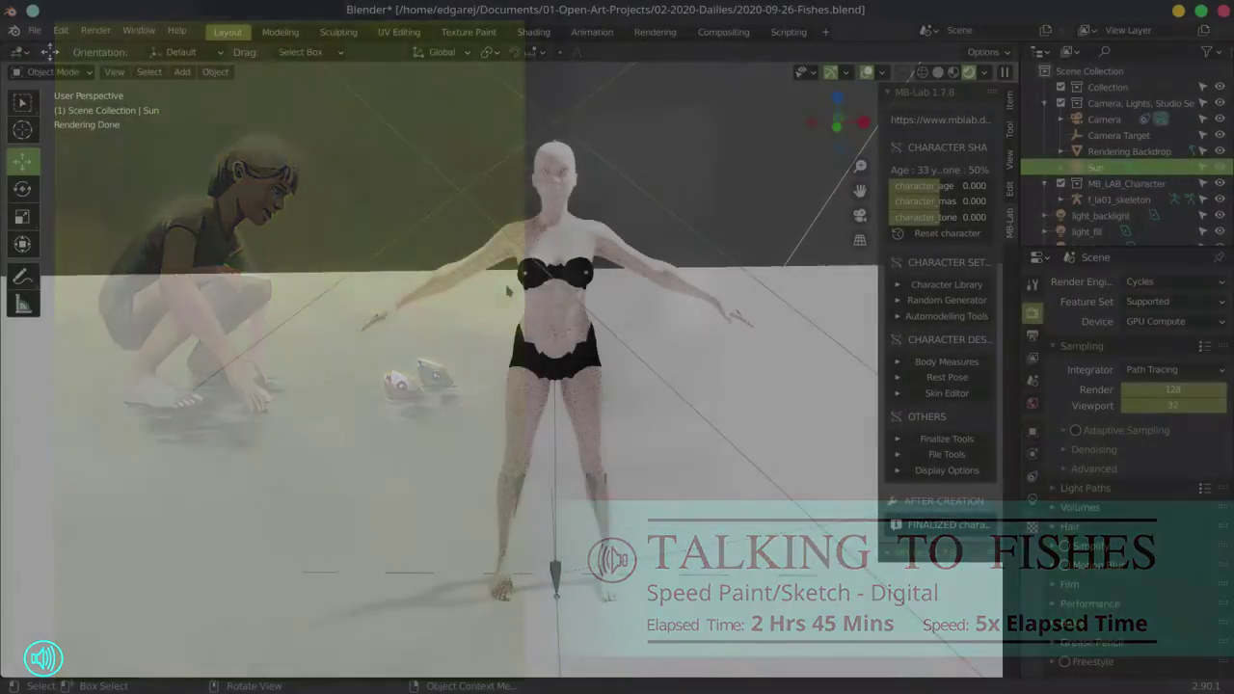
- Compare the scene's lighting with the Sun light hidden and shown
{"action": "mouse_move", "coordinate": [508, 292]}
{"action": "left_mouse_down"}
{"action": "mouse_move", "coordinate": [661, 284]}
{"action": "mouse_move", "coordinate": [516, 287]}
{"action": "mouse_move", "coordinate": [565, 286]}
{"action": "left_mouse_up"}
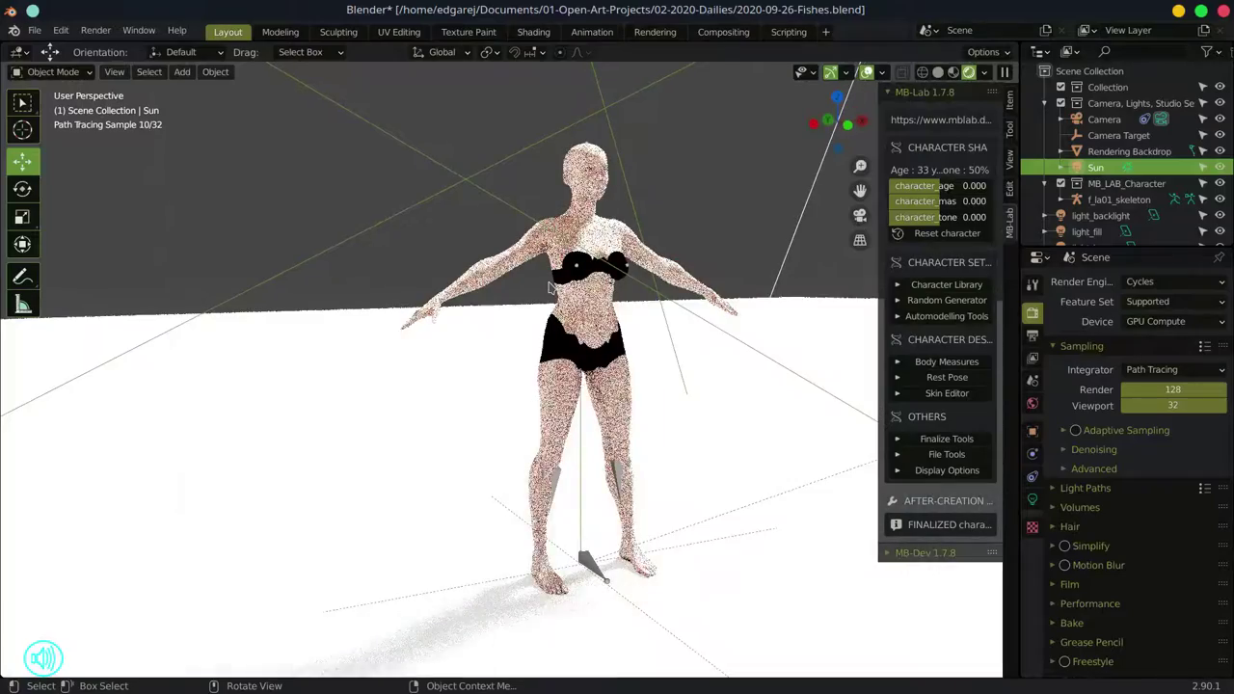
{"action": "left_click", "coordinate": [1219, 167]}
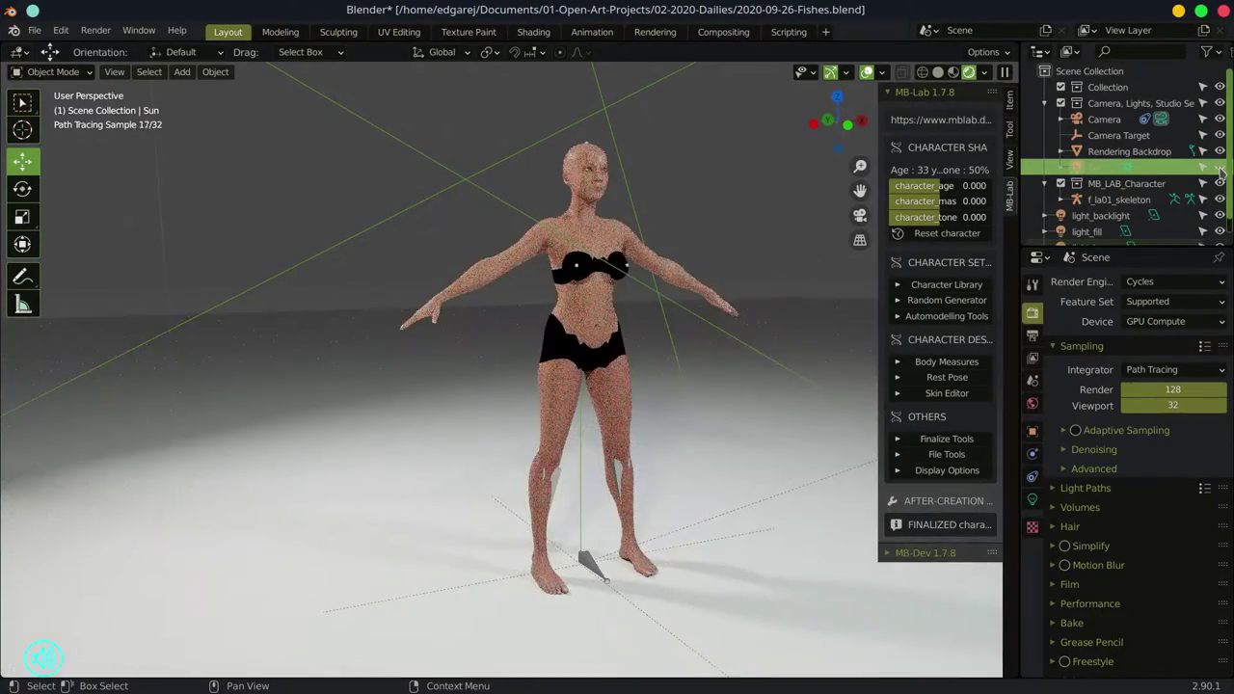
{"action": "left_click", "coordinate": [1220, 166]}
- Give the Sun light a pale peach color and set its strength to 100
{"action": "left_click", "coordinate": [1033, 500]}
{"action": "left_click", "coordinate": [1147, 369]}
{"action": "left_click", "coordinate": [1124, 223]}
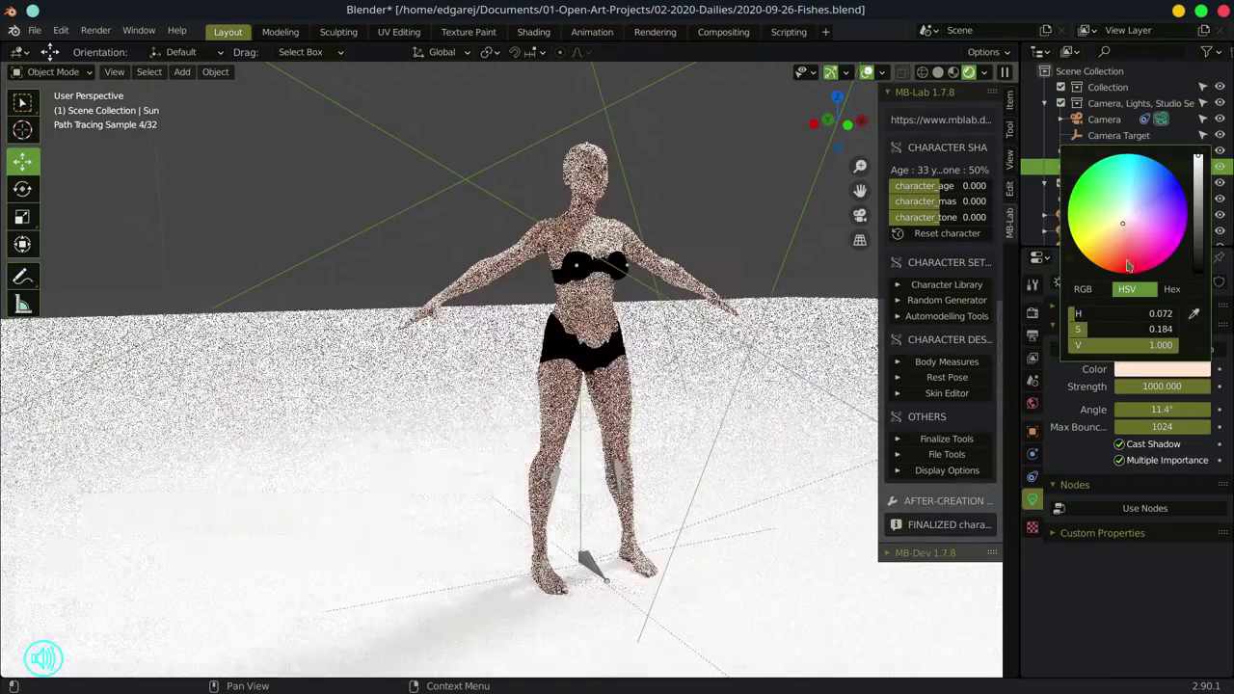
{"action": "double_click", "coordinate": [1162, 387]}
{"action": "type", "text": "100"}
{"action": "key", "text": "Return"}
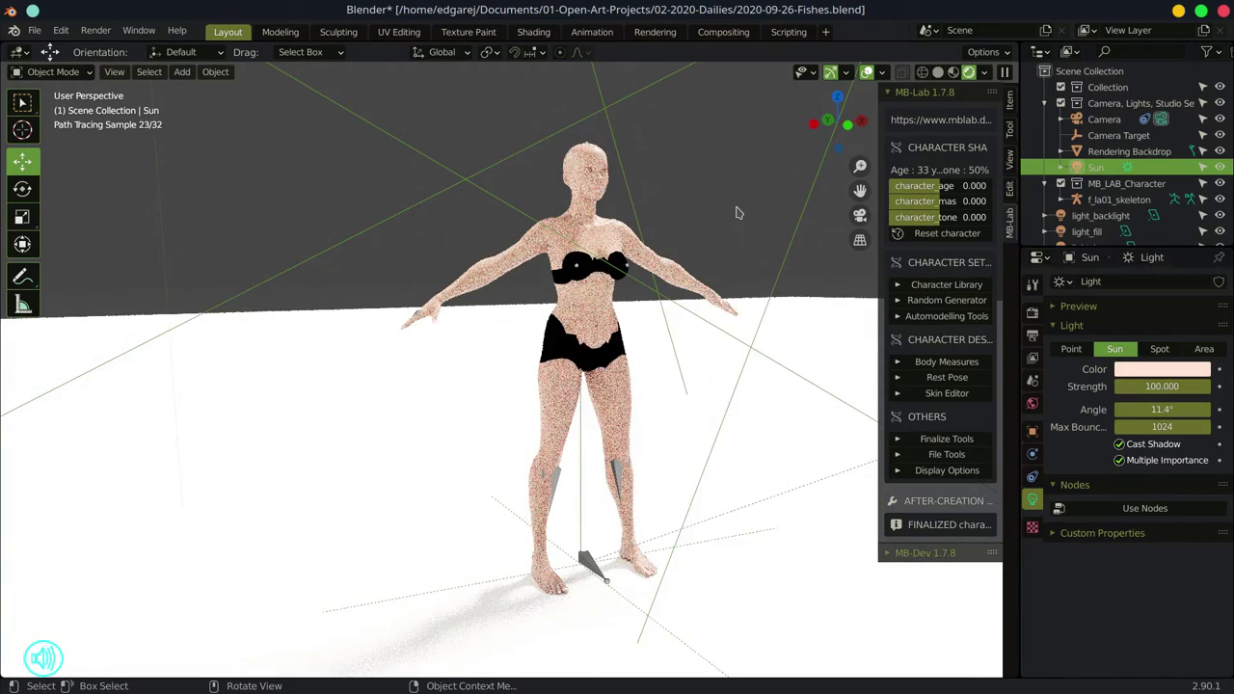
- Look through the view layer, scene, world, output and render properties for the render pass options
{"action": "left_click", "coordinate": [1033, 358]}
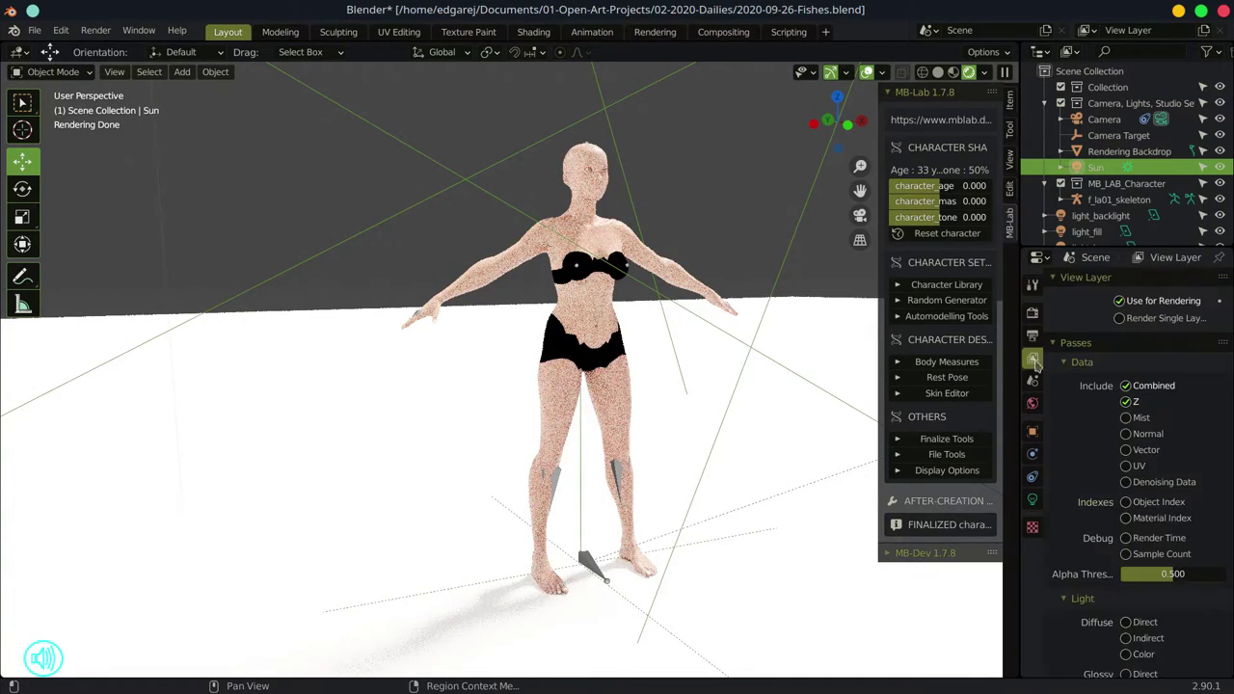
{"action": "scroll", "coordinate": [1064, 454], "scroll_direction": "down", "scroll_amount": 8}
{"action": "scroll", "coordinate": [1065, 453], "scroll_direction": "up", "scroll_amount": 6}
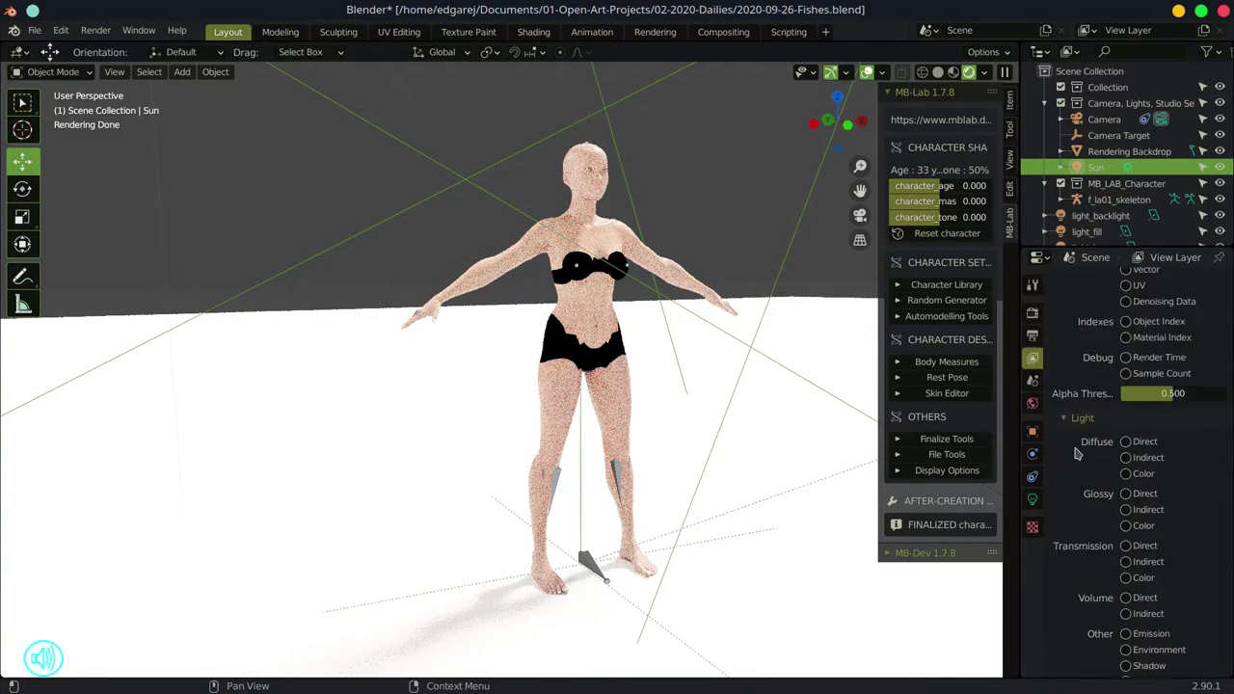
{"action": "scroll", "coordinate": [1069, 449], "scroll_direction": "down", "scroll_amount": 6}
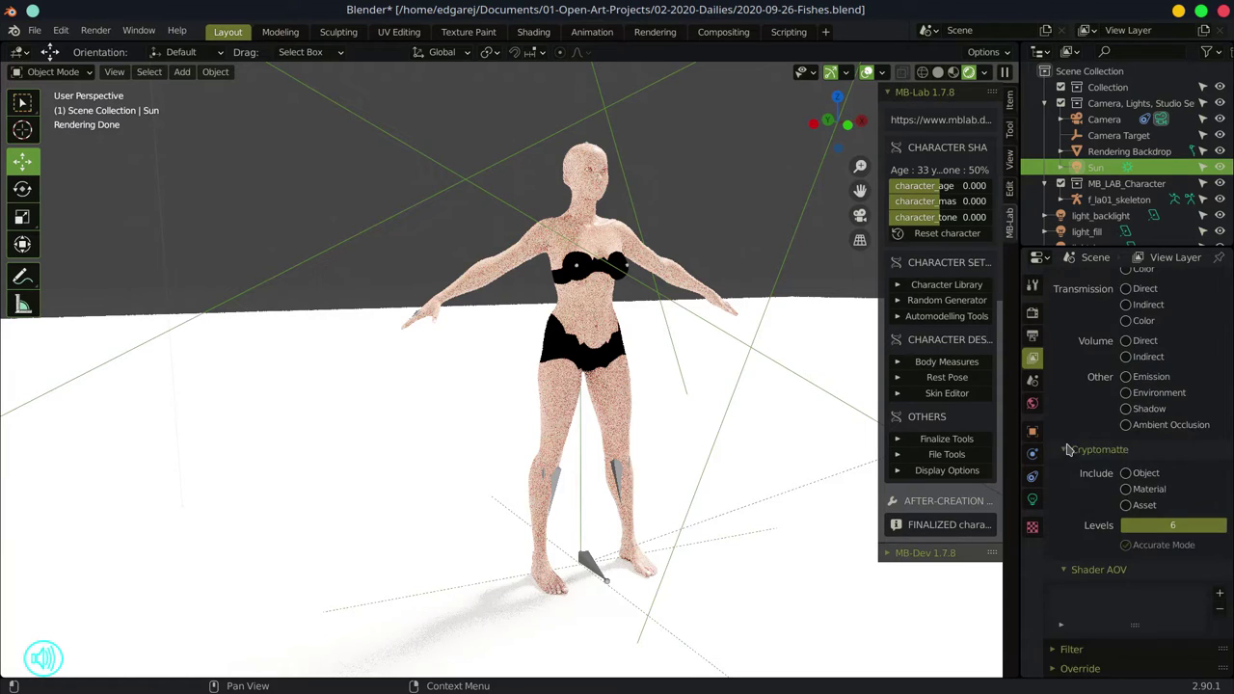
{"action": "left_click", "coordinate": [1033, 381]}
{"action": "left_click", "coordinate": [1034, 406]}
{"action": "left_click", "coordinate": [1033, 335]}
{"action": "left_click", "coordinate": [1033, 313]}
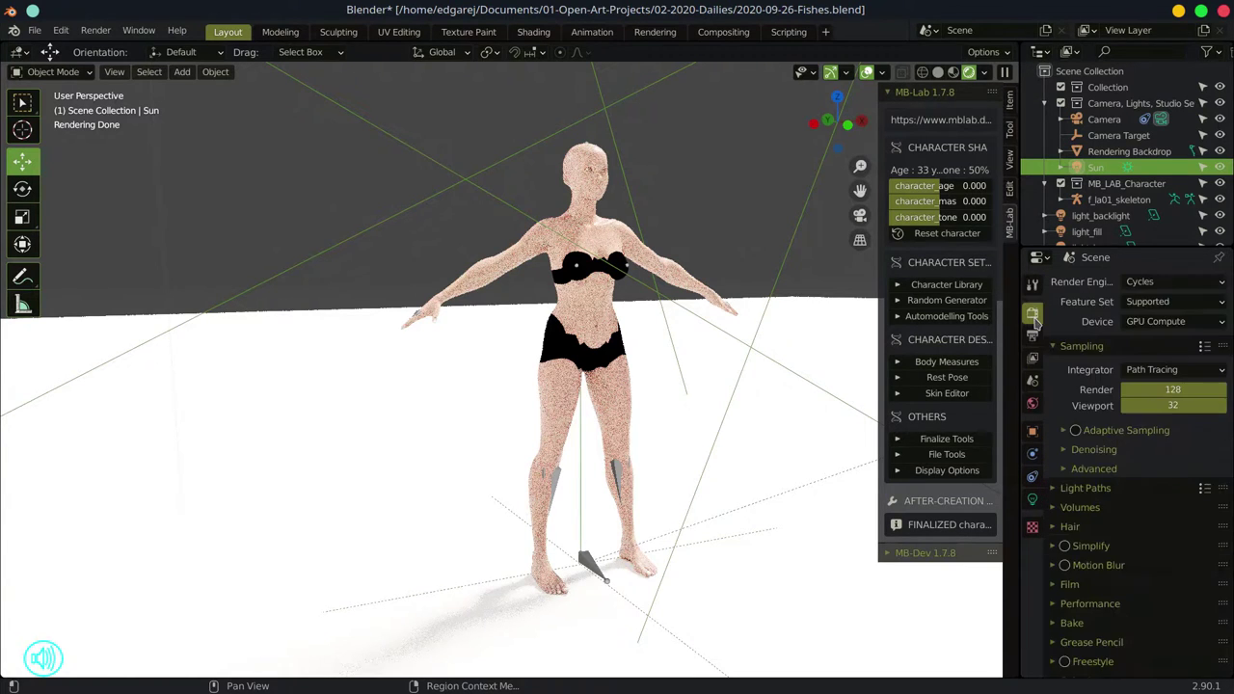
{"action": "left_click", "coordinate": [1033, 400]}
- Enable the Ambient Occlusion pass for the view layer
{"action": "left_click", "coordinate": [1033, 356]}
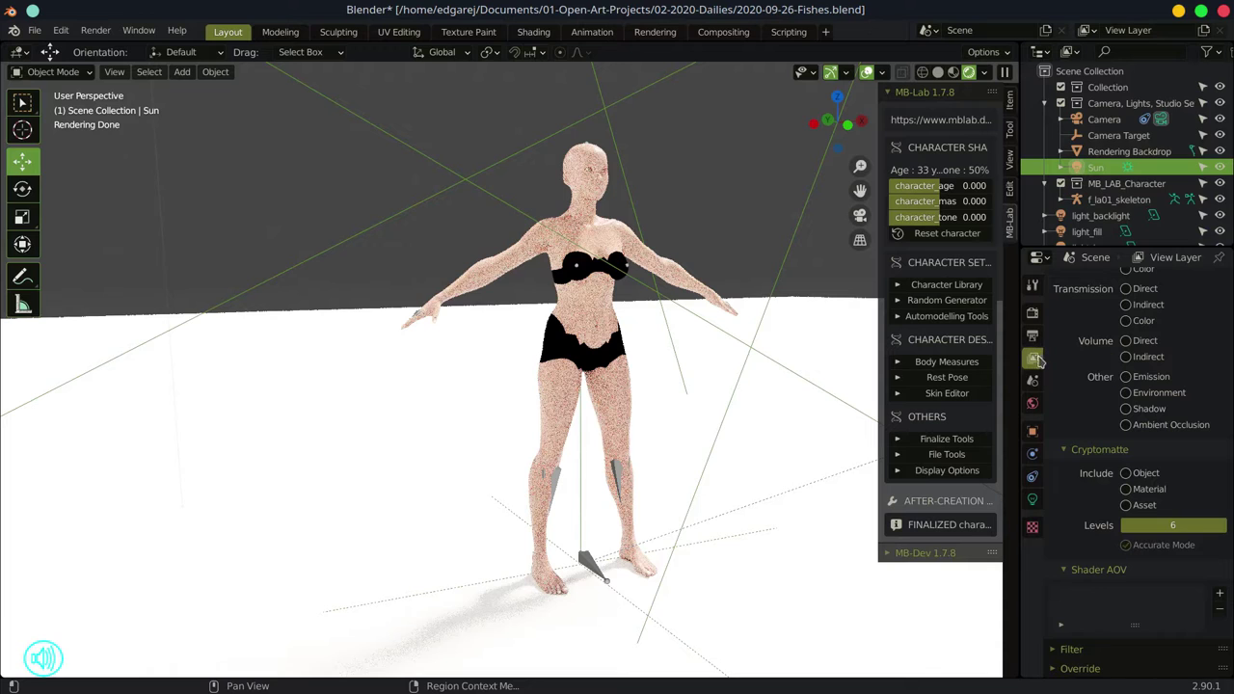
{"action": "scroll", "coordinate": [1058, 407], "scroll_direction": "up", "scroll_amount": 8}
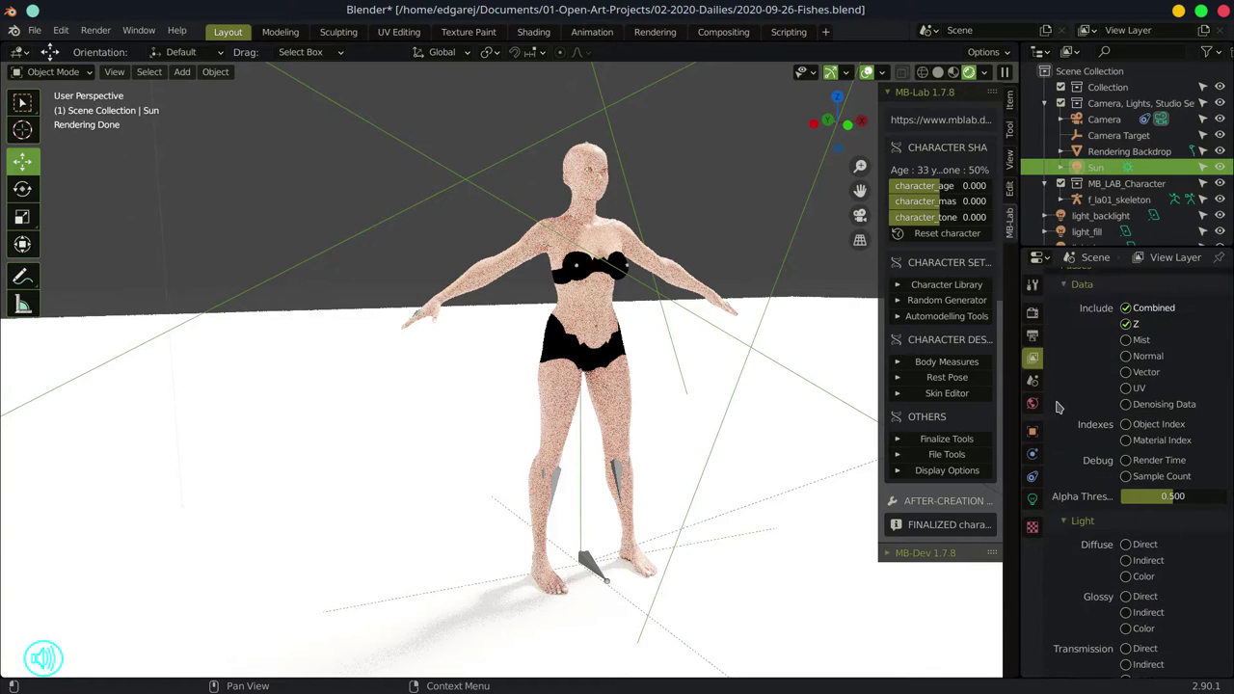
{"action": "scroll", "coordinate": [1058, 407], "scroll_direction": "up", "scroll_amount": 1}
{"action": "left_click", "coordinate": [1065, 313]}
{"action": "left_click", "coordinate": [1065, 330]}
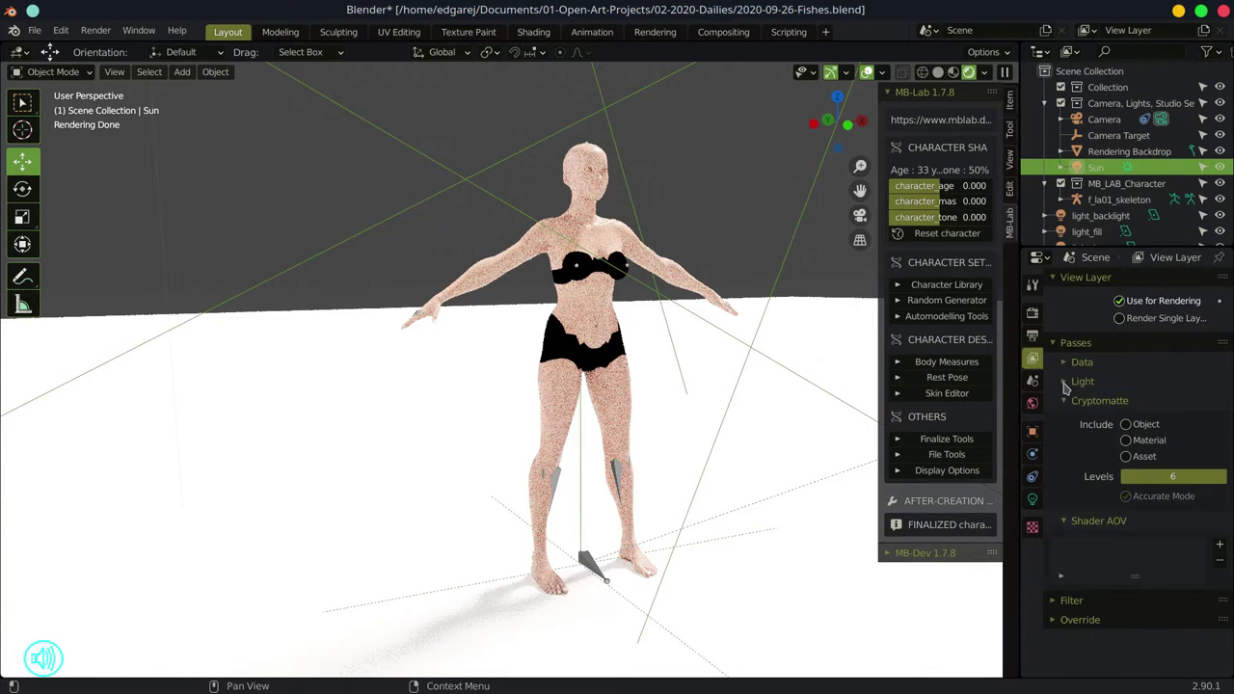
{"action": "left_click", "coordinate": [1064, 383]}
{"action": "left_click", "coordinate": [1064, 361]}
{"action": "scroll", "coordinate": [1095, 574], "scroll_direction": "down", "scroll_amount": 5}
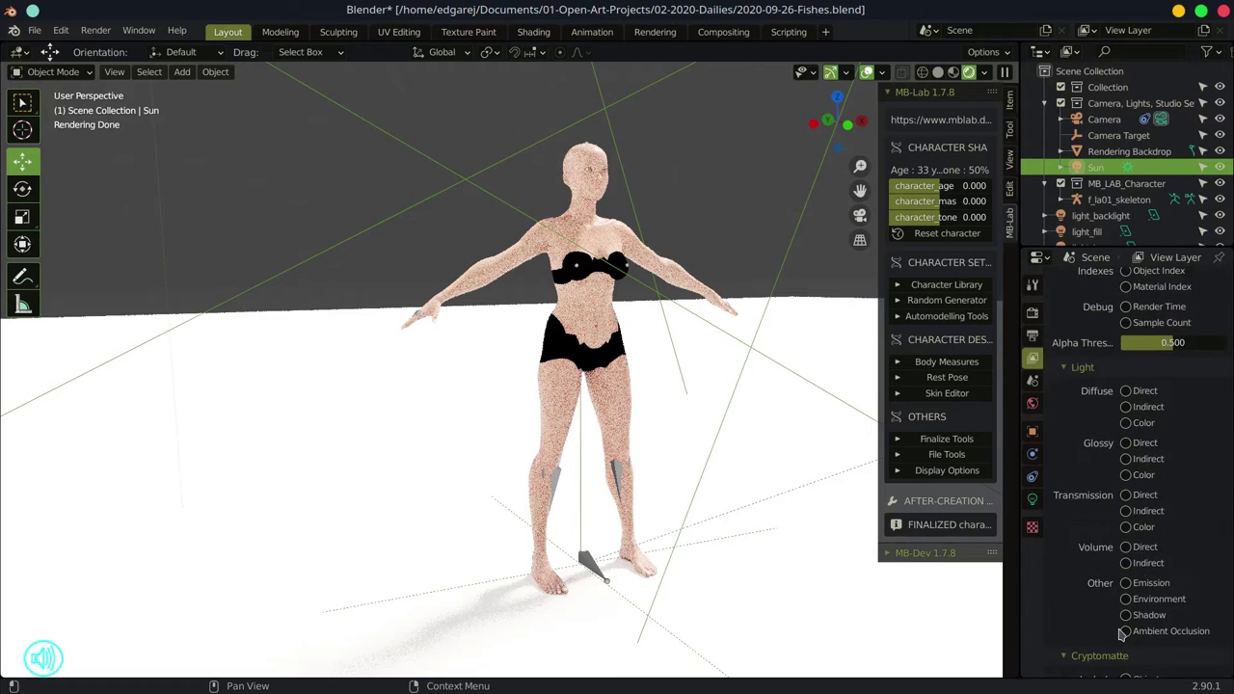
{"action": "scroll", "coordinate": [1086, 631], "scroll_direction": "down", "scroll_amount": 1}
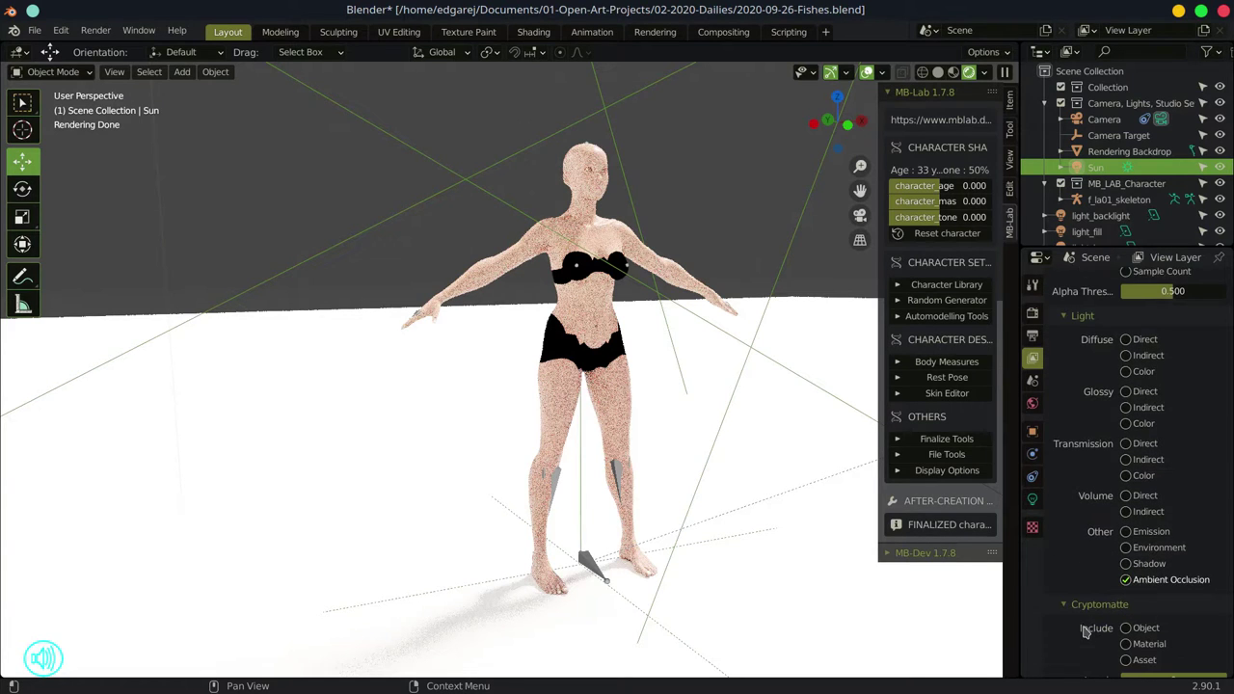
- Switch the viewport to the compositor, frame all nodes and move the Composite node away from the Render Layers node
{"action": "left_click", "coordinate": [19, 72]}
{"action": "left_click", "coordinate": [54, 163]}
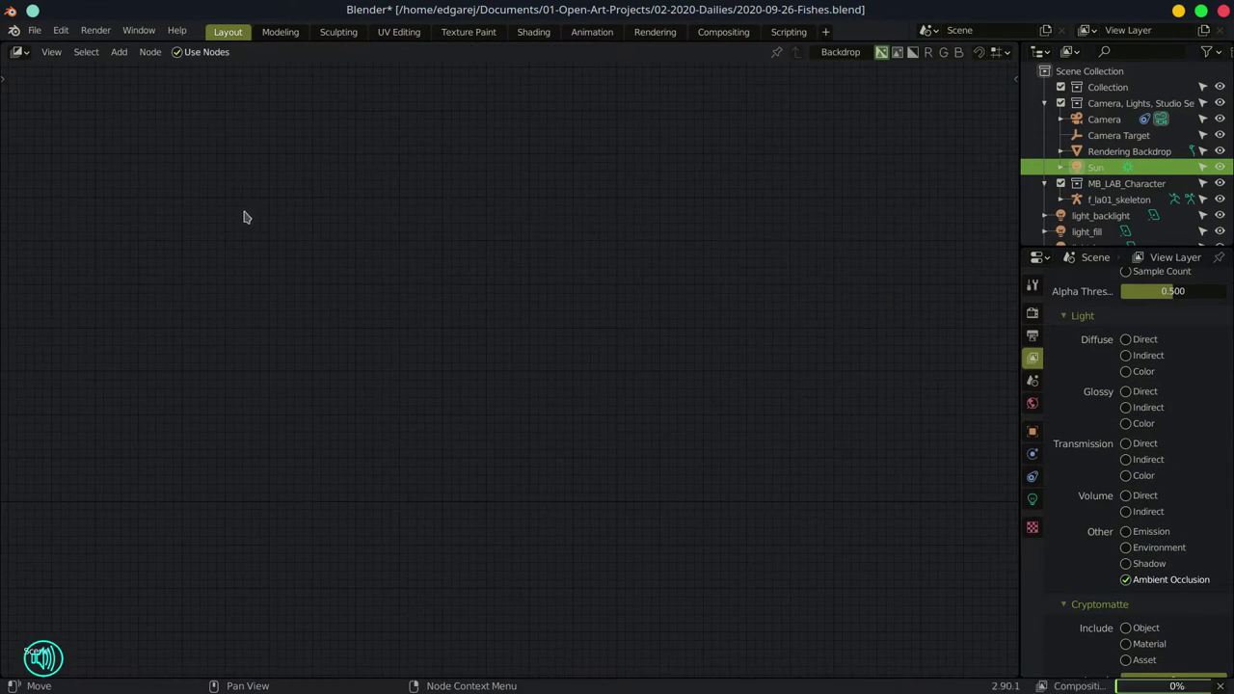
{"action": "key", "text": "Home"}
{"action": "left_click_drag", "start_coordinate": [427, 187], "coordinate": [772, 361]}
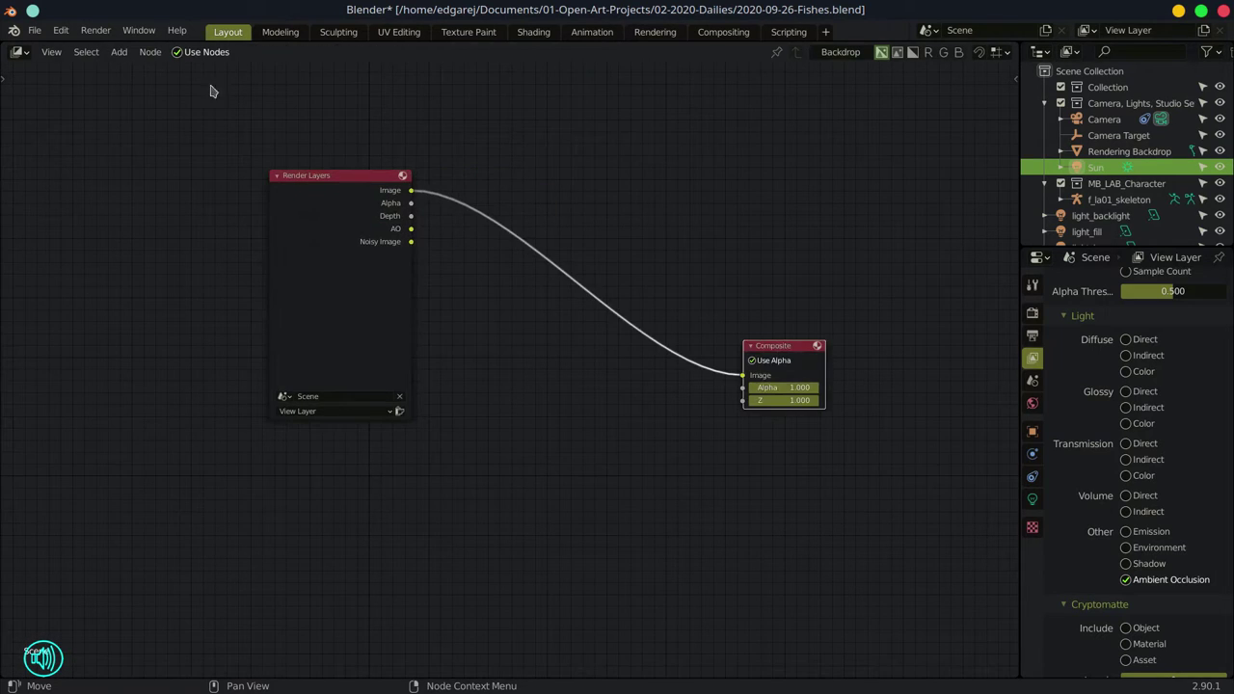
- Set the output resolution scale to 20% and render a test image, closing the render window when done
{"action": "left_click", "coordinate": [1032, 313]}
{"action": "left_click", "coordinate": [1032, 335]}
{"action": "key", "text": "Return"}
{"action": "left_click", "coordinate": [96, 31]}
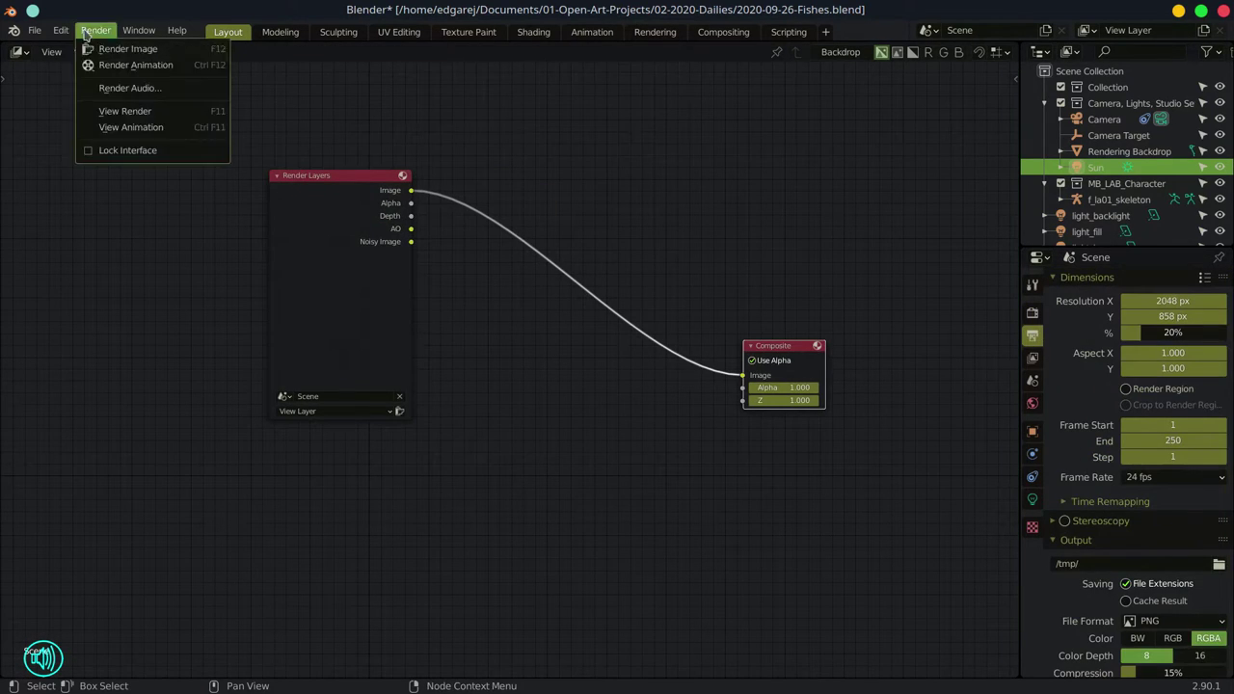
{"action": "left_click", "coordinate": [125, 46]}
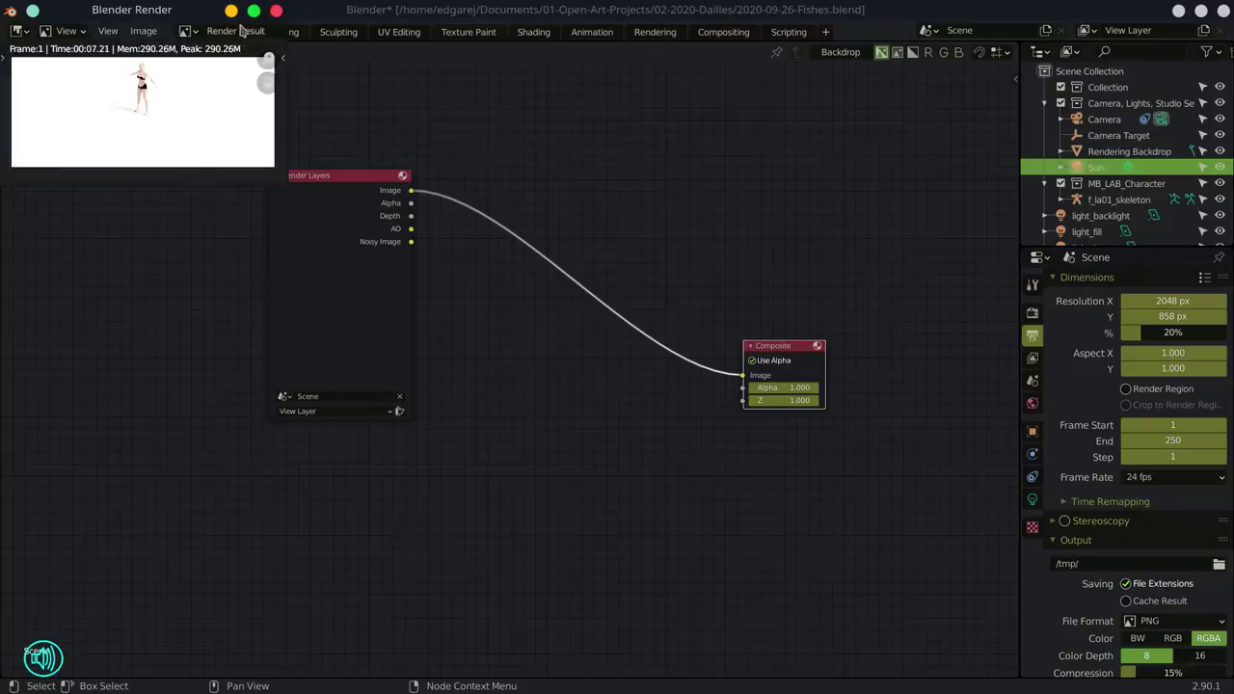
{"action": "left_click", "coordinate": [276, 10]}
- Return to the 3D viewport and set the render resolution to 2000 × 3000 px
{"action": "left_click", "coordinate": [19, 52]}
{"action": "left_click", "coordinate": [60, 113]}
{"action": "left_click", "coordinate": [1168, 301]}
{"action": "type", "text": "2000"}
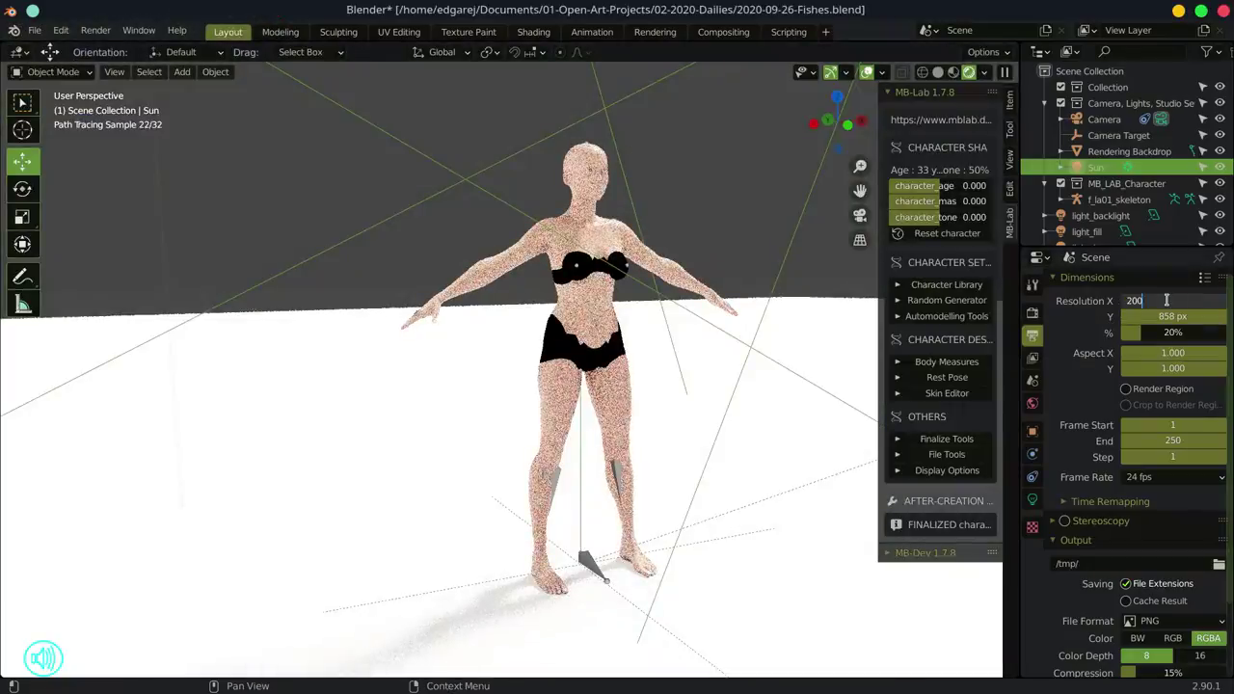
{"action": "key", "text": "Tab"}
{"action": "type", "text": "3000"}
{"action": "key", "text": "Return"}
- Look through the camera, lock the camera to the view and reframe the character from a closer angle
{"action": "scroll", "coordinate": [712, 389], "scroll_direction": "down", "scroll_amount": 8}
{"action": "left_click_drag", "start_coordinate": [711, 389], "coordinate": [530, 380]}
{"action": "key", "text": "KP_0"}
{"action": "left_click", "coordinate": [1010, 160]}
{"action": "left_click", "coordinate": [974, 288]}
{"action": "left_click_drag", "start_coordinate": [694, 376], "coordinate": [608, 319]}
{"action": "scroll", "coordinate": [627, 385], "scroll_direction": "up", "scroll_amount": 5}
- Raise the Camera Target along Z to the character's hips and frame the full figure
{"action": "left_click", "coordinate": [620, 325]}
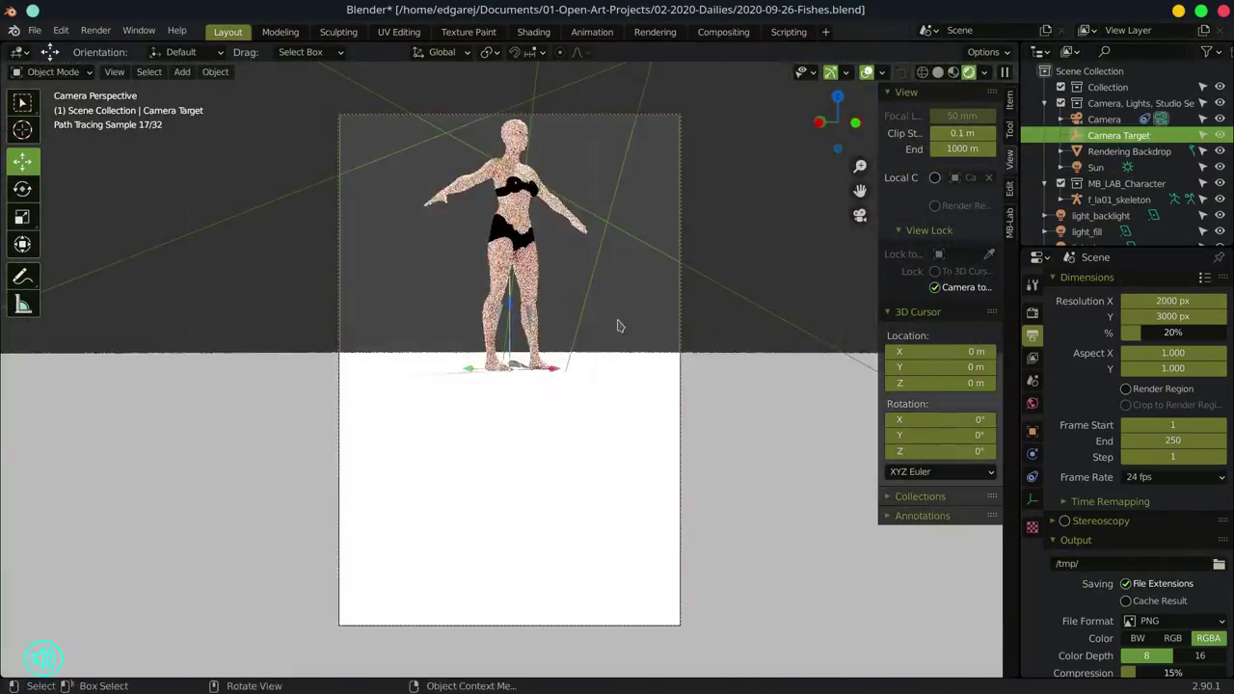
{"action": "key", "text": "g"}
{"action": "key", "text": "z"}
{"action": "left_click", "coordinate": [580, 348]}
{"action": "scroll", "coordinate": [580, 348], "scroll_direction": "up", "scroll_amount": 4}
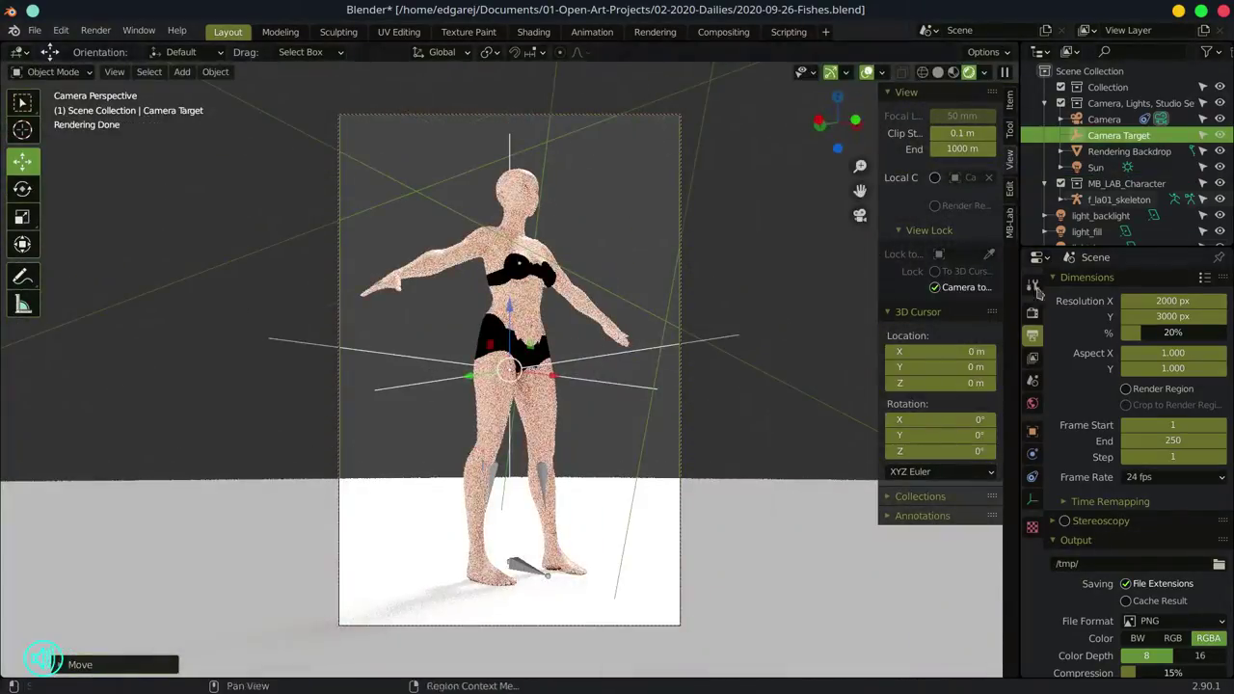
- Set the camera's focal length to 20 mm
{"action": "left_click", "coordinate": [1104, 118]}
{"action": "left_click", "coordinate": [1032, 498]}
{"action": "left_click", "coordinate": [1145, 356]}
{"action": "type", "text": "20"}
{"action": "key", "text": "Return"}
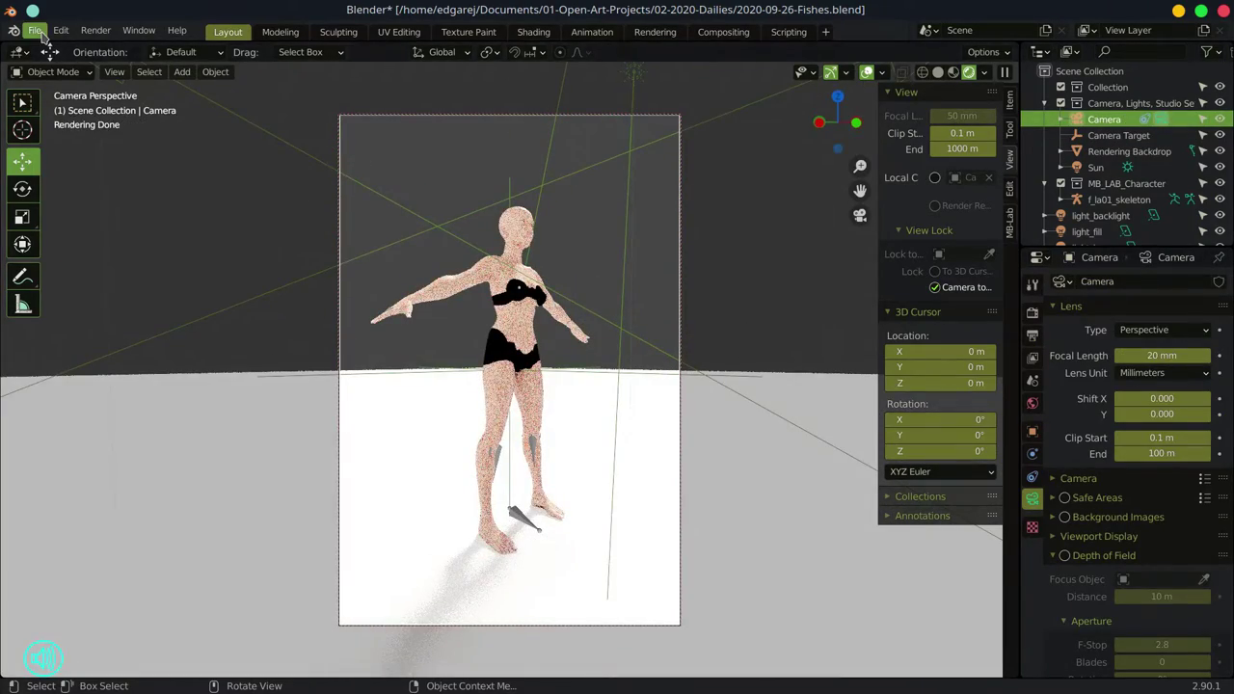
- Save the file and render a test image of the new camera framing
{"action": "left_click", "coordinate": [34, 29]}
{"action": "left_click", "coordinate": [67, 140]}
{"action": "left_click", "coordinate": [95, 29]}
{"action": "left_click", "coordinate": [106, 48]}
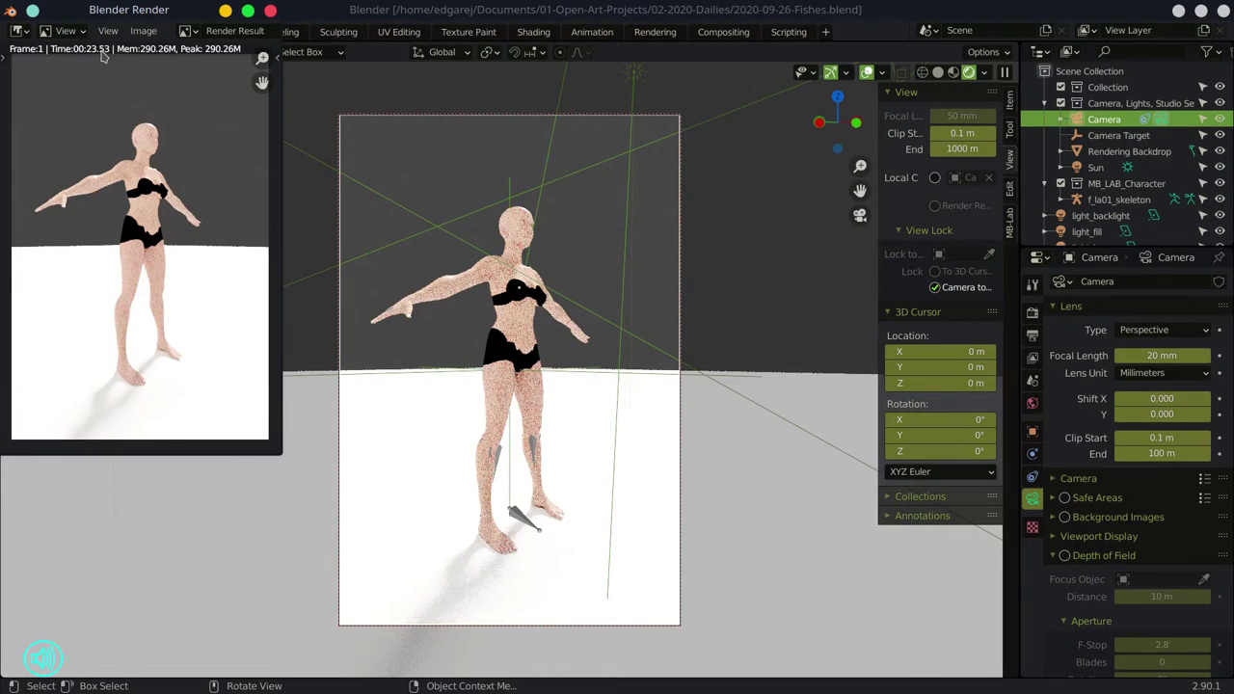
{"action": "left_click", "coordinate": [271, 11]}
- Set the viewport to solid shading, reopen the compositor and duplicate the Render Layers node below the original
{"action": "left_click", "coordinate": [938, 73]}
{"action": "left_click", "coordinate": [19, 52]}
{"action": "left_click", "coordinate": [49, 164]}
{"action": "left_click", "coordinate": [318, 178]}
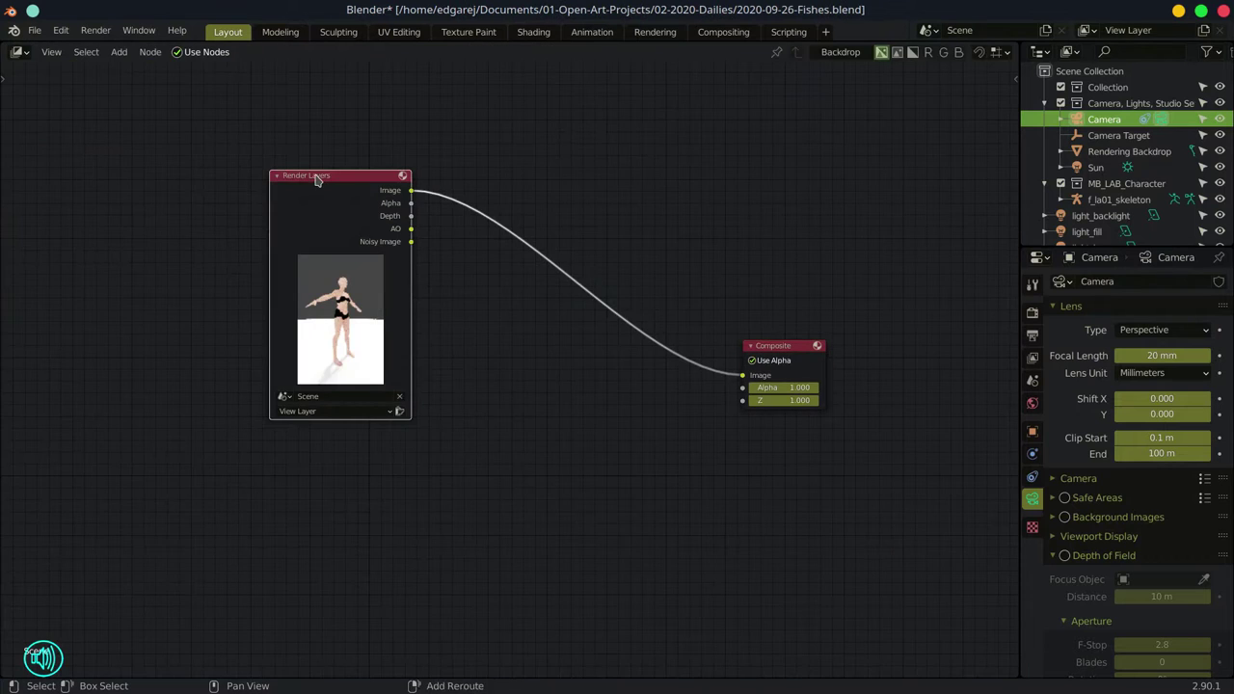
{"action": "key", "text": "shift+d"}
{"action": "left_click", "coordinate": [321, 444]}
- Insert a Mix node before the Composite node, set it to Multiply and connect the duplicated Render Layers node's AO output to it
{"action": "left_click", "coordinate": [119, 52]}
{"action": "mouse_move", "coordinate": [183, 127]}
{"action": "left_click", "coordinate": [266, 255]}
{"action": "left_click", "coordinate": [578, 253]}
{"action": "left_click", "coordinate": [609, 286]}
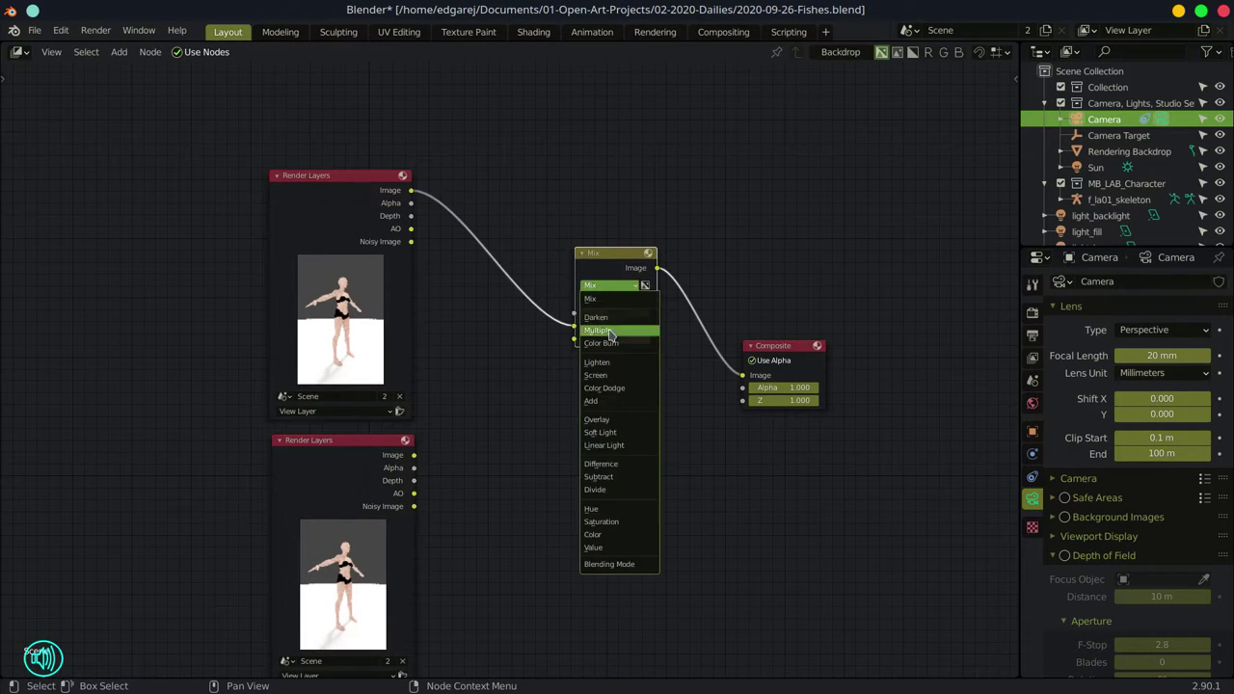
{"action": "left_click", "coordinate": [610, 333]}
{"action": "left_click_drag", "start_coordinate": [414, 492], "coordinate": [574, 338]}
- Render the image with the multiplied ambient occlusion and switch back to the 3D viewport
{"action": "key", "text": "F12"}
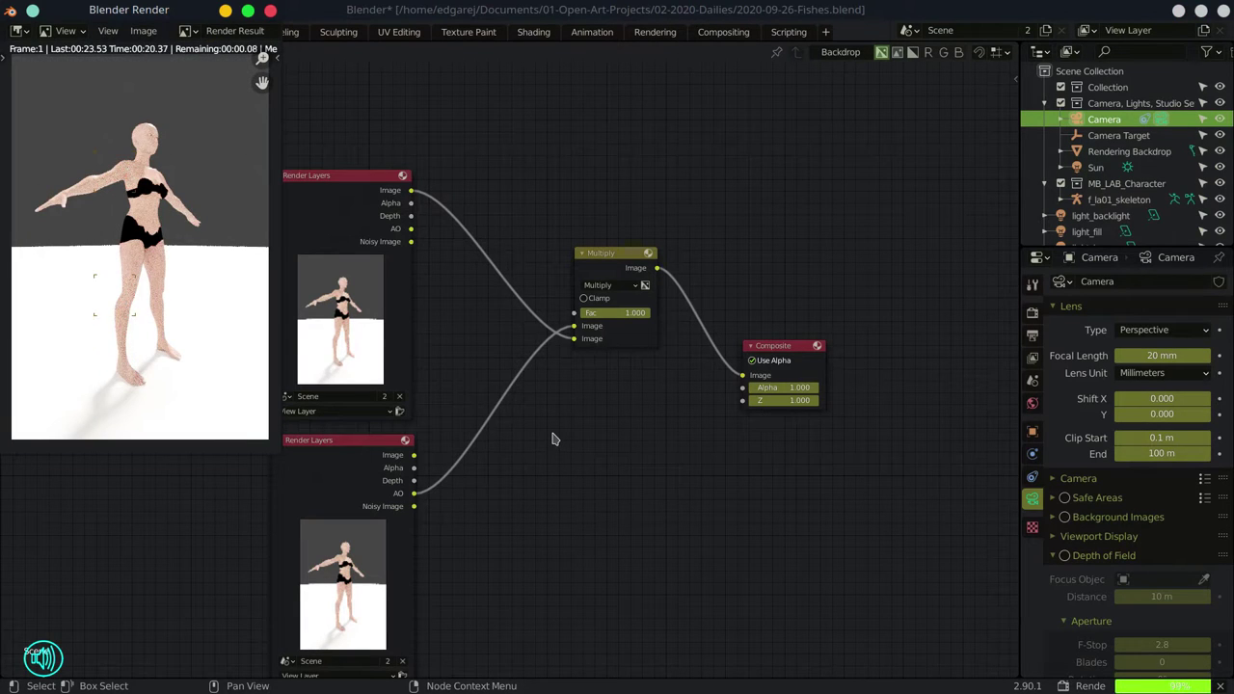
{"action": "left_click", "coordinate": [271, 12]}
{"action": "left_click", "coordinate": [34, 31]}
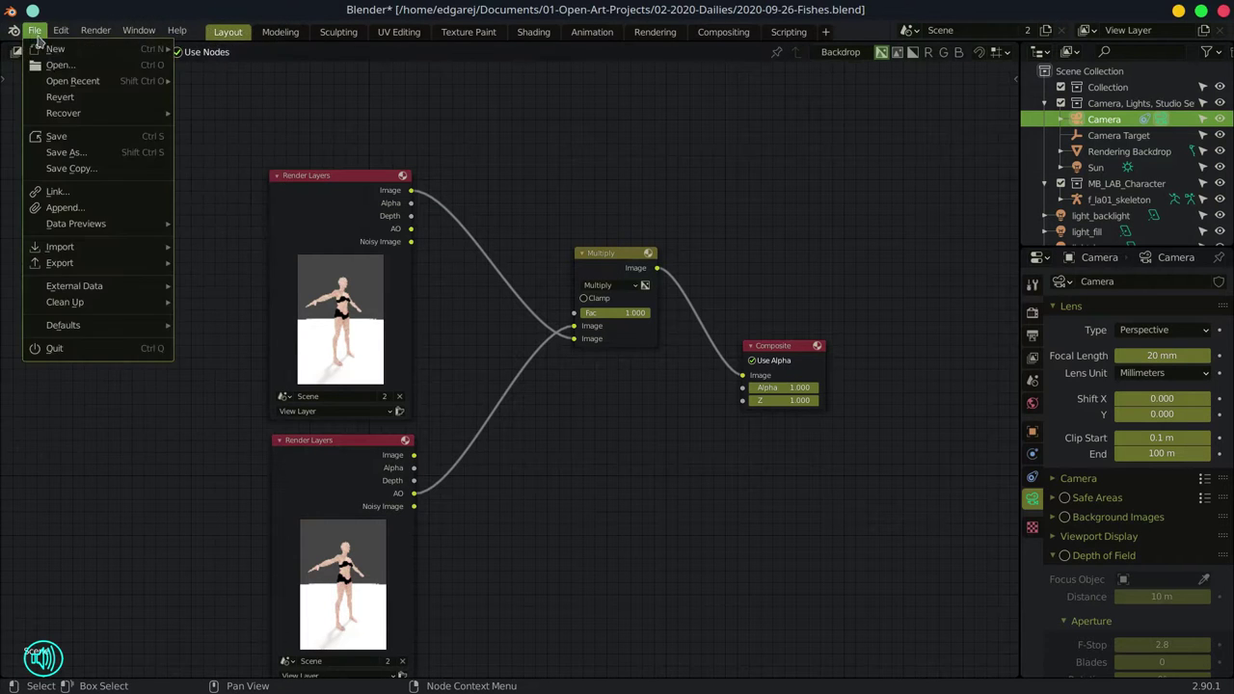
{"action": "left_click", "coordinate": [18, 52]}
{"action": "left_click", "coordinate": [17, 52]}
{"action": "left_click", "coordinate": [53, 94]}
- Switch to orthographic projection and hide the Camera, Lights, Studio Setup collection
{"action": "left_click_drag", "start_coordinate": [728, 385], "coordinate": [586, 339]}
{"action": "key", "text": "KP_5"}
{"action": "scroll", "coordinate": [578, 323], "scroll_direction": "down", "scroll_amount": 2}
{"action": "scroll", "coordinate": [586, 339], "scroll_direction": "down", "scroll_amount": 4}
{"action": "left_click", "coordinate": [1219, 103]}
{"action": "scroll", "coordinate": [376, 238], "scroll_direction": "down", "scroll_amount": 5}
- Move light_backlight, light_fill and light_key into the Camera, Lights, Studio Setup collection
{"action": "scroll", "coordinate": [1076, 218], "scroll_direction": "down", "scroll_amount": 2}
{"action": "left_click", "coordinate": [1080, 200]}
{"action": "left_click", "coordinate": [1080, 215], "text": "shift"}
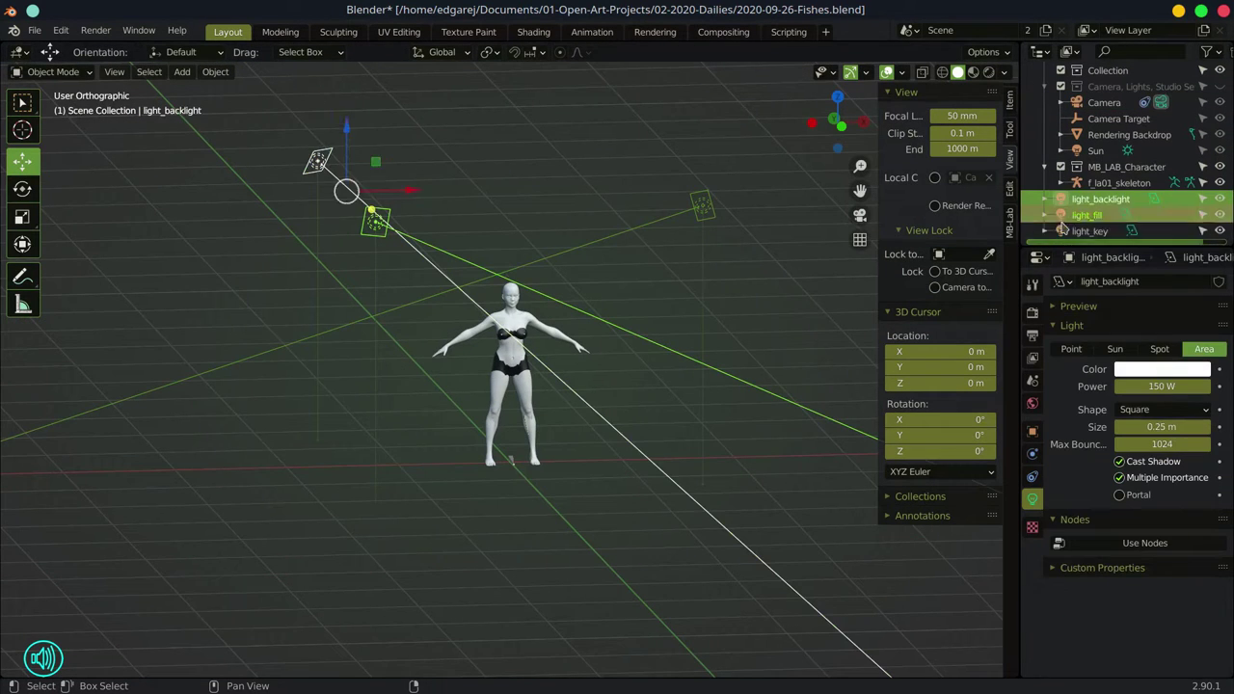
{"action": "left_click", "coordinate": [1080, 232], "text": "shift"}
{"action": "key", "text": "m"}
{"action": "left_click", "coordinate": [581, 384]}
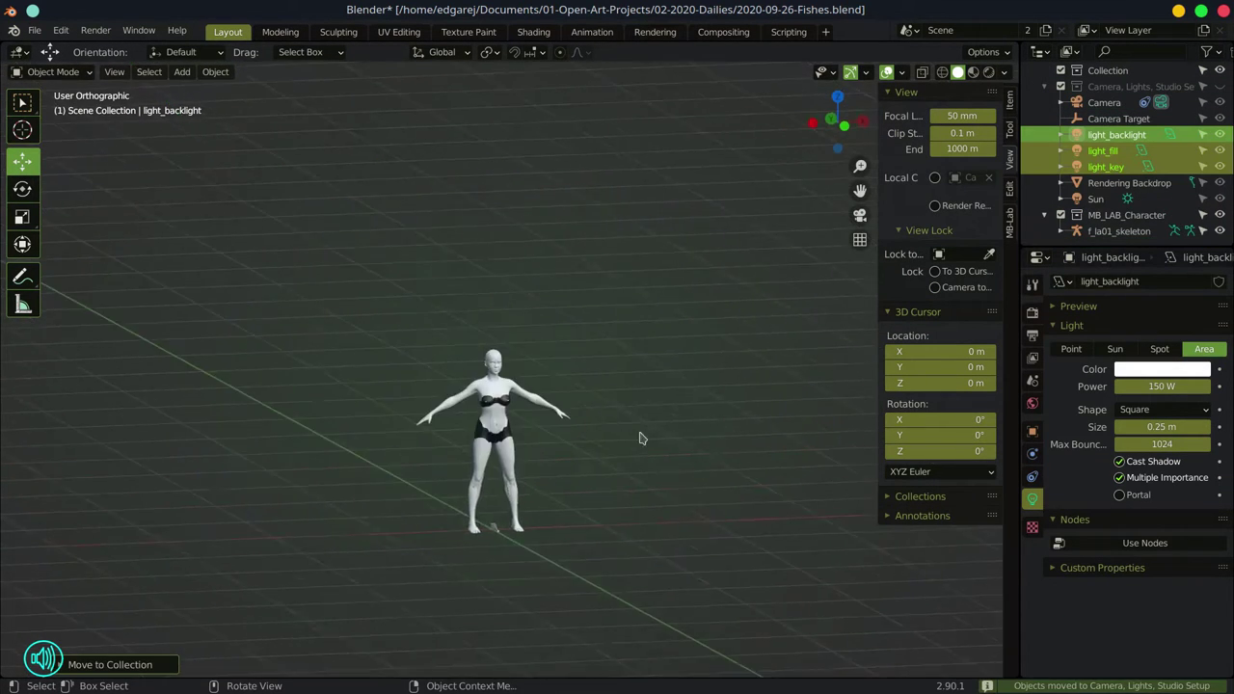
- Set the MB-Lab character's age value to -1.000
{"action": "scroll", "coordinate": [642, 433], "scroll_direction": "up", "scroll_amount": 5}
{"action": "scroll", "coordinate": [625, 405], "scroll_direction": "up", "scroll_amount": 4}
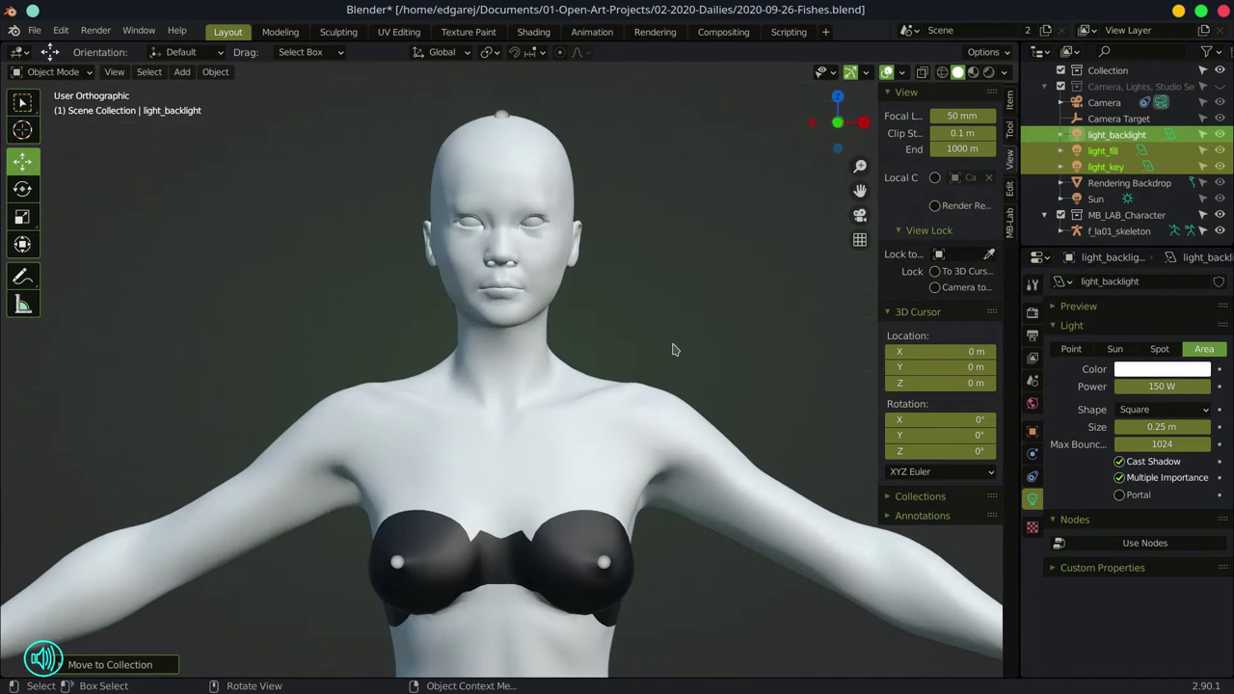
{"action": "left_click", "coordinate": [1010, 228]}
{"action": "left_click_drag", "start_coordinate": [941, 186], "coordinate": [890, 186]}
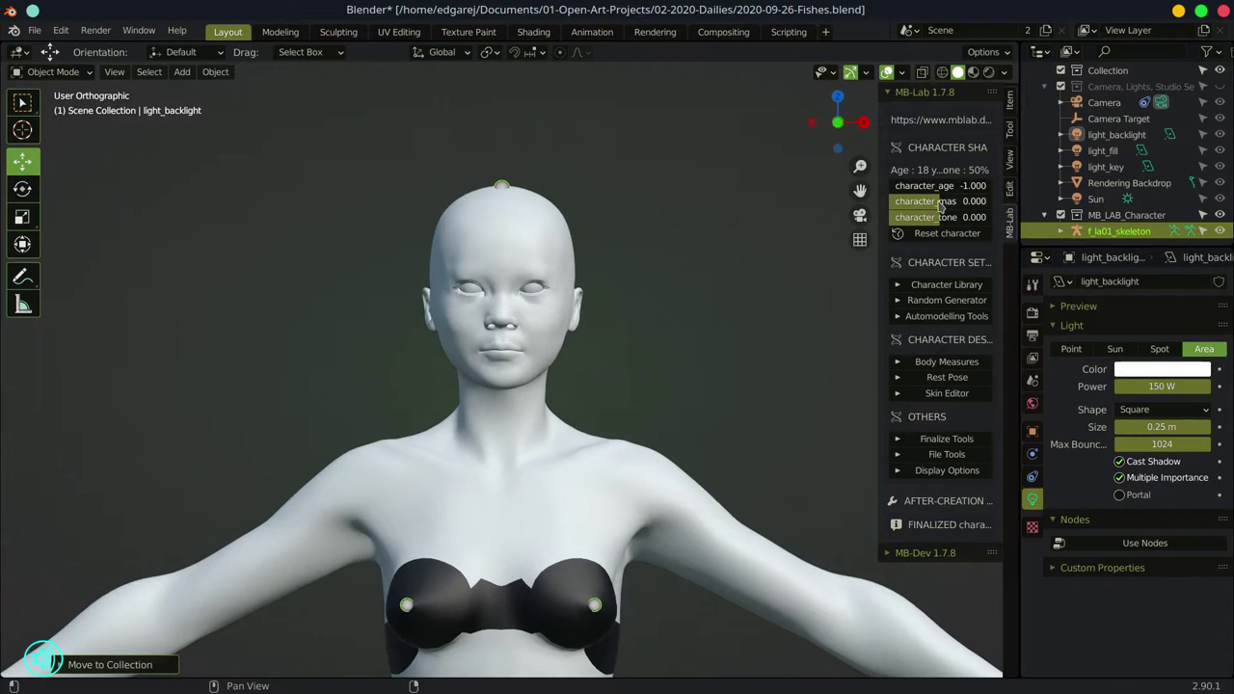
- Open the character's body measures and show the Head morph parameters after checking the Face category
{"action": "left_click", "coordinate": [899, 362]}
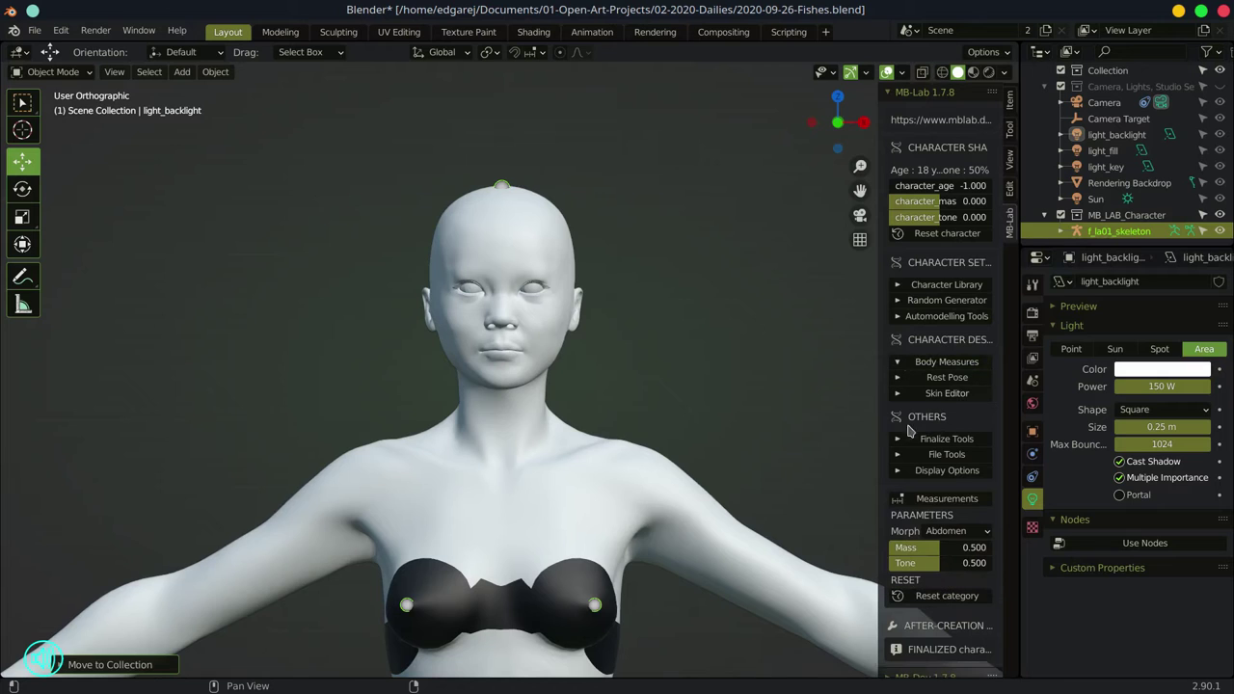
{"action": "scroll", "coordinate": [895, 499], "scroll_direction": "down", "scroll_amount": 1}
{"action": "left_click", "coordinate": [955, 521]}
{"action": "left_click", "coordinate": [935, 278]}
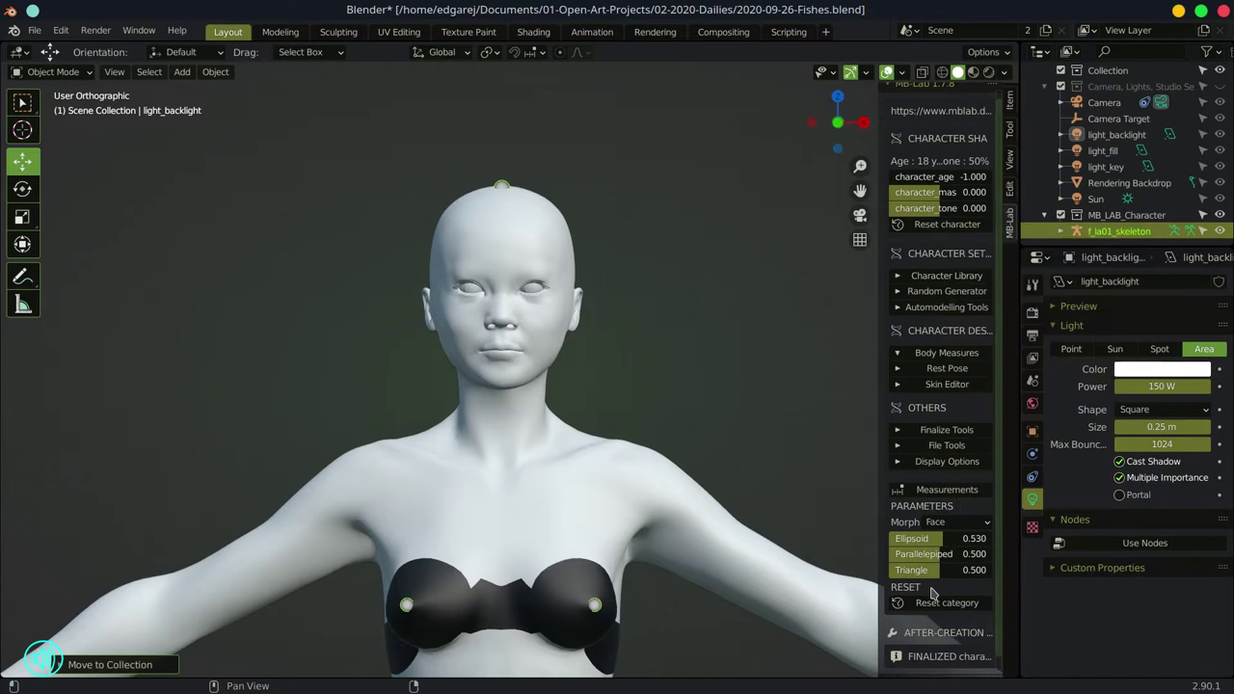
{"action": "left_click", "coordinate": [948, 523]}
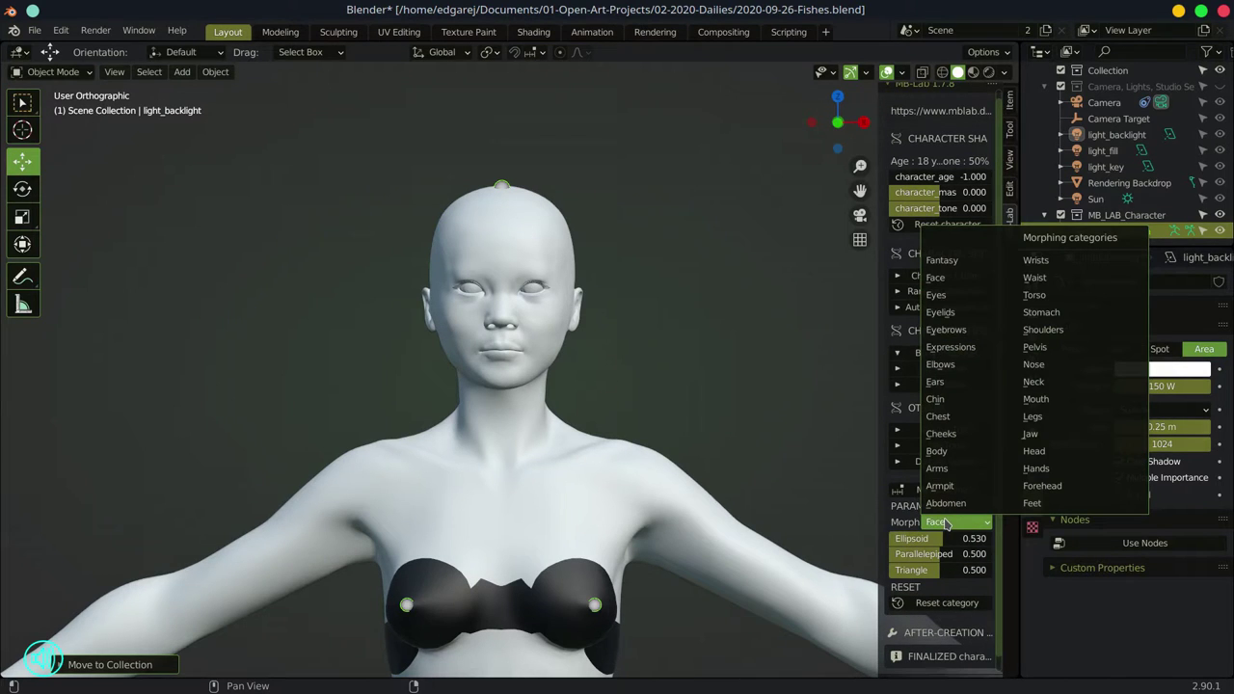
{"action": "left_click", "coordinate": [1033, 451]}
{"action": "scroll", "coordinate": [964, 540], "scroll_direction": "down", "scroll_amount": 2}
- Set the head's Size morph to 0.8 and increase it to 0.95
{"action": "left_click", "coordinate": [979, 542]}
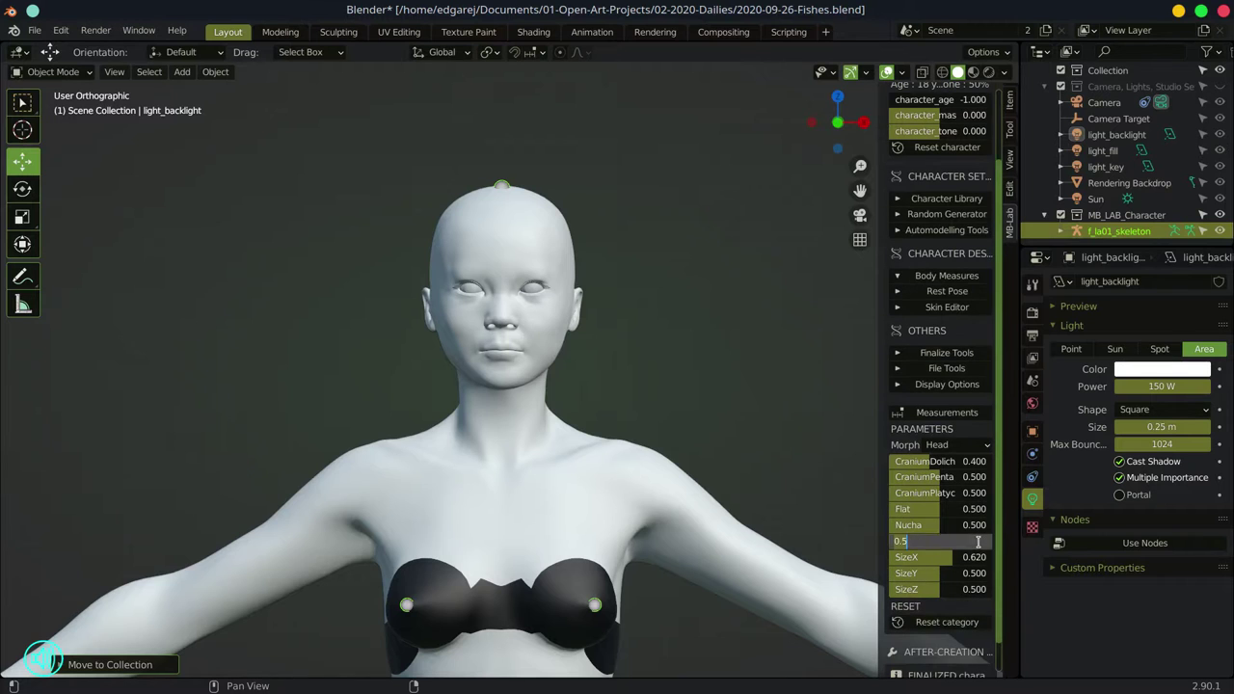
{"action": "type", "text": ".8"}
{"action": "key", "text": "Return"}
{"action": "left_click_drag", "start_coordinate": [641, 525], "coordinate": [595, 551]}
{"action": "scroll", "coordinate": [730, 527], "scroll_direction": "down", "scroll_amount": 9}
{"action": "left_click", "coordinate": [970, 542]}
{"action": "scroll", "coordinate": [595, 434], "scroll_direction": "up", "scroll_amount": 11}
- Show the Nose morph parameters and try the nose's BaseSizeX morph at 1.0, checking the face in profile and front view
{"action": "left_click", "coordinate": [944, 449]}
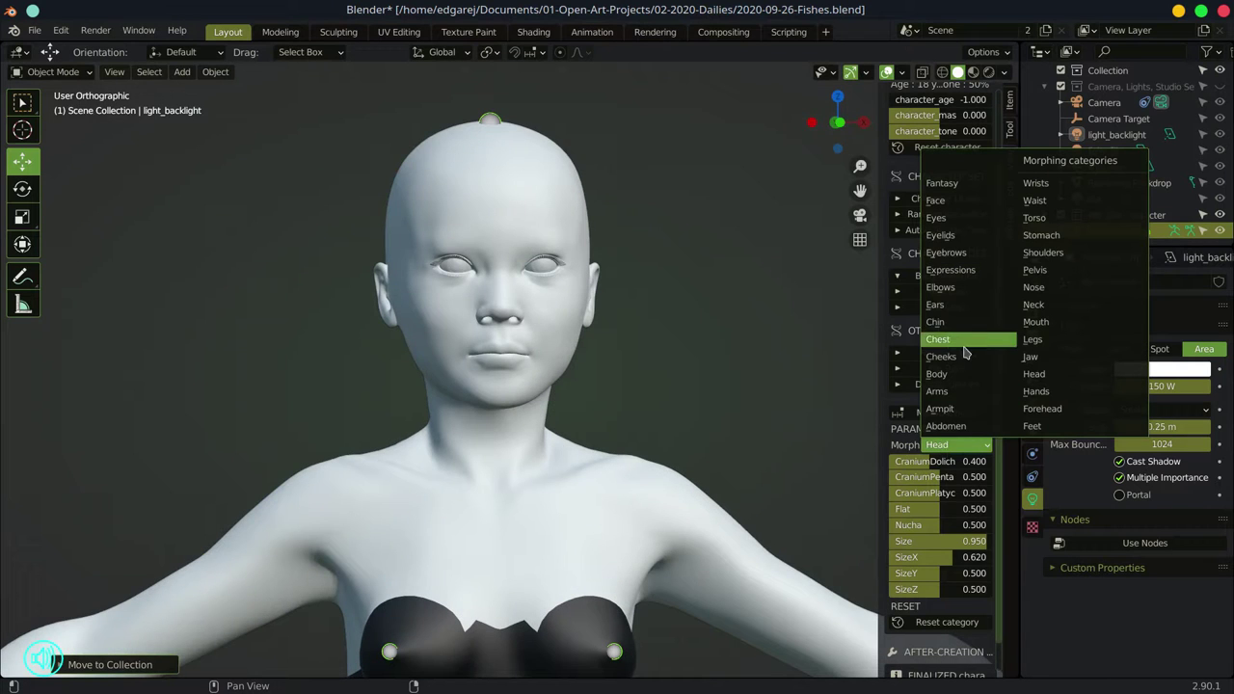
{"action": "left_click", "coordinate": [1034, 288]}
{"action": "scroll", "coordinate": [933, 512], "scroll_direction": "down", "scroll_amount": 6}
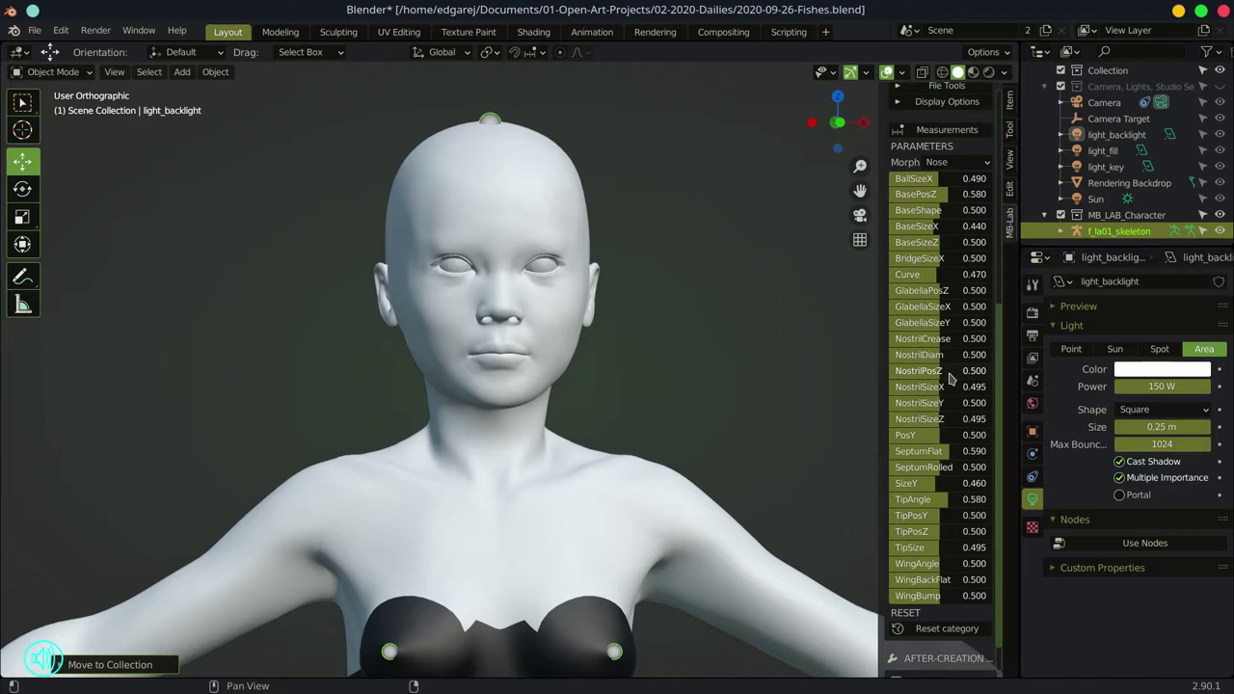
{"action": "left_click", "coordinate": [974, 213]}
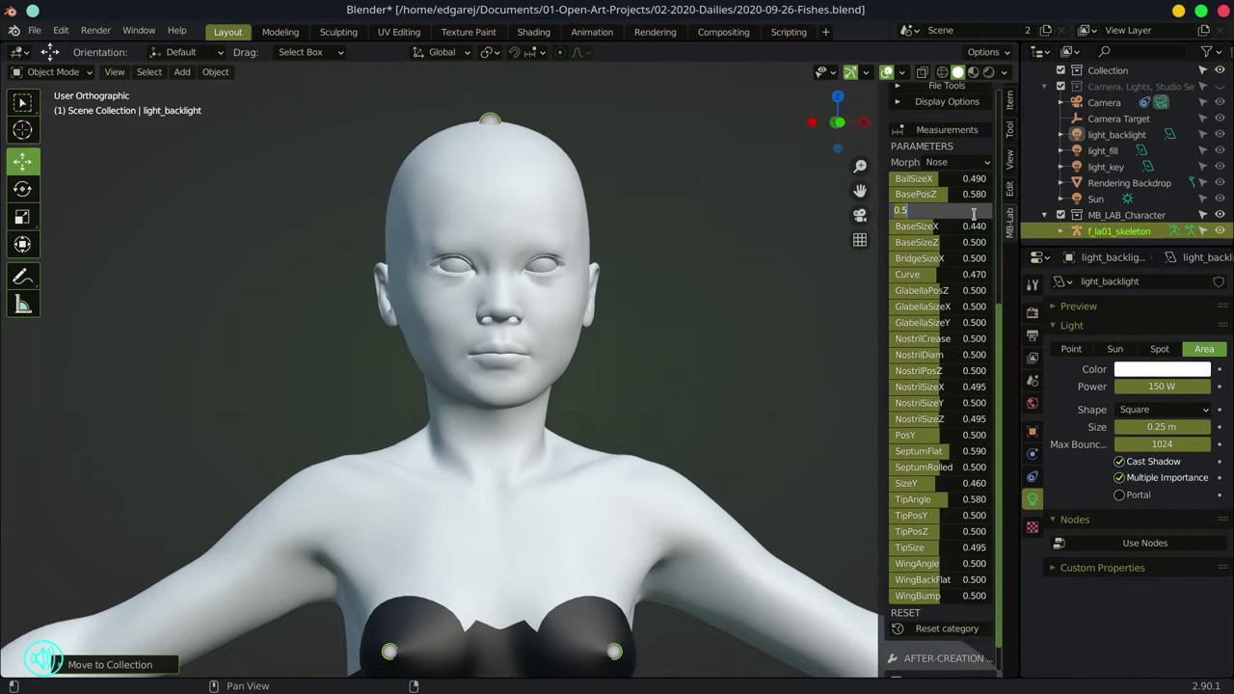
{"action": "left_click_drag", "start_coordinate": [660, 316], "coordinate": [802, 312]}
{"action": "left_click", "coordinate": [961, 212]}
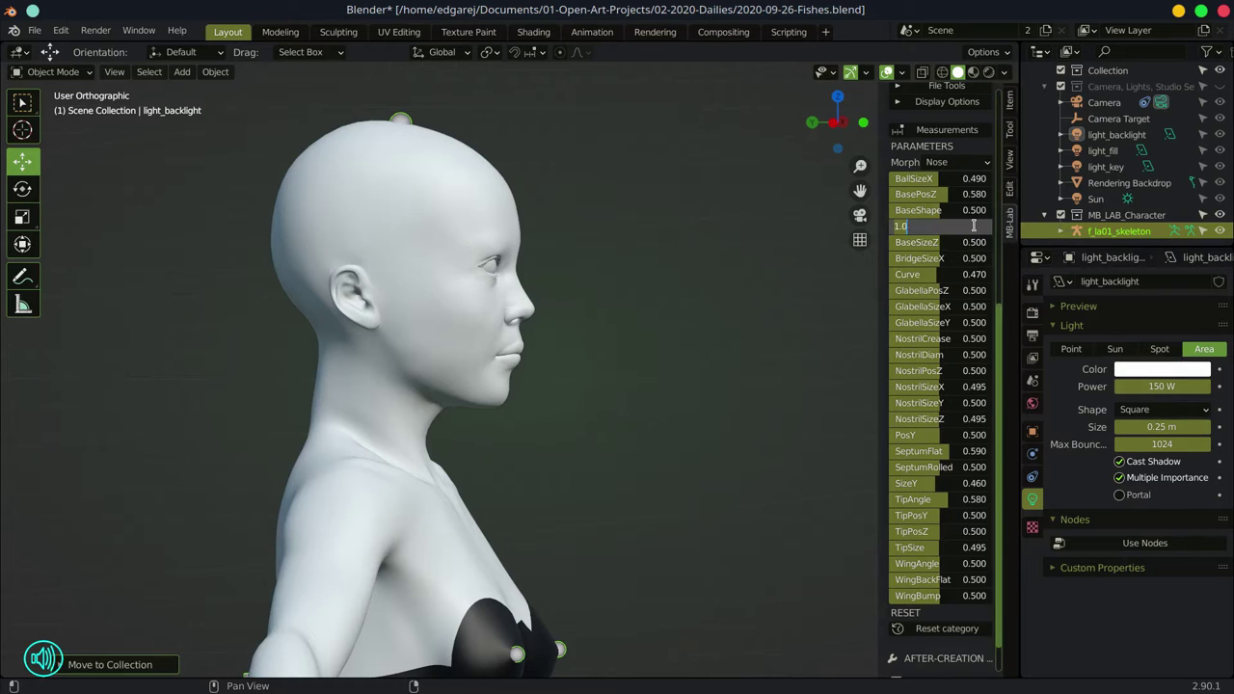
{"action": "key", "text": "Return"}
{"action": "left_click_drag", "start_coordinate": [820, 299], "coordinate": [681, 303]}
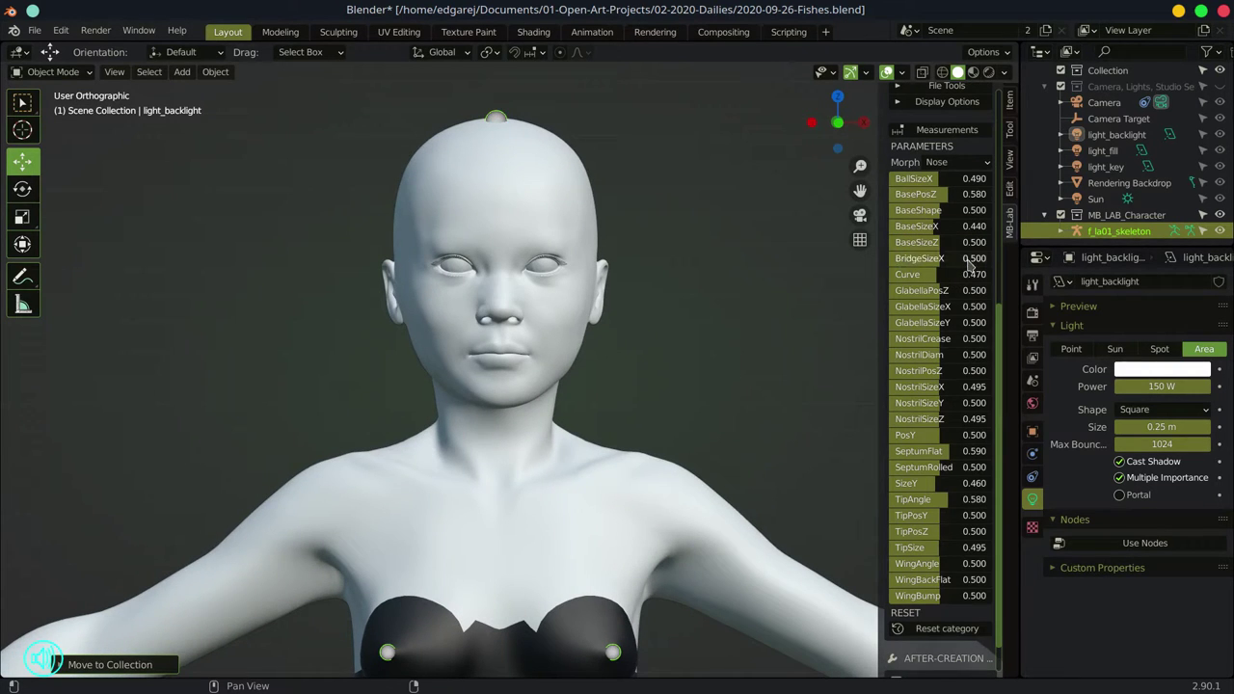
{"action": "left_click_drag", "start_coordinate": [737, 308], "coordinate": [777, 311]}
- Show the Eyes morph parameters and set the eyes' Size and SizeZ to 1.000
{"action": "left_click", "coordinate": [955, 163]}
{"action": "left_click", "coordinate": [949, 391]}
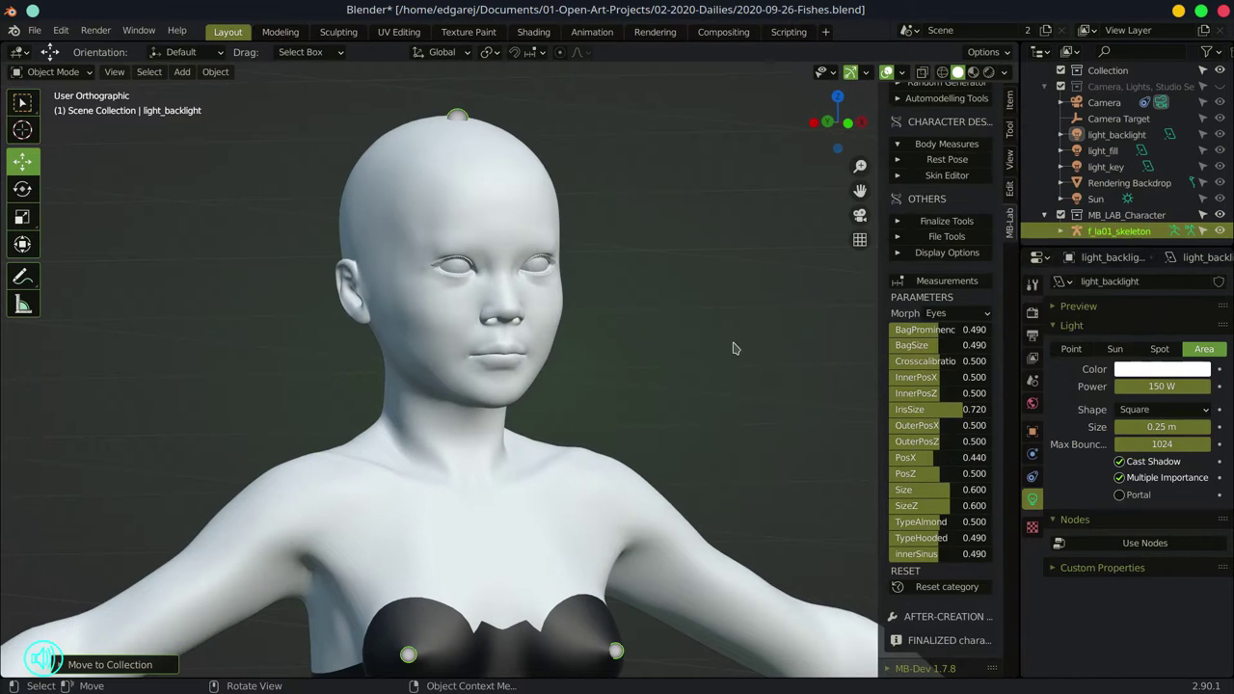
{"action": "mouse_move", "coordinate": [735, 348]}
{"action": "left_mouse_down"}
{"action": "mouse_move", "coordinate": [749, 348]}
{"action": "mouse_move", "coordinate": [729, 348]}
{"action": "left_mouse_up"}
{"action": "left_click", "coordinate": [965, 492]}
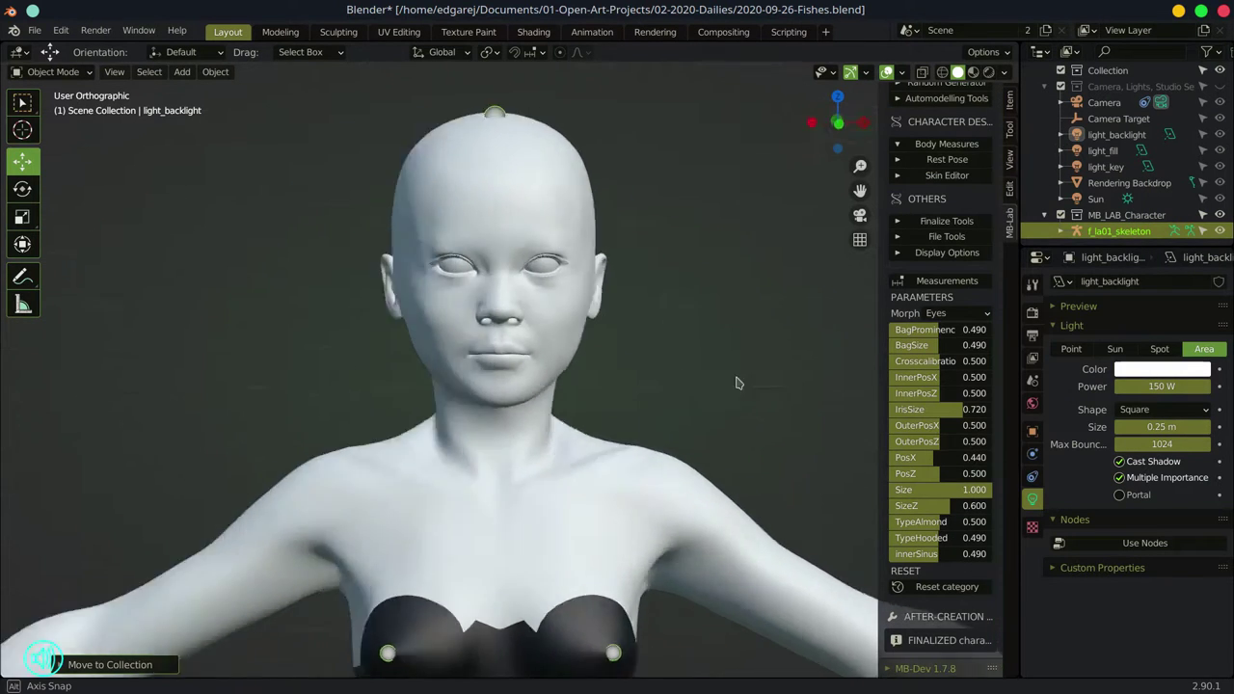
{"action": "double_click", "coordinate": [969, 506]}
{"action": "type", "text": "0.6"}
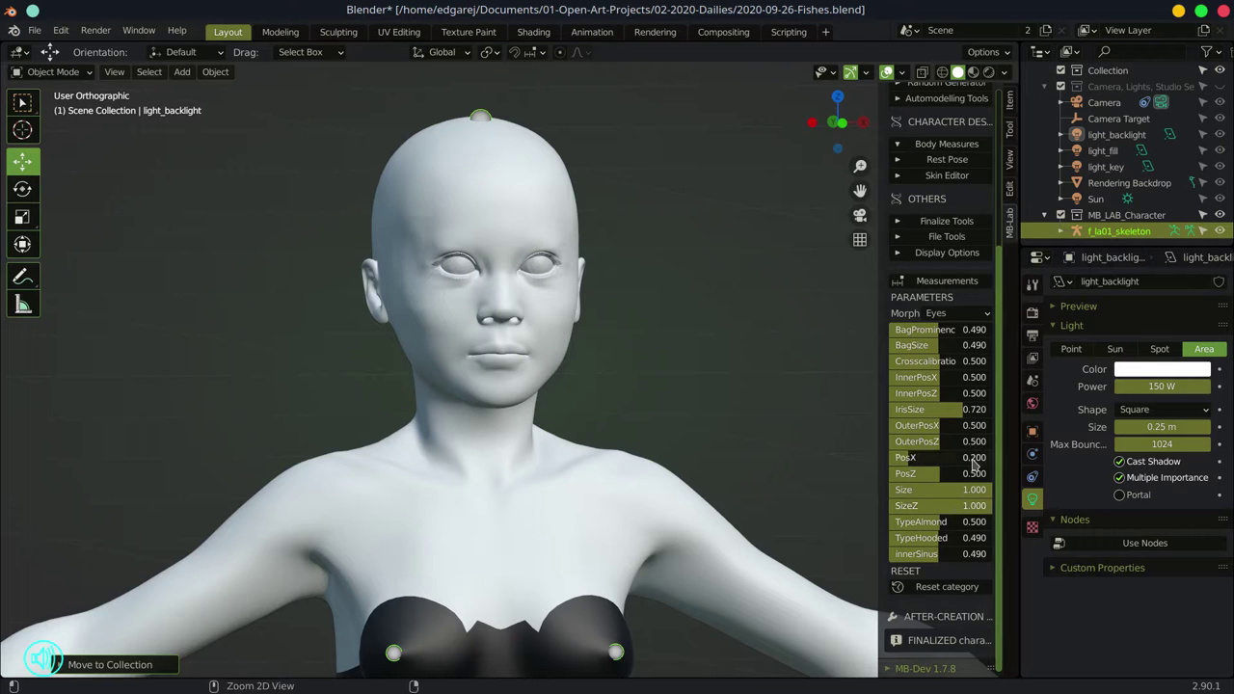
- Undo the eyes' PosX change, try PosZ at 1 and set it to 0.3
{"action": "key", "text": "ctrl+z"}
{"action": "mouse_move", "coordinate": [717, 420]}
{"action": "left_mouse_down"}
{"action": "mouse_move", "coordinate": [675, 407]}
{"action": "mouse_move", "coordinate": [714, 409]}
{"action": "left_mouse_up"}
{"action": "left_click", "coordinate": [976, 476]}
{"action": "type", "text": "1"}
{"action": "key", "text": "Return"}
{"action": "type", "text": "0.3"}
{"action": "key", "text": "Return"}
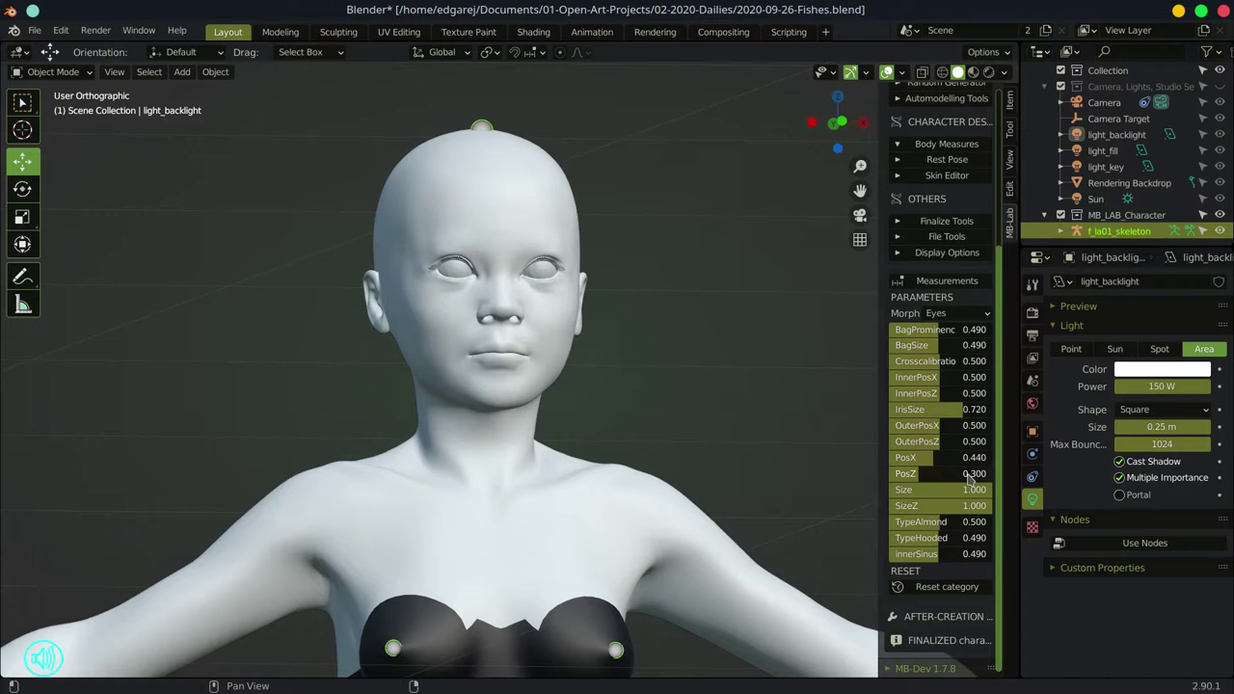
- Check the whole figure and try to finalize the character with textures and backup as 2020-09-26-Fishes.png in the blender-mb-lab folder
{"action": "left_click_drag", "start_coordinate": [622, 382], "coordinate": [554, 414]}
{"action": "scroll", "coordinate": [610, 374], "scroll_direction": "down", "scroll_amount": 6}
{"action": "scroll", "coordinate": [609, 375], "scroll_direction": "up", "scroll_amount": 6}
{"action": "scroll", "coordinate": [635, 415], "scroll_direction": "down", "scroll_amount": 6}
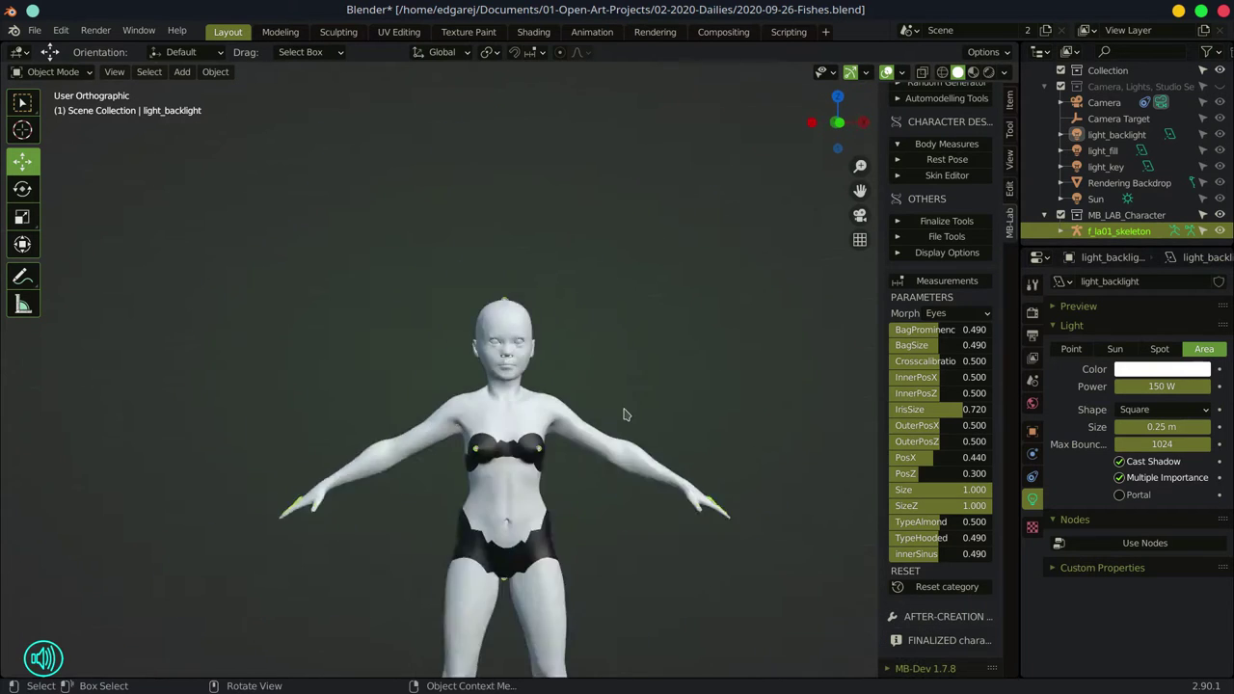
{"action": "left_click_drag", "start_coordinate": [630, 463], "coordinate": [702, 477]}
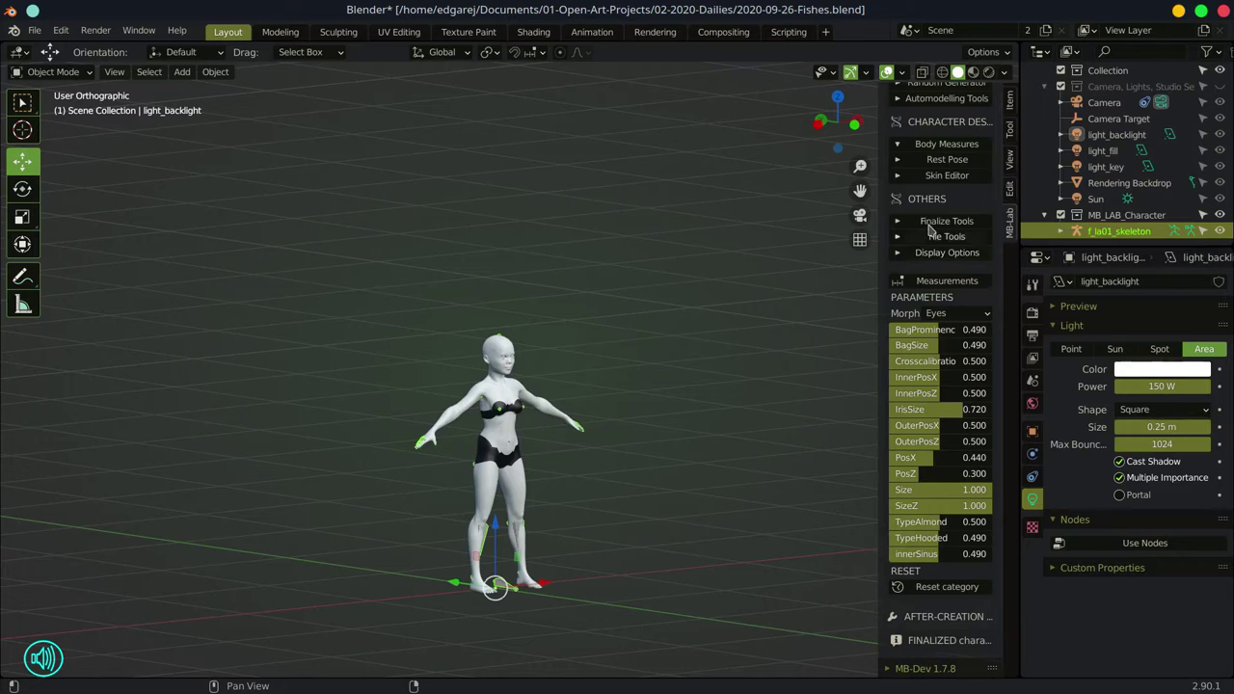
{"action": "left_click", "coordinate": [906, 223]}
{"action": "scroll", "coordinate": [916, 289], "scroll_direction": "down", "scroll_amount": 3}
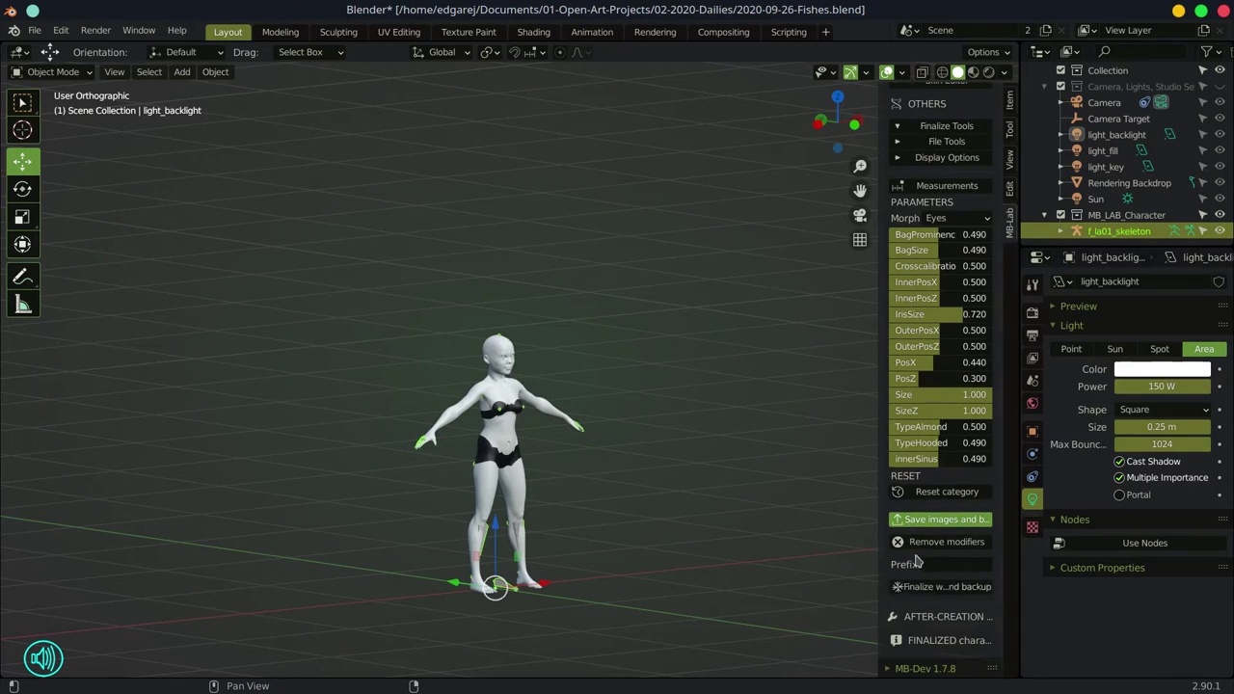
{"action": "left_click", "coordinate": [951, 589]}
{"action": "double_click", "coordinate": [523, 197]}
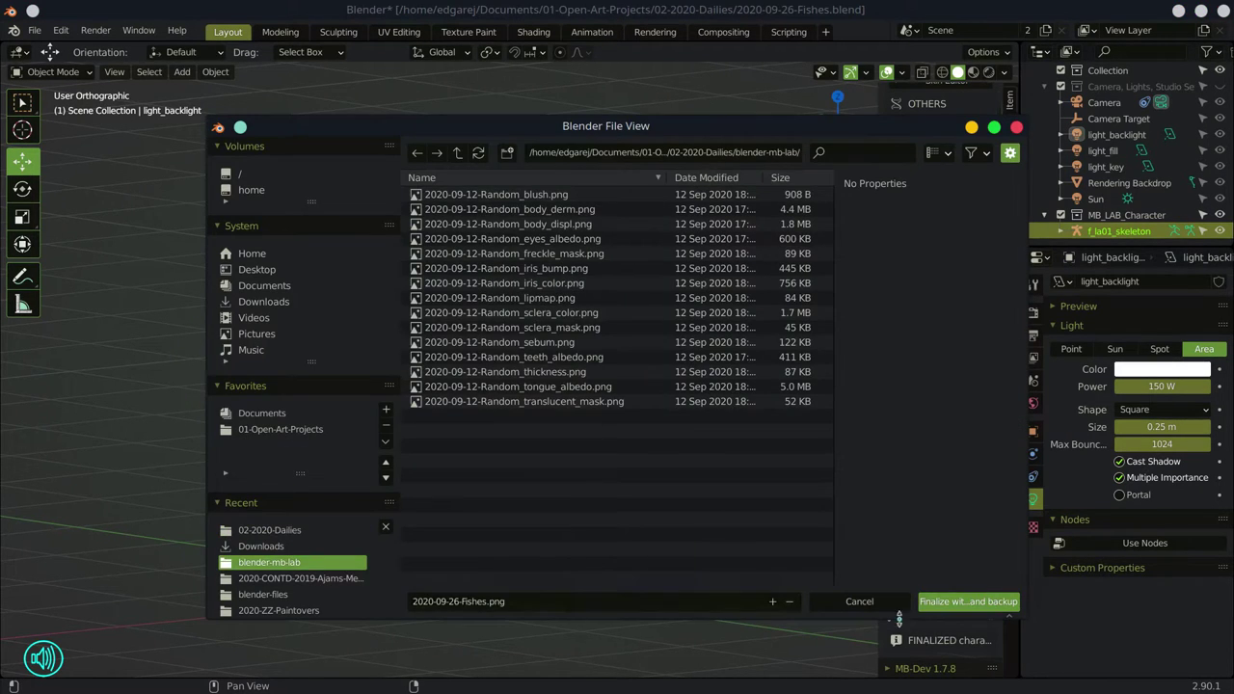
{"action": "left_click", "coordinate": [837, 598]}
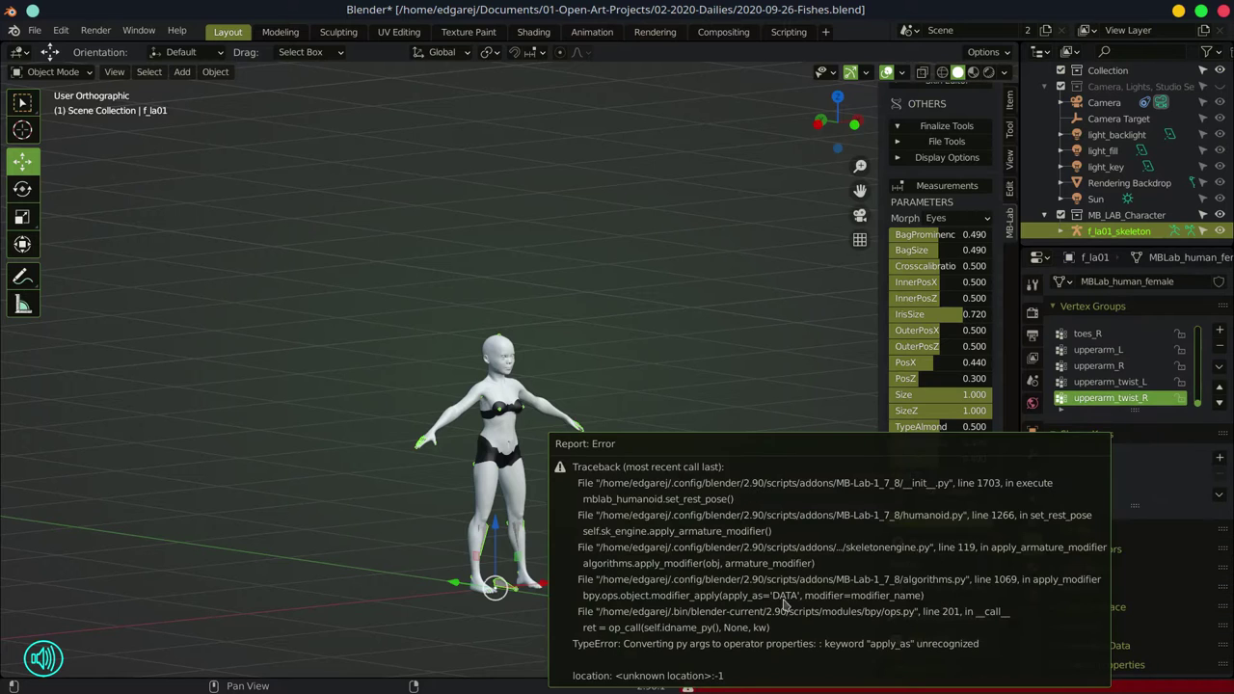
- Save the Blender file and try again to finalize the character with textures and backup
{"action": "left_click", "coordinate": [34, 30]}
{"action": "left_click", "coordinate": [58, 135]}
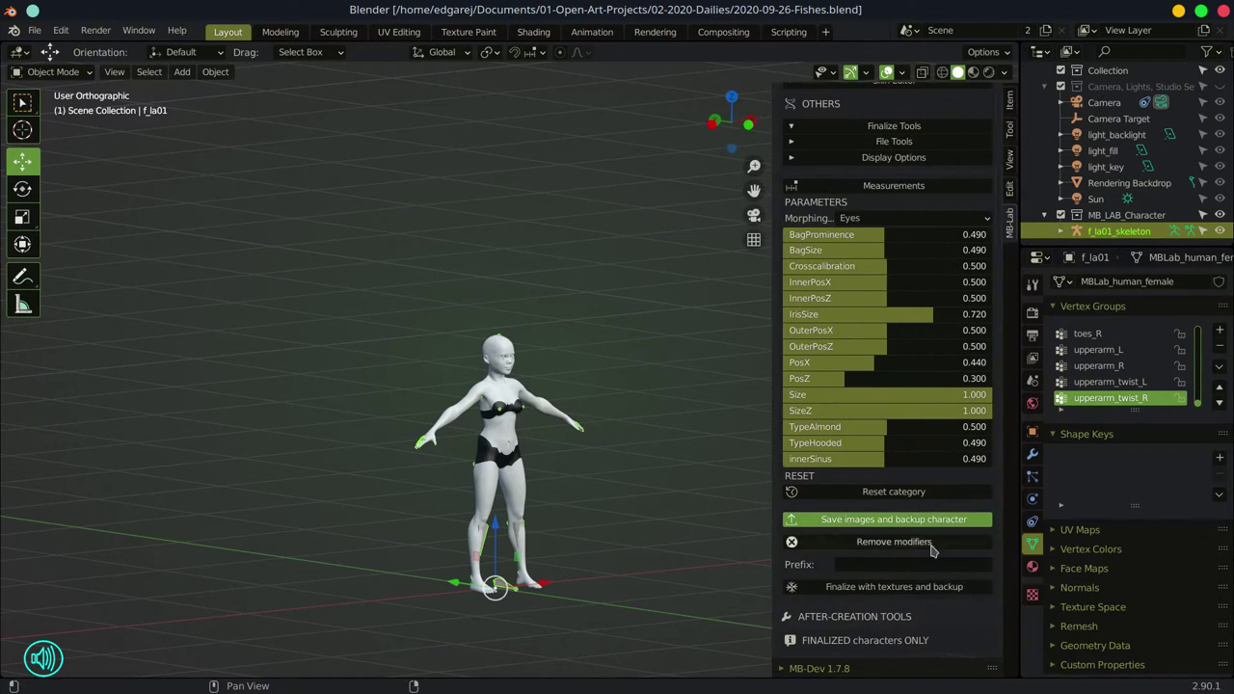
{"action": "left_click", "coordinate": [941, 587]}
{"action": "left_click", "coordinate": [948, 606]}
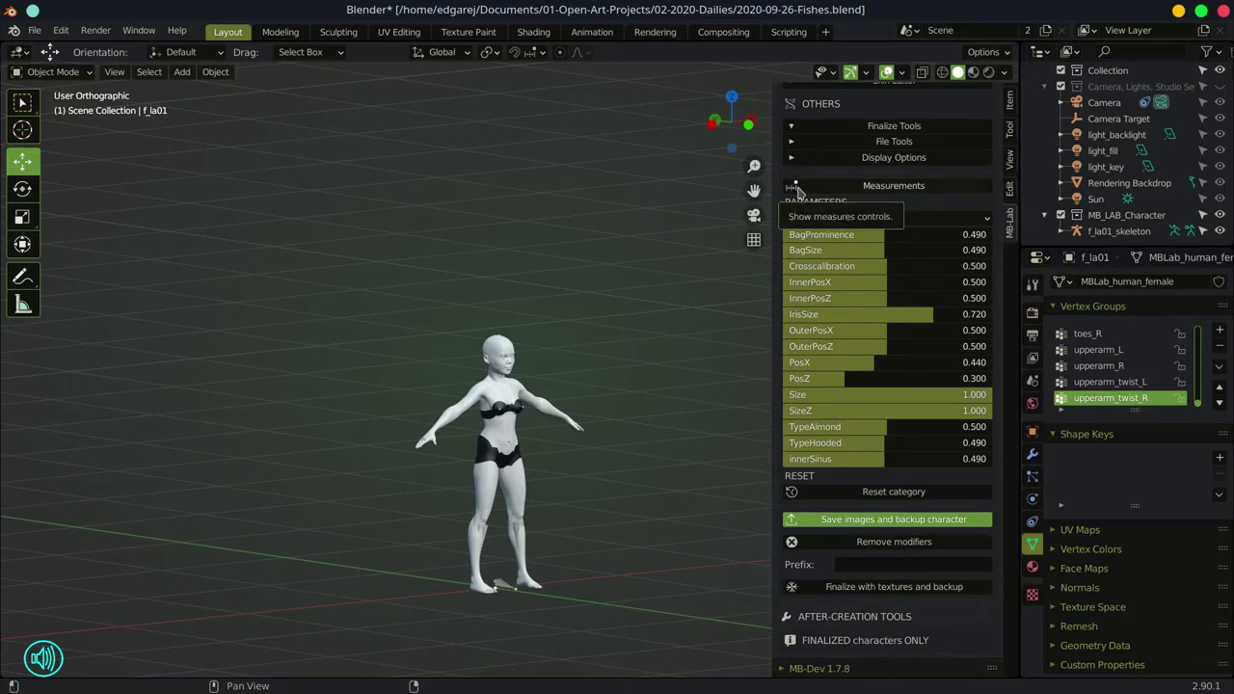
{"action": "scroll", "coordinate": [796, 192], "scroll_direction": "up", "scroll_amount": 3}
{"action": "left_click", "coordinate": [792, 247]}
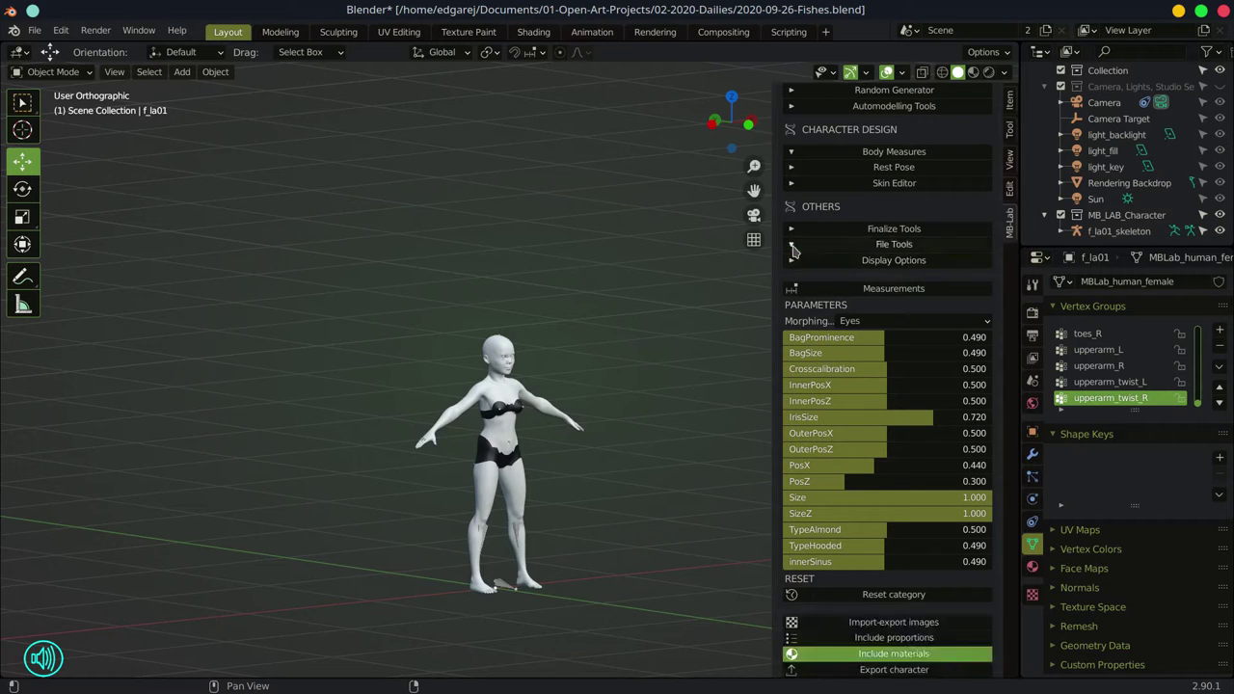
{"action": "left_click", "coordinate": [793, 247]}
- Collapse the f_la01 mesh's modifiers and disable the viewport display of its corrective smooth and subdivision modifiers
{"action": "left_click", "coordinate": [1032, 453]}
{"action": "left_click", "coordinate": [1033, 308]}
{"action": "left_click", "coordinate": [1032, 331]}
{"action": "left_click", "coordinate": [1033, 354]}
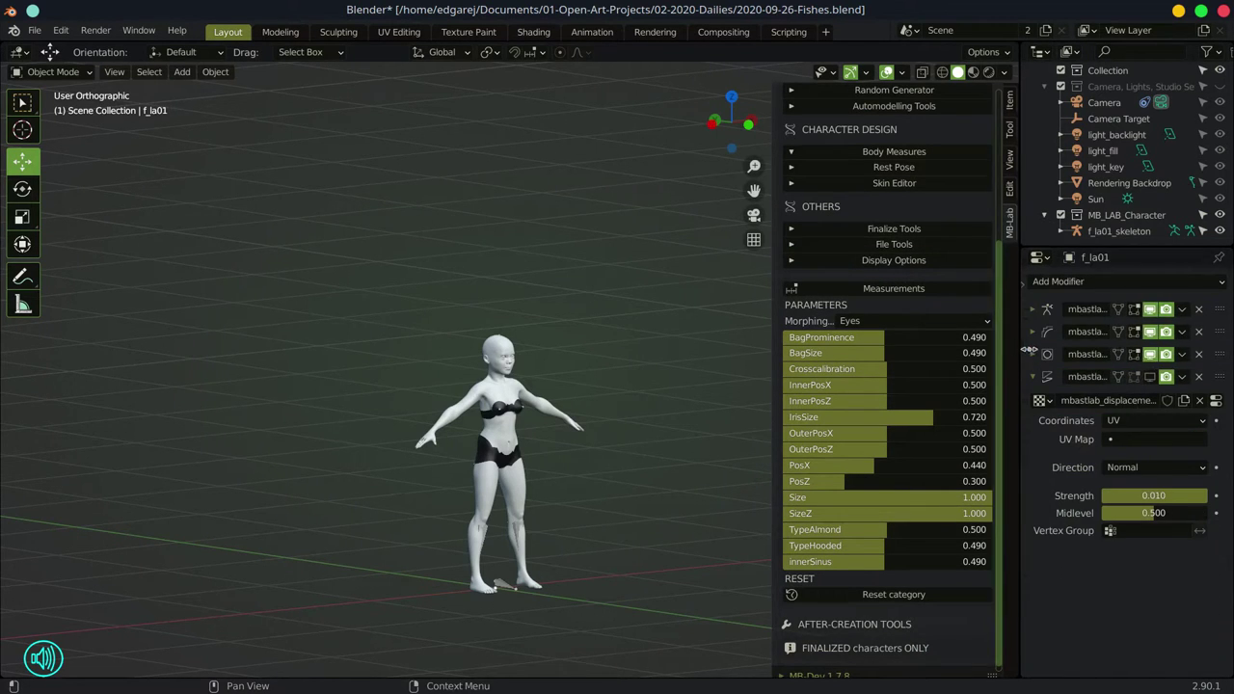
{"action": "left_click_drag", "start_coordinate": [1029, 350], "coordinate": [955, 350]}
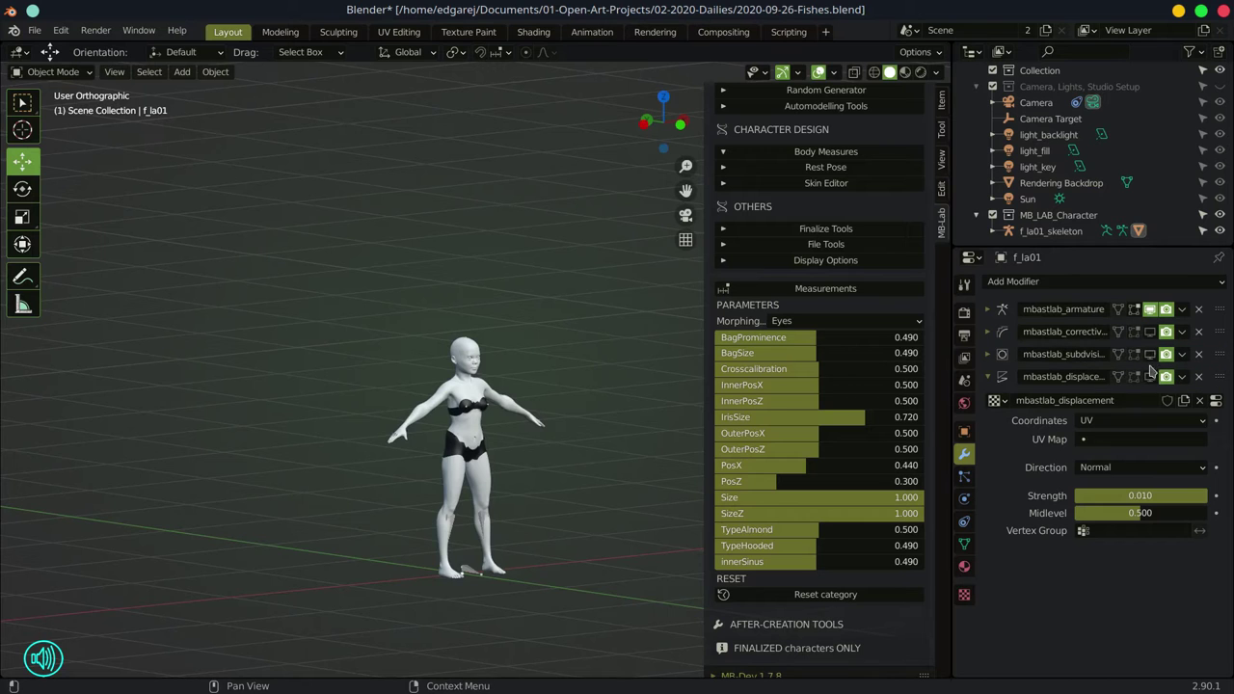
{"action": "scroll", "coordinate": [576, 391], "scroll_direction": "up", "scroll_amount": 9}
{"action": "left_click_drag", "start_coordinate": [573, 388], "coordinate": [645, 380]}
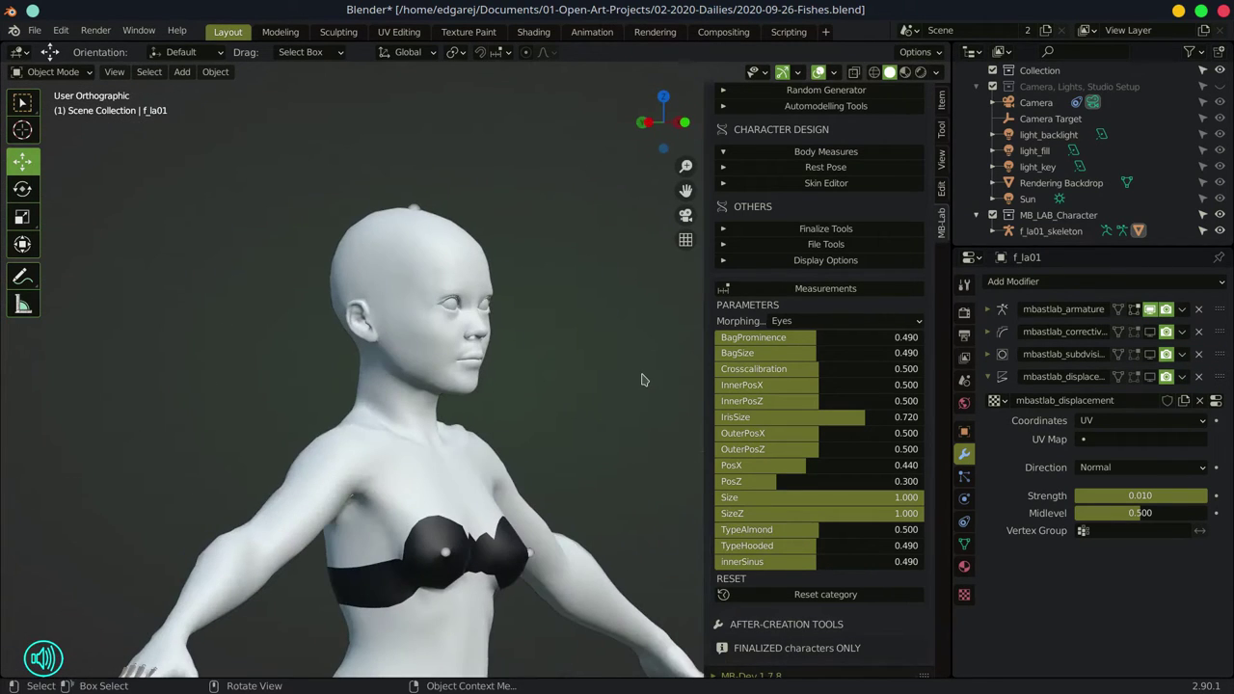
{"action": "left_click", "coordinate": [989, 377]}
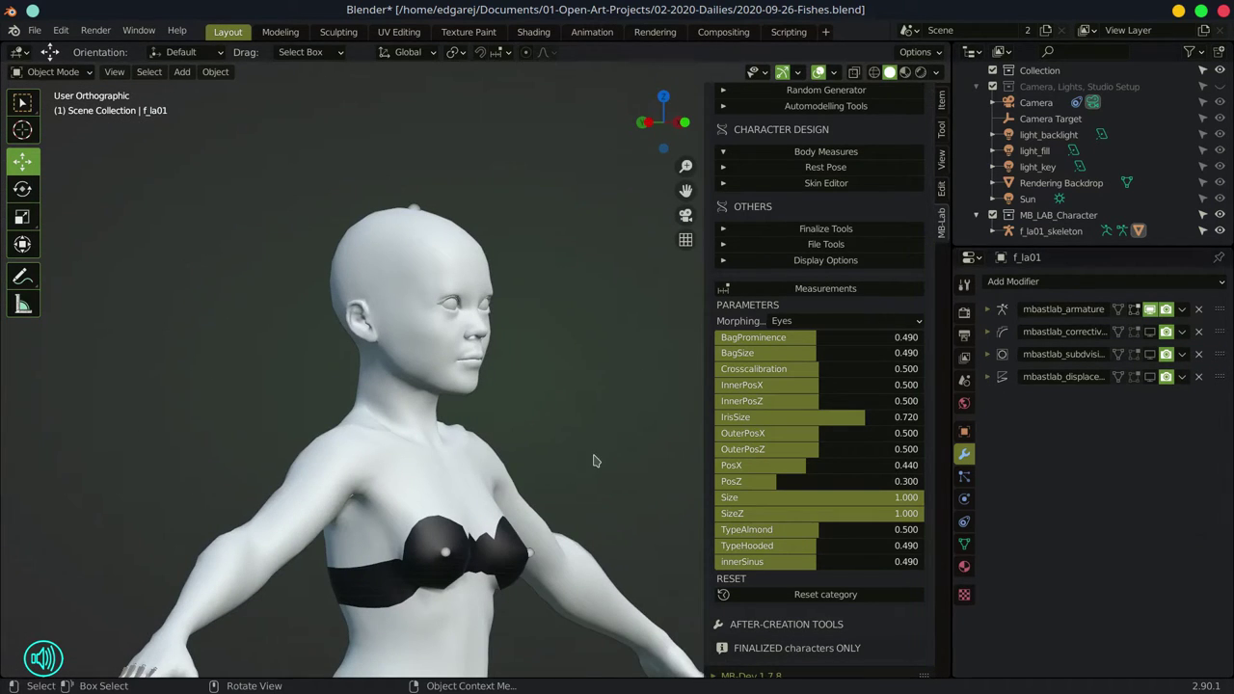
- Close the body measures and examine the Skin Editor settings and the File Tools export options
{"action": "scroll", "coordinate": [594, 460], "scroll_direction": "down", "scroll_amount": 4}
{"action": "scroll", "coordinate": [786, 632], "scroll_direction": "down", "scroll_amount": 1}
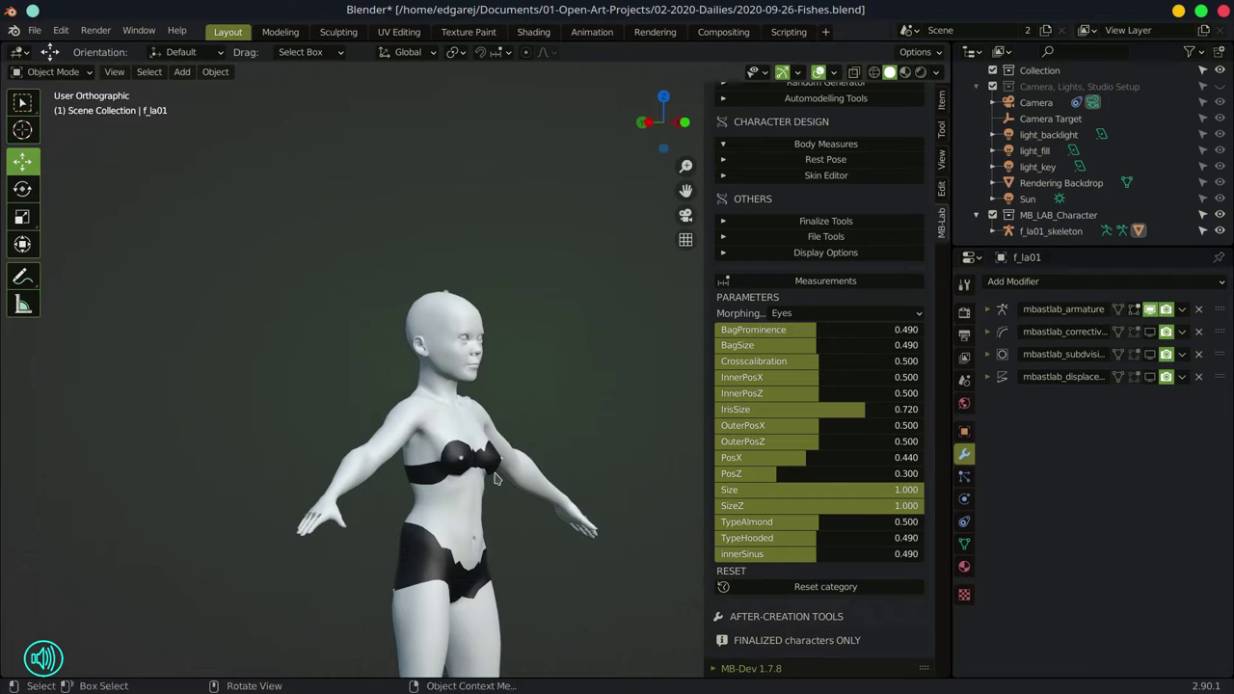
{"action": "left_click", "coordinate": [724, 145]}
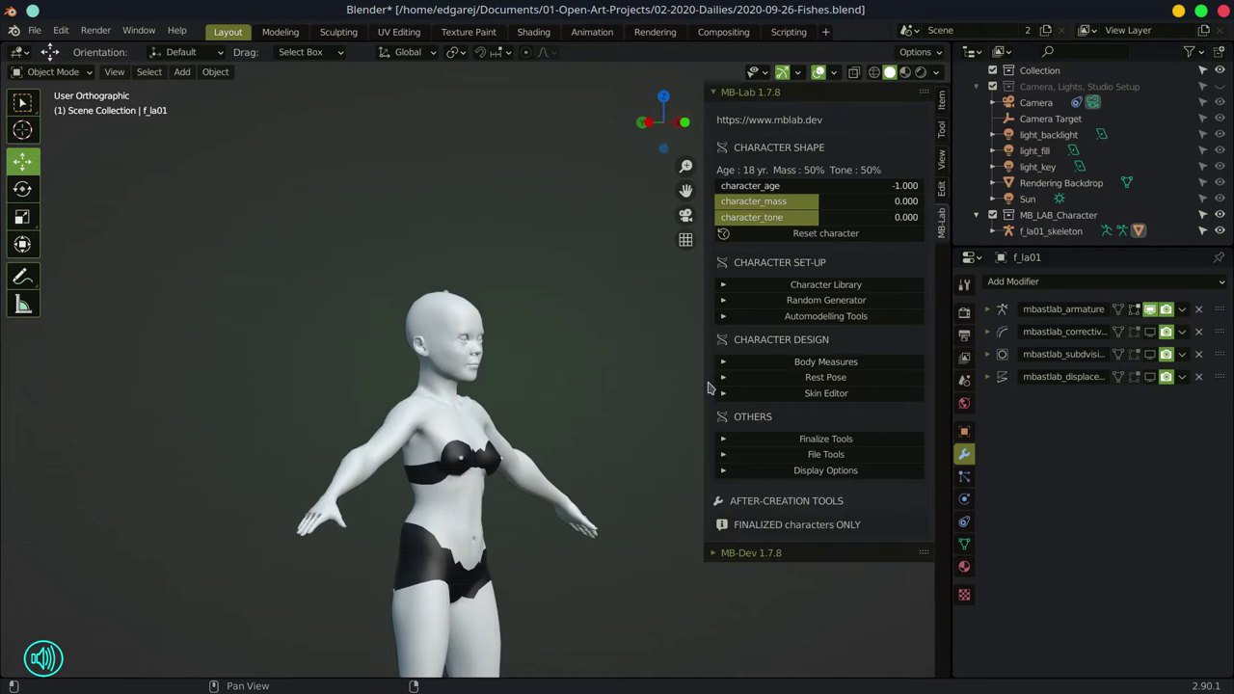
{"action": "left_click", "coordinate": [723, 393]}
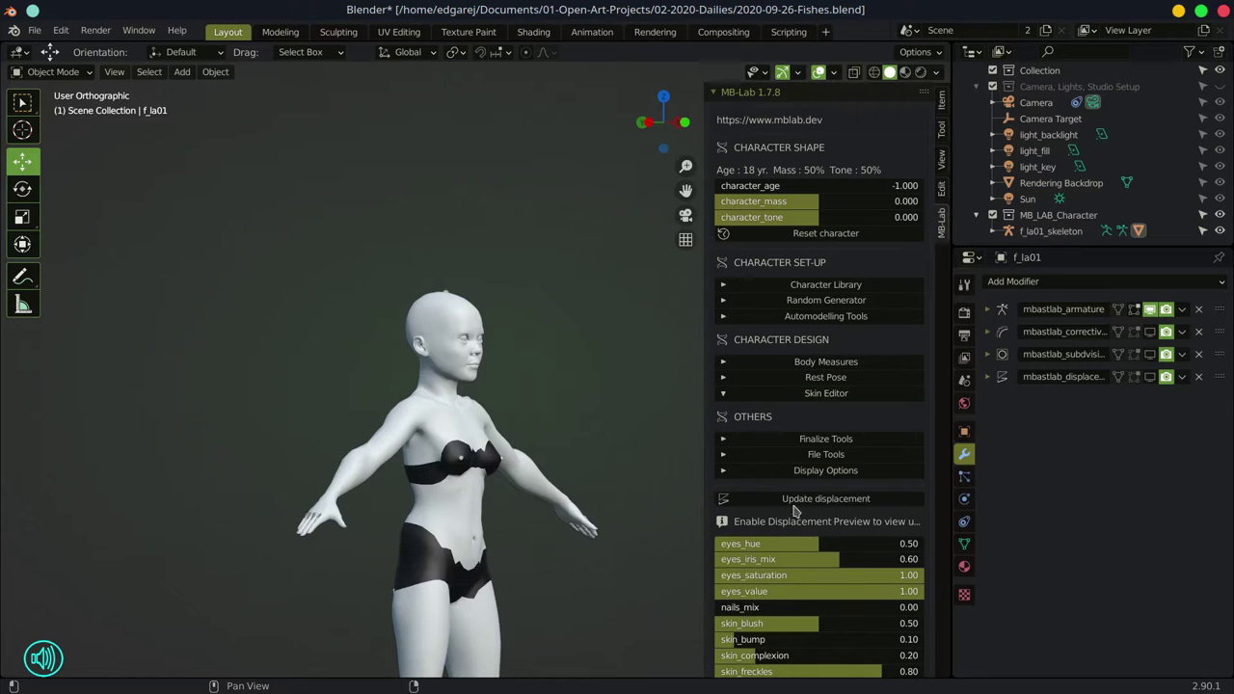
{"action": "scroll", "coordinate": [566, 414], "scroll_direction": "down", "scroll_amount": 2}
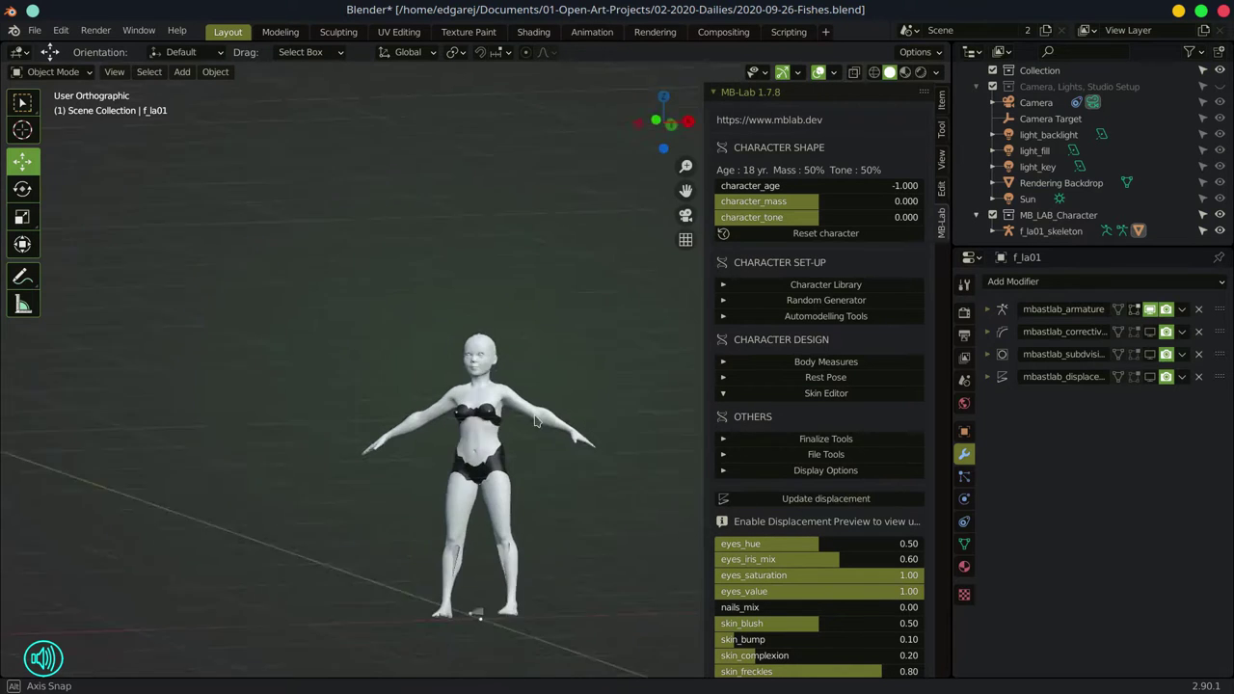
{"action": "scroll", "coordinate": [807, 622], "scroll_direction": "down", "scroll_amount": 3}
{"action": "left_click", "coordinate": [808, 353]}
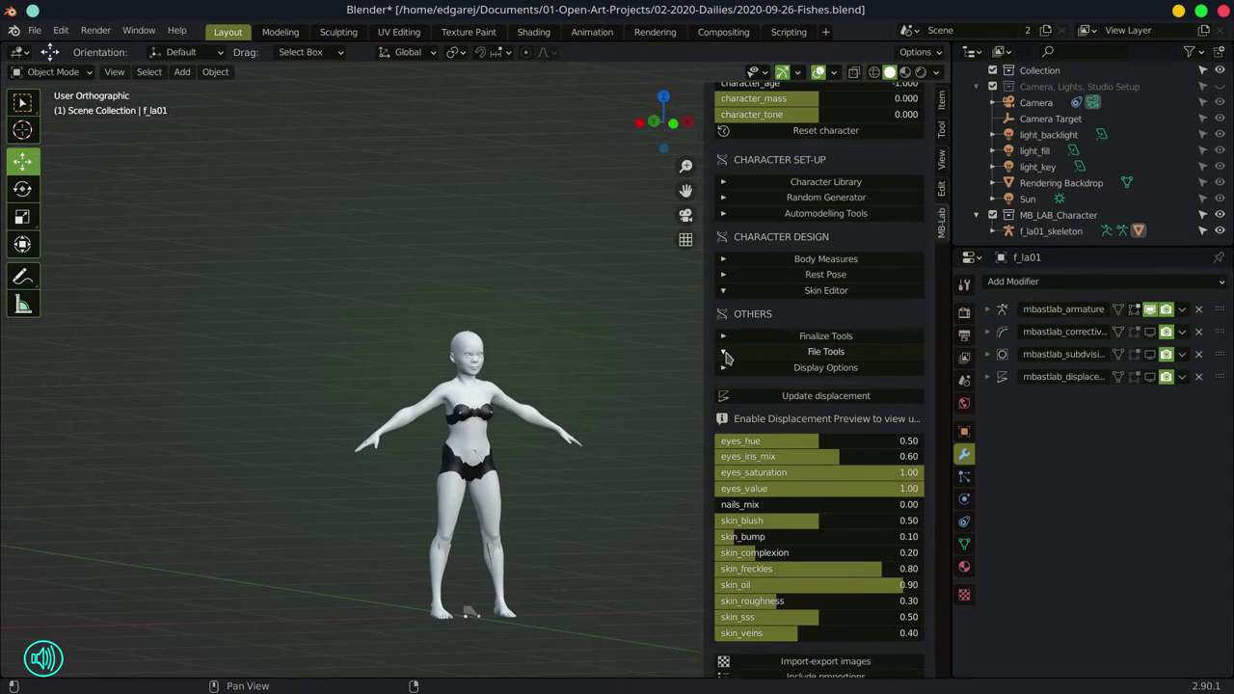
{"action": "scroll", "coordinate": [771, 441], "scroll_direction": "down", "scroll_amount": 2}
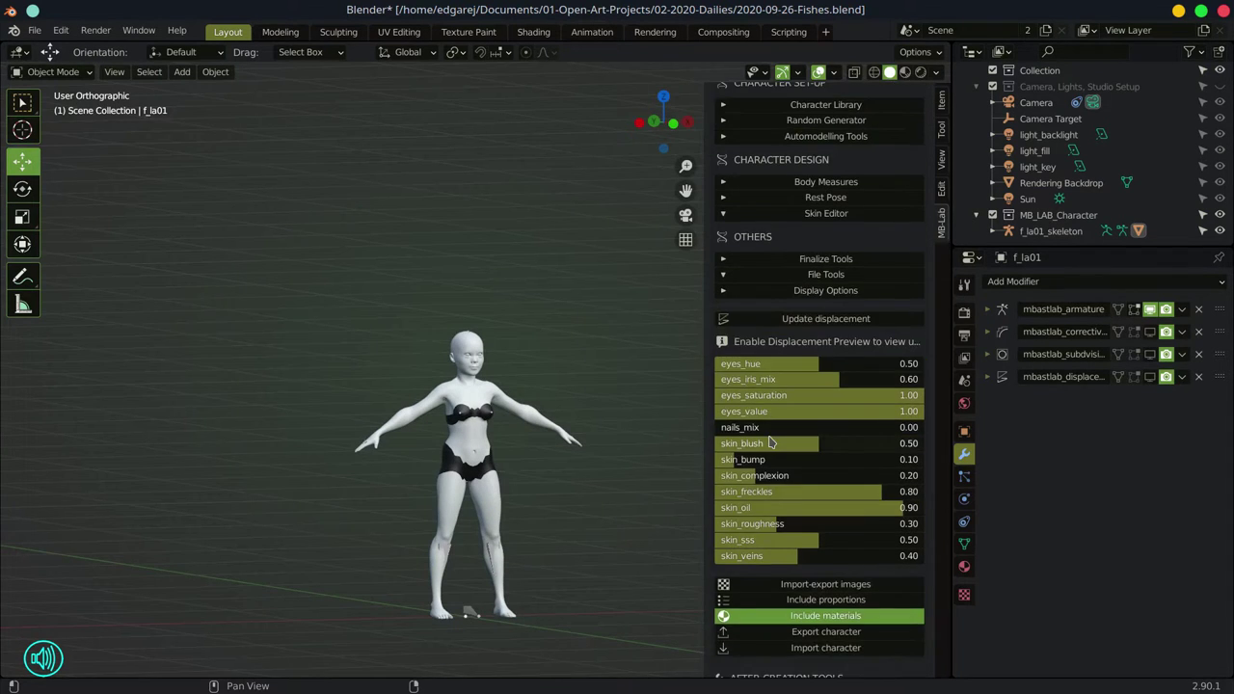
{"action": "left_click", "coordinate": [811, 617]}
{"action": "scroll", "coordinate": [795, 578], "scroll_direction": "down", "scroll_amount": 2}
{"action": "scroll", "coordinate": [740, 249], "scroll_direction": "up", "scroll_amount": 2}
- Turn off saving images and backing up the character, and try to finalize it without them
{"action": "left_click", "coordinate": [725, 292]}
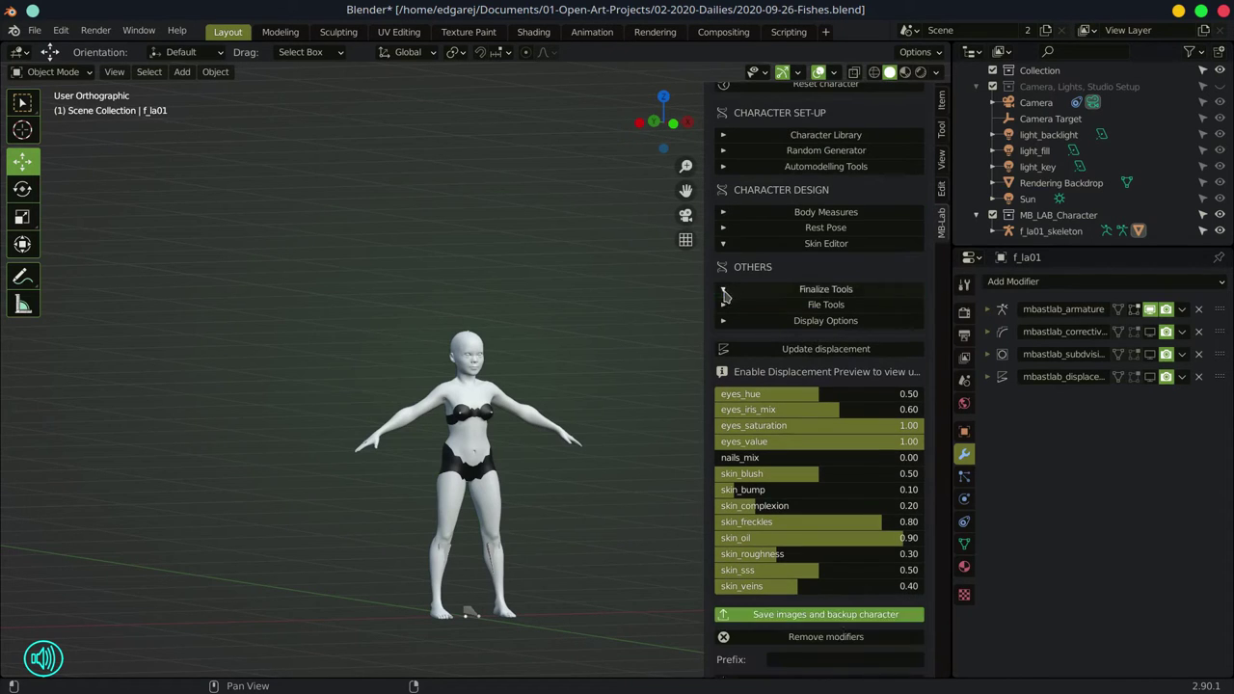
{"action": "left_click", "coordinate": [800, 622]}
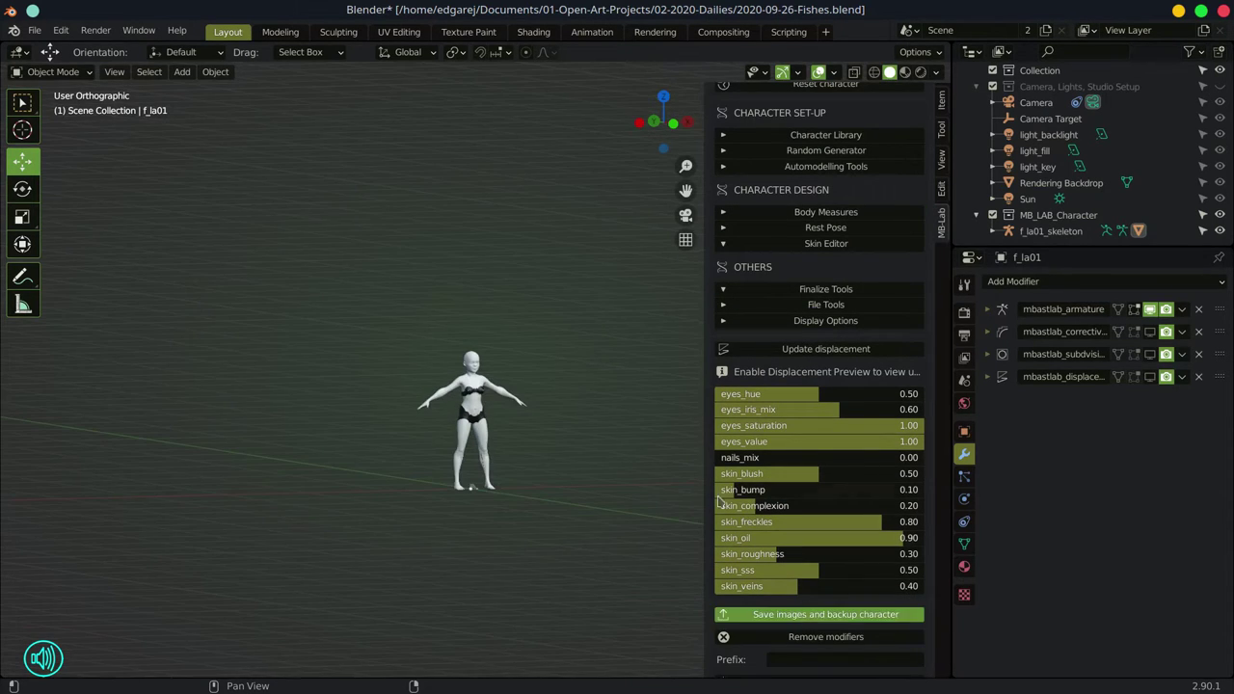
{"action": "scroll", "coordinate": [720, 501], "scroll_direction": "down", "scroll_amount": 2}
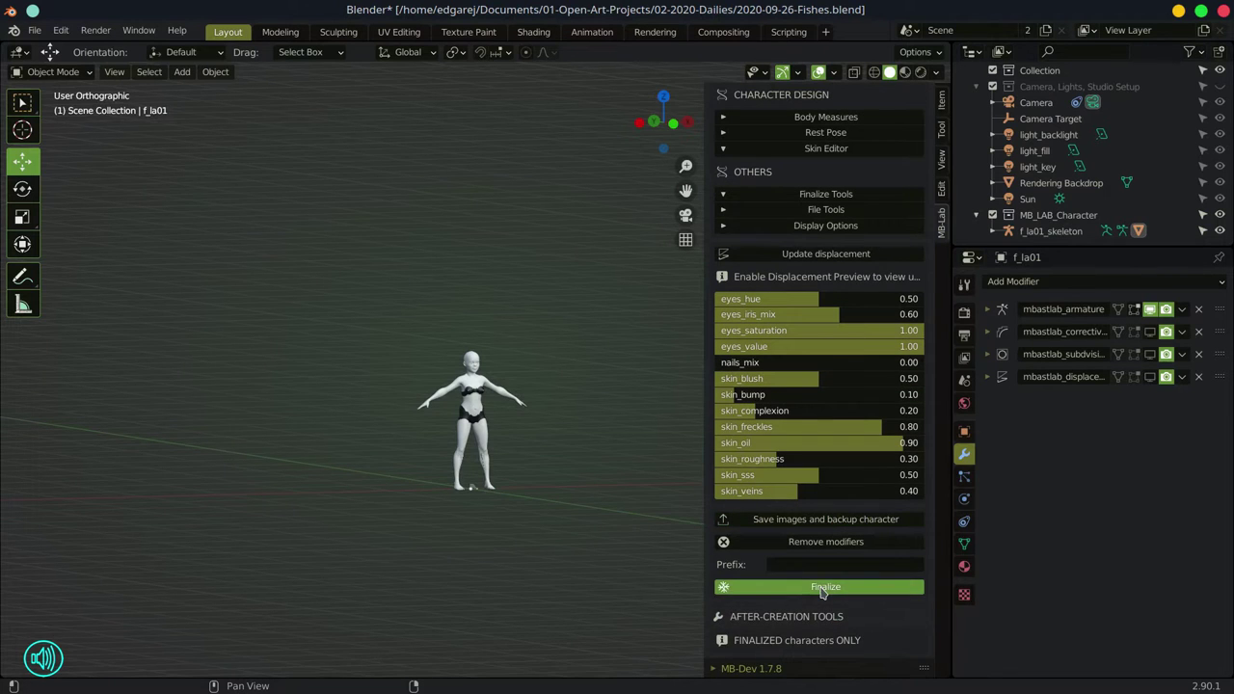
{"action": "left_click", "coordinate": [822, 588]}
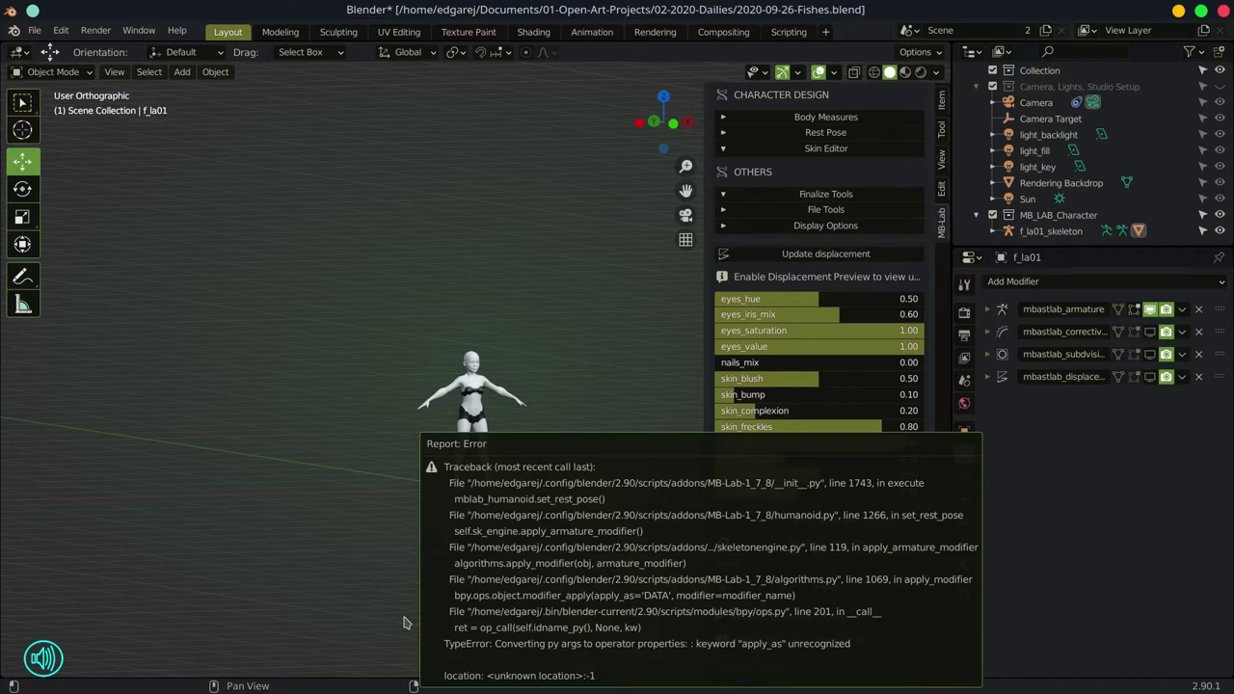
- Hide the sidebar, expand f_la01_skeleton in the outliner and hide its f_la01 mesh
{"action": "scroll", "coordinate": [578, 556], "scroll_direction": "up", "scroll_amount": 5}
{"action": "key", "text": "n"}
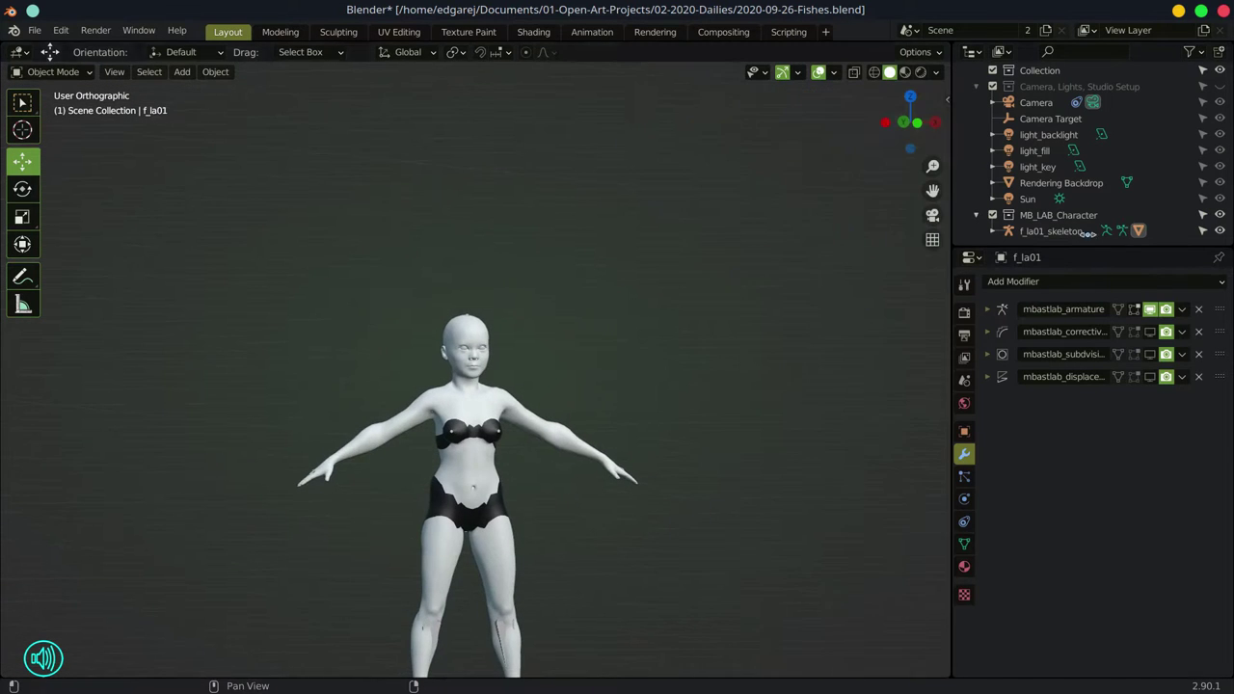
{"action": "left_click", "coordinate": [993, 231]}
{"action": "scroll", "coordinate": [994, 231], "scroll_direction": "down", "scroll_amount": 2}
{"action": "left_click", "coordinate": [1219, 231]}
- Select the character's skeleton and switch it to Pose Mode
{"action": "mouse_move", "coordinate": [665, 404]}
{"action": "left_mouse_down"}
{"action": "mouse_move", "coordinate": [738, 402]}
{"action": "mouse_move", "coordinate": [672, 401]}
{"action": "left_mouse_up"}
{"action": "left_click", "coordinate": [454, 381]}
{"action": "left_click", "coordinate": [69, 73]}
{"action": "left_click", "coordinate": [58, 124]}
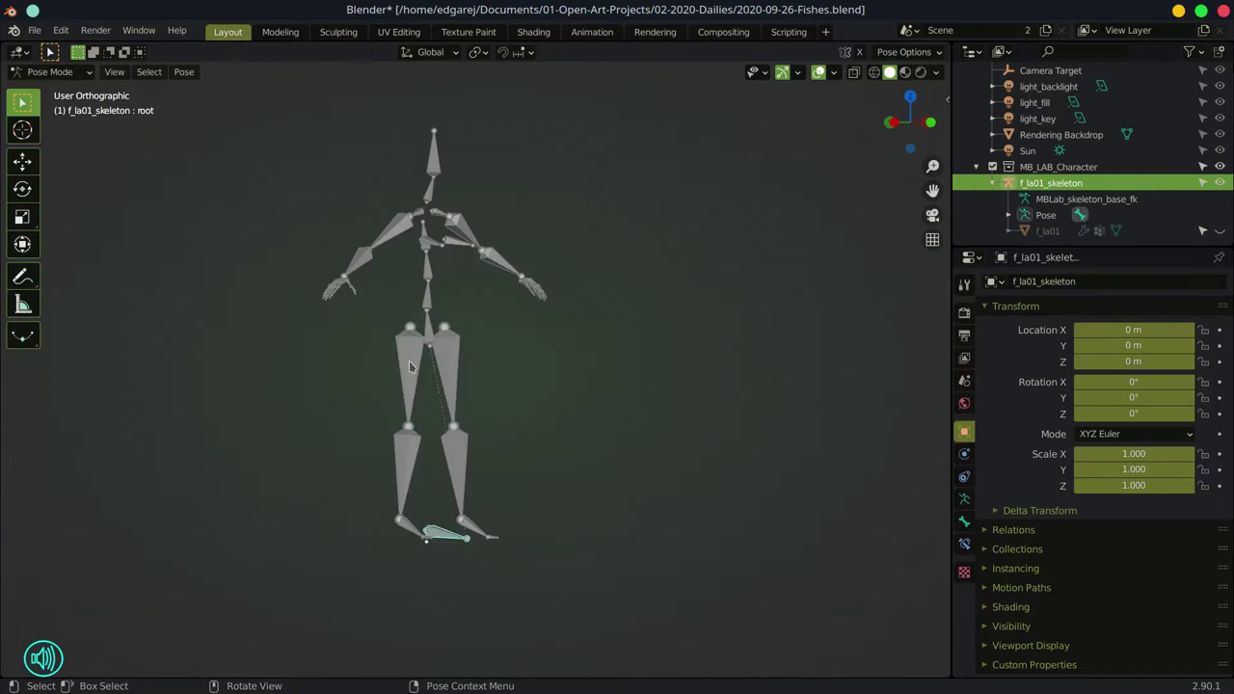
- Rotate both thigh bones forward to about horizontal and bend both calf bones back at the knees
{"action": "left_click", "coordinate": [23, 189]}
{"action": "left_click_drag", "start_coordinate": [486, 357], "coordinate": [572, 328]}
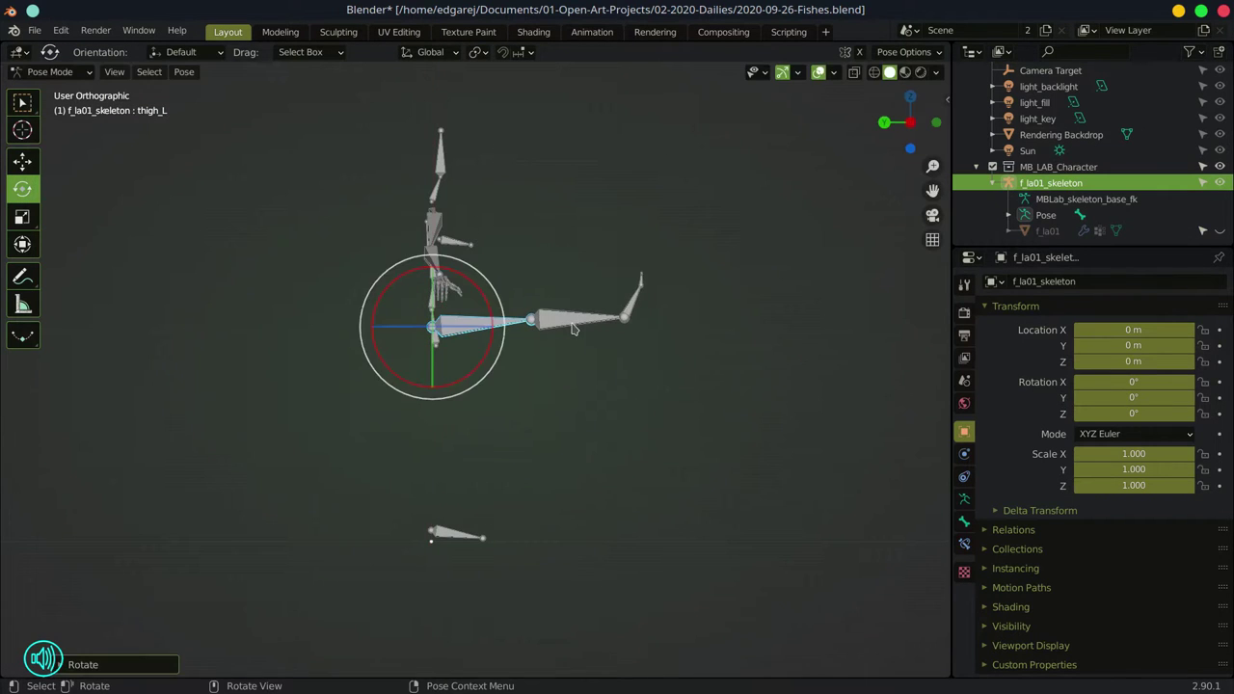
{"action": "left_click_drag", "start_coordinate": [638, 353], "coordinate": [571, 417]}
{"action": "left_click", "coordinate": [521, 386], "text": "shift"}
{"action": "left_click_drag", "start_coordinate": [597, 479], "coordinate": [668, 419]}
- Rotate both thigh bones further upward so the knees rise toward the chest
{"action": "left_click_drag", "start_coordinate": [477, 291], "coordinate": [647, 303]}
{"action": "mouse_move", "coordinate": [617, 383]}
{"action": "left_mouse_down"}
{"action": "mouse_move", "coordinate": [555, 444]}
{"action": "mouse_move", "coordinate": [617, 392]}
{"action": "left_mouse_up"}
{"action": "left_click", "coordinate": [463, 345]}
{"action": "left_click", "coordinate": [474, 326], "text": "shift"}
{"action": "key", "text": "KP_3"}
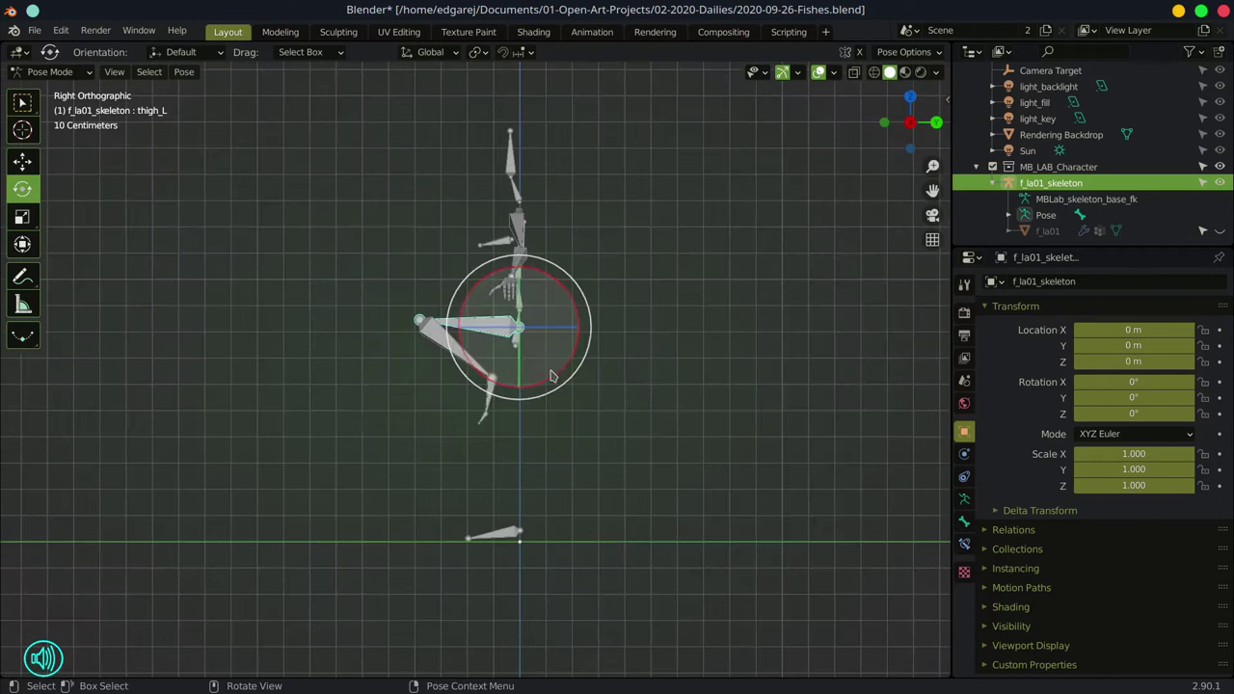
{"action": "left_click_drag", "start_coordinate": [467, 299], "coordinate": [501, 285]}
- Rotate both foot bones upward until the feet are closer to horizontal
{"action": "left_click", "coordinate": [495, 272]}
{"action": "key", "text": "KP_3"}
{"action": "left_click", "coordinate": [498, 369]}
{"action": "left_click_drag", "start_coordinate": [584, 359], "coordinate": [511, 405]}
{"action": "key", "text": "KP_3"}
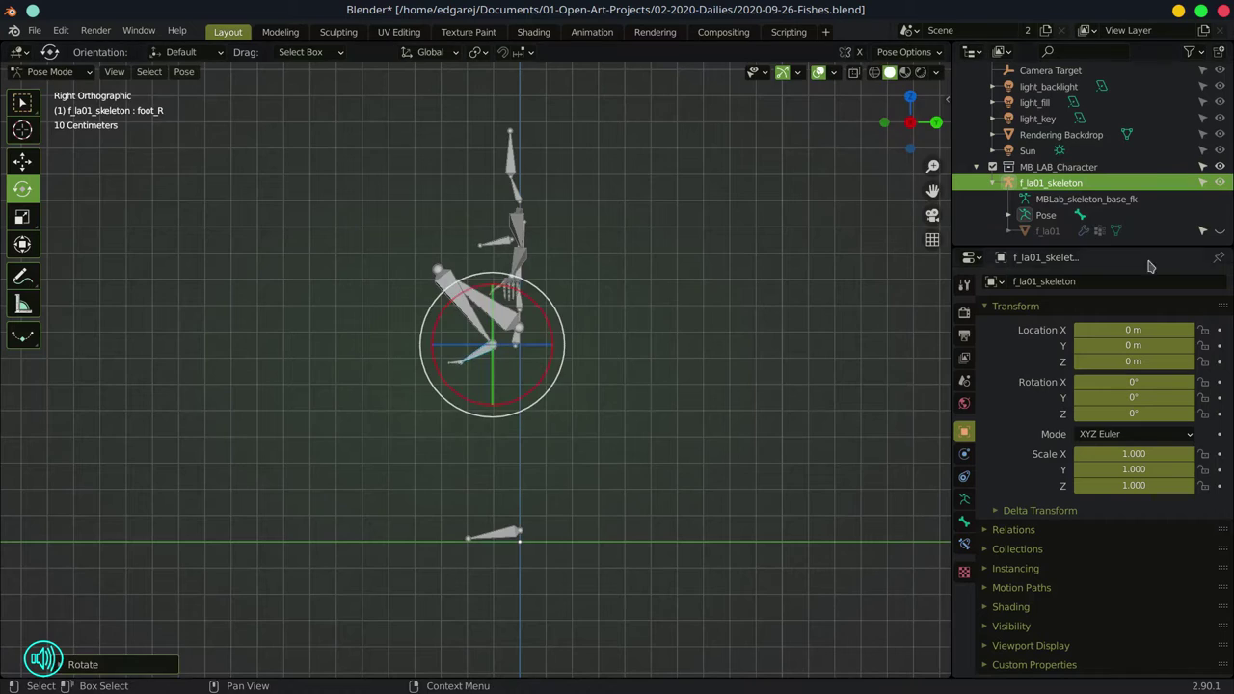
- Preview the pose on the f_la01 mesh, hide the mesh again and tilt the pelvis so the torso leans backward
{"action": "left_click", "coordinate": [1219, 231]}
{"action": "left_click_drag", "start_coordinate": [622, 282], "coordinate": [611, 333]}
{"action": "left_click", "coordinate": [1219, 231]}
{"action": "scroll", "coordinate": [637, 349], "scroll_direction": "up", "scroll_amount": 3}
{"action": "left_click", "coordinate": [550, 311]}
{"action": "key", "text": "KP_3"}
- Rotate both thigh bones forward and down so the knees move away from the torso
{"action": "left_click", "coordinate": [528, 266]}
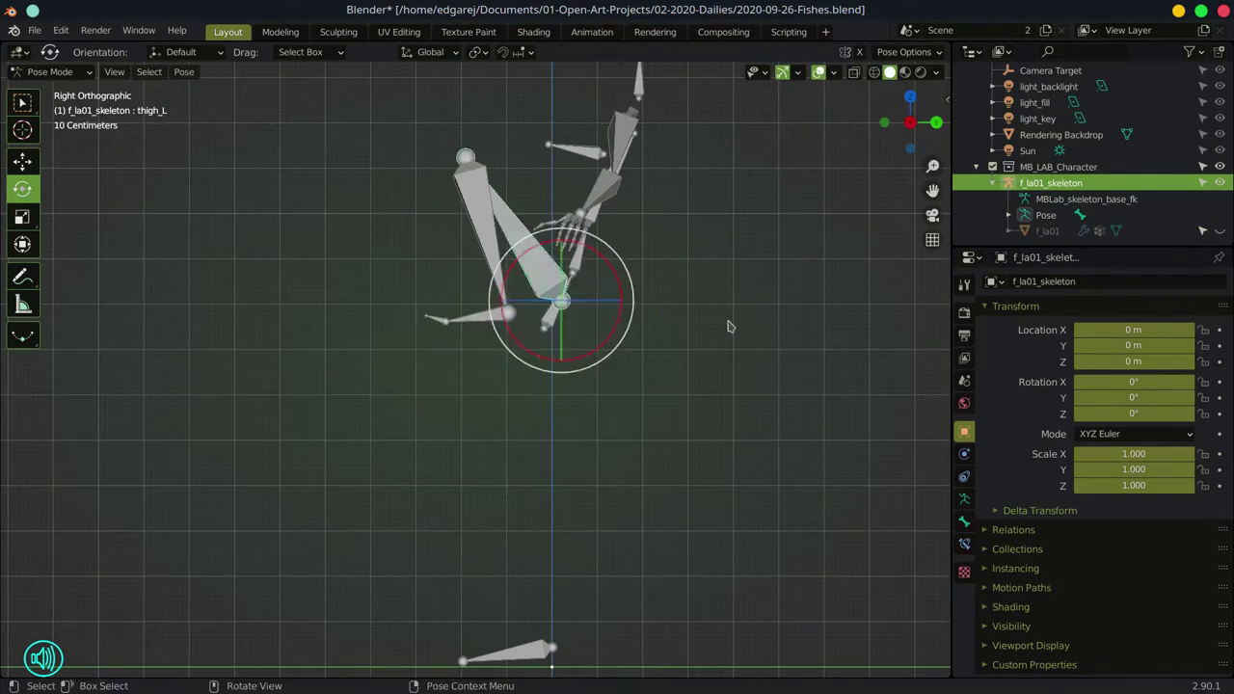
{"action": "left_click_drag", "start_coordinate": [730, 325], "coordinate": [689, 355]}
{"action": "left_click", "coordinate": [530, 231], "text": "shift"}
{"action": "key", "text": "KP_3"}
{"action": "left_click_drag", "start_coordinate": [617, 324], "coordinate": [616, 239]}
- Bend the torso forward by rotating the spine02 bone and turning spine03 about 11°
{"action": "left_click", "coordinate": [736, 269]}
{"action": "left_click_drag", "start_coordinate": [622, 260], "coordinate": [686, 295]}
{"action": "left_click", "coordinate": [584, 195]}
{"action": "key", "text": "KP_3"}
{"action": "left_click_drag", "start_coordinate": [628, 235], "coordinate": [615, 211]}
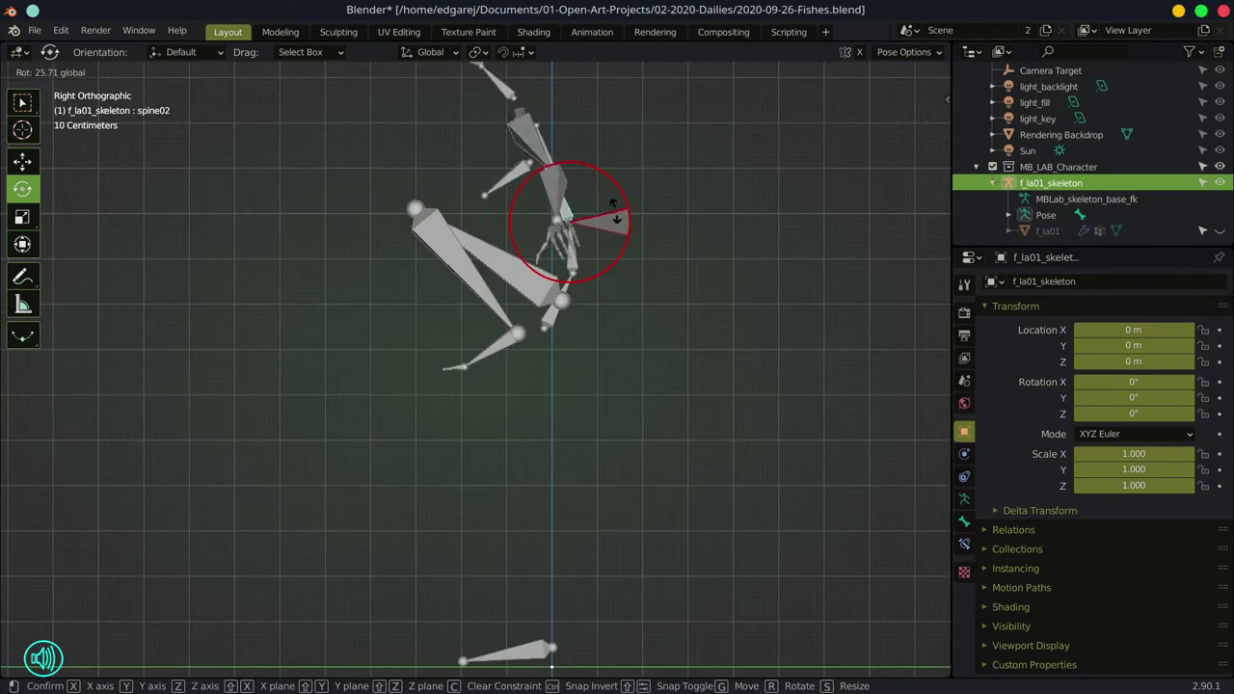
{"action": "key", "text": "Escape"}
{"action": "key", "text": "bracketright"}
{"action": "key", "text": "KP_3"}
{"action": "key", "text": "r"}
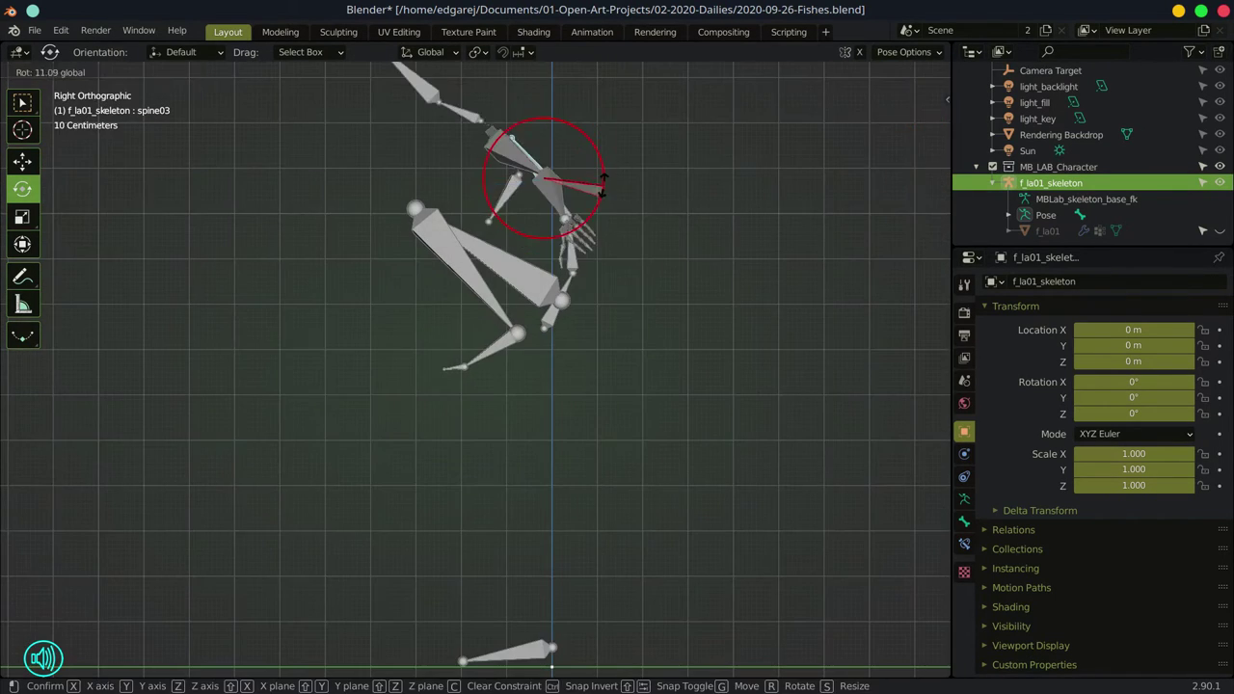
{"action": "left_click", "coordinate": [602, 183]}
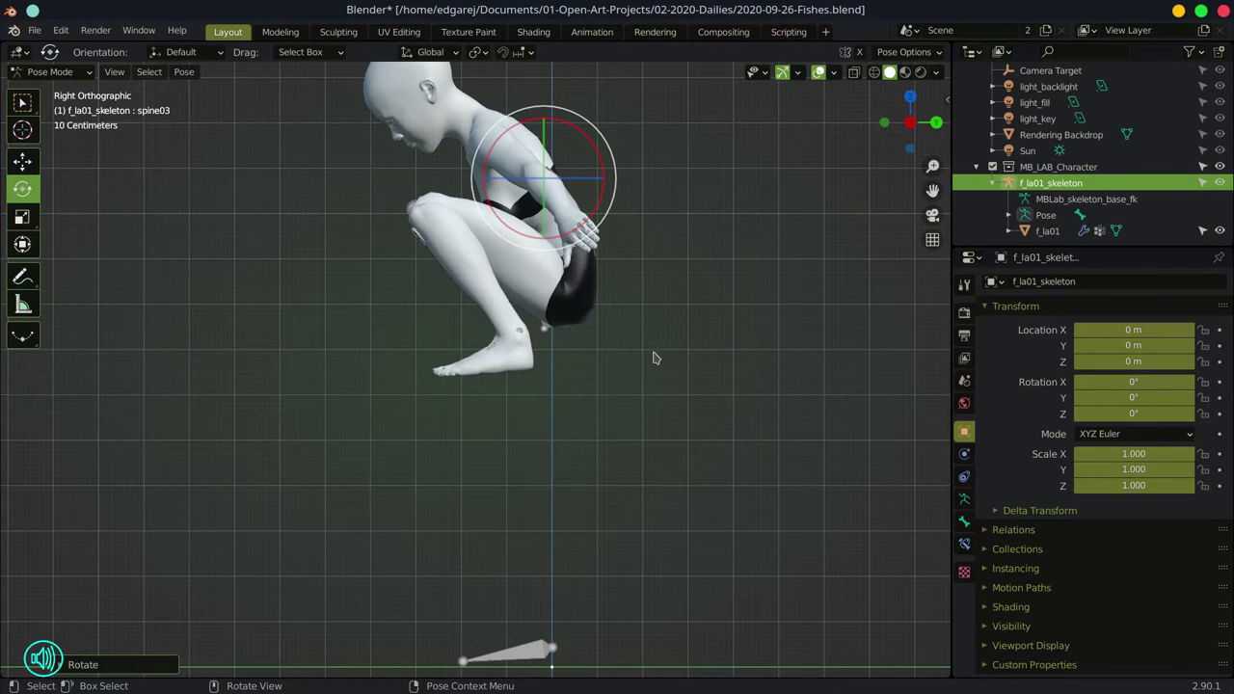
- Hide the f_la01 mesh and rotate both thigh bones slightly down to lower the knees
{"action": "left_click", "coordinate": [1220, 231]}
{"action": "left_click", "coordinate": [496, 246], "text": "shift"}
{"action": "key", "text": "KP_3"}
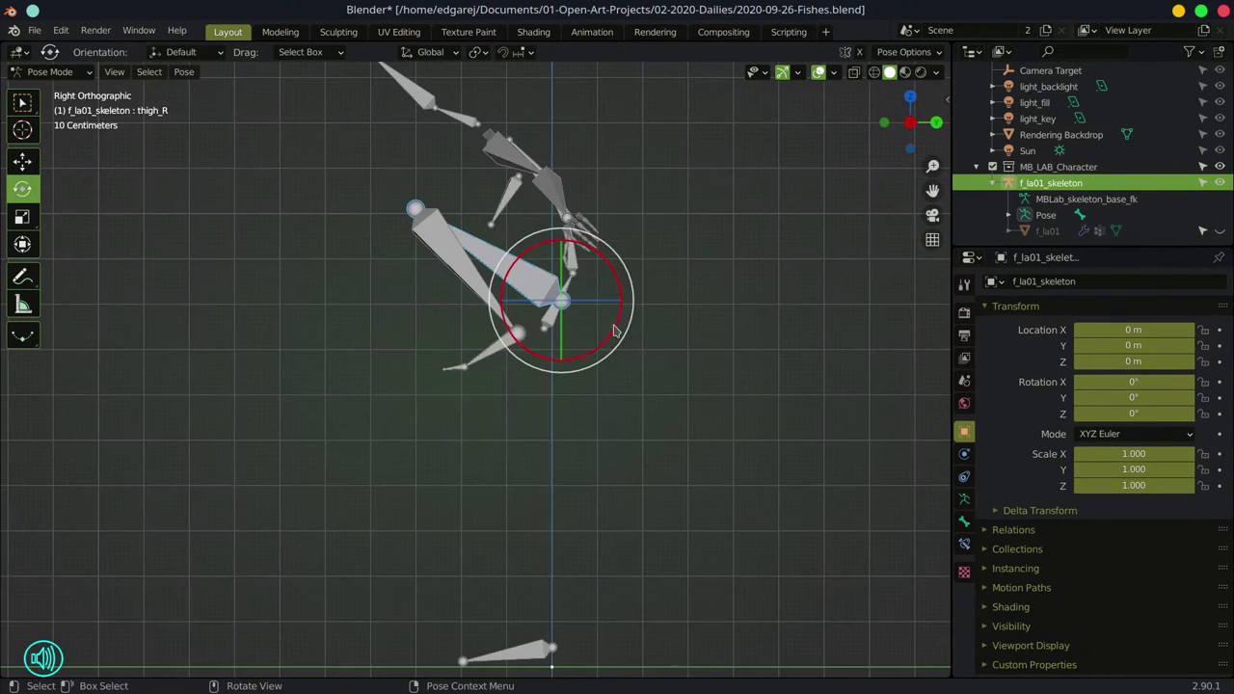
{"action": "left_click_drag", "start_coordinate": [617, 331], "coordinate": [618, 311]}
- Rotate both foot bones back up to flatten the soles and check the crouch on the f_la01 mesh
{"action": "left_click", "coordinate": [512, 368]}
{"action": "left_click", "coordinate": [434, 361], "text": "shift"}
{"action": "key", "text": "KP_3"}
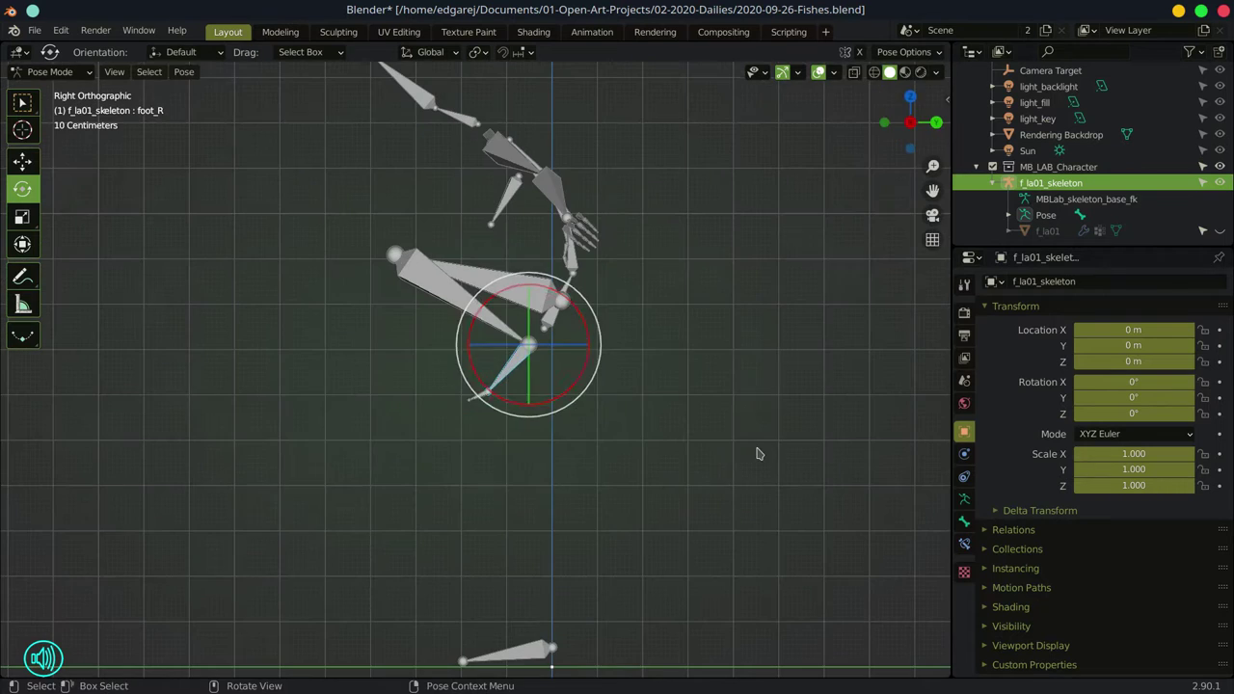
{"action": "left_click_drag", "start_coordinate": [584, 368], "coordinate": [576, 381]}
{"action": "left_click", "coordinate": [1220, 232]}
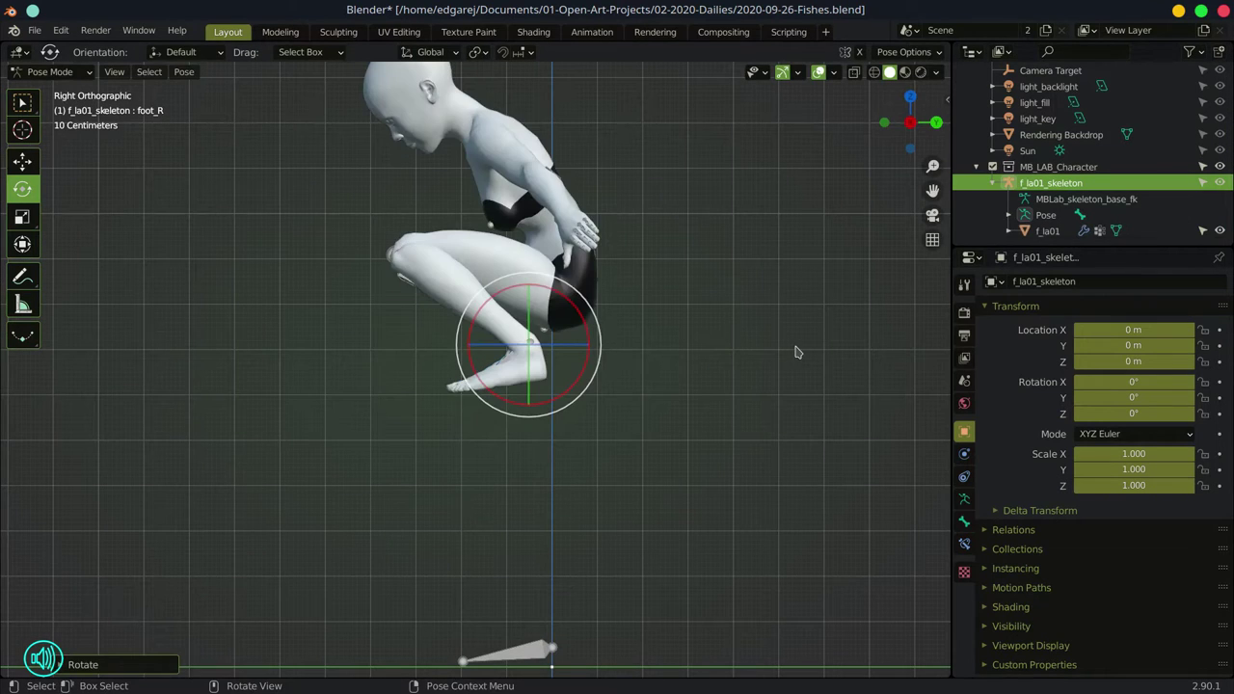
{"action": "left_click_drag", "start_coordinate": [746, 377], "coordinate": [706, 451]}
- Rotate the spine03 and spine01 bones slightly forward to deepen the bend of the torso
{"action": "left_click", "coordinate": [1219, 231]}
{"action": "left_click_drag", "start_coordinate": [745, 333], "coordinate": [617, 359]}
{"action": "left_click", "coordinate": [457, 249]}
{"action": "key", "text": "KP_3"}
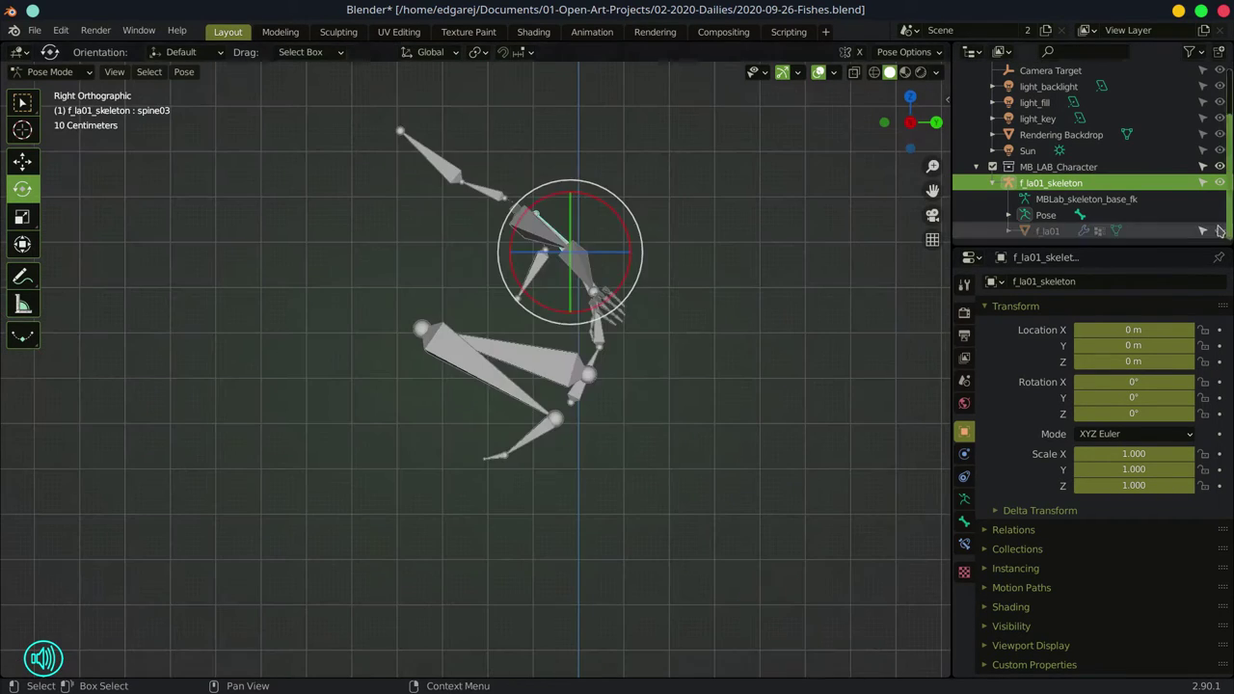
{"action": "left_click", "coordinate": [1220, 231]}
{"action": "left_click_drag", "start_coordinate": [524, 212], "coordinate": [517, 221]}
{"action": "left_click", "coordinate": [1219, 232]}
{"action": "left_click", "coordinate": [599, 323]}
{"action": "left_click", "coordinate": [1219, 231]}
{"action": "left_click_drag", "start_coordinate": [632, 295], "coordinate": [622, 290]}
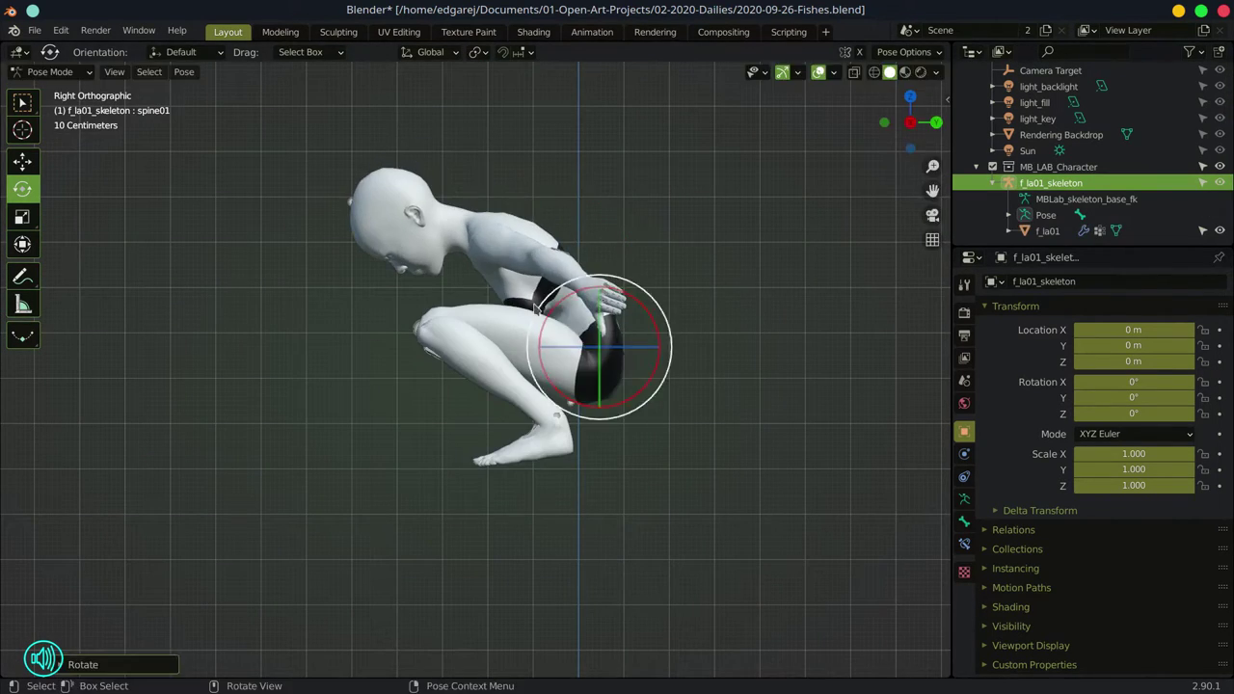
- Rotate the neck bone backward to lift the character's head
{"action": "left_click", "coordinate": [1220, 231]}
{"action": "left_click", "coordinate": [463, 233]}
{"action": "left_click", "coordinate": [1220, 232]}
{"action": "left_click_drag", "start_coordinate": [507, 184], "coordinate": [529, 206]}
{"action": "left_click_drag", "start_coordinate": [540, 323], "coordinate": [608, 379]}
- Hide the f_la01 mesh and rotate the upperarm_L bone to swing the left arm away from the body
{"action": "left_click", "coordinate": [1220, 231]}
{"action": "left_click", "coordinate": [530, 254]}
{"action": "left_click_drag", "start_coordinate": [588, 301], "coordinate": [529, 281]}
{"action": "left_click_drag", "start_coordinate": [583, 314], "coordinate": [600, 499]}
{"action": "left_click_drag", "start_coordinate": [517, 306], "coordinate": [564, 255]}
{"action": "left_click_drag", "start_coordinate": [637, 482], "coordinate": [647, 372]}
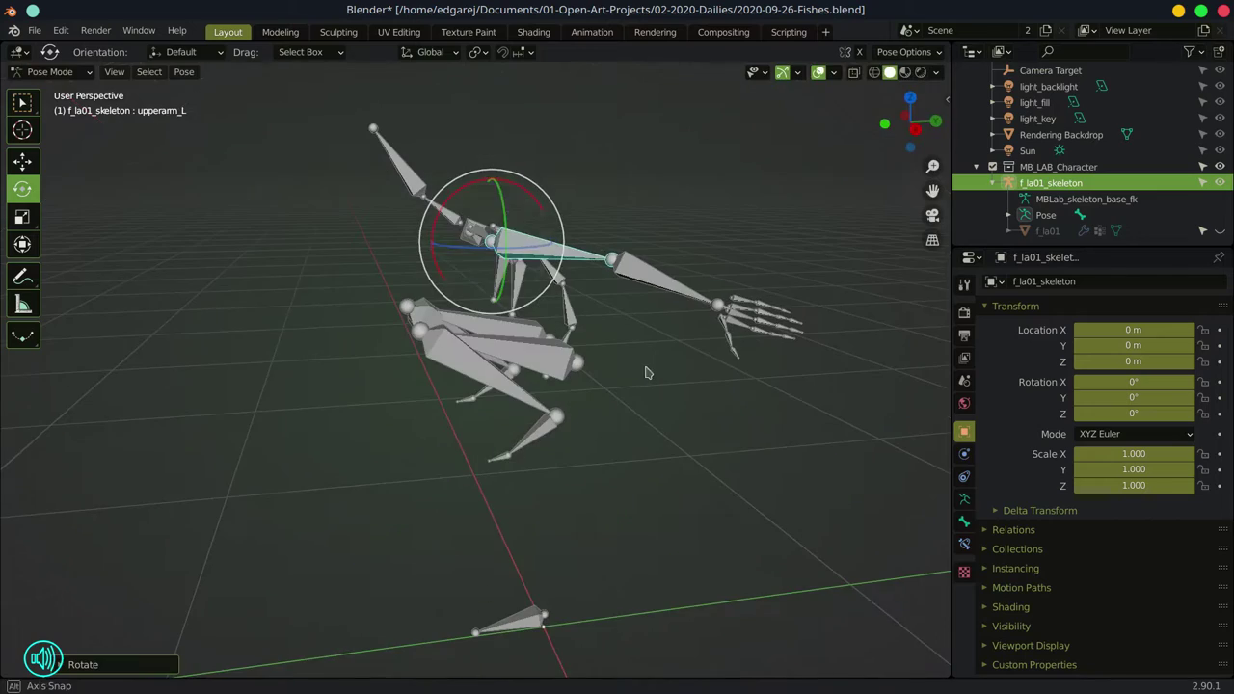
- Adjust the left arm bones with the mesh shown so the left hand reaches down in front of the knee
{"action": "left_click", "coordinate": [1220, 232]}
{"action": "left_click_drag", "start_coordinate": [531, 279], "coordinate": [474, 270]}
{"action": "left_click_drag", "start_coordinate": [528, 193], "coordinate": [665, 338]}
{"action": "left_click_drag", "start_coordinate": [517, 210], "coordinate": [521, 236]}
{"action": "left_click_drag", "start_coordinate": [578, 299], "coordinate": [463, 313]}
{"action": "left_click_drag", "start_coordinate": [454, 198], "coordinate": [421, 249]}
{"action": "left_click_drag", "start_coordinate": [525, 294], "coordinate": [642, 298]}
{"action": "left_click_drag", "start_coordinate": [492, 243], "coordinate": [457, 248]}
{"action": "left_click_drag", "start_coordinate": [612, 315], "coordinate": [532, 352]}
{"action": "left_click", "coordinate": [1219, 231]}
{"action": "left_click", "coordinate": [538, 381]}
{"action": "left_click", "coordinate": [1219, 231]}
{"action": "left_click_drag", "start_coordinate": [506, 453], "coordinate": [434, 506]}
- Try rotating the calf_R bone outward and undo the rotation
{"action": "left_click", "coordinate": [338, 360]}
{"action": "left_click_drag", "start_coordinate": [356, 276], "coordinate": [360, 278]}
{"action": "left_click_drag", "start_coordinate": [283, 295], "coordinate": [409, 301]}
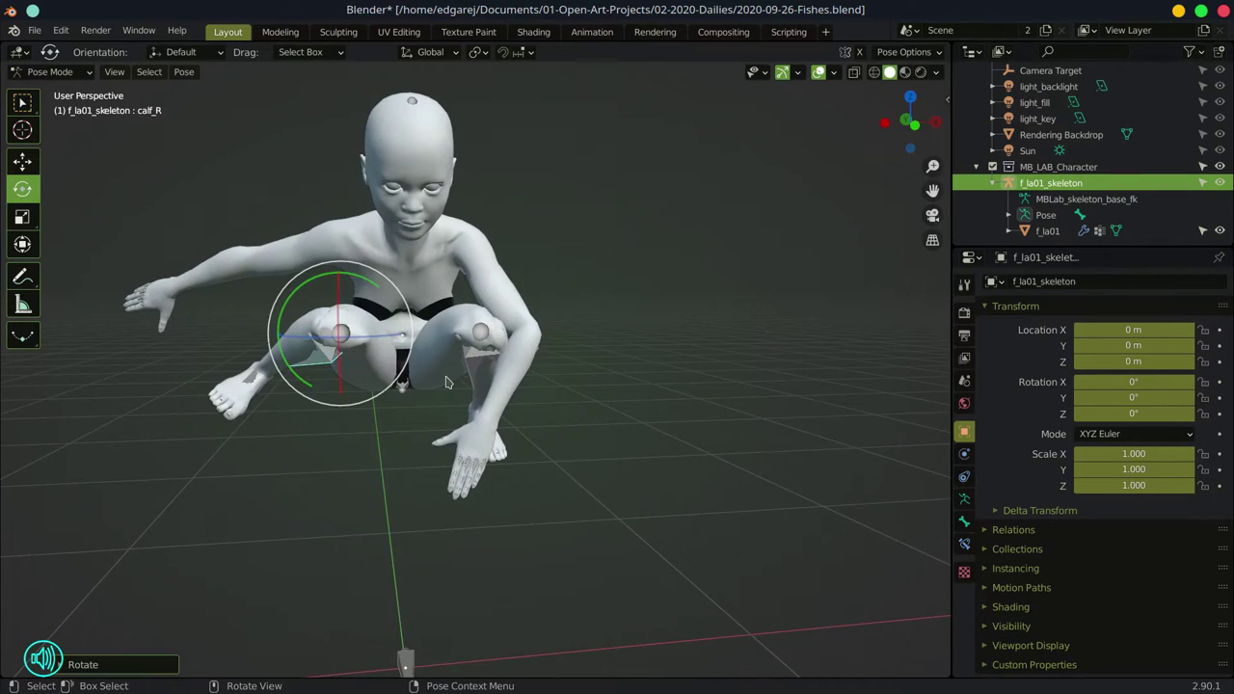
{"action": "key", "text": "ctrl+z"}
- Rotate the upperarm_R bone down and forward so the right arm reaches toward the ground beside the knee
{"action": "left_click_drag", "start_coordinate": [449, 382], "coordinate": [528, 415]}
{"action": "left_click", "coordinate": [1220, 231]}
{"action": "left_click", "coordinate": [325, 238]}
{"action": "left_click_drag", "start_coordinate": [386, 318], "coordinate": [540, 415]}
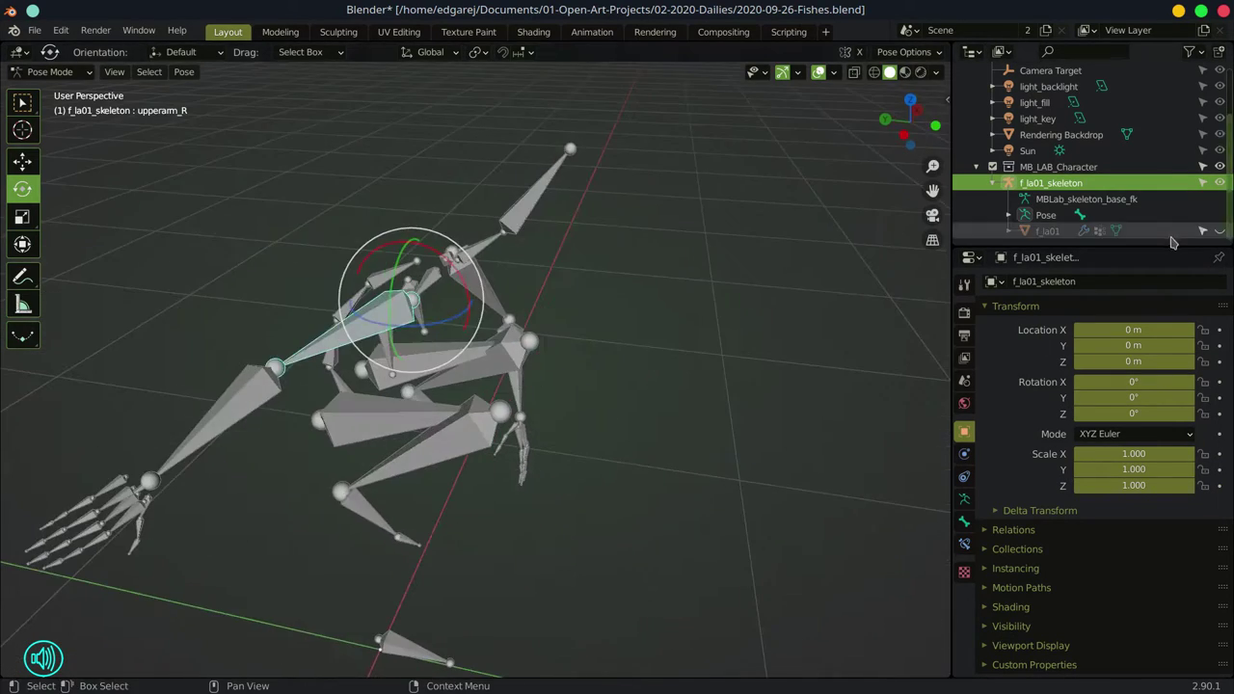
{"action": "left_click", "coordinate": [1220, 232]}
{"action": "left_click_drag", "start_coordinate": [665, 434], "coordinate": [801, 453]}
{"action": "left_click_drag", "start_coordinate": [665, 314], "coordinate": [607, 342]}
{"action": "left_click_drag", "start_coordinate": [607, 343], "coordinate": [427, 278]}
{"action": "left_click_drag", "start_coordinate": [439, 294], "coordinate": [412, 358]}
{"action": "left_click_drag", "start_coordinate": [376, 338], "coordinate": [333, 338]}
{"action": "left_click_drag", "start_coordinate": [347, 347], "coordinate": [463, 279]}
{"action": "left_click_drag", "start_coordinate": [559, 317], "coordinate": [386, 299]}
{"action": "left_click_drag", "start_coordinate": [289, 265], "coordinate": [283, 245]}
{"action": "left_click_drag", "start_coordinate": [366, 309], "coordinate": [545, 328]}
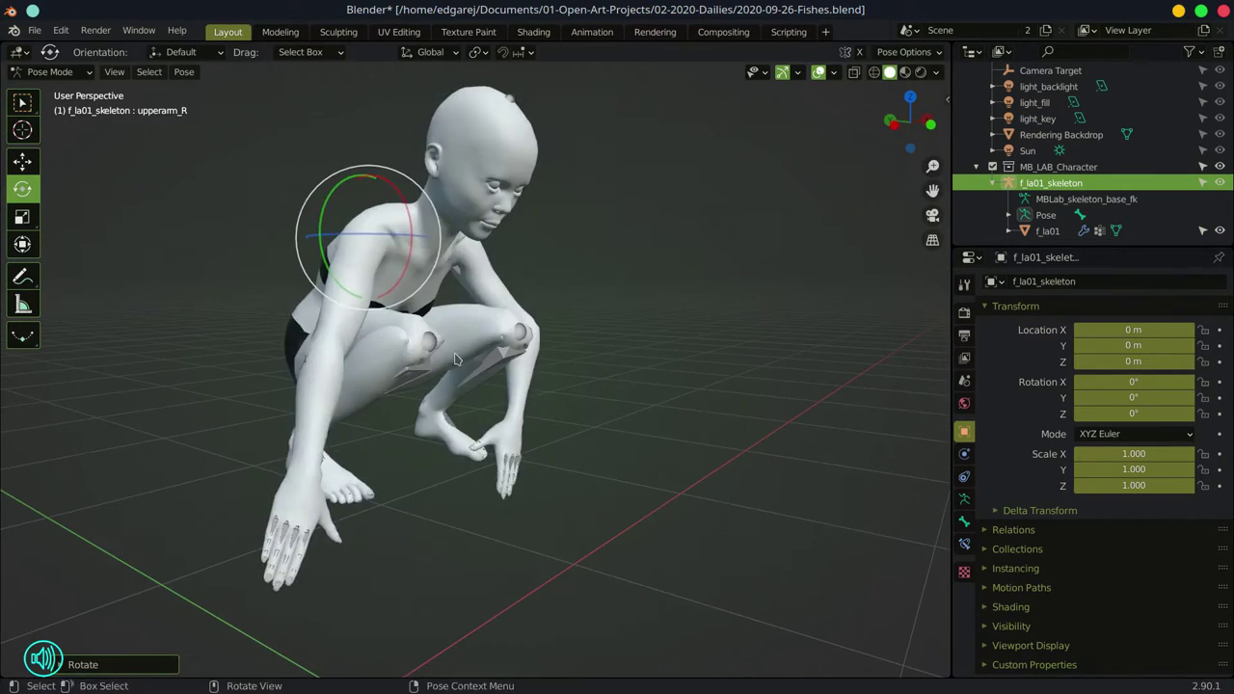
- Rotate the lowerarm_R bone forward to bend the right elbow and bring the hand in front of the feet
{"action": "left_click", "coordinate": [1220, 231]}
{"action": "left_click", "coordinate": [305, 391]}
{"action": "left_click", "coordinate": [1220, 232]}
{"action": "left_click_drag", "start_coordinate": [573, 433], "coordinate": [395, 415]}
{"action": "left_click_drag", "start_coordinate": [240, 357], "coordinate": [453, 349]}
{"action": "left_click_drag", "start_coordinate": [456, 357], "coordinate": [461, 335]}
{"action": "left_click_drag", "start_coordinate": [424, 332], "coordinate": [236, 313]}
{"action": "left_click_drag", "start_coordinate": [209, 304], "coordinate": [220, 291]}
{"action": "left_click_drag", "start_coordinate": [333, 318], "coordinate": [590, 414]}
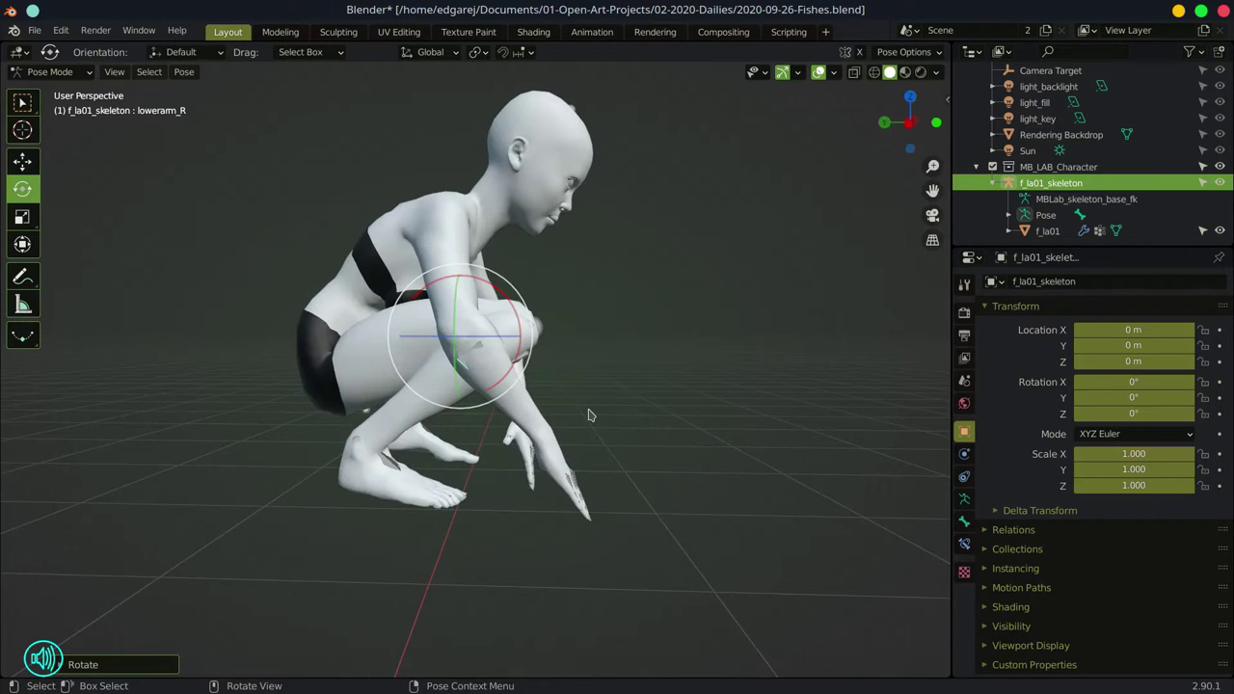
- Move the root bone straight down until the character's feet rest on the ground line, and save the file
{"action": "scroll", "coordinate": [664, 374], "scroll_direction": "down", "scroll_amount": 5}
{"action": "left_click", "coordinate": [439, 584]}
{"action": "key", "text": "KP_3"}
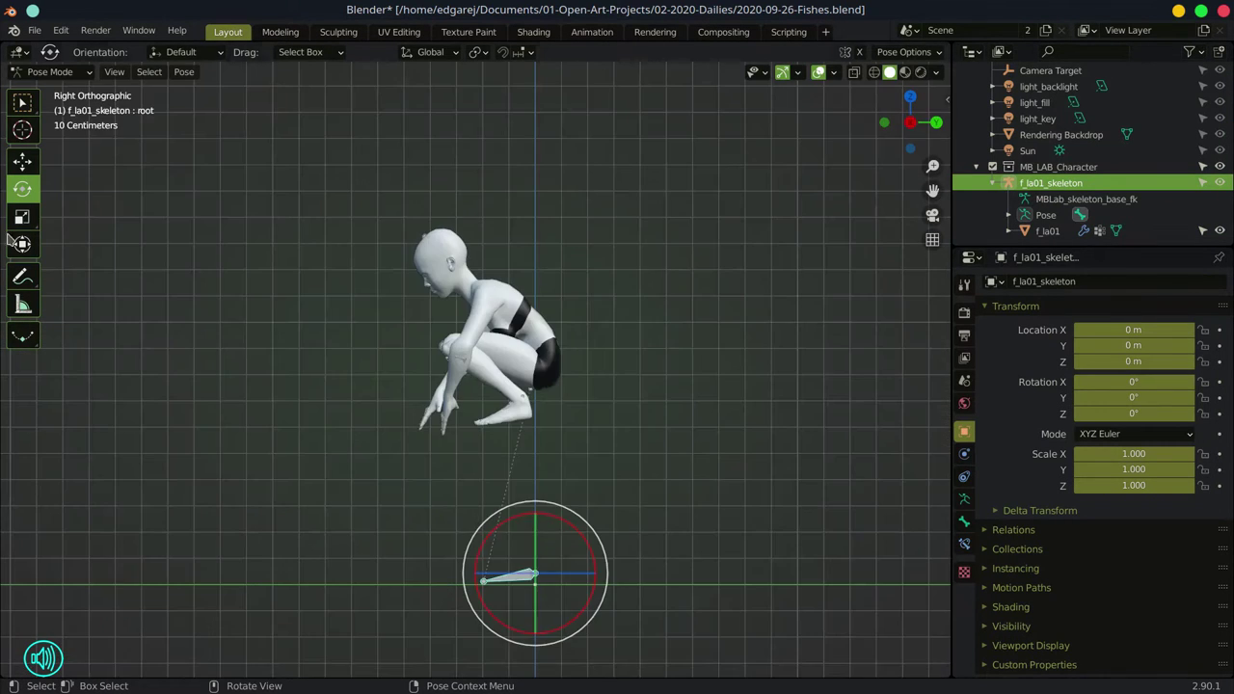
{"action": "left_click", "coordinate": [22, 162]}
{"action": "scroll", "coordinate": [506, 429], "scroll_direction": "down", "scroll_amount": 3}
{"action": "left_click_drag", "start_coordinate": [510, 437], "coordinate": [510, 521]}
{"action": "key", "text": "ctrl+s"}
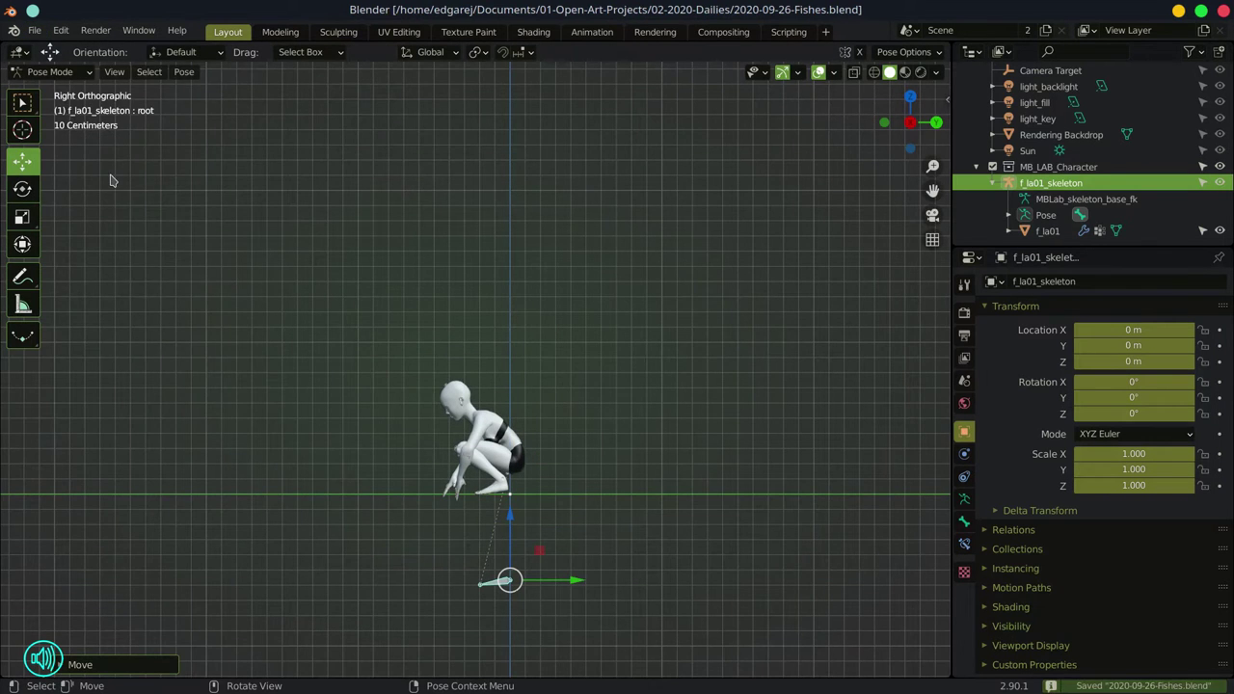
- Look through the camera, enable Camera to View and orbit to frame the crouching character from the front
{"action": "key", "text": "KP_0"}
{"action": "key", "text": "n"}
{"action": "left_click", "coordinate": [803, 288]}
{"action": "left_click_drag", "start_coordinate": [578, 400], "coordinate": [679, 509]}
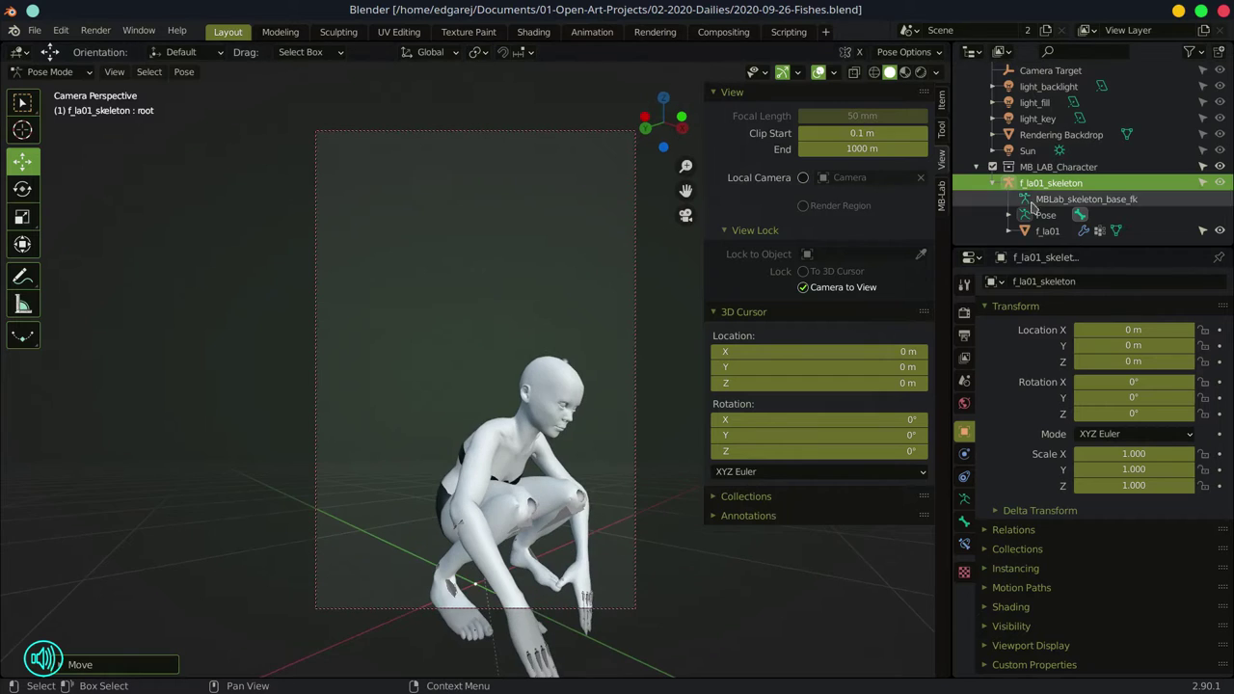
- Make the Camera, Lights, Studio Setup collection visible and adjust the camera to a side view of the character
{"action": "left_click", "coordinate": [1051, 70]}
{"action": "scroll", "coordinate": [606, 385], "scroll_direction": "down", "scroll_amount": 3}
{"action": "scroll", "coordinate": [1131, 174], "scroll_direction": "up", "scroll_amount": 1}
{"action": "left_click", "coordinate": [1219, 65]}
{"action": "left_click_drag", "start_coordinate": [425, 379], "coordinate": [439, 410]}
{"action": "scroll", "coordinate": [1082, 145], "scroll_direction": "up", "scroll_amount": 1}
{"action": "scroll", "coordinate": [432, 342], "scroll_direction": "down", "scroll_amount": 4}
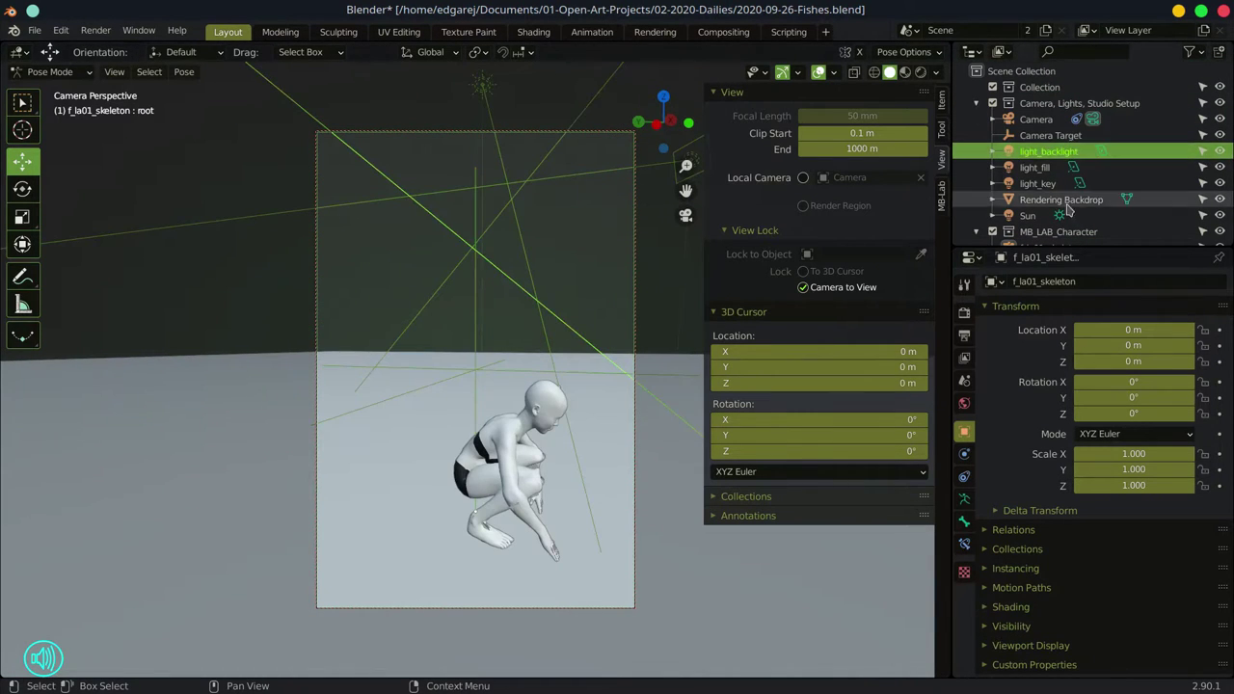
- Turn off Camera to View and switch from Pose Mode to Object Mode, returning to the camera view
{"action": "left_click", "coordinate": [1036, 119]}
{"action": "scroll", "coordinate": [546, 388], "scroll_direction": "down", "scroll_amount": 3}
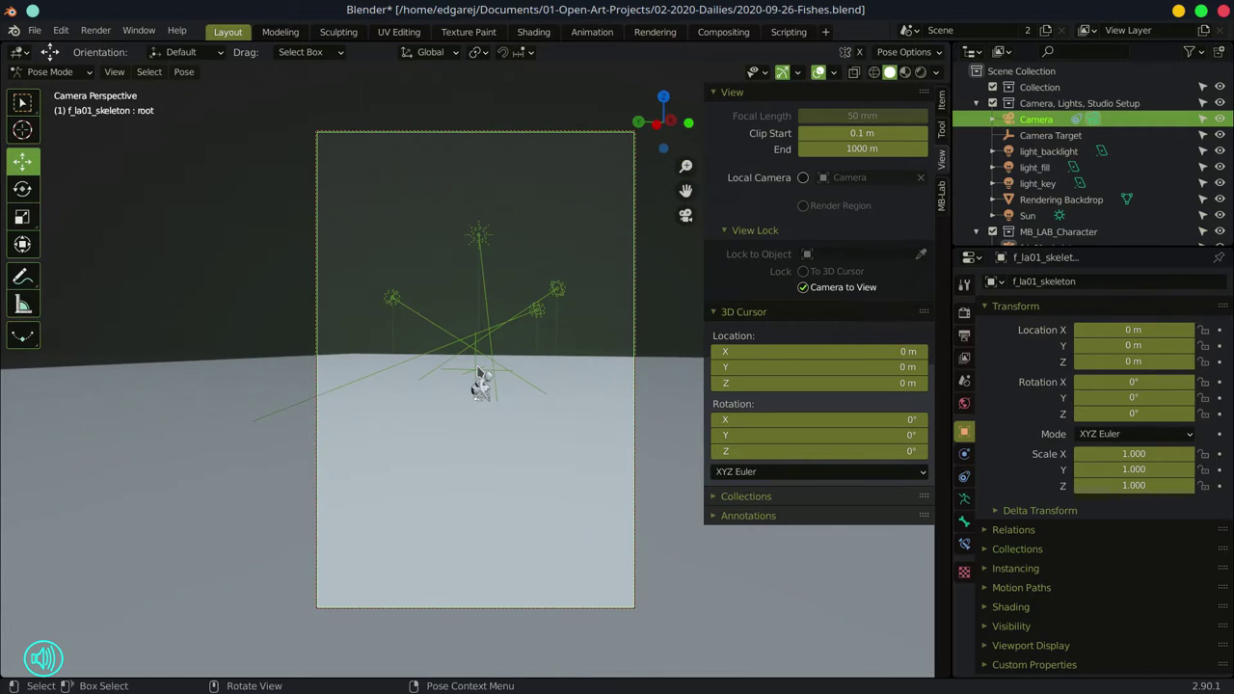
{"action": "left_click", "coordinate": [803, 287]}
{"action": "left_click_drag", "start_coordinate": [451, 353], "coordinate": [588, 394]}
{"action": "scroll", "coordinate": [596, 395], "scroll_direction": "down", "scroll_amount": 4}
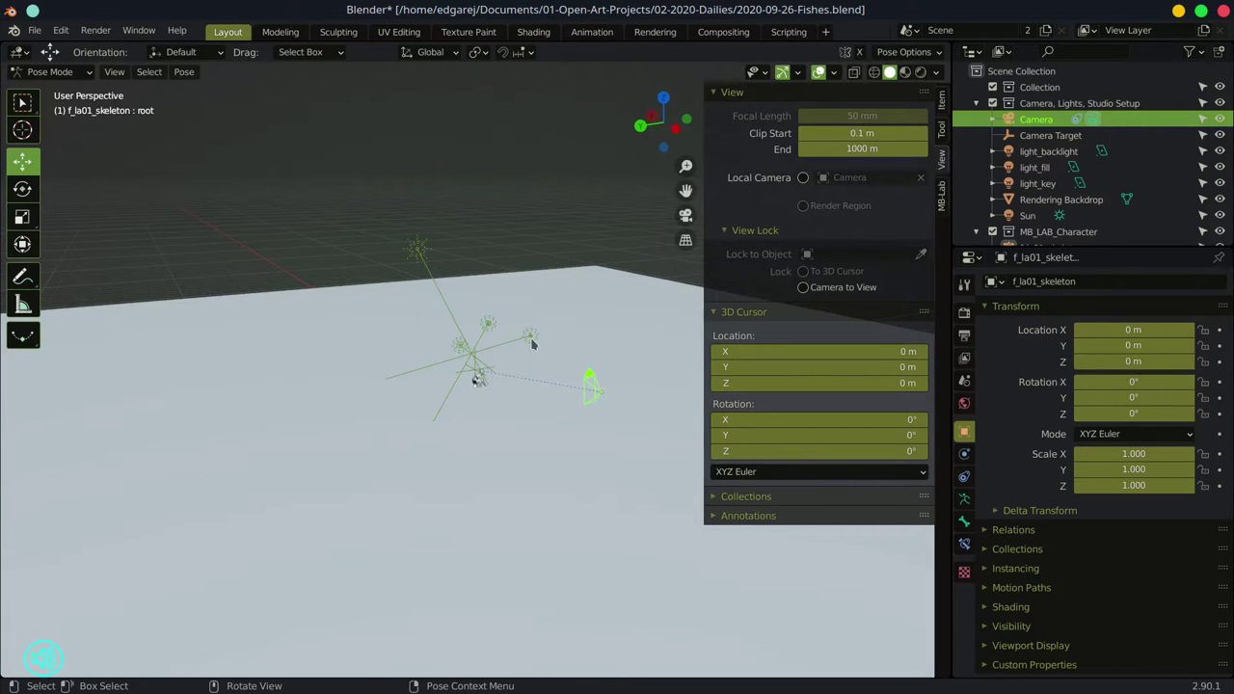
{"action": "left_click", "coordinate": [53, 71]}
{"action": "left_click", "coordinate": [58, 88]}
{"action": "key", "text": "KP_0"}
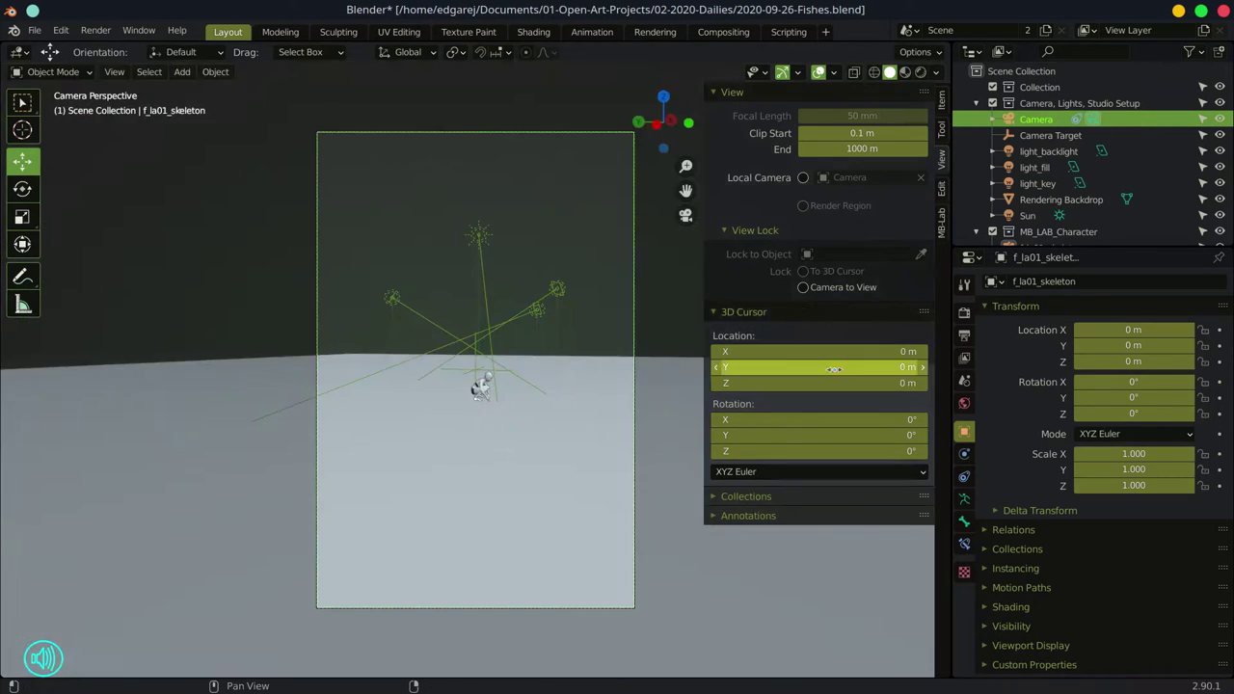
- Enable Camera to View again, bring the camera close to the character and move the Camera Target vertically to about Z 0.39 m
{"action": "left_click", "coordinate": [803, 287]}
{"action": "scroll", "coordinate": [540, 385], "scroll_direction": "up", "scroll_amount": 10}
{"action": "left_click_drag", "start_coordinate": [520, 405], "coordinate": [485, 372]}
{"action": "left_click", "coordinate": [485, 372]}
{"action": "left_click_drag", "start_coordinate": [475, 304], "coordinate": [475, 198]}
{"action": "left_click_drag", "start_coordinate": [507, 420], "coordinate": [575, 426]}
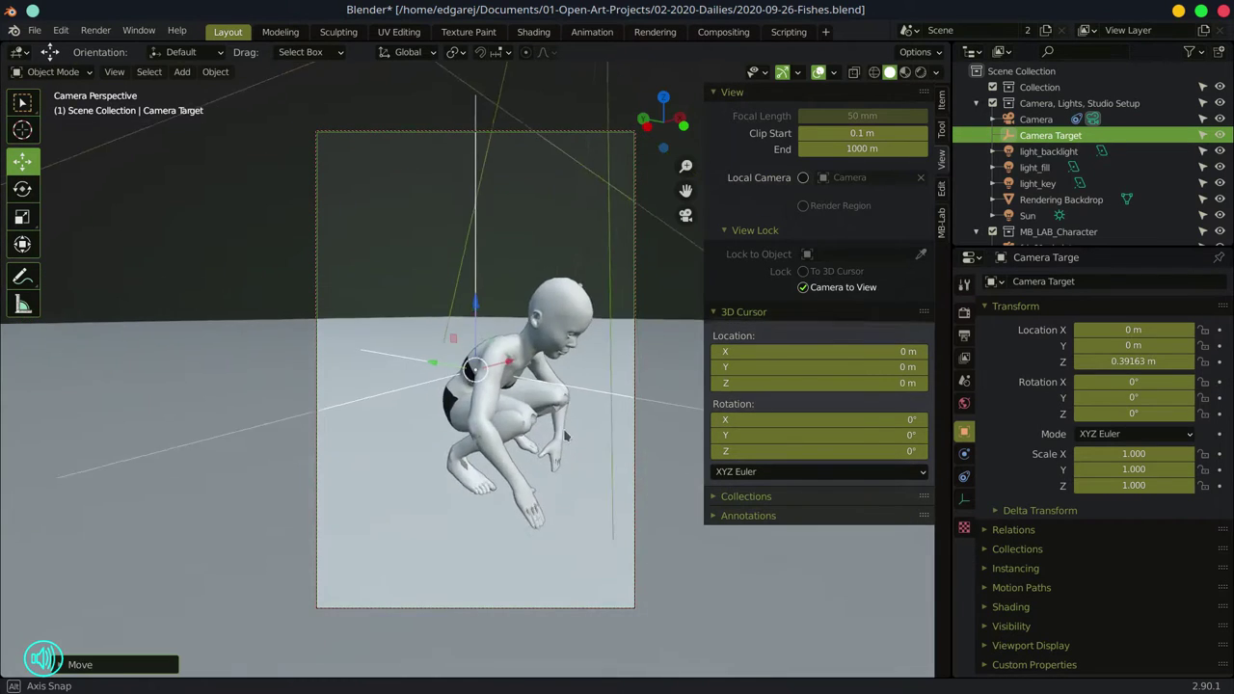
- Move the Camera Target to about X 0.22 m, Y -0.36 m, Z 0.32 m to place the character off-centre in the frame
{"action": "key", "text": "g"}
{"action": "left_click", "coordinate": [573, 433]}
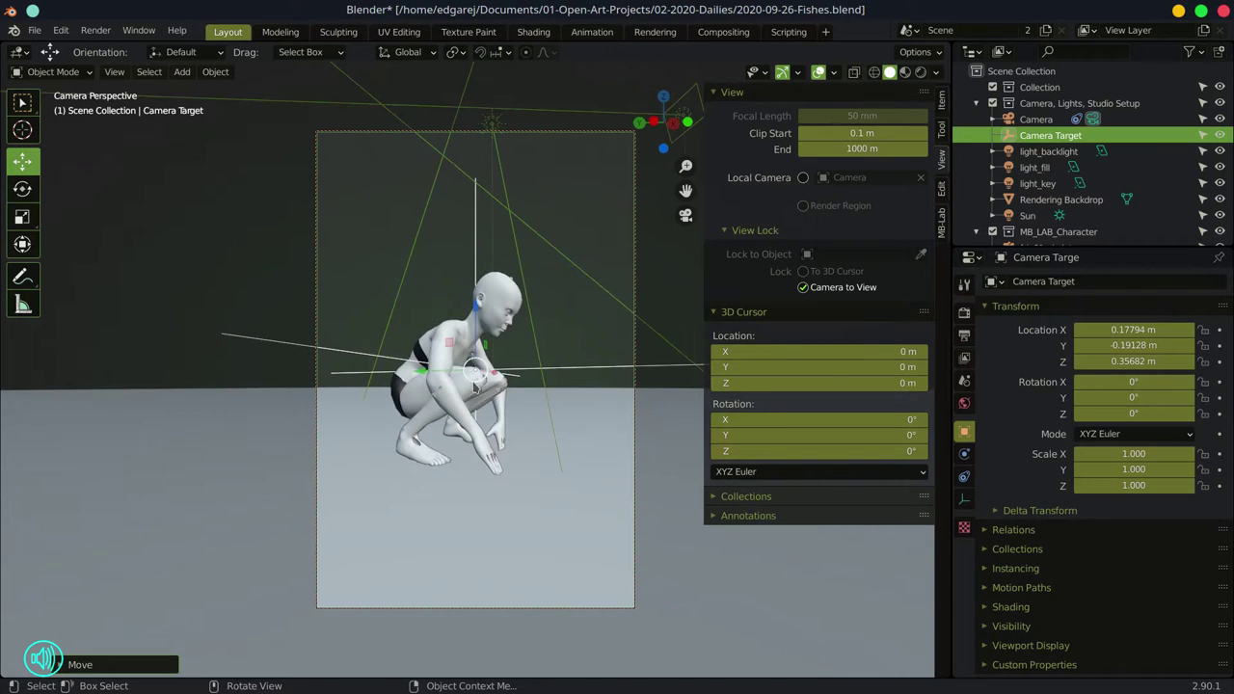
{"action": "key", "text": "g"}
{"action": "left_click", "coordinate": [545, 420]}
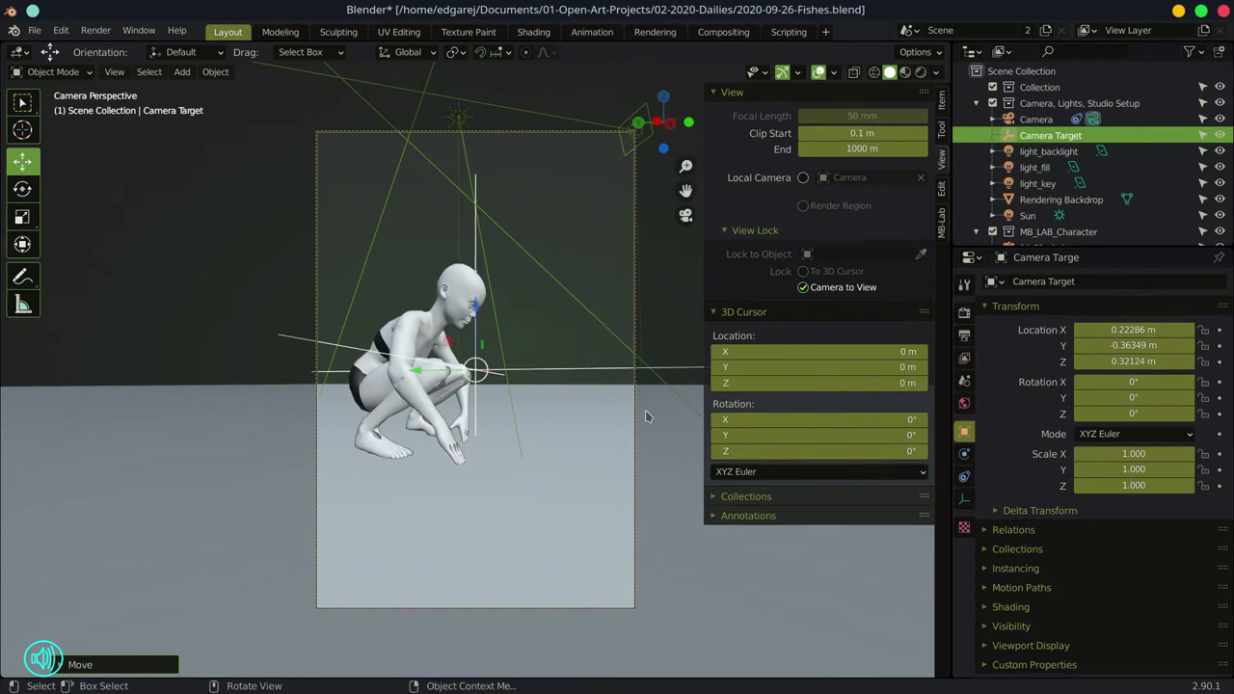
- Render a test image and examine the crouching figure up close in the result
{"action": "left_click", "coordinate": [96, 30]}
{"action": "left_click", "coordinate": [99, 50]}
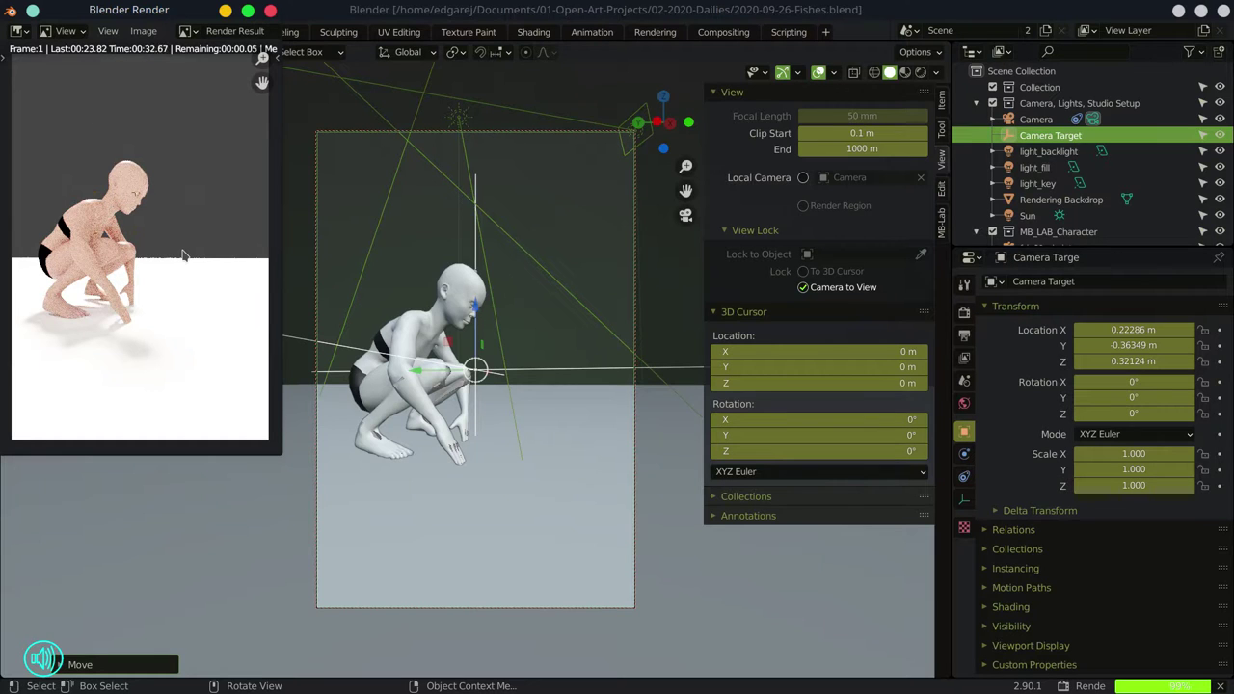
{"action": "scroll", "coordinate": [183, 255], "scroll_direction": "up", "scroll_amount": 3}
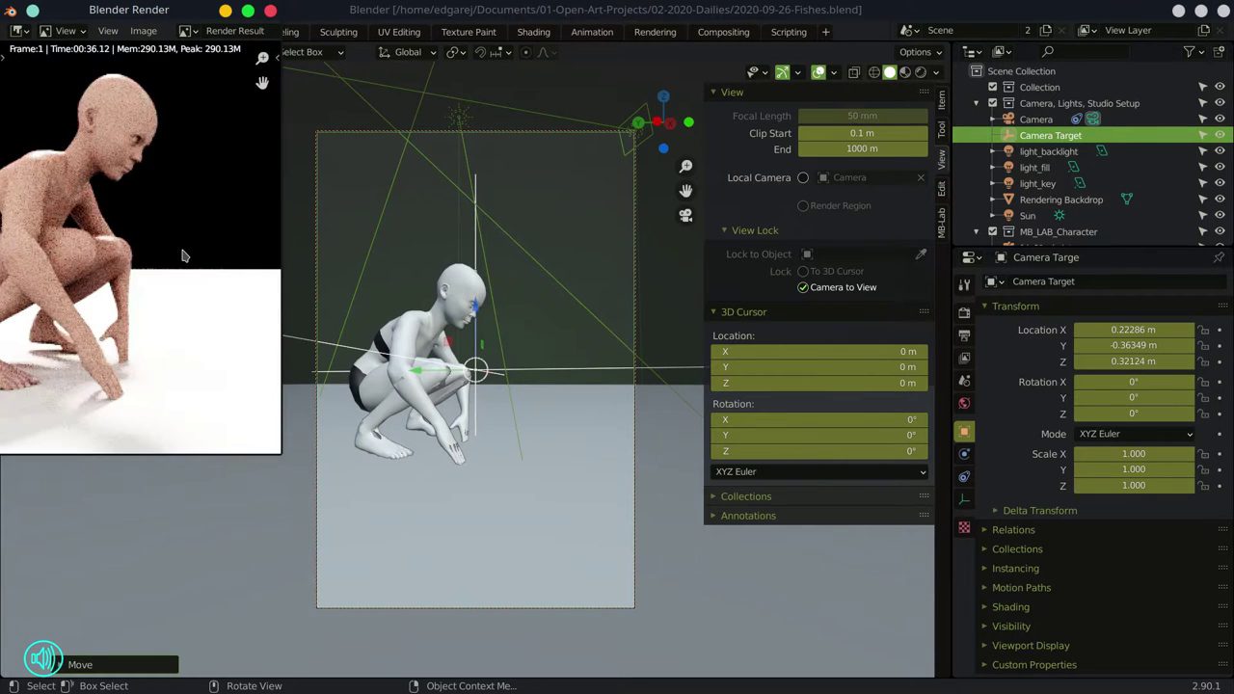
{"action": "scroll", "coordinate": [184, 256], "scroll_direction": "down", "scroll_amount": 2}
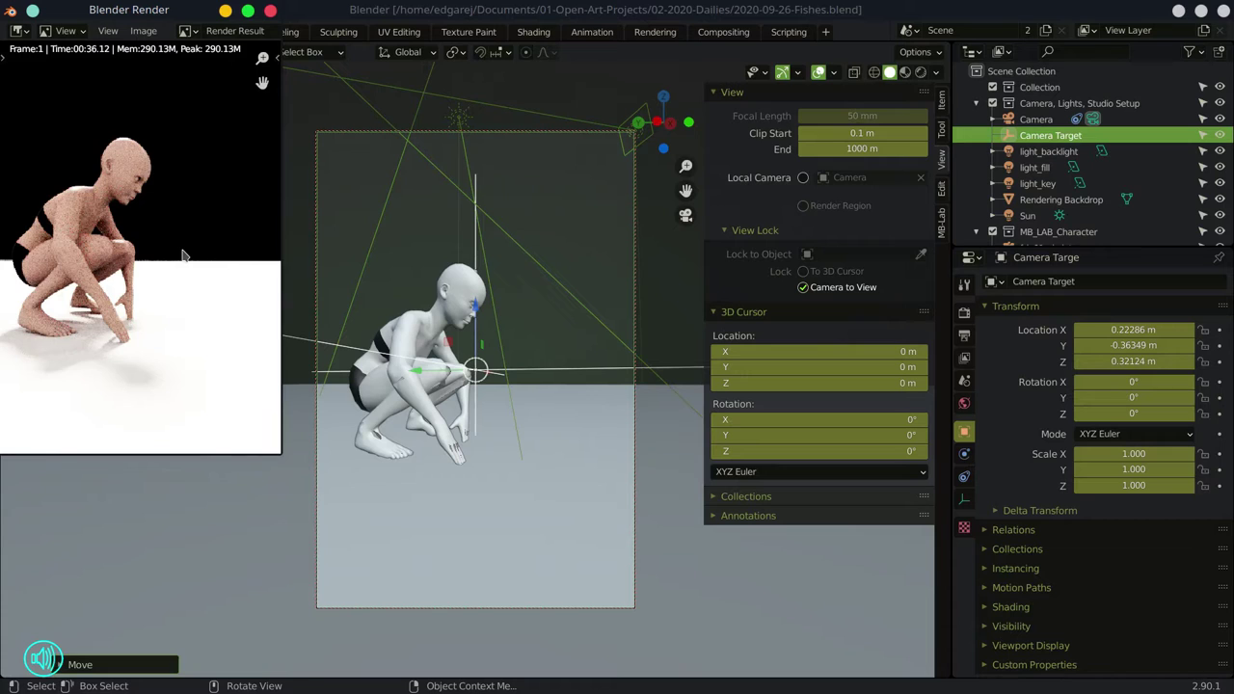
- Set the render resolution X to 2500 px and shift the Camera Target about 0.09 m further ahead of the character
{"action": "left_click", "coordinate": [964, 334]}
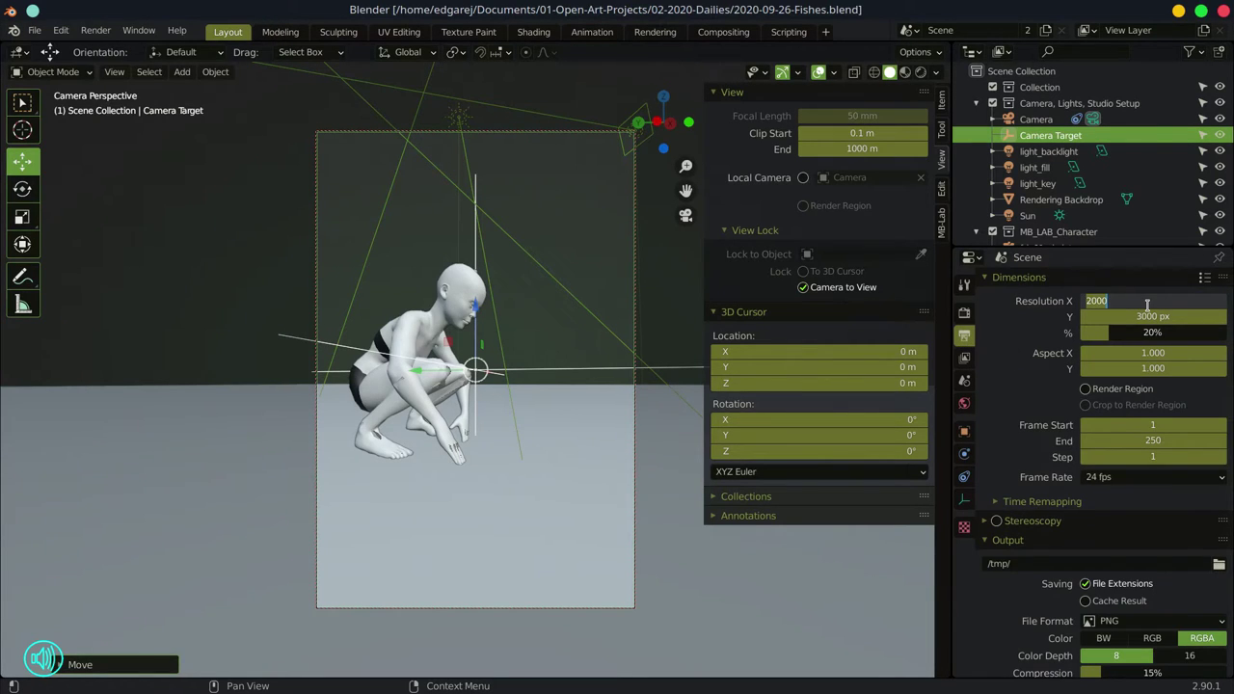
{"action": "type", "text": "2500"}
{"action": "key", "text": "Return"}
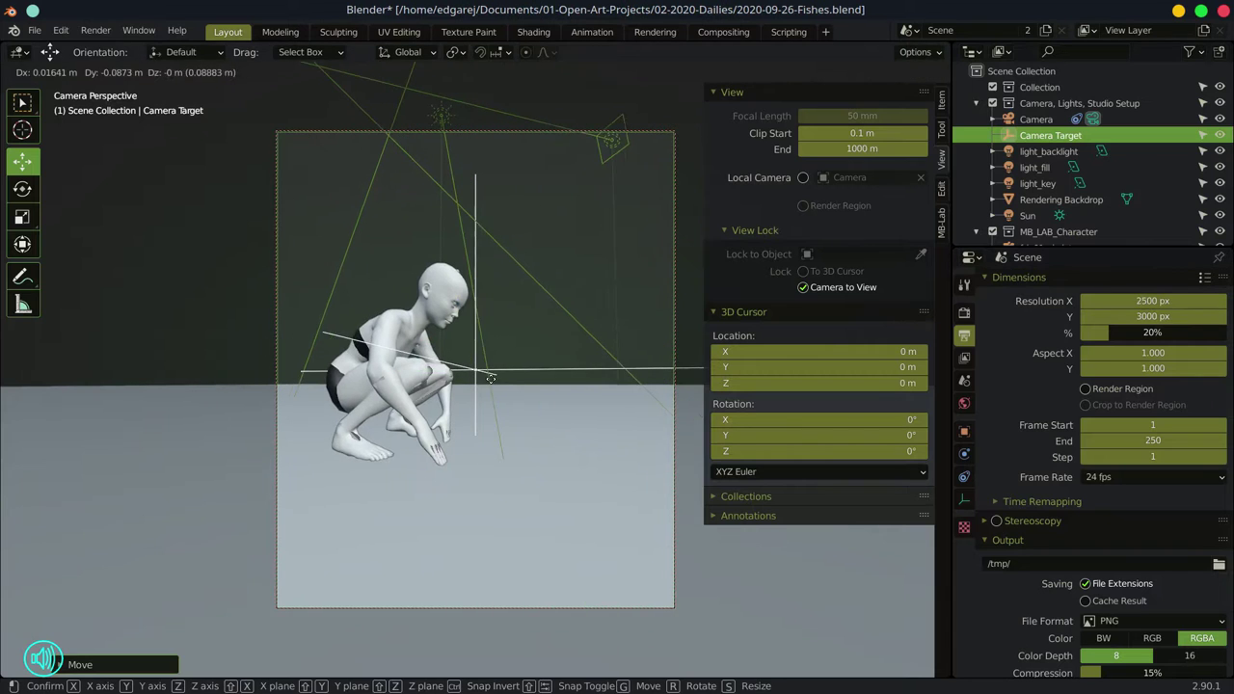
{"action": "left_click_drag", "start_coordinate": [487, 384], "coordinate": [483, 384]}
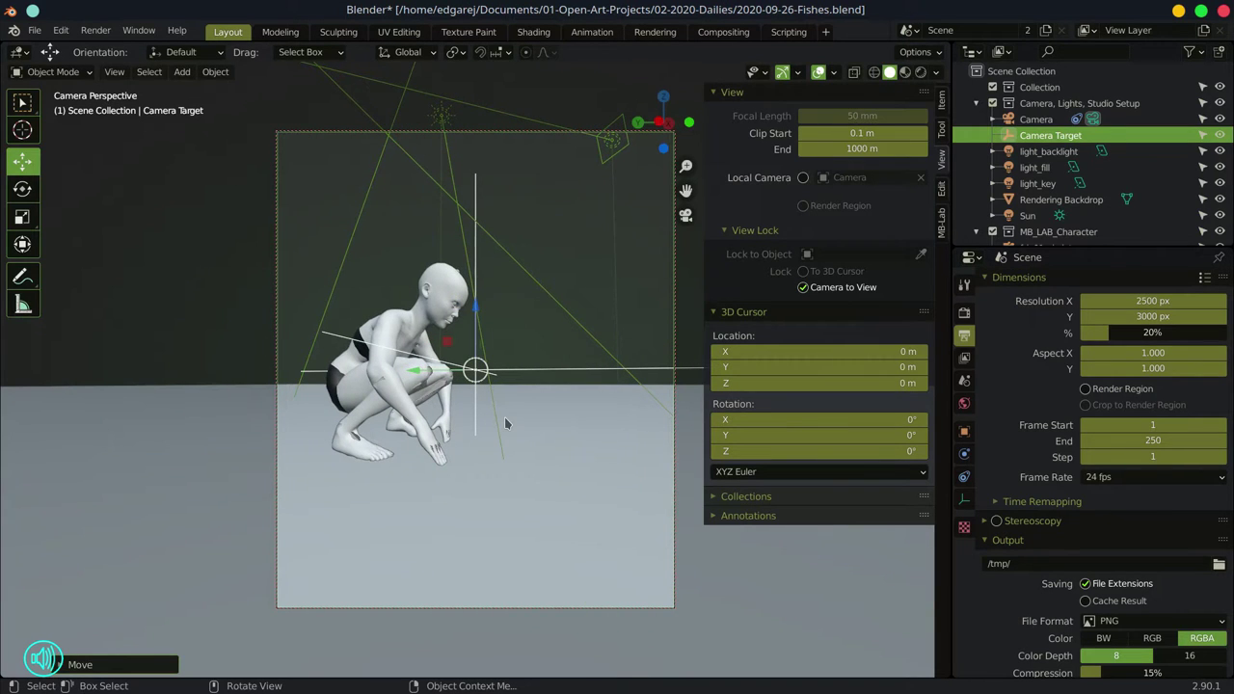
- Save the file, render the image at the wider format and close the render window
{"action": "left_click", "coordinate": [34, 30]}
{"action": "left_click", "coordinate": [96, 30]}
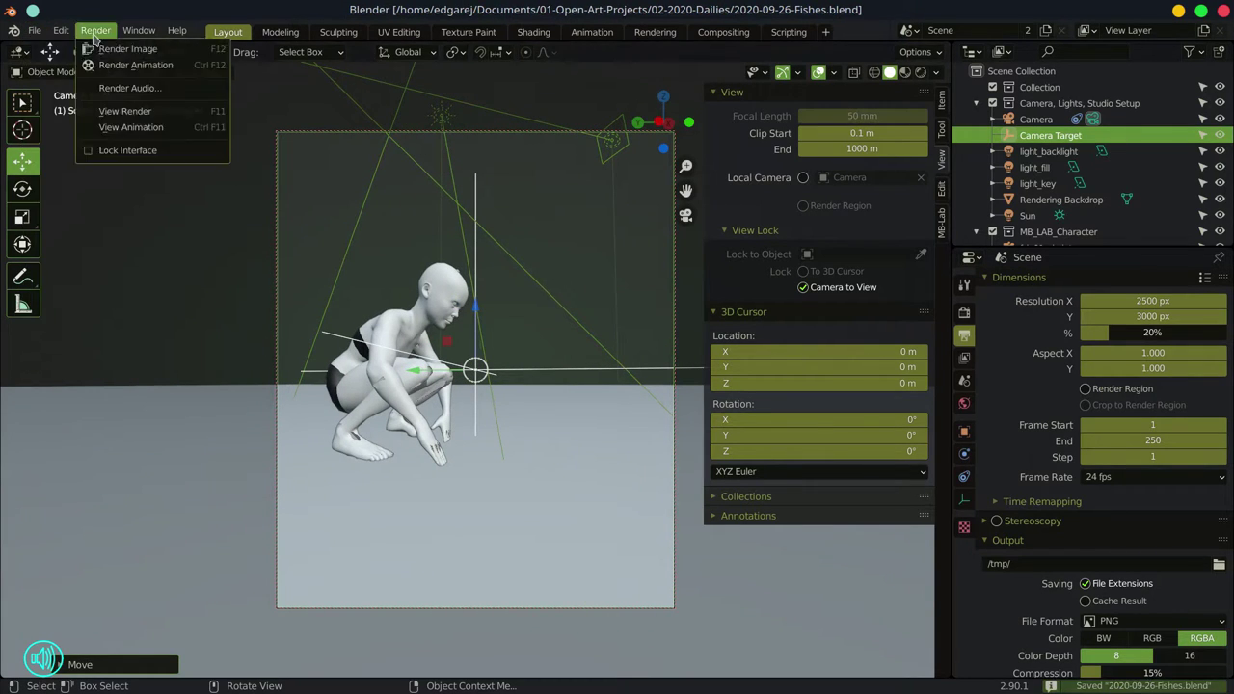
{"action": "left_click", "coordinate": [98, 45]}
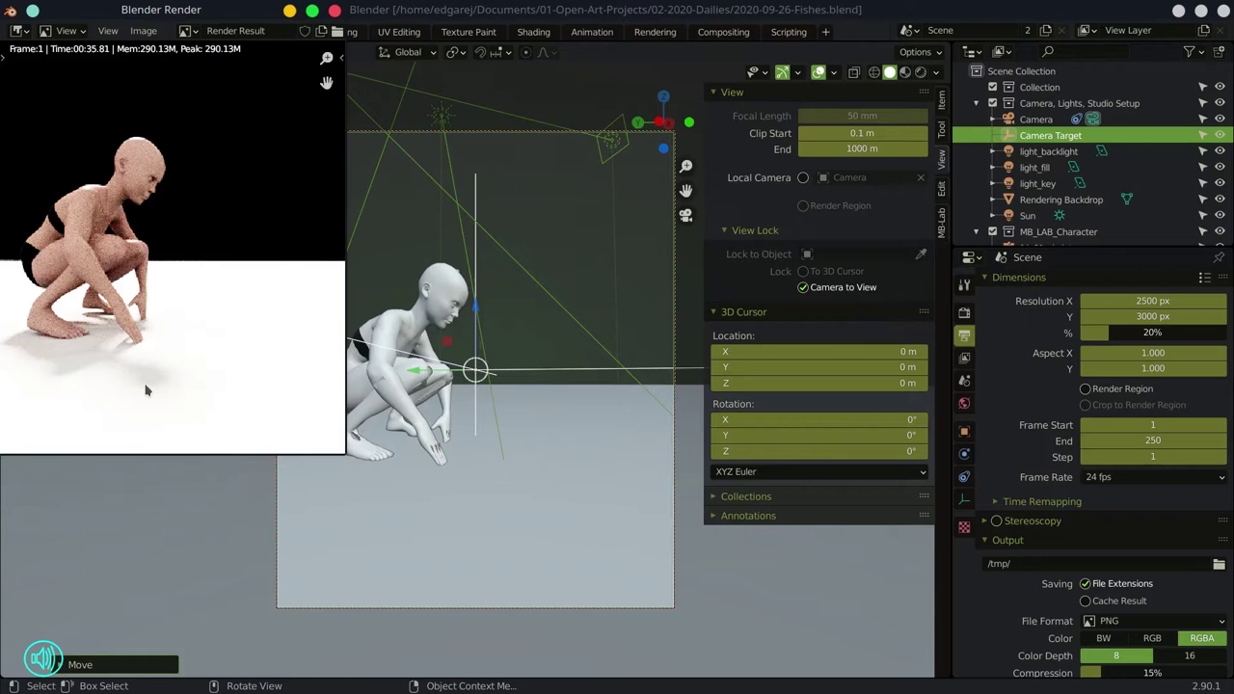
{"action": "left_click", "coordinate": [334, 11]}
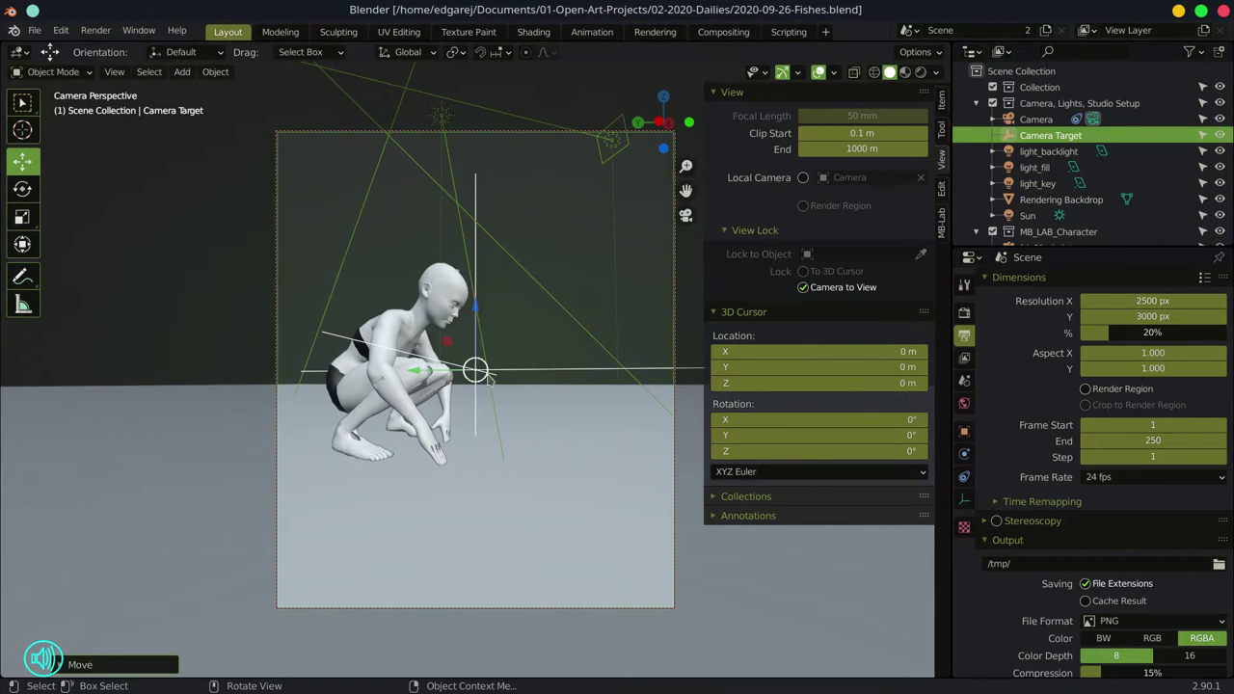
- Move the Camera Target to about Y -0.42 m to shift the character within the frame and save the file
{"action": "left_click_drag", "start_coordinate": [485, 374], "coordinate": [477, 374]}
{"action": "left_click", "coordinate": [34, 30]}
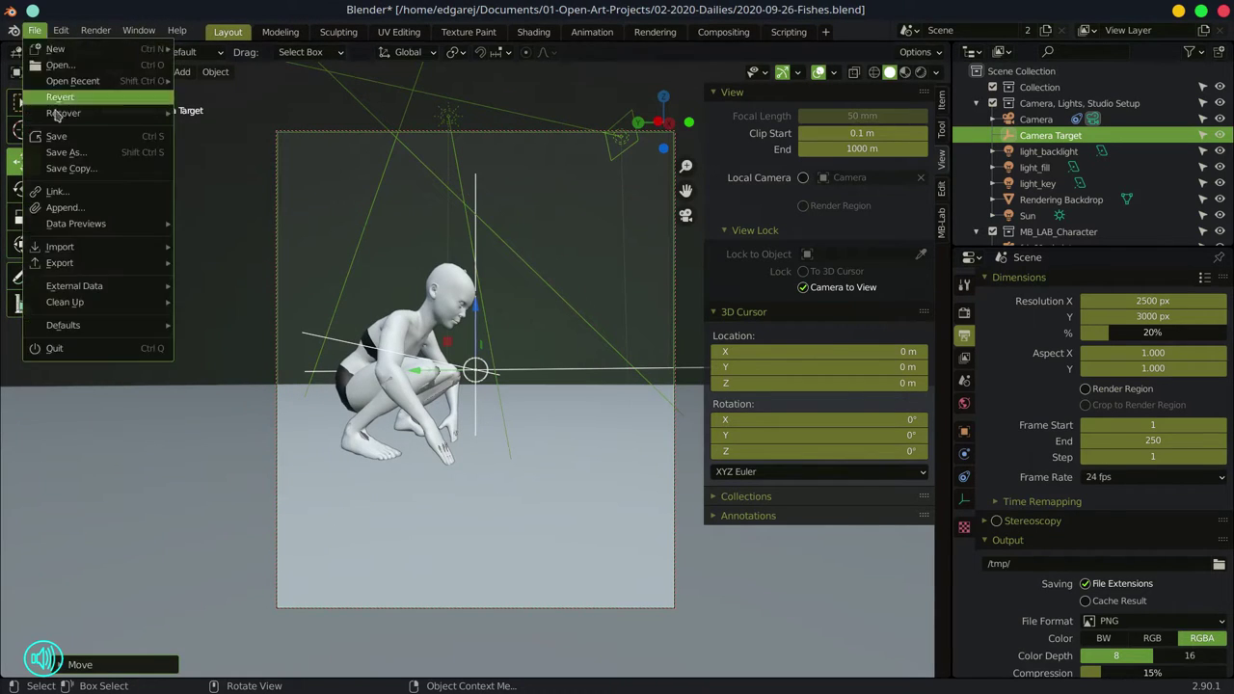
{"action": "left_click", "coordinate": [53, 145]}
- Look through the object, world, scene, view layer, output and render properties for the render quality settings
{"action": "left_click", "coordinate": [964, 403]}
{"action": "left_click", "coordinate": [964, 432]}
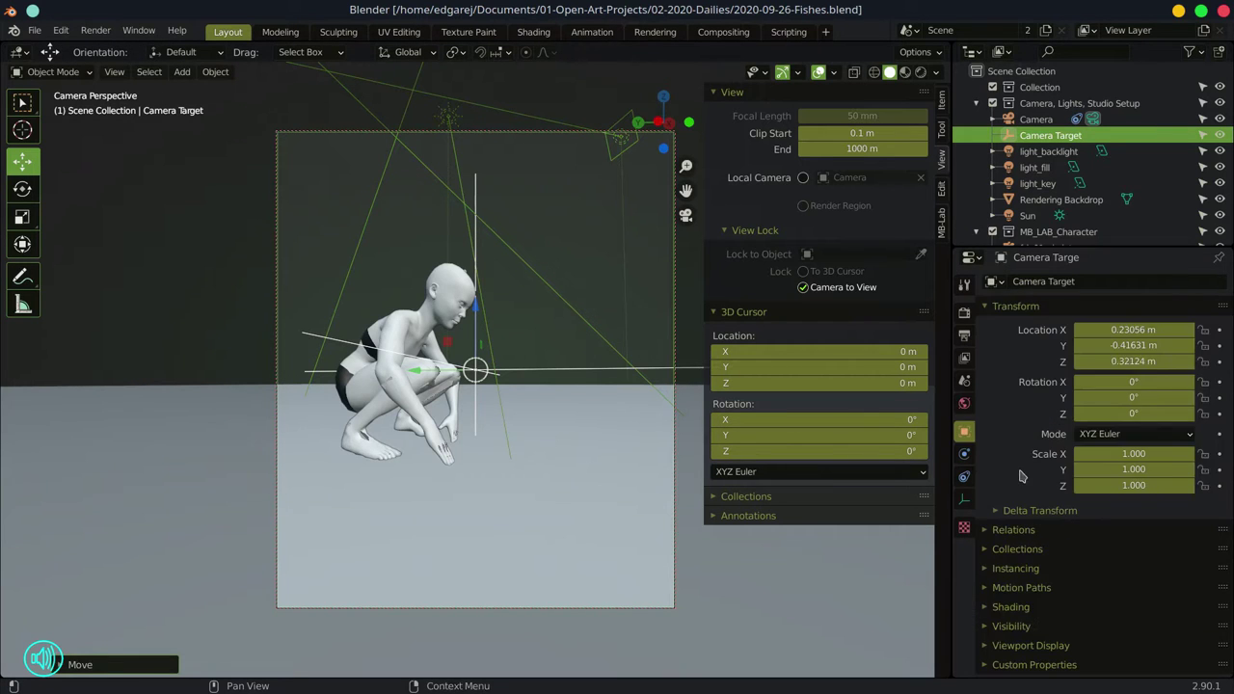
{"action": "left_click", "coordinate": [964, 404]}
{"action": "left_click", "coordinate": [965, 381]}
{"action": "left_click", "coordinate": [964, 358]}
{"action": "scroll", "coordinate": [1003, 501], "scroll_direction": "down", "scroll_amount": 2}
{"action": "left_click", "coordinate": [965, 335]}
{"action": "scroll", "coordinate": [991, 578], "scroll_direction": "down", "scroll_amount": 3}
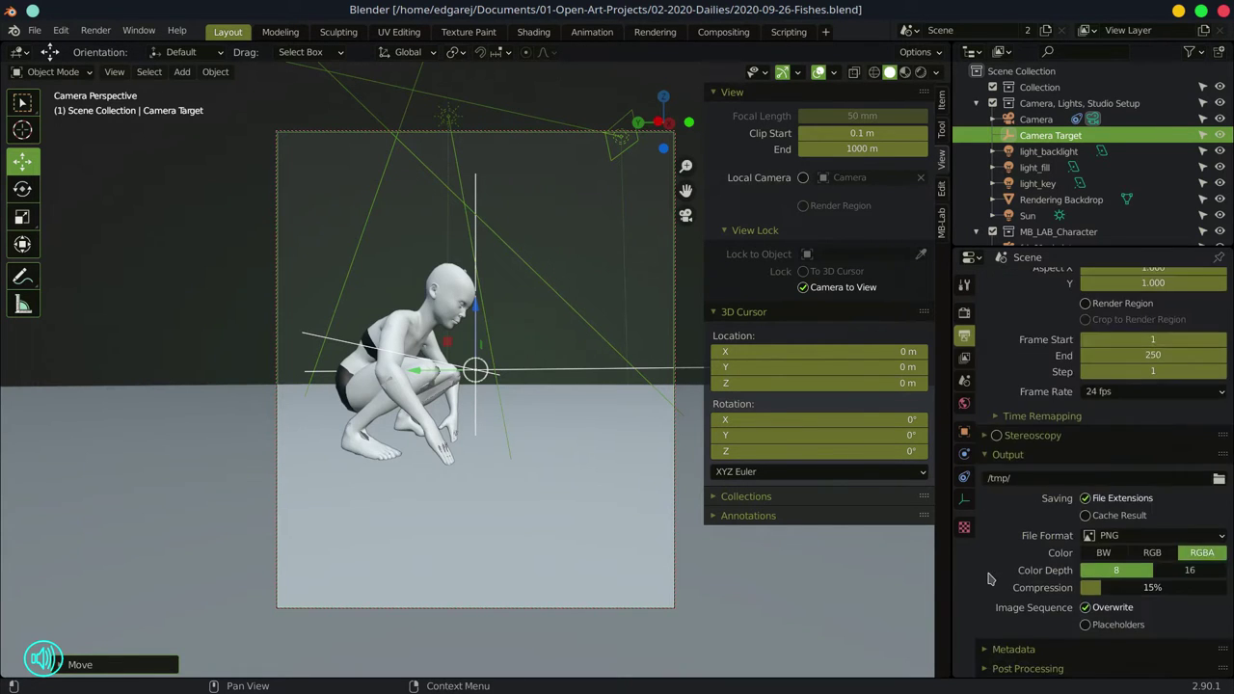
{"action": "left_click", "coordinate": [964, 312]}
{"action": "scroll", "coordinate": [988, 424], "scroll_direction": "down", "scroll_amount": 1}
- Examine the world properties, expanding and collapsing their surface, volume and settings sections
{"action": "left_click", "coordinate": [964, 403]}
{"action": "left_click", "coordinate": [986, 481]}
{"action": "scroll", "coordinate": [985, 569], "scroll_direction": "down", "scroll_amount": 1}
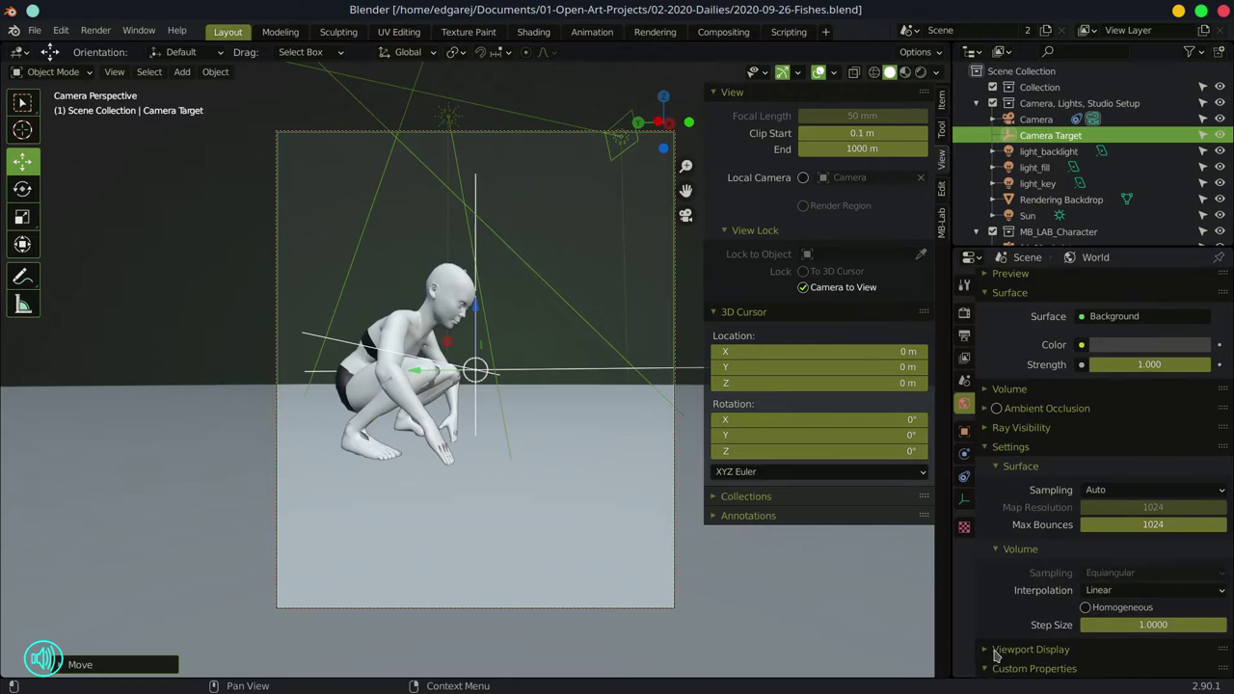
{"action": "scroll", "coordinate": [995, 652], "scroll_direction": "down", "scroll_amount": 1}
{"action": "left_click", "coordinate": [988, 617]}
{"action": "left_click", "coordinate": [985, 416]}
{"action": "left_click", "coordinate": [985, 501]}
{"action": "left_click", "coordinate": [985, 519]}
{"action": "left_click", "coordinate": [985, 482]}
{"action": "scroll", "coordinate": [988, 542], "scroll_direction": "down", "scroll_amount": 1}
{"action": "left_click", "coordinate": [985, 449]}
{"action": "left_click", "coordinate": [985, 463]}
{"action": "left_click", "coordinate": [985, 462]}
{"action": "double_click", "coordinate": [985, 443]}
{"action": "left_click", "coordinate": [985, 424]}
{"action": "left_click", "coordinate": [985, 424]}
- Review the scene properties, the view layer's passes and filter options, and the output dimensions
{"action": "left_click", "coordinate": [967, 382]}
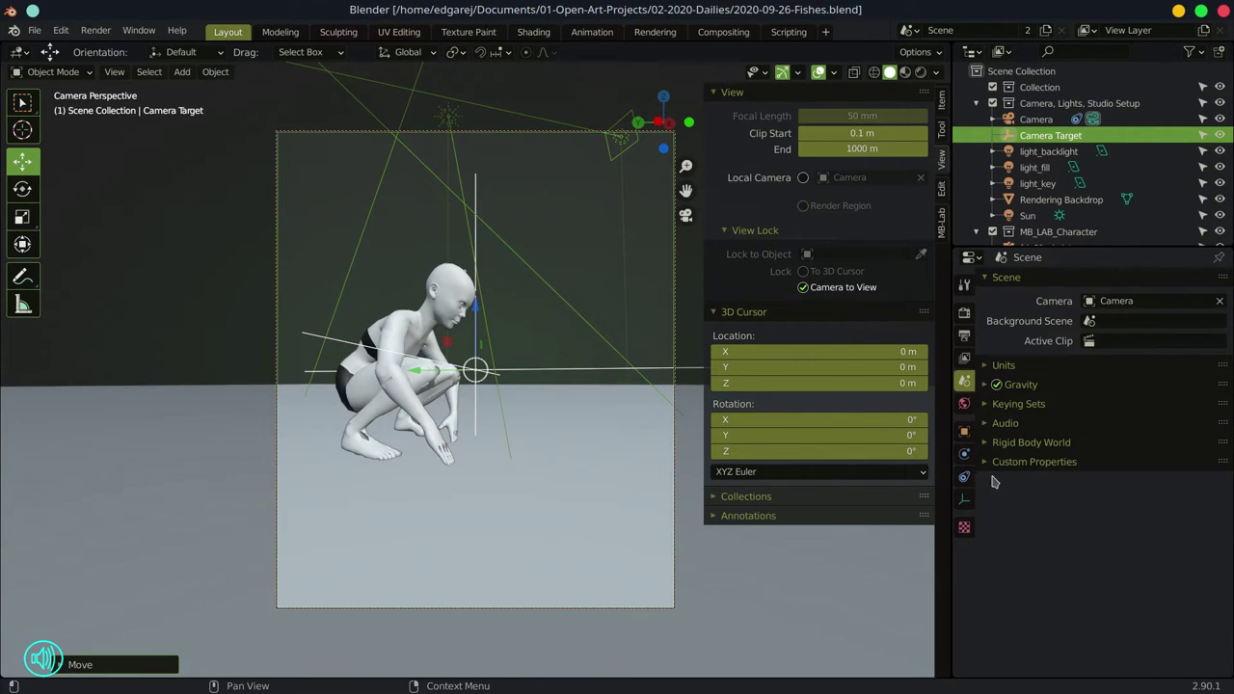
{"action": "left_click", "coordinate": [986, 423]}
{"action": "left_click", "coordinate": [987, 423]}
{"action": "left_click", "coordinate": [964, 359]}
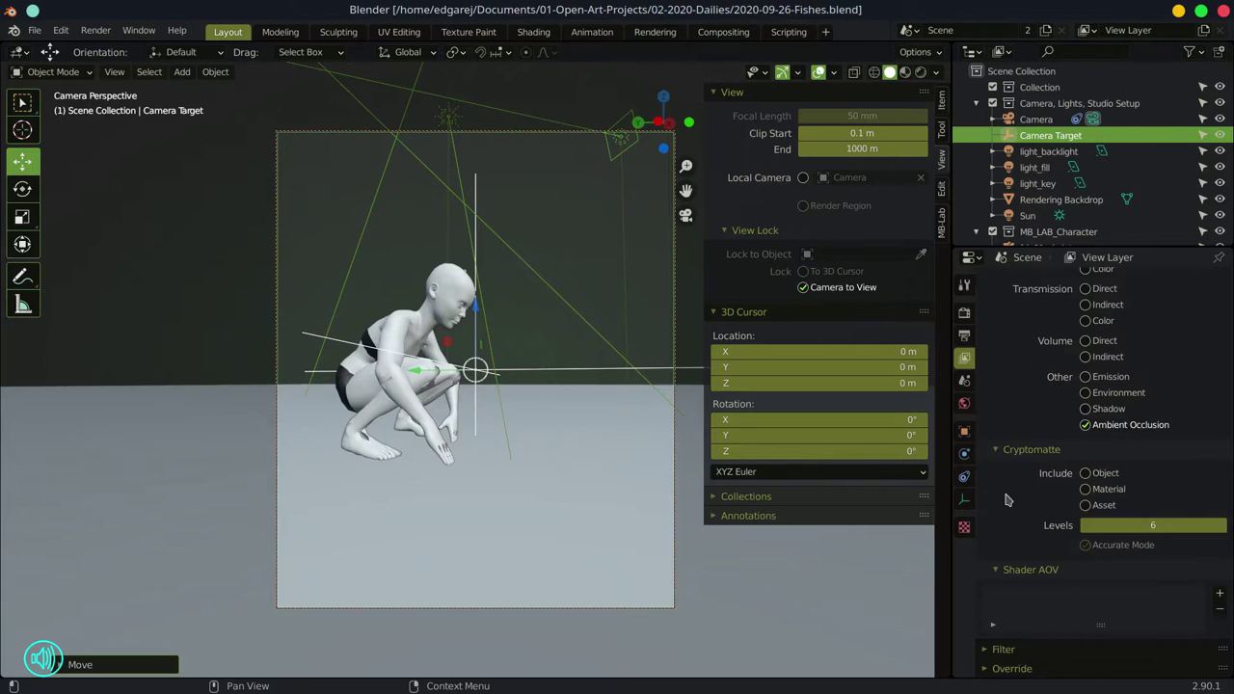
{"action": "scroll", "coordinate": [996, 454], "scroll_direction": "up", "scroll_amount": 6}
{"action": "left_click", "coordinate": [991, 419]}
{"action": "scroll", "coordinate": [990, 421], "scroll_direction": "up", "scroll_amount": 3}
{"action": "left_click", "coordinate": [985, 304]}
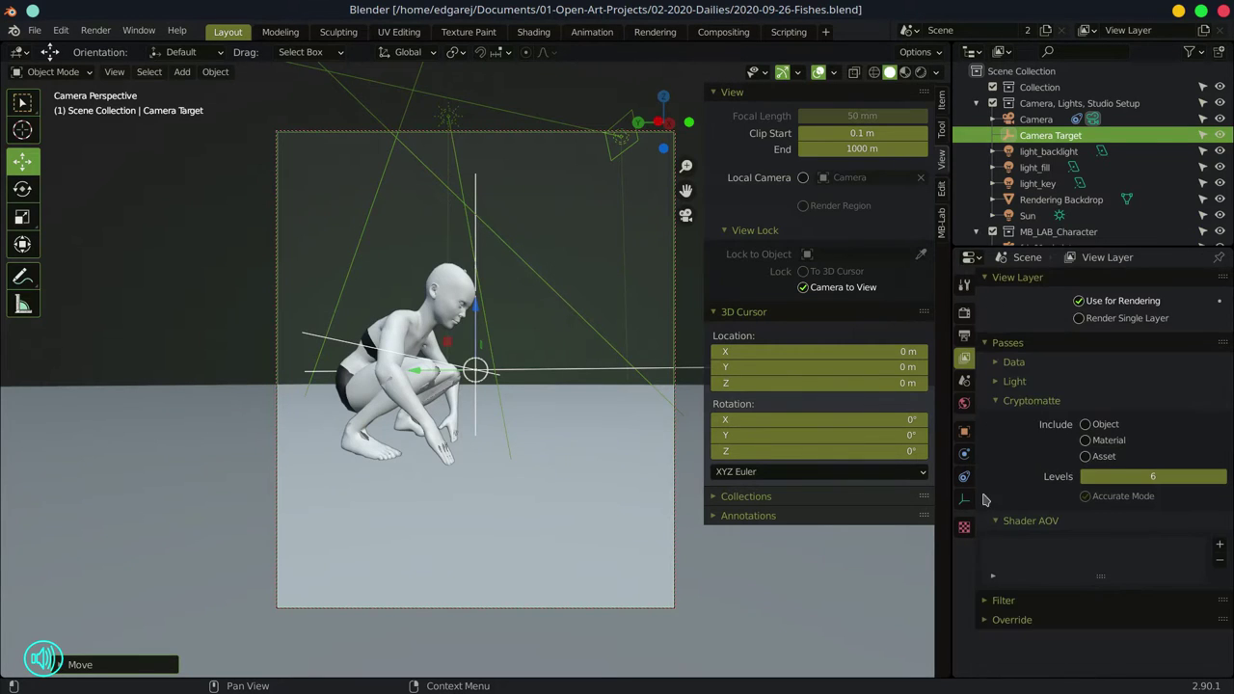
{"action": "left_click", "coordinate": [985, 603]}
{"action": "left_click", "coordinate": [989, 603]}
{"action": "left_click", "coordinate": [965, 336]}
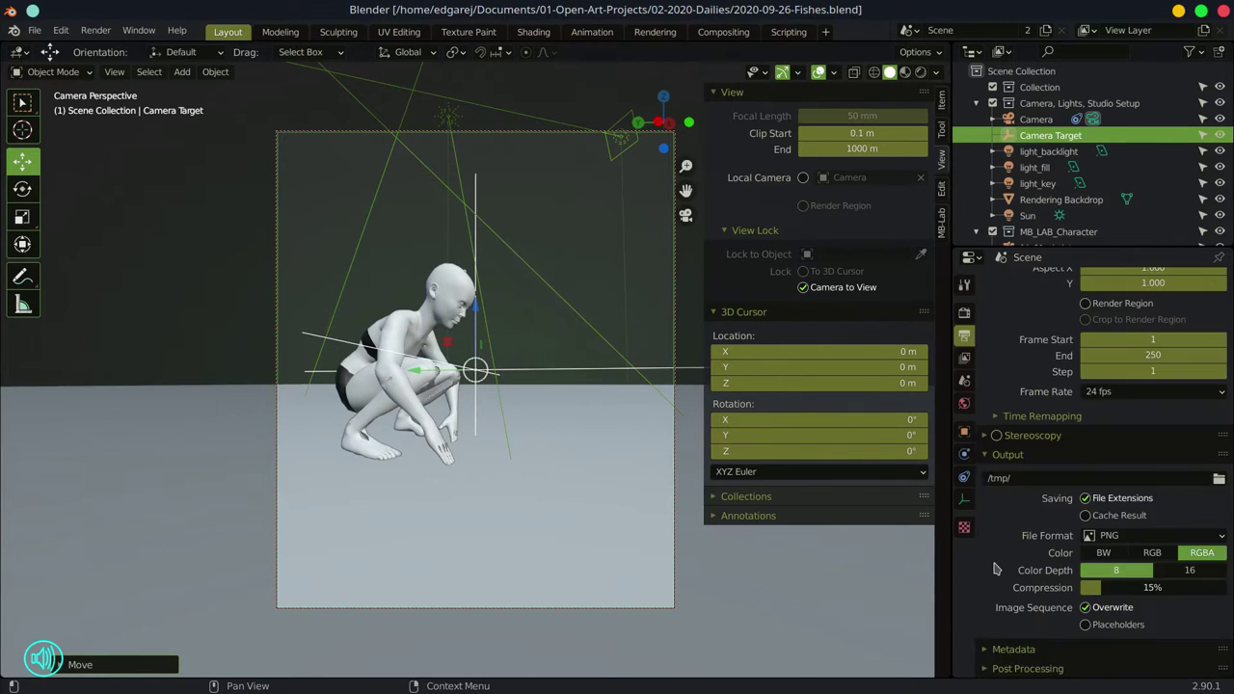
{"action": "scroll", "coordinate": [1099, 473], "scroll_direction": "up", "scroll_amount": 4}
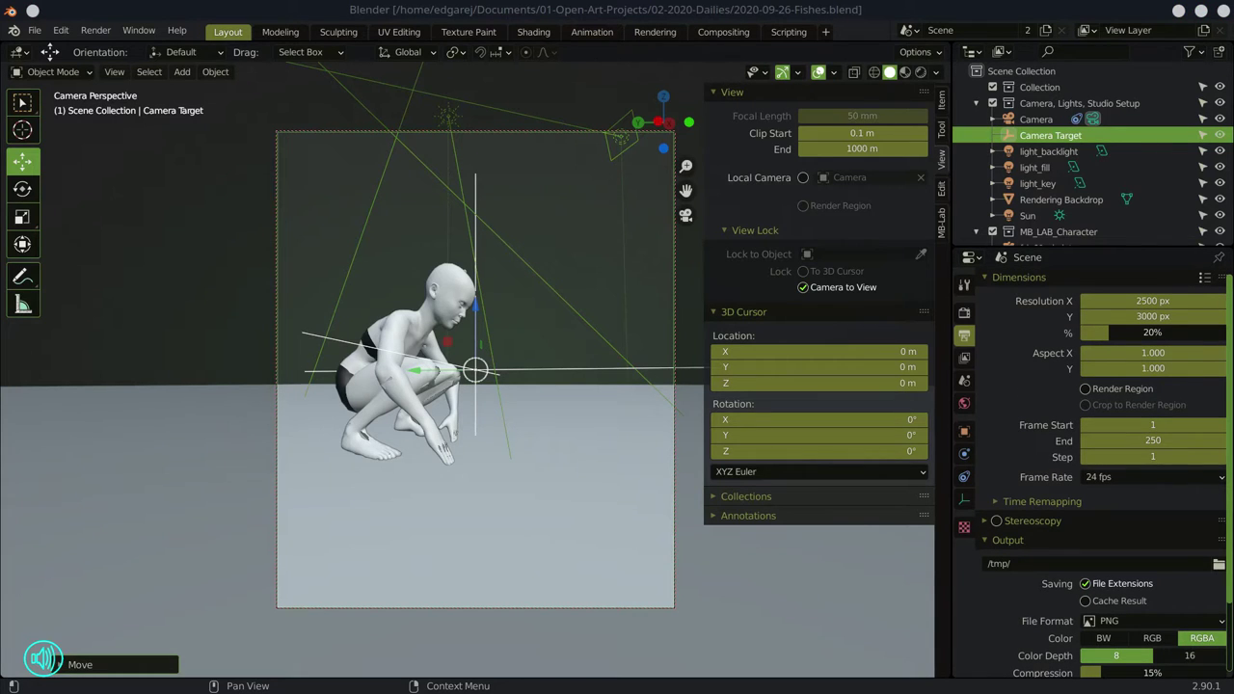
- Enable denoising in the sampling settings, with NLM for the render and Automatic for the viewport
{"action": "left_click", "coordinate": [964, 312]}
{"action": "left_click", "coordinate": [997, 441]}
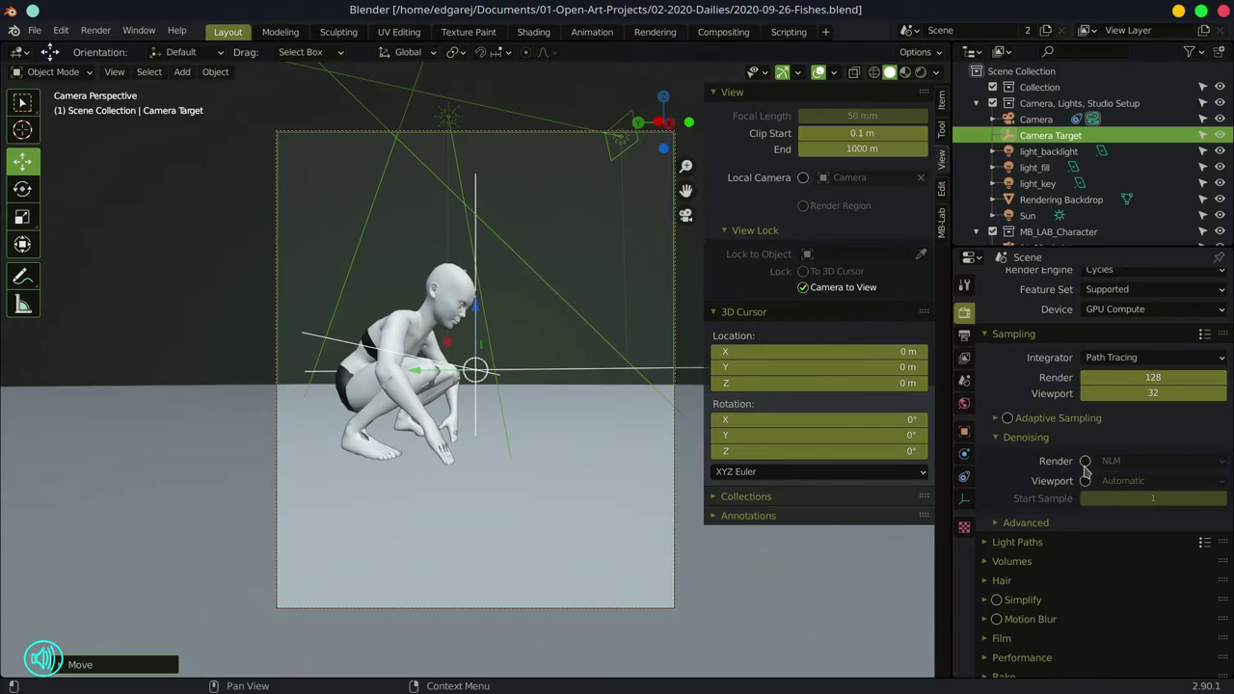
{"action": "left_click", "coordinate": [1085, 461]}
{"action": "left_click", "coordinate": [1085, 480]}
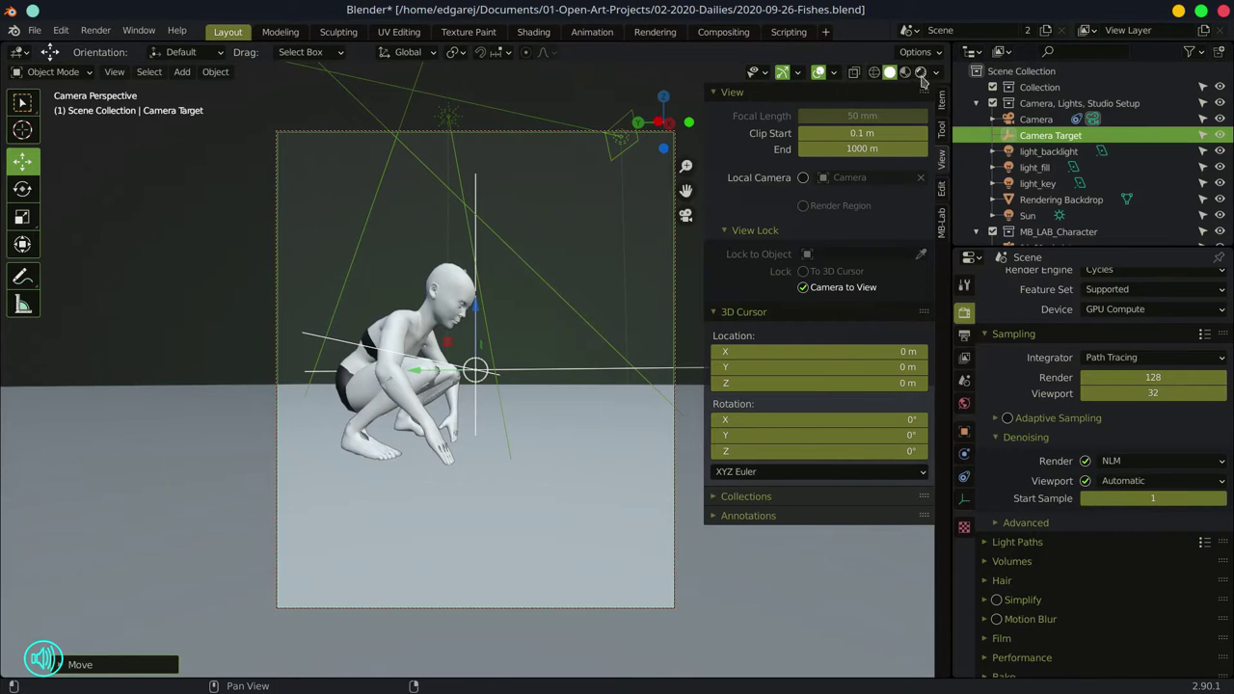
- Switch the viewport to rendered shading and save the file
{"action": "left_click", "coordinate": [921, 73]}
{"action": "left_click", "coordinate": [34, 30]}
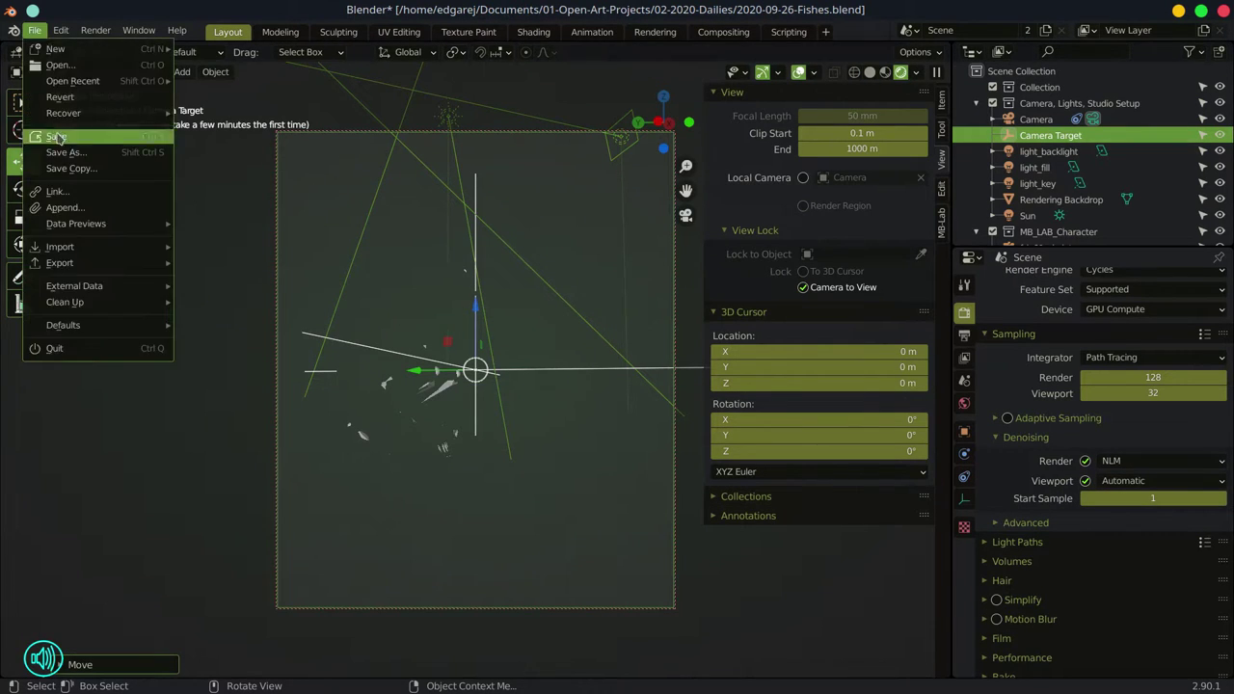
{"action": "left_click", "coordinate": [57, 138]}
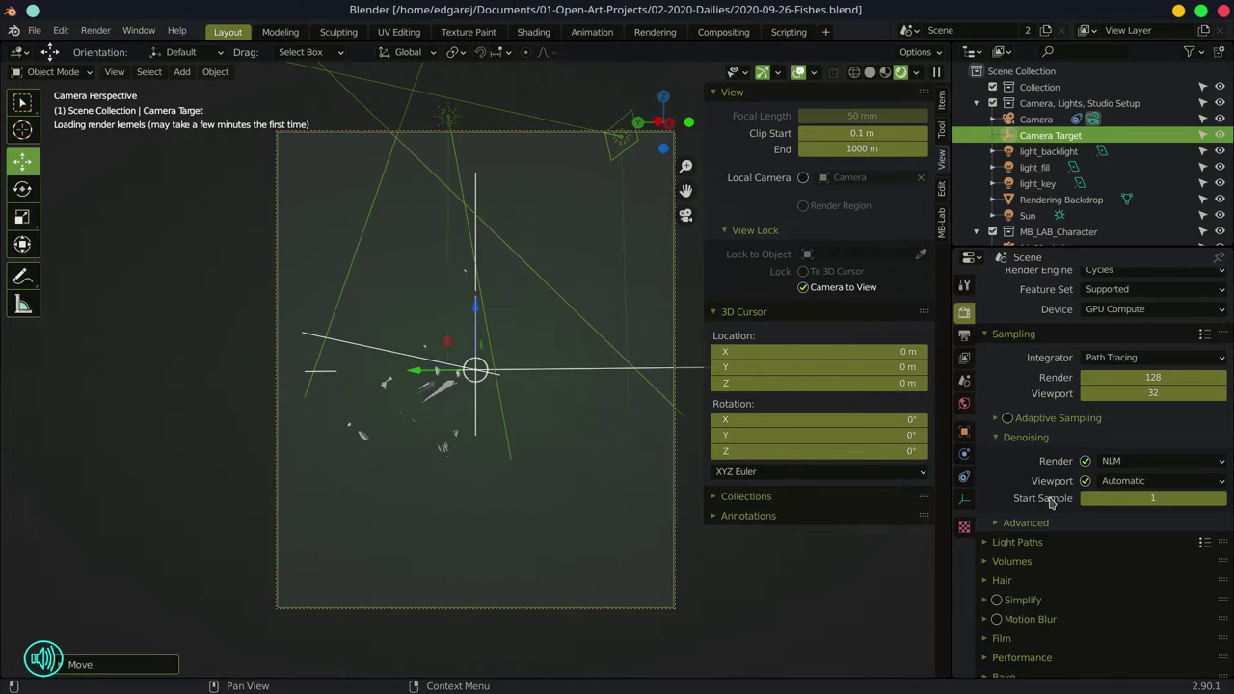
- Switch to Krita, shift a duplicate of the render layer straight up on the canvas and merge it down into Layer 1
{"action": "key", "text": "alt+Tab"}
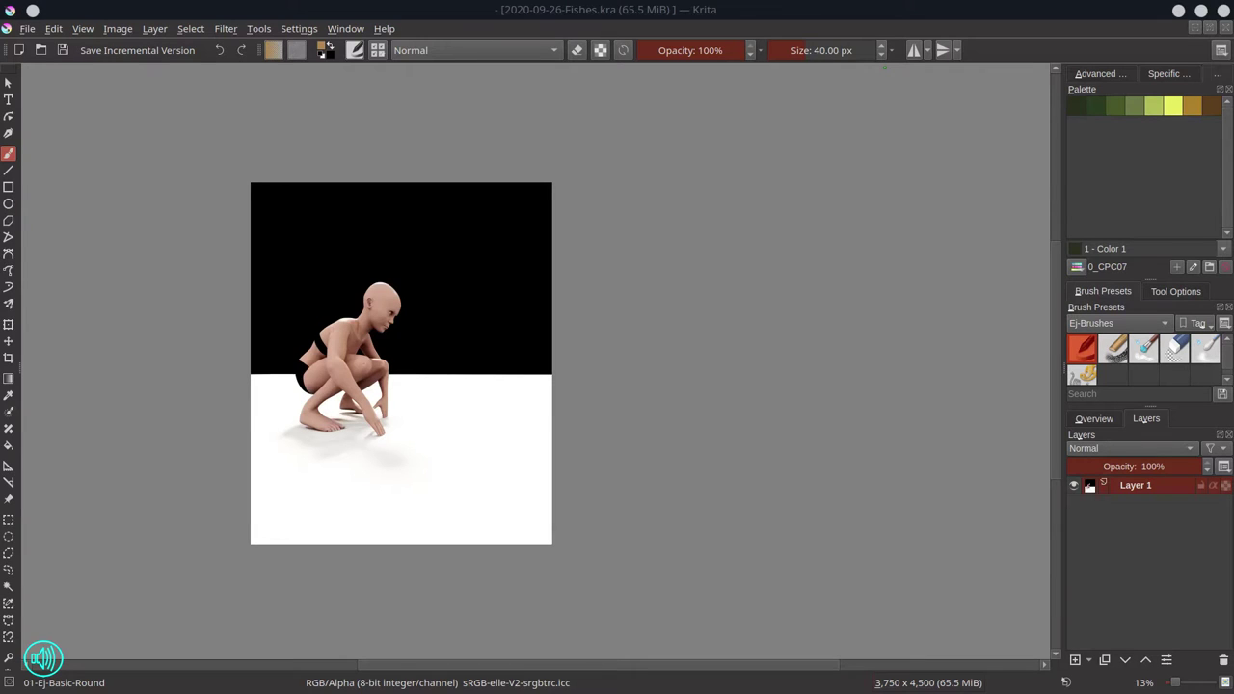
{"action": "left_click", "coordinate": [1079, 152]}
{"action": "right_click", "coordinate": [1145, 496]}
{"action": "left_click", "coordinate": [1075, 238]}
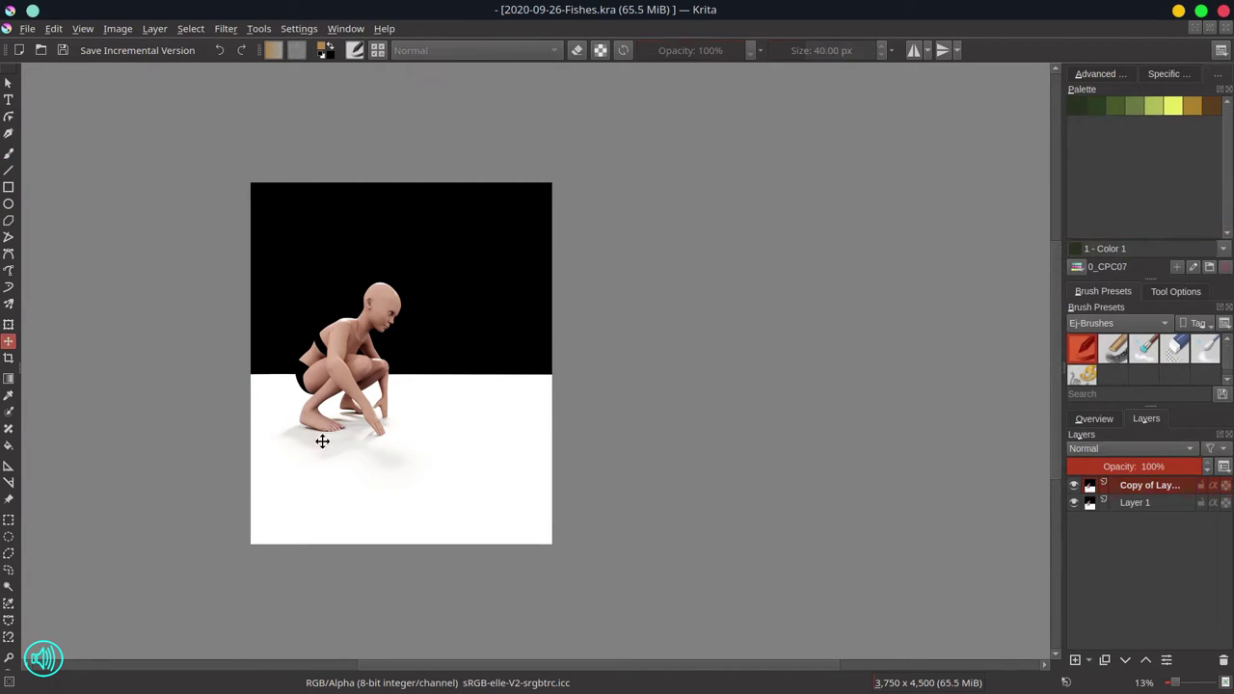
{"action": "left_click_drag", "start_coordinate": [322, 440], "coordinate": [439, 417]}
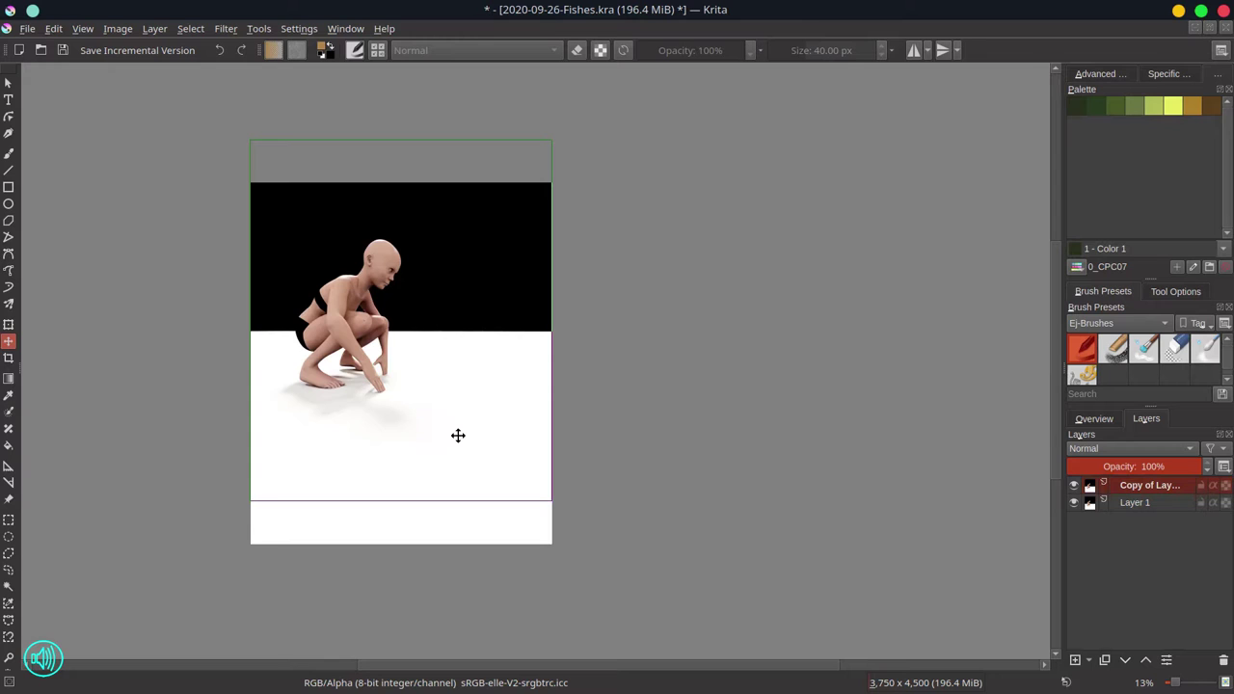
{"action": "right_click", "coordinate": [1127, 491]}
{"action": "left_click", "coordinate": [1119, 249]}
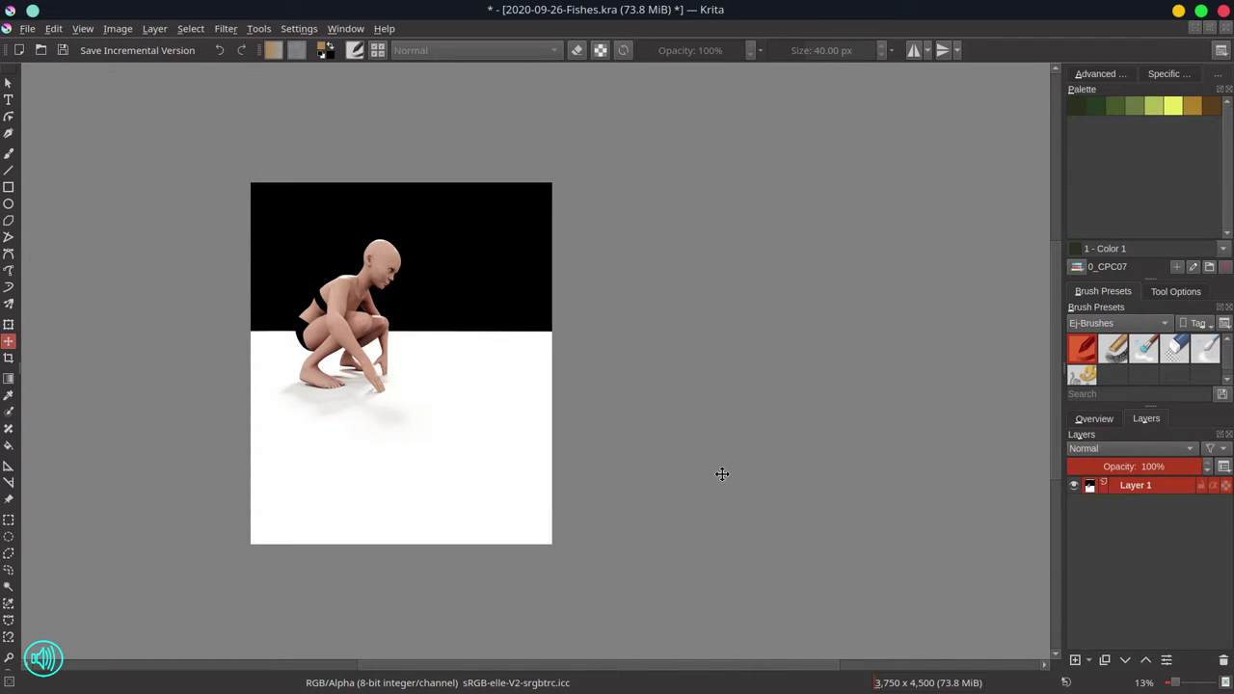
- Add a new layer above the render, fill it with light grey and lower its opacity so the figure shows through
{"action": "left_click", "coordinate": [1100, 74]}
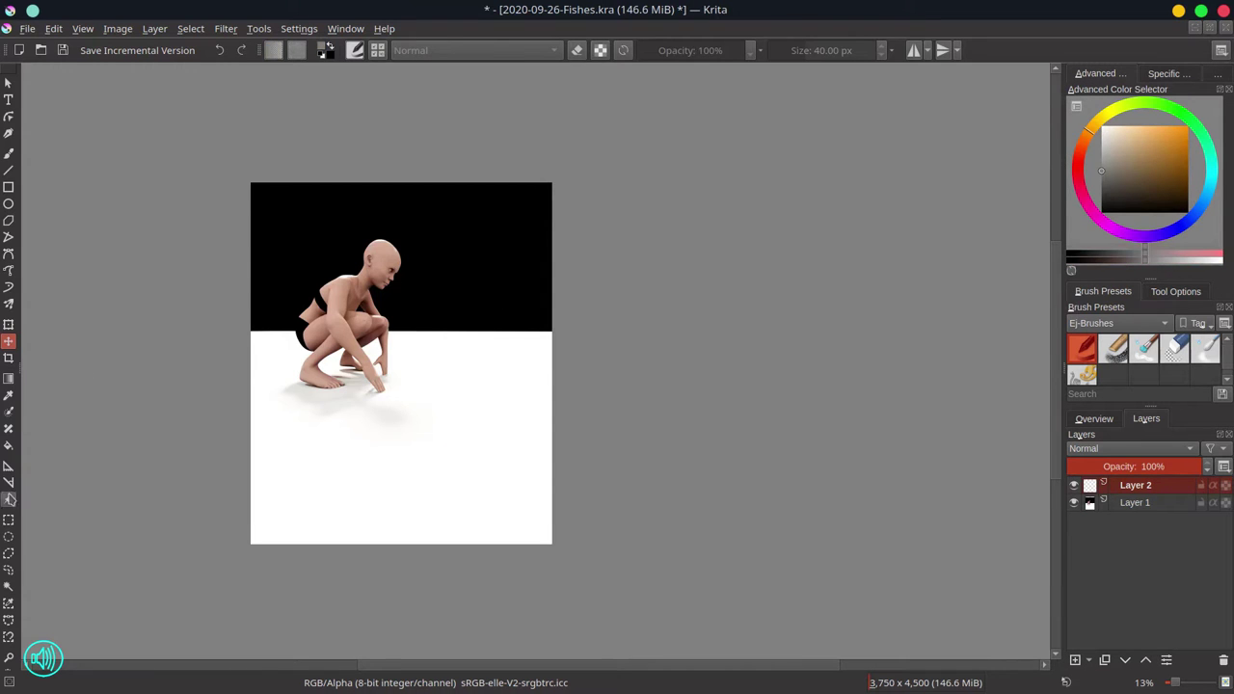
{"action": "left_click", "coordinate": [9, 446]}
{"action": "left_click", "coordinate": [405, 415]}
{"action": "left_click", "coordinate": [1102, 154]}
{"action": "left_click", "coordinate": [463, 405]}
{"action": "left_click", "coordinate": [1122, 465]}
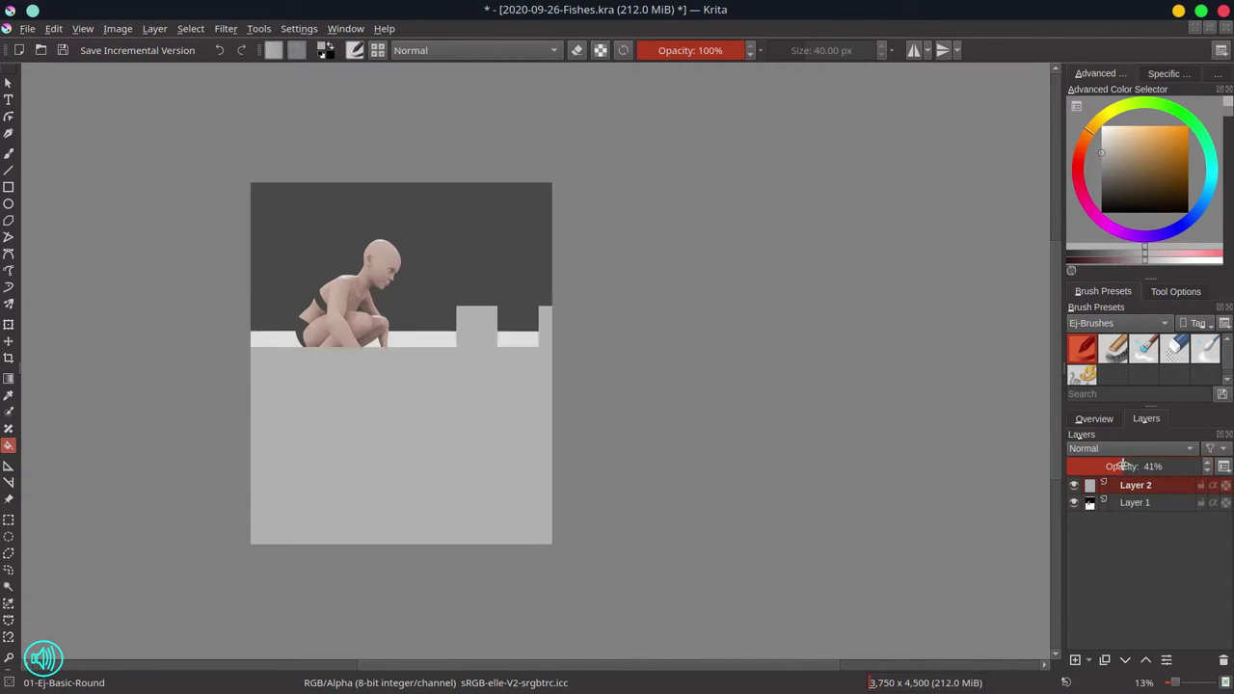
- Add Layer 3 for the line work, choose the basic round brush with black and save the document
{"action": "left_click", "coordinate": [1075, 661]}
{"action": "left_click", "coordinate": [589, 586]}
{"action": "key", "text": "d"}
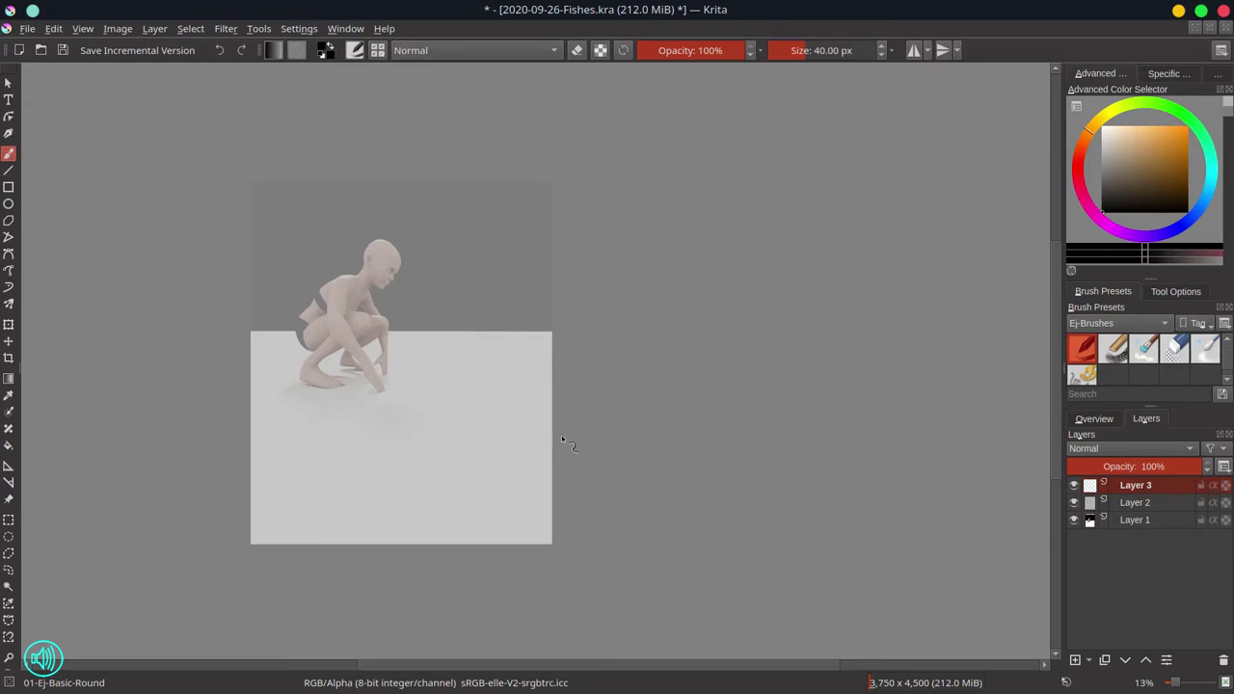
{"action": "key", "text": "ctrl+s"}
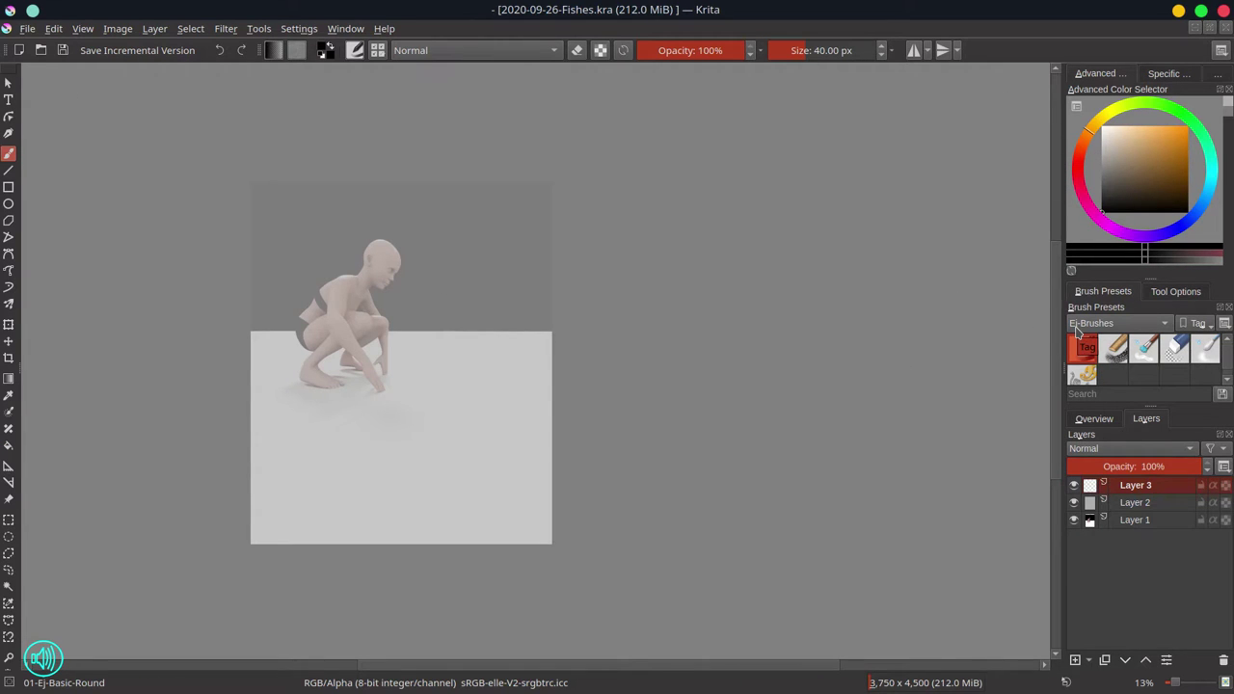
- Reduce the basic round brush to about 8 px for sketching the character's face
{"action": "scroll", "coordinate": [437, 314], "scroll_direction": "up", "scroll_amount": 3}
{"action": "left_click_drag", "start_coordinate": [270, 334], "coordinate": [472, 312]}
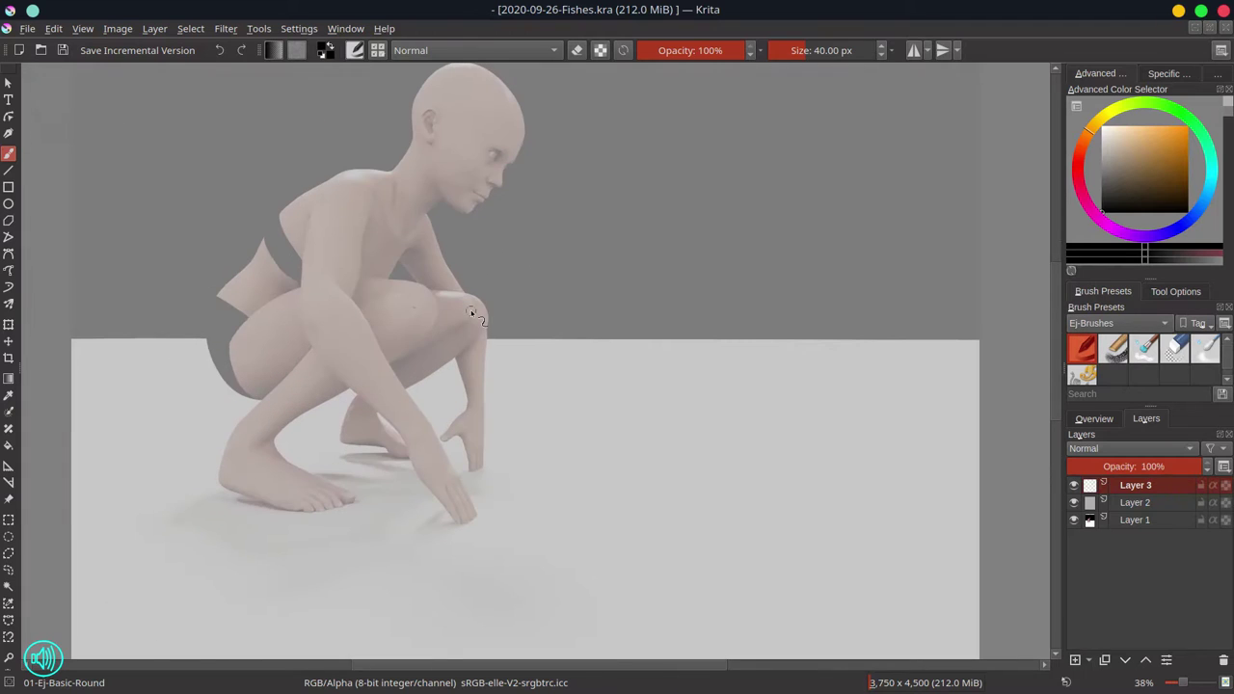
{"action": "key", "text": "alt+Tab"}
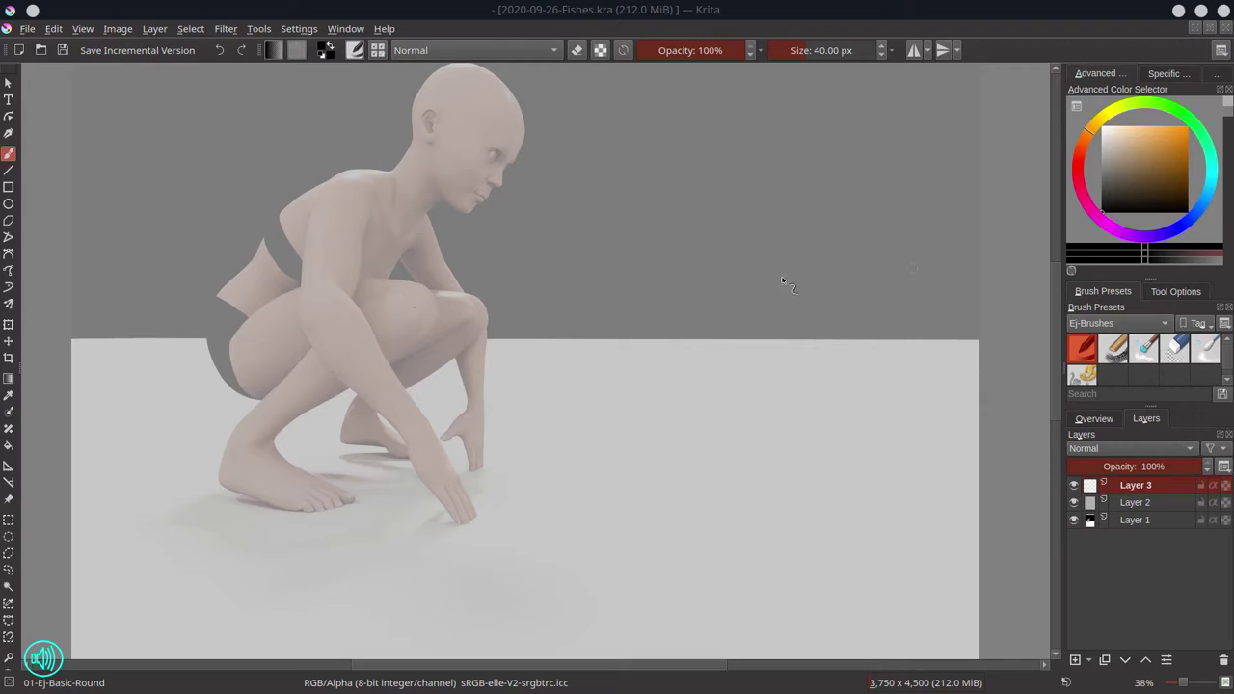
{"action": "left_click", "coordinate": [897, 16]}
{"action": "left_click", "coordinate": [790, 50]}
{"action": "mouse_move", "coordinate": [606, 293]}
{"action": "left_mouse_down"}
{"action": "mouse_move", "coordinate": [565, 232]}
{"action": "mouse_move", "coordinate": [576, 233]}
{"action": "left_mouse_up"}
{"action": "left_click_drag", "start_coordinate": [515, 277], "coordinate": [494, 305]}
{"action": "left_click_drag", "start_coordinate": [296, 228], "coordinate": [501, 359]}
{"action": "left_click_drag", "start_coordinate": [502, 359], "coordinate": [505, 323]}
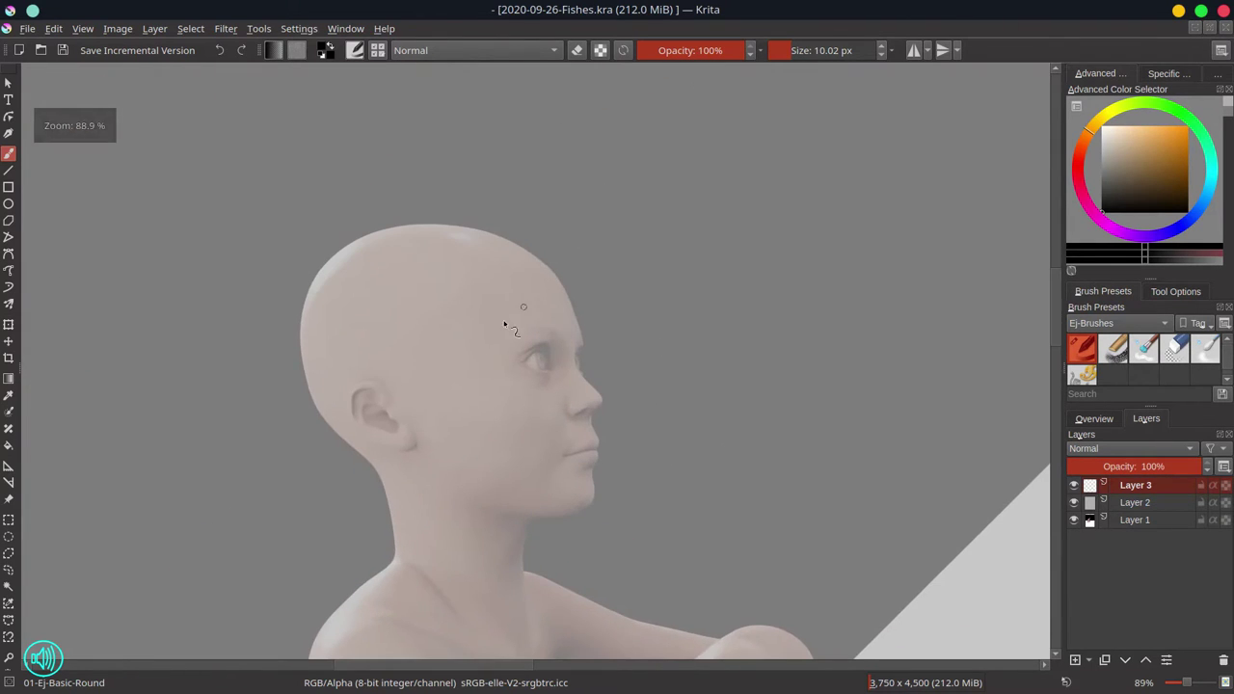
{"action": "left_click_drag", "start_coordinate": [627, 288], "coordinate": [622, 287]}
- Sketch the eye, cheek fold and mouth in black lines over the rendered face on Layer 3
{"action": "mouse_move", "coordinate": [539, 349]}
{"action": "left_mouse_down"}
{"action": "mouse_move", "coordinate": [517, 365]}
{"action": "mouse_move", "coordinate": [532, 386]}
{"action": "mouse_move", "coordinate": [502, 389]}
{"action": "left_mouse_up"}
{"action": "left_click", "coordinate": [1175, 349]}
{"action": "mouse_move", "coordinate": [518, 367]}
{"action": "left_mouse_down"}
{"action": "mouse_move", "coordinate": [547, 354]}
{"action": "mouse_move", "coordinate": [553, 451]}
{"action": "mouse_move", "coordinate": [598, 439]}
{"action": "mouse_move", "coordinate": [593, 467]}
{"action": "mouse_move", "coordinate": [566, 456]}
{"action": "mouse_move", "coordinate": [598, 471]}
{"action": "left_mouse_up"}
{"action": "left_click", "coordinate": [1082, 349]}
{"action": "key", "text": "ctrl+z"}
{"action": "key", "text": "slash"}
{"action": "key", "text": "e"}
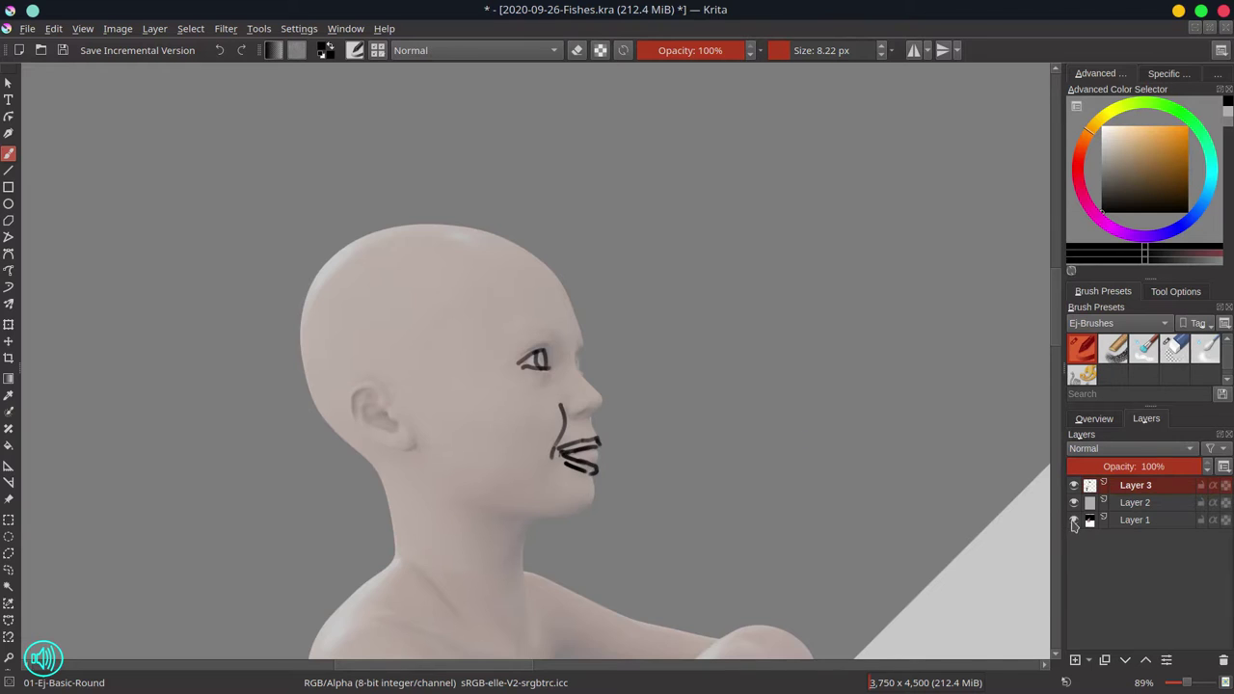
- Check the face lines by toggling Layer 1's visibility, and rework the eye outline
{"action": "left_click", "coordinate": [1074, 520]}
{"action": "left_click", "coordinate": [1074, 521]}
{"action": "left_click", "coordinate": [1174, 349]}
{"action": "mouse_move", "coordinate": [547, 353]}
{"action": "left_mouse_down"}
{"action": "mouse_move", "coordinate": [523, 366]}
{"action": "mouse_move", "coordinate": [547, 347]}
{"action": "mouse_move", "coordinate": [544, 374]}
{"action": "left_mouse_up"}
- Sketch the nose profile and nostril, rework the lower lip and draw the chin and jaw
{"action": "left_click", "coordinate": [1082, 351]}
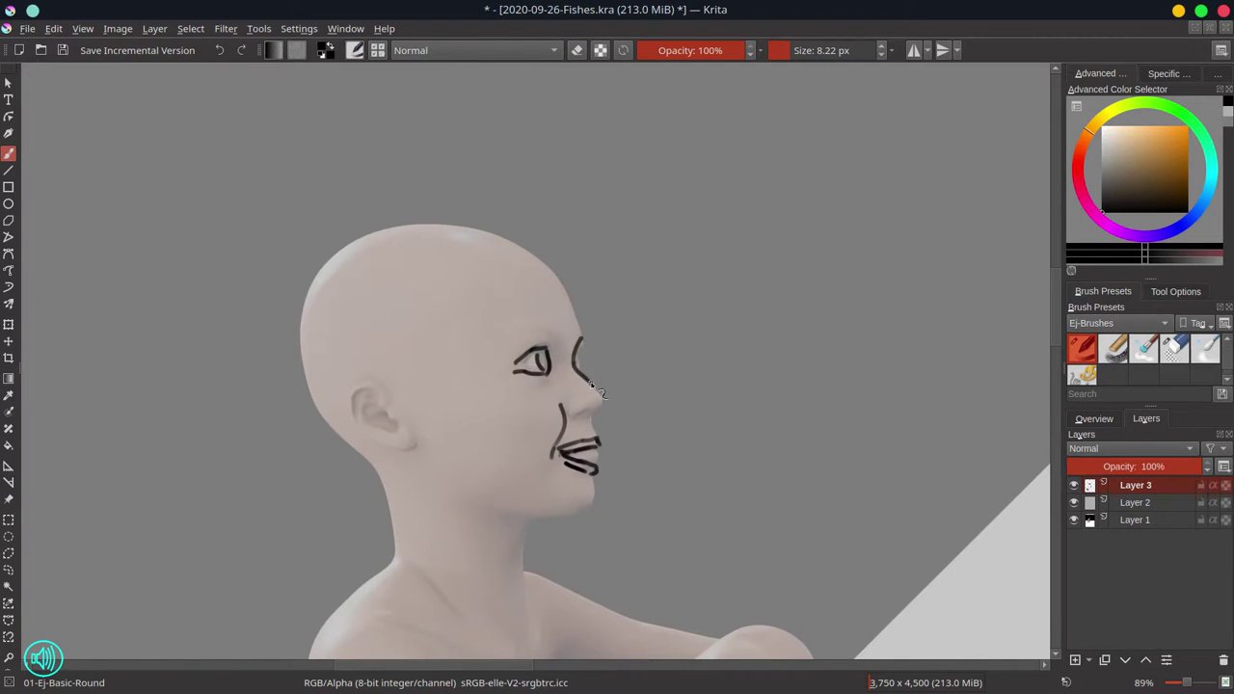
{"action": "left_click_drag", "start_coordinate": [577, 413], "coordinate": [592, 415]}
{"action": "key", "text": "e"}
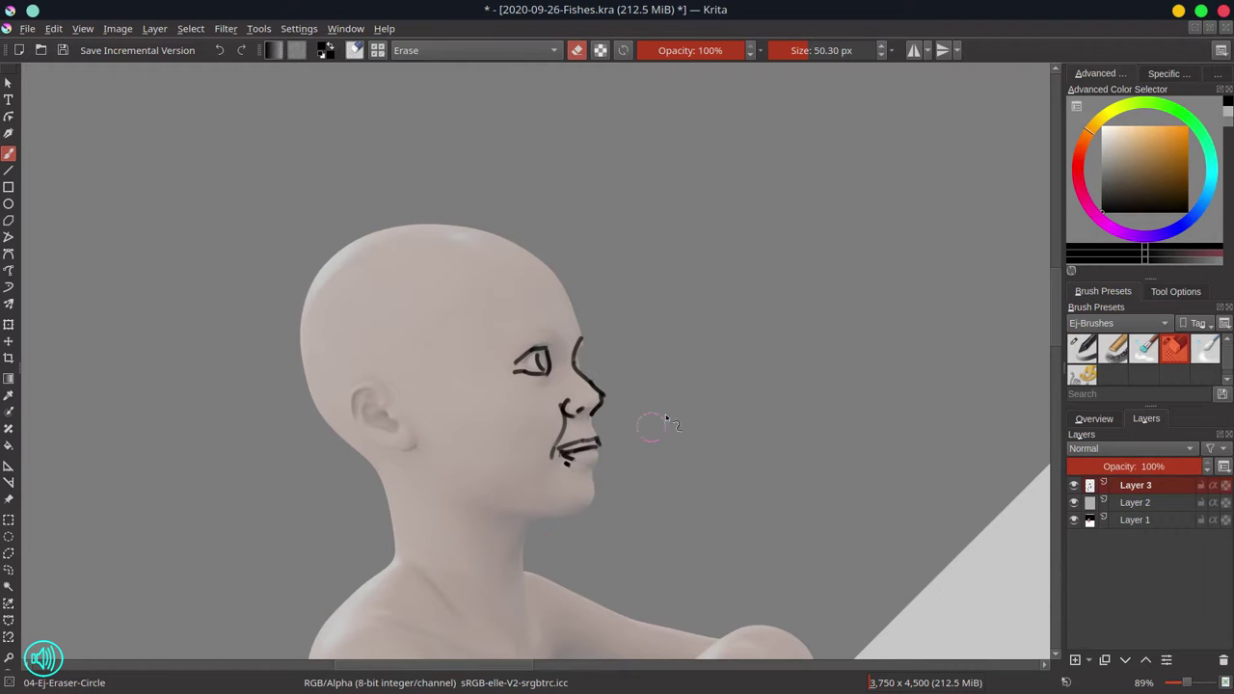
{"action": "key", "text": "e"}
{"action": "mouse_move", "coordinate": [592, 482]}
{"action": "left_mouse_down"}
{"action": "mouse_move", "coordinate": [561, 459]}
{"action": "mouse_move", "coordinate": [588, 457]}
{"action": "mouse_move", "coordinate": [591, 481]}
{"action": "mouse_move", "coordinate": [549, 469]}
{"action": "mouse_move", "coordinate": [583, 507]}
{"action": "mouse_move", "coordinate": [470, 513]}
{"action": "left_mouse_up"}
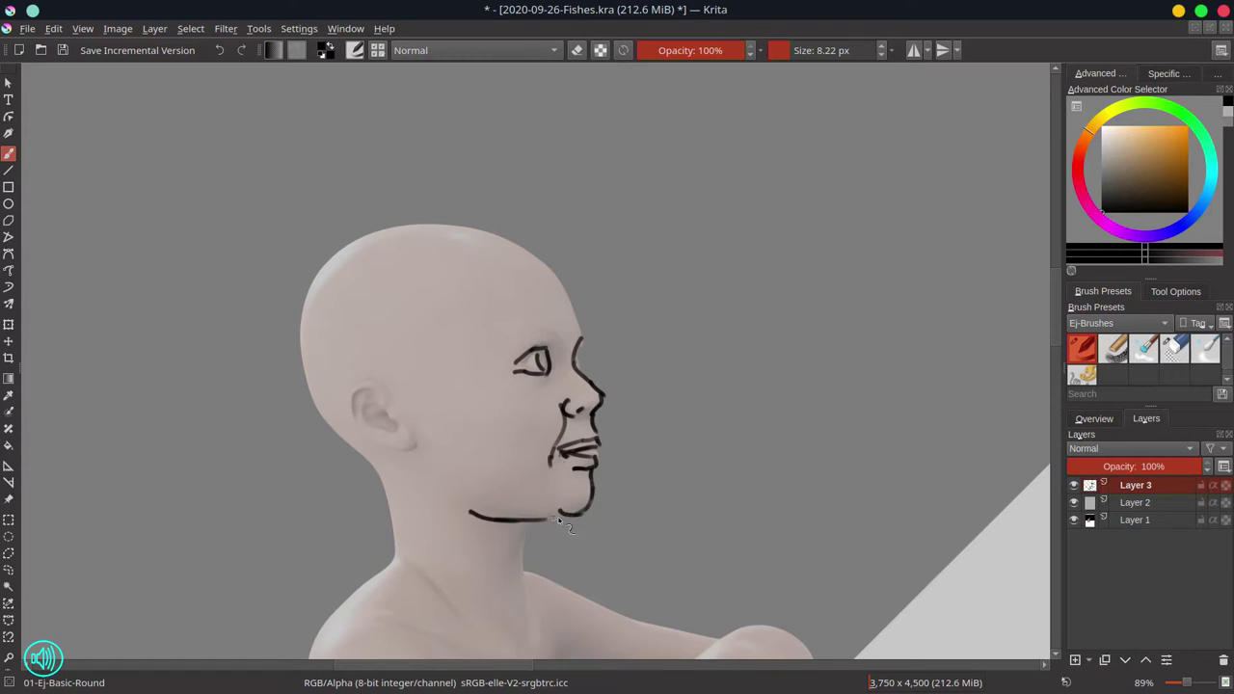
- Erase the overlap under the chin and redraw the jaw as one continuous line rising towards the ear
{"action": "left_click", "coordinate": [1174, 349]}
{"action": "left_click", "coordinate": [1082, 350]}
{"action": "mouse_move", "coordinate": [582, 517]}
{"action": "left_mouse_down"}
{"action": "mouse_move", "coordinate": [470, 514]}
{"action": "mouse_move", "coordinate": [584, 513]}
{"action": "left_mouse_up"}
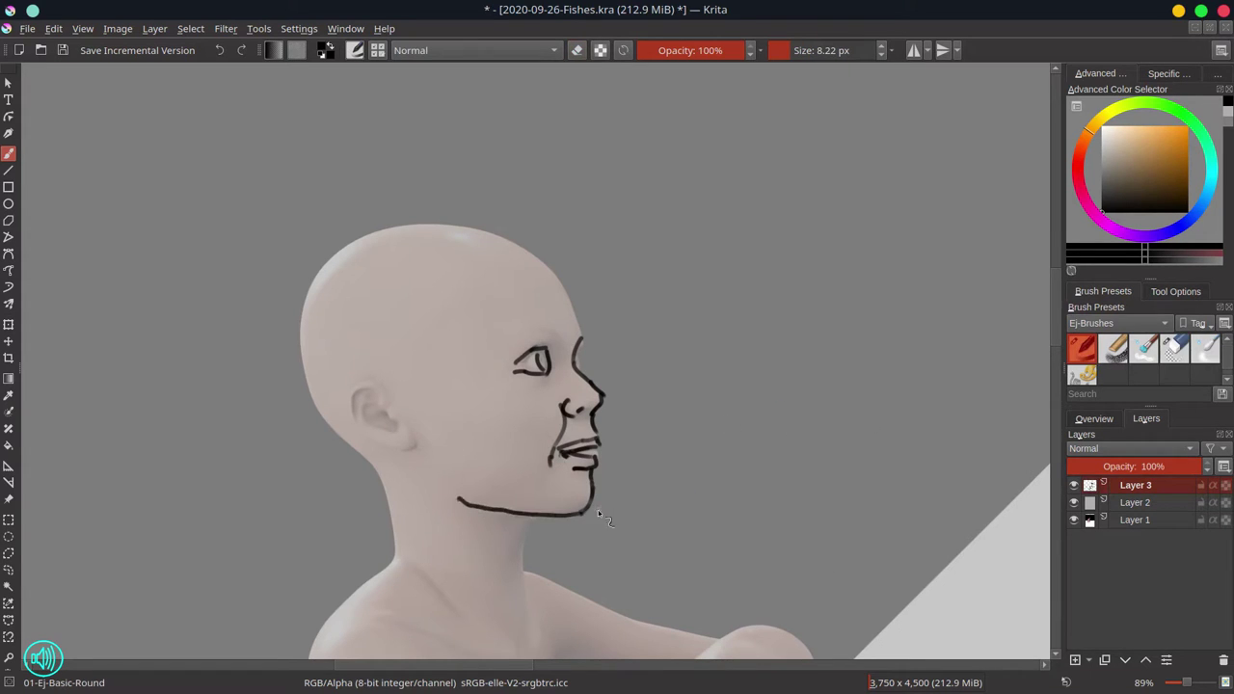
{"action": "left_click_drag", "start_coordinate": [443, 481], "coordinate": [459, 501]}
- Draw the ear's outer contour, lobe and inner folds over the rendered ear
{"action": "mouse_move", "coordinate": [393, 394]}
{"action": "left_mouse_down"}
{"action": "mouse_move", "coordinate": [376, 381]}
{"action": "mouse_move", "coordinate": [363, 443]}
{"action": "mouse_move", "coordinate": [403, 455]}
{"action": "left_mouse_up"}
{"action": "left_click_drag", "start_coordinate": [418, 445], "coordinate": [410, 456]}
{"action": "left_click_drag", "start_coordinate": [371, 391], "coordinate": [364, 421]}
{"action": "left_click_drag", "start_coordinate": [369, 405], "coordinate": [389, 434]}
{"action": "left_click_drag", "start_coordinate": [377, 410], "coordinate": [401, 431]}
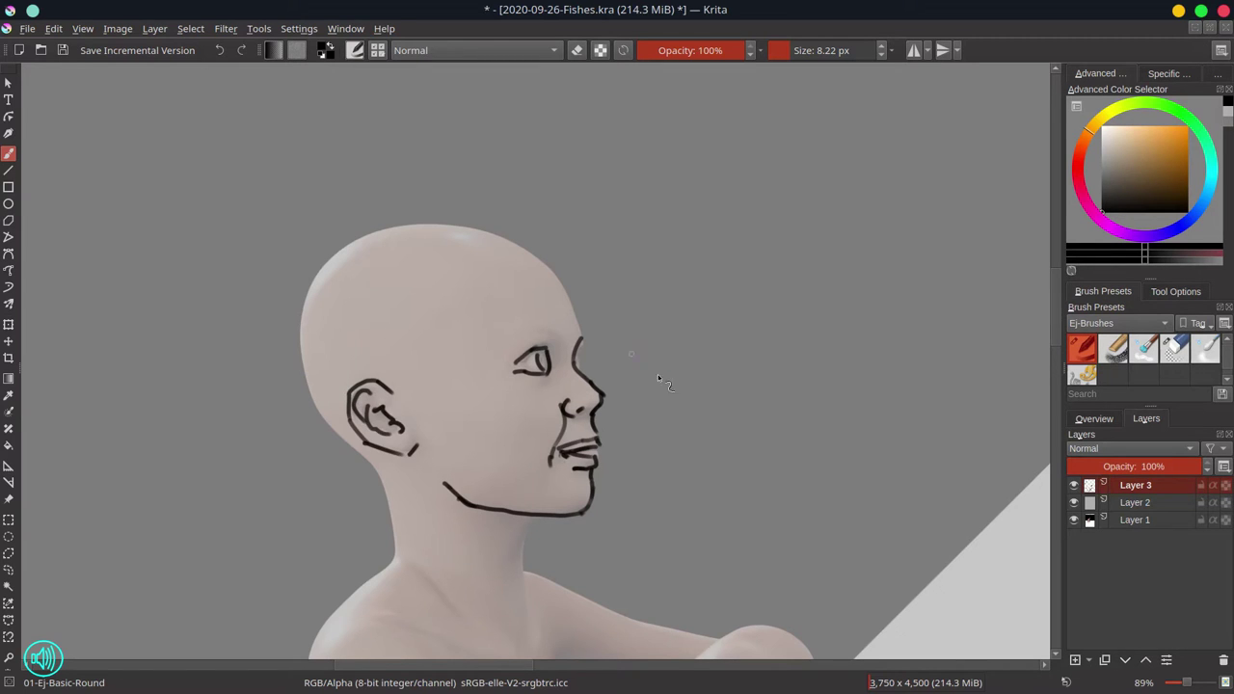
- Mirror the canvas view and sketch the fringe of hair strands across the forehead
{"action": "left_click", "coordinate": [1095, 419]}
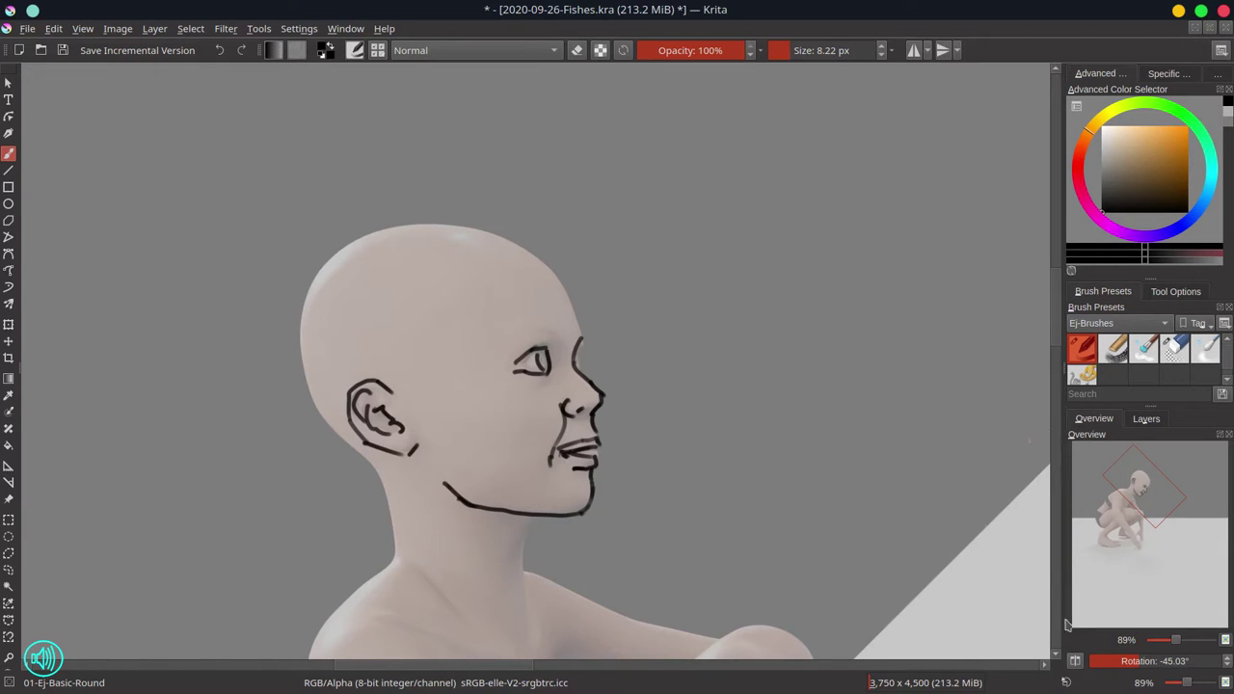
{"action": "key", "text": "m"}
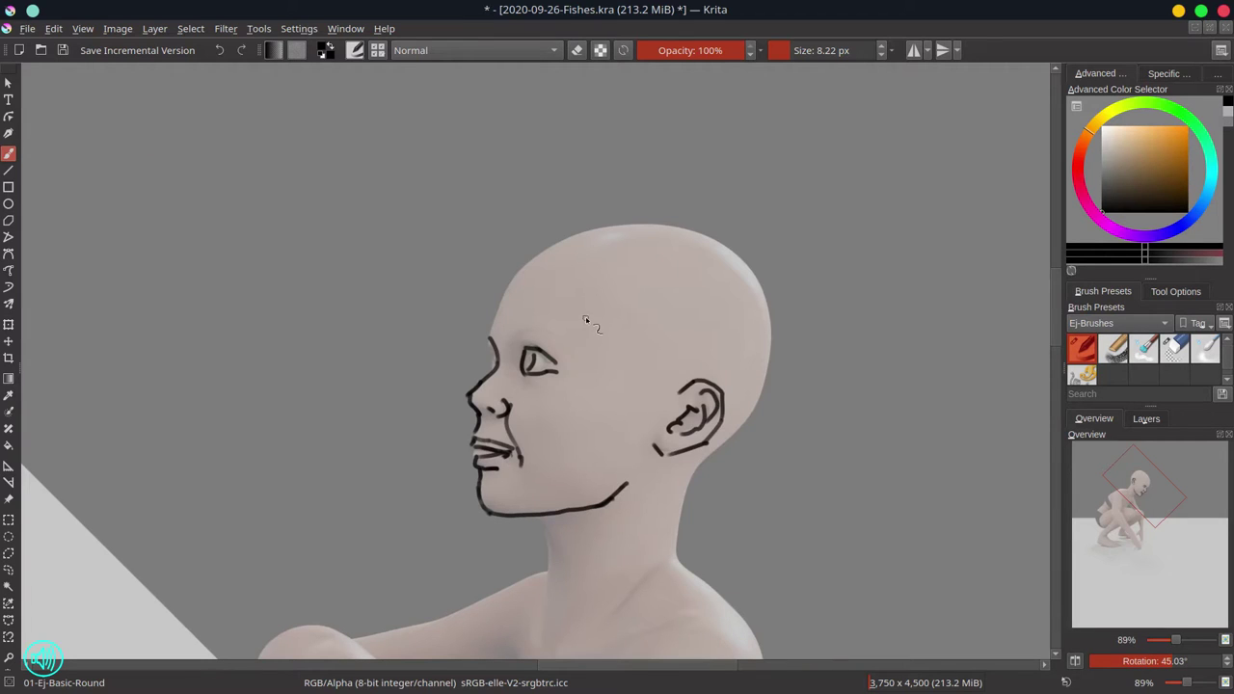
{"action": "mouse_move", "coordinate": [495, 331]}
{"action": "left_mouse_down"}
{"action": "mouse_move", "coordinate": [521, 272]}
{"action": "mouse_move", "coordinate": [518, 328]}
{"action": "left_mouse_up"}
{"action": "key", "text": "ctrl+z"}
{"action": "mouse_move", "coordinate": [548, 274]}
{"action": "left_mouse_down"}
{"action": "mouse_move", "coordinate": [532, 328]}
{"action": "mouse_move", "coordinate": [559, 328]}
{"action": "mouse_move", "coordinate": [556, 339]}
{"action": "left_mouse_up"}
{"action": "mouse_move", "coordinate": [513, 275]}
{"action": "left_mouse_down"}
{"action": "mouse_move", "coordinate": [549, 255]}
{"action": "mouse_move", "coordinate": [572, 282]}
{"action": "left_mouse_up"}
- Draw the side hair strands sweeping from the temple towards the ear and outline the crown of the head
{"action": "left_click_drag", "start_coordinate": [574, 284], "coordinate": [609, 369]}
{"action": "left_click_drag", "start_coordinate": [593, 315], "coordinate": [665, 387]}
{"action": "left_click_drag", "start_coordinate": [615, 335], "coordinate": [681, 371]}
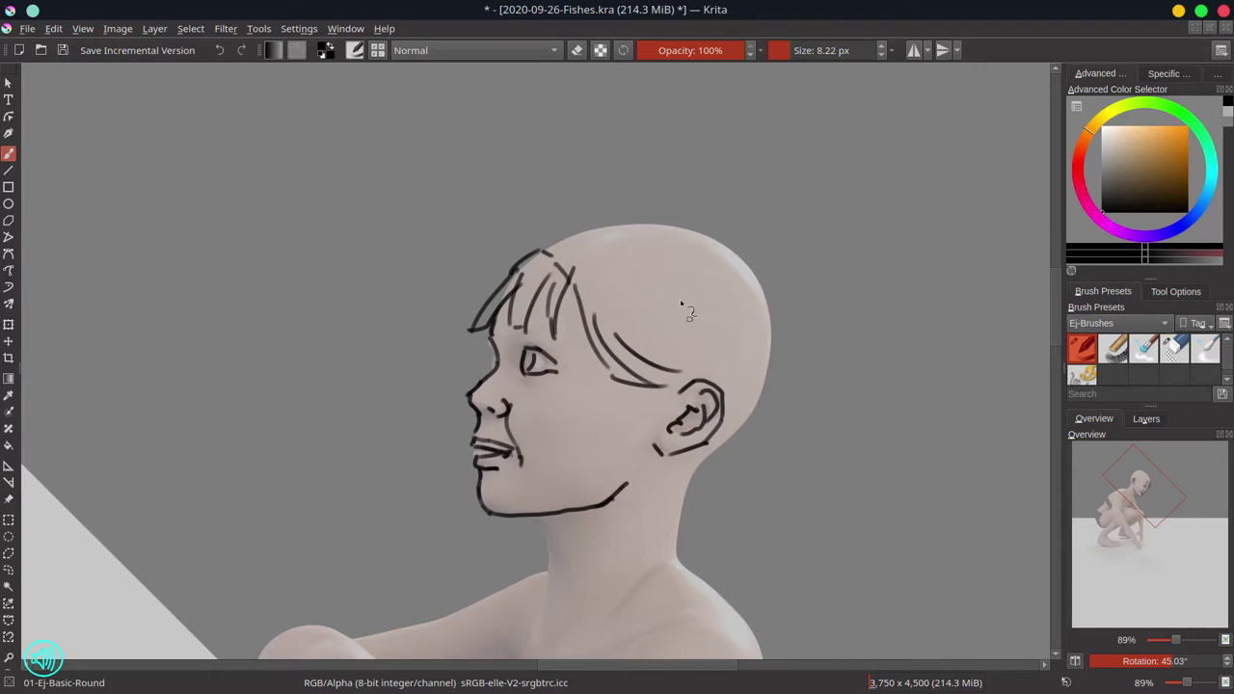
{"action": "left_click_drag", "start_coordinate": [571, 273], "coordinate": [592, 290]}
{"action": "mouse_move", "coordinate": [532, 255]}
{"action": "left_mouse_down"}
{"action": "mouse_move", "coordinate": [601, 224]}
{"action": "mouse_move", "coordinate": [674, 228]}
{"action": "mouse_move", "coordinate": [676, 216]}
{"action": "mouse_move", "coordinate": [736, 241]}
{"action": "left_mouse_up"}
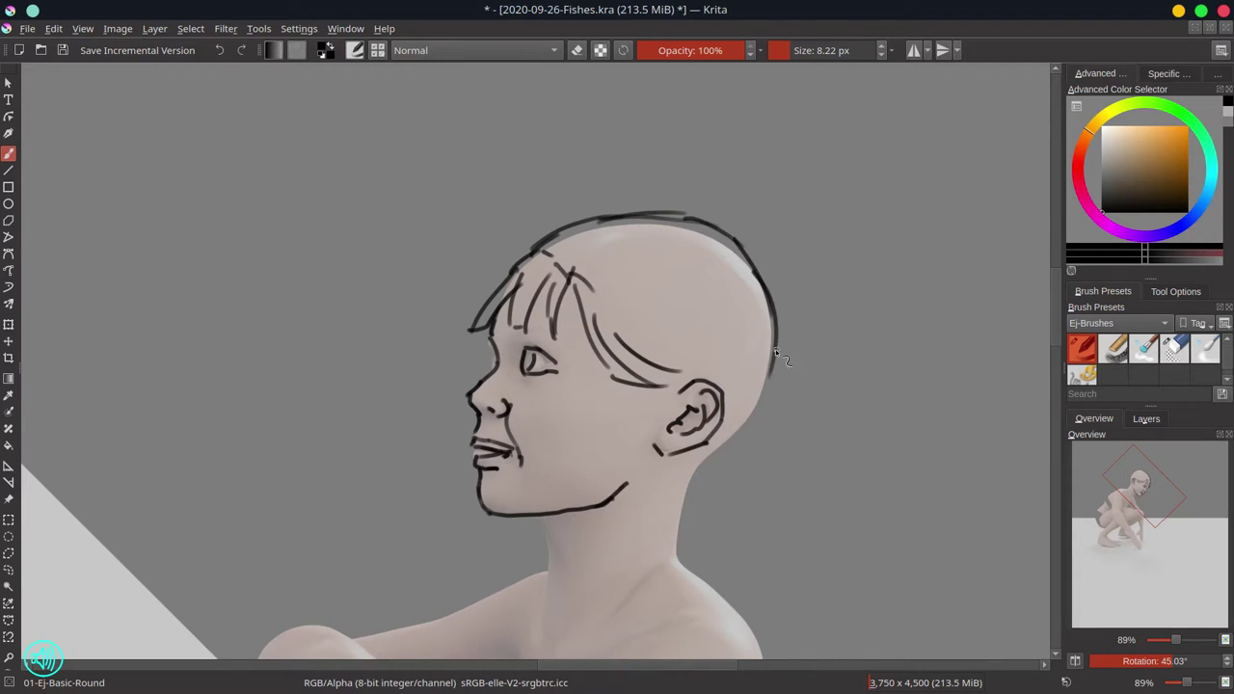
- Sketch the hair strands at the back of the head and behind the ear, and outline the neck
{"action": "mouse_move", "coordinate": [673, 305]}
{"action": "left_mouse_down"}
{"action": "mouse_move", "coordinate": [728, 337]}
{"action": "mouse_move", "coordinate": [667, 355]}
{"action": "left_mouse_up"}
{"action": "mouse_move", "coordinate": [754, 388]}
{"action": "left_mouse_down"}
{"action": "mouse_move", "coordinate": [731, 405]}
{"action": "mouse_move", "coordinate": [760, 378]}
{"action": "mouse_move", "coordinate": [680, 502]}
{"action": "left_mouse_up"}
{"action": "left_click_drag", "start_coordinate": [544, 518], "coordinate": [546, 617]}
{"action": "left_click_drag", "start_coordinate": [671, 485], "coordinate": [694, 472]}
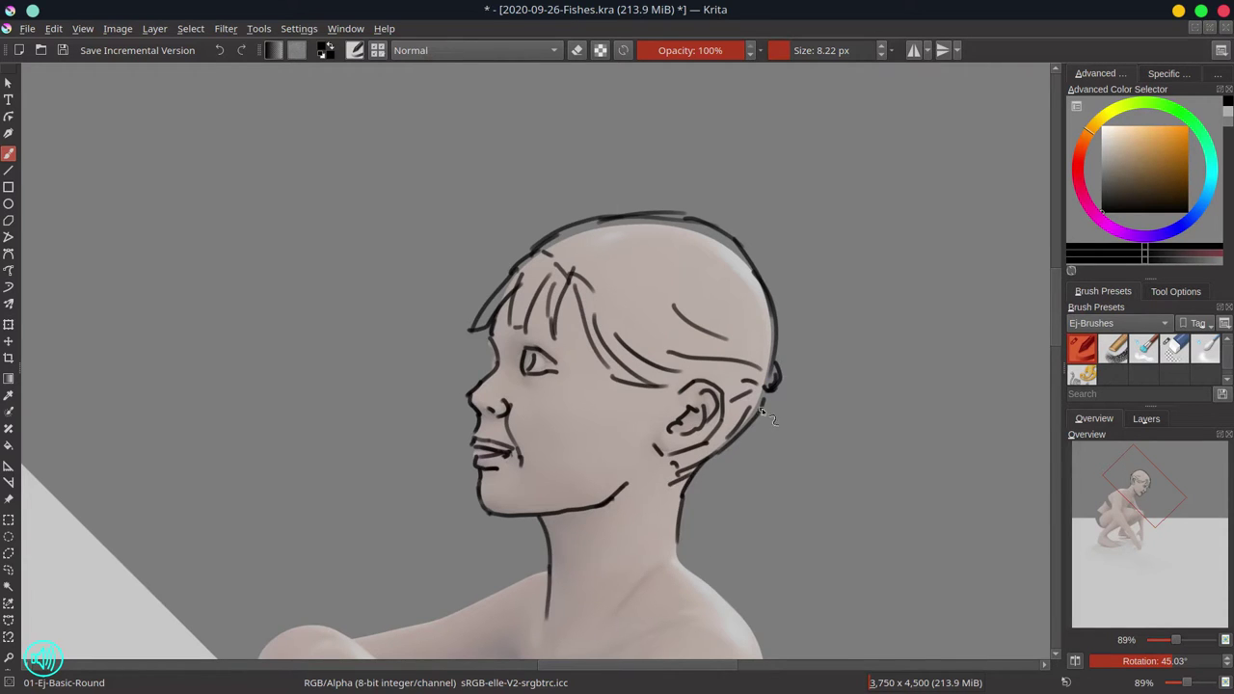
- Sketch the hair tie and the ponytail strands hanging from the back of the head behind the neck
{"action": "left_click_drag", "start_coordinate": [760, 409], "coordinate": [773, 412]}
{"action": "mouse_move", "coordinate": [785, 375]}
{"action": "left_mouse_down"}
{"action": "mouse_move", "coordinate": [771, 493]}
{"action": "mouse_move", "coordinate": [717, 559]}
{"action": "left_mouse_up"}
{"action": "left_click_drag", "start_coordinate": [761, 438], "coordinate": [696, 534]}
{"action": "mouse_move", "coordinate": [706, 495]}
{"action": "left_mouse_down"}
{"action": "mouse_move", "coordinate": [689, 517]}
{"action": "mouse_move", "coordinate": [686, 562]}
{"action": "mouse_move", "coordinate": [707, 581]}
{"action": "left_mouse_up"}
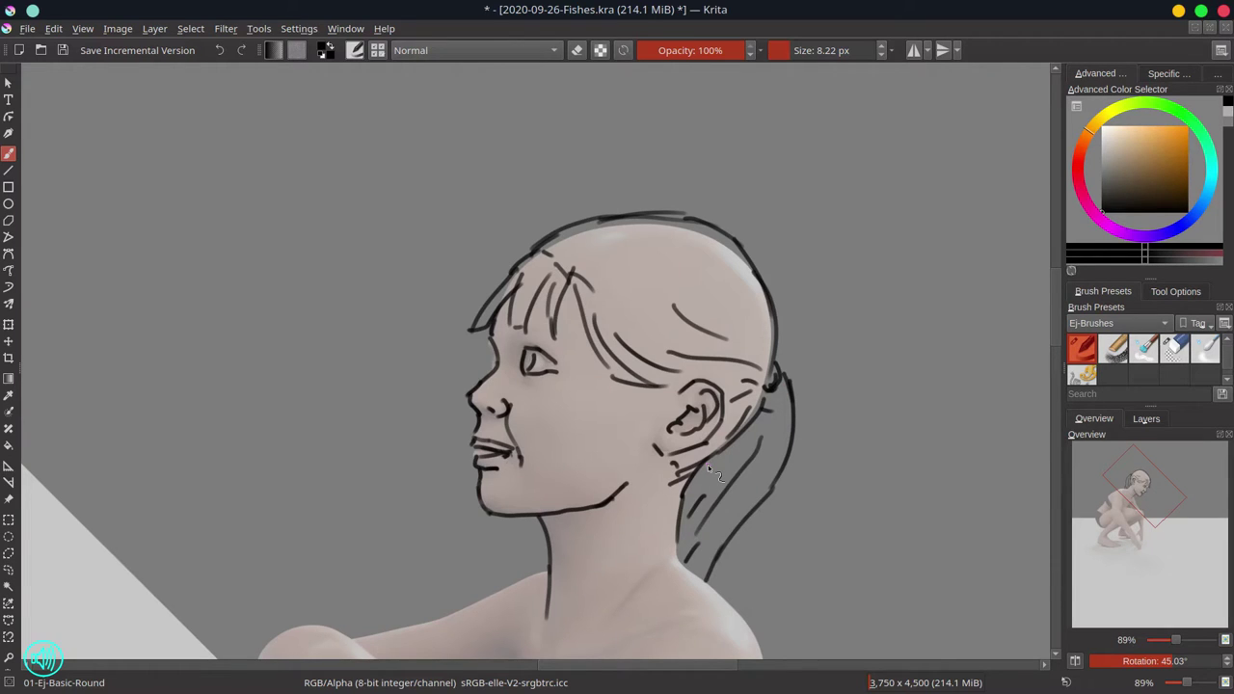
- Reset the canvas rotation, extend the throat line and draw the shirt's neckline around the base of the neck
{"action": "key", "text": "5"}
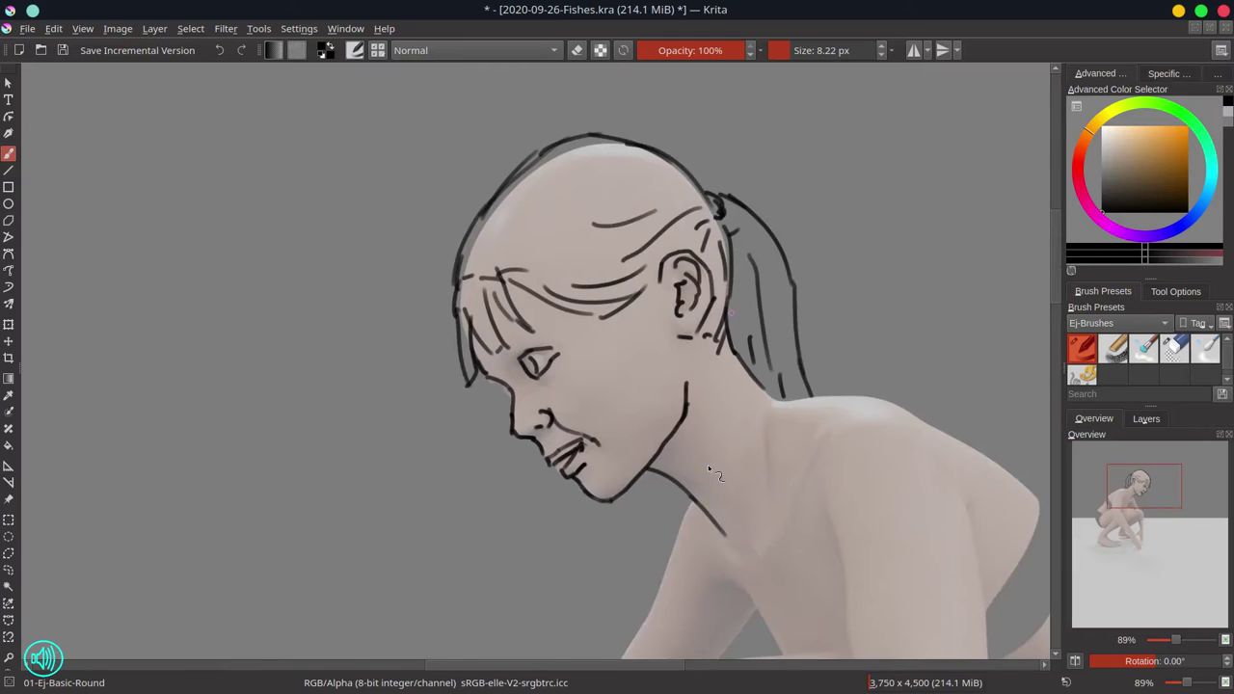
{"action": "left_click_drag", "start_coordinate": [563, 449], "coordinate": [432, 354]}
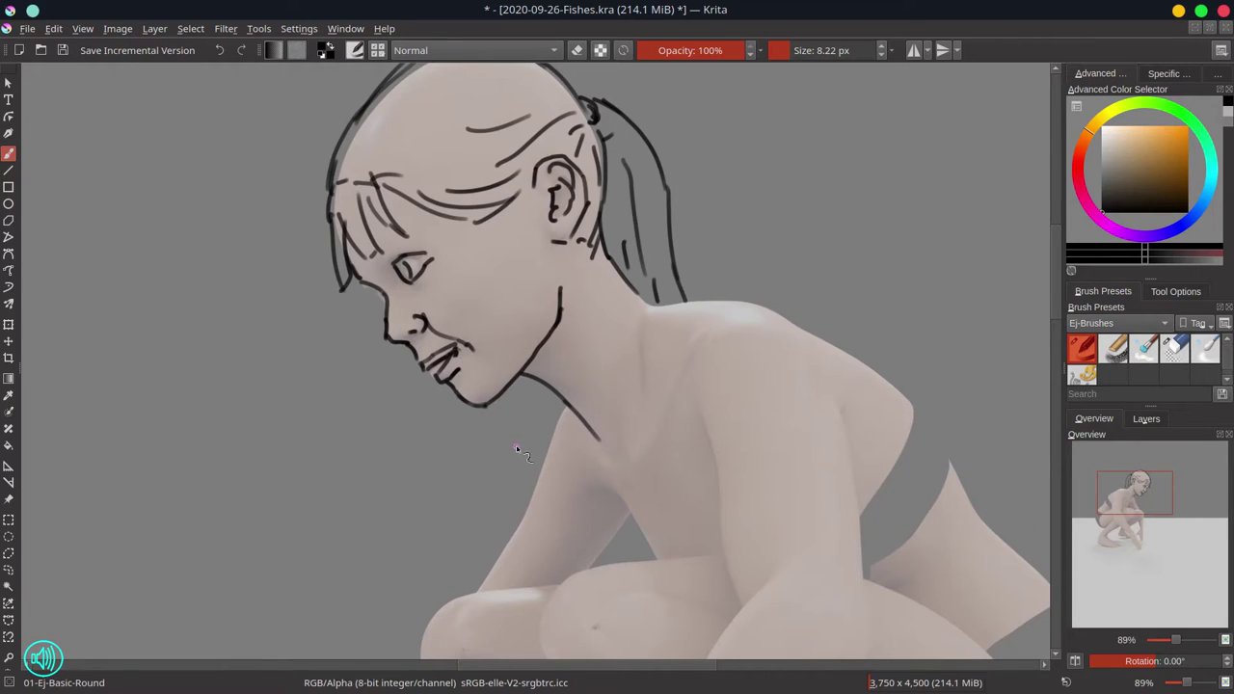
{"action": "mouse_move", "coordinate": [598, 361]}
{"action": "left_mouse_down"}
{"action": "mouse_move", "coordinate": [630, 367]}
{"action": "mouse_move", "coordinate": [612, 374]}
{"action": "left_mouse_up"}
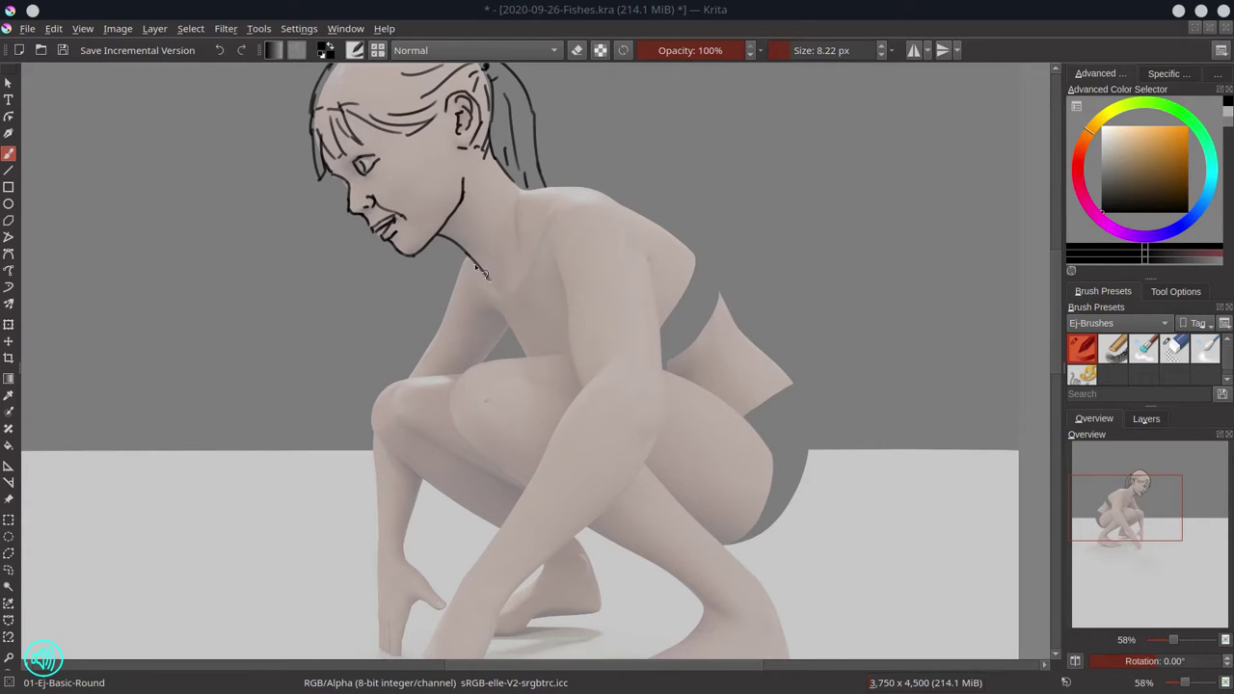
{"action": "left_click_drag", "start_coordinate": [488, 277], "coordinate": [477, 302]}
{"action": "key", "text": "ctrl+z"}
{"action": "left_click_drag", "start_coordinate": [520, 190], "coordinate": [503, 296]}
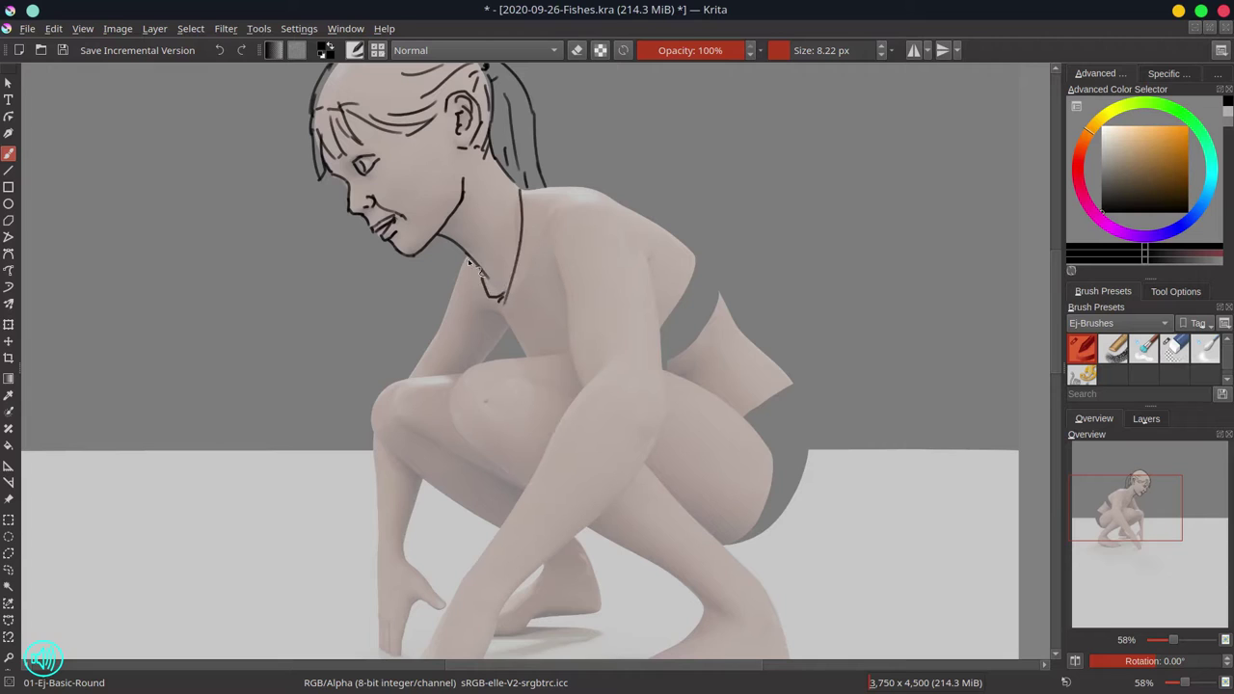
- Sketch the far shoulder with its short sleeve and the front edge of the shirt down the chest
{"action": "left_click_drag", "start_coordinate": [468, 258], "coordinate": [489, 304]}
{"action": "mouse_move", "coordinate": [466, 259]}
{"action": "left_mouse_down"}
{"action": "mouse_move", "coordinate": [477, 333]}
{"action": "mouse_move", "coordinate": [455, 284]}
{"action": "mouse_move", "coordinate": [485, 330]}
{"action": "mouse_move", "coordinate": [462, 322]}
{"action": "mouse_move", "coordinate": [511, 342]}
{"action": "left_mouse_up"}
{"action": "mouse_move", "coordinate": [455, 286]}
{"action": "left_mouse_down"}
{"action": "mouse_move", "coordinate": [450, 310]}
{"action": "mouse_move", "coordinate": [508, 332]}
{"action": "mouse_move", "coordinate": [526, 357]}
{"action": "left_mouse_up"}
{"action": "key", "text": "ctrl+z"}
{"action": "key", "text": "slash"}
{"action": "key", "text": "/"}
- Draw the near shoulder line, the short sleeve's hem and a small fold on the chest
{"action": "mouse_move", "coordinate": [519, 185]}
{"action": "left_mouse_down"}
{"action": "mouse_move", "coordinate": [513, 287]}
{"action": "mouse_move", "coordinate": [531, 242]}
{"action": "mouse_move", "coordinate": [511, 301]}
{"action": "mouse_move", "coordinate": [574, 256]}
{"action": "mouse_move", "coordinate": [653, 275]}
{"action": "left_mouse_up"}
{"action": "left_click_drag", "start_coordinate": [562, 272], "coordinate": [563, 286]}
{"action": "mouse_move", "coordinate": [550, 248]}
{"action": "left_mouse_down"}
{"action": "mouse_move", "coordinate": [561, 276]}
{"action": "mouse_move", "coordinate": [620, 234]}
{"action": "mouse_move", "coordinate": [653, 261]}
{"action": "left_mouse_up"}
{"action": "left_click_drag", "start_coordinate": [567, 267], "coordinate": [632, 252]}
{"action": "left_click_drag", "start_coordinate": [536, 332], "coordinate": [551, 327]}
- Outline the back of the shirt down to its lower hem, and both sides of the near upper arm
{"action": "mouse_move", "coordinate": [523, 189]}
{"action": "left_mouse_down"}
{"action": "mouse_move", "coordinate": [600, 194]}
{"action": "mouse_move", "coordinate": [758, 333]}
{"action": "mouse_move", "coordinate": [796, 396]}
{"action": "left_mouse_up"}
{"action": "left_click_drag", "start_coordinate": [668, 376], "coordinate": [810, 432]}
{"action": "left_click_drag", "start_coordinate": [568, 295], "coordinate": [579, 383]}
{"action": "mouse_move", "coordinate": [637, 252]}
{"action": "left_mouse_down"}
{"action": "mouse_move", "coordinate": [656, 280]}
{"action": "mouse_move", "coordinate": [665, 395]}
{"action": "left_mouse_up"}
- Draw the near elbow and both edges of the forearm down towards the wrist
{"action": "left_click_drag", "start_coordinate": [752, 361], "coordinate": [808, 247]}
{"action": "mouse_move", "coordinate": [651, 266]}
{"action": "left_mouse_down"}
{"action": "mouse_move", "coordinate": [614, 308]}
{"action": "mouse_move", "coordinate": [590, 374]}
{"action": "left_mouse_up"}
{"action": "left_click_drag", "start_coordinate": [594, 353], "coordinate": [526, 460]}
{"action": "left_click_drag", "start_coordinate": [560, 496], "coordinate": [690, 368]}
{"action": "left_click_drag", "start_coordinate": [722, 283], "coordinate": [706, 342]}
{"action": "mouse_move", "coordinate": [716, 314]}
{"action": "left_mouse_down"}
{"action": "mouse_move", "coordinate": [679, 374]}
{"action": "mouse_move", "coordinate": [603, 355]}
{"action": "left_mouse_up"}
- Erase part of the near forearm's front edge and redraw it, undoing the last wrist strokes
{"action": "key", "text": "/"}
{"action": "left_click_drag", "start_coordinate": [569, 405], "coordinate": [550, 439]}
{"action": "key", "text": "/"}
{"action": "mouse_move", "coordinate": [623, 298]}
{"action": "left_mouse_down"}
{"action": "mouse_move", "coordinate": [540, 449]}
{"action": "mouse_move", "coordinate": [466, 521]}
{"action": "left_mouse_up"}
{"action": "left_click_drag", "start_coordinate": [485, 562], "coordinate": [557, 497]}
{"action": "key", "text": "ctrl+z"}
{"action": "key", "text": "ctrl+z"}
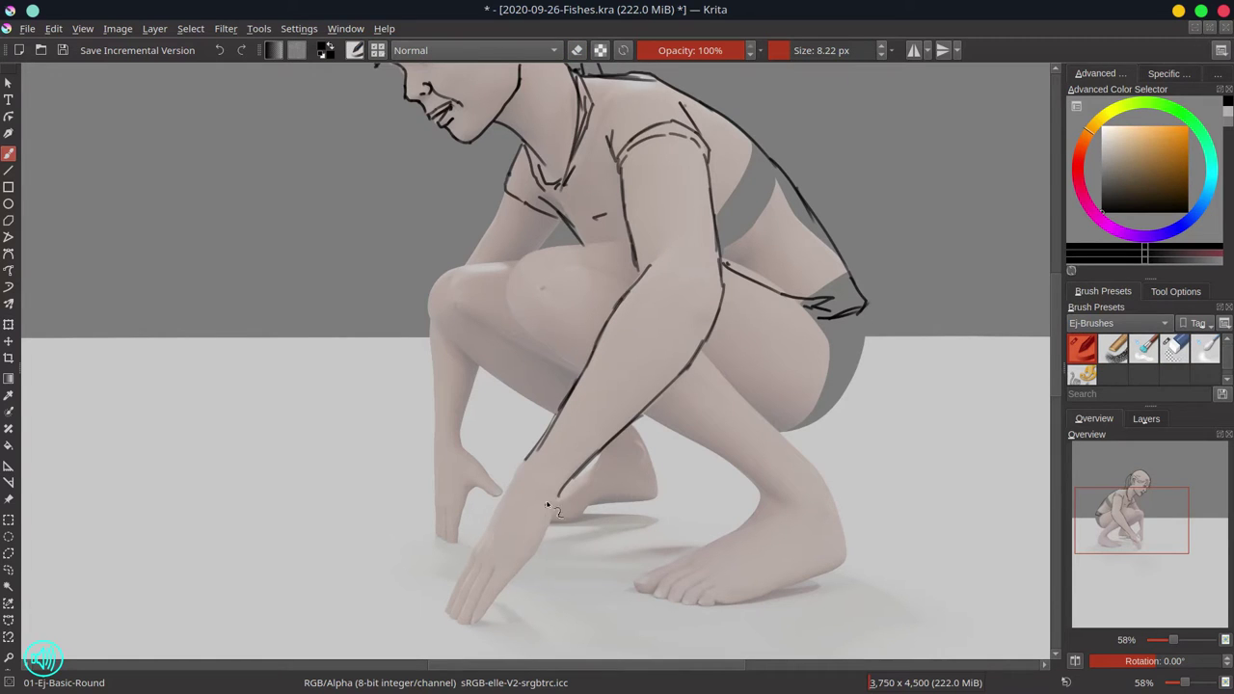
- Draw the near hand with its fingers touching the ground and connect it to the forearm at the wrist
{"action": "left_click_drag", "start_coordinate": [536, 456], "coordinate": [436, 602]}
{"action": "mouse_move", "coordinate": [480, 554]}
{"action": "left_mouse_down"}
{"action": "mouse_move", "coordinate": [453, 572]}
{"action": "mouse_move", "coordinate": [468, 621]}
{"action": "left_mouse_up"}
{"action": "key", "text": "ctrl+z"}
{"action": "key", "text": "ctrl+z"}
{"action": "key", "text": "ctrl+z"}
{"action": "mouse_move", "coordinate": [461, 571]}
{"action": "left_mouse_down"}
{"action": "mouse_move", "coordinate": [440, 606]}
{"action": "mouse_move", "coordinate": [468, 571]}
{"action": "mouse_move", "coordinate": [450, 623]}
{"action": "left_mouse_up"}
{"action": "left_click_drag", "start_coordinate": [448, 616], "coordinate": [459, 617]}
{"action": "mouse_move", "coordinate": [480, 567]}
{"action": "left_mouse_down"}
{"action": "mouse_move", "coordinate": [465, 607]}
{"action": "mouse_move", "coordinate": [446, 603]}
{"action": "mouse_move", "coordinate": [484, 594]}
{"action": "mouse_move", "coordinate": [483, 622]}
{"action": "left_mouse_up"}
{"action": "key", "text": "ctrl+z"}
{"action": "mouse_move", "coordinate": [492, 607]}
{"action": "left_mouse_down"}
{"action": "mouse_move", "coordinate": [545, 549]}
{"action": "mouse_move", "coordinate": [559, 491]}
{"action": "left_mouse_up"}
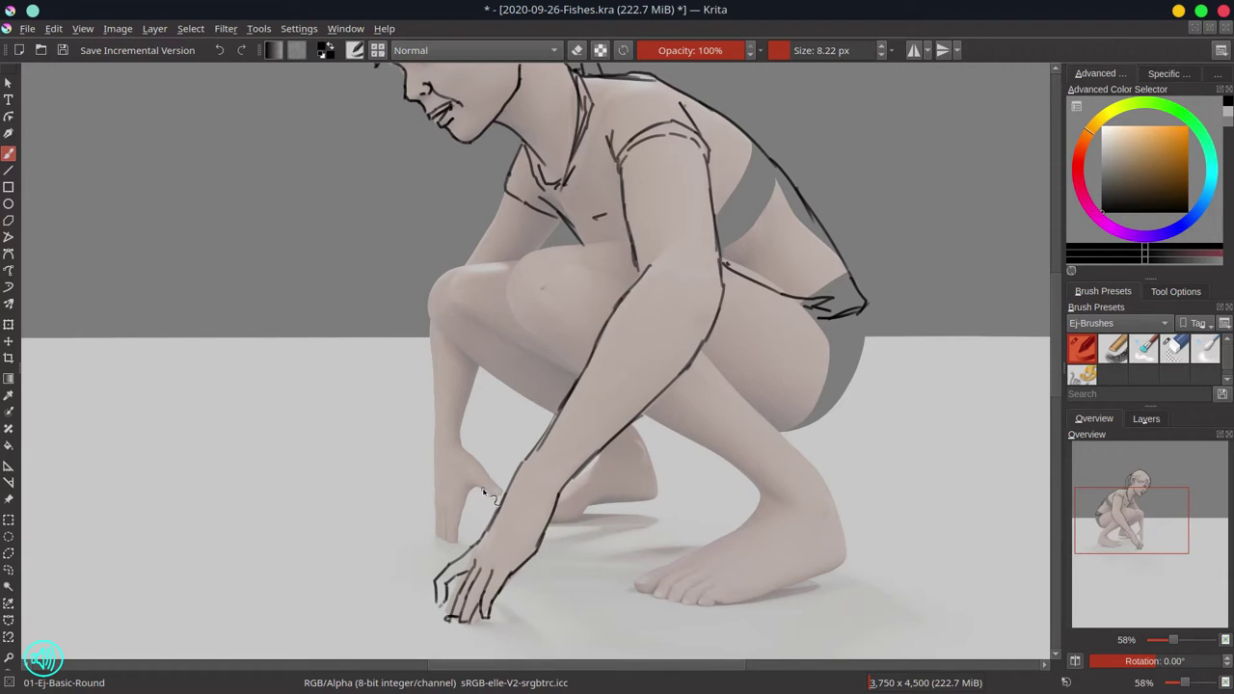
- Sketch the near knee and thigh lines, and draw the shorts' leg opening and the curve of the seat
{"action": "mouse_move", "coordinate": [509, 287]}
{"action": "left_mouse_down"}
{"action": "mouse_move", "coordinate": [522, 253]}
{"action": "mouse_move", "coordinate": [633, 248]}
{"action": "left_mouse_up"}
{"action": "left_click_drag", "start_coordinate": [711, 344], "coordinate": [800, 468]}
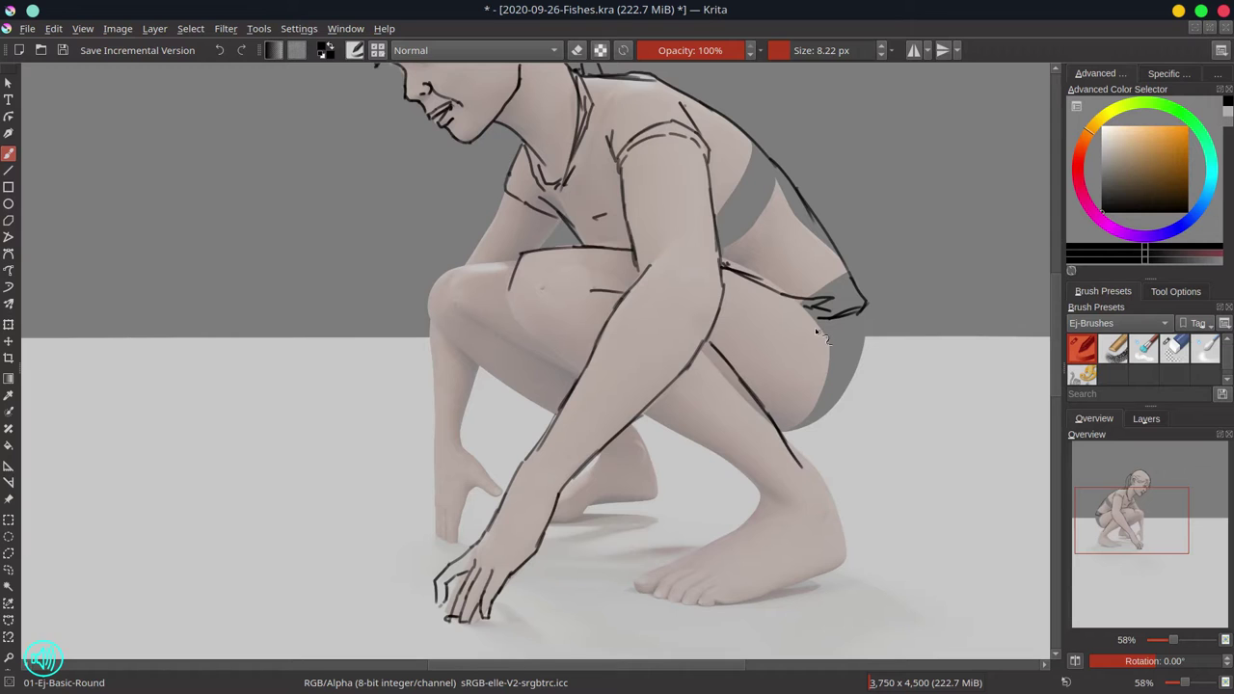
{"action": "mouse_move", "coordinate": [783, 295]}
{"action": "left_mouse_down"}
{"action": "mouse_move", "coordinate": [800, 320]}
{"action": "mouse_move", "coordinate": [777, 414]}
{"action": "left_mouse_up"}
{"action": "mouse_move", "coordinate": [800, 310]}
{"action": "left_mouse_down"}
{"action": "mouse_move", "coordinate": [789, 407]}
{"action": "mouse_move", "coordinate": [826, 422]}
{"action": "left_mouse_up"}
{"action": "mouse_move", "coordinate": [864, 311]}
{"action": "left_mouse_down"}
{"action": "mouse_move", "coordinate": [863, 361]}
{"action": "mouse_move", "coordinate": [827, 417]}
{"action": "left_mouse_up"}
- Hide the rendered reference on Layer 1 to check the line art alone, and show it again
{"action": "left_click", "coordinate": [1145, 420]}
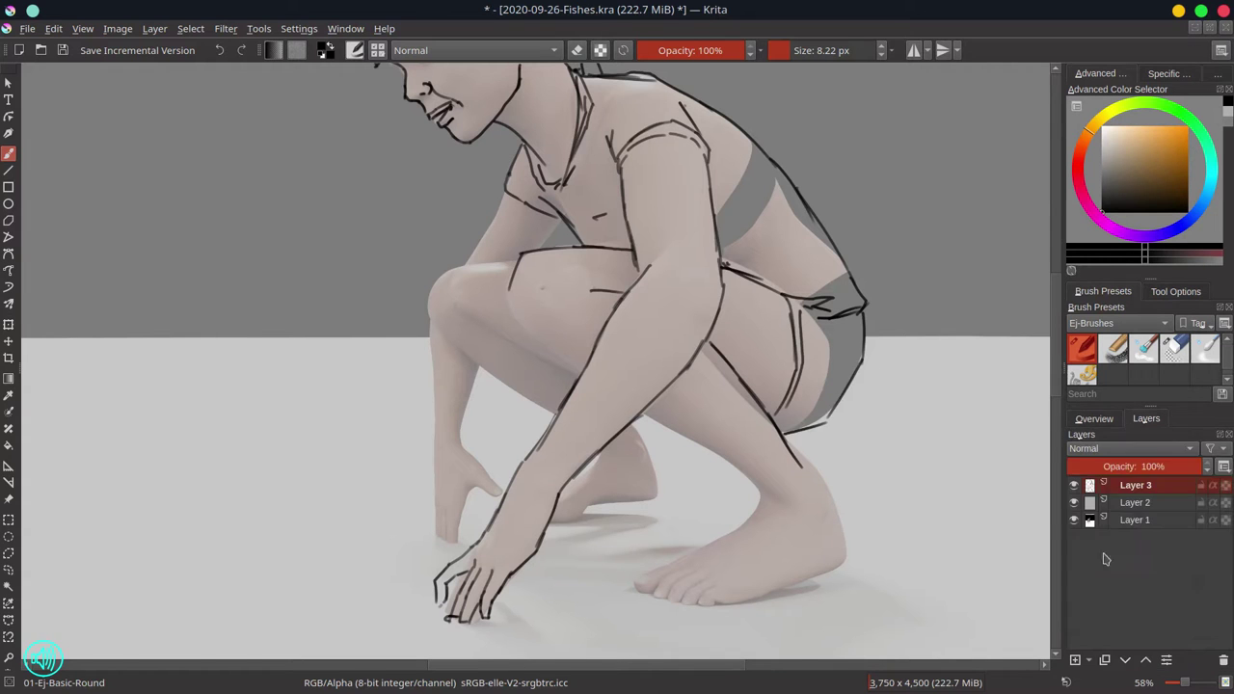
{"action": "left_click", "coordinate": [1074, 519]}
{"action": "scroll", "coordinate": [633, 342], "scroll_direction": "down", "scroll_amount": 2}
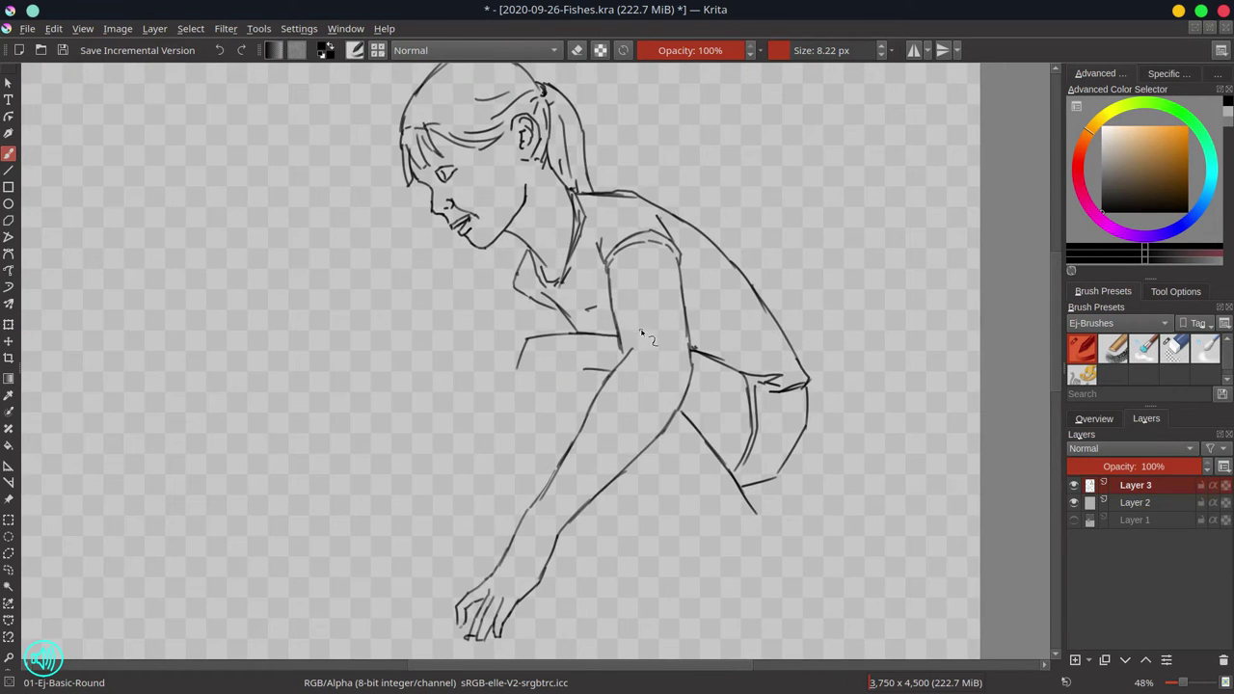
{"action": "left_click", "coordinate": [1174, 349]}
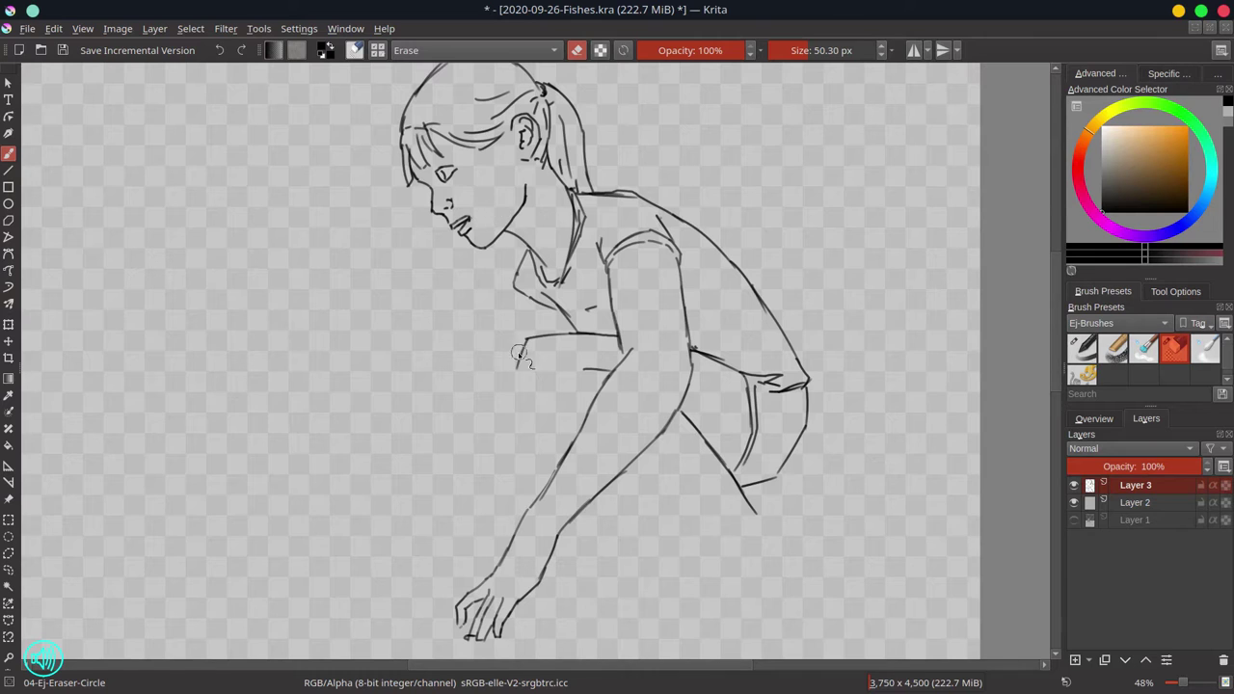
{"action": "left_click", "coordinate": [1074, 520]}
- Draw the near lower leg and the foot with its toes and heel over the rendered leg
{"action": "key", "text": "/"}
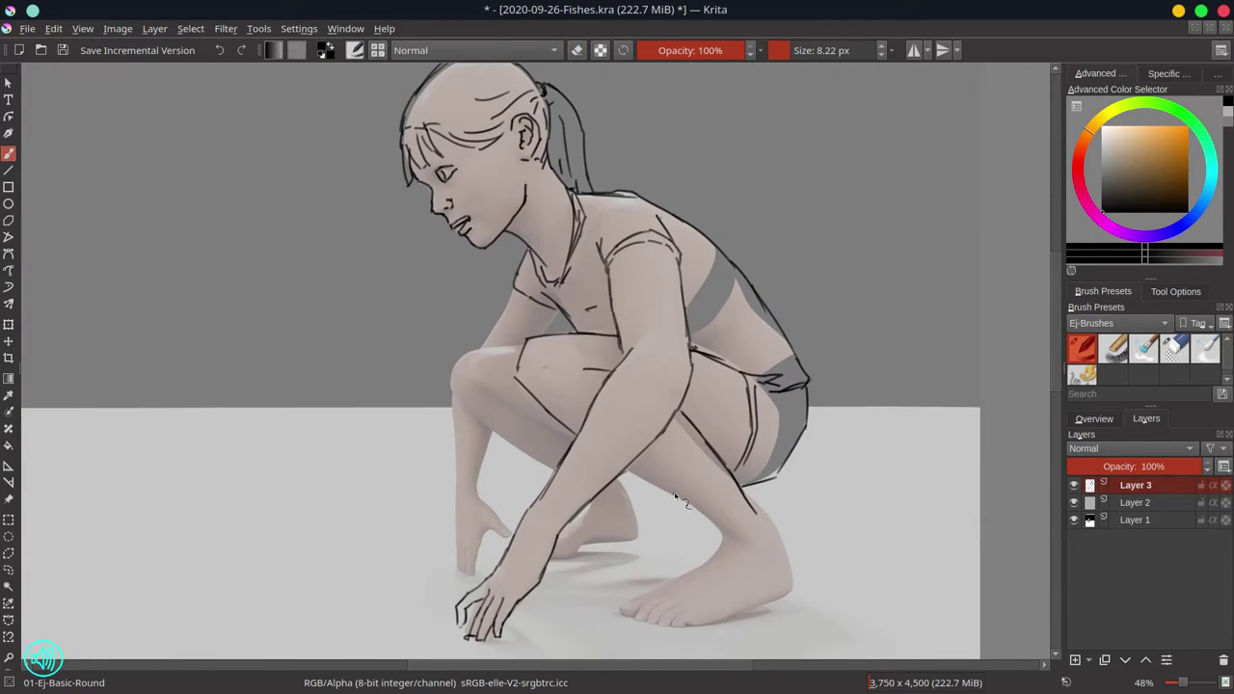
{"action": "left_click_drag", "start_coordinate": [758, 514], "coordinate": [781, 588]}
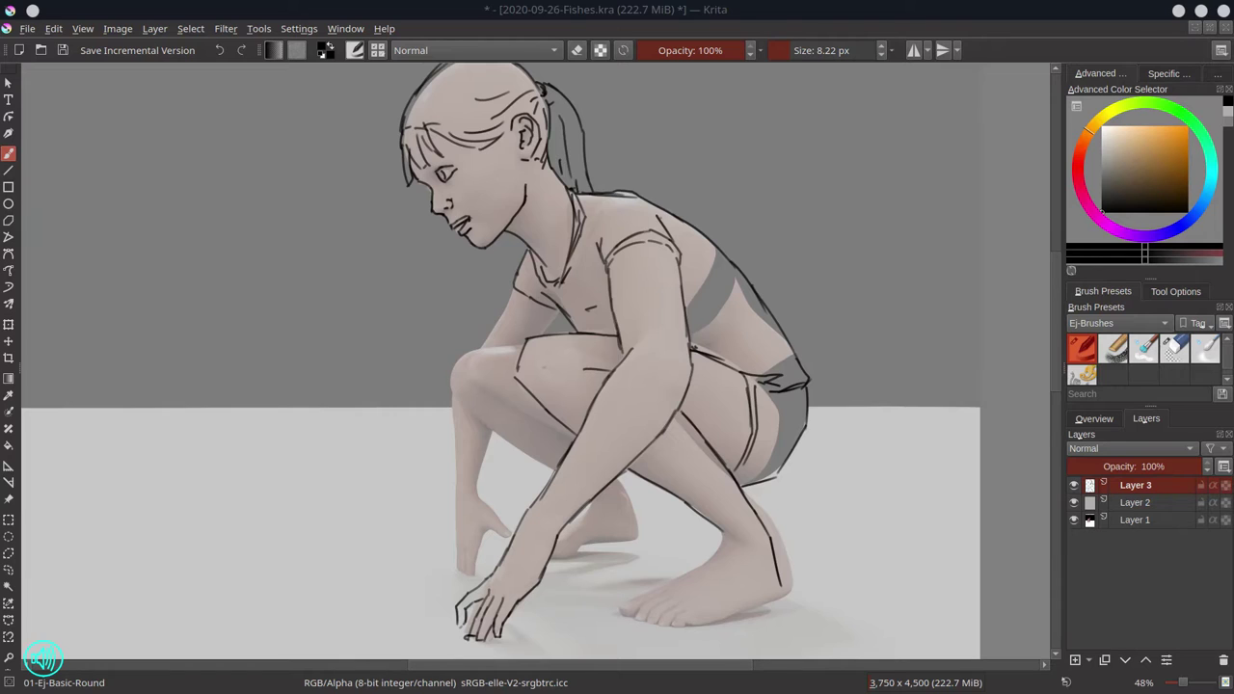
{"action": "left_click_drag", "start_coordinate": [687, 556], "coordinate": [584, 417]}
{"action": "left_click_drag", "start_coordinate": [524, 474], "coordinate": [610, 418]}
{"action": "mouse_move", "coordinate": [552, 457]}
{"action": "left_mouse_down"}
{"action": "mouse_move", "coordinate": [530, 481]}
{"action": "mouse_move", "coordinate": [542, 483]}
{"action": "left_mouse_up"}
{"action": "mouse_move", "coordinate": [569, 469]}
{"action": "left_mouse_down"}
{"action": "mouse_move", "coordinate": [553, 485]}
{"action": "mouse_move", "coordinate": [567, 485]}
{"action": "left_mouse_up"}
{"action": "left_click_drag", "start_coordinate": [579, 478], "coordinate": [689, 453]}
- Hide the rendered reference and erase the near foot and ankle lines
{"action": "left_click", "coordinate": [1174, 347]}
{"action": "left_click_drag", "start_coordinate": [668, 399], "coordinate": [677, 442]}
{"action": "key", "text": "e"}
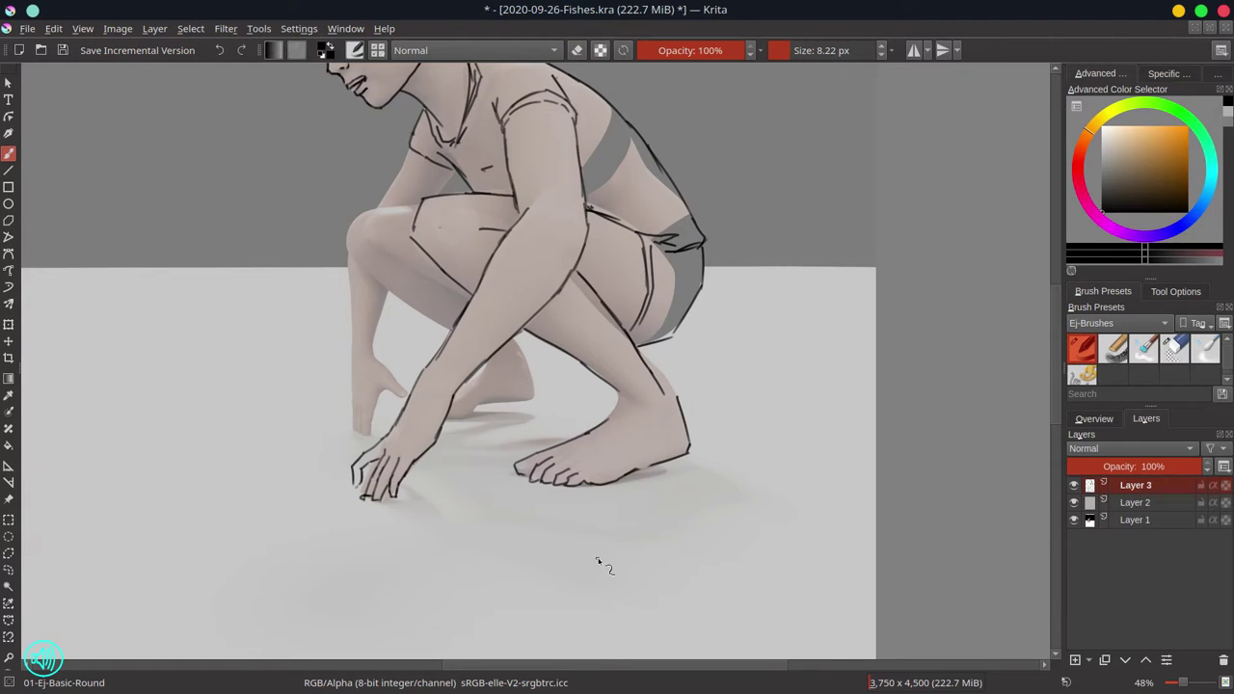
{"action": "key", "text": "e"}
{"action": "left_click", "coordinate": [1075, 519]}
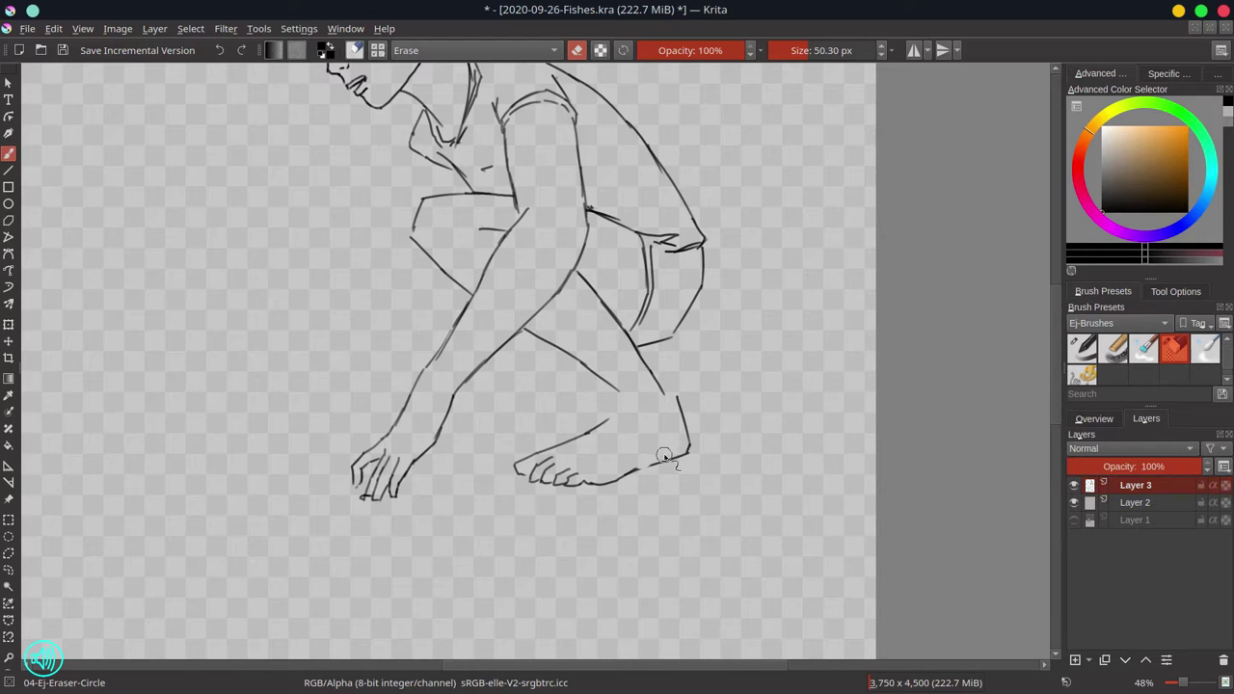
{"action": "mouse_move", "coordinate": [606, 421]}
{"action": "left_mouse_down"}
{"action": "mouse_move", "coordinate": [561, 466]}
{"action": "mouse_move", "coordinate": [601, 488]}
{"action": "mouse_move", "coordinate": [683, 406]}
{"action": "mouse_move", "coordinate": [562, 522]}
{"action": "mouse_move", "coordinate": [603, 438]}
{"action": "left_mouse_up"}
- Try longer shin, calf and heel lines for the near leg, alternating between brush and eraser
{"action": "left_click", "coordinate": [1083, 351]}
{"action": "left_click_drag", "start_coordinate": [665, 399], "coordinate": [681, 472]}
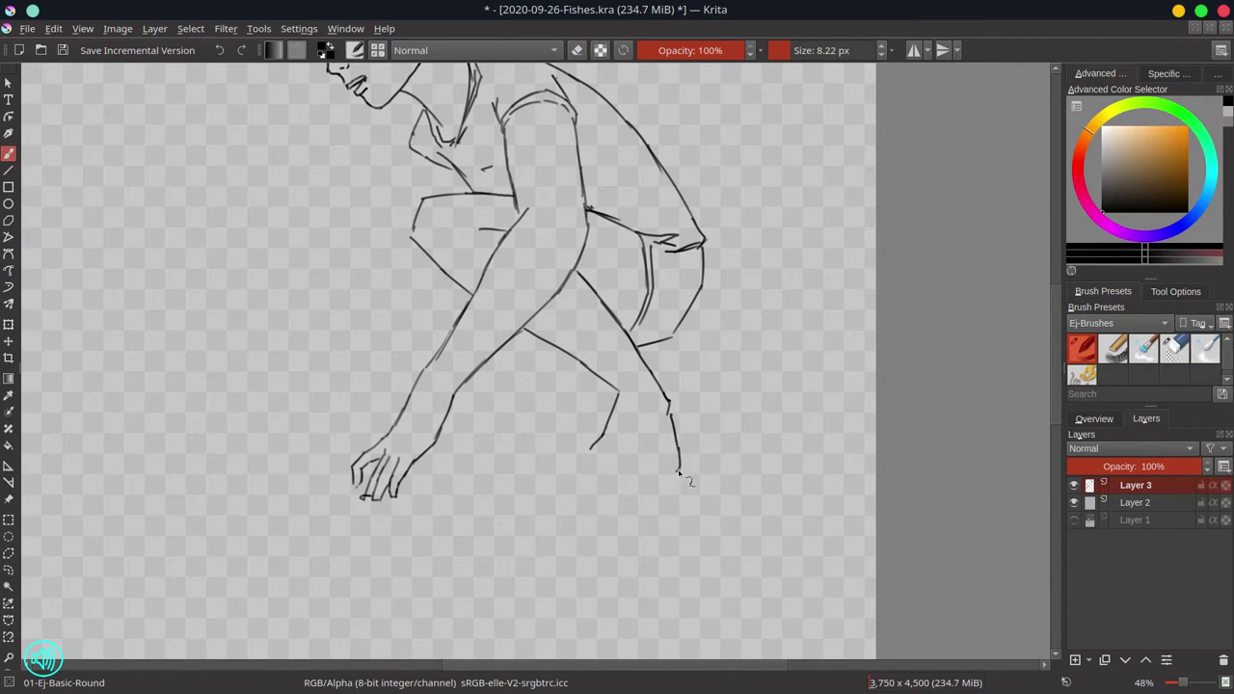
{"action": "mouse_move", "coordinate": [569, 466]}
{"action": "left_mouse_down"}
{"action": "mouse_move", "coordinate": [548, 473]}
{"action": "mouse_move", "coordinate": [585, 489]}
{"action": "mouse_move", "coordinate": [680, 468]}
{"action": "mouse_move", "coordinate": [573, 495]}
{"action": "left_mouse_up"}
{"action": "left_click", "coordinate": [1164, 341]}
{"action": "left_click", "coordinate": [1083, 349]}
{"action": "left_click_drag", "start_coordinate": [654, 479], "coordinate": [682, 467]}
{"action": "left_click", "coordinate": [1179, 351]}
{"action": "left_click_drag", "start_coordinate": [657, 376], "coordinate": [668, 411]}
{"action": "left_click_drag", "start_coordinate": [619, 387], "coordinate": [614, 405]}
{"action": "left_click", "coordinate": [1083, 349]}
{"action": "left_click_drag", "start_coordinate": [578, 361], "coordinate": [617, 399]}
- Erase the near knee, thigh underside, lower leg and heel lines from the sketch
{"action": "left_click", "coordinate": [1175, 349]}
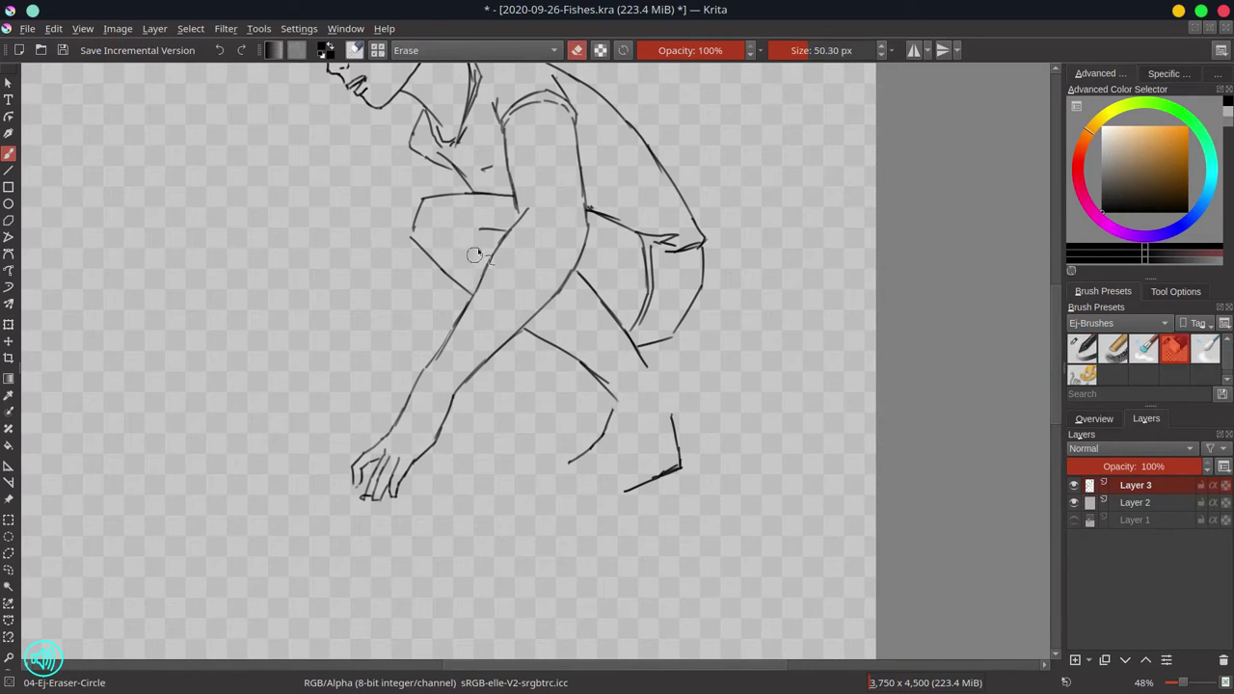
{"action": "left_click_drag", "start_coordinate": [482, 231], "coordinate": [503, 228]}
{"action": "left_click_drag", "start_coordinate": [432, 197], "coordinate": [423, 221]}
{"action": "left_click_drag", "start_coordinate": [546, 337], "coordinate": [611, 397]}
{"action": "left_click_drag", "start_coordinate": [420, 247], "coordinate": [471, 293]}
{"action": "left_click_drag", "start_coordinate": [584, 280], "coordinate": [646, 368]}
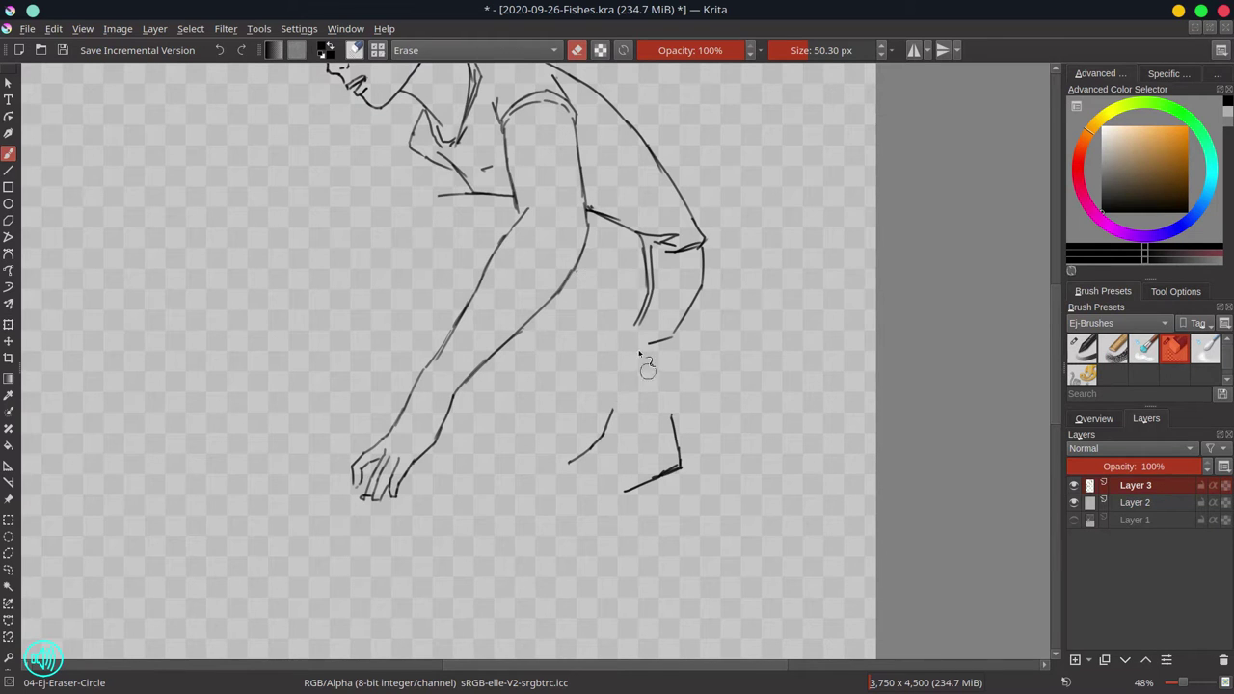
{"action": "left_click_drag", "start_coordinate": [612, 411], "coordinate": [571, 463]}
{"action": "left_click_drag", "start_coordinate": [625, 492], "coordinate": [674, 420]}
- Show the rendered reference and redraw the near knee, thigh underside and lower leg with a steeper shin
{"action": "left_click", "coordinate": [1075, 520]}
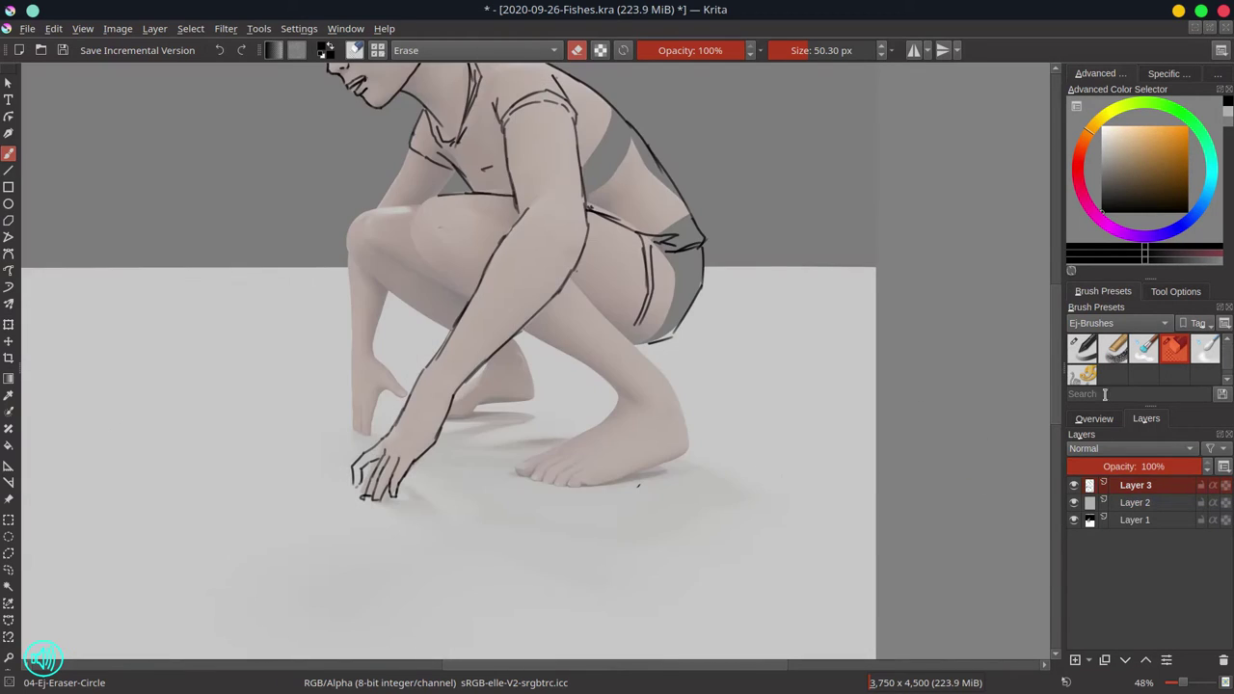
{"action": "left_click", "coordinate": [1083, 349]}
{"action": "mouse_move", "coordinate": [439, 198]}
{"action": "left_mouse_down"}
{"action": "mouse_move", "coordinate": [419, 228]}
{"action": "mouse_move", "coordinate": [426, 266]}
{"action": "mouse_move", "coordinate": [497, 311]}
{"action": "left_mouse_up"}
{"action": "left_click_drag", "start_coordinate": [521, 334], "coordinate": [590, 397]}
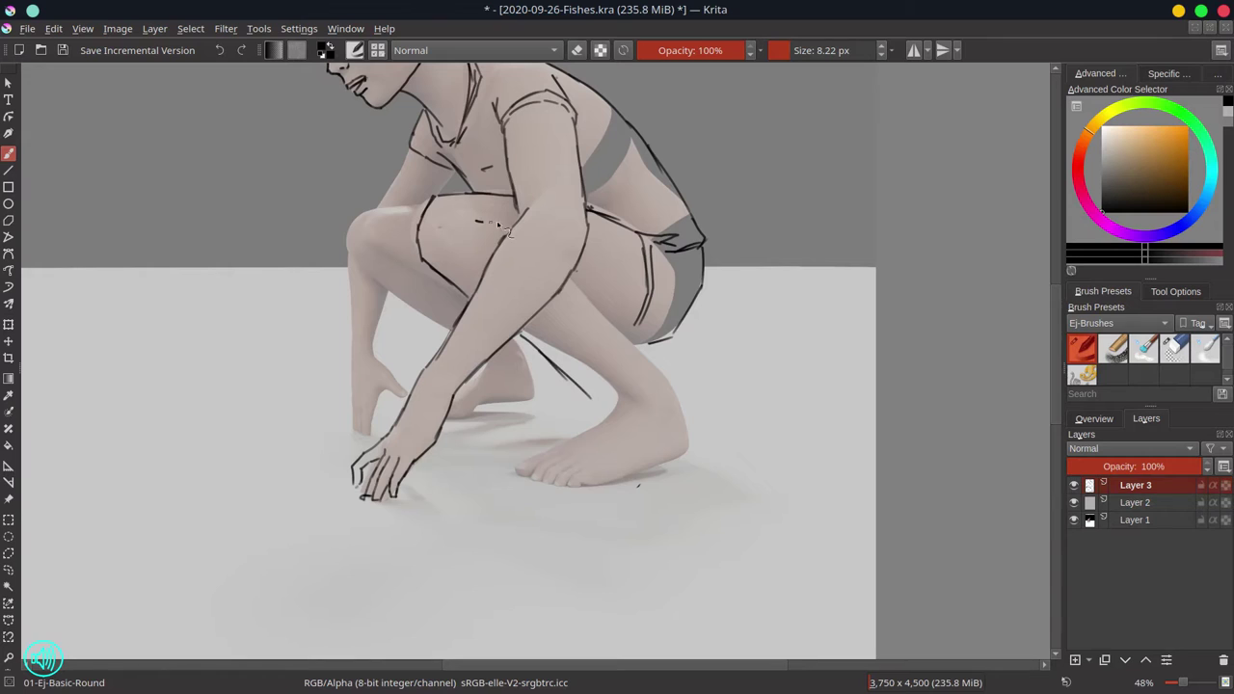
{"action": "mouse_move", "coordinate": [567, 281]}
{"action": "left_mouse_down"}
{"action": "mouse_move", "coordinate": [617, 349]}
{"action": "mouse_move", "coordinate": [663, 468]}
{"action": "left_mouse_up"}
{"action": "mouse_move", "coordinate": [590, 397]}
{"action": "left_mouse_down"}
{"action": "mouse_move", "coordinate": [520, 479]}
{"action": "mouse_move", "coordinate": [553, 486]}
{"action": "mouse_move", "coordinate": [593, 422]}
{"action": "left_mouse_up"}
- Check the new leg with the reference hidden, and erase the surplus end of the calf line at the ankle
{"action": "left_click", "coordinate": [1074, 521]}
{"action": "left_click", "coordinate": [1074, 521]}
{"action": "left_click", "coordinate": [1174, 348]}
{"action": "left_click_drag", "start_coordinate": [658, 432], "coordinate": [661, 468]}
{"action": "key", "text": "slash"}
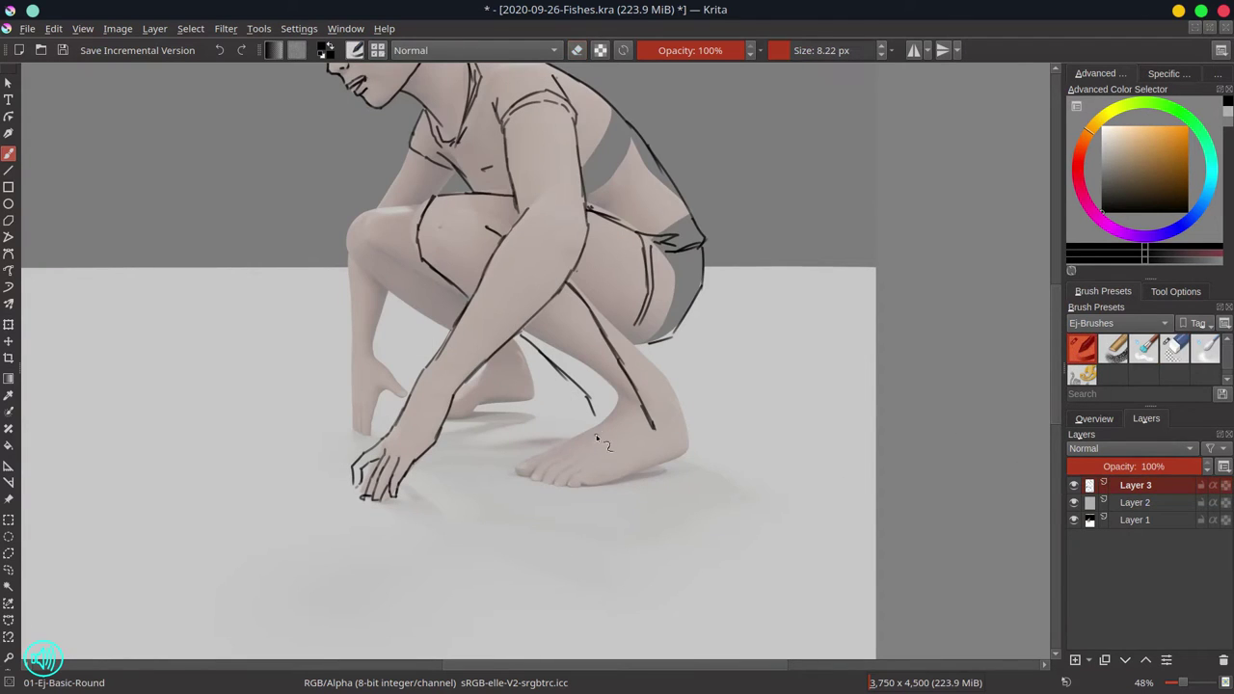
- Draw the near foot's toes, sole, heel and instep, joining them to the lower leg
{"action": "mouse_move", "coordinate": [548, 449]}
{"action": "left_mouse_down"}
{"action": "mouse_move", "coordinate": [517, 474]}
{"action": "mouse_move", "coordinate": [583, 483]}
{"action": "mouse_move", "coordinate": [579, 523]}
{"action": "mouse_move", "coordinate": [659, 475]}
{"action": "left_mouse_up"}
{"action": "left_click", "coordinate": [8, 341]}
{"action": "key", "text": "b"}
{"action": "left_click_drag", "start_coordinate": [559, 489], "coordinate": [644, 482]}
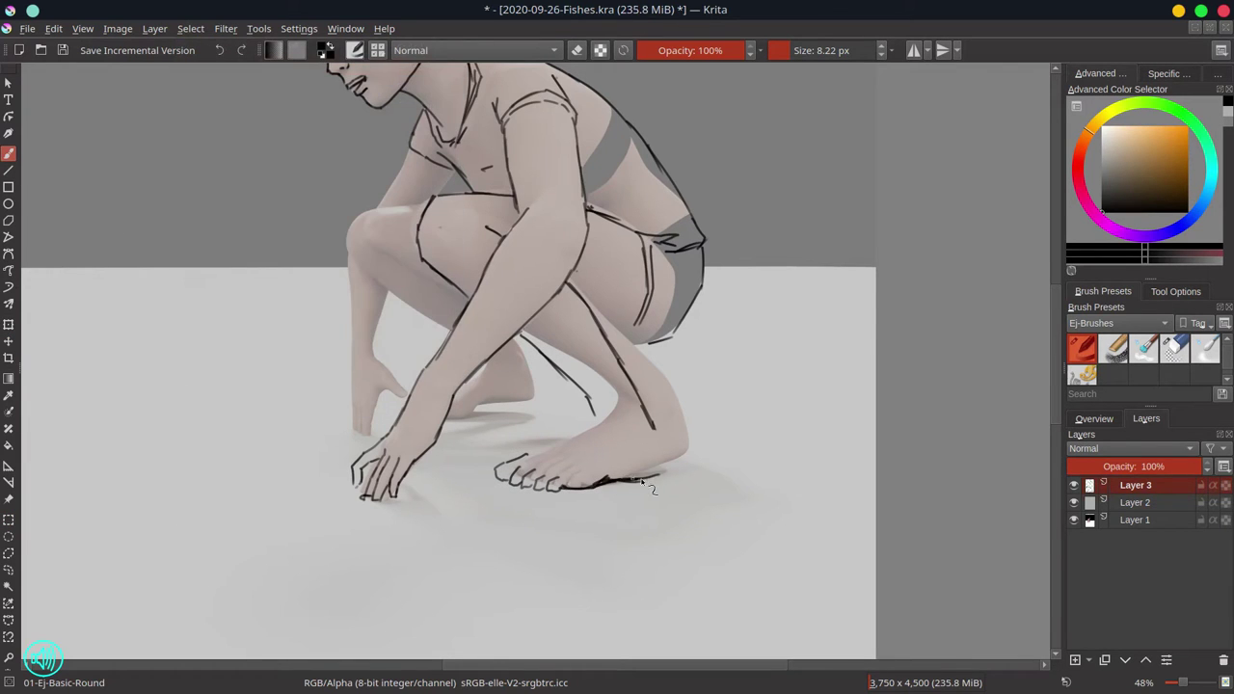
{"action": "left_click_drag", "start_coordinate": [657, 430], "coordinate": [664, 470]}
{"action": "left_click_drag", "start_coordinate": [526, 455], "coordinate": [593, 426]}
- View the whole figure's line art with the rendered reference hidden, and bring the reference back
{"action": "key", "text": "slash"}
{"action": "left_click", "coordinate": [1074, 520]}
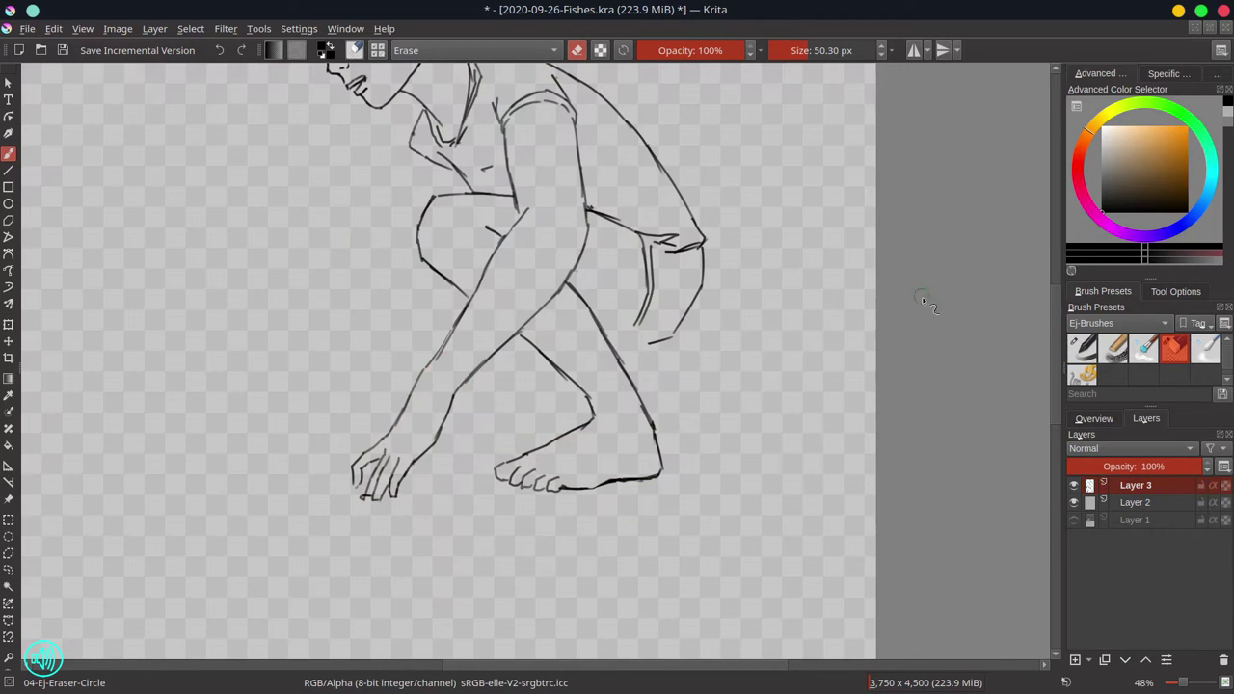
{"action": "scroll", "coordinate": [731, 389], "scroll_direction": "up", "scroll_amount": 2}
{"action": "scroll", "coordinate": [729, 410], "scroll_direction": "down", "scroll_amount": 1}
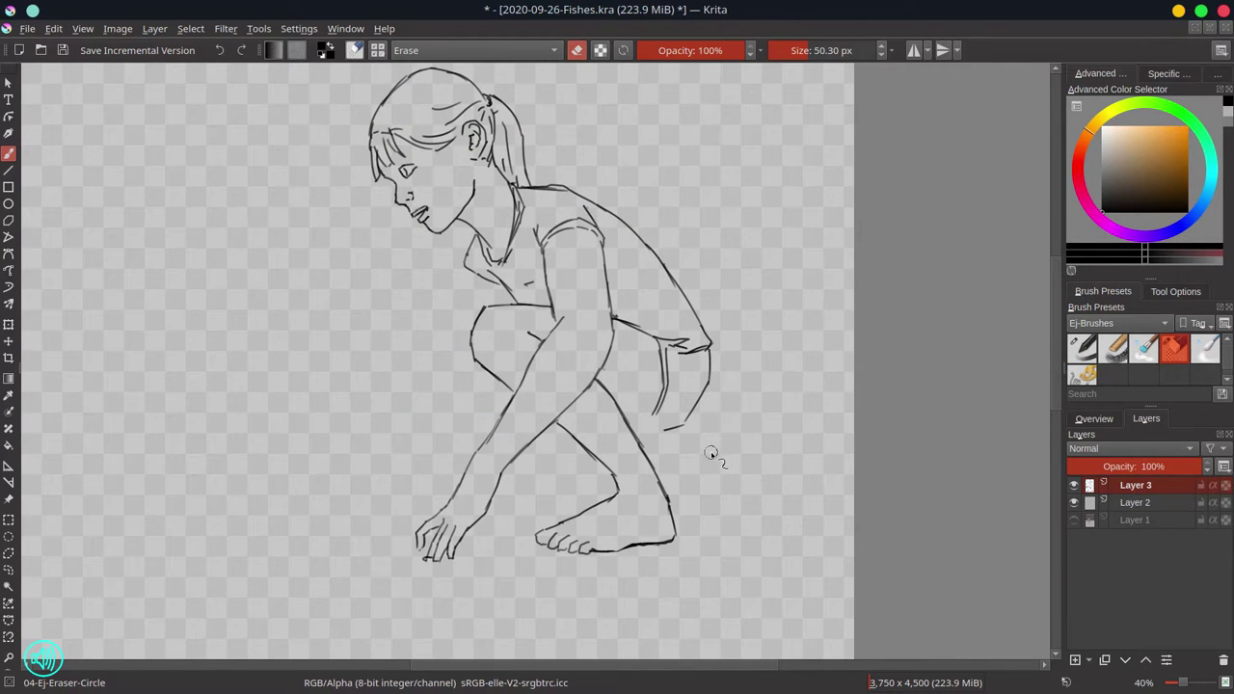
{"action": "left_click", "coordinate": [1074, 520]}
- Close the lower edge of the shorts, and outline the far knee and its shin down to the forearm
{"action": "key", "text": "slash"}
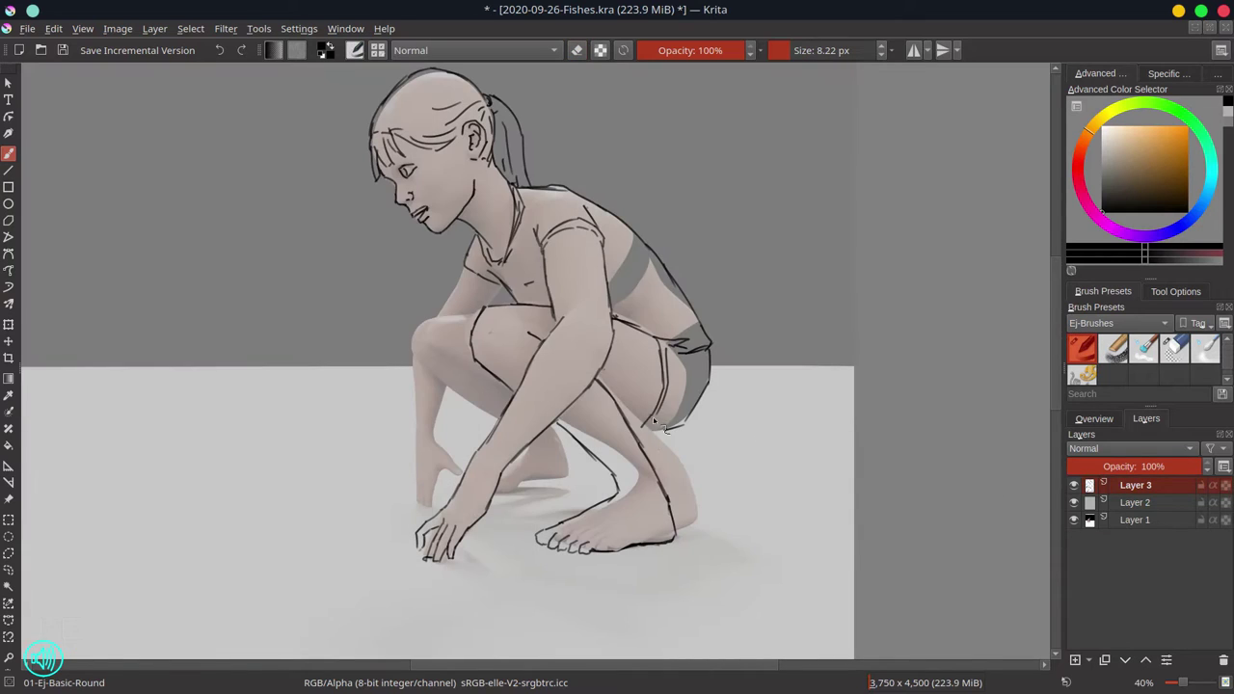
{"action": "left_click_drag", "start_coordinate": [671, 425], "coordinate": [641, 430]}
{"action": "left_click_drag", "start_coordinate": [419, 325], "coordinate": [484, 321]}
{"action": "left_click_drag", "start_coordinate": [432, 376], "coordinate": [498, 429]}
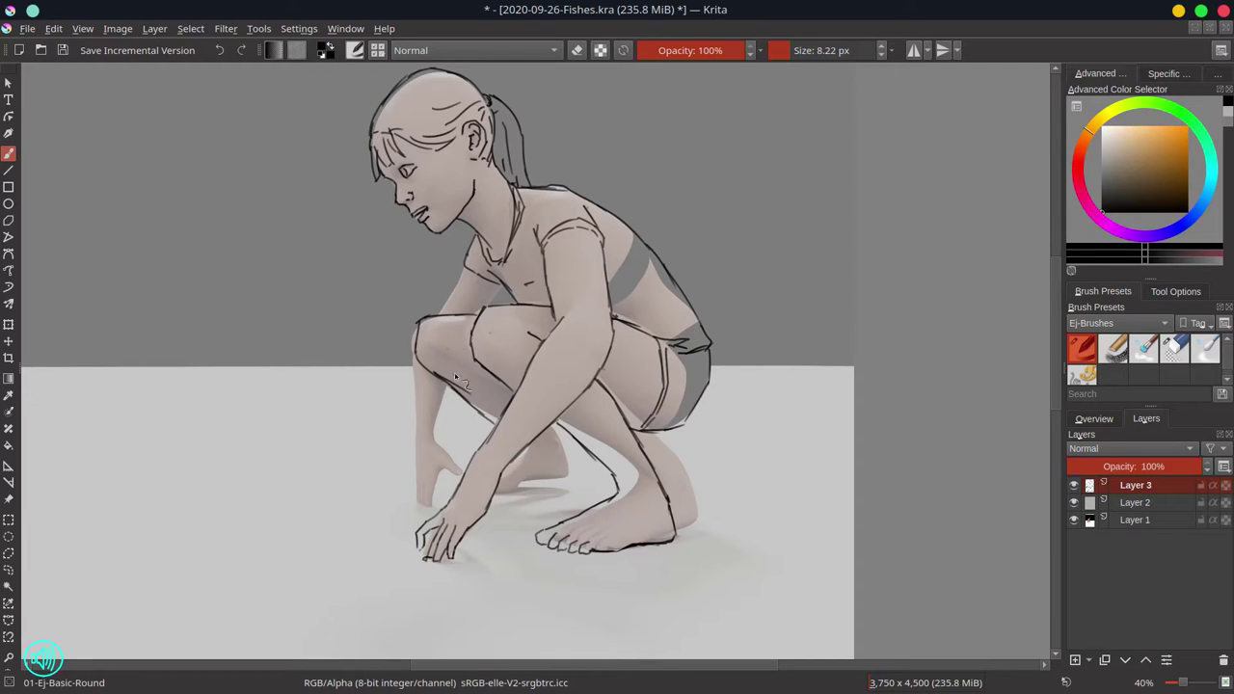
{"action": "scroll", "coordinate": [461, 382], "scroll_direction": "up", "scroll_amount": 2}
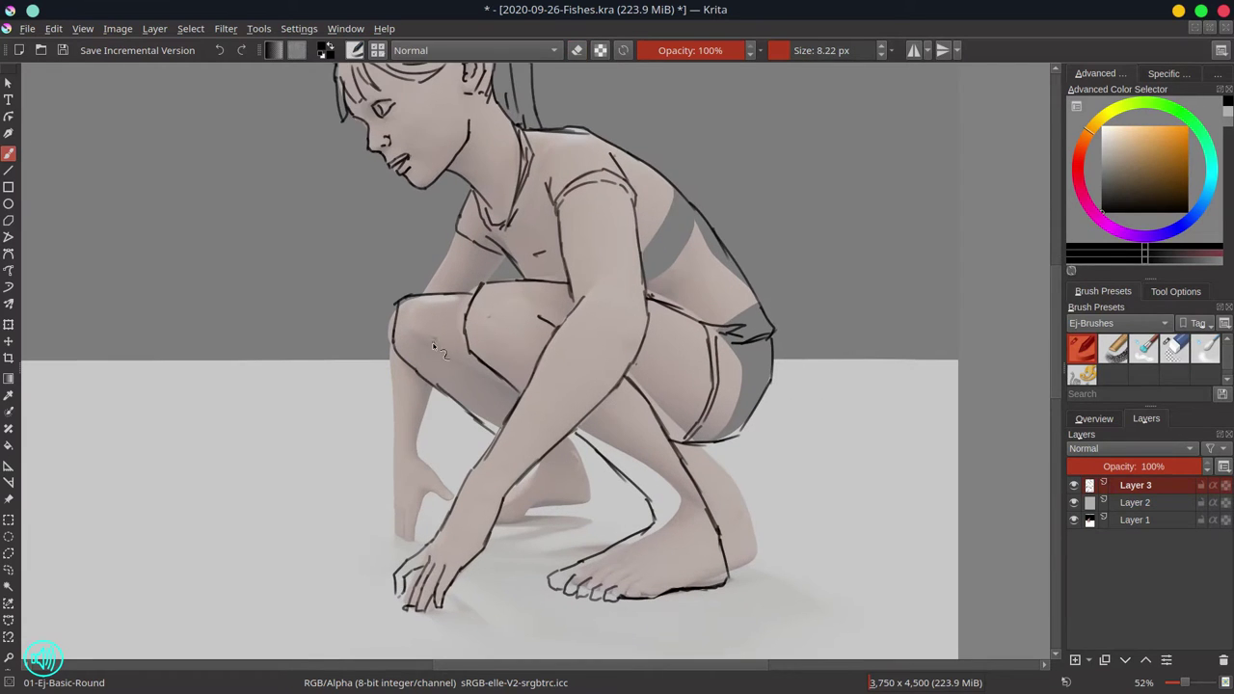
{"action": "mouse_move", "coordinate": [423, 344]}
{"action": "left_mouse_down"}
{"action": "mouse_move", "coordinate": [461, 341]}
{"action": "mouse_move", "coordinate": [519, 393]}
{"action": "mouse_move", "coordinate": [467, 343]}
{"action": "mouse_move", "coordinate": [399, 310]}
{"action": "mouse_move", "coordinate": [470, 348]}
{"action": "left_mouse_up"}
- Compare the far leg's line art with the rendered reference by toggling Layer 1's visibility
{"action": "key", "text": "slash"}
{"action": "key", "text": "/"}
{"action": "key", "text": "slash"}
{"action": "left_click", "coordinate": [1075, 520]}
{"action": "key", "text": "slash"}
{"action": "left_click", "coordinate": [1074, 521]}
{"action": "left_click", "coordinate": [1074, 521]}
- Draw the far foot's sole and heel behind the near forearm, following the rendered reference
{"action": "left_click_drag", "start_coordinate": [526, 470], "coordinate": [569, 479]}
{"action": "key", "text": "slash"}
{"action": "key", "text": "slash"}
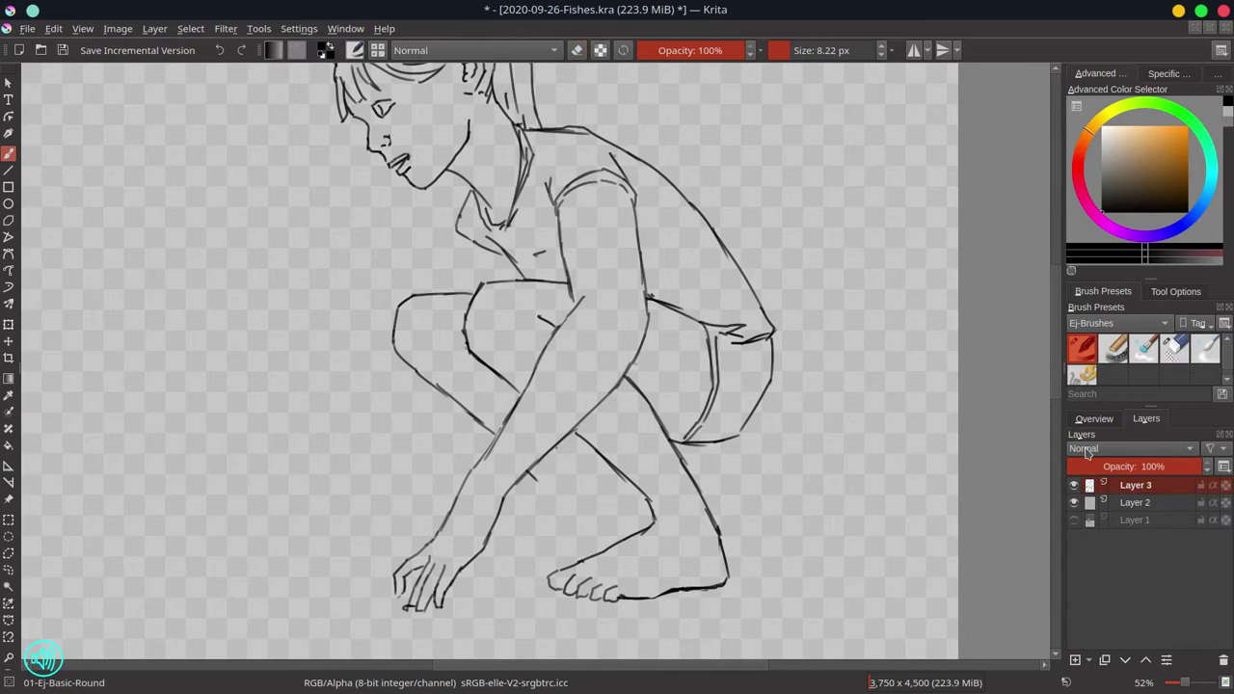
{"action": "left_click", "coordinate": [1074, 519]}
{"action": "left_click_drag", "start_coordinate": [503, 522], "coordinate": [600, 497]}
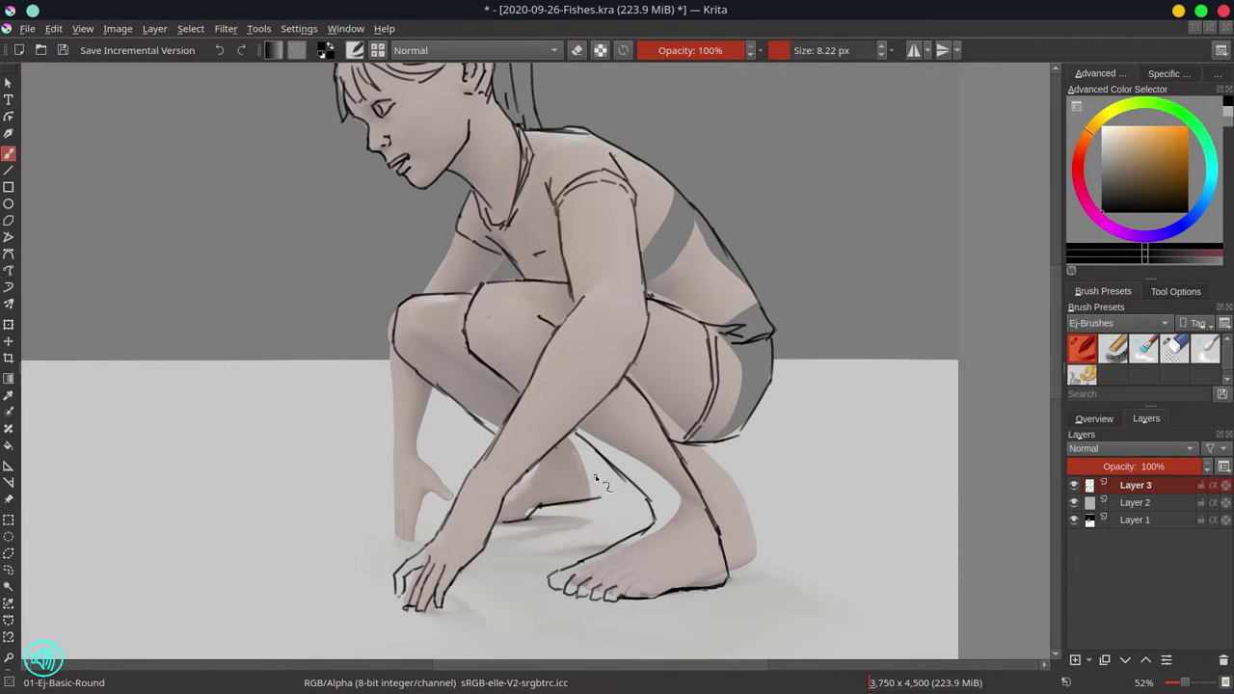
- Hide the rendered reference and enclose the far foot's lines in a polygonal selection
{"action": "left_click", "coordinate": [1074, 520]}
{"action": "left_click", "coordinate": [8, 553]}
{"action": "left_click", "coordinate": [522, 538]}
{"action": "left_click", "coordinate": [504, 522]}
{"action": "left_click", "coordinate": [518, 499]}
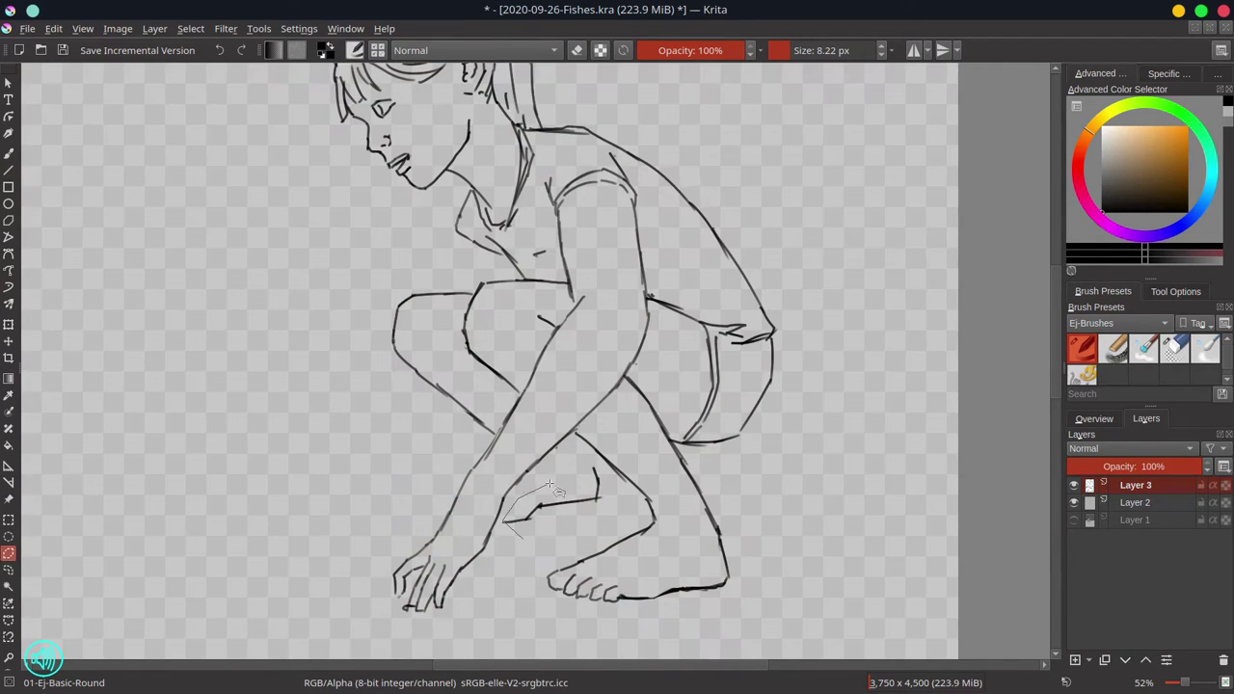
{"action": "left_click", "coordinate": [585, 462]}
{"action": "left_click", "coordinate": [601, 465]}
{"action": "left_click", "coordinate": [617, 490]}
{"action": "left_click", "coordinate": [523, 538]}
- Transform the selected far foot lines by rotating the sole towards horizontal and shifting them towards the hand, and deselect
{"action": "key", "text": "ctrl+t"}
{"action": "left_click_drag", "start_coordinate": [694, 553], "coordinate": [683, 570]}
{"action": "left_click_drag", "start_coordinate": [587, 496], "coordinate": [566, 506]}
{"action": "key", "text": "Return"}
{"action": "left_click", "coordinate": [8, 154]}
{"action": "key", "text": "slash"}
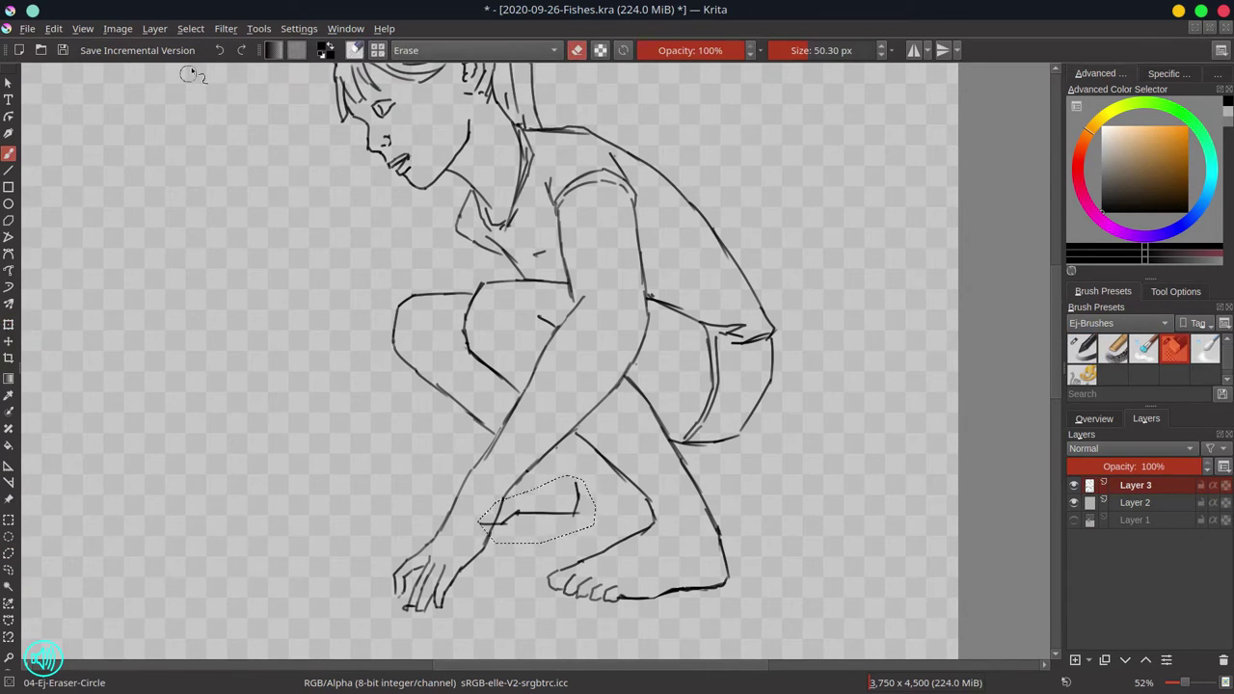
{"action": "left_click", "coordinate": [191, 29]}
{"action": "left_click", "coordinate": [203, 69]}
- Connect the far foot to its lower leg, refine the heel and sole, and clean up lines crossing the forearm
{"action": "key", "text": "slash"}
{"action": "mouse_move", "coordinate": [557, 447]}
{"action": "left_mouse_down"}
{"action": "mouse_move", "coordinate": [582, 513]}
{"action": "mouse_move", "coordinate": [567, 501]}
{"action": "left_mouse_up"}
{"action": "key", "text": "ctrl+z"}
{"action": "key", "text": "slash"}
{"action": "left_click_drag", "start_coordinate": [503, 537], "coordinate": [582, 512]}
{"action": "key", "text": "slash"}
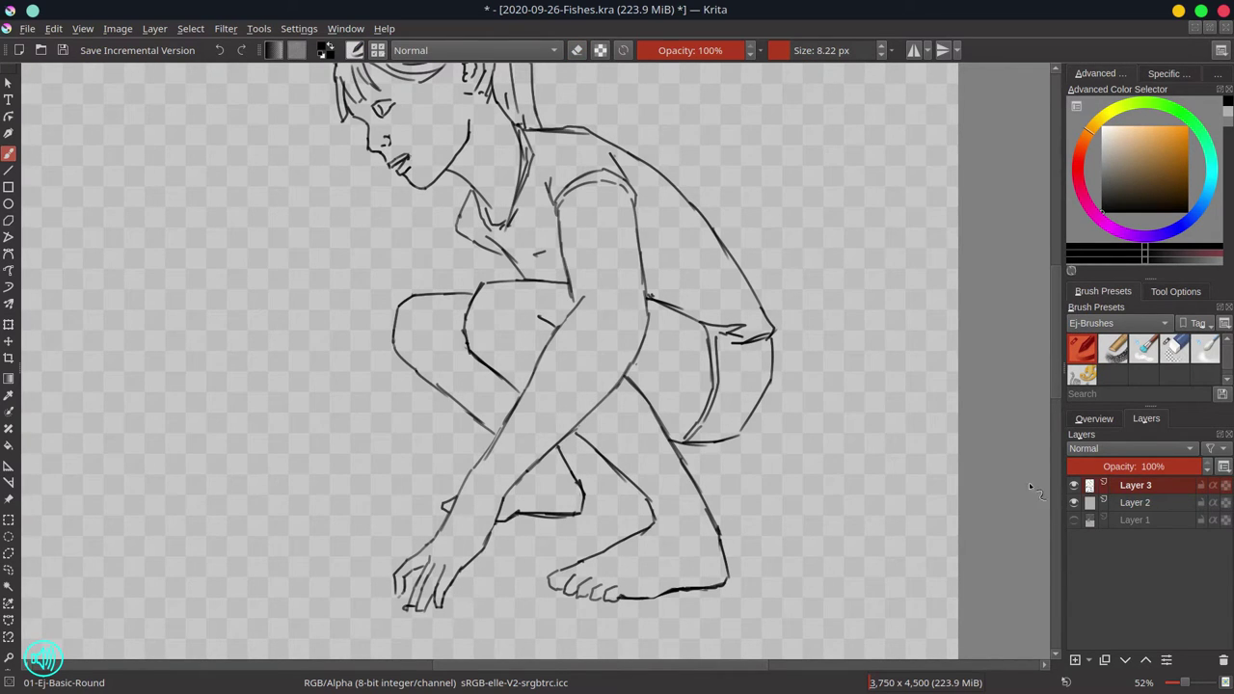
- Show the rendered reference, and erase and redraw the upper contour of the near knee
{"action": "left_click", "coordinate": [1074, 519]}
{"action": "key", "text": "e"}
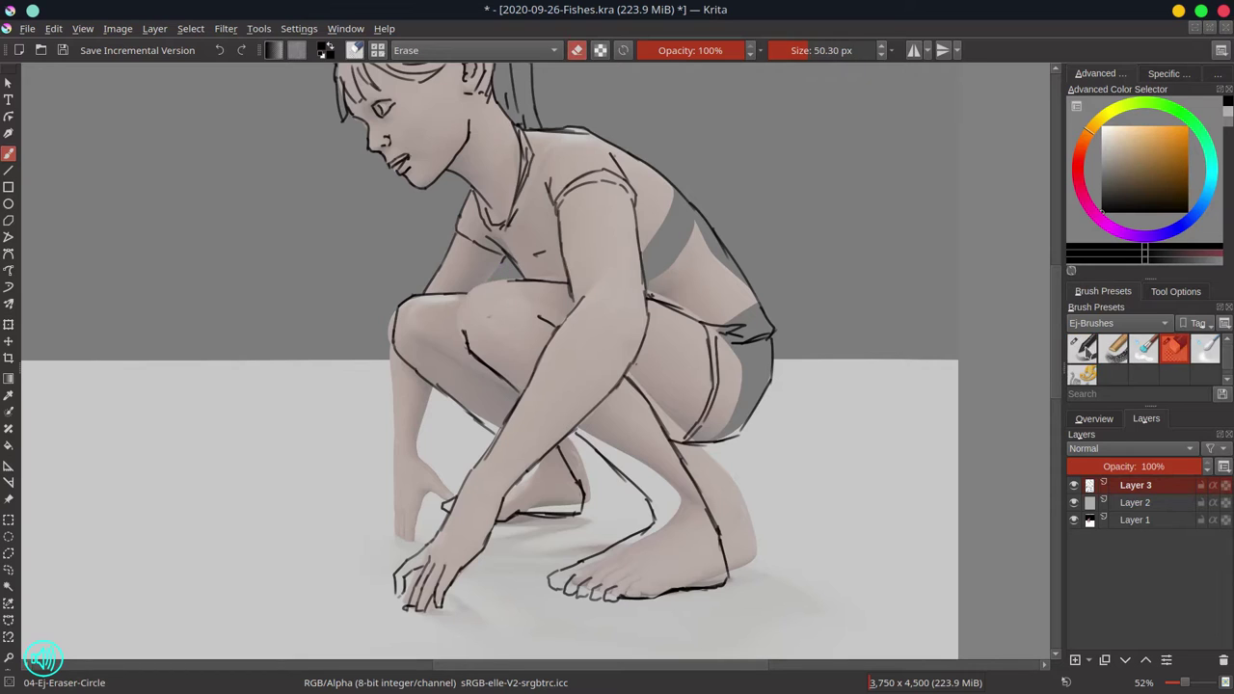
{"action": "key", "text": "e"}
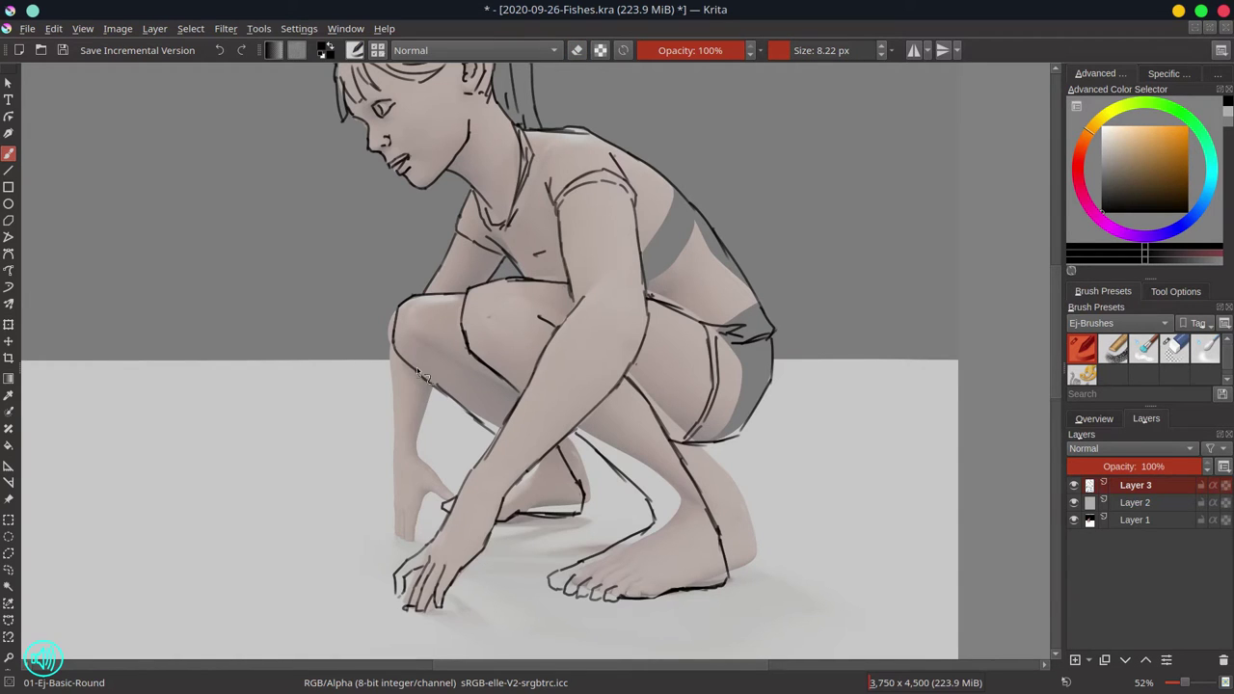
- Outline the far forearm, wrist and fingers behind the knee following the rendered reference, and clean up stray lines at the hand
{"action": "mouse_move", "coordinate": [391, 364]}
{"action": "left_mouse_down"}
{"action": "mouse_move", "coordinate": [421, 420]}
{"action": "mouse_move", "coordinate": [395, 435]}
{"action": "left_mouse_up"}
{"action": "mouse_move", "coordinate": [416, 392]}
{"action": "left_mouse_down"}
{"action": "mouse_move", "coordinate": [416, 458]}
{"action": "mouse_move", "coordinate": [470, 506]}
{"action": "left_mouse_up"}
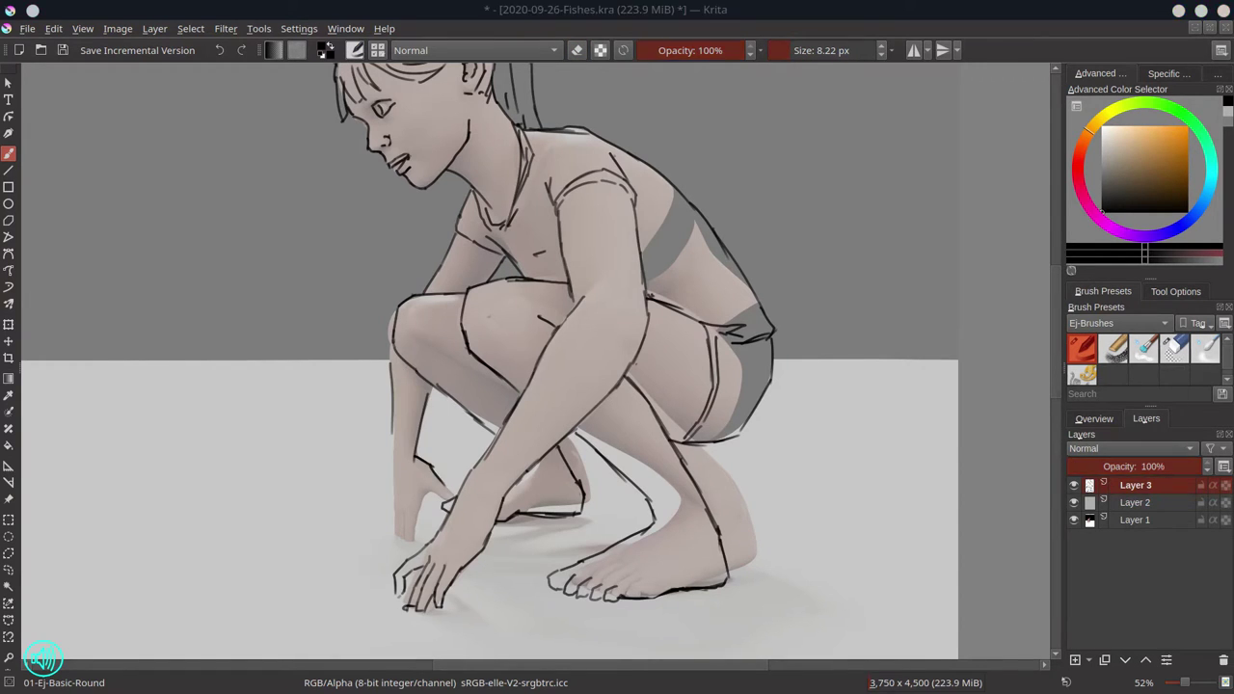
{"action": "mouse_move", "coordinate": [391, 436]}
{"action": "left_mouse_down"}
{"action": "mouse_move", "coordinate": [389, 540]}
{"action": "mouse_move", "coordinate": [398, 531]}
{"action": "left_mouse_up"}
{"action": "mouse_move", "coordinate": [398, 530]}
{"action": "left_mouse_down"}
{"action": "mouse_move", "coordinate": [416, 508]}
{"action": "mouse_move", "coordinate": [455, 498]}
{"action": "mouse_move", "coordinate": [411, 545]}
{"action": "left_mouse_up"}
{"action": "left_click", "coordinate": [1175, 349]}
{"action": "left_click", "coordinate": [1081, 349]}
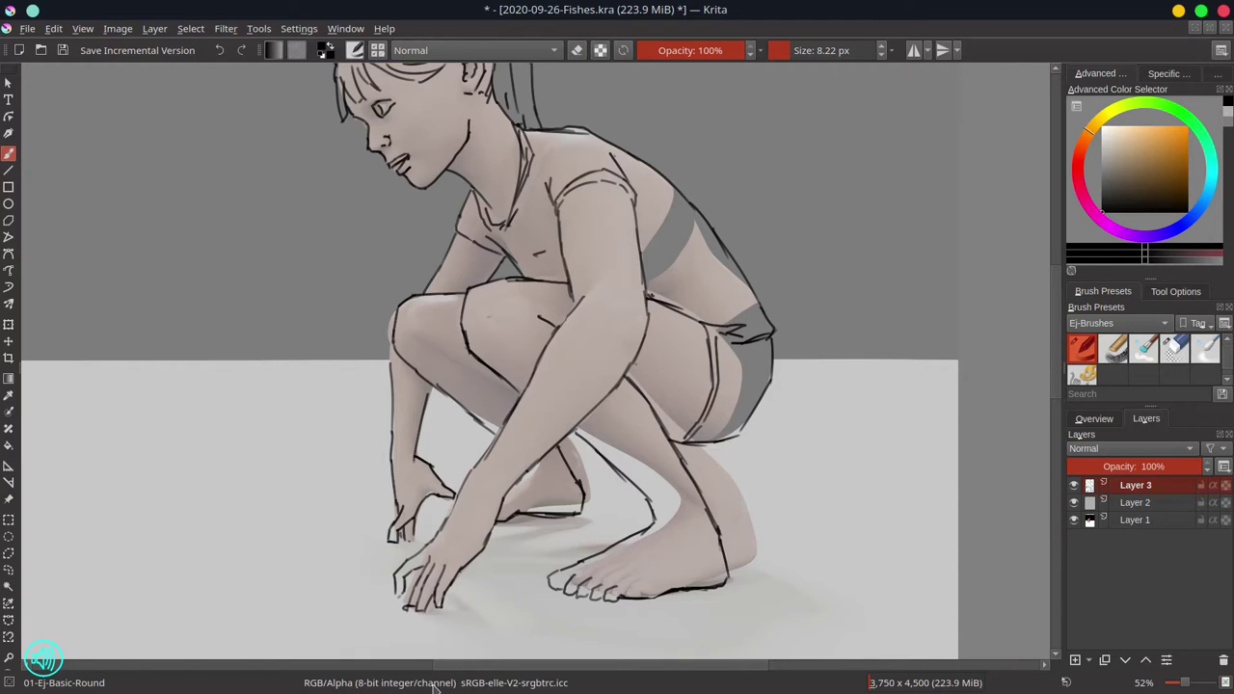
{"action": "left_click", "coordinate": [1174, 349]}
{"action": "left_click_drag", "start_coordinate": [460, 489], "coordinate": [450, 495]}
- Enclose the far forearm and hand lines in a selection, shift them slightly towards the body, deselect, and touch up the near hand's line
{"action": "left_click", "coordinate": [8, 553]}
{"action": "mouse_move", "coordinate": [358, 366]}
{"action": "left_mouse_down"}
{"action": "mouse_move", "coordinate": [422, 390]}
{"action": "mouse_move", "coordinate": [377, 555]}
{"action": "mouse_move", "coordinate": [358, 369]}
{"action": "left_mouse_up"}
{"action": "key", "text": "t"}
{"action": "left_click_drag", "start_coordinate": [221, 387], "coordinate": [234, 389]}
{"action": "key", "text": "b"}
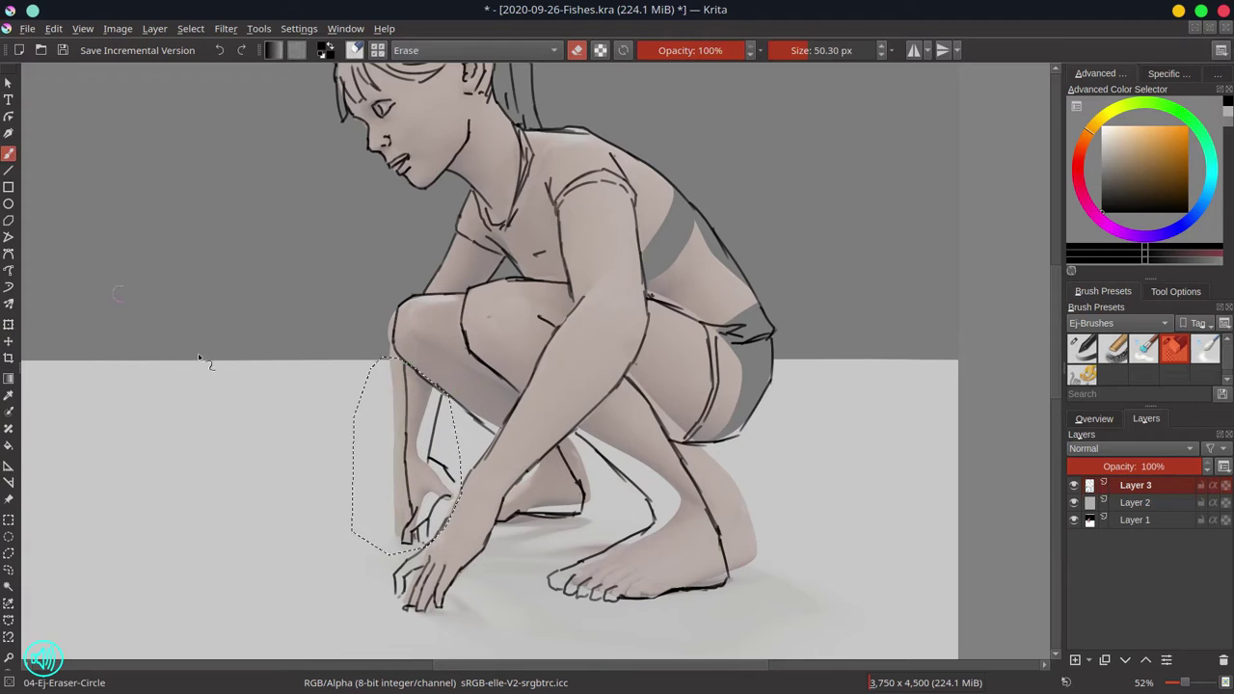
{"action": "key", "text": "ctrl+shift+a"}
{"action": "key", "text": "/"}
{"action": "left_click_drag", "start_coordinate": [466, 493], "coordinate": [428, 541]}
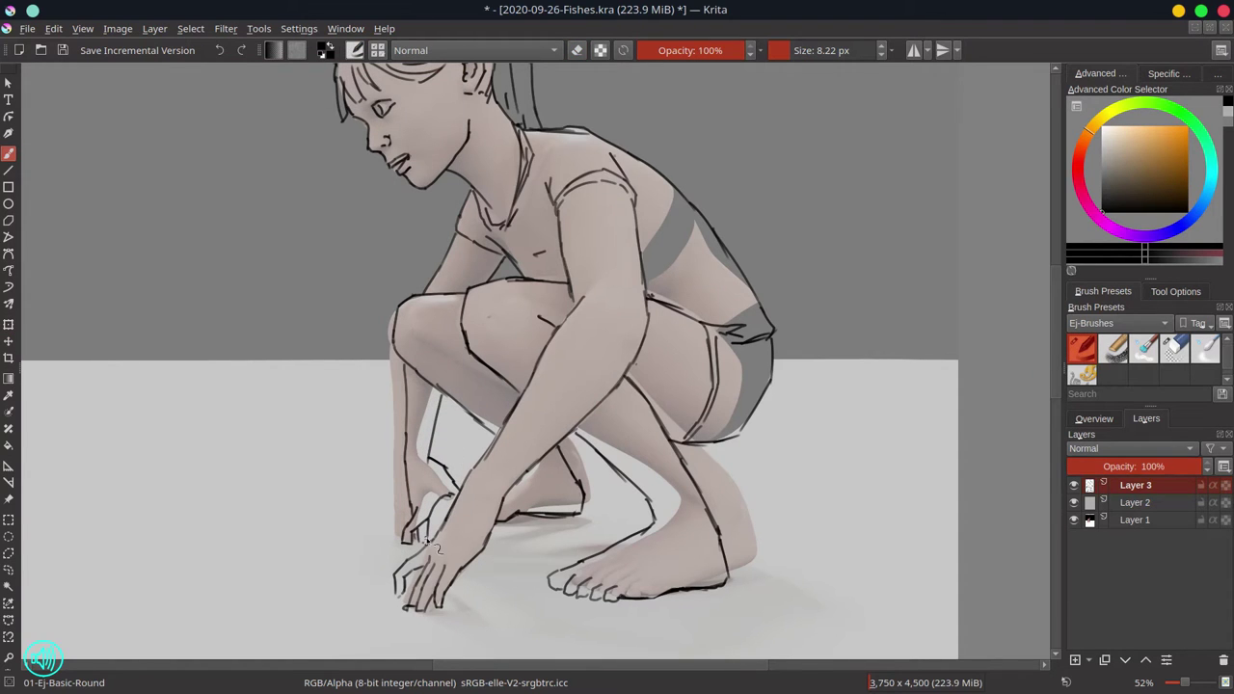
- Hide the rendered reference on Layer 1, then erase the girl's mouth and redraw the lips in profile
{"action": "left_click", "coordinate": [1074, 522]}
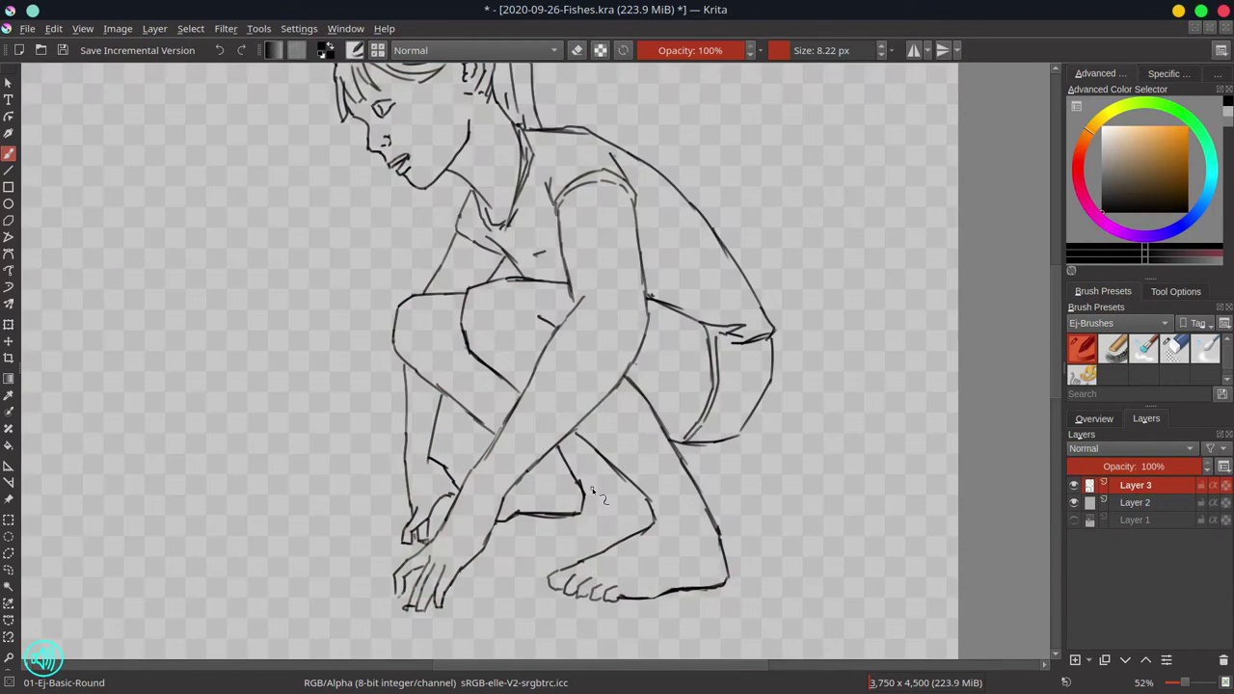
{"action": "key", "text": "/"}
{"action": "key", "text": "/"}
{"action": "key", "text": "/"}
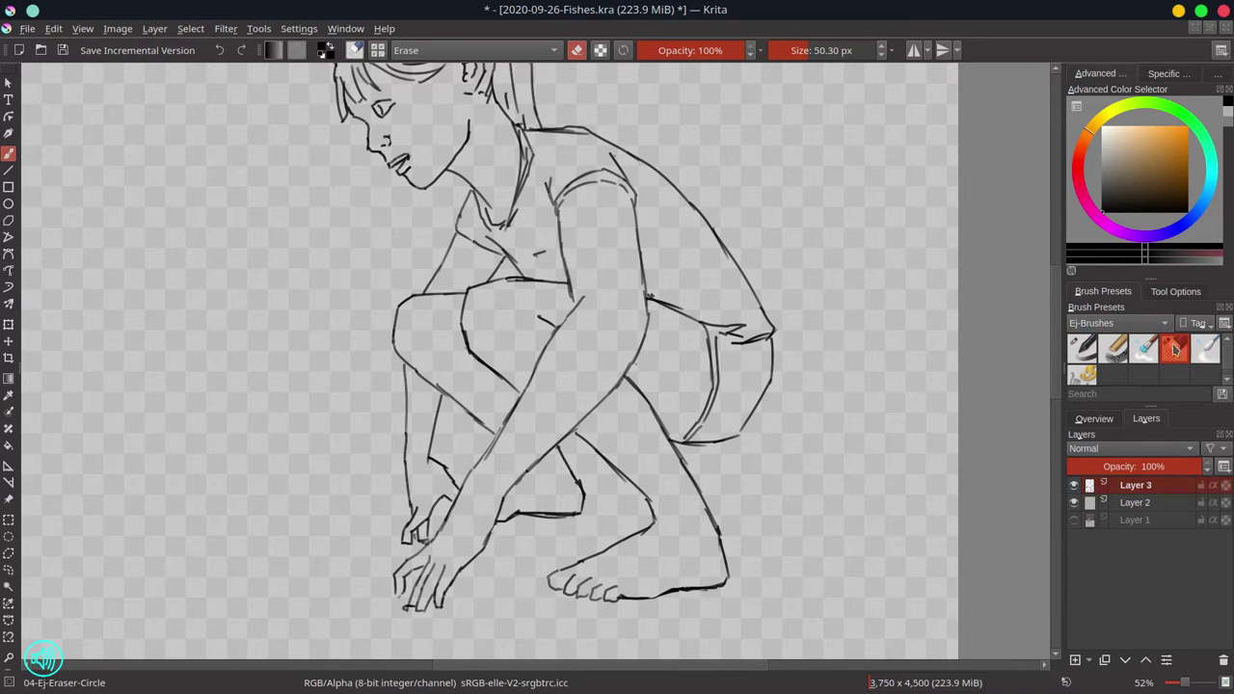
{"action": "key", "text": "/"}
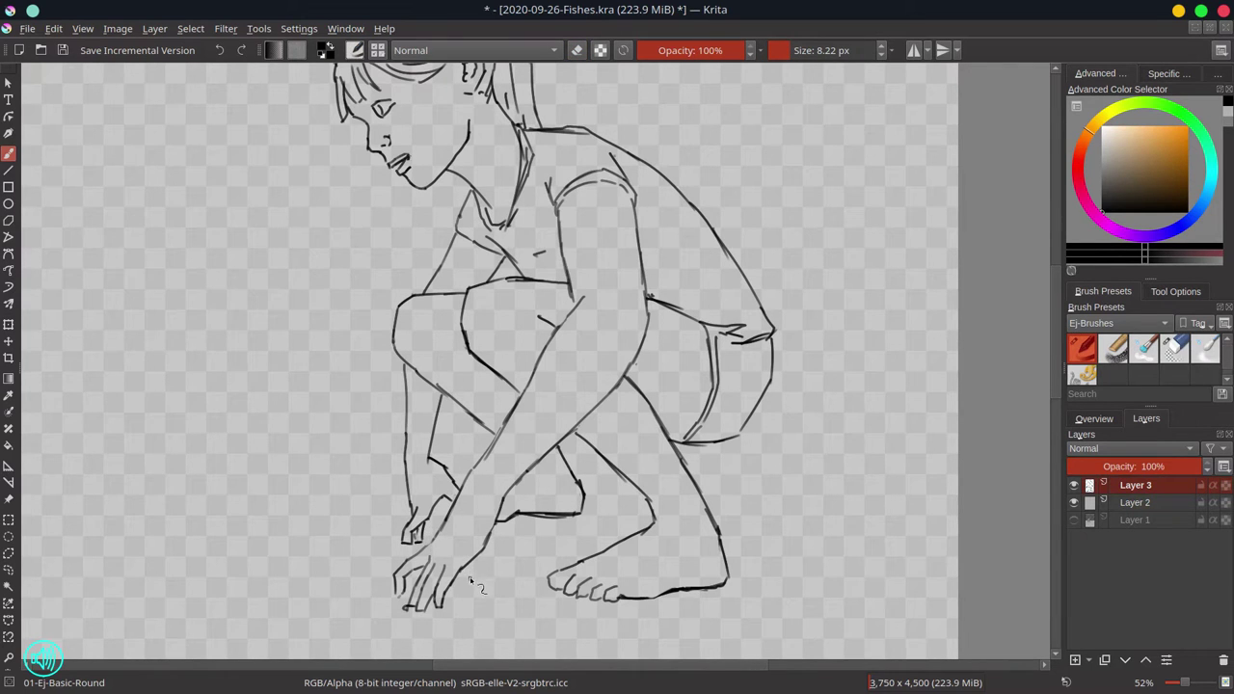
{"action": "key", "text": "/"}
{"action": "left_click_drag", "start_coordinate": [396, 172], "coordinate": [403, 159]}
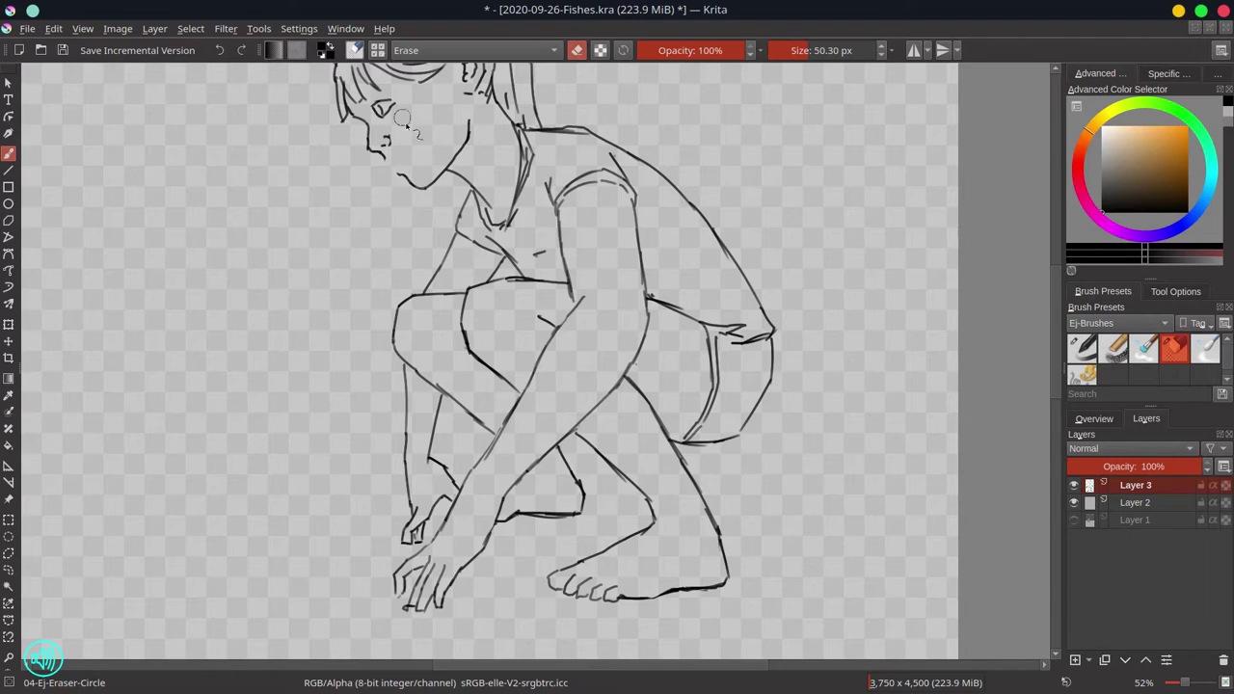
{"action": "left_click_drag", "start_coordinate": [397, 112], "coordinate": [353, 254]}
{"action": "scroll", "coordinate": [353, 254], "scroll_direction": "up", "scroll_amount": 1}
{"action": "key", "text": "/"}
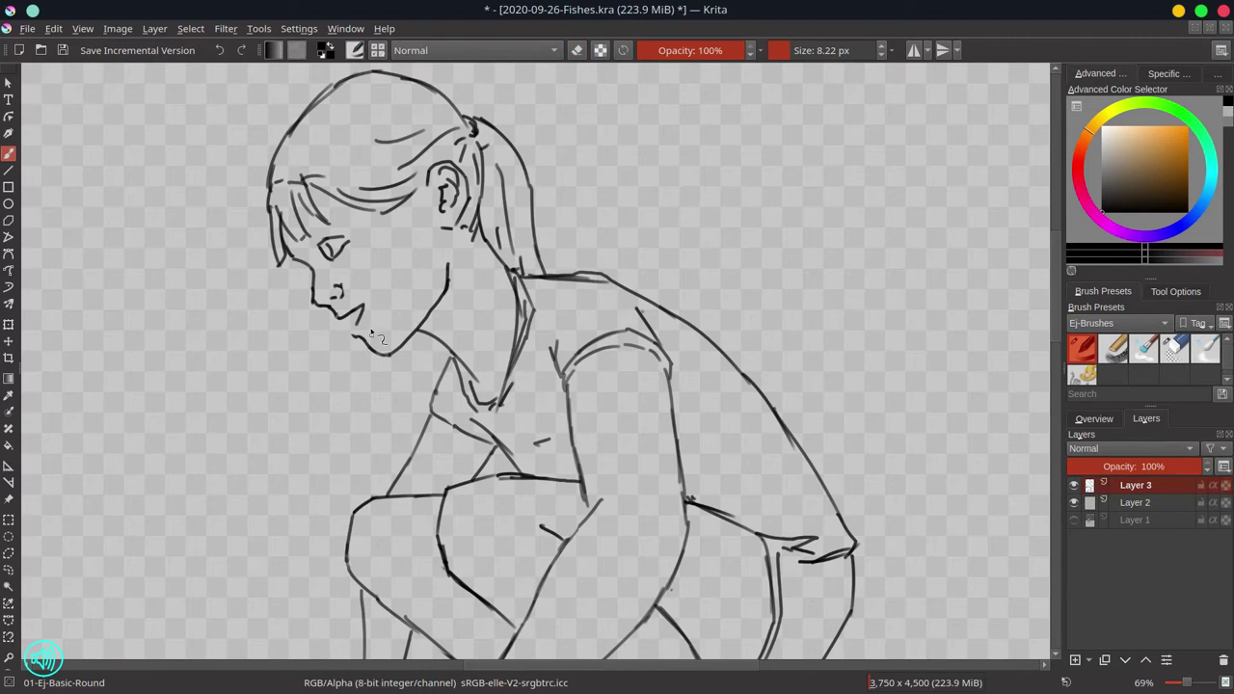
{"action": "left_click_drag", "start_coordinate": [363, 307], "coordinate": [349, 328]}
- Erase the far sleeve's inner lines and redraw the chest contour from the collar down to the knee
{"action": "scroll", "coordinate": [367, 535], "scroll_direction": "down", "scroll_amount": 4}
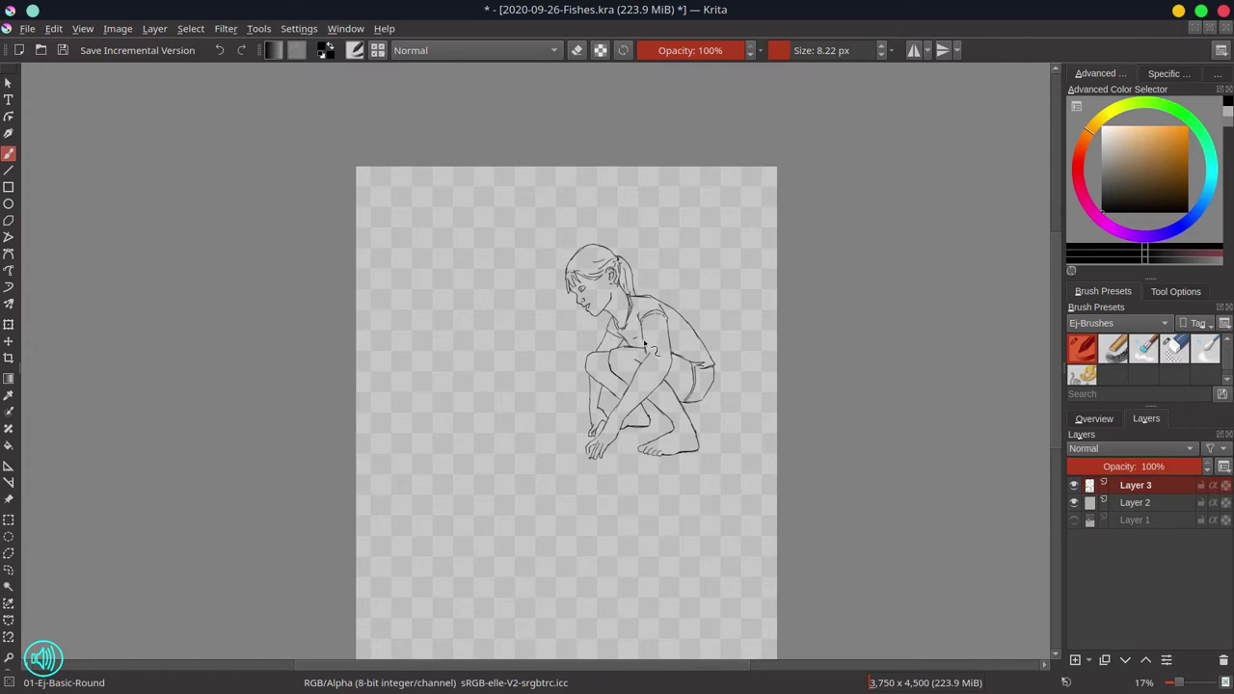
{"action": "key", "text": "slash"}
{"action": "scroll", "coordinate": [635, 323], "scroll_direction": "up", "scroll_amount": 4}
{"action": "key", "text": "slash"}
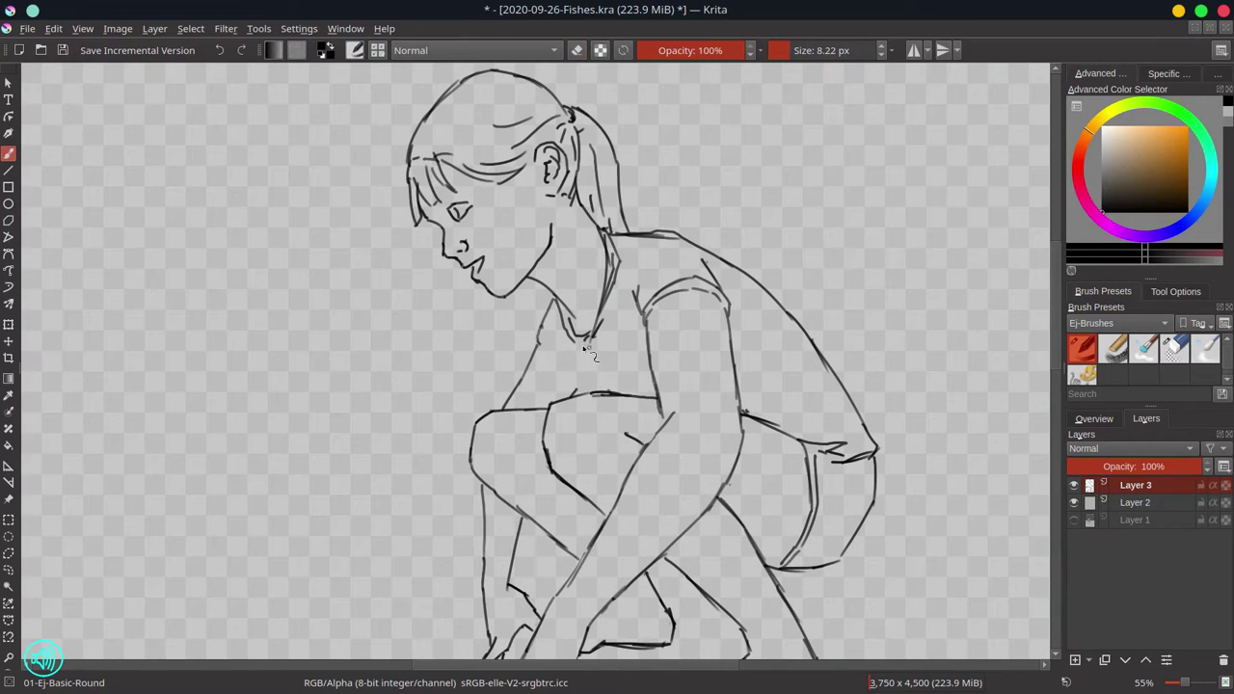
{"action": "key", "text": "slash"}
{"action": "key", "text": "slash"}
{"action": "mouse_move", "coordinate": [578, 392]}
{"action": "left_mouse_down"}
{"action": "mouse_move", "coordinate": [552, 343]}
{"action": "mouse_move", "coordinate": [595, 393]}
{"action": "mouse_move", "coordinate": [657, 397]}
{"action": "left_mouse_up"}
- Erase the upper part of the back contour and redraw it as a smoother curve from neck to waist
{"action": "left_click", "coordinate": [1173, 357]}
{"action": "mouse_move", "coordinate": [638, 233]}
{"action": "left_mouse_down"}
{"action": "mouse_move", "coordinate": [685, 239]}
{"action": "mouse_move", "coordinate": [800, 326]}
{"action": "left_mouse_up"}
{"action": "left_click_drag", "start_coordinate": [920, 386], "coordinate": [654, 416]}
{"action": "key", "text": "slash"}
{"action": "left_click_drag", "start_coordinate": [334, 259], "coordinate": [569, 415]}
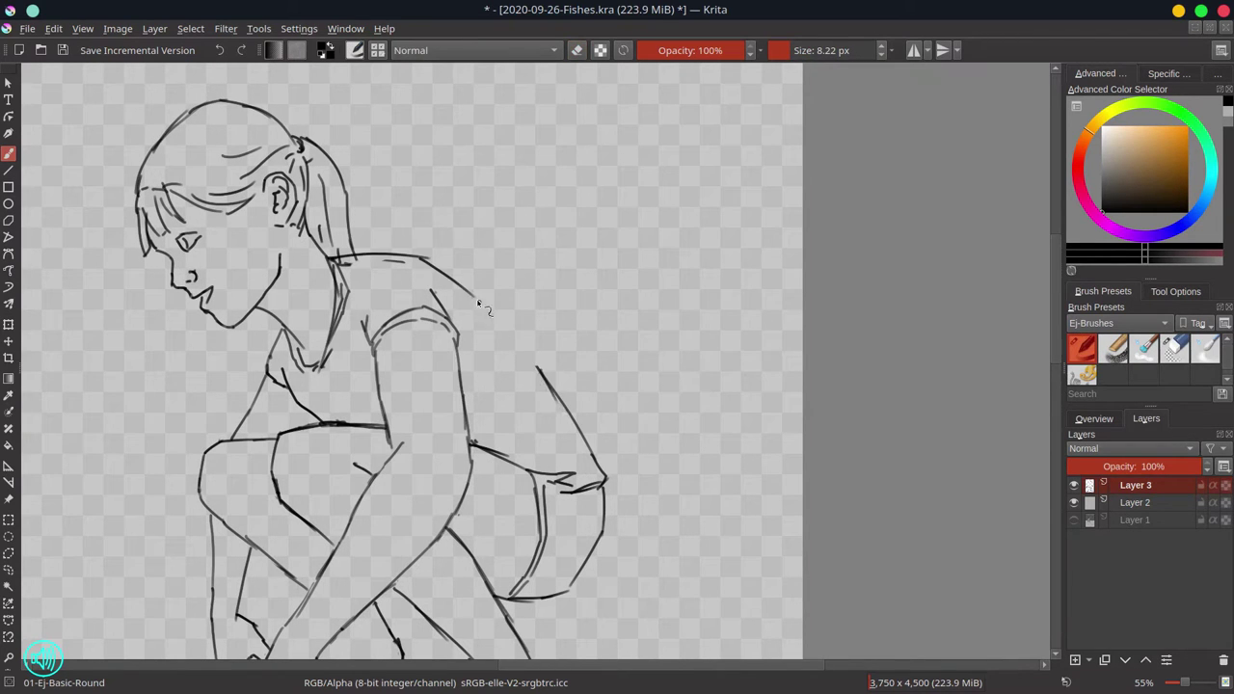
{"action": "scroll", "coordinate": [652, 314], "scroll_direction": "down", "scroll_amount": 3}
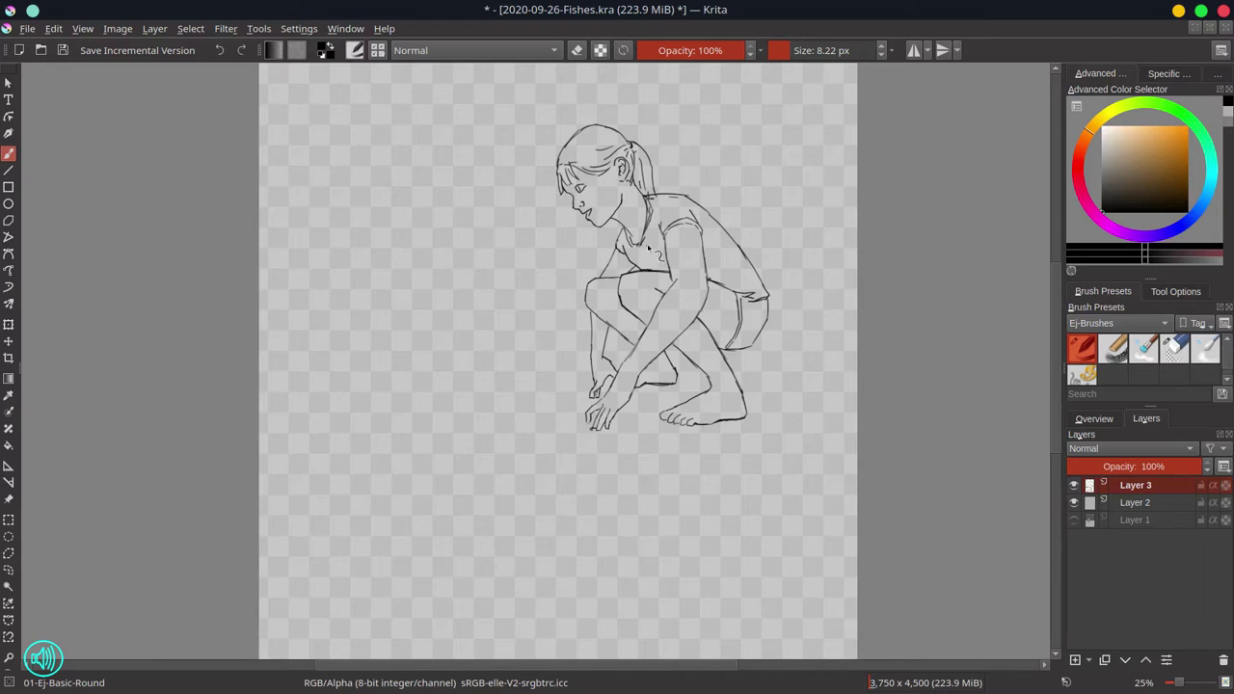
- Check the figure in mirrored view, restore the view, and sketch two fish heads rising from the water facing the girl
{"action": "left_click", "coordinate": [1095, 421]}
{"action": "left_click", "coordinate": [1075, 664]}
{"action": "left_click", "coordinate": [1075, 663]}
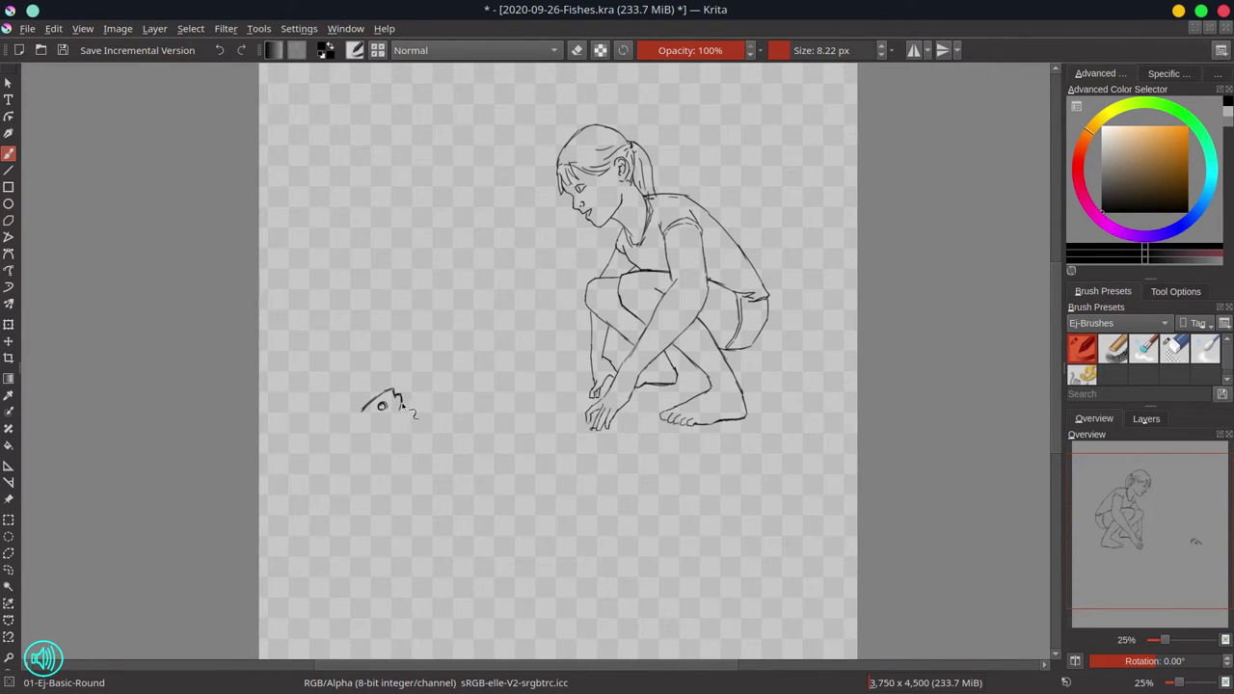
{"action": "left_click_drag", "start_coordinate": [401, 401], "coordinate": [403, 414]}
{"action": "left_click_drag", "start_coordinate": [365, 415], "coordinate": [392, 416]}
{"action": "left_click_drag", "start_coordinate": [356, 379], "coordinate": [376, 390]}
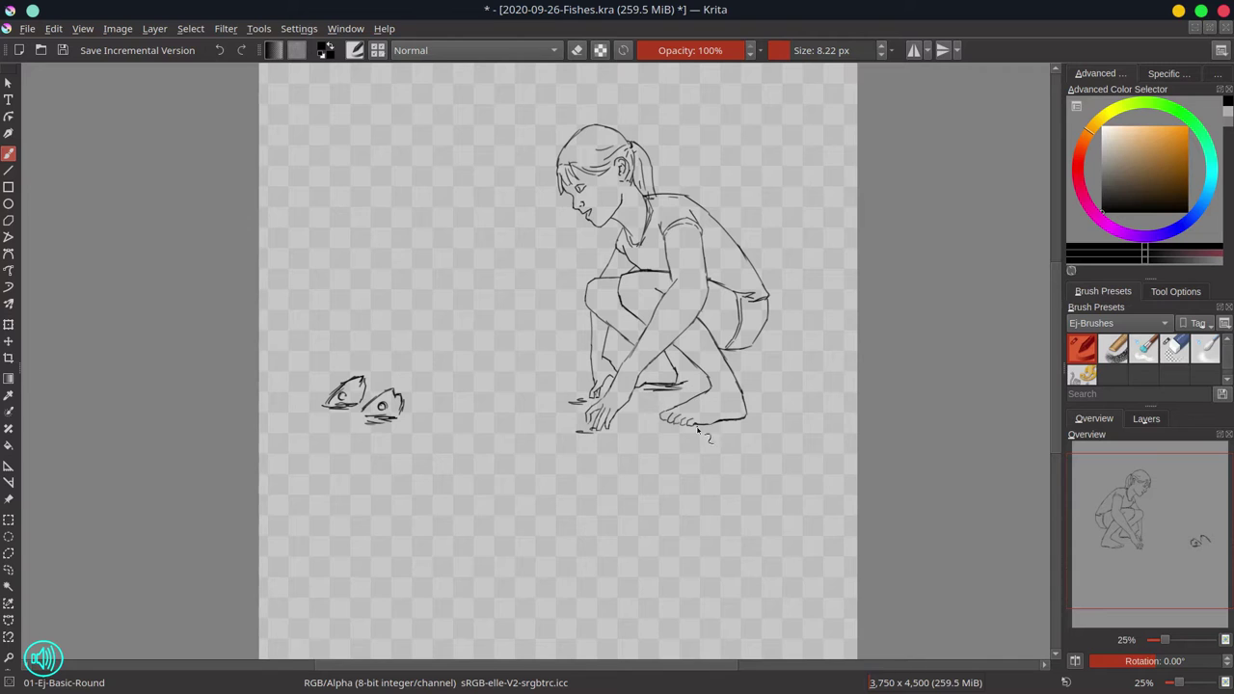
- Draw water ripple lines under the near foot and in front of the hands, and save the document
{"action": "left_click_drag", "start_coordinate": [698, 430], "coordinate": [641, 425]}
{"action": "left_click_drag", "start_coordinate": [536, 451], "coordinate": [575, 451]}
{"action": "left_click_drag", "start_coordinate": [629, 446], "coordinate": [675, 444]}
{"action": "left_click_drag", "start_coordinate": [610, 466], "coordinate": [673, 459]}
{"action": "scroll", "coordinate": [151, 348], "scroll_direction": "down", "scroll_amount": 2}
{"action": "key", "text": "ctrl+s"}
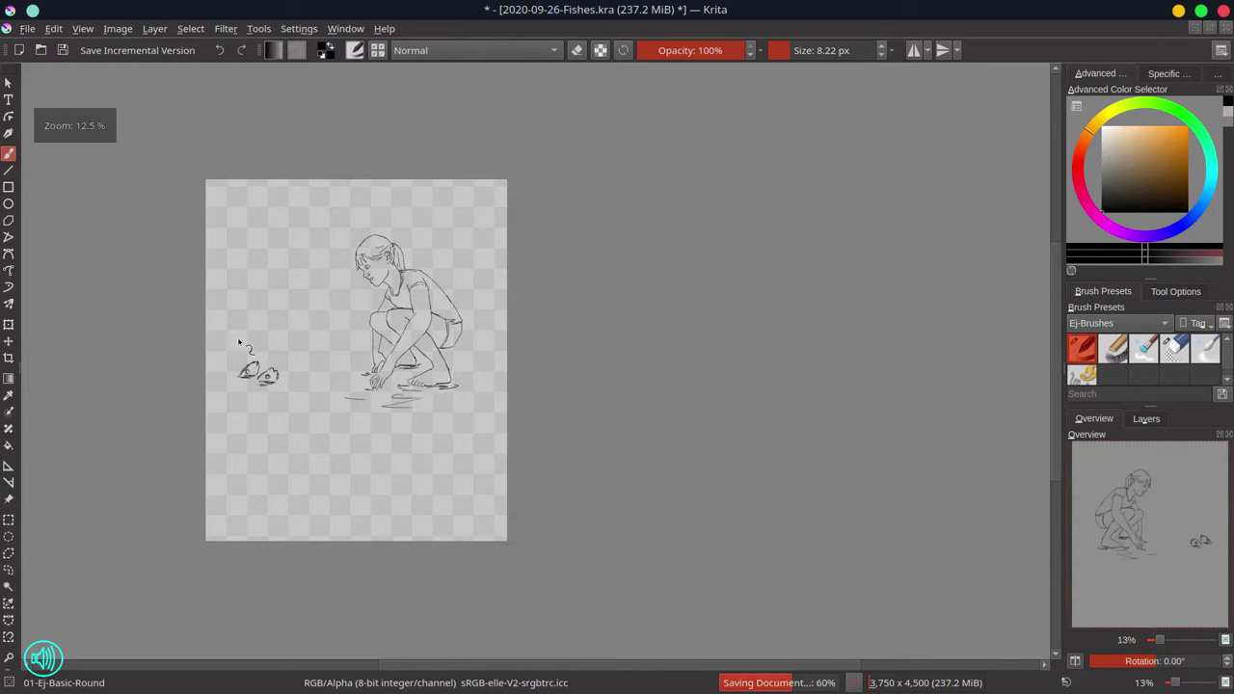
- Select the two fish heads with a rectangular selection and move them closer to the girl
{"action": "left_click", "coordinate": [8, 521]}
{"action": "left_click", "coordinate": [1175, 291]}
{"action": "left_click", "coordinate": [1148, 362]}
{"action": "mouse_move", "coordinate": [218, 345]}
{"action": "left_mouse_down"}
{"action": "mouse_move", "coordinate": [235, 374]}
{"action": "mouse_move", "coordinate": [309, 392]}
{"action": "left_mouse_up"}
{"action": "key", "text": "t"}
{"action": "left_click", "coordinate": [1146, 420]}
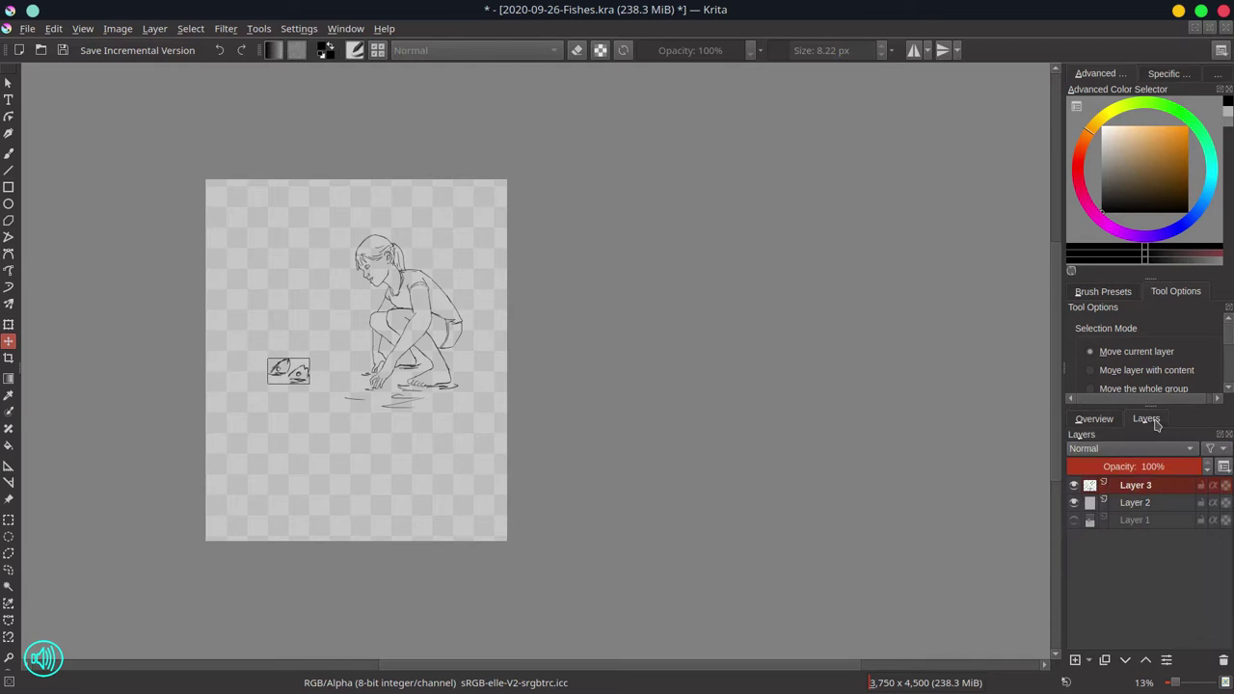
- Group Layer 3 and Layer 1, remove the selection, and move the group slightly right and down on the canvas
{"action": "left_click", "coordinate": [1132, 522]}
{"action": "left_click", "coordinate": [1145, 660]}
{"action": "left_click", "coordinate": [1148, 488], "text": "ctrl"}
{"action": "right_click", "coordinate": [1147, 490]}
{"action": "mouse_move", "coordinate": [1026, 419]}
{"action": "left_click", "coordinate": [949, 419]}
{"action": "left_click", "coordinate": [1123, 486]}
{"action": "left_click", "coordinate": [190, 29]}
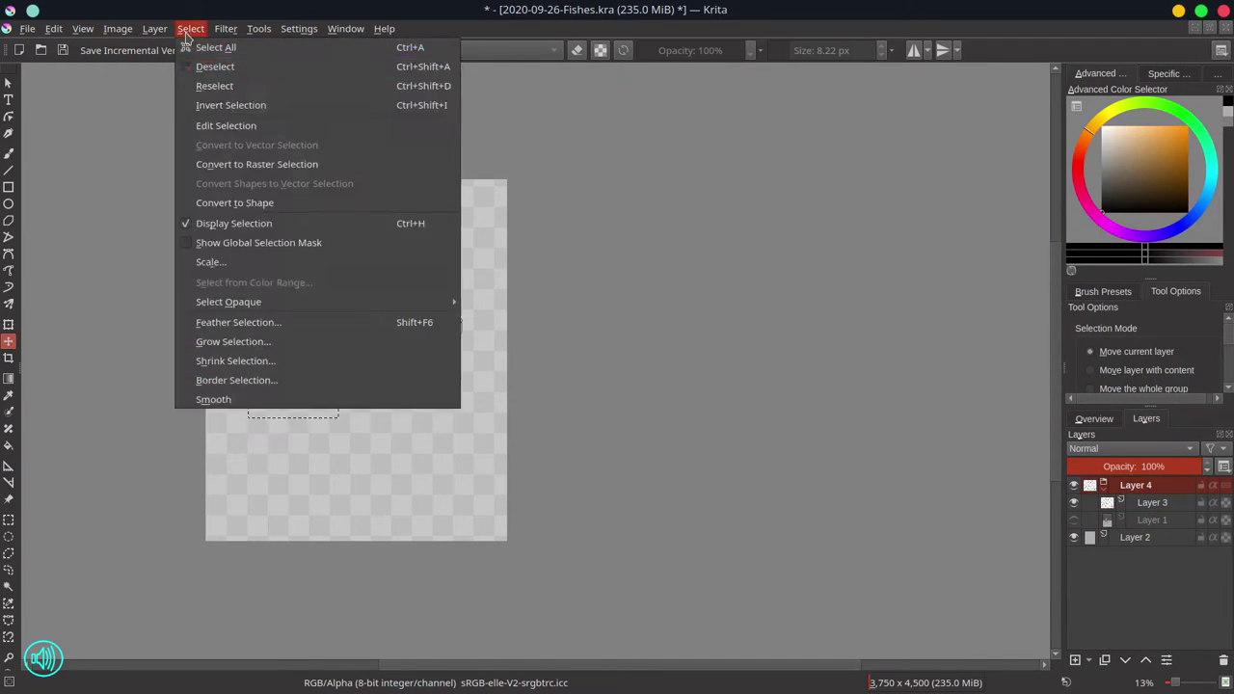
{"action": "left_click", "coordinate": [215, 65]}
{"action": "left_click_drag", "start_coordinate": [369, 327], "coordinate": [380, 329]}
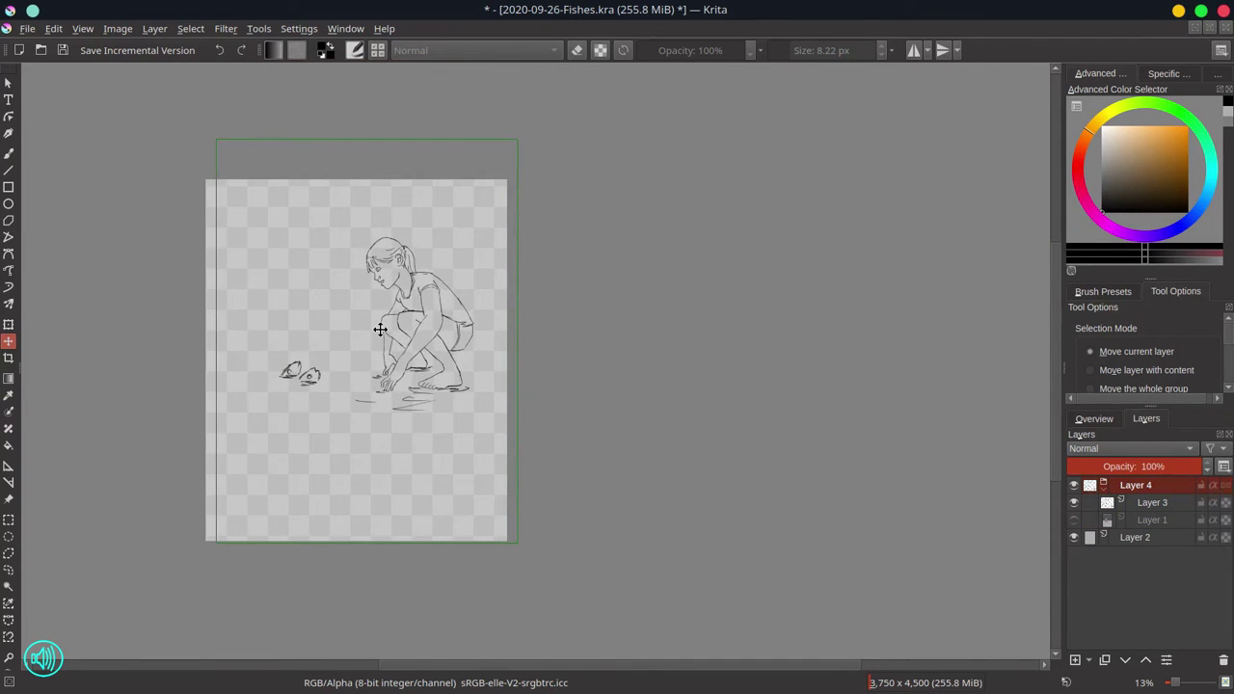
{"action": "left_click_drag", "start_coordinate": [444, 370], "coordinate": [451, 373]}
{"action": "left_click", "coordinate": [7, 155]}
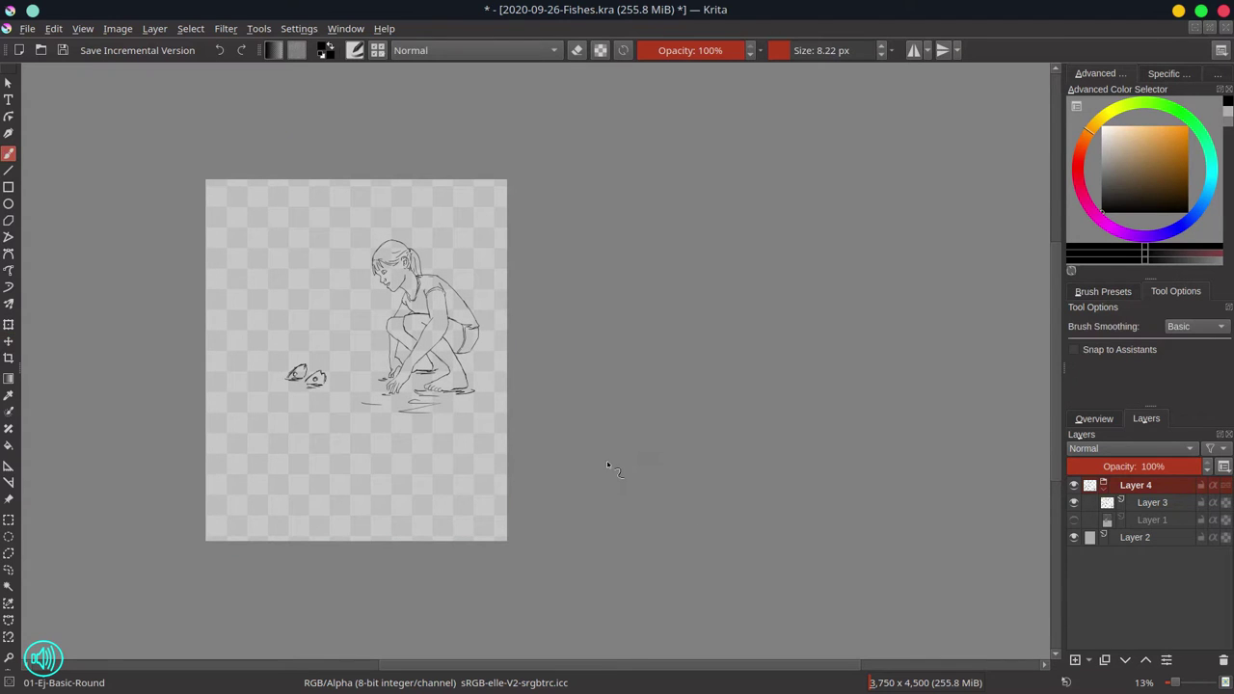
- Ungroup Layer 3 and Layer 1, and crop the empty strip off the canvas's left side
{"action": "right_click", "coordinate": [1150, 490]}
{"action": "mouse_move", "coordinate": [1026, 338]}
{"action": "left_click", "coordinate": [935, 377]}
{"action": "left_click", "coordinate": [8, 358]}
{"action": "left_click_drag", "start_coordinate": [514, 548], "coordinate": [248, 166]}
{"action": "key", "text": "Return"}
- Resize the canvas to a width of 3200 px
{"action": "key", "text": "ctrl+alt+c"}
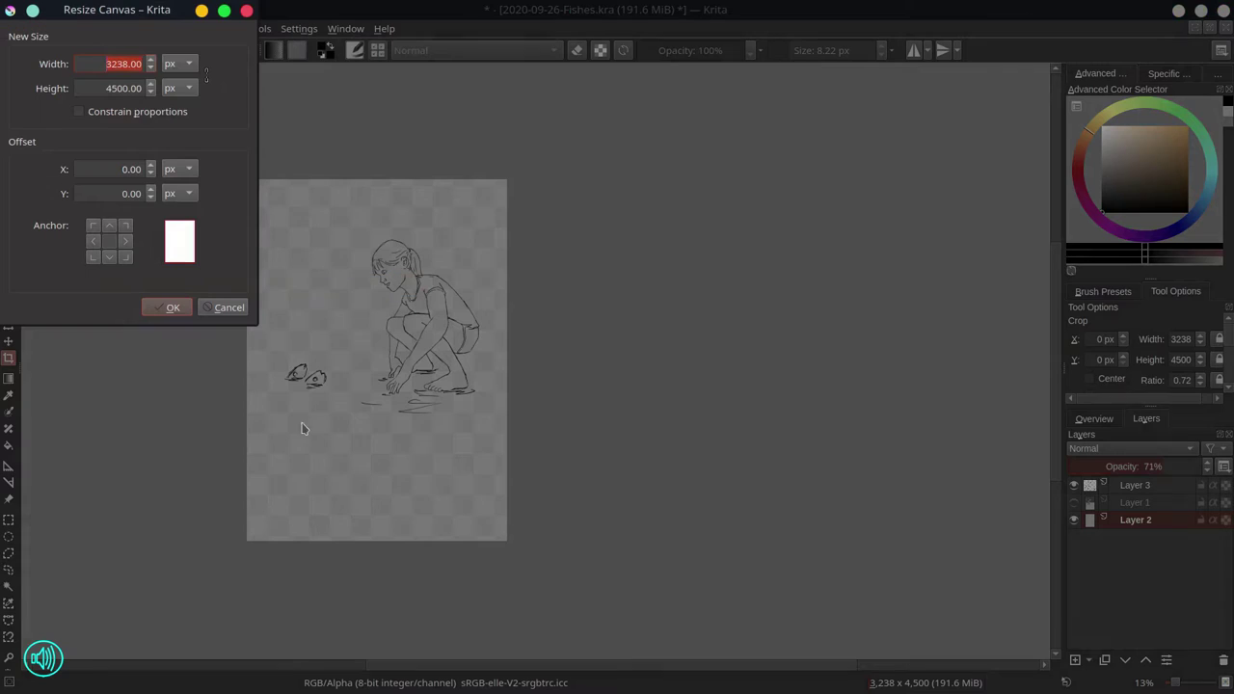
{"action": "type", "text": "00"}
{"action": "key", "text": "Return"}
- Scale the image with a resolution of 300 pixels/inch and a height of 4500 px
{"action": "left_click", "coordinate": [118, 29]}
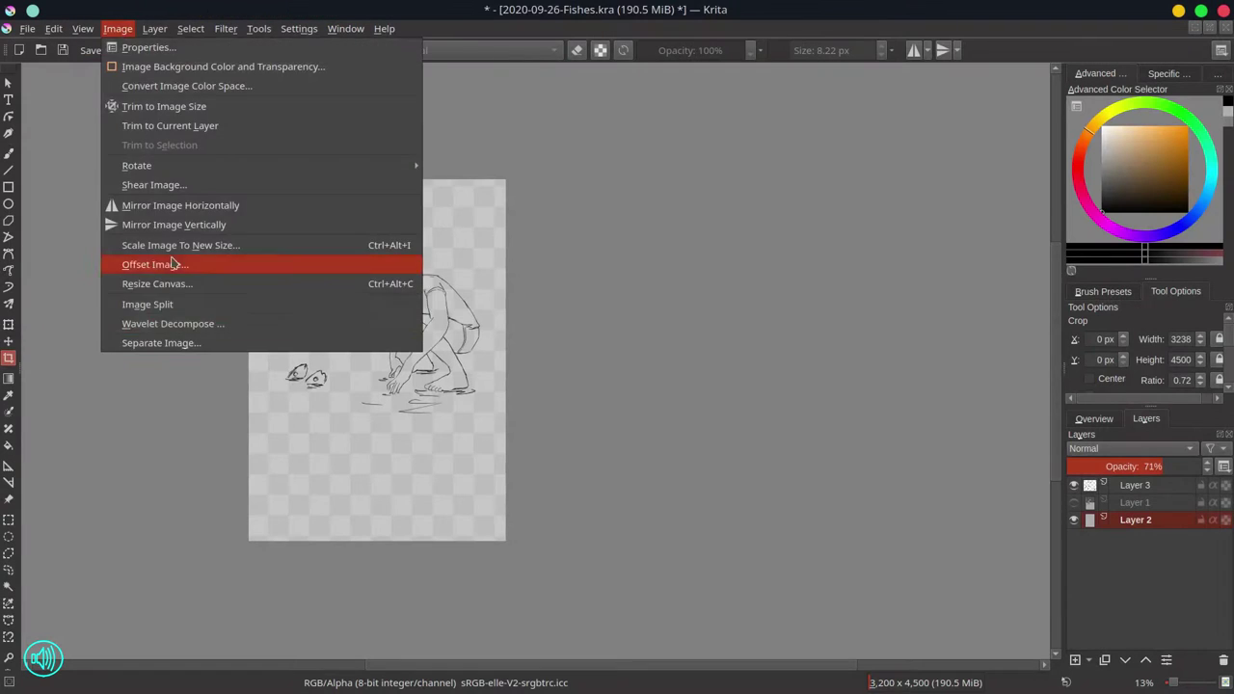
{"action": "left_click", "coordinate": [180, 246]}
{"action": "type", "text": "300"}
{"action": "key", "text": "shift+Tab"}
{"action": "key", "text": "shift+Tab"}
{"action": "key", "text": "shift+Tab"}
{"action": "key", "text": "shift+Tab"}
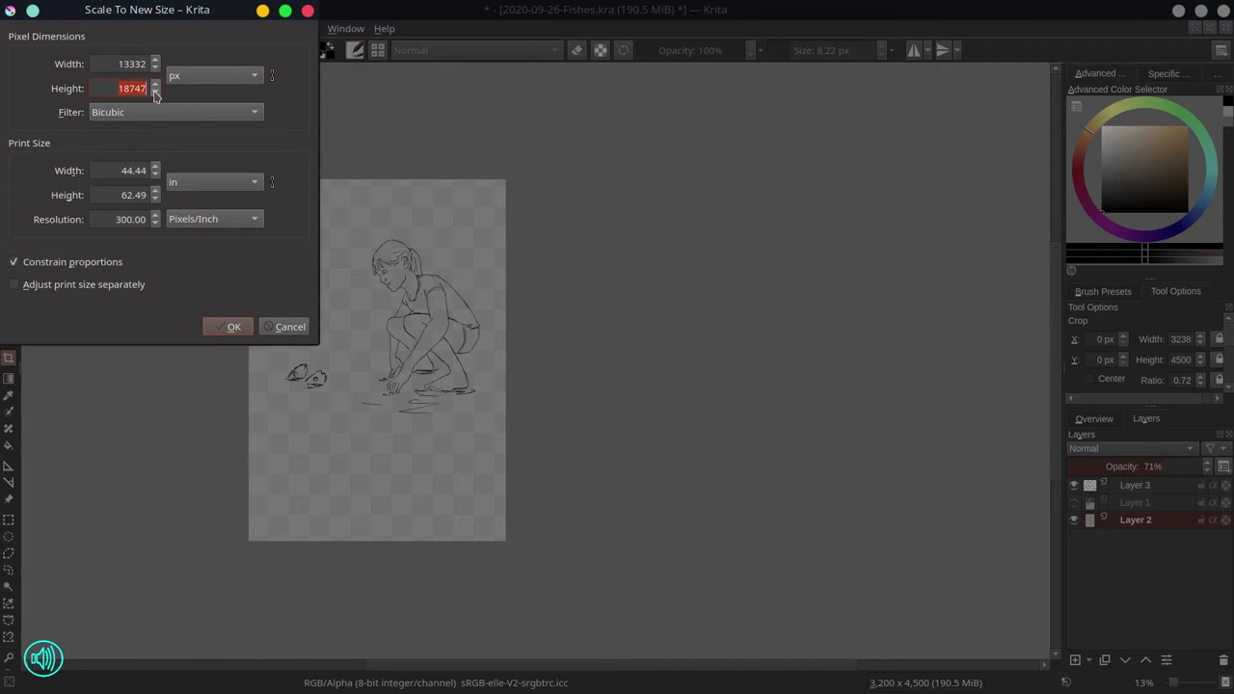
{"action": "type", "text": "4500"}
{"action": "left_click", "coordinate": [231, 328]}
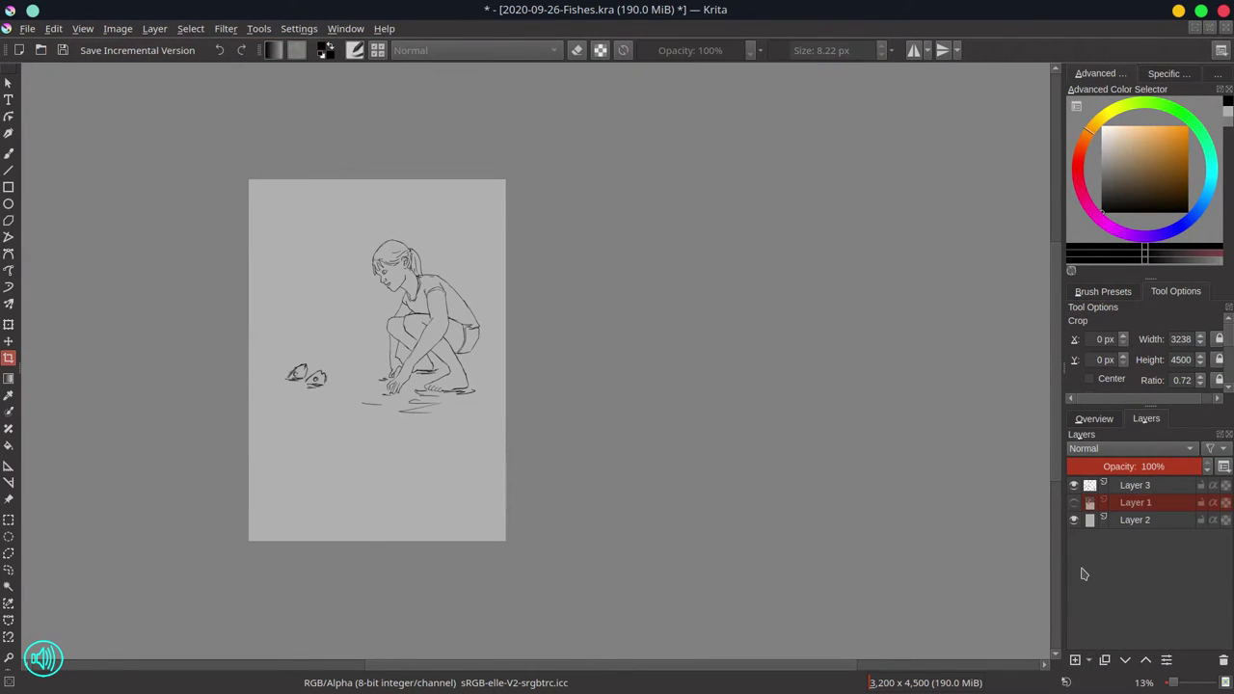
- Duplicate Layer 3 twice and merge all three line art layers into one to strengthen the lines
{"action": "right_click", "coordinate": [1162, 490]}
{"action": "left_click", "coordinate": [1146, 228]}
{"action": "right_click", "coordinate": [1179, 485]}
{"action": "left_click", "coordinate": [1146, 220]}
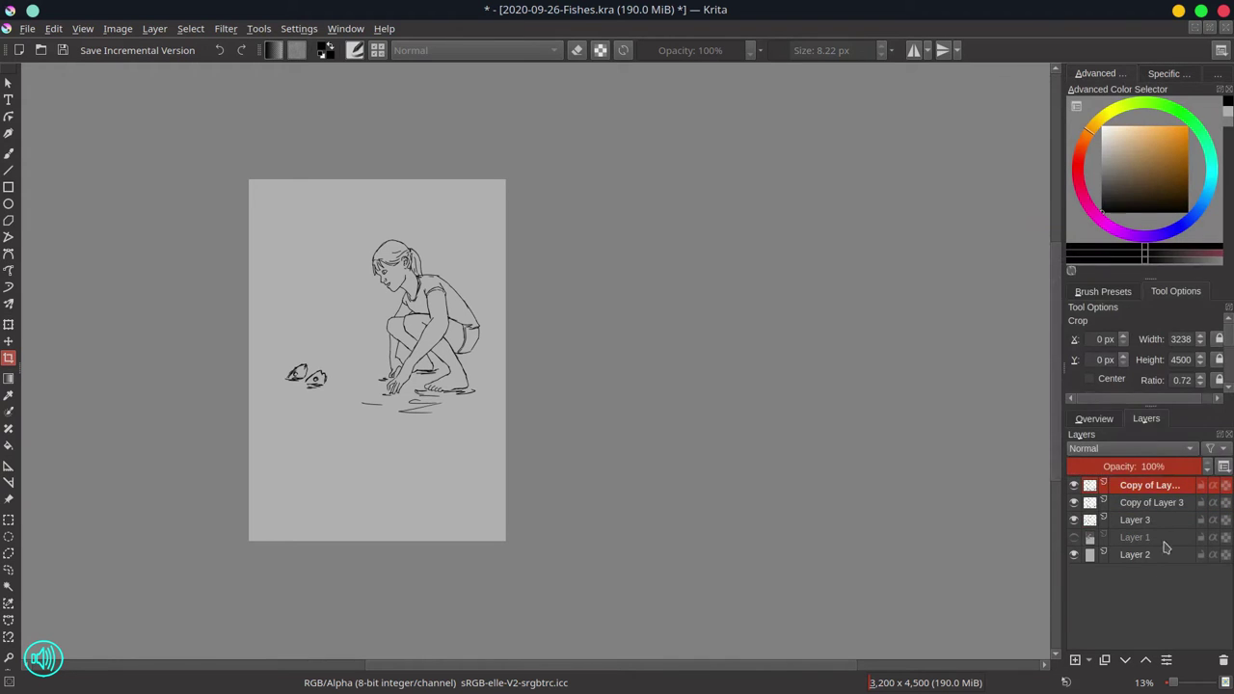
{"action": "left_click", "coordinate": [1163, 522], "text": "shift"}
{"action": "right_click", "coordinate": [1162, 520]}
{"action": "left_click", "coordinate": [1130, 395]}
- Duplicate the merged line art layer, and group the merged original together with Layer 1
{"action": "right_click", "coordinate": [1157, 485]}
{"action": "left_click", "coordinate": [1101, 222]}
{"action": "left_click", "coordinate": [1160, 503]}
{"action": "left_click", "coordinate": [1159, 521], "text": "shift"}
{"action": "right_click", "coordinate": [1160, 522]}
{"action": "left_click", "coordinate": [934, 452]}
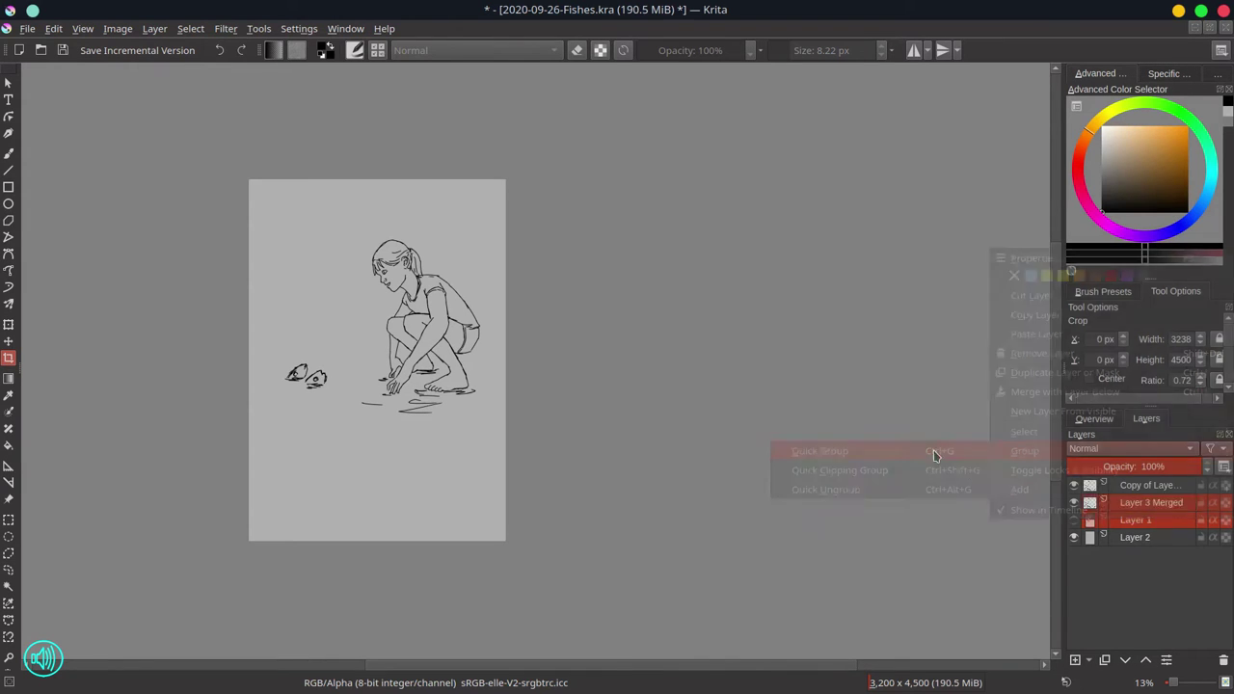
- Move the new group to the top of the layer stack, rename it originals, hide it, and save with Layer 2 active
{"action": "left_click_drag", "start_coordinate": [1176, 502], "coordinate": [1177, 479]}
{"action": "double_click", "coordinate": [1136, 487]}
{"action": "left_click", "coordinate": [1073, 485]}
{"action": "left_click", "coordinate": [1167, 521]}
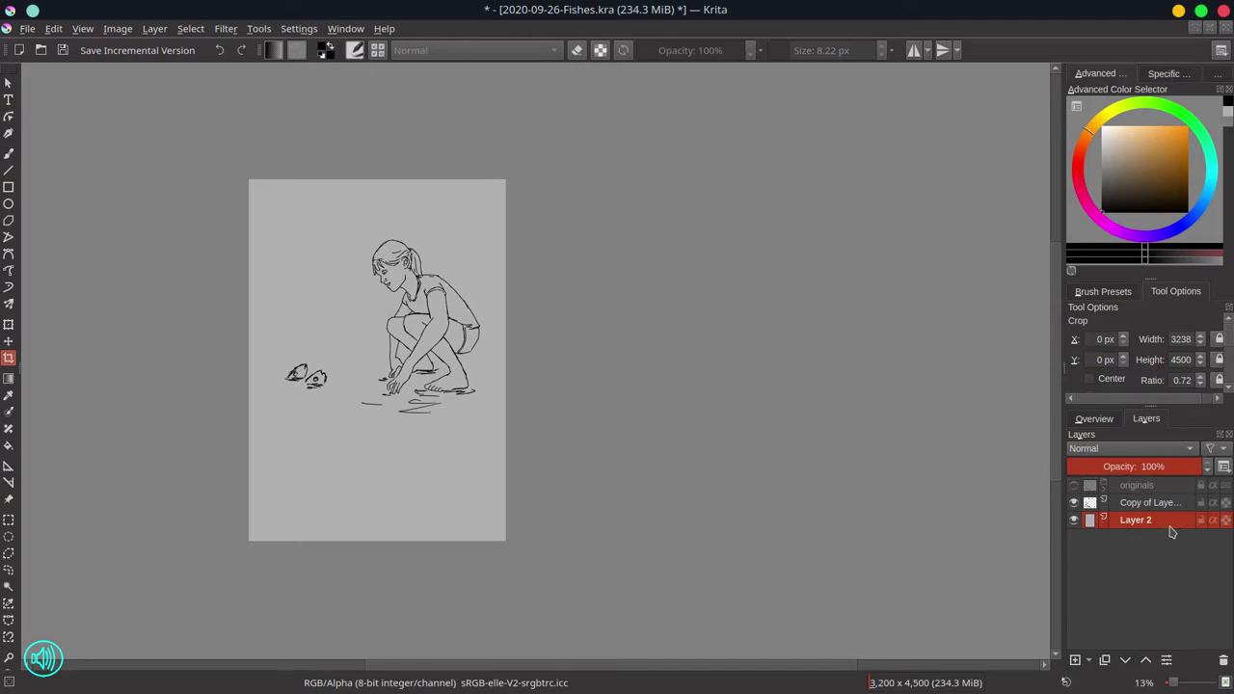
{"action": "left_click", "coordinate": [62, 50]}
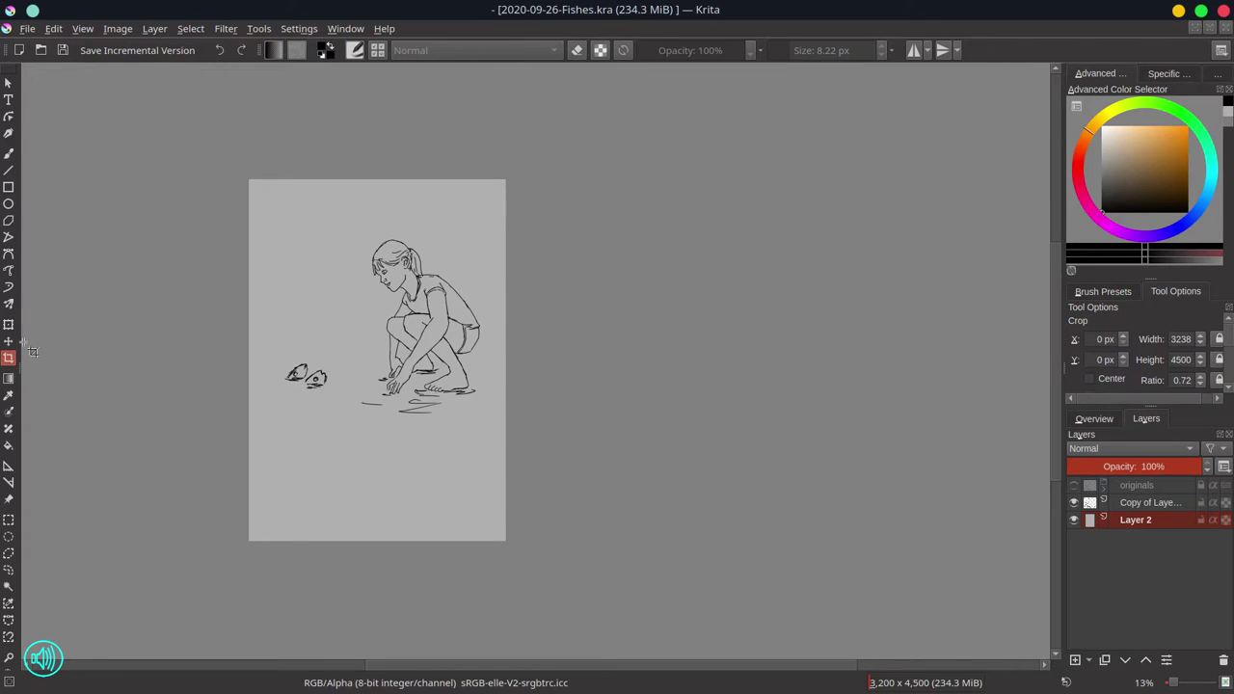
- Block in the upper background on Layer 2 with palette Color 5, using the 02-Ej-Chalk-Grainy brush at about 276 px
{"action": "left_click", "coordinate": [1103, 291]}
{"action": "left_click", "coordinate": [1216, 76]}
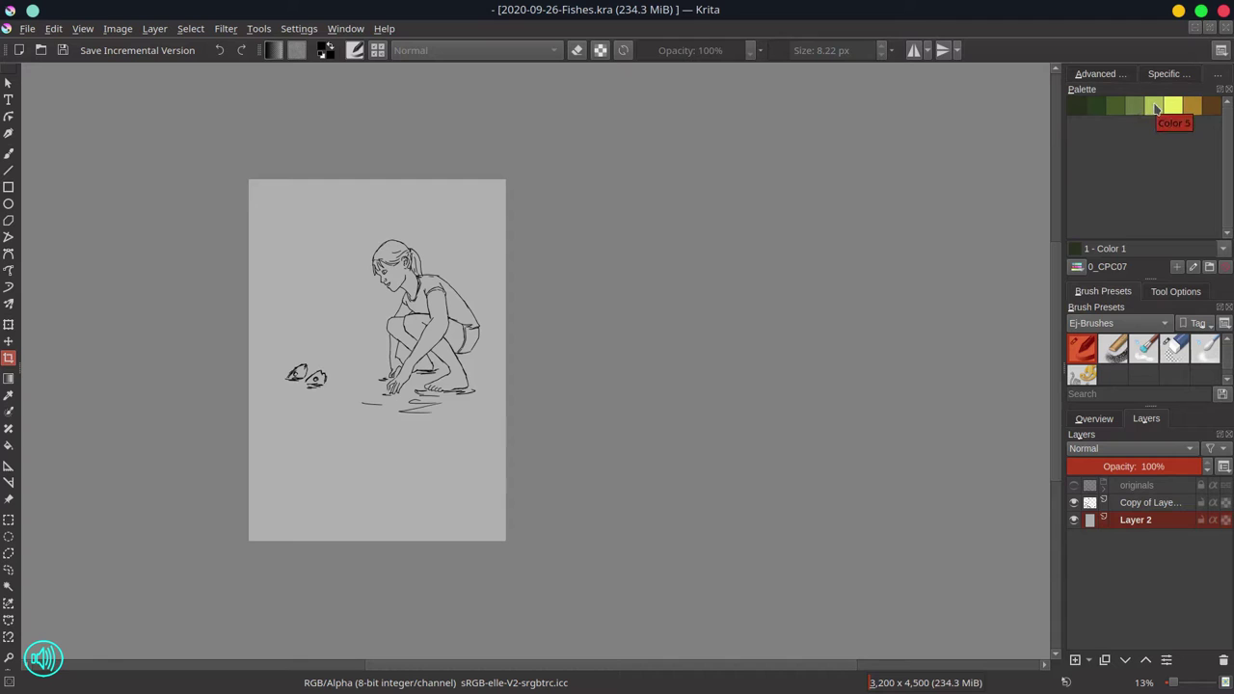
{"action": "left_click", "coordinate": [1156, 108]}
{"action": "left_click", "coordinate": [1114, 354]}
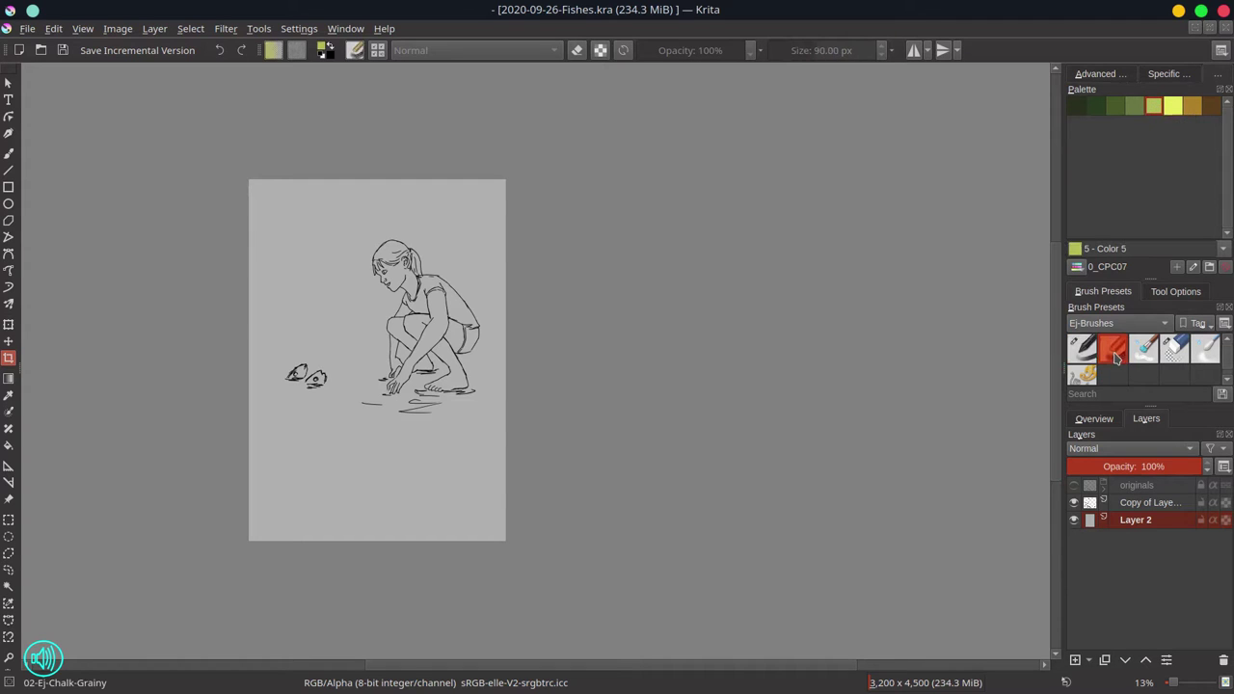
{"action": "left_click", "coordinate": [8, 156]}
{"action": "left_click", "coordinate": [838, 50]}
{"action": "mouse_move", "coordinate": [353, 185]}
{"action": "left_mouse_down"}
{"action": "mouse_move", "coordinate": [253, 335]}
{"action": "mouse_move", "coordinate": [301, 338]}
{"action": "left_mouse_up"}
{"action": "mouse_move", "coordinate": [463, 189]}
{"action": "left_mouse_down"}
{"action": "mouse_move", "coordinate": [496, 314]}
{"action": "mouse_move", "coordinate": [412, 195]}
{"action": "left_mouse_up"}
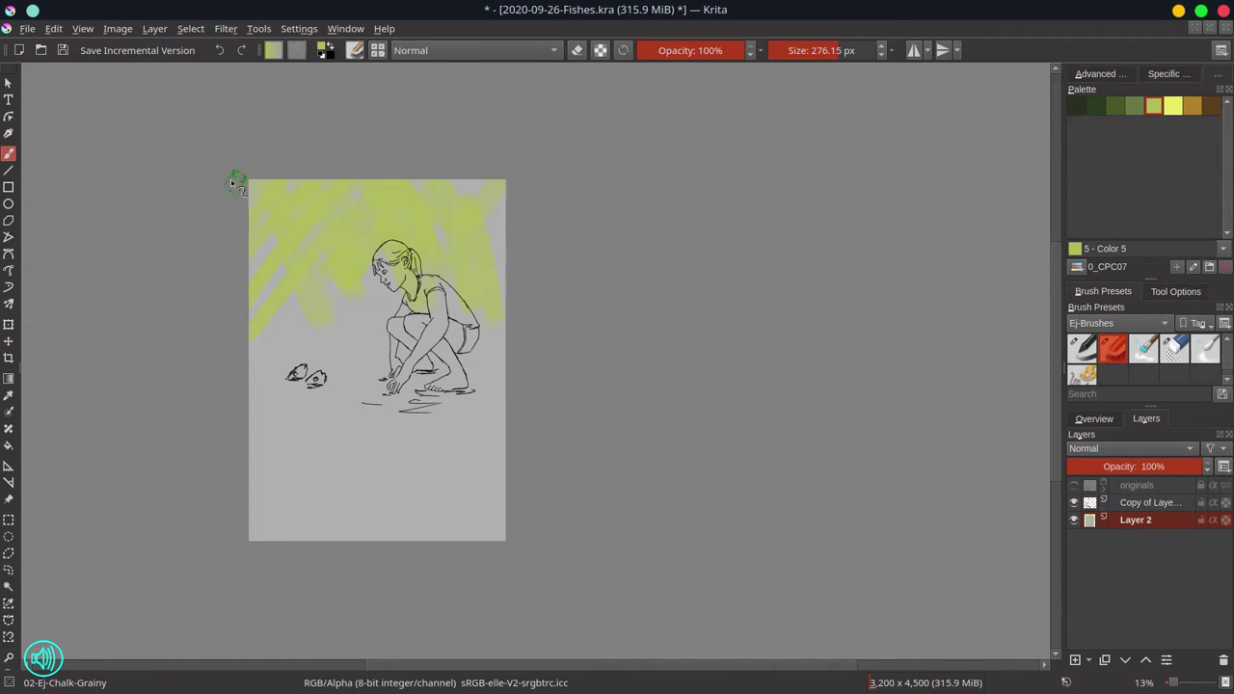
{"action": "left_click", "coordinate": [1136, 108]}
{"action": "left_click", "coordinate": [1155, 108]}
{"action": "mouse_move", "coordinate": [265, 332]}
{"action": "left_mouse_down"}
{"action": "mouse_move", "coordinate": [351, 302]}
{"action": "mouse_move", "coordinate": [416, 218]}
{"action": "left_mouse_up"}
- Texture the light green upper background with the 06-Ej-Shapes-Mecha brush in Color 5
{"action": "left_click", "coordinate": [1082, 374]}
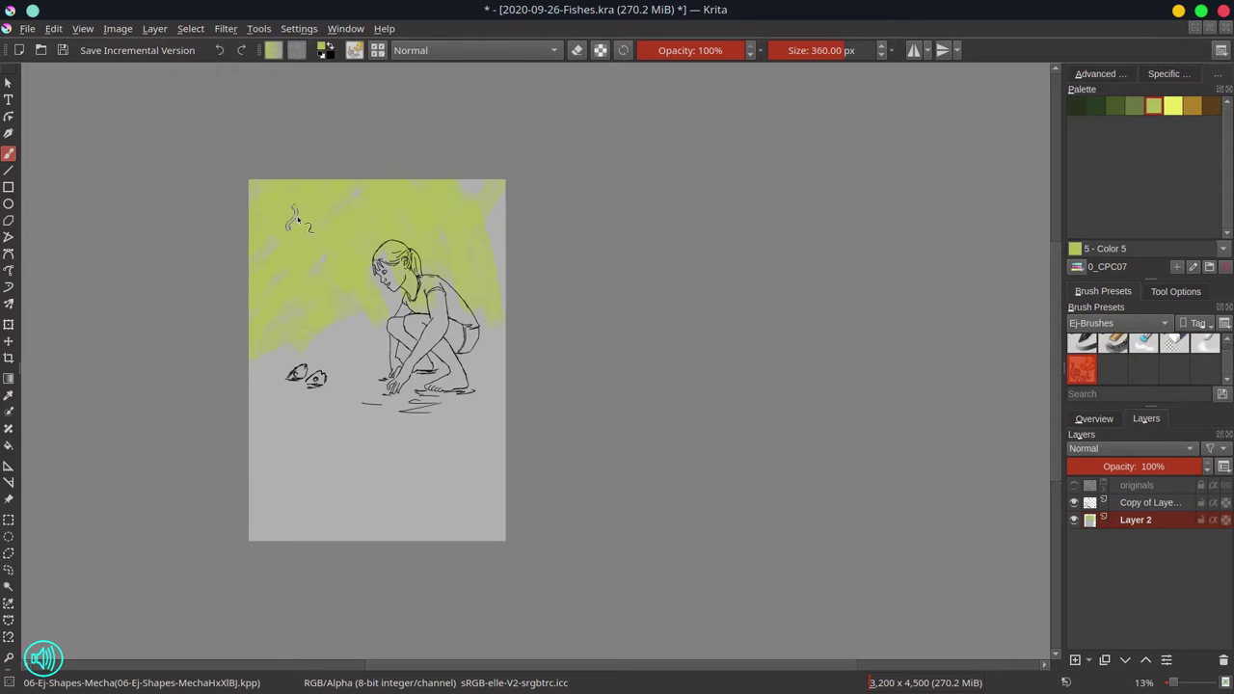
{"action": "left_click", "coordinate": [849, 50]}
{"action": "mouse_move", "coordinate": [260, 301]}
{"action": "left_mouse_down"}
{"action": "mouse_move", "coordinate": [380, 184]}
{"action": "mouse_move", "coordinate": [477, 196]}
{"action": "left_mouse_up"}
{"action": "mouse_move", "coordinate": [477, 195]}
{"action": "left_mouse_down"}
{"action": "mouse_move", "coordinate": [259, 283]}
{"action": "mouse_move", "coordinate": [324, 260]}
{"action": "left_mouse_up"}
- Paint a textured bright yellow band across the canvas behind the girl and above the fish
{"action": "left_click", "coordinate": [1173, 107]}
{"action": "mouse_move", "coordinate": [371, 332]}
{"action": "left_mouse_down"}
{"action": "mouse_move", "coordinate": [262, 334]}
{"action": "mouse_move", "coordinate": [371, 299]}
{"action": "left_mouse_up"}
{"action": "left_click_drag", "start_coordinate": [265, 310], "coordinate": [486, 299]}
{"action": "left_click_drag", "start_coordinate": [472, 338], "coordinate": [262, 347]}
- Paint textured muted green across the middle around the fish and legs, adding darker Color 3 strokes below the figure
{"action": "left_click", "coordinate": [1135, 106]}
{"action": "mouse_move", "coordinate": [262, 374]}
{"action": "left_mouse_down"}
{"action": "mouse_move", "coordinate": [257, 388]}
{"action": "mouse_move", "coordinate": [395, 381]}
{"action": "mouse_move", "coordinate": [491, 330]}
{"action": "mouse_move", "coordinate": [497, 291]}
{"action": "left_mouse_up"}
{"action": "left_click", "coordinate": [1115, 107]}
{"action": "left_click", "coordinate": [861, 50]}
{"action": "mouse_move", "coordinate": [386, 403]}
{"action": "left_mouse_down"}
{"action": "mouse_move", "coordinate": [259, 424]}
{"action": "mouse_move", "coordinate": [494, 424]}
{"action": "left_mouse_up"}
- Enlarge the brush to about 827 px and cover the bottom of the canvas with Color 3 texture
{"action": "left_click", "coordinate": [869, 50]}
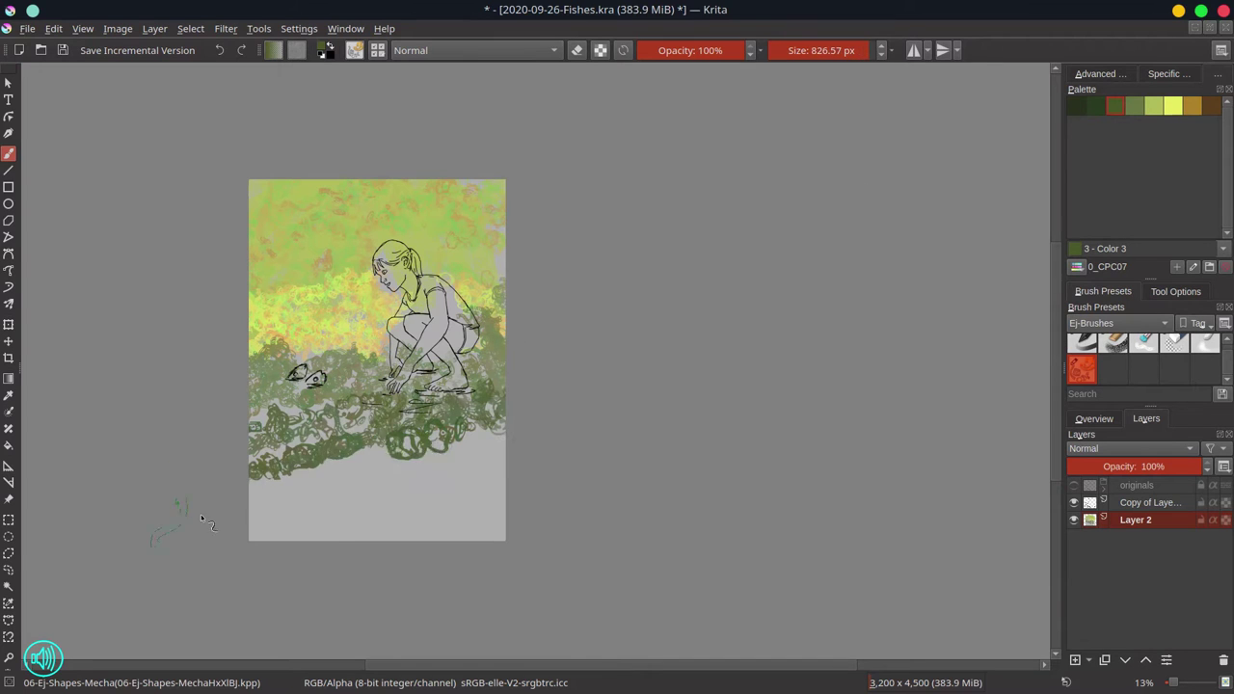
{"action": "left_click_drag", "start_coordinate": [259, 482], "coordinate": [497, 477]}
{"action": "mouse_move", "coordinate": [259, 525]}
{"action": "left_mouse_down"}
{"action": "mouse_move", "coordinate": [482, 504]}
{"action": "mouse_move", "coordinate": [326, 532]}
{"action": "left_mouse_up"}
- Block in the girl's shirt with dark green, and her face, arms and legs with Color 7 at about 563 px
{"action": "left_click", "coordinate": [1096, 106]}
{"action": "mouse_move", "coordinate": [421, 287]}
{"action": "left_mouse_down"}
{"action": "mouse_move", "coordinate": [398, 324]}
{"action": "mouse_move", "coordinate": [472, 316]}
{"action": "left_mouse_up"}
{"action": "left_click", "coordinate": [1193, 106]}
{"action": "left_click", "coordinate": [861, 51]}
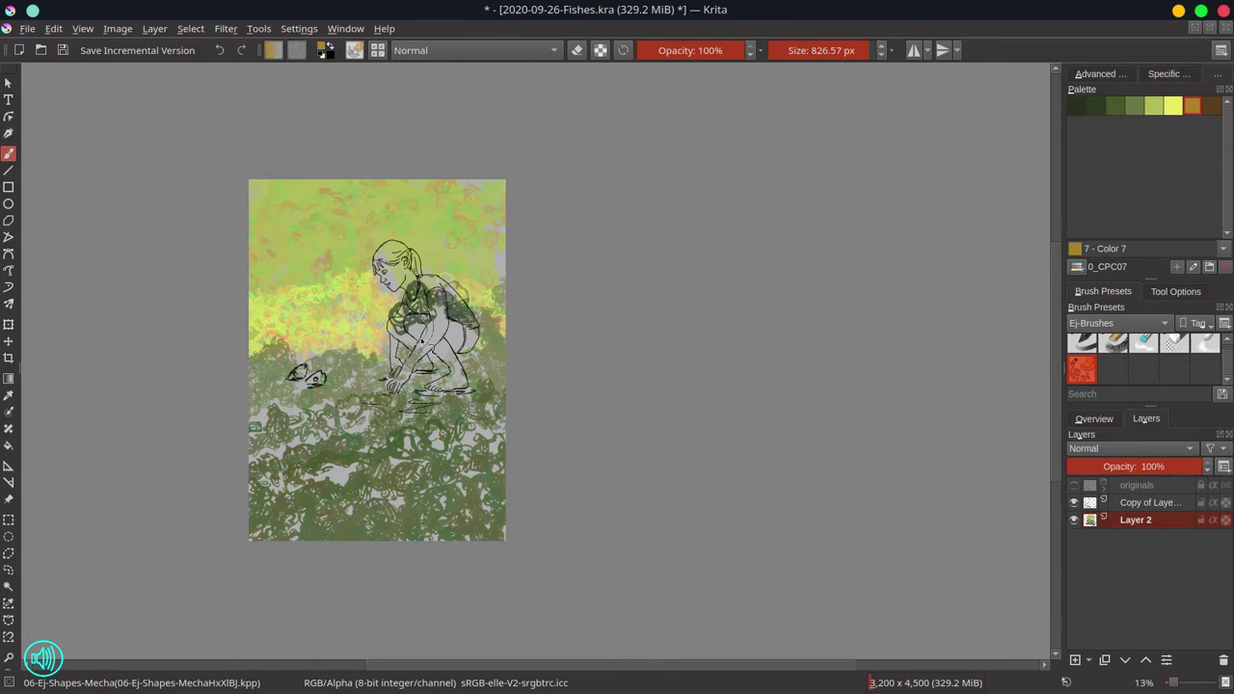
{"action": "left_click_drag", "start_coordinate": [381, 256], "coordinate": [397, 289]}
{"action": "left_click_drag", "start_coordinate": [439, 301], "coordinate": [392, 388]}
{"action": "left_click_drag", "start_coordinate": [395, 326], "coordinate": [424, 349]}
{"action": "left_click_drag", "start_coordinate": [448, 336], "coordinate": [459, 382]}
- Shade the girl's face, arms and legs with Color 8 at about 402 px, and tint her hair with Color 6 at about 185 px
{"action": "left_click", "coordinate": [1212, 107]}
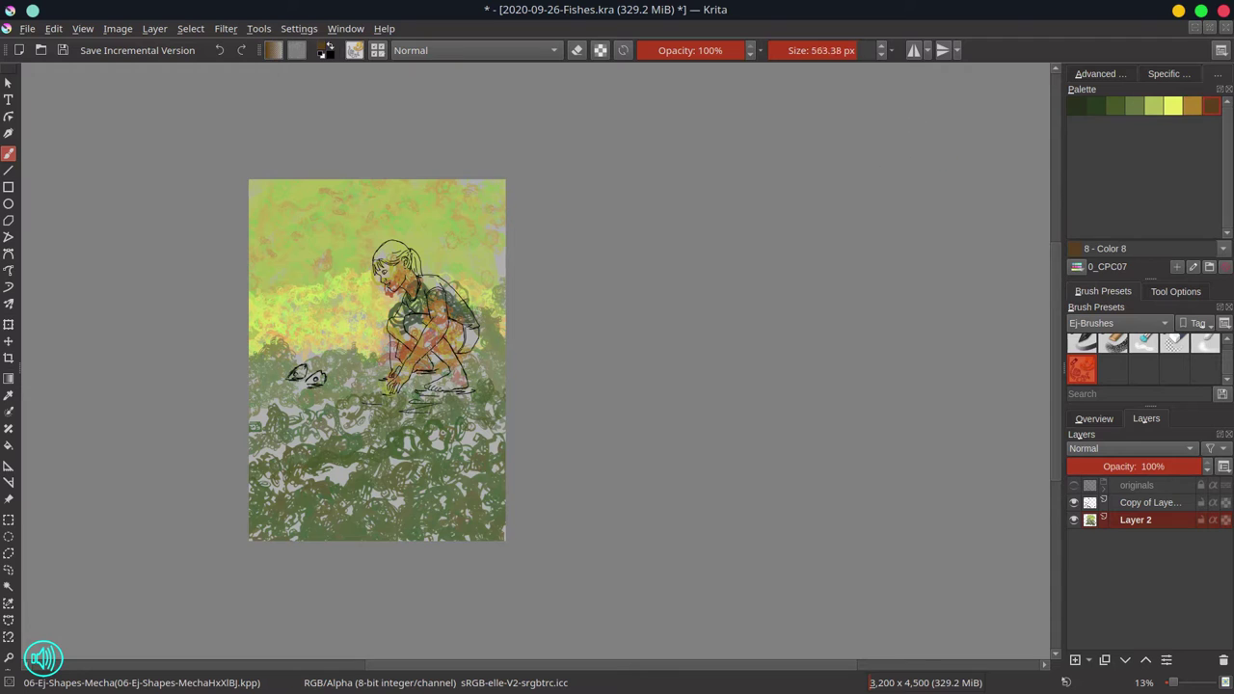
{"action": "left_click", "coordinate": [848, 50]}
{"action": "mouse_move", "coordinate": [442, 331]}
{"action": "left_mouse_down"}
{"action": "mouse_move", "coordinate": [457, 337]}
{"action": "mouse_move", "coordinate": [421, 357]}
{"action": "left_mouse_up"}
{"action": "left_click_drag", "start_coordinate": [387, 266], "coordinate": [397, 287]}
{"action": "left_click_drag", "start_coordinate": [449, 337], "coordinate": [407, 342]}
{"action": "left_click_drag", "start_coordinate": [457, 340], "coordinate": [469, 353]}
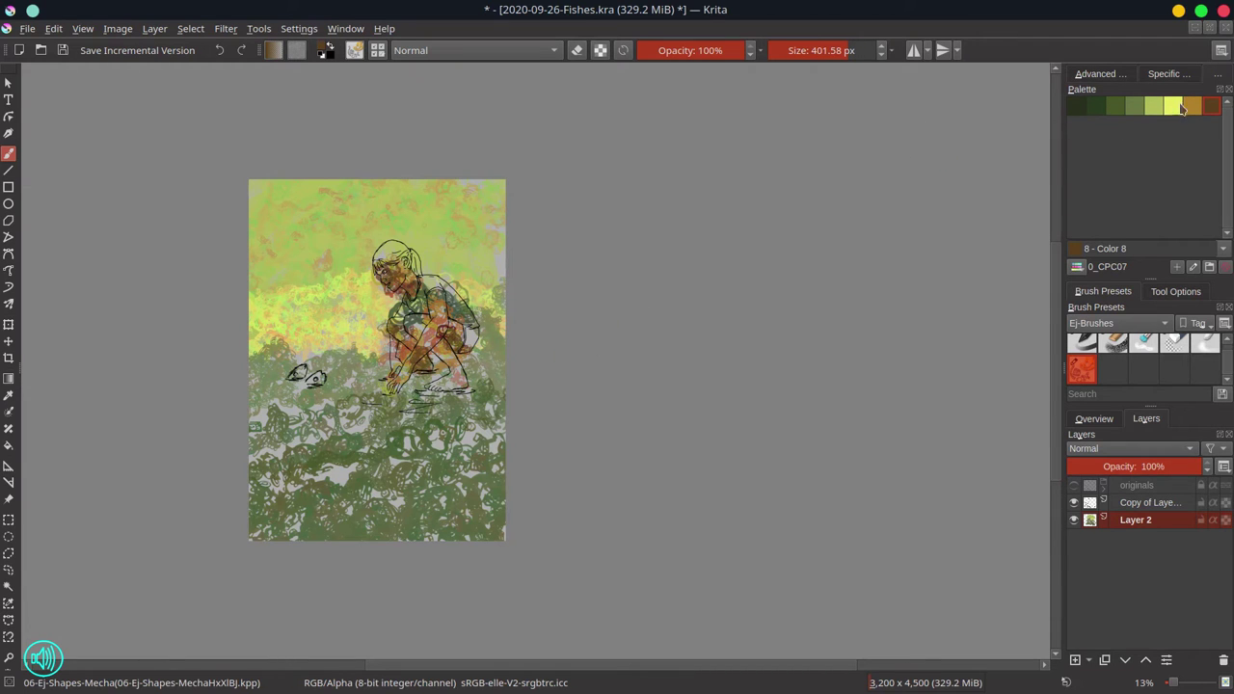
{"action": "left_click", "coordinate": [1174, 106]}
{"action": "key", "text": "bracketleft"}
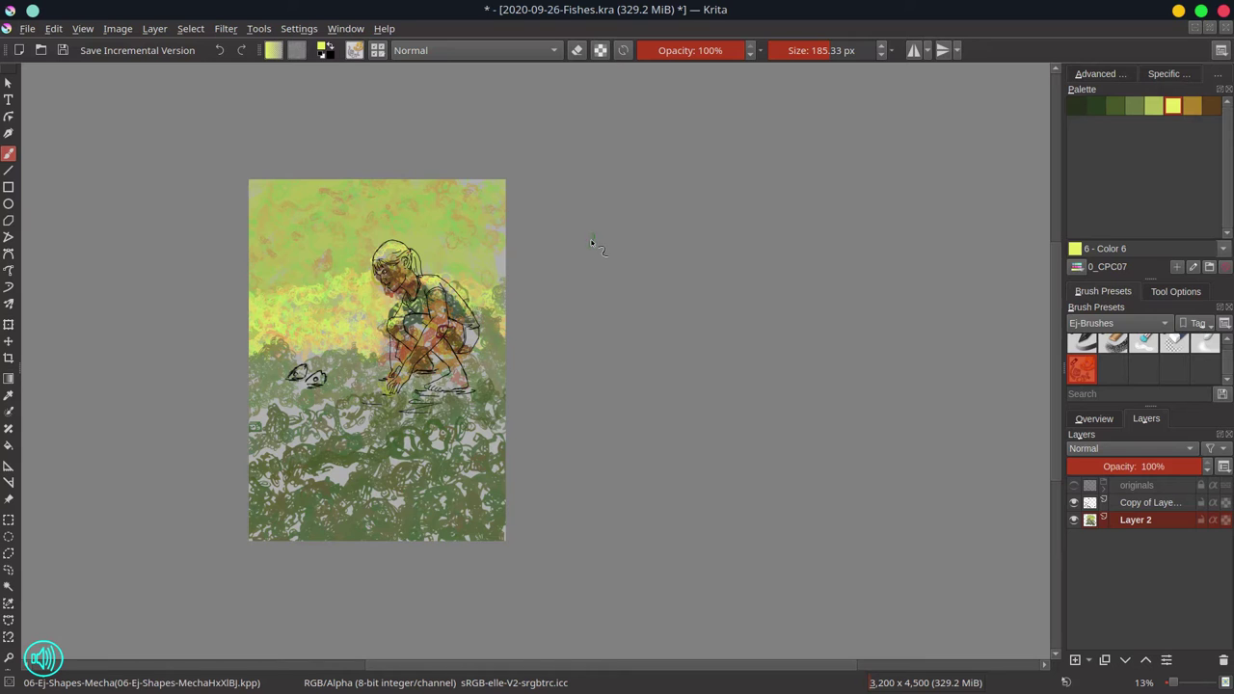
- Paint dark shadows on the water below the girl and under the fish with Color 2 and Color 1
{"action": "left_click", "coordinate": [1097, 106]}
{"action": "mouse_move", "coordinate": [422, 387]}
{"action": "left_mouse_down"}
{"action": "mouse_move", "coordinate": [434, 374]}
{"action": "mouse_move", "coordinate": [469, 397]}
{"action": "left_mouse_up"}
{"action": "left_click", "coordinate": [1077, 106]}
{"action": "left_click_drag", "start_coordinate": [469, 403], "coordinate": [392, 416]}
{"action": "left_click_drag", "start_coordinate": [384, 430], "coordinate": [449, 440]}
{"action": "left_click_drag", "start_coordinate": [425, 397], "coordinate": [368, 392]}
{"action": "left_click_drag", "start_coordinate": [333, 391], "coordinate": [278, 391]}
- Add light green Color 5 ripples across the water around the figure and save the painting
{"action": "left_click", "coordinate": [1154, 106]}
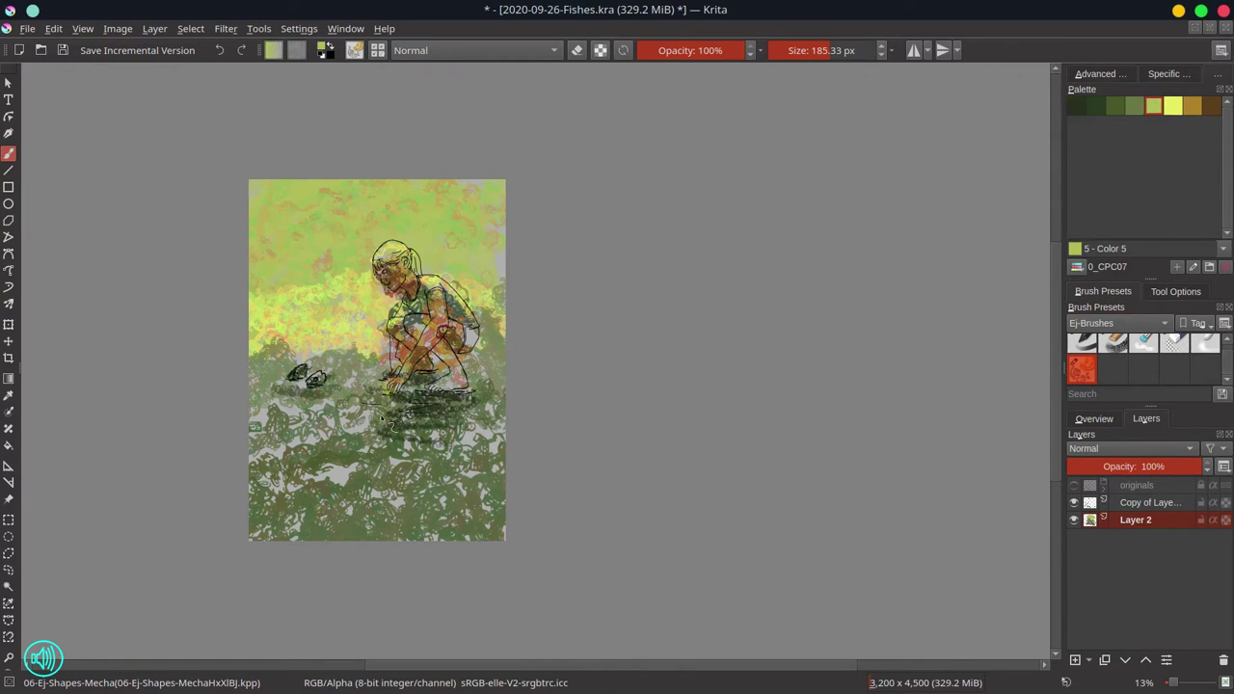
{"action": "left_click_drag", "start_coordinate": [421, 403], "coordinate": [310, 422]}
{"action": "left_click_drag", "start_coordinate": [338, 386], "coordinate": [397, 401]}
{"action": "left_click_drag", "start_coordinate": [503, 397], "coordinate": [462, 407]}
{"action": "left_click_drag", "start_coordinate": [486, 417], "coordinate": [436, 422]}
{"action": "left_click_drag", "start_coordinate": [359, 458], "coordinate": [289, 463]}
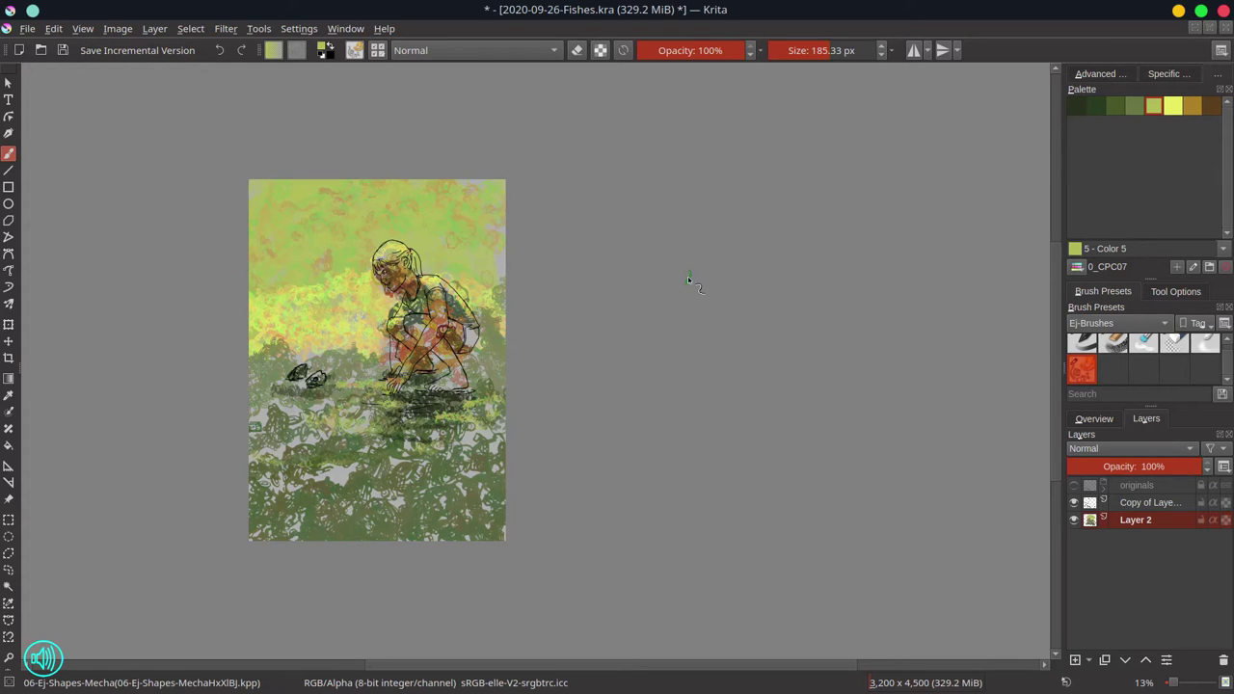
{"action": "key", "text": "/"}
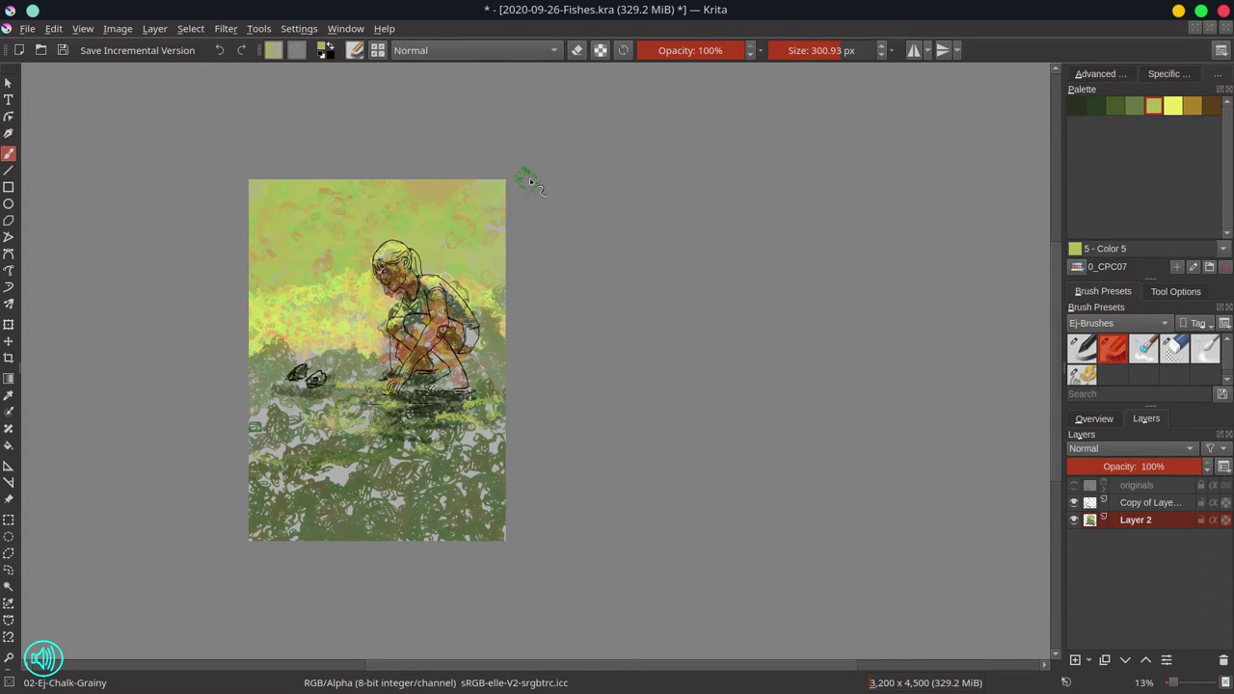
{"action": "key", "text": "ctrl+s"}
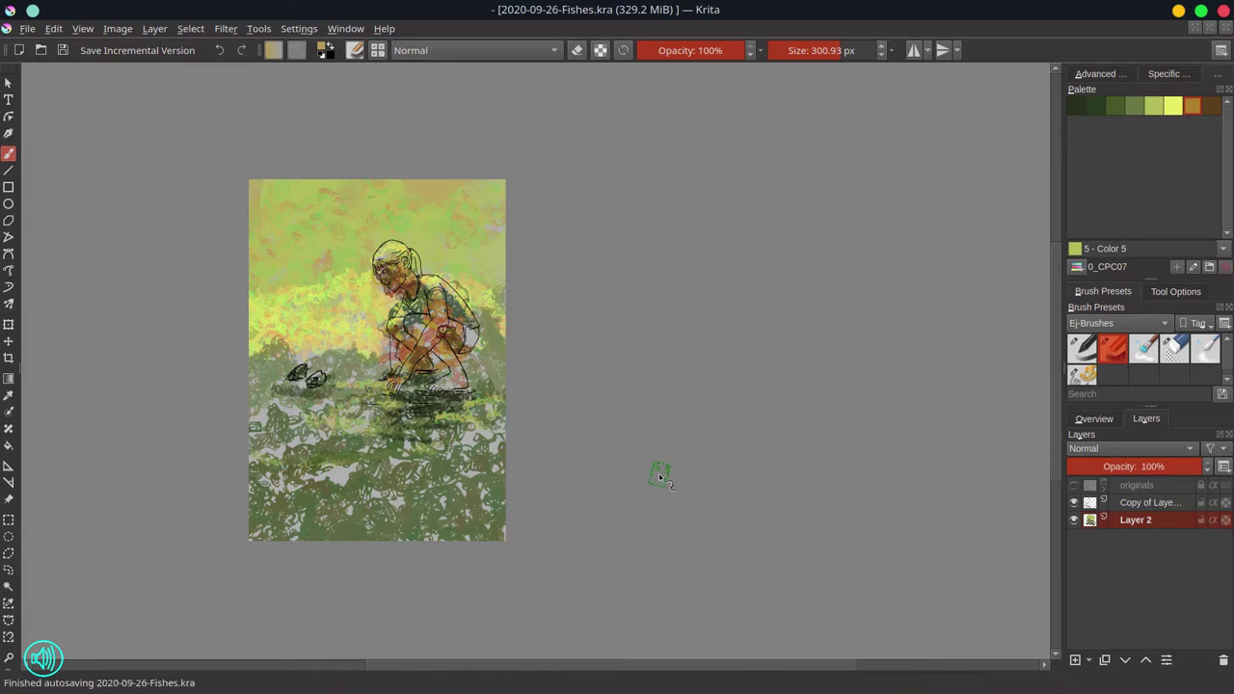
{"action": "left_click", "coordinate": [1162, 509]}
{"action": "right_click", "coordinate": [1163, 507]}
{"action": "left_click", "coordinate": [1190, 463]}
{"action": "right_click", "coordinate": [1162, 506]}
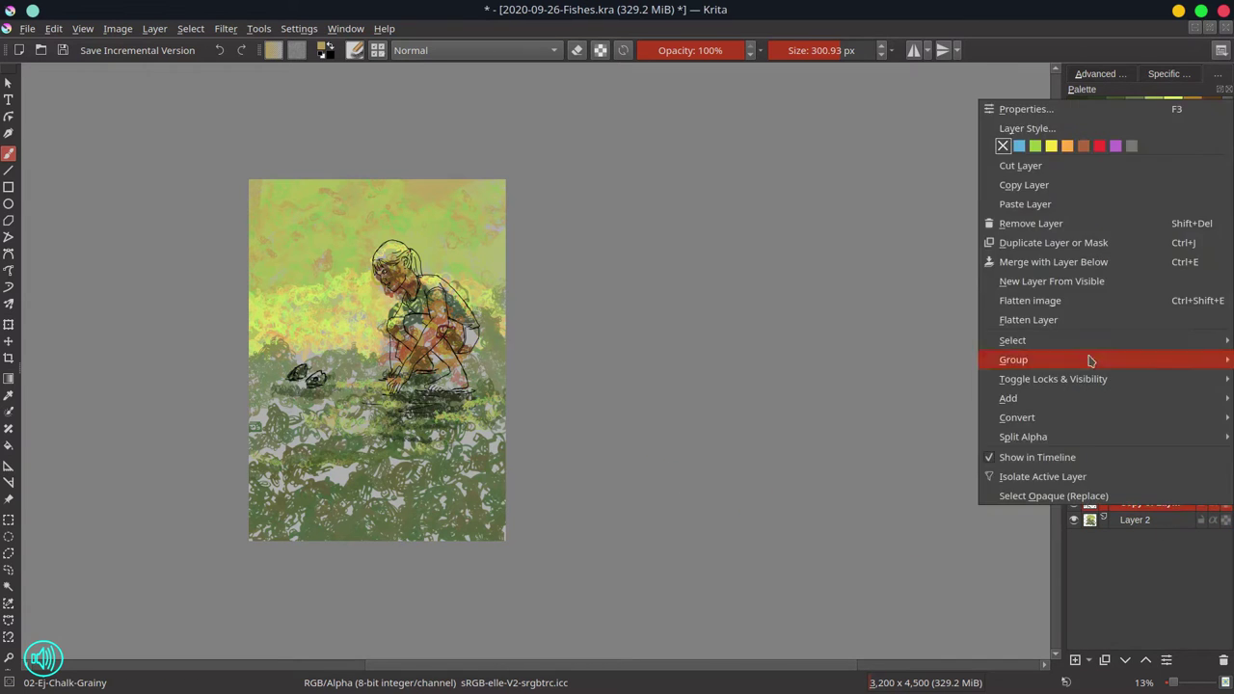
{"action": "left_click", "coordinate": [1080, 263]}
{"action": "left_click", "coordinate": [54, 28]}
{"action": "left_click", "coordinate": [96, 46]}
- Lock Layer 2's alpha and smooth the sky and yellow band with the 03-Ej-Blender-Textured-Soft brush at about 375 px
{"action": "left_click", "coordinate": [1151, 520]}
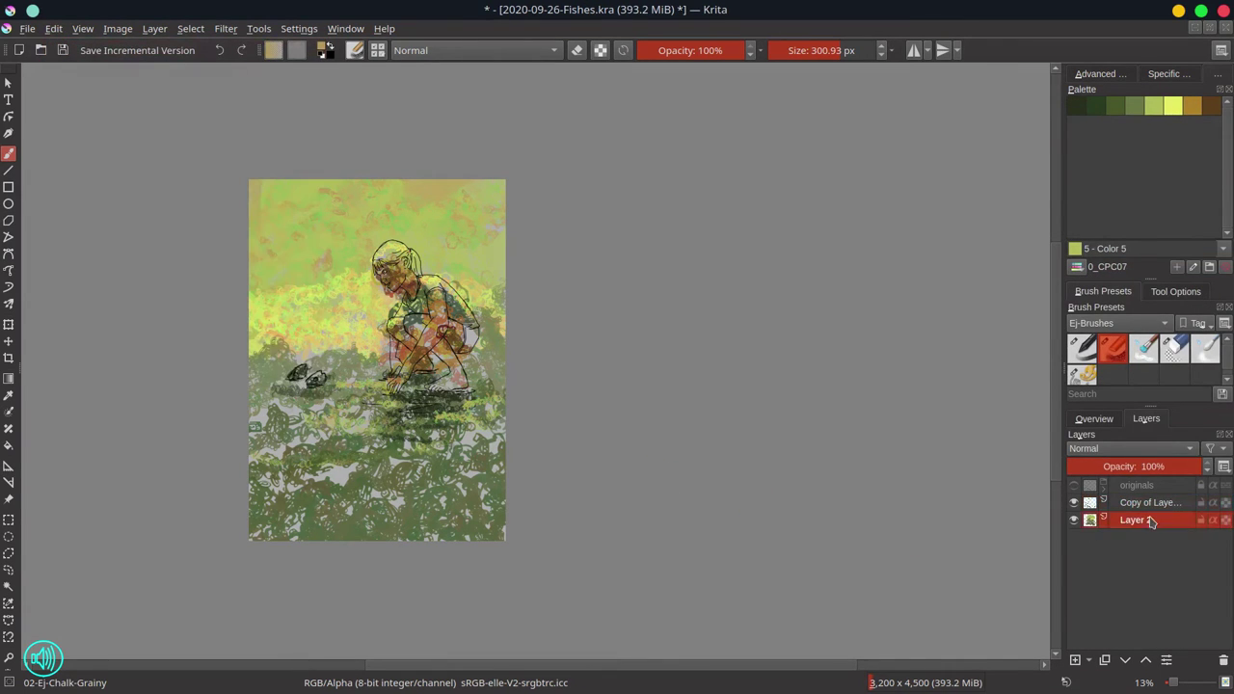
{"action": "left_click", "coordinate": [1144, 349]}
{"action": "left_click_drag", "start_coordinate": [274, 300], "coordinate": [566, 300]}
{"action": "mouse_move", "coordinate": [274, 299]}
{"action": "left_mouse_down"}
{"action": "mouse_move", "coordinate": [328, 285]}
{"action": "mouse_move", "coordinate": [309, 276]}
{"action": "mouse_move", "coordinate": [420, 223]}
{"action": "mouse_move", "coordinate": [490, 268]}
{"action": "mouse_move", "coordinate": [358, 323]}
{"action": "mouse_move", "coordinate": [363, 284]}
{"action": "left_mouse_up"}
{"action": "left_click", "coordinate": [1226, 520]}
{"action": "left_click_drag", "start_coordinate": [332, 390], "coordinate": [240, 390]}
{"action": "mouse_move", "coordinate": [496, 305]}
{"action": "left_mouse_down"}
{"action": "mouse_move", "coordinate": [516, 412]}
{"action": "mouse_move", "coordinate": [412, 236]}
{"action": "left_mouse_up"}
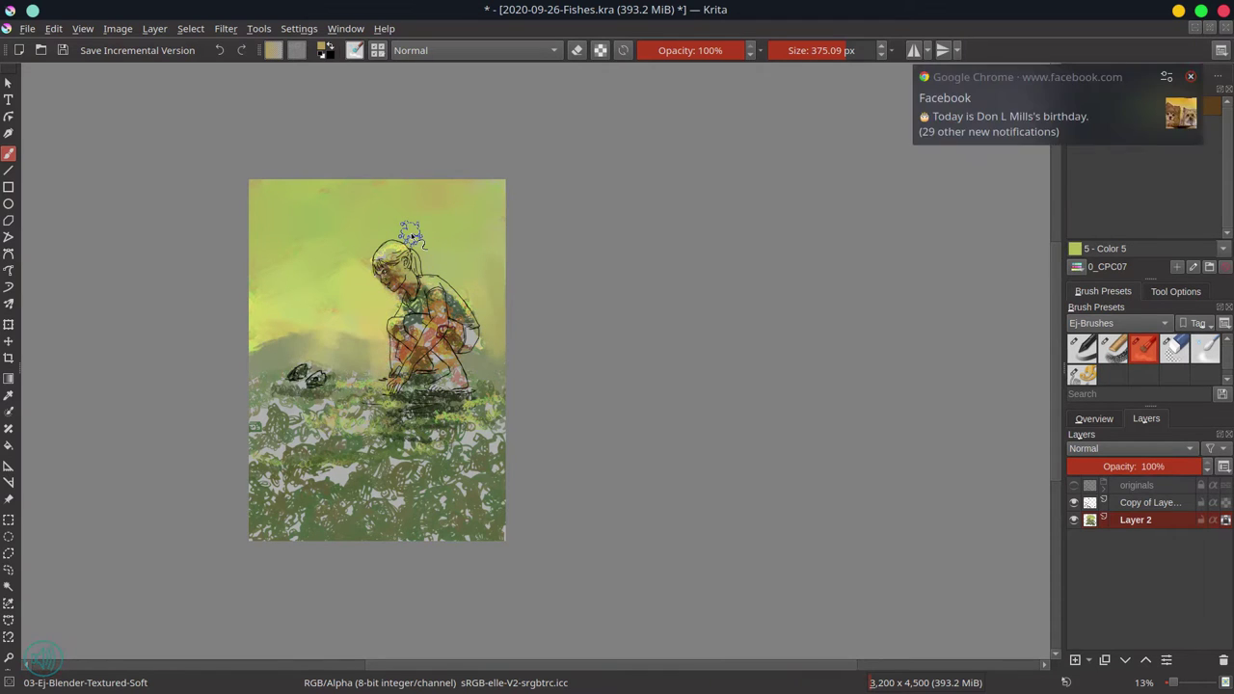
- Dismiss the desktop notification and set notifications to do not disturb until turned off
{"action": "left_click", "coordinate": [1192, 78]}
{"action": "left_click", "coordinate": [890, 20]}
{"action": "left_click", "coordinate": [698, 77]}
{"action": "left_click", "coordinate": [666, 87]}
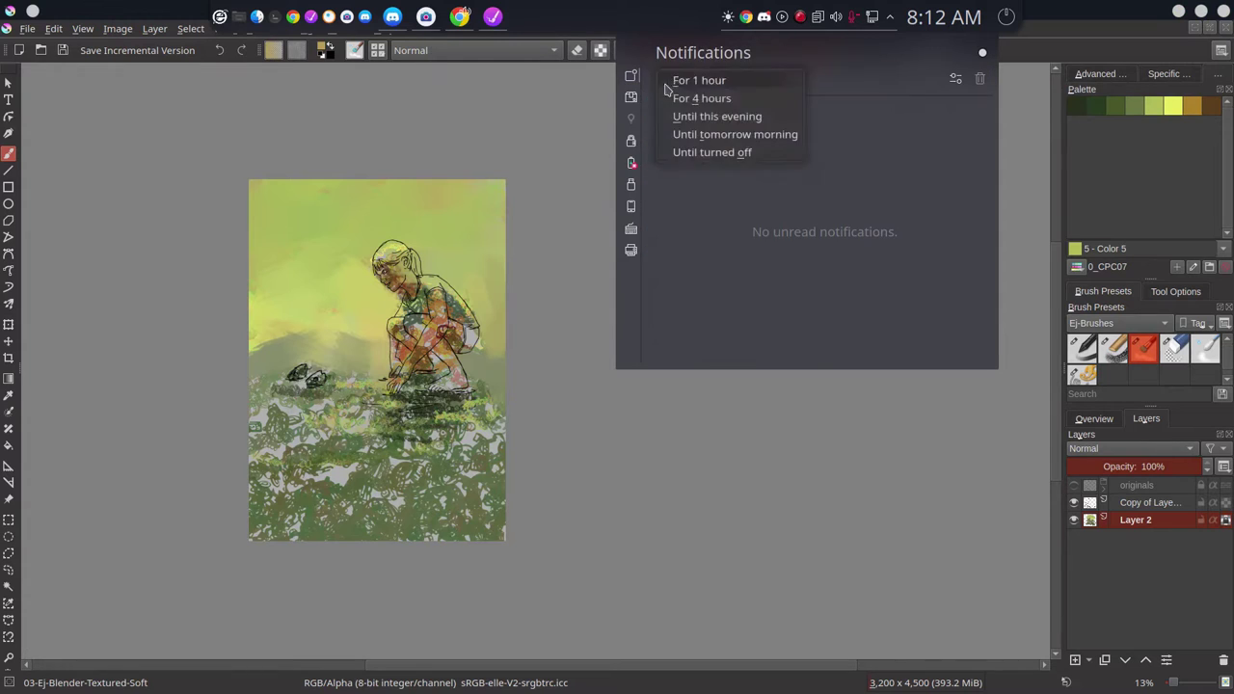
{"action": "left_click", "coordinate": [710, 152]}
{"action": "left_click", "coordinate": [891, 21]}
- Smooth the green water area around and below the girl with the blender brush, and save the painting
{"action": "mouse_move", "coordinate": [383, 377]}
{"action": "left_mouse_down"}
{"action": "mouse_move", "coordinate": [289, 397]}
{"action": "mouse_move", "coordinate": [355, 414]}
{"action": "left_mouse_up"}
{"action": "mouse_move", "coordinate": [355, 309]}
{"action": "left_mouse_down"}
{"action": "mouse_move", "coordinate": [507, 368]}
{"action": "mouse_move", "coordinate": [449, 424]}
{"action": "mouse_move", "coordinate": [402, 434]}
{"action": "mouse_move", "coordinate": [357, 377]}
{"action": "mouse_move", "coordinate": [482, 439]}
{"action": "mouse_move", "coordinate": [414, 409]}
{"action": "mouse_move", "coordinate": [400, 468]}
{"action": "mouse_move", "coordinate": [321, 479]}
{"action": "left_mouse_up"}
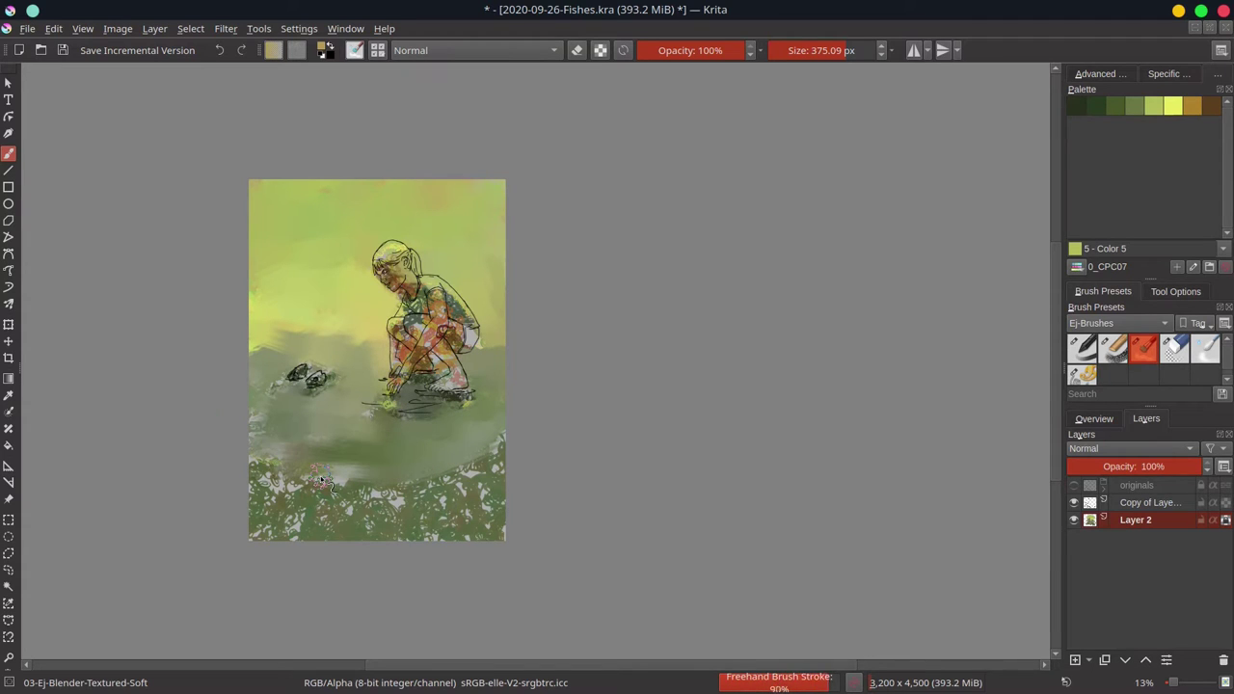
{"action": "mouse_move", "coordinate": [264, 428]}
{"action": "left_mouse_down"}
{"action": "mouse_move", "coordinate": [262, 499]}
{"action": "mouse_move", "coordinate": [352, 429]}
{"action": "mouse_move", "coordinate": [371, 499]}
{"action": "mouse_move", "coordinate": [426, 520]}
{"action": "mouse_move", "coordinate": [527, 495]}
{"action": "left_mouse_up"}
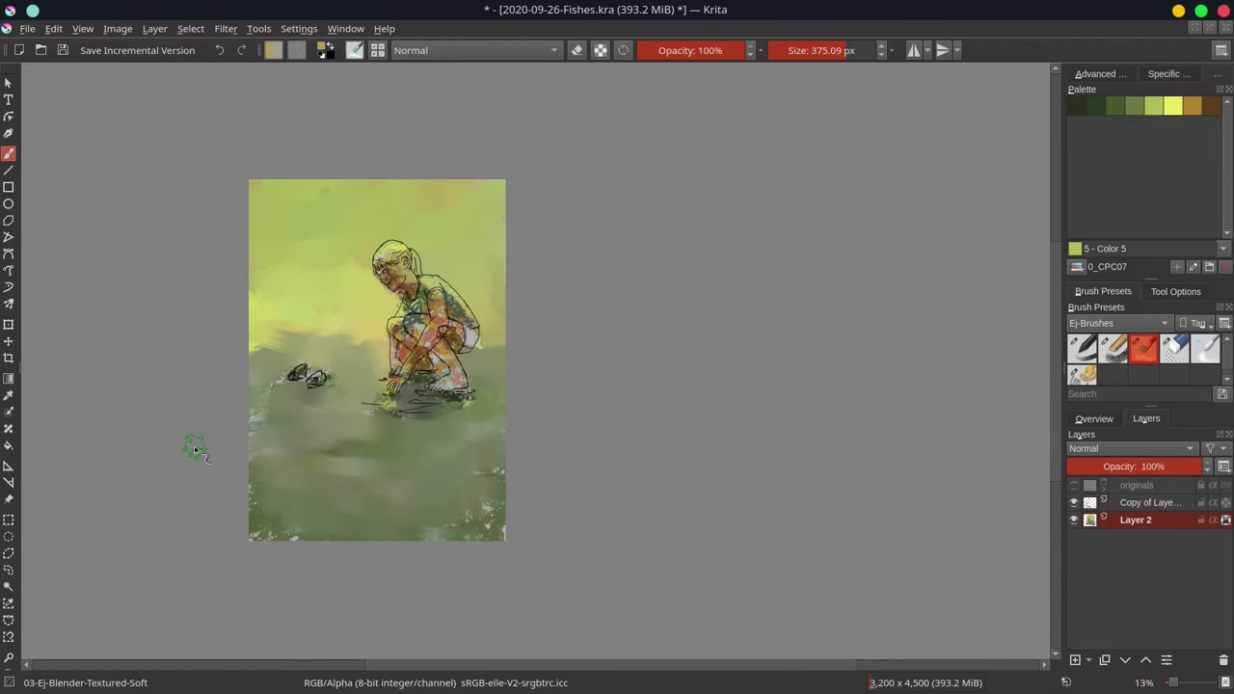
{"action": "left_click", "coordinate": [1095, 418]}
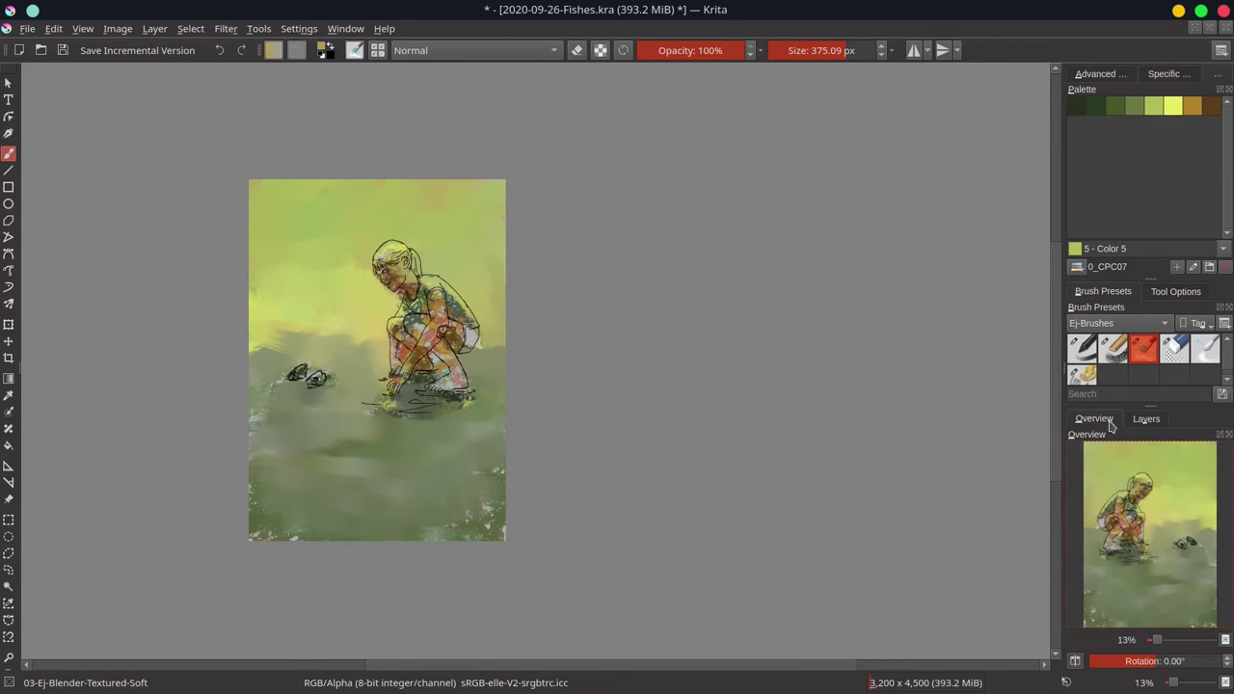
{"action": "left_click", "coordinate": [1147, 418]}
{"action": "scroll", "coordinate": [318, 289], "scroll_direction": "up", "scroll_amount": 5}
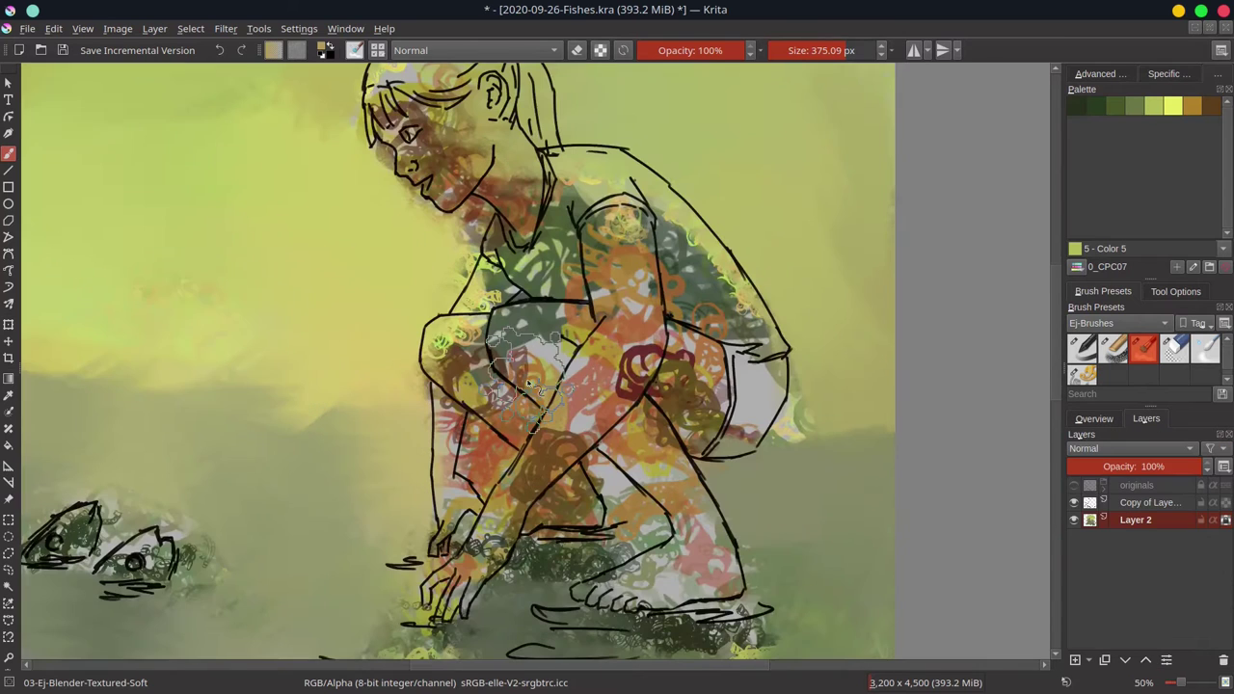
{"action": "key", "text": "ctrl+s"}
- Outline the girl's head, ponytail, neck and upper back with a polygonal selection
{"action": "left_click_drag", "start_coordinate": [359, 233], "coordinate": [328, 335]}
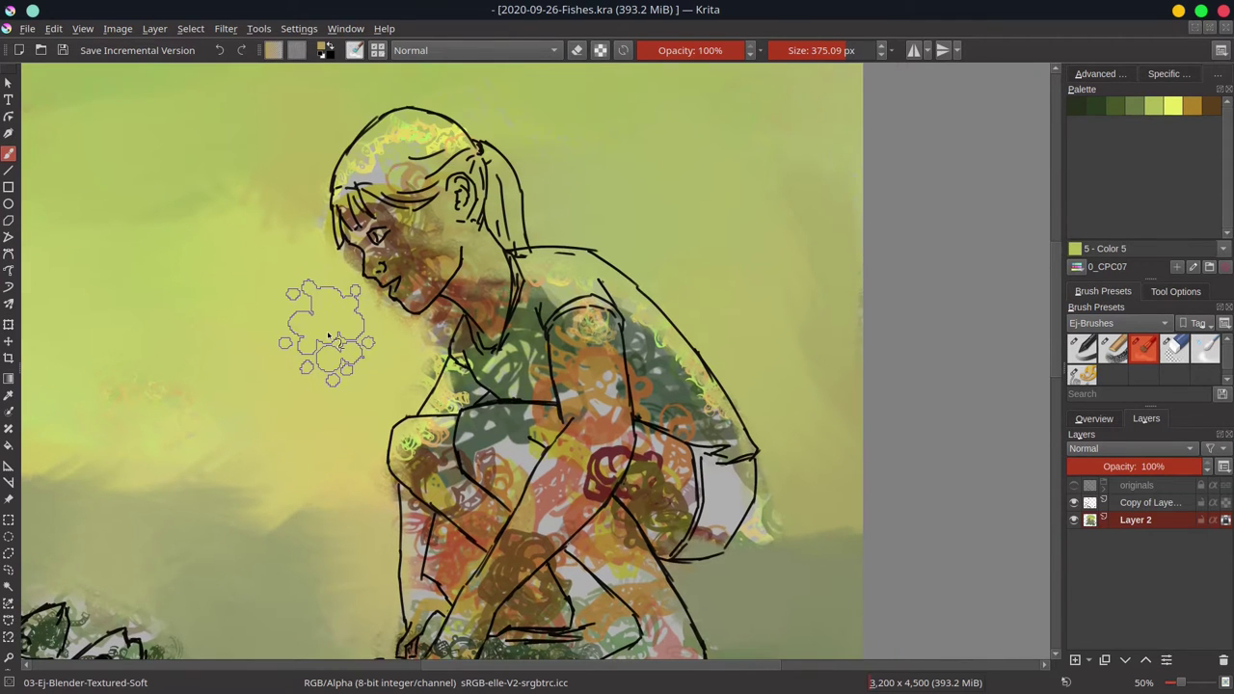
{"action": "scroll", "coordinate": [328, 334], "scroll_direction": "up", "scroll_amount": 1}
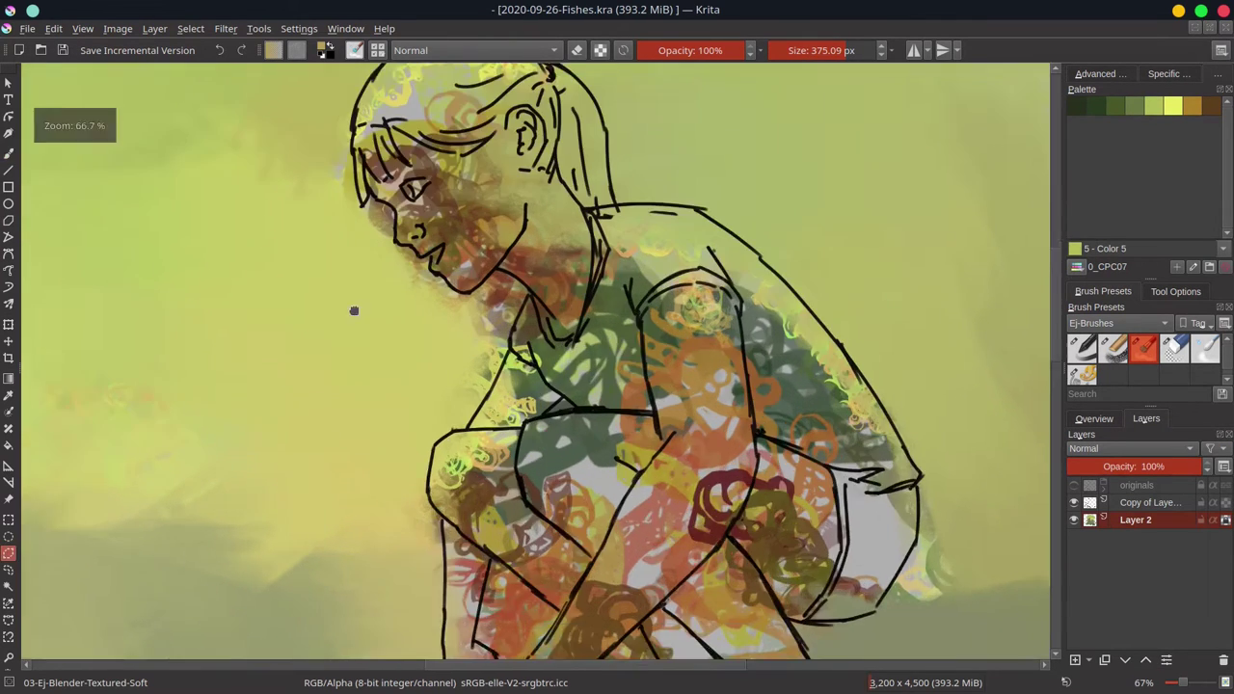
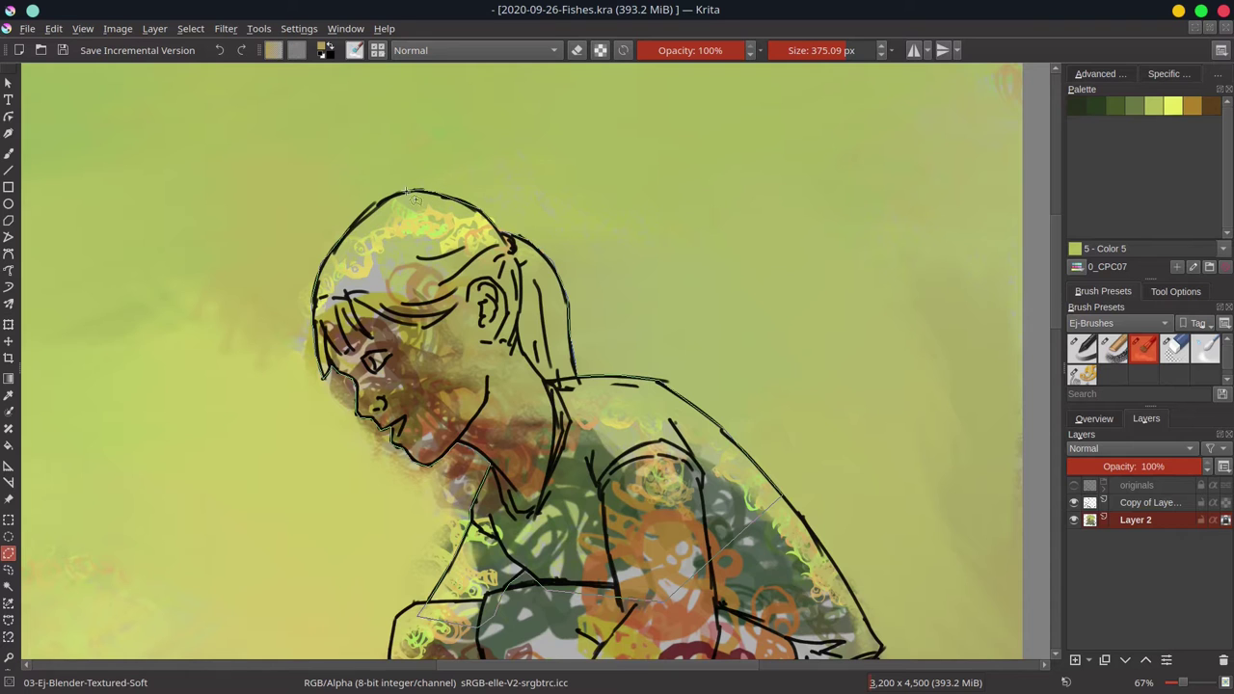
{"action": "left_click_drag", "start_coordinate": [415, 198], "coordinate": [413, 193]}
- Add the girl's front knee, far forearm and hand to the selection by tracing their outlines
{"action": "scroll", "coordinate": [522, 541], "scroll_direction": "down", "scroll_amount": 5}
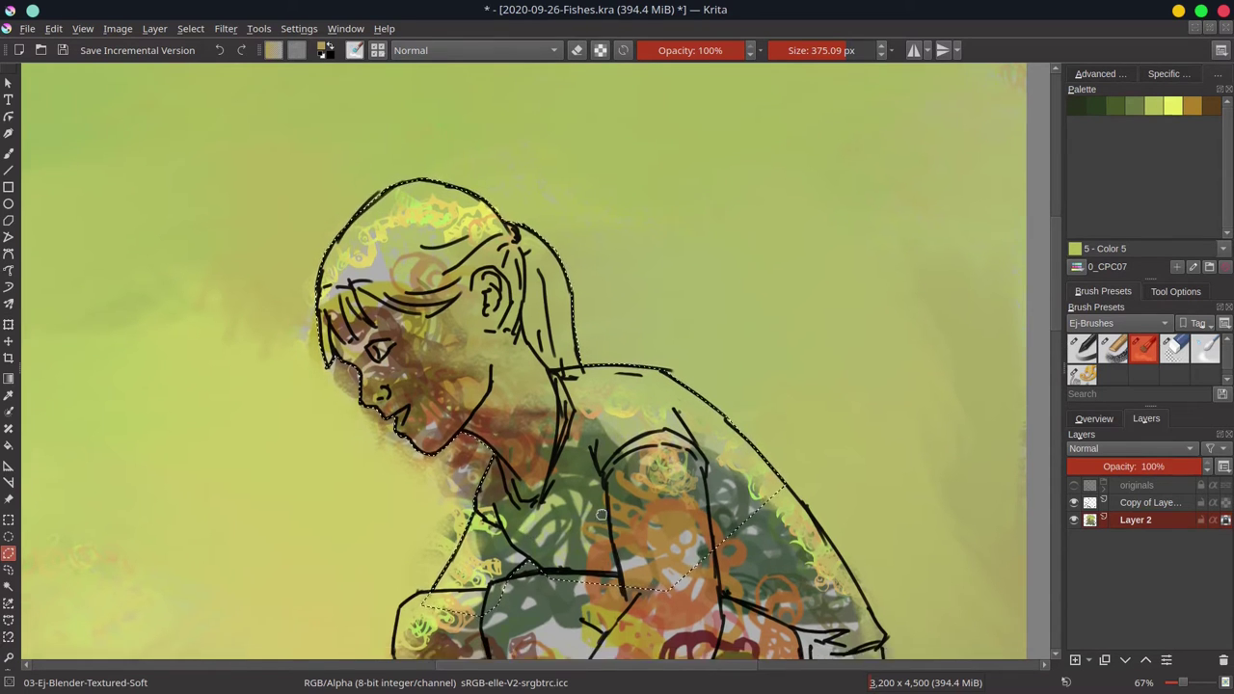
{"action": "scroll", "coordinate": [378, 445], "scroll_direction": "down", "scroll_amount": 4}
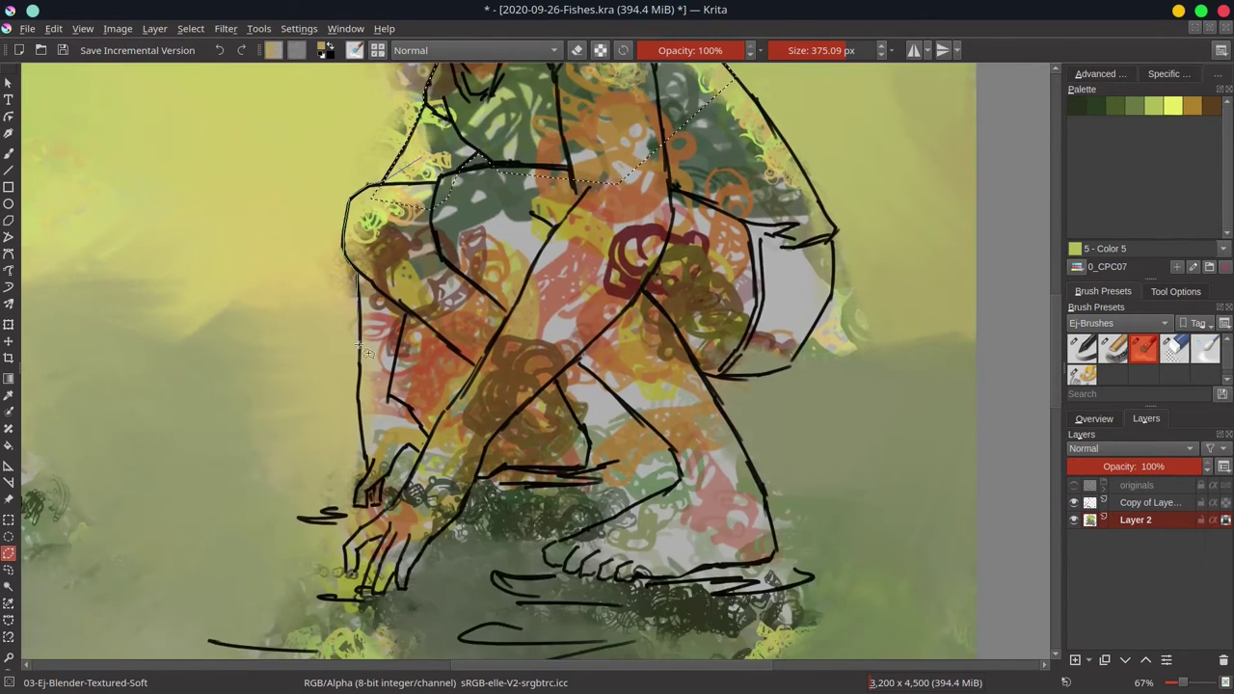
{"action": "left_click_drag", "start_coordinate": [359, 283], "coordinate": [366, 410]}
{"action": "left_click_drag", "start_coordinate": [370, 492], "coordinate": [364, 514]}
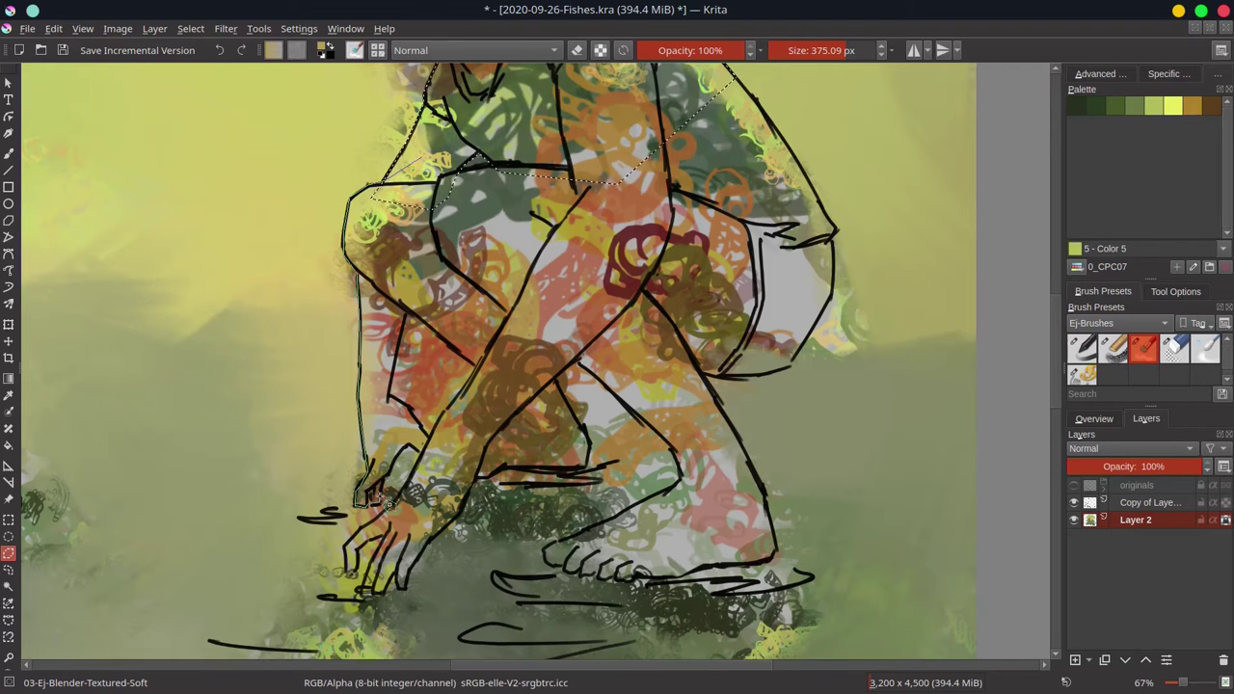
{"action": "mouse_move", "coordinate": [416, 417]}
{"action": "left_mouse_down"}
{"action": "mouse_move", "coordinate": [391, 399]}
{"action": "mouse_move", "coordinate": [411, 316]}
{"action": "left_mouse_up"}
{"action": "left_click", "coordinate": [518, 260]}
{"action": "double_click", "coordinate": [459, 174]}
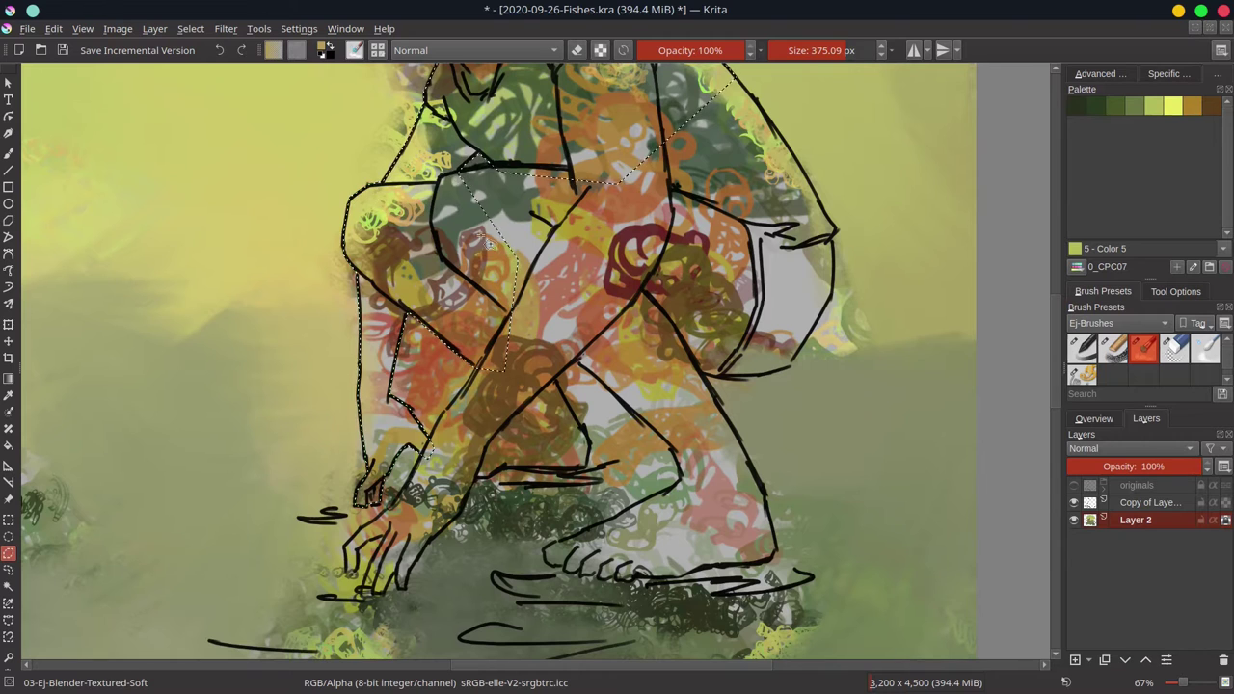
- Add the near arm and hand, crossed legs, foot, seat and lower back to the selection by tracing the line art
{"action": "left_click", "coordinate": [535, 149]}
{"action": "left_click", "coordinate": [442, 177]}
{"action": "left_click", "coordinate": [474, 364]}
{"action": "left_click_drag", "start_coordinate": [431, 455], "coordinate": [384, 515]}
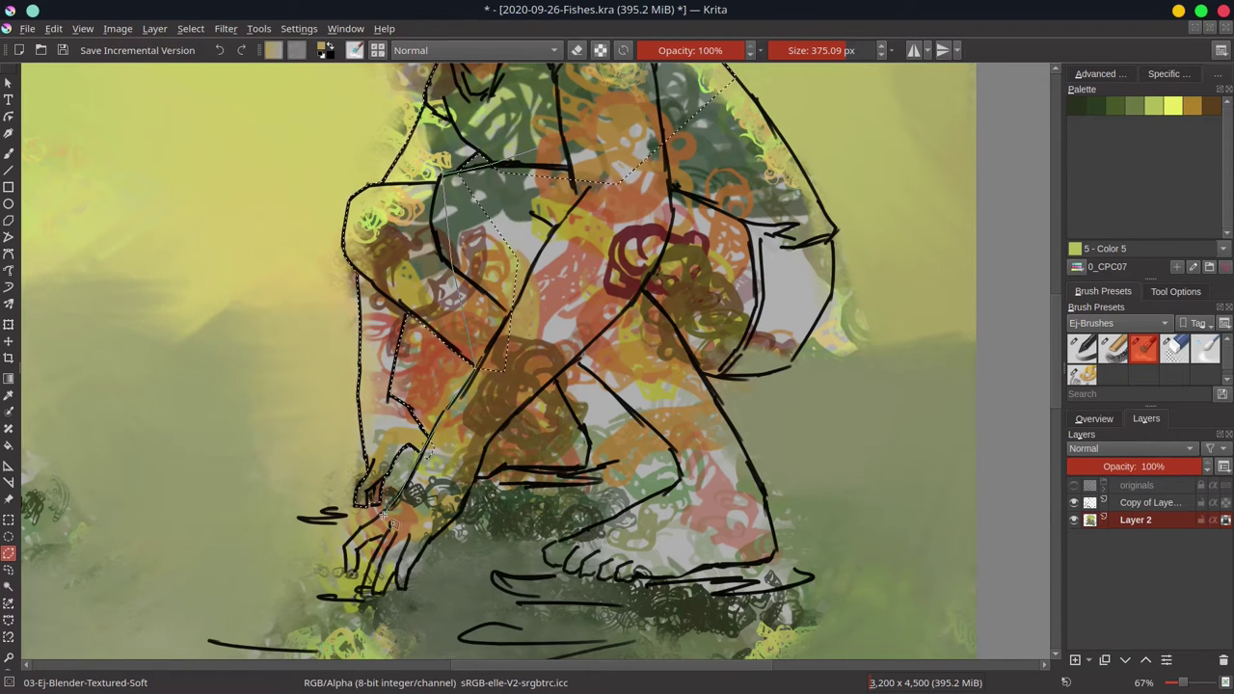
{"action": "mouse_move", "coordinate": [345, 562]}
{"action": "left_mouse_down"}
{"action": "mouse_move", "coordinate": [358, 574]}
{"action": "mouse_move", "coordinate": [371, 540]}
{"action": "mouse_move", "coordinate": [386, 588]}
{"action": "mouse_move", "coordinate": [402, 583]}
{"action": "mouse_move", "coordinate": [413, 603]}
{"action": "left_mouse_up"}
{"action": "mouse_move", "coordinate": [463, 526]}
{"action": "left_mouse_down"}
{"action": "mouse_move", "coordinate": [484, 487]}
{"action": "mouse_move", "coordinate": [580, 476]}
{"action": "mouse_move", "coordinate": [596, 455]}
{"action": "mouse_move", "coordinate": [569, 396]}
{"action": "mouse_move", "coordinate": [576, 373]}
{"action": "mouse_move", "coordinate": [629, 402]}
{"action": "mouse_move", "coordinate": [679, 467]}
{"action": "left_mouse_up"}
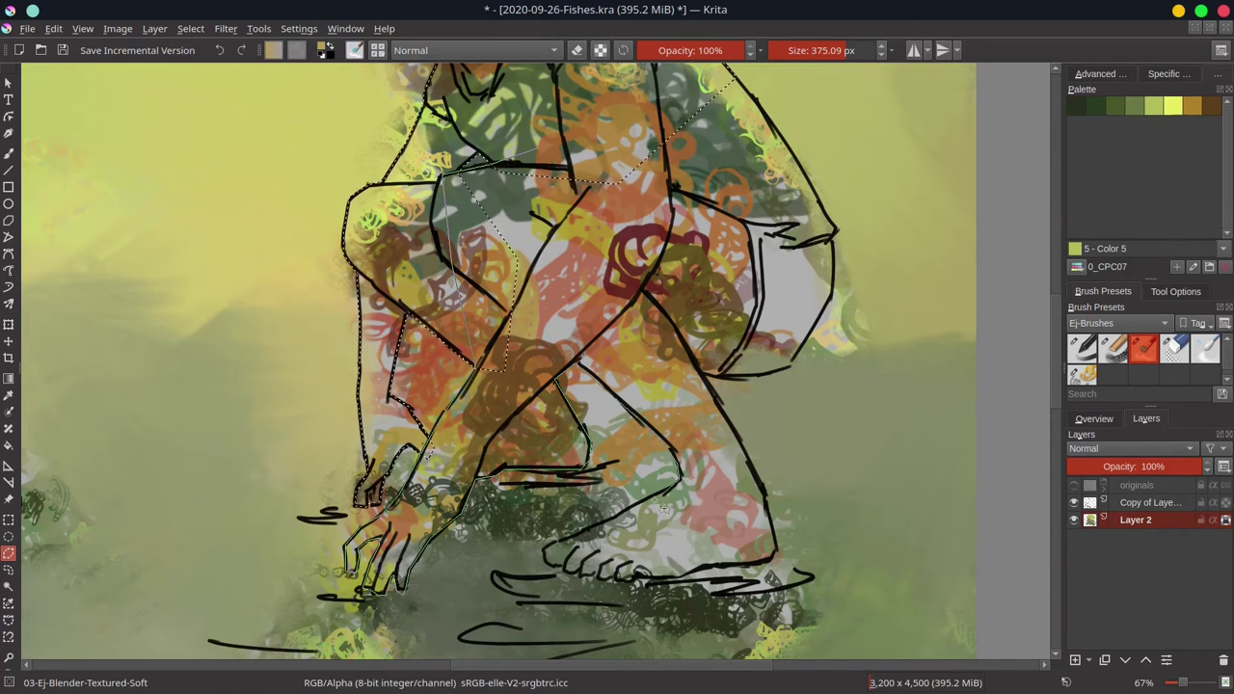
{"action": "mouse_move", "coordinate": [664, 511]}
{"action": "left_mouse_down"}
{"action": "mouse_move", "coordinate": [546, 560]}
{"action": "mouse_move", "coordinate": [587, 583]}
{"action": "mouse_move", "coordinate": [672, 588]}
{"action": "mouse_move", "coordinate": [719, 575]}
{"action": "mouse_move", "coordinate": [769, 494]}
{"action": "left_mouse_up"}
{"action": "left_click", "coordinate": [707, 376]}
{"action": "left_click", "coordinate": [747, 378]}
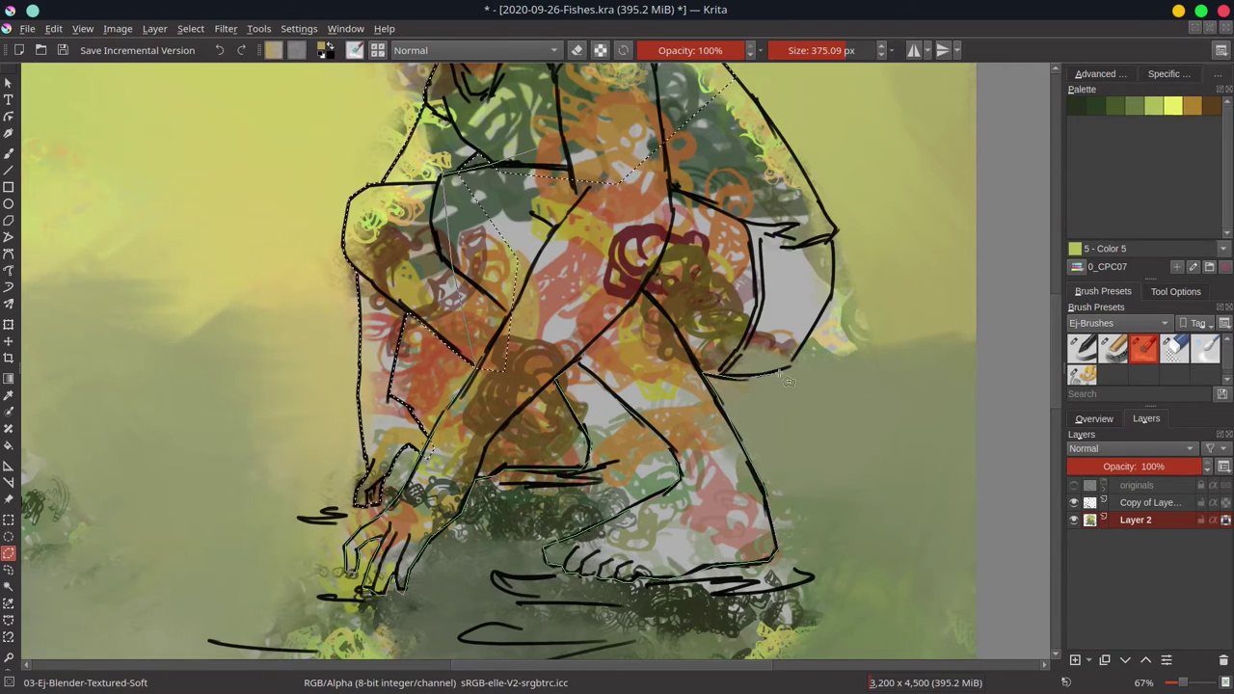
{"action": "left_click", "coordinate": [790, 368]}
{"action": "left_click", "coordinate": [832, 299]}
{"action": "left_click_drag", "start_coordinate": [832, 301], "coordinate": [789, 482]}
{"action": "left_click", "coordinate": [790, 412]}
{"action": "left_click", "coordinate": [749, 329]}
{"action": "left_click", "coordinate": [694, 261]}
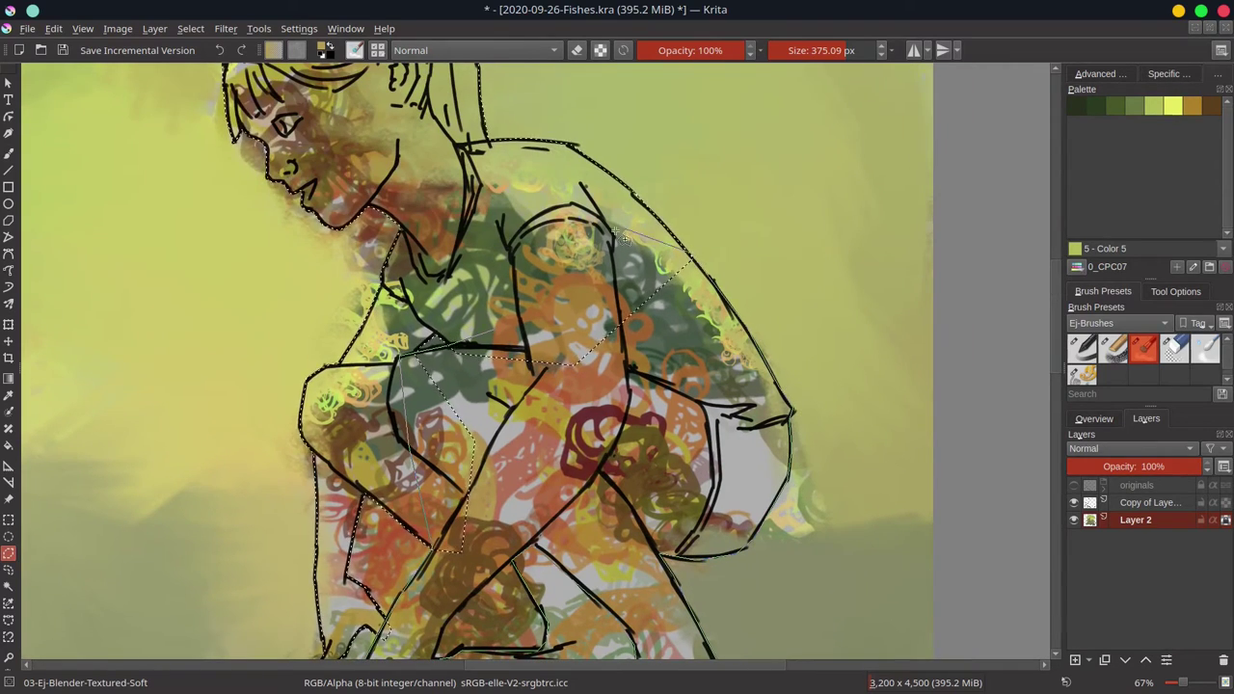
{"action": "double_click", "coordinate": [629, 220]}
- Trace both fish heads emerging from the water to add them to the selection
{"action": "mouse_move", "coordinate": [172, 656]}
{"action": "left_mouse_down"}
{"action": "mouse_move", "coordinate": [336, 507]}
{"action": "mouse_move", "coordinate": [737, 392]}
{"action": "left_mouse_up"}
{"action": "left_click", "coordinate": [336, 424]}
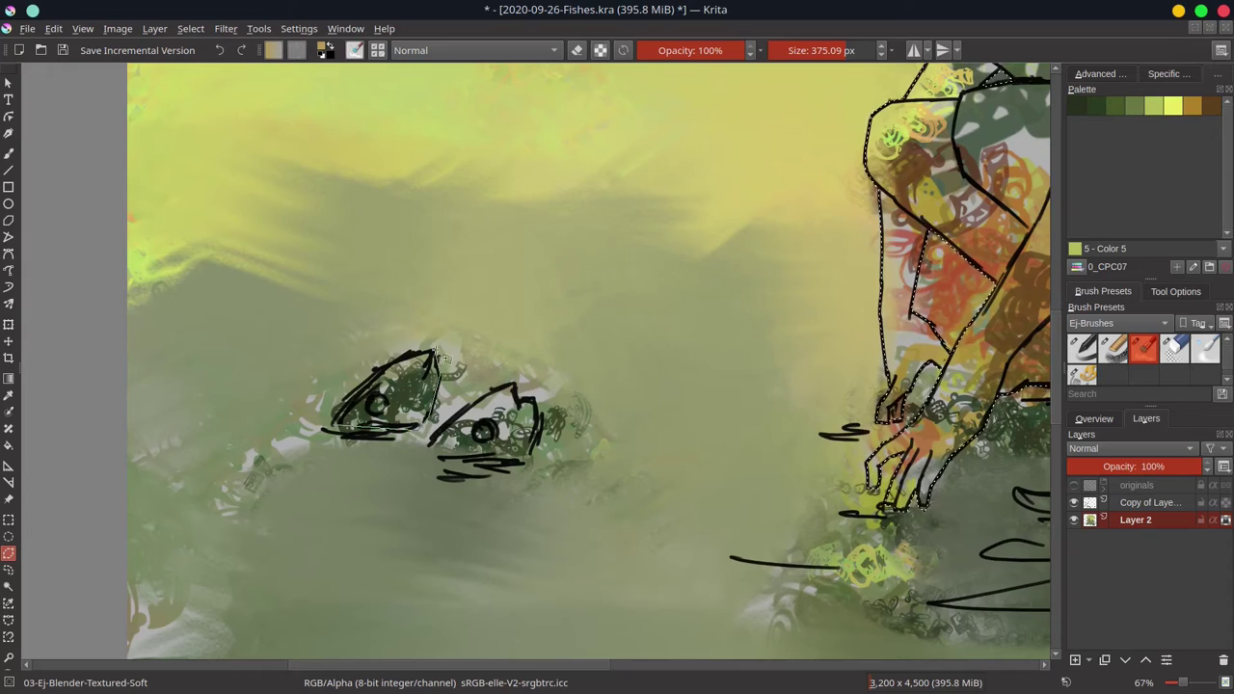
{"action": "mouse_move", "coordinate": [439, 357]}
{"action": "left_mouse_down"}
{"action": "mouse_move", "coordinate": [338, 424]}
{"action": "mouse_move", "coordinate": [439, 434]}
{"action": "mouse_move", "coordinate": [520, 395]}
{"action": "mouse_move", "coordinate": [542, 404]}
{"action": "left_mouse_up"}
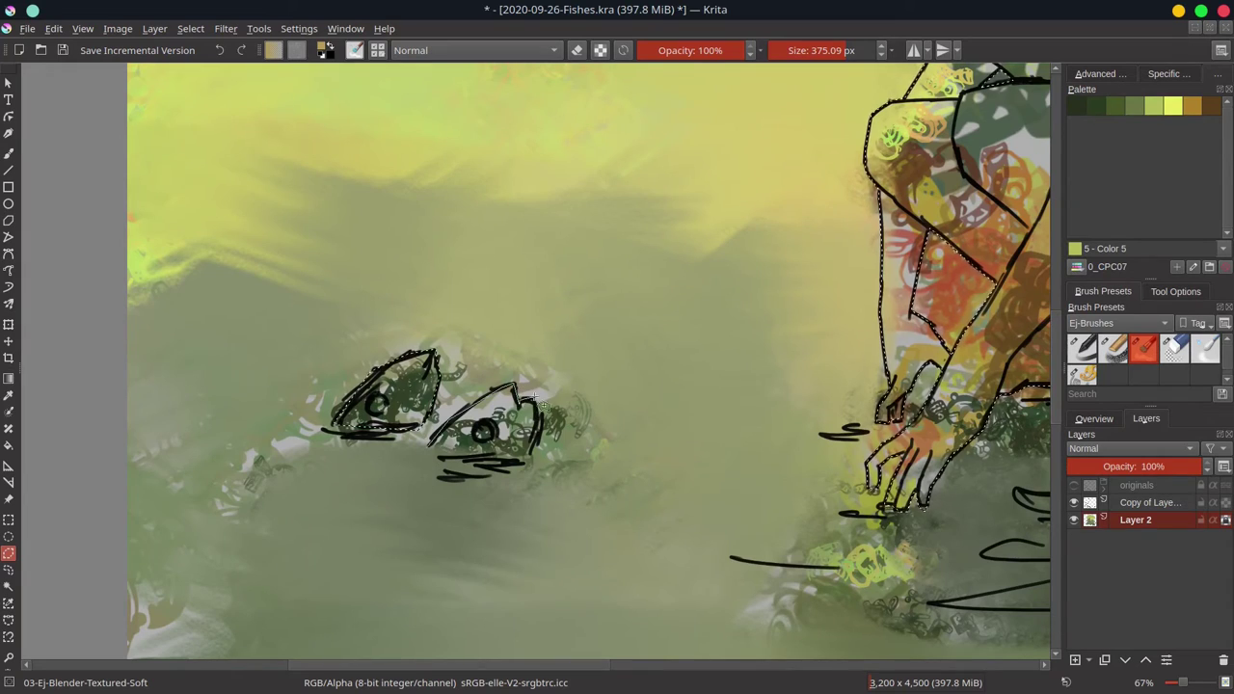
{"action": "left_click", "coordinate": [537, 400]}
{"action": "left_click", "coordinate": [530, 455]}
{"action": "double_click", "coordinate": [430, 456]}
- Add a new layer above Layer 1 in the originals group and fill the selected girl and fish silhouettes on it
{"action": "left_click_drag", "start_coordinate": [815, 508], "coordinate": [519, 501]}
{"action": "scroll", "coordinate": [520, 501], "scroll_direction": "down", "scroll_amount": 2}
{"action": "left_click", "coordinate": [1104, 485]}
{"action": "left_click", "coordinate": [1150, 524]}
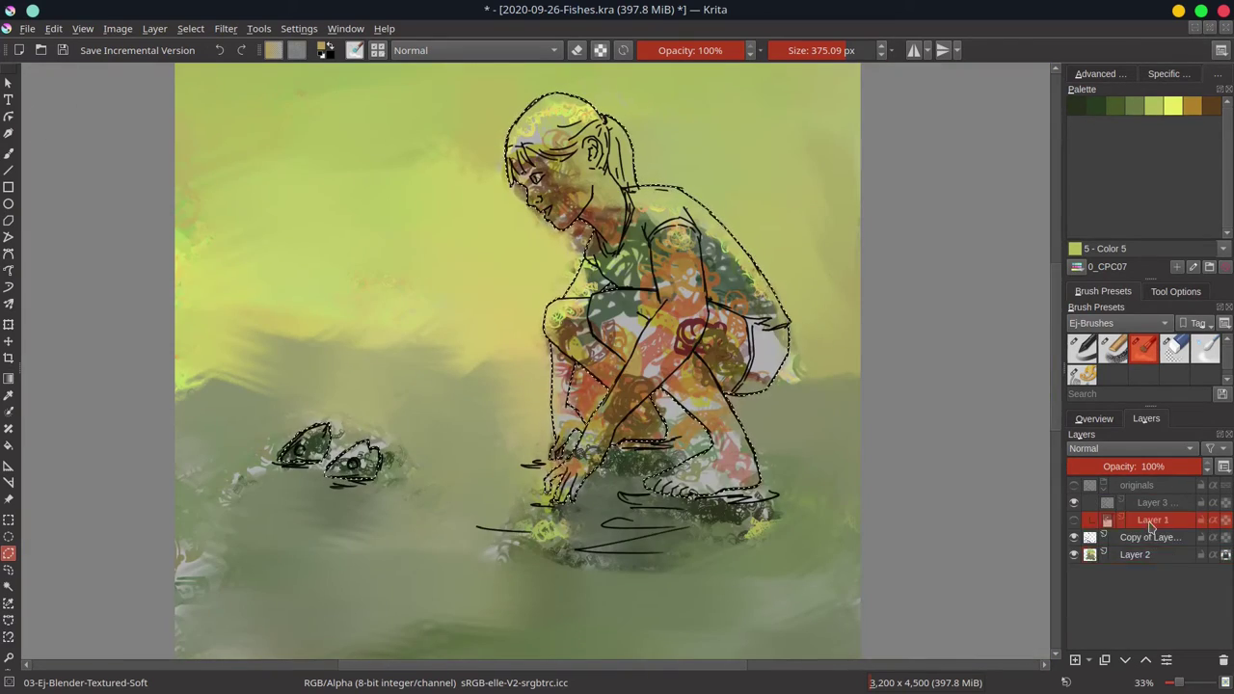
{"action": "left_click", "coordinate": [1075, 661]}
{"action": "left_click", "coordinate": [8, 447]}
{"action": "left_click", "coordinate": [1082, 73]}
{"action": "left_click", "coordinate": [1074, 486]}
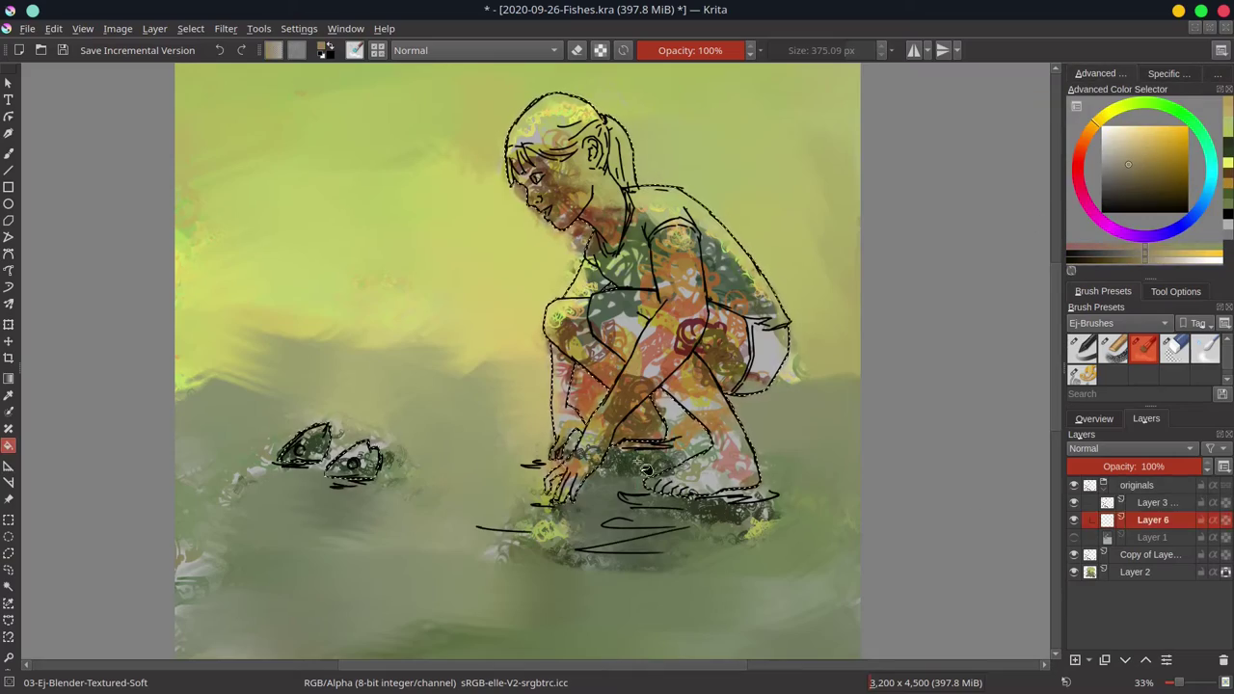
{"action": "left_click", "coordinate": [646, 470]}
- Lock, collapse and hide the originals group that holds the silhouette fill
{"action": "left_click", "coordinate": [1075, 522]}
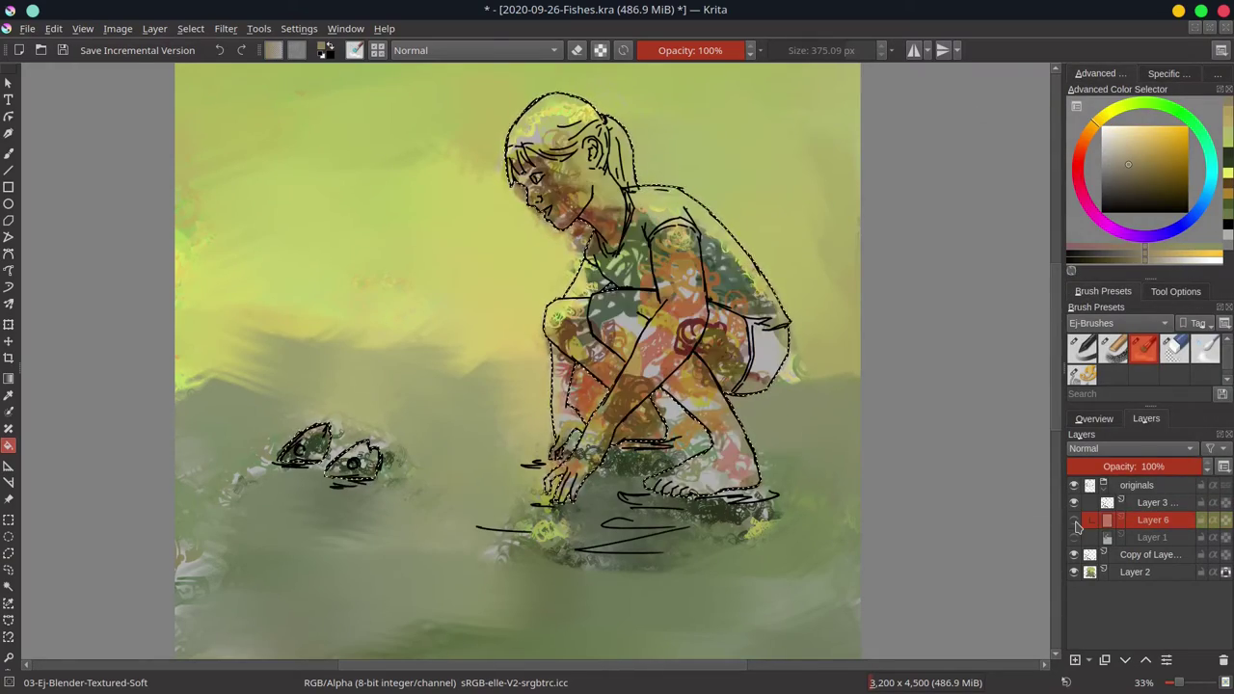
{"action": "left_click", "coordinate": [1075, 521]}
{"action": "left_click", "coordinate": [1203, 486]}
{"action": "left_click", "coordinate": [1104, 486]}
{"action": "left_click", "coordinate": [1074, 486]}
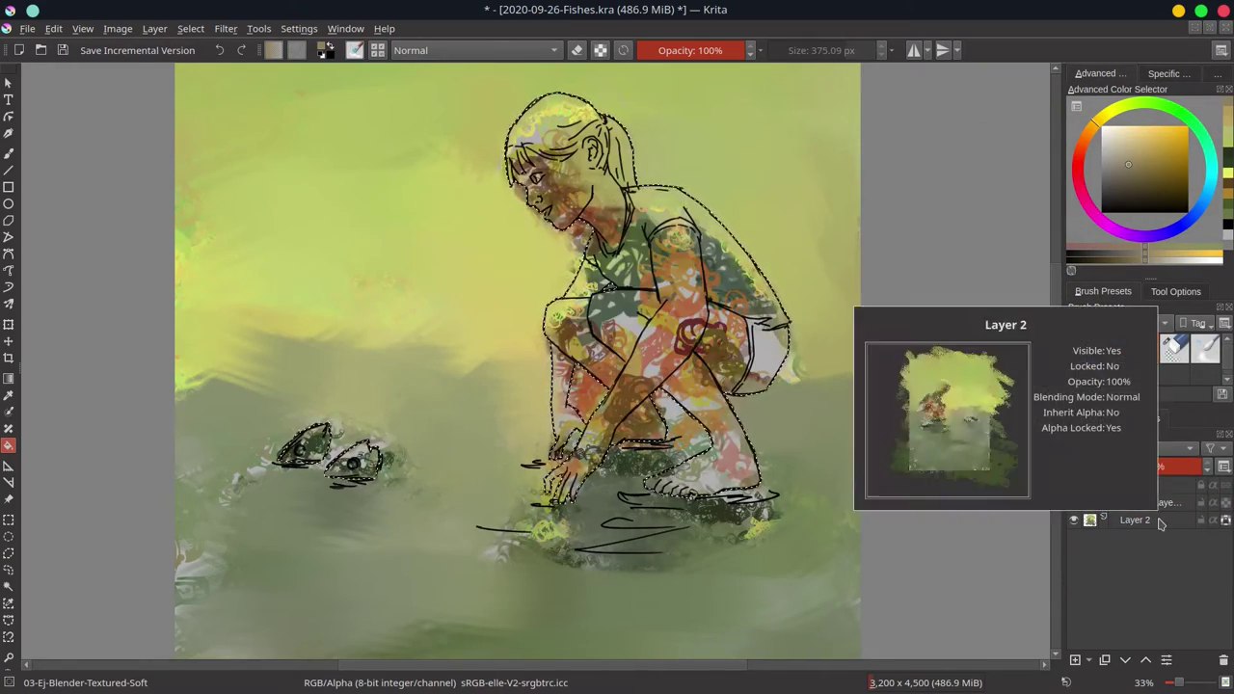
- Return to Layer 2 with the brush and palette, and invert the selection to cover the background
{"action": "left_click", "coordinate": [1161, 523]}
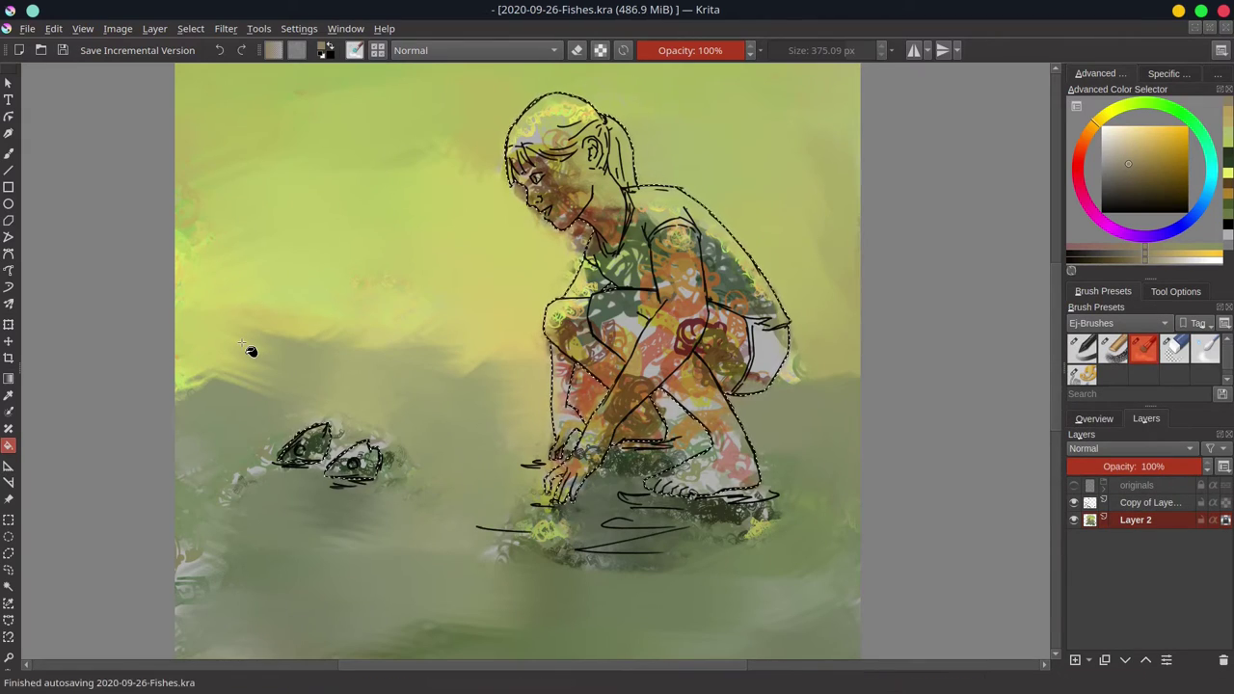
{"action": "left_click", "coordinate": [1221, 76]}
{"action": "scroll", "coordinate": [401, 296], "scroll_direction": "down", "scroll_amount": 3}
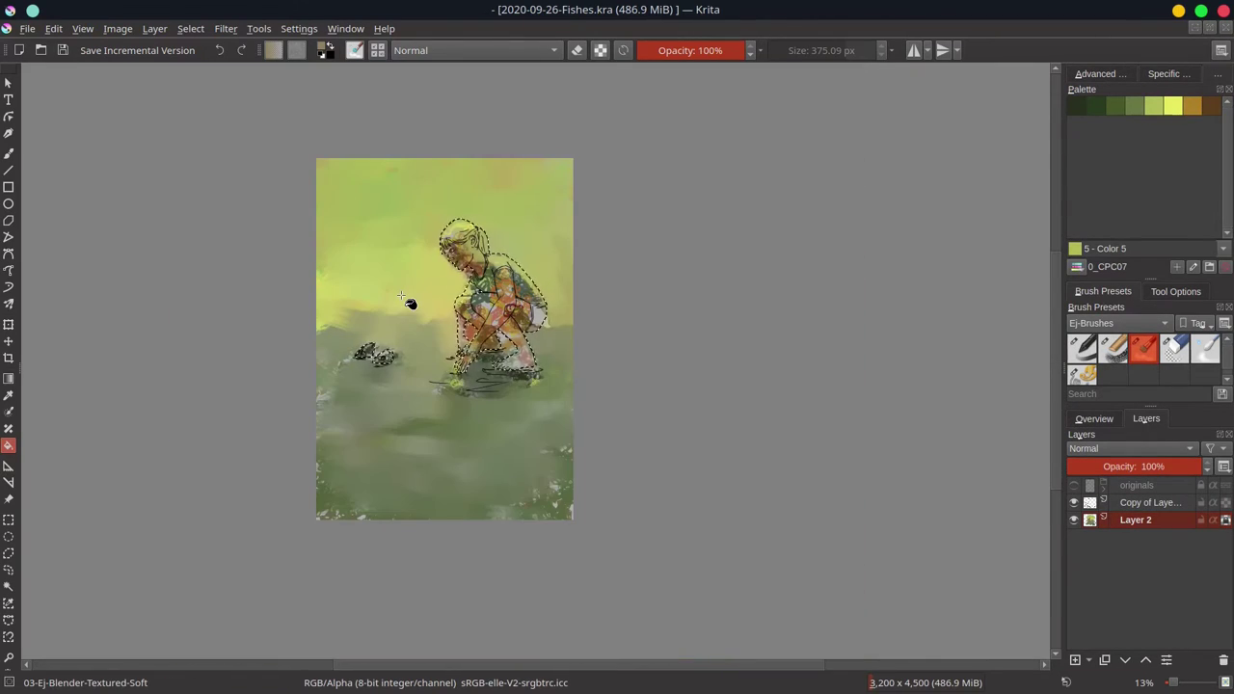
{"action": "key", "text": "b"}
{"action": "key", "text": "ctrl+a"}
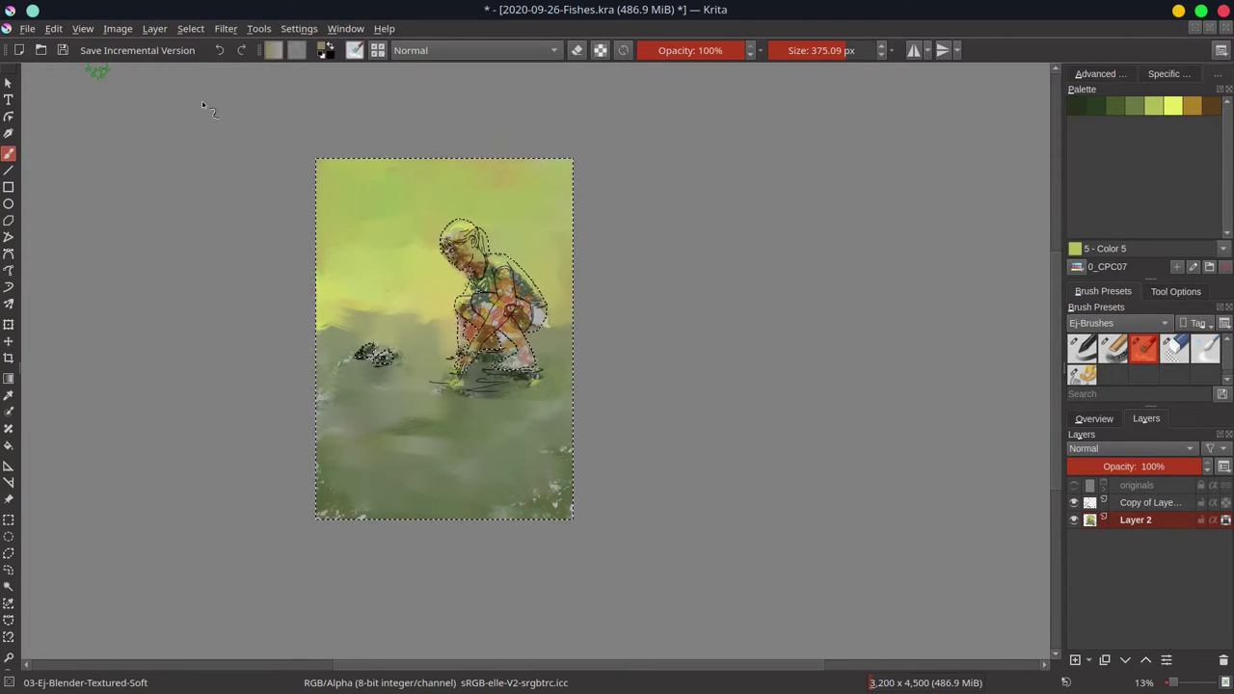
- Texture the water's edge along the horizon with the 06-Ej-Shapes-Mecha brush, using light green Color 5 and mid green Color 4
{"action": "left_click", "coordinate": [1082, 374]}
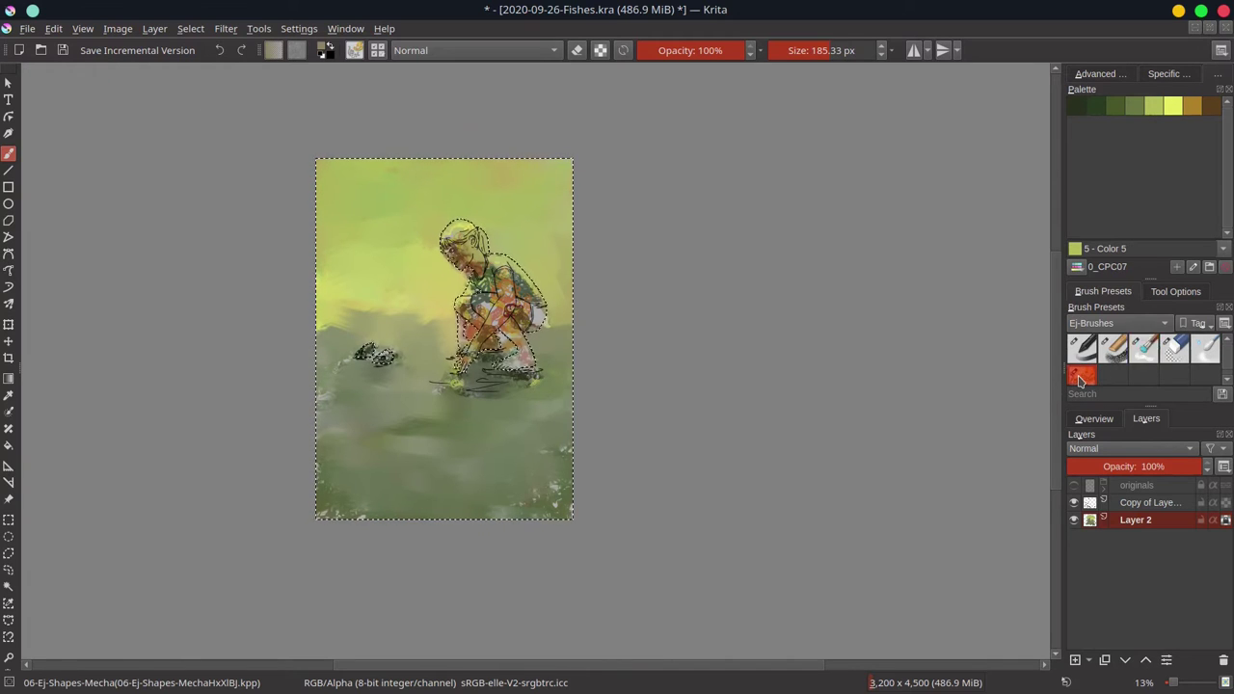
{"action": "left_click", "coordinate": [1154, 108]}
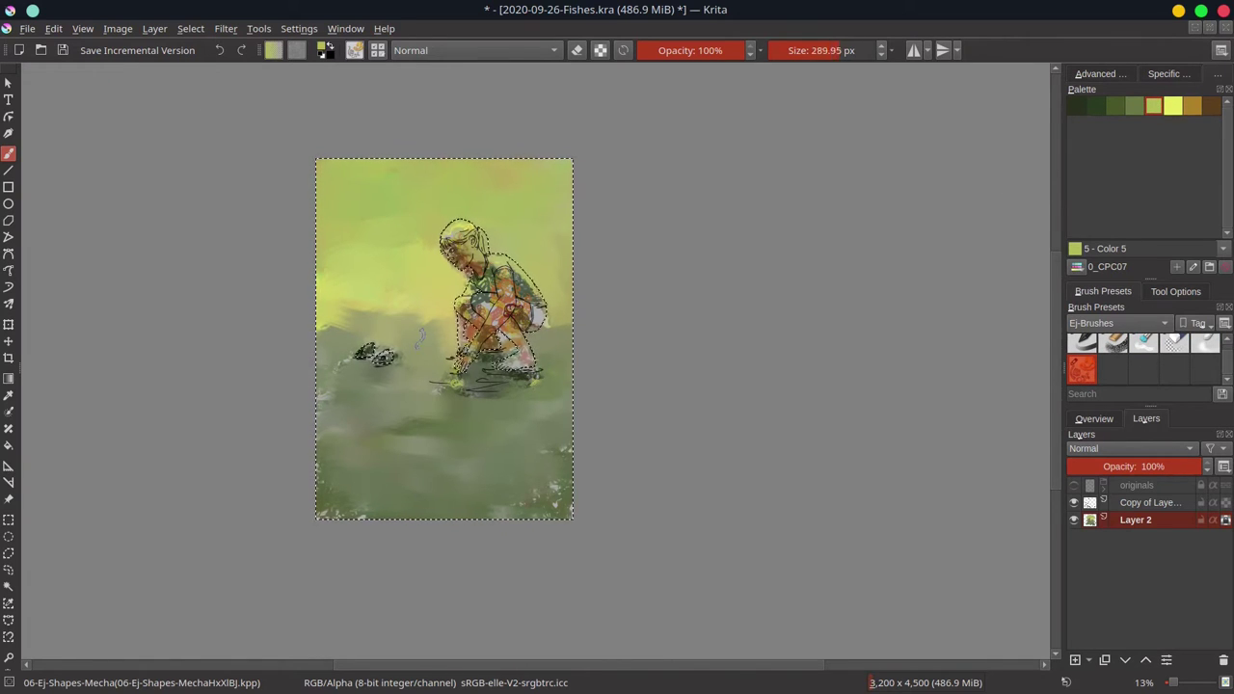
{"action": "left_click_drag", "start_coordinate": [440, 359], "coordinate": [405, 404]}
{"action": "left_click", "coordinate": [1135, 106]}
{"action": "mouse_move", "coordinate": [324, 317]}
{"action": "left_mouse_down"}
{"action": "mouse_move", "coordinate": [582, 332]}
{"action": "mouse_move", "coordinate": [401, 343]}
{"action": "mouse_move", "coordinate": [648, 301]}
{"action": "left_mouse_up"}
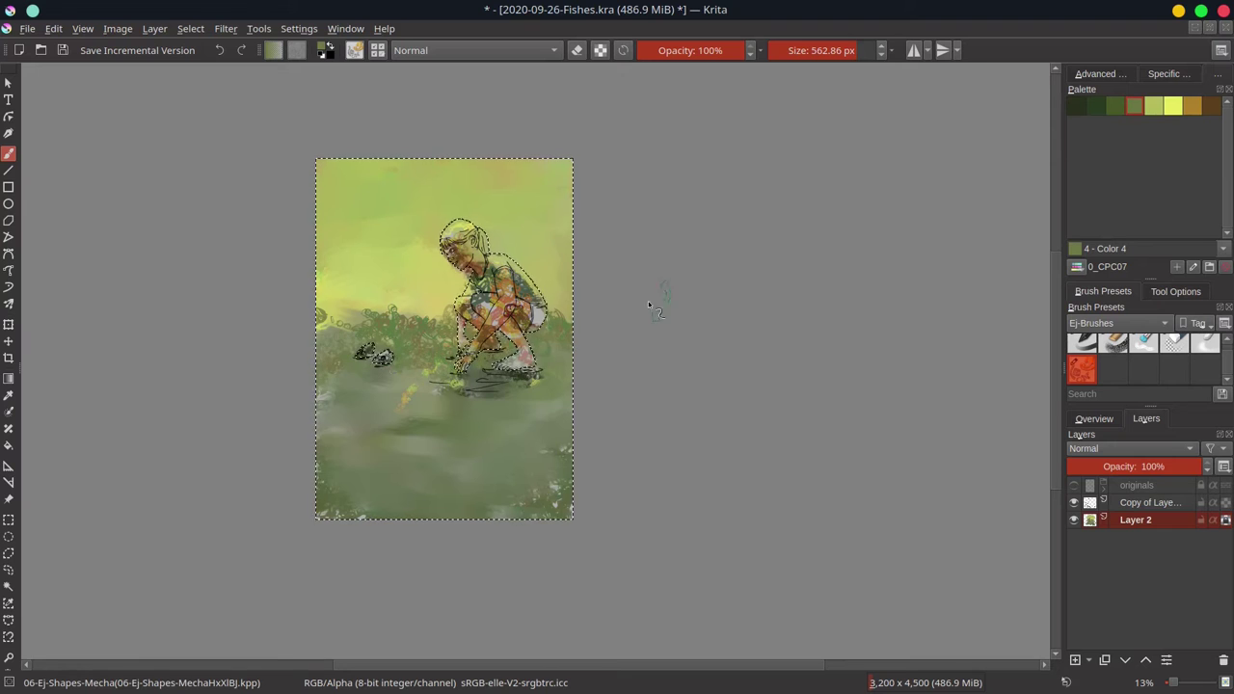
- Lay dark green textured bands across the water and add the darkest green around the fish with a smaller brush
{"action": "left_click", "coordinate": [1116, 106]}
{"action": "left_click_drag", "start_coordinate": [324, 426], "coordinate": [565, 503]}
{"action": "mouse_move", "coordinate": [326, 390]}
{"action": "left_mouse_down"}
{"action": "mouse_move", "coordinate": [415, 397]}
{"action": "mouse_move", "coordinate": [526, 372]}
{"action": "left_mouse_up"}
{"action": "left_click", "coordinate": [1077, 107]}
{"action": "key", "text": "bracketleft"}
{"action": "key", "text": "bracketleft"}
{"action": "left_click_drag", "start_coordinate": [347, 366], "coordinate": [411, 368]}
- Stroke bright yellow Color 6 and light green Color 5 texture across the background just above the waterline
{"action": "left_click", "coordinate": [1173, 106]}
{"action": "left_click_drag", "start_coordinate": [276, 289], "coordinate": [597, 308]}
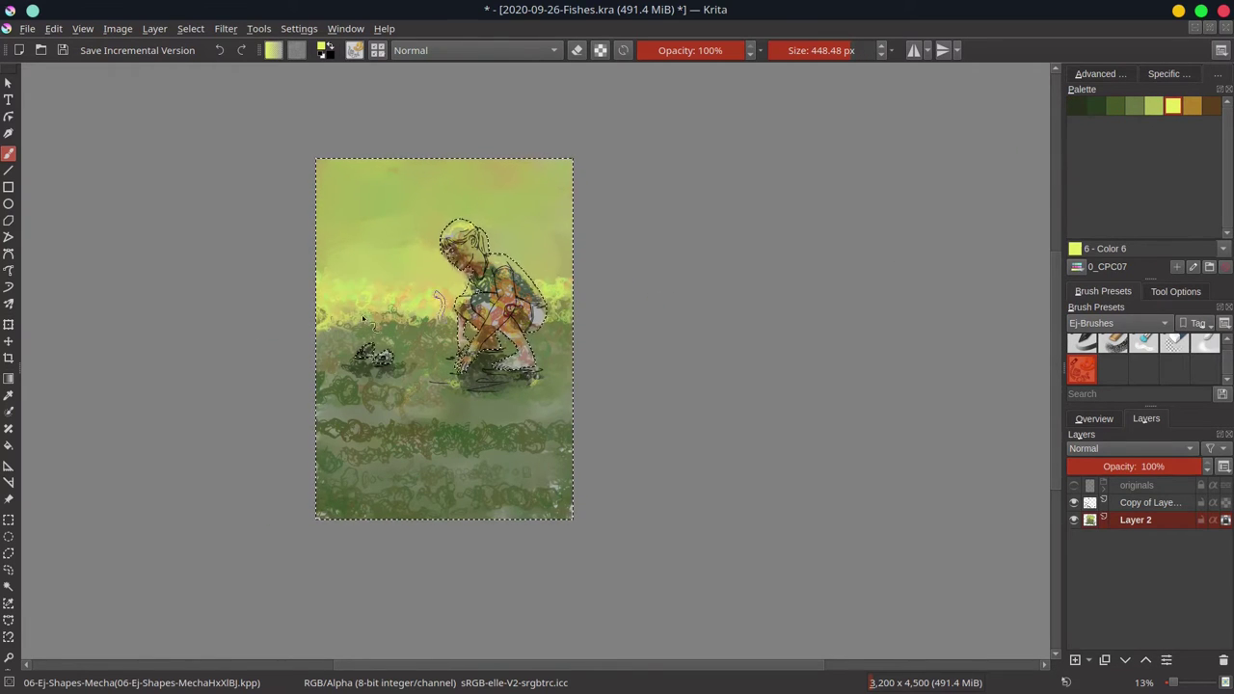
{"action": "left_click", "coordinate": [1154, 106]}
{"action": "mouse_move", "coordinate": [318, 291]}
{"action": "left_mouse_down"}
{"action": "mouse_move", "coordinate": [397, 283]}
{"action": "mouse_move", "coordinate": [571, 301]}
{"action": "left_mouse_up"}
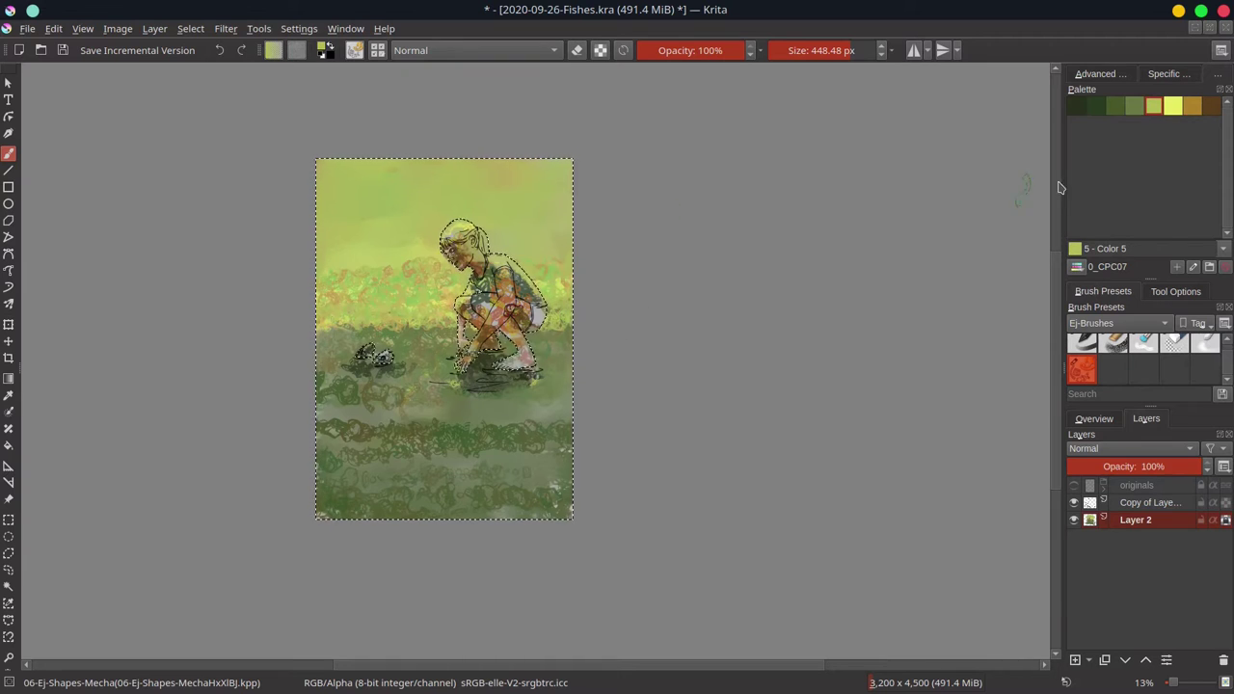
- Add bands of Color 4 and Color 5 texture behind the girl's head and shoulders, plus yellow Color 6 accents near the waterline
{"action": "left_click", "coordinate": [1135, 106]}
{"action": "left_click_drag", "start_coordinate": [320, 241], "coordinate": [571, 221]}
{"action": "left_click_drag", "start_coordinate": [571, 253], "coordinate": [330, 257]}
{"action": "left_click", "coordinate": [1154, 106]}
{"action": "left_click_drag", "start_coordinate": [571, 249], "coordinate": [372, 257]}
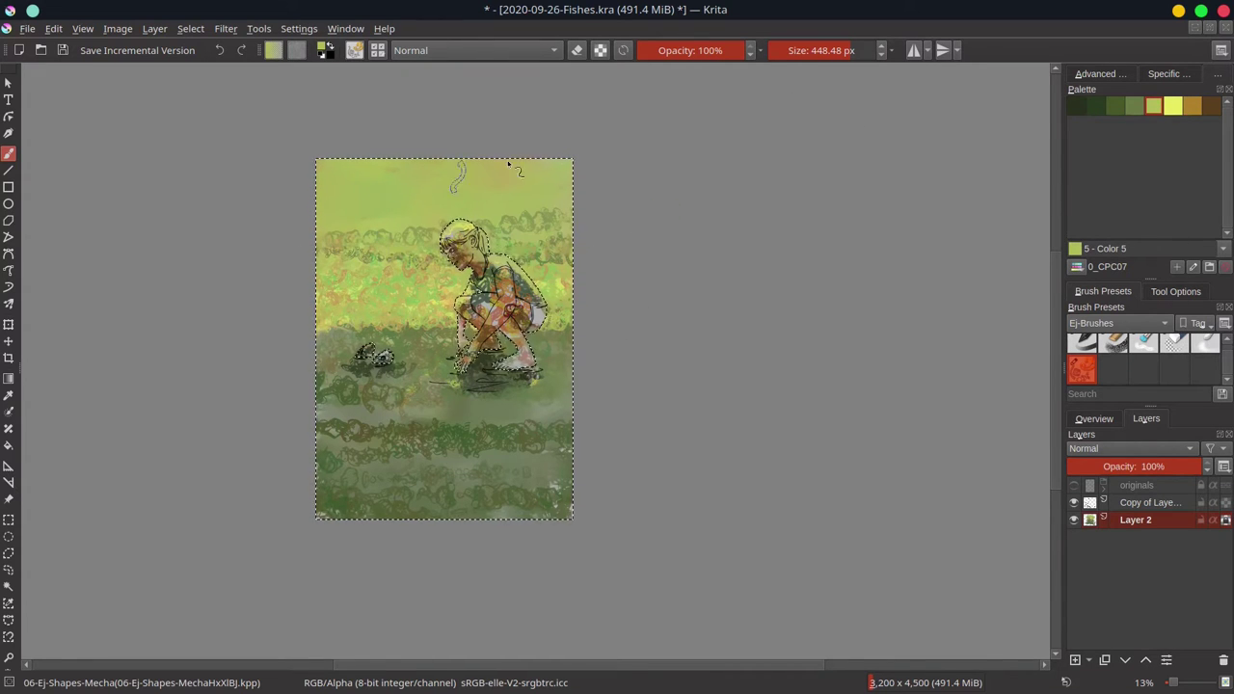
{"action": "left_click", "coordinate": [1173, 106]}
{"action": "mouse_move", "coordinate": [571, 306]}
{"action": "left_mouse_down"}
{"action": "mouse_move", "coordinate": [319, 308]}
{"action": "mouse_move", "coordinate": [569, 294]}
{"action": "mouse_move", "coordinate": [526, 332]}
{"action": "mouse_move", "coordinate": [499, 290]}
{"action": "mouse_move", "coordinate": [490, 358]}
{"action": "left_mouse_up"}
- Show the canvas overview, texture the girl with ochre and dark brown Color 8, and invert the selection back to the background
{"action": "left_click", "coordinate": [1094, 418]}
{"action": "left_click", "coordinate": [1193, 106]}
{"action": "left_click", "coordinate": [1212, 106]}
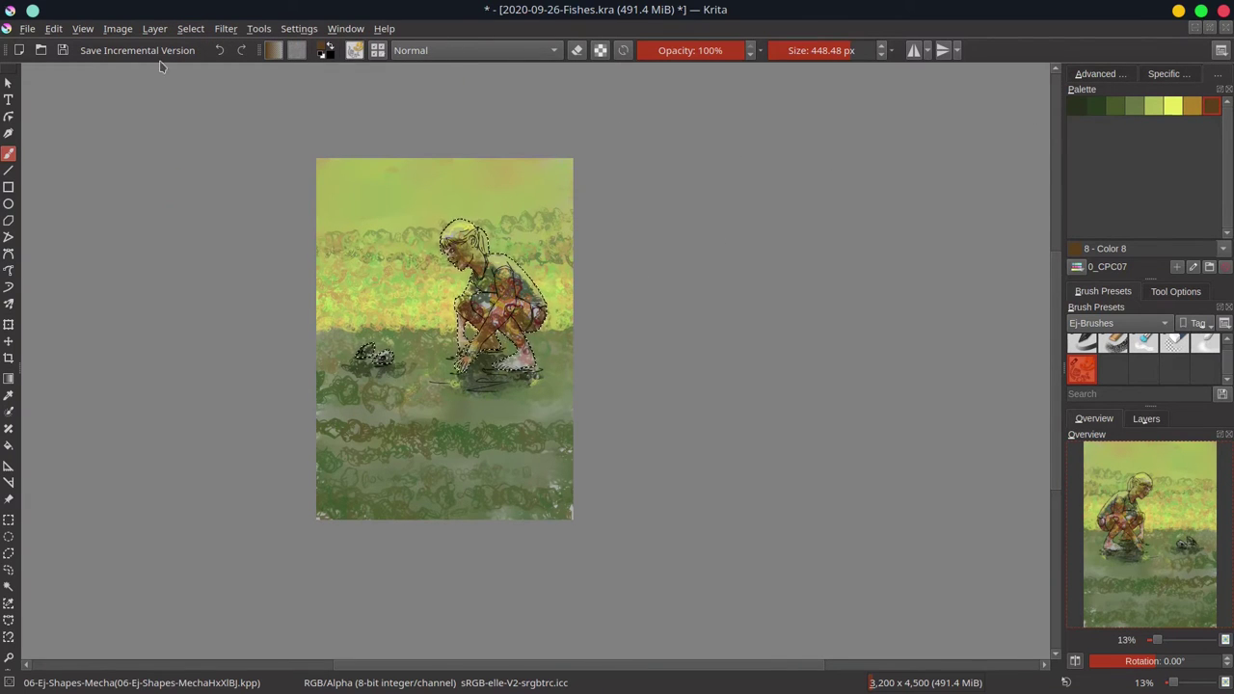
{"action": "left_click", "coordinate": [191, 28]}
{"action": "left_click", "coordinate": [190, 113]}
- Add a brown textured mark beside the background foliage and soften the foliage bands with the 03-Ej-Blender-Textured-Soft brush
{"action": "key", "text": "ctrl+s"}
{"action": "left_click", "coordinate": [1113, 345]}
{"action": "left_click_drag", "start_coordinate": [334, 255], "coordinate": [337, 274]}
{"action": "left_click", "coordinate": [1143, 348]}
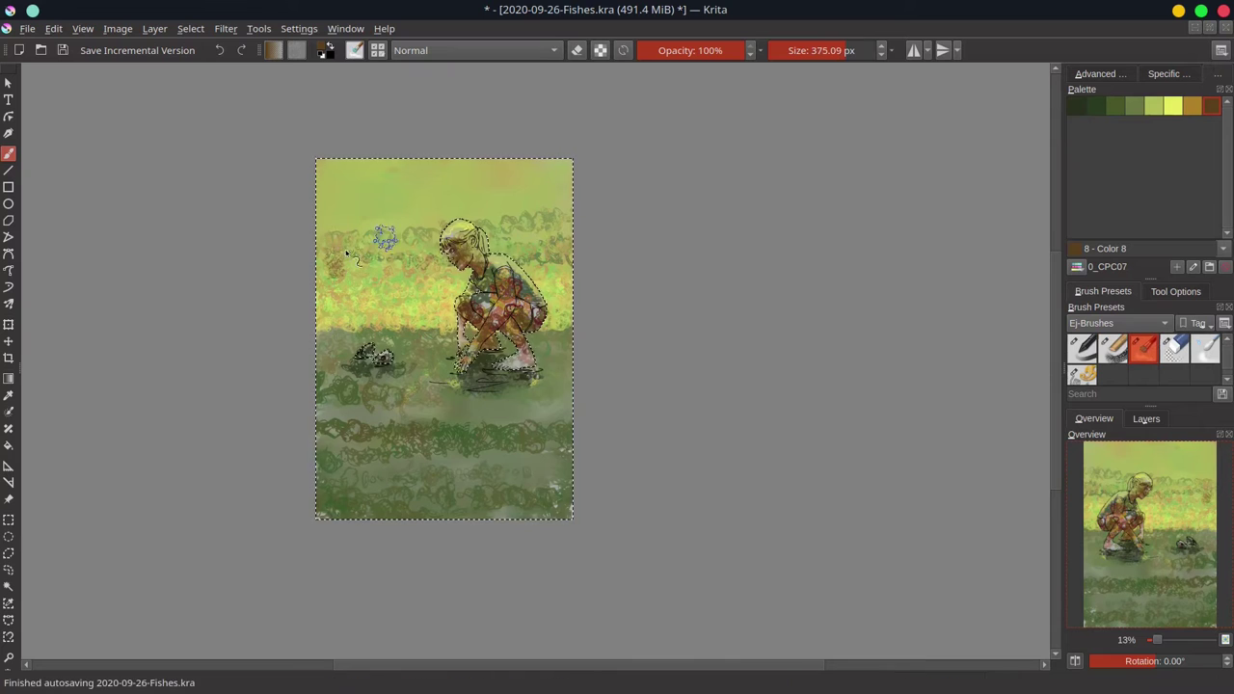
{"action": "left_click_drag", "start_coordinate": [386, 242], "coordinate": [334, 237]}
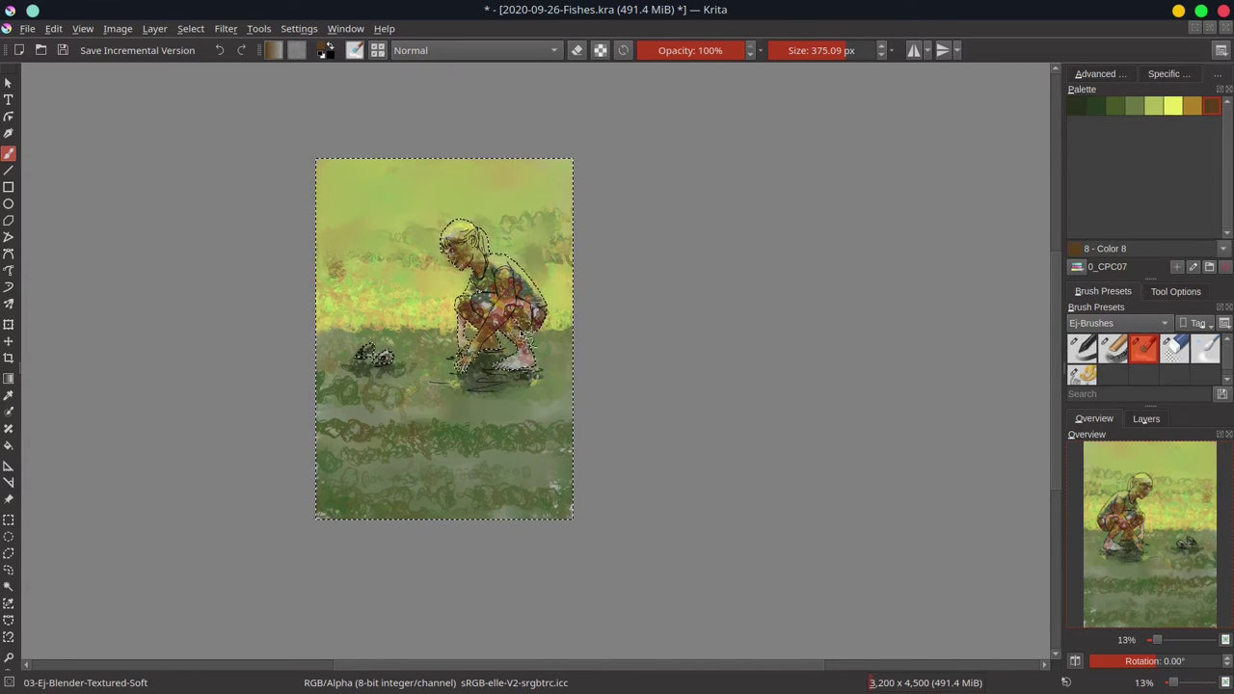
- Blend the background around the figure, and paint sampled light green along the horizon with the 02-Ej-Chalk-Grainy brush
{"action": "mouse_move", "coordinate": [384, 275]}
{"action": "left_mouse_down"}
{"action": "mouse_move", "coordinate": [361, 287]}
{"action": "mouse_move", "coordinate": [488, 345]}
{"action": "left_mouse_up"}
{"action": "left_click", "coordinate": [1124, 357]}
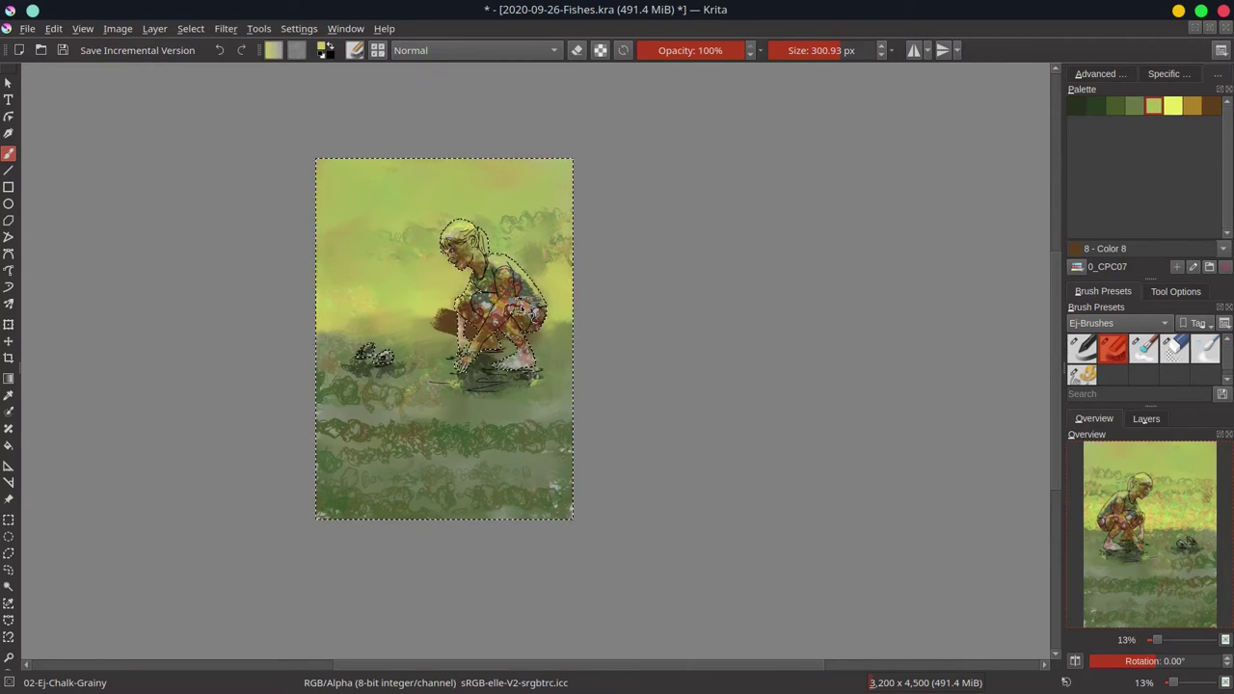
{"action": "left_click", "coordinate": [433, 335], "text": "ctrl"}
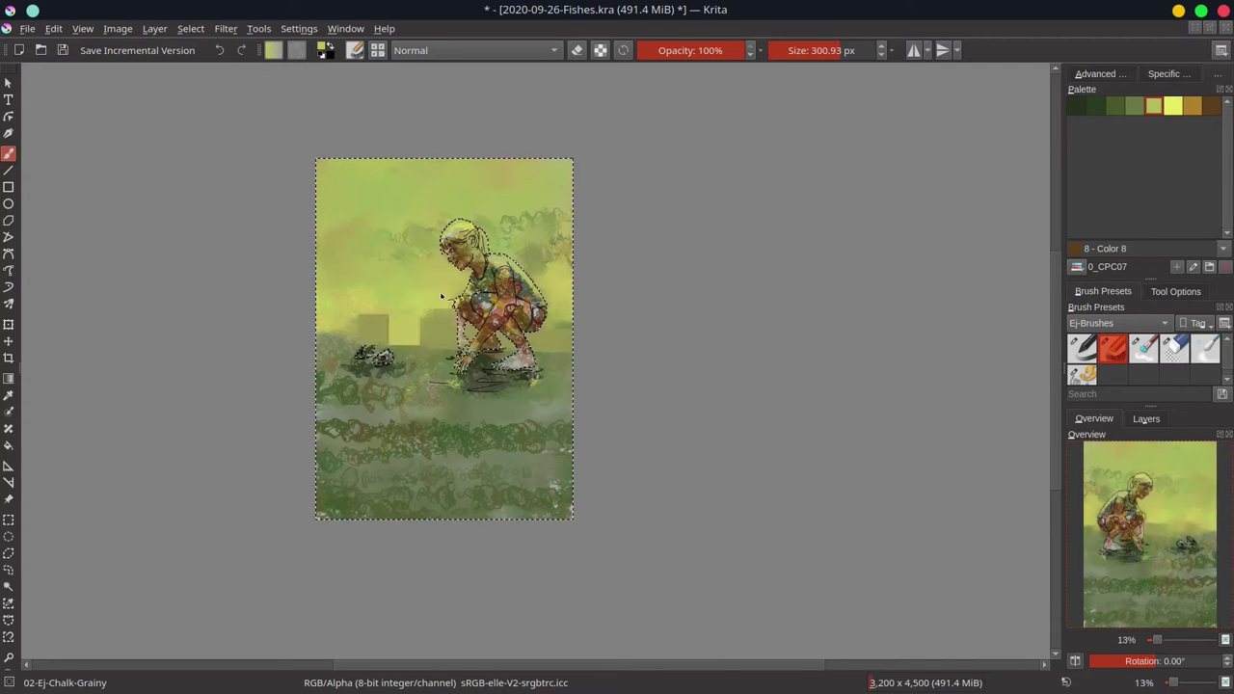
- Smooth the horizon and middle ground with 03-Ej-Blender-Textured-Soft at 432.25 px, and save the document
{"action": "key", "text": "slash"}
{"action": "key", "text": "bracketright"}
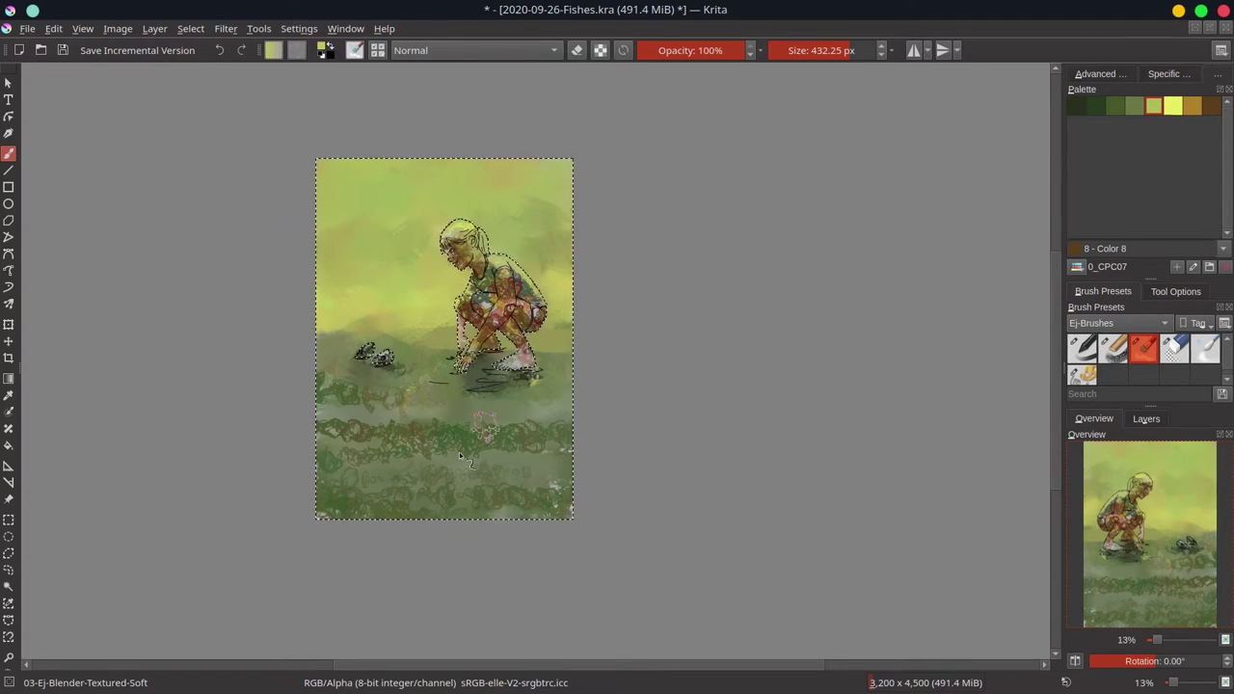
{"action": "left_click_drag", "start_coordinate": [484, 424], "coordinate": [451, 470]}
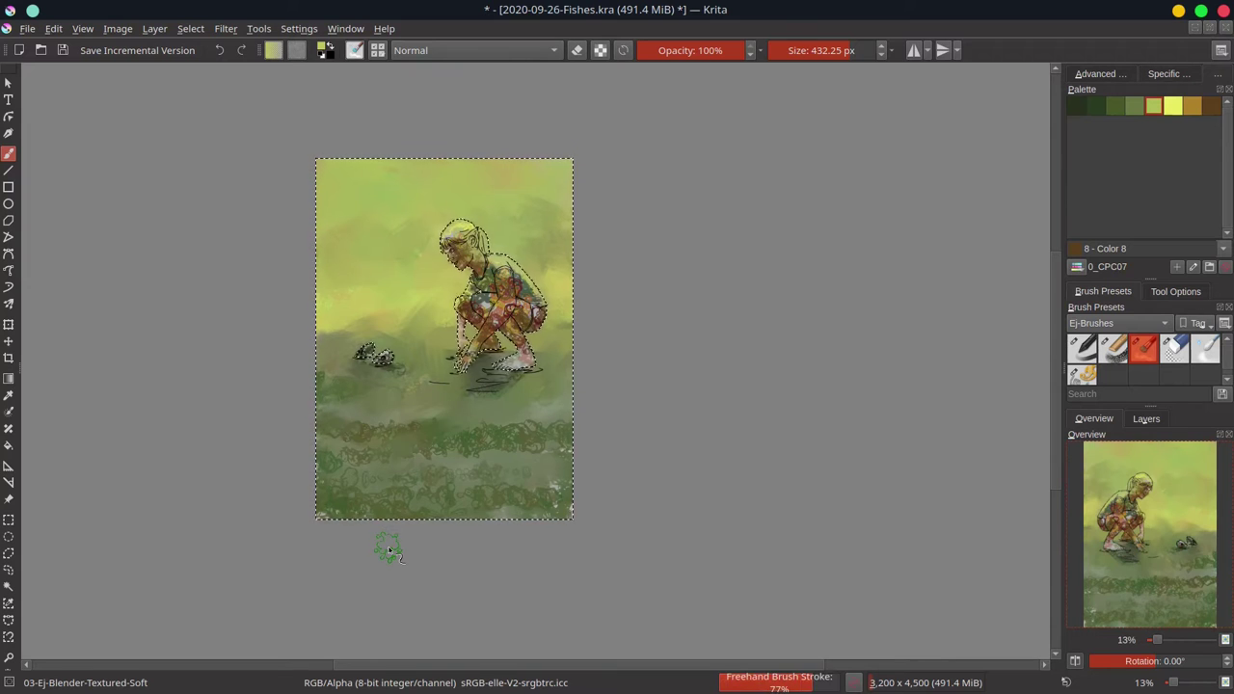
{"action": "mouse_move", "coordinate": [646, 7]}
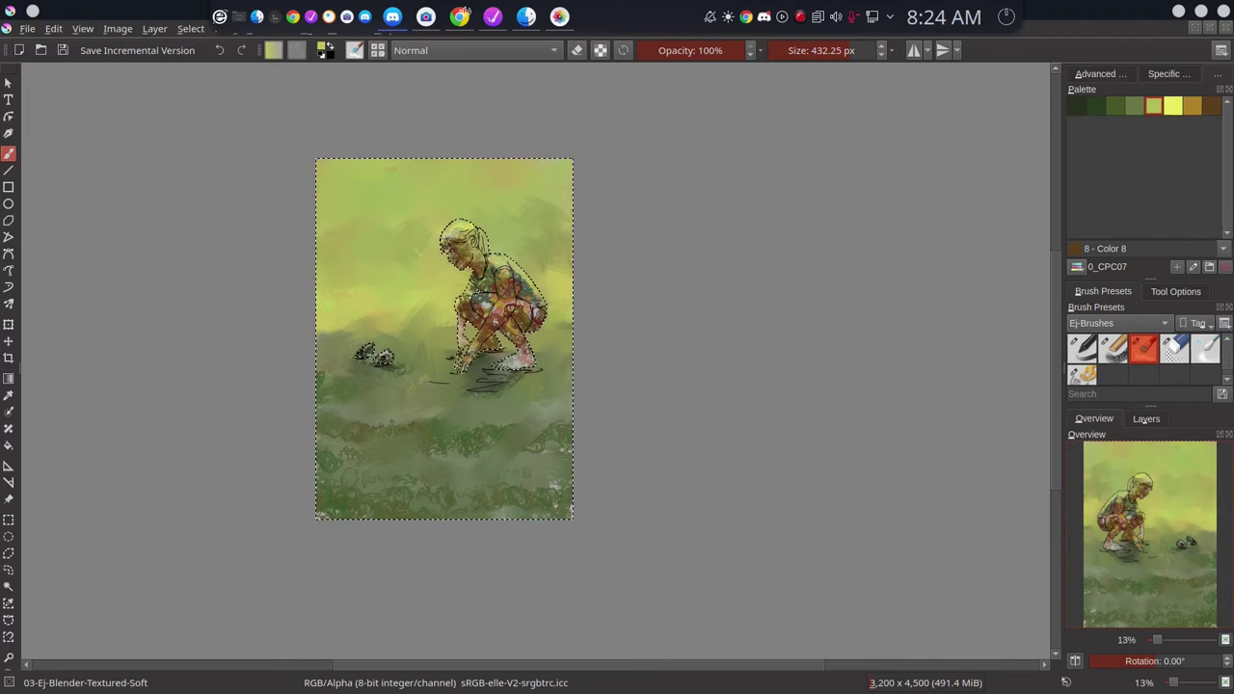
{"action": "left_click", "coordinate": [62, 50]}
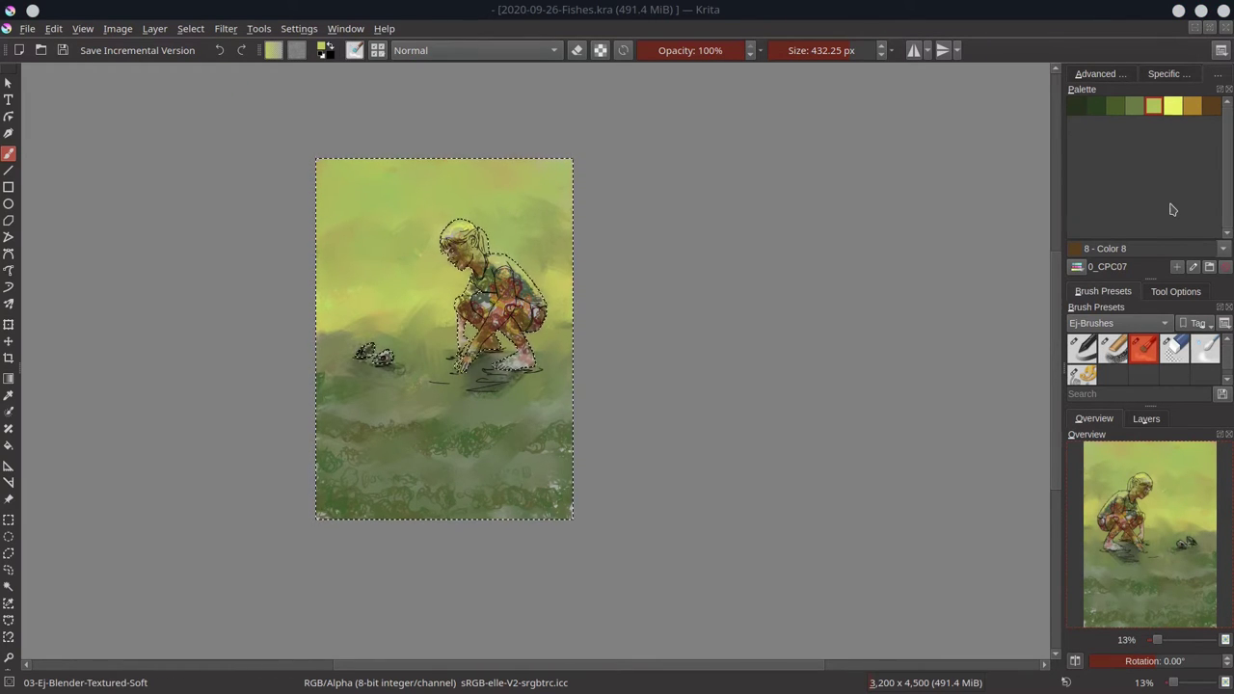
- Blend the remaining brown and green texture across the lower ground and along the canvas edges into a soft green gradient
{"action": "left_click", "coordinate": [441, 453]}
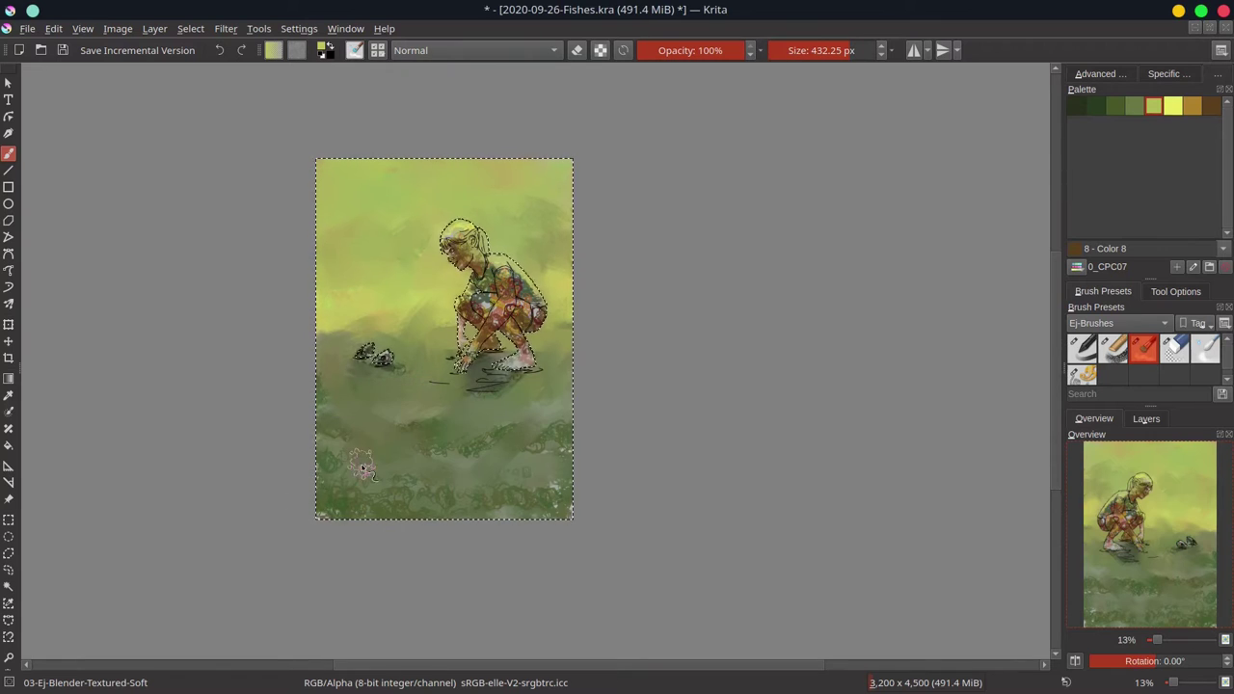
{"action": "left_click", "coordinate": [416, 457]}
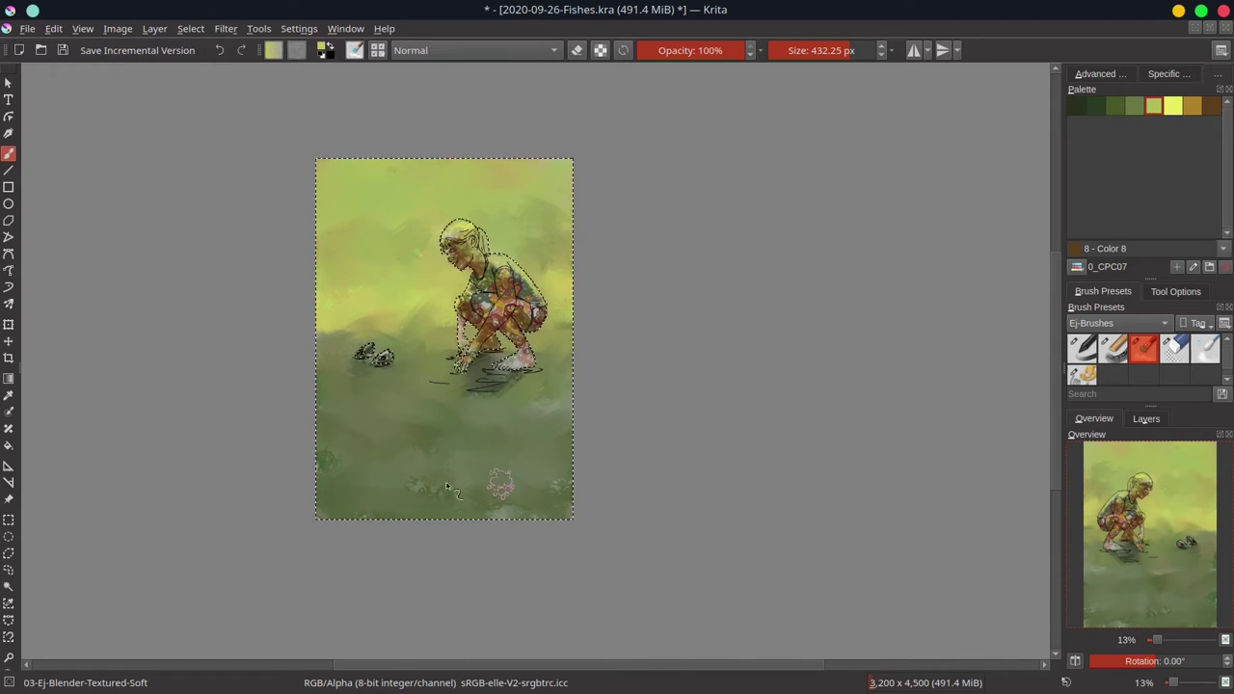
{"action": "mouse_move", "coordinate": [446, 484]}
{"action": "left_mouse_down"}
{"action": "mouse_move", "coordinate": [581, 482]}
{"action": "mouse_move", "coordinate": [577, 410]}
{"action": "left_mouse_up"}
{"action": "mouse_move", "coordinate": [460, 435]}
{"action": "left_mouse_down"}
{"action": "mouse_move", "coordinate": [355, 491]}
{"action": "mouse_move", "coordinate": [356, 537]}
{"action": "left_mouse_up"}
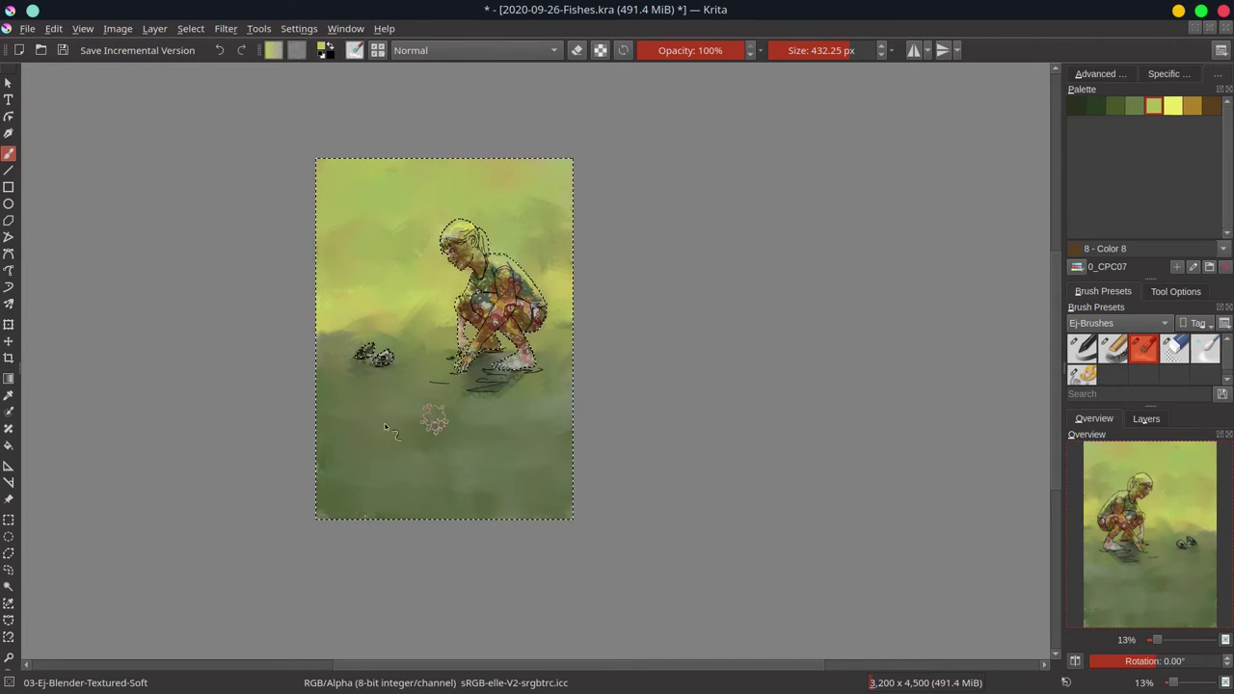
{"action": "mouse_move", "coordinate": [386, 427]}
{"action": "left_mouse_down"}
{"action": "mouse_move", "coordinate": [317, 484]}
{"action": "mouse_move", "coordinate": [319, 620]}
{"action": "left_mouse_up"}
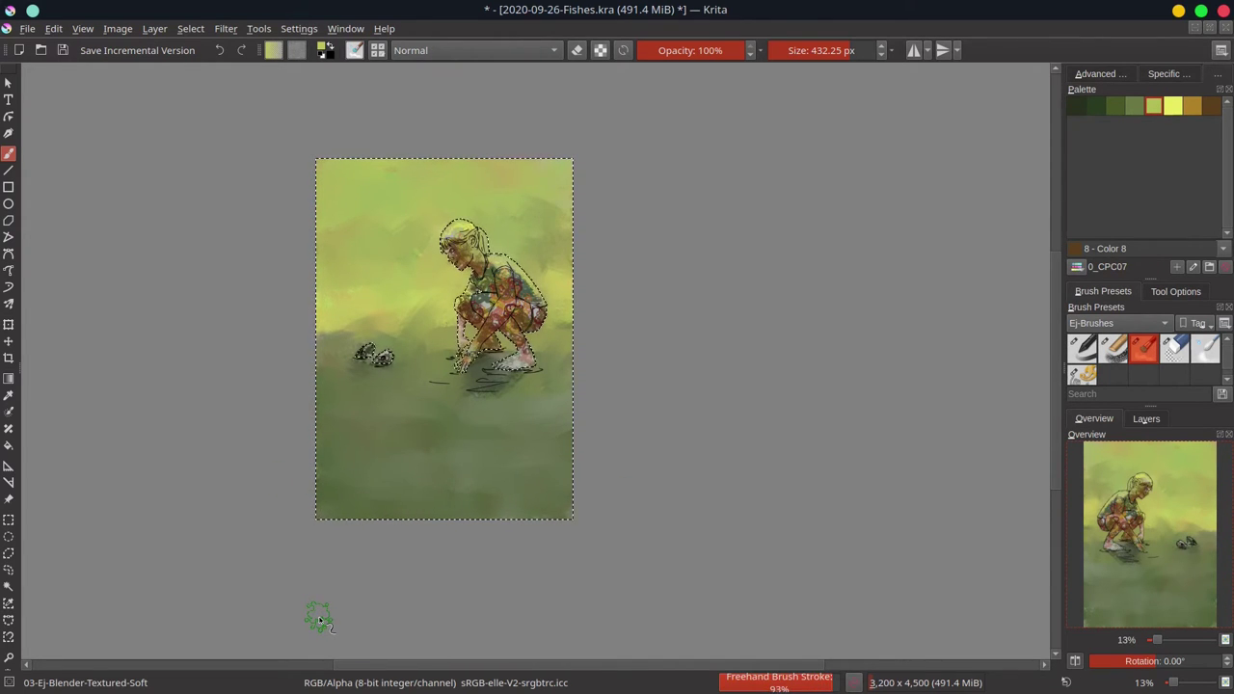
{"action": "left_click_drag", "start_coordinate": [675, 516], "coordinate": [630, 527]}
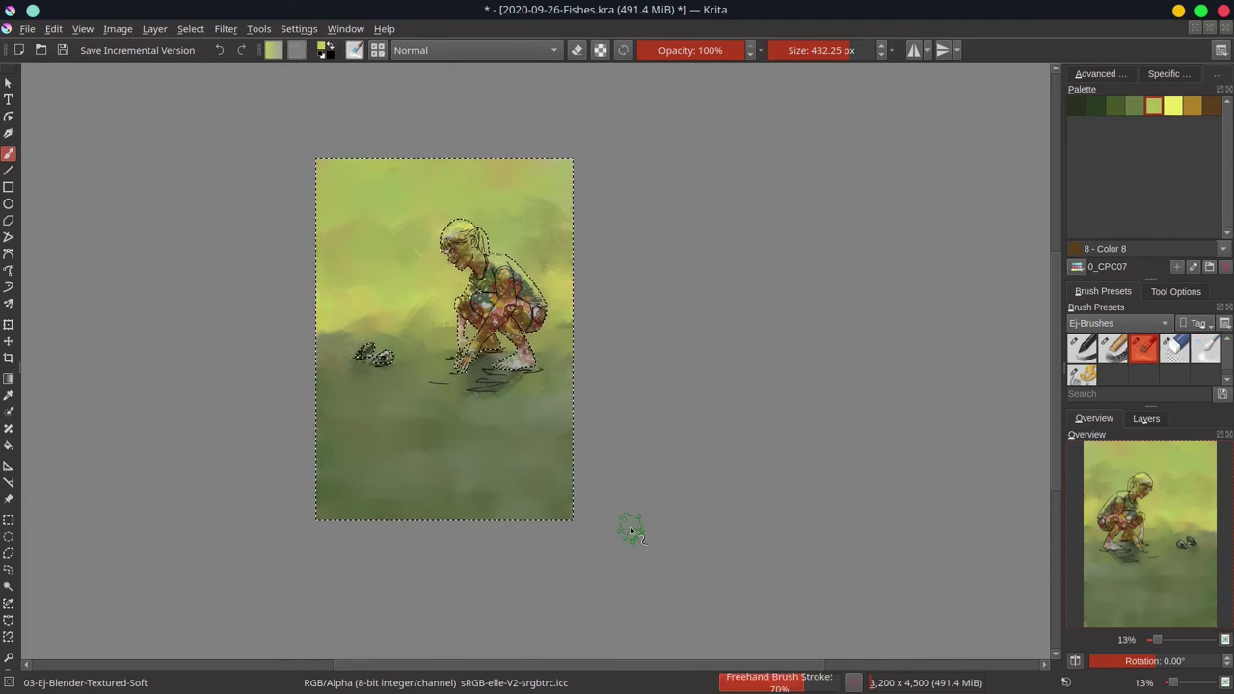
{"action": "left_click_drag", "start_coordinate": [644, 460], "coordinate": [567, 503]}
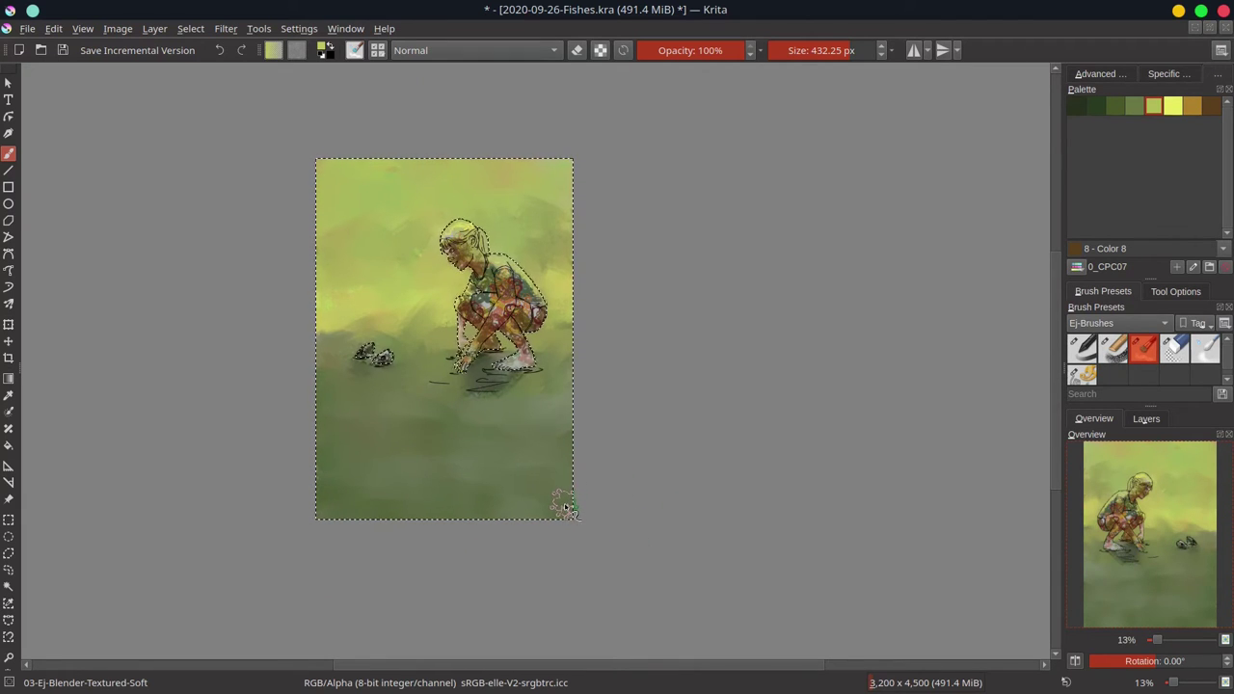
- Hide the line-art copy layer, copy the selected background of Layer 2, and paste it as a new layer inside the originals group
{"action": "left_click", "coordinate": [1146, 418]}
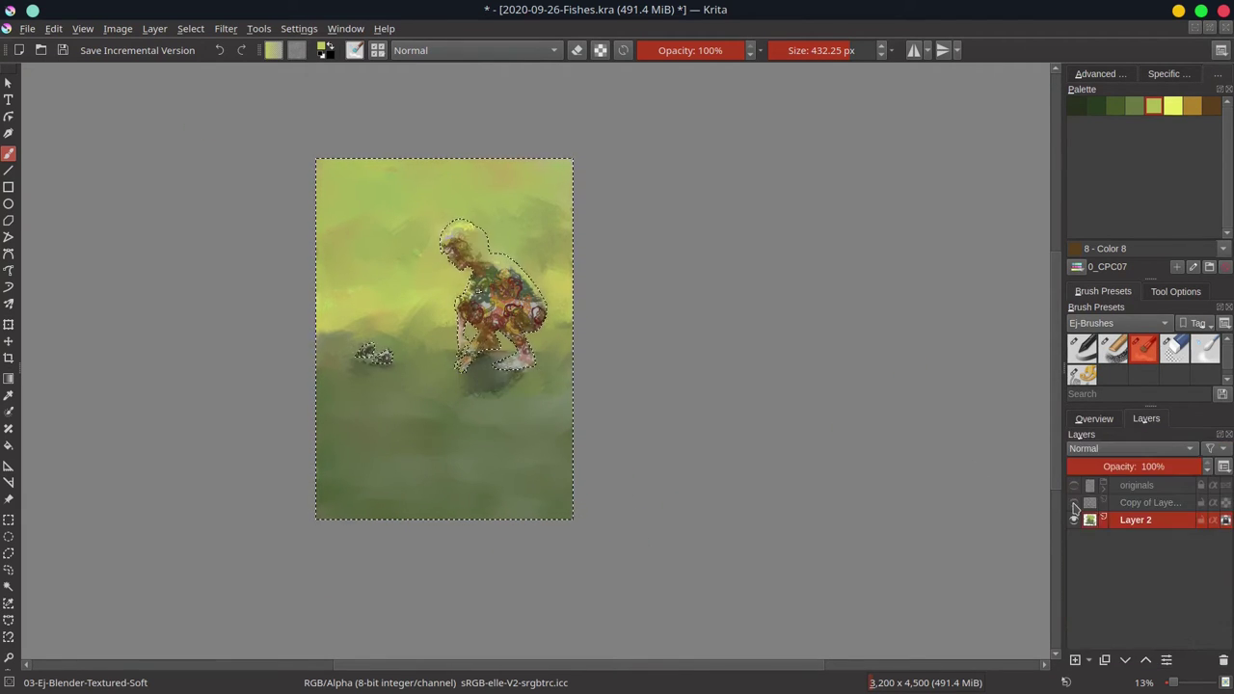
{"action": "left_click", "coordinate": [53, 28]}
{"action": "left_click", "coordinate": [77, 147]}
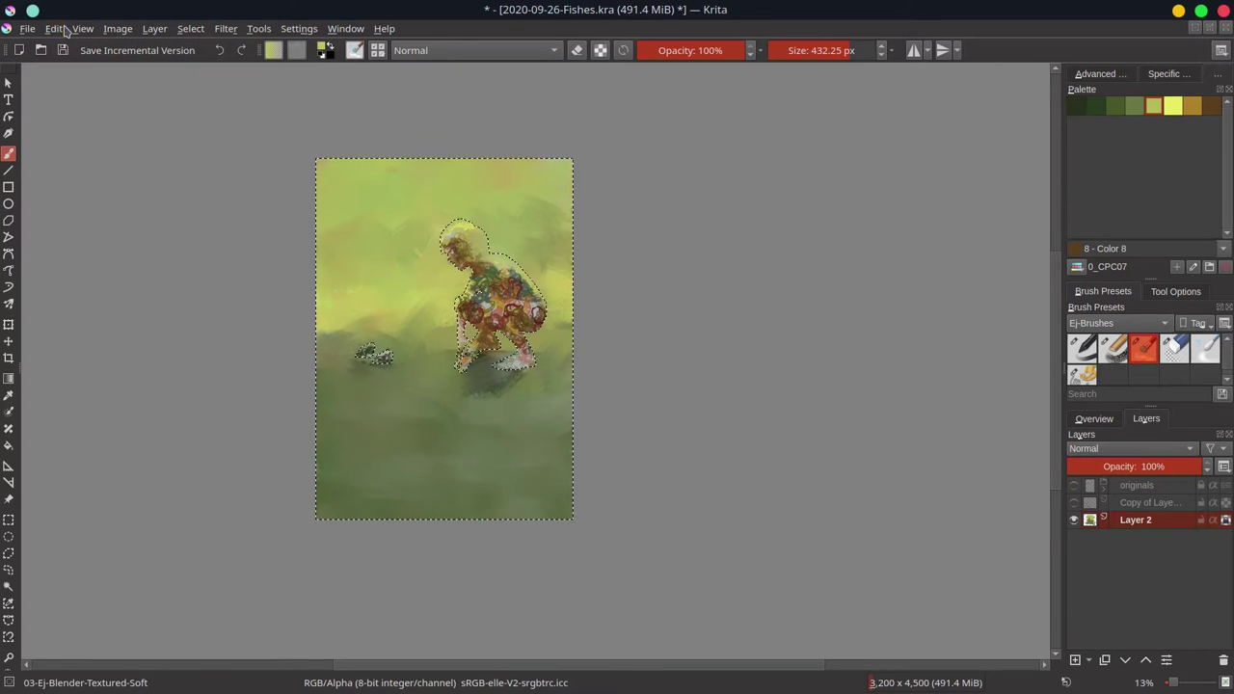
{"action": "left_click", "coordinate": [58, 28]}
{"action": "left_click", "coordinate": [91, 188]}
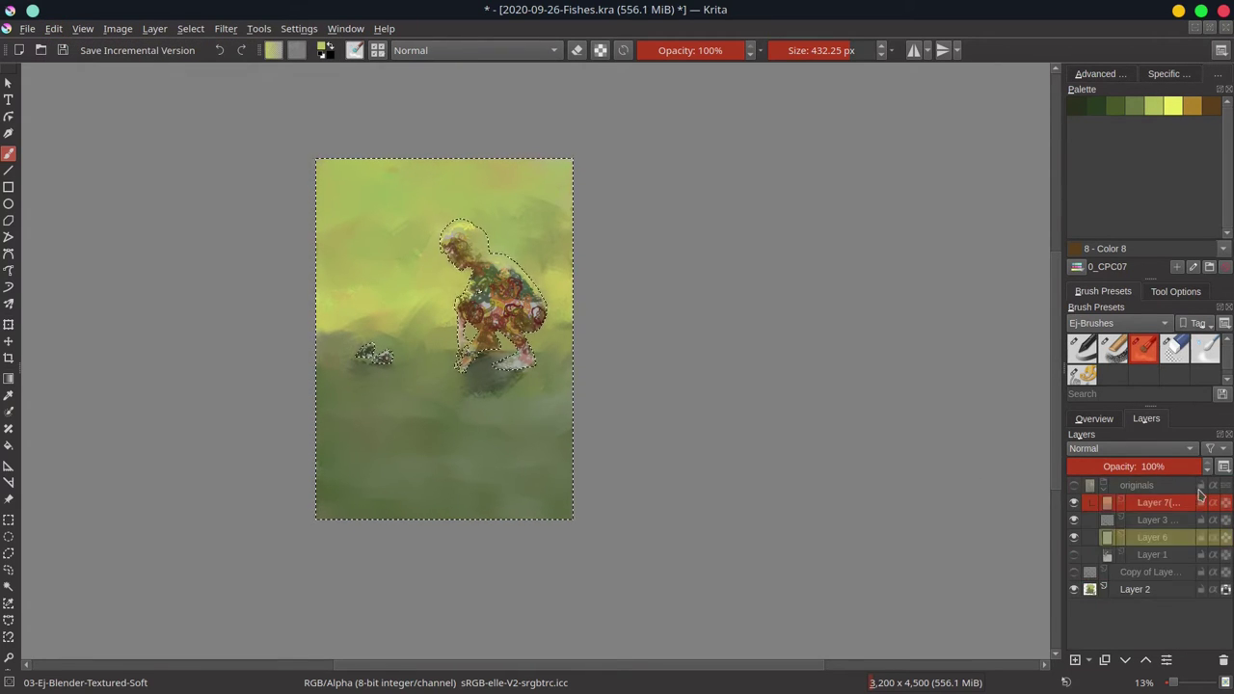
- Collapse the originals group, make Layer 2 active, and invert the selection to cover the figure and fishes
{"action": "left_click", "coordinate": [1104, 486]}
{"action": "left_click", "coordinate": [1141, 523]}
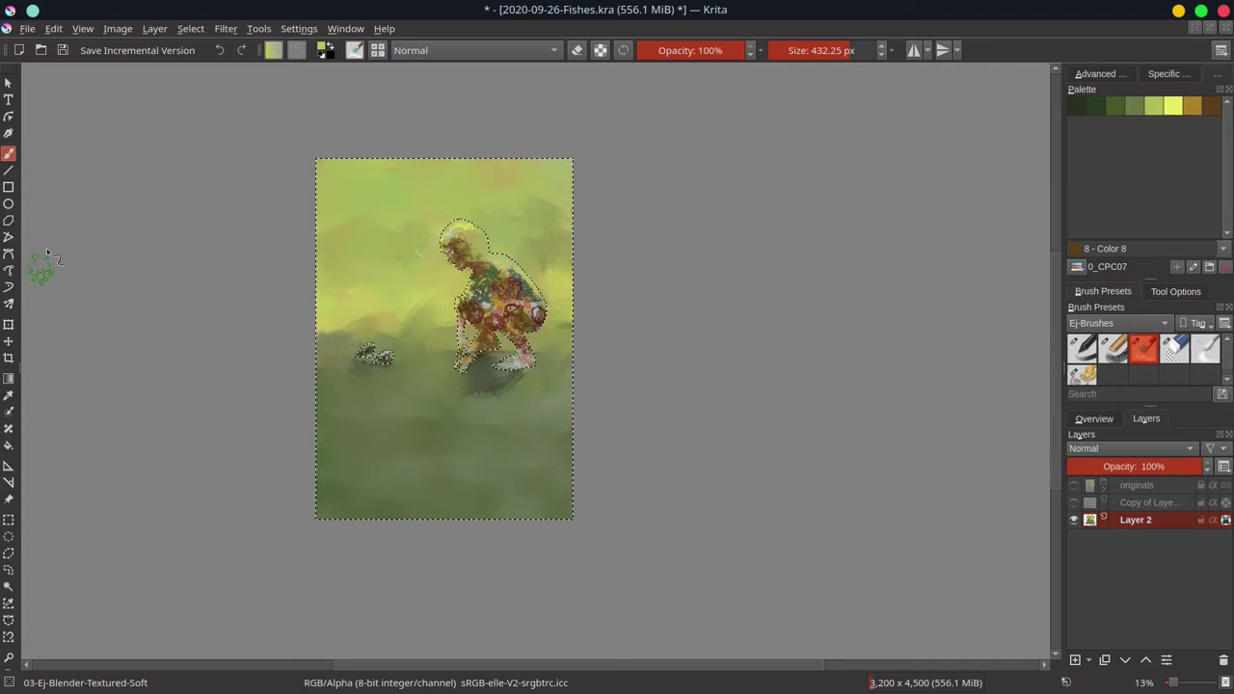
{"action": "left_click", "coordinate": [191, 29]}
{"action": "left_click", "coordinate": [200, 107]}
- Show the line-art copy layer, merge it down into Layer 2, and save the document
{"action": "left_click", "coordinate": [1075, 502]}
{"action": "right_click", "coordinate": [1147, 503]}
{"action": "left_click", "coordinate": [1051, 260]}
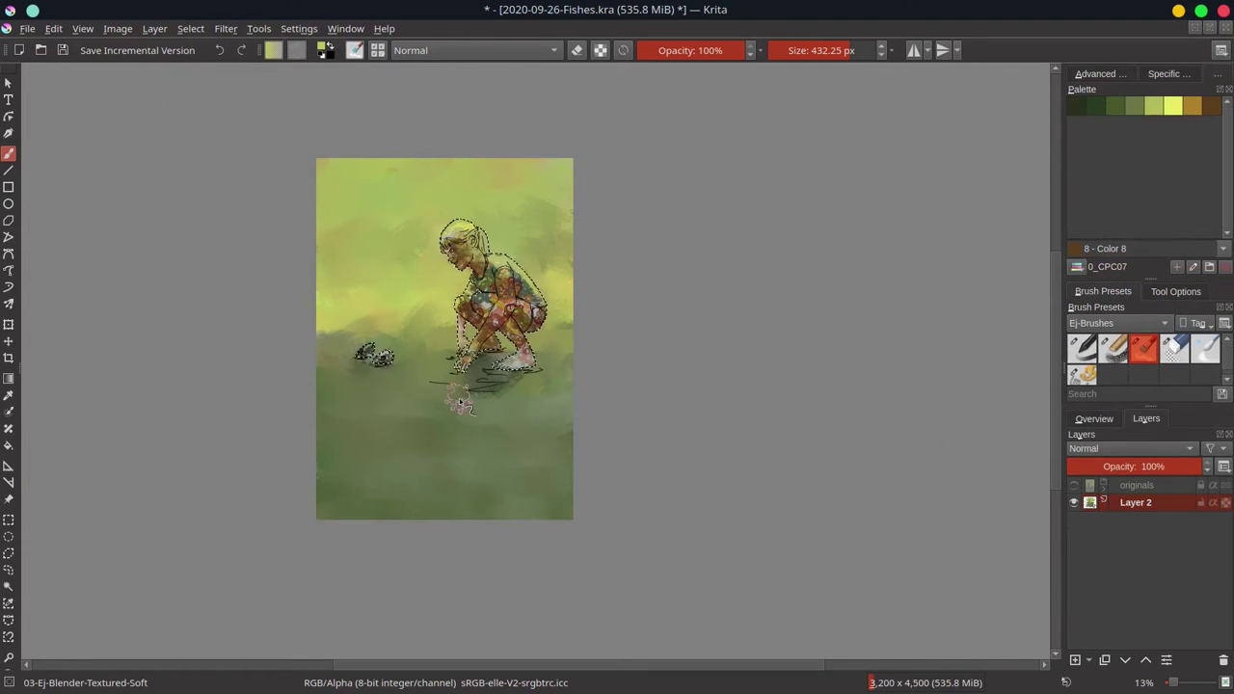
{"action": "left_click", "coordinate": [62, 50]}
{"action": "left_click", "coordinate": [1094, 418]}
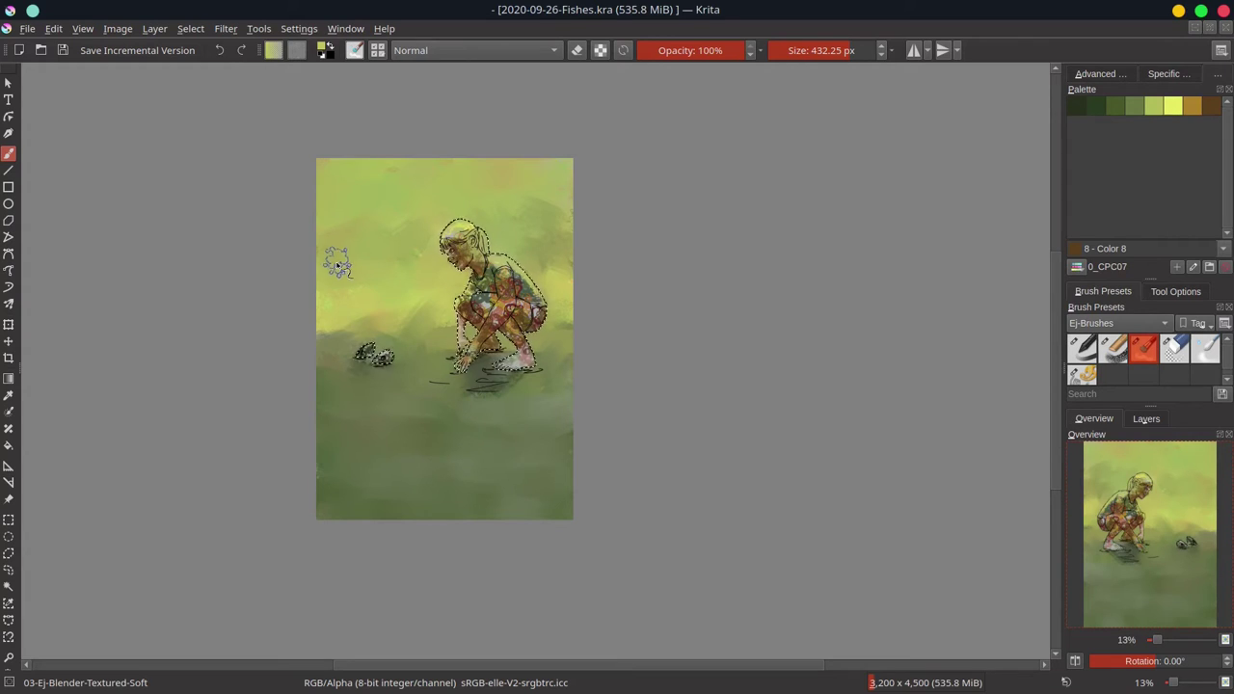
- Try blending the girl's fringe and forehead with the textured blender, and undo the strokes
{"action": "mouse_move", "coordinate": [464, 324]}
{"action": "left_mouse_down"}
{"action": "mouse_move", "coordinate": [464, 170]}
{"action": "mouse_move", "coordinate": [463, 308]}
{"action": "left_mouse_up"}
{"action": "left_click_drag", "start_coordinate": [457, 213], "coordinate": [235, 213]}
{"action": "mouse_move", "coordinate": [405, 125]}
{"action": "left_mouse_down"}
{"action": "mouse_move", "coordinate": [421, 150]}
{"action": "mouse_move", "coordinate": [412, 142]}
{"action": "mouse_move", "coordinate": [397, 200]}
{"action": "mouse_move", "coordinate": [393, 185]}
{"action": "left_mouse_up"}
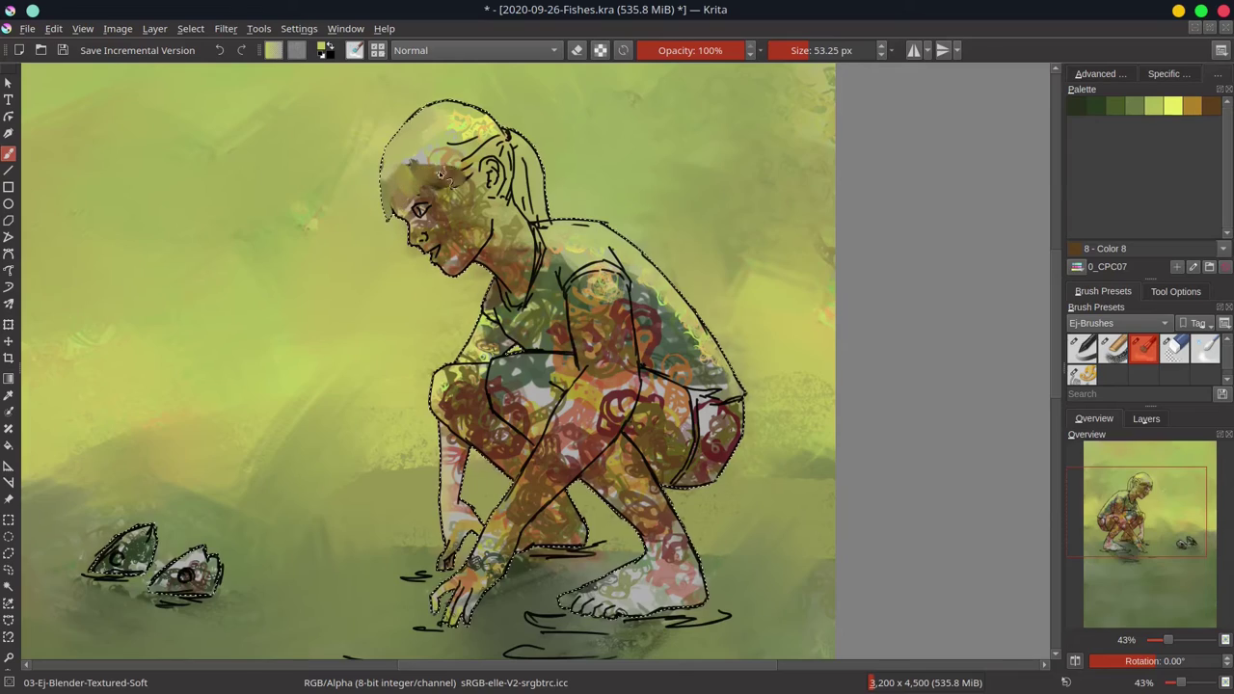
{"action": "left_click_drag", "start_coordinate": [530, 393], "coordinate": [517, 395]}
{"action": "key", "text": "ctrl+z"}
{"action": "key", "text": "ctrl+z"}
{"action": "key", "text": "ctrl+z"}
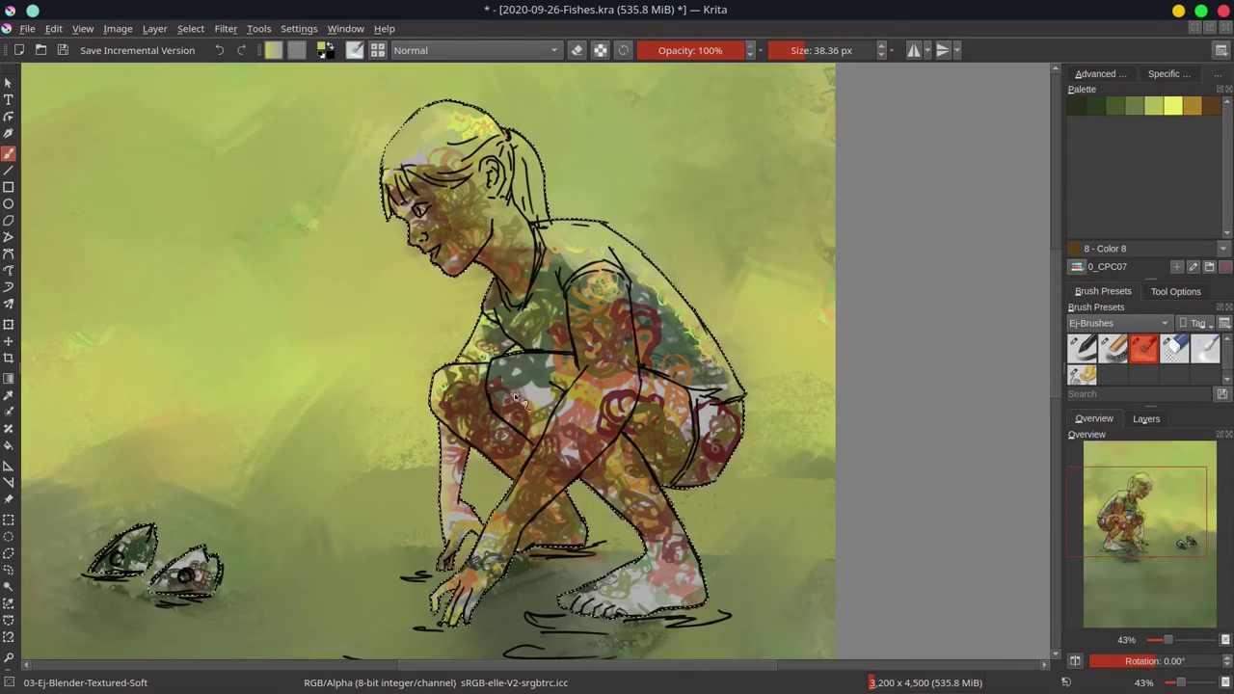
- Choose Color 4 green from the palette, and set the blender brush to 48% opacity in Normal mode
{"action": "left_click", "coordinate": [1134, 106]}
{"action": "left_click", "coordinate": [1108, 75]}
{"action": "left_click", "coordinate": [1168, 75]}
{"action": "left_click", "coordinate": [1216, 75]}
{"action": "left_click", "coordinate": [474, 51]}
{"action": "left_click", "coordinate": [449, 119]}
{"action": "left_click", "coordinate": [680, 52]}
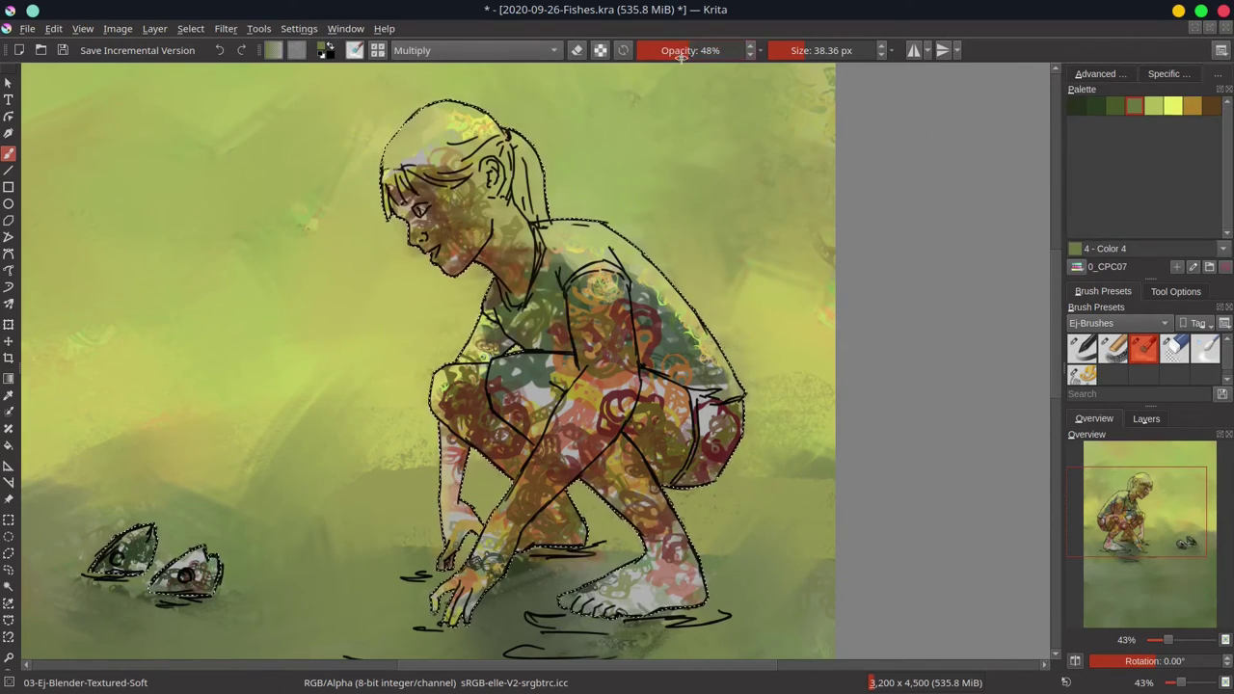
{"action": "left_click", "coordinate": [811, 52]}
{"action": "left_click", "coordinate": [499, 52]}
{"action": "left_click", "coordinate": [475, 132]}
- Mirror the view, and shade the girl's ear, face and neck with 02-Ej-Chalk-Grainy in Multiply mode at about 43 px
{"action": "left_click", "coordinate": [1114, 358]}
{"action": "left_click", "coordinate": [449, 53]}
{"action": "left_click", "coordinate": [445, 118]}
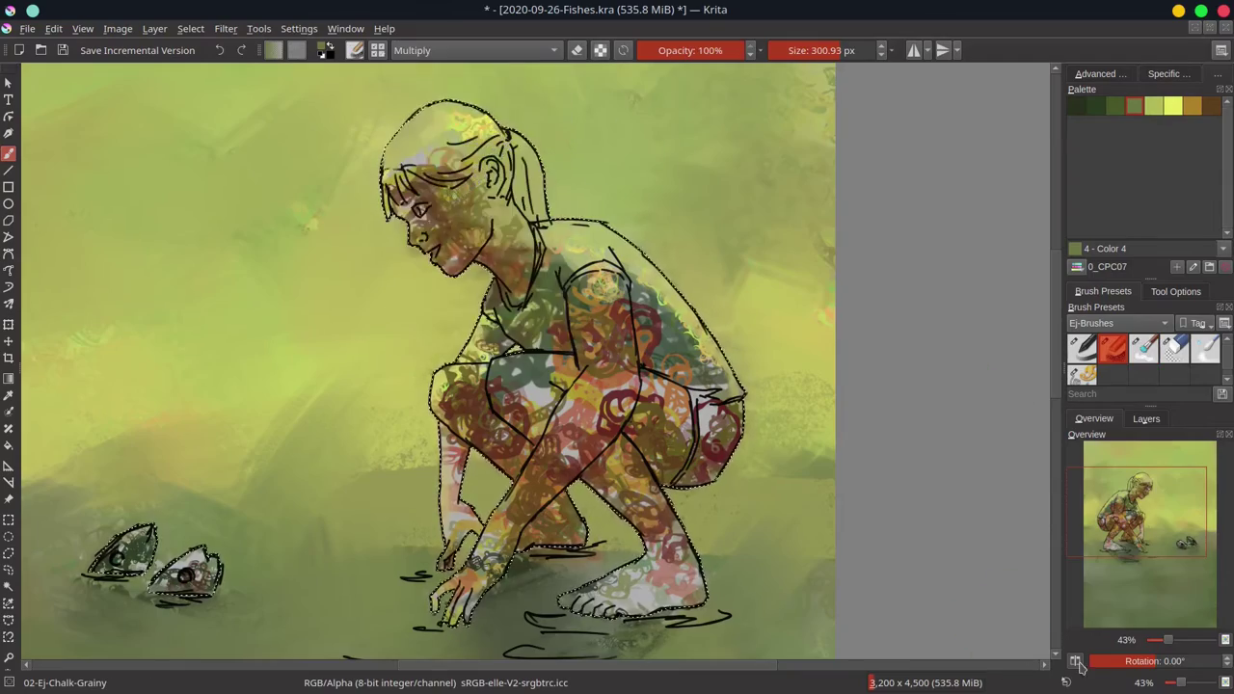
{"action": "key", "text": "m"}
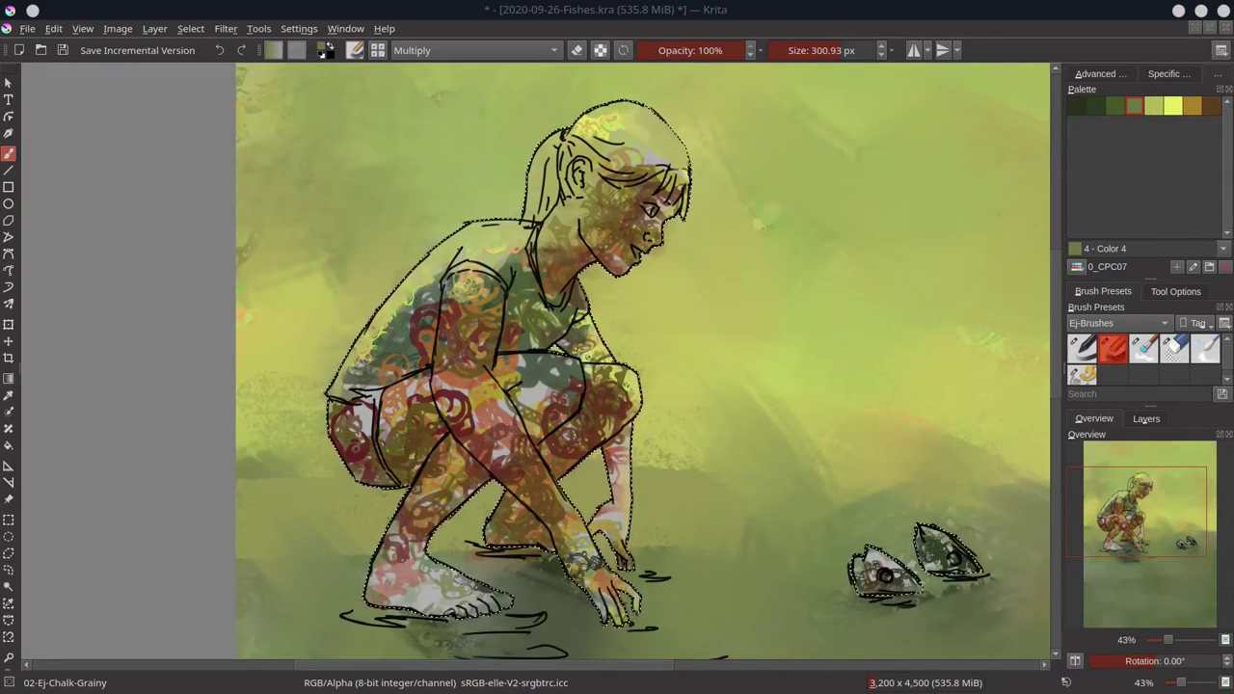
{"action": "mouse_move", "coordinate": [661, 255]}
{"action": "left_mouse_down", "text": "shift"}
{"action": "mouse_move", "coordinate": [633, 209]}
{"action": "mouse_move", "coordinate": [613, 209]}
{"action": "left_mouse_up", "text": "shift"}
{"action": "left_click_drag", "start_coordinate": [581, 169], "coordinate": [579, 187]}
{"action": "mouse_move", "coordinate": [665, 205]}
{"action": "left_mouse_down"}
{"action": "mouse_move", "coordinate": [661, 225]}
{"action": "mouse_move", "coordinate": [623, 241]}
{"action": "left_mouse_up"}
{"action": "mouse_move", "coordinate": [660, 242]}
{"action": "left_mouse_down"}
{"action": "mouse_move", "coordinate": [581, 231]}
{"action": "mouse_move", "coordinate": [586, 286]}
{"action": "left_mouse_up"}
- Shade the girl's collar, far upper arm, legs and underside of the thigh with the Multiply chalk
{"action": "mouse_move", "coordinate": [583, 271]}
{"action": "left_mouse_down"}
{"action": "mouse_move", "coordinate": [498, 349]}
{"action": "mouse_move", "coordinate": [586, 330]}
{"action": "mouse_move", "coordinate": [581, 345]}
{"action": "left_mouse_up"}
{"action": "left_click_drag", "start_coordinate": [551, 440], "coordinate": [578, 427]}
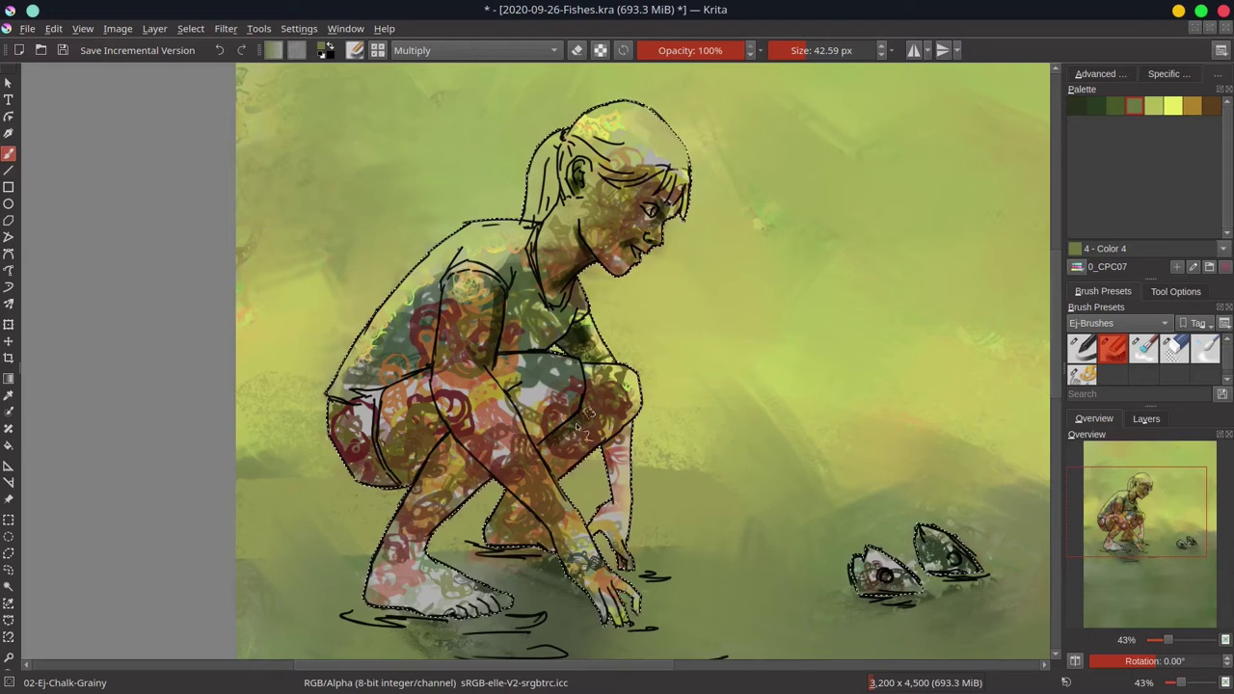
{"action": "left_click_drag", "start_coordinate": [440, 391], "coordinate": [477, 459]}
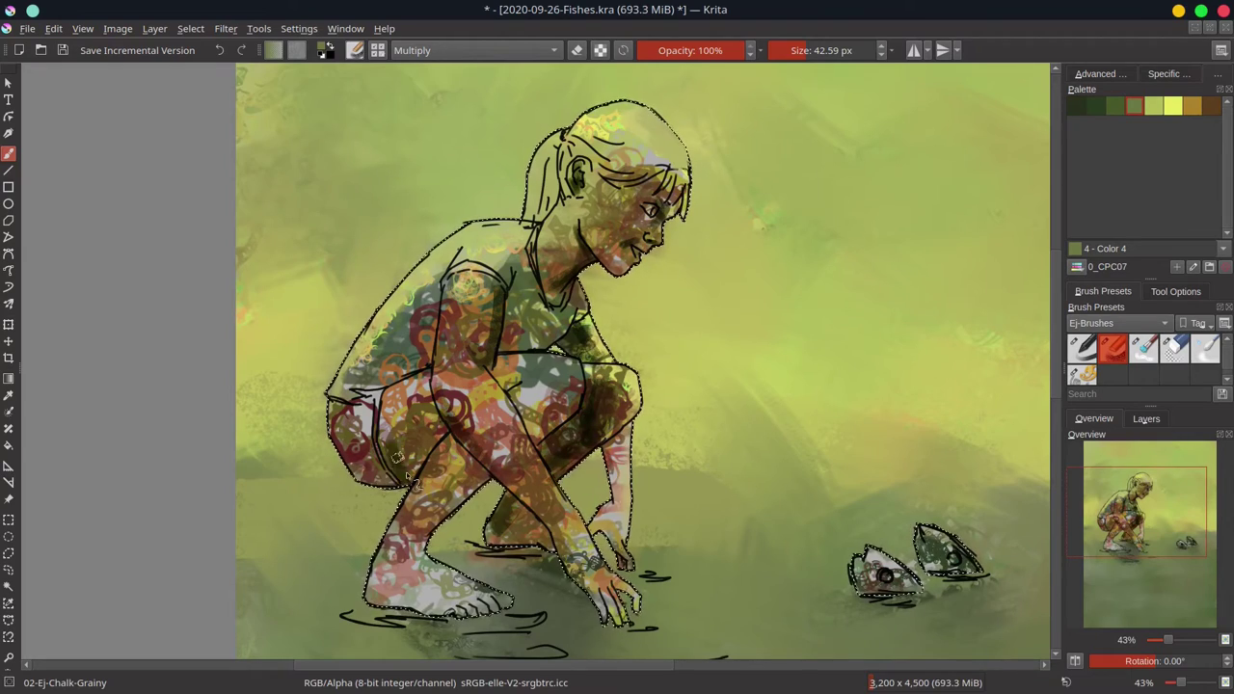
{"action": "mouse_move", "coordinate": [406, 475]}
{"action": "left_mouse_down"}
{"action": "mouse_move", "coordinate": [442, 434]}
{"action": "mouse_move", "coordinate": [400, 466]}
{"action": "left_mouse_up"}
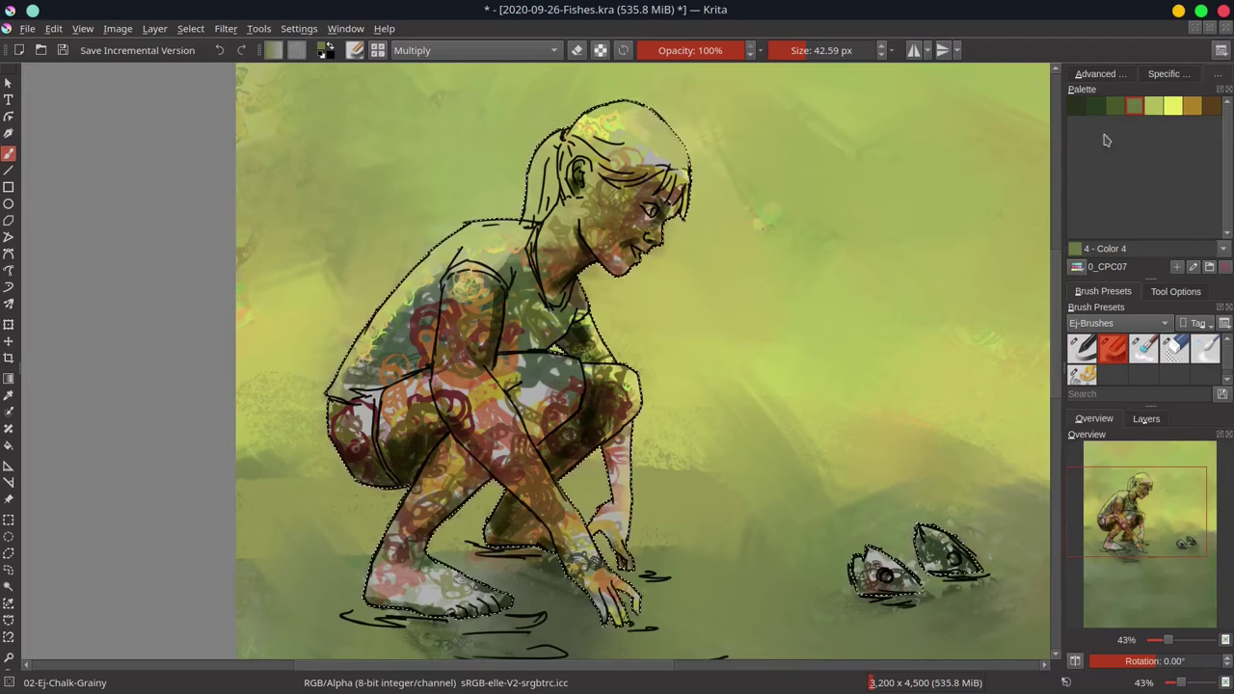
- Highlight the crown of the girl's hair in Color Dodge mode at about 62 px, and darken the inside of the ponytail
{"action": "left_click", "coordinate": [444, 52]}
{"action": "left_click", "coordinate": [439, 144]}
{"action": "left_click_drag", "start_coordinate": [665, 135], "coordinate": [673, 135], "text": "shift"}
{"action": "left_click_drag", "start_coordinate": [598, 112], "coordinate": [691, 140]}
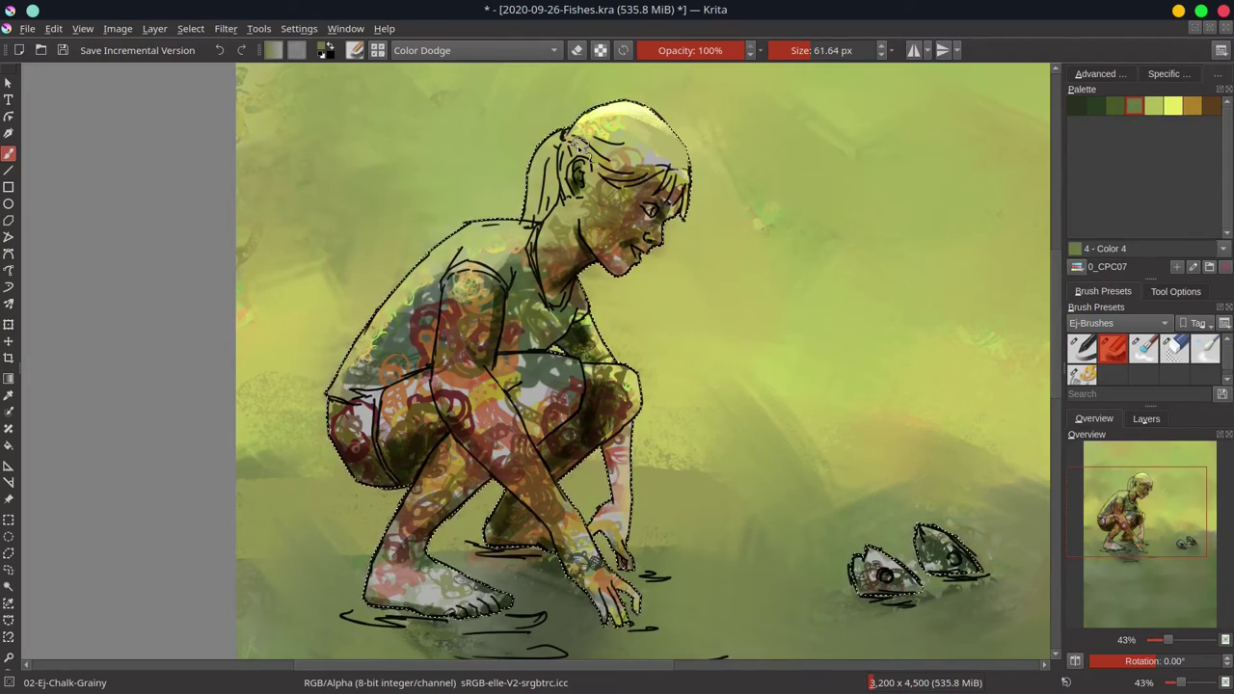
{"action": "left_click", "coordinate": [470, 58]}
{"action": "left_click", "coordinate": [468, 226]}
{"action": "mouse_move", "coordinate": [551, 173]}
{"action": "left_mouse_down"}
{"action": "mouse_move", "coordinate": [555, 202]}
{"action": "mouse_move", "coordinate": [529, 231]}
{"action": "mouse_move", "coordinate": [530, 200]}
{"action": "left_mouse_up"}
- Paint Color Dodge highlights along the girl's back, far arm and knee and on both fishes, and touch up the face and far forearm
{"action": "left_click", "coordinate": [443, 50]}
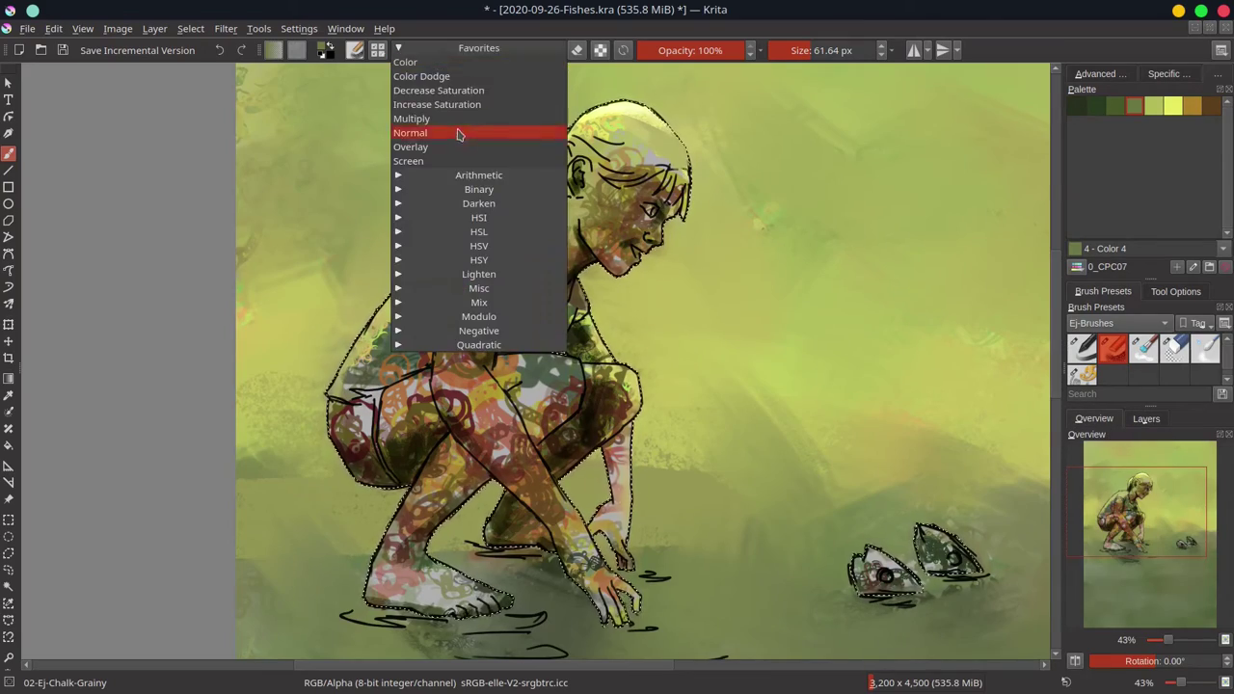
{"action": "left_click", "coordinate": [463, 130]}
{"action": "left_click_drag", "start_coordinate": [513, 228], "coordinate": [391, 307]}
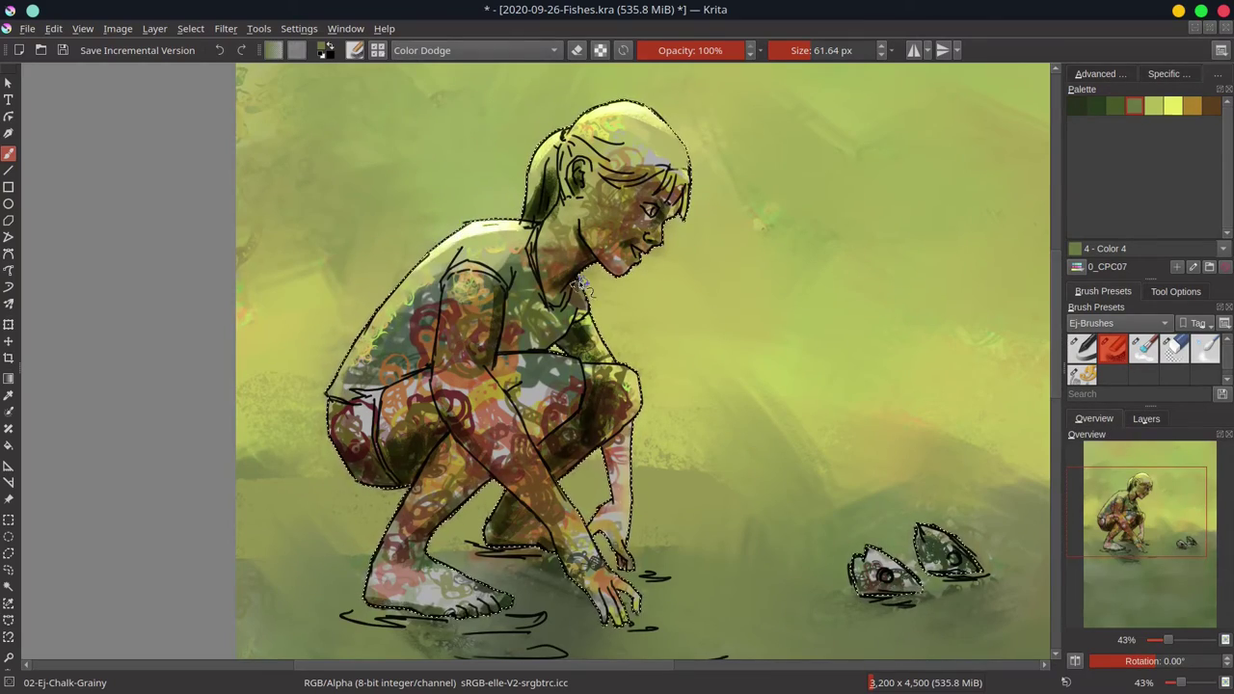
{"action": "mouse_move", "coordinate": [582, 290]}
{"action": "left_mouse_down"}
{"action": "mouse_move", "coordinate": [607, 363]}
{"action": "mouse_move", "coordinate": [635, 382]}
{"action": "left_mouse_up"}
{"action": "mouse_move", "coordinate": [866, 551]}
{"action": "left_mouse_down"}
{"action": "mouse_move", "coordinate": [902, 567]}
{"action": "mouse_move", "coordinate": [955, 542]}
{"action": "left_mouse_up"}
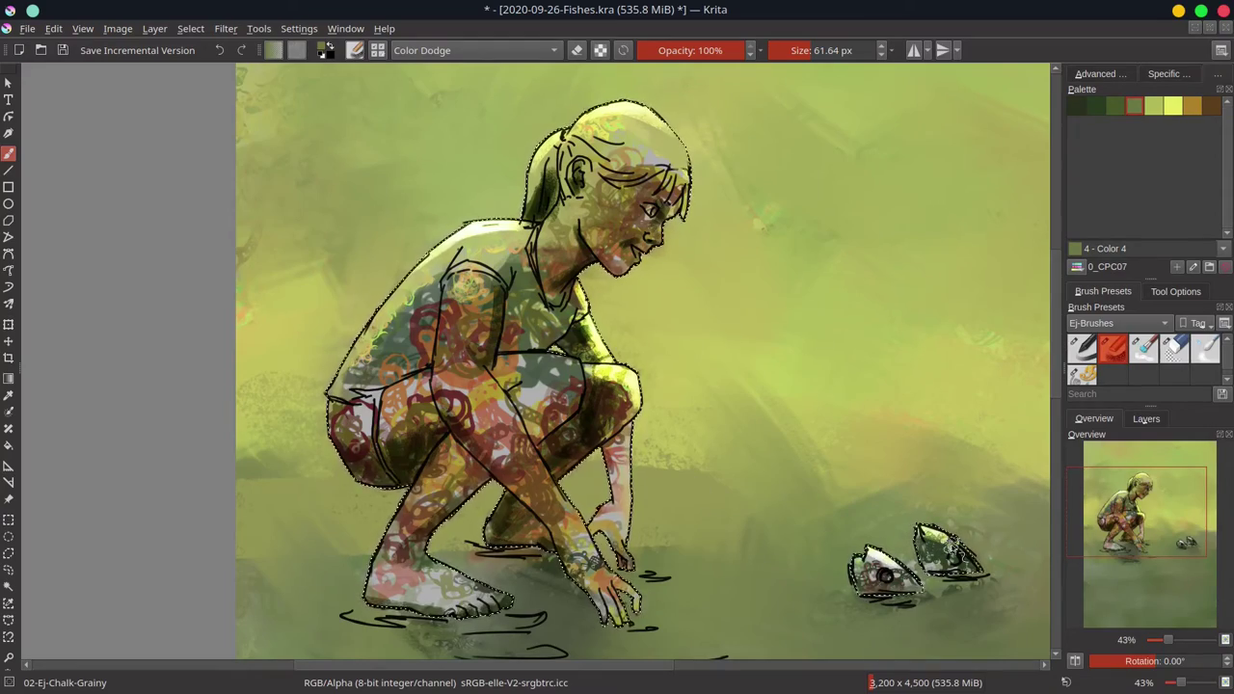
{"action": "left_click", "coordinate": [451, 50]}
{"action": "left_click", "coordinate": [457, 132]}
{"action": "mouse_move", "coordinate": [637, 248]}
{"action": "left_mouse_down"}
{"action": "mouse_move", "coordinate": [608, 249]}
{"action": "mouse_move", "coordinate": [637, 251]}
{"action": "mouse_move", "coordinate": [580, 410]}
{"action": "mouse_move", "coordinate": [536, 434]}
{"action": "mouse_move", "coordinate": [617, 447]}
{"action": "left_mouse_up"}
- Invert the selection to the background, paint Multiply shadows beneath the fishes and figure at about 100 px, and save the document
{"action": "left_click", "coordinate": [453, 50]}
{"action": "left_click", "coordinate": [453, 118]}
{"action": "left_click", "coordinate": [191, 28]}
{"action": "left_click", "coordinate": [208, 46]}
{"action": "left_click_drag", "start_coordinate": [721, 423], "coordinate": [742, 423]}
{"action": "left_click_drag", "start_coordinate": [757, 410], "coordinate": [769, 421]}
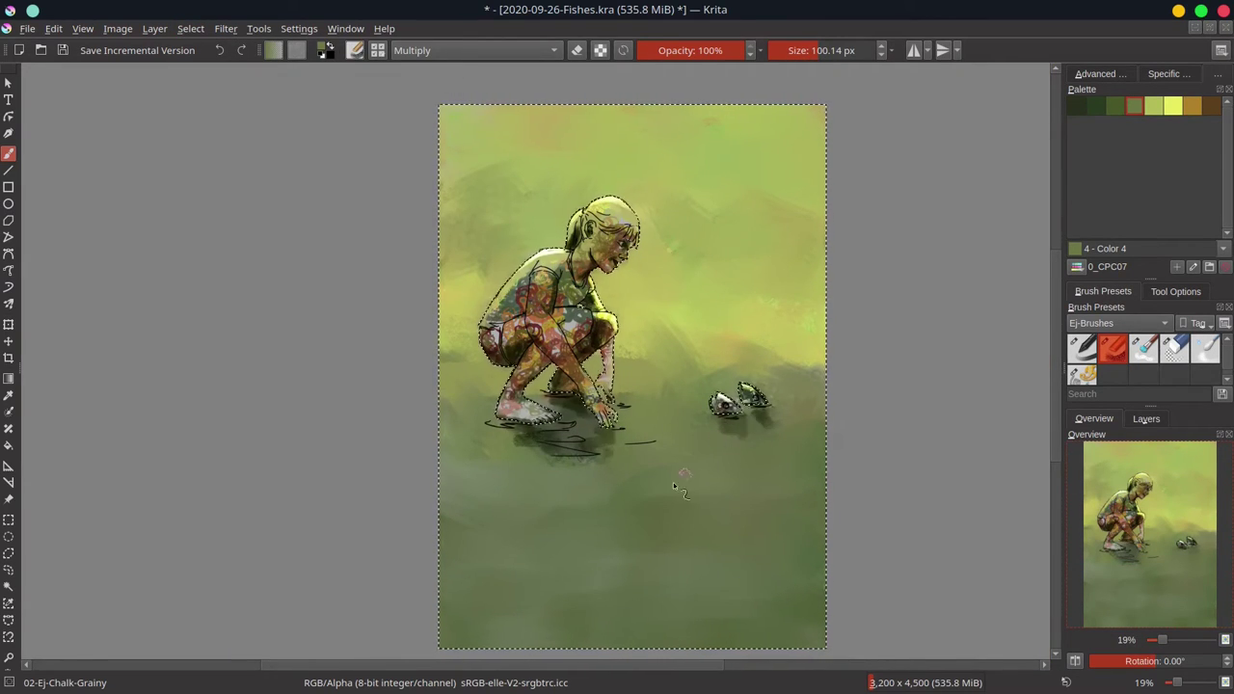
{"action": "left_click", "coordinate": [62, 51]}
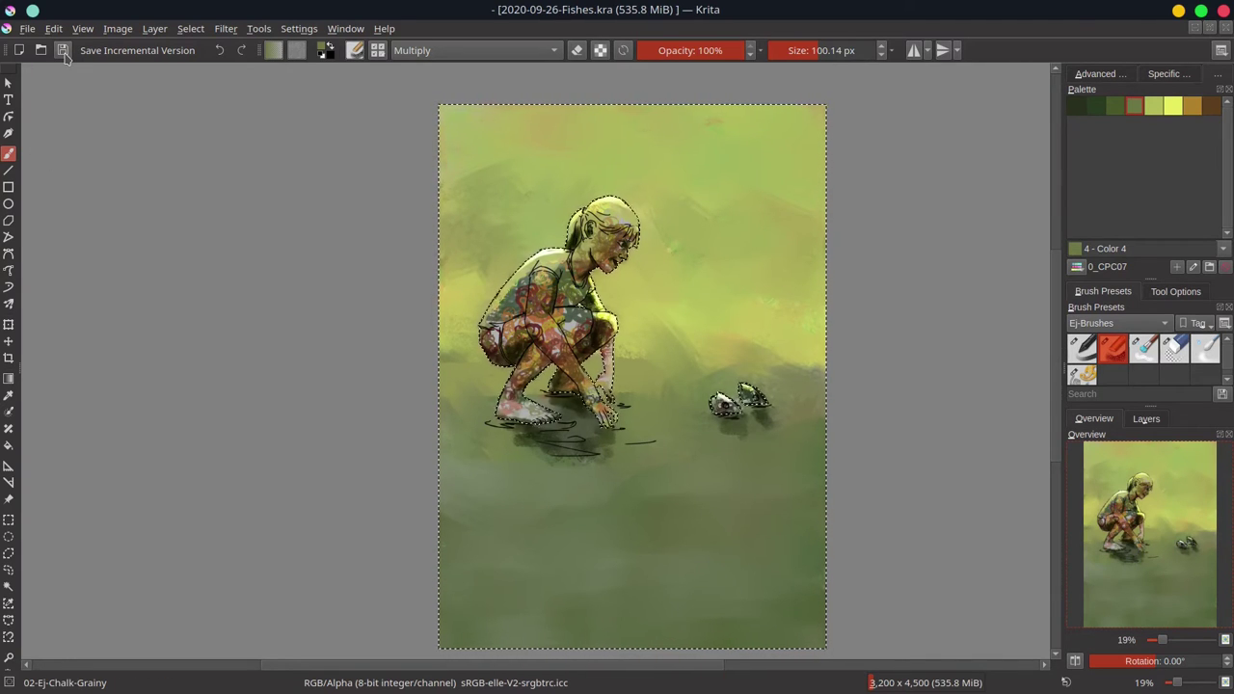
- Invert the selection back to the figure and fishes, and save the document
{"action": "left_click", "coordinate": [189, 29]}
{"action": "left_click", "coordinate": [201, 103]}
{"action": "key", "text": "ctrl+s"}
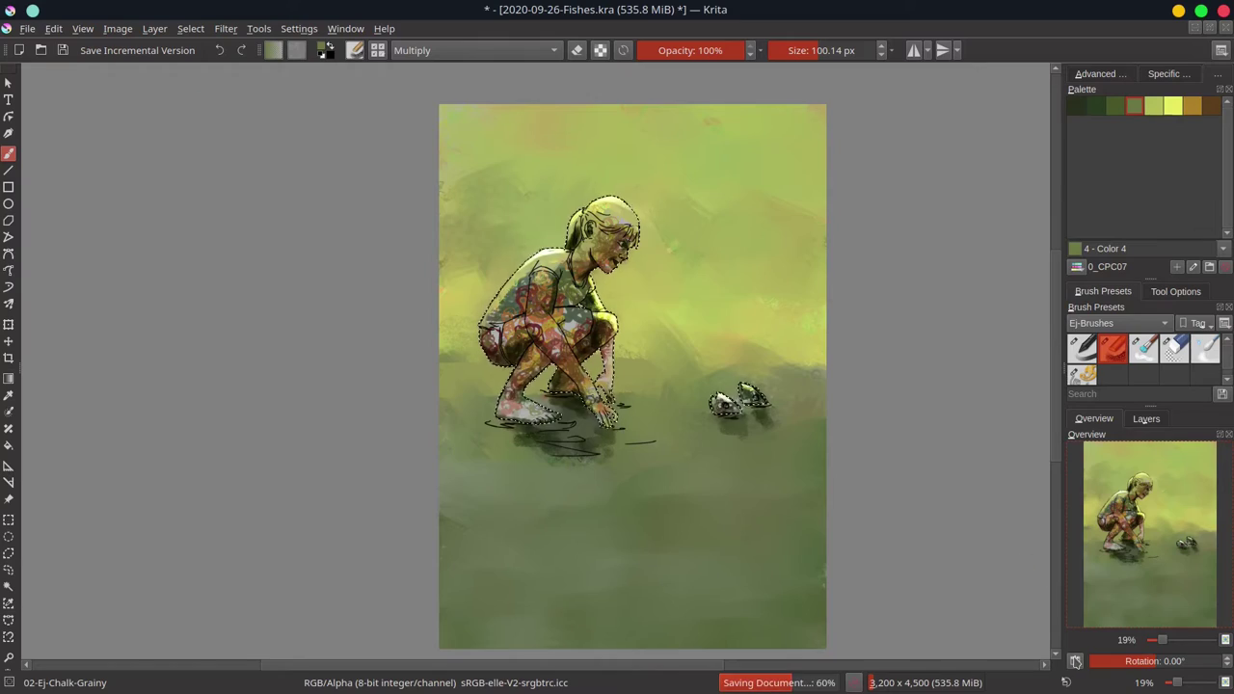
- Unmirror the view, and blend the girl's crown, fringe and ponytail with 03-Ej-Blender-Textured-Soft, raising the brush opacity partway
{"action": "key", "text": "m"}
{"action": "key", "text": "slash"}
{"action": "scroll", "coordinate": [415, 271], "scroll_direction": "up", "scroll_amount": 3}
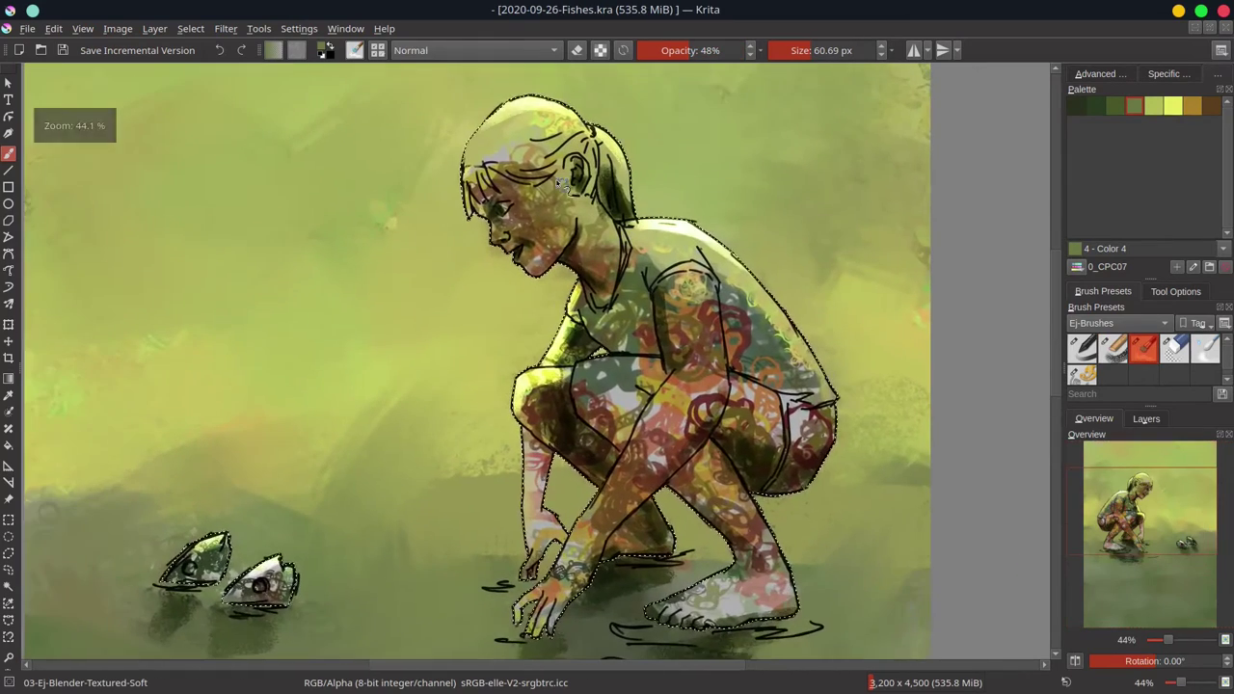
{"action": "left_click_drag", "start_coordinate": [561, 184], "coordinate": [571, 184]}
{"action": "left_click_drag", "start_coordinate": [520, 120], "coordinate": [498, 118]}
{"action": "left_click_drag", "start_coordinate": [709, 51], "coordinate": [769, 52]}
{"action": "mouse_move", "coordinate": [511, 119]}
{"action": "left_mouse_down"}
{"action": "mouse_move", "coordinate": [494, 159]}
{"action": "mouse_move", "coordinate": [493, 183]}
{"action": "mouse_move", "coordinate": [481, 166]}
{"action": "mouse_move", "coordinate": [484, 185]}
{"action": "mouse_move", "coordinate": [527, 179]}
{"action": "mouse_move", "coordinate": [590, 140]}
{"action": "mouse_move", "coordinate": [542, 122]}
{"action": "mouse_move", "coordinate": [494, 116]}
{"action": "left_mouse_up"}
{"action": "mouse_move", "coordinate": [598, 133]}
{"action": "left_mouse_down"}
{"action": "mouse_move", "coordinate": [620, 160]}
{"action": "mouse_move", "coordinate": [617, 208]}
{"action": "left_mouse_up"}
{"action": "mouse_move", "coordinate": [583, 166]}
{"action": "left_mouse_down"}
{"action": "mouse_move", "coordinate": [583, 185]}
{"action": "mouse_move", "coordinate": [578, 156]}
{"action": "mouse_move", "coordinate": [567, 173]}
{"action": "mouse_move", "coordinate": [591, 188]}
{"action": "mouse_move", "coordinate": [598, 216]}
{"action": "mouse_move", "coordinate": [633, 166]}
{"action": "left_mouse_up"}
- Shade the girl's hair and ponytail using 02-Ej-Chalk-Grainy in Multiply mode, alternating with 03-Ej-Blender-Textured-Soft to blend out the line art
{"action": "left_click", "coordinate": [1112, 349]}
{"action": "left_click", "coordinate": [476, 50]}
{"action": "left_click", "coordinate": [513, 77]}
{"action": "left_click", "coordinate": [476, 50]}
{"action": "left_click", "coordinate": [482, 103]}
{"action": "left_click", "coordinate": [1144, 349]}
{"action": "left_click", "coordinate": [476, 50]}
{"action": "left_click", "coordinate": [449, 120]}
{"action": "left_click", "coordinate": [1116, 353]}
{"action": "left_click", "coordinate": [488, 51]}
{"action": "left_click", "coordinate": [482, 119]}
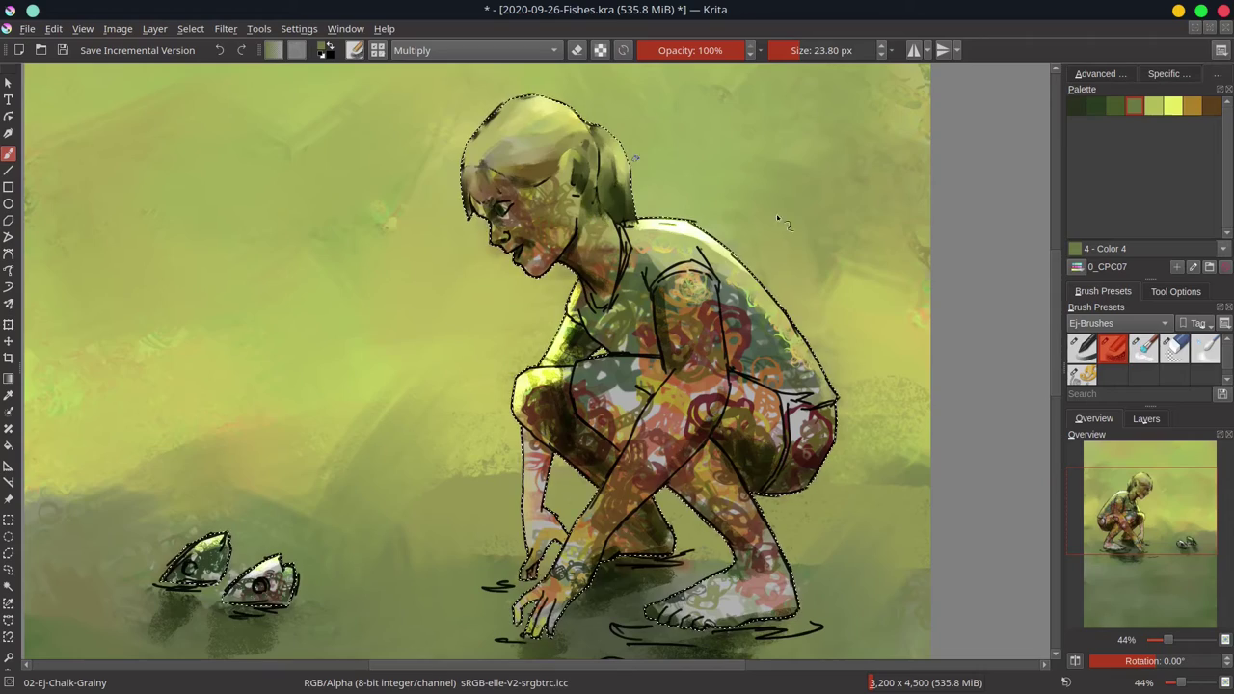
- Blend the girl's face, neck, collar and far shoulder with 03-Ej-Blender-Textured-Soft in Normal mode at about 60 px
{"action": "key", "text": "slash"}
{"action": "left_click", "coordinate": [472, 51]}
{"action": "left_click", "coordinate": [444, 129]}
{"action": "mouse_move", "coordinate": [503, 211]}
{"action": "left_mouse_down"}
{"action": "mouse_move", "coordinate": [515, 249]}
{"action": "mouse_move", "coordinate": [532, 192]}
{"action": "mouse_move", "coordinate": [550, 225]}
{"action": "mouse_move", "coordinate": [556, 214]}
{"action": "mouse_move", "coordinate": [513, 237]}
{"action": "mouse_move", "coordinate": [598, 278]}
{"action": "left_mouse_up"}
{"action": "mouse_move", "coordinate": [603, 220]}
{"action": "left_mouse_down"}
{"action": "mouse_move", "coordinate": [592, 252]}
{"action": "mouse_move", "coordinate": [612, 232]}
{"action": "mouse_move", "coordinate": [596, 244]}
{"action": "mouse_move", "coordinate": [577, 196]}
{"action": "left_mouse_up"}
{"action": "mouse_move", "coordinate": [561, 244]}
{"action": "left_mouse_down"}
{"action": "mouse_move", "coordinate": [537, 287]}
{"action": "mouse_move", "coordinate": [602, 311]}
{"action": "mouse_move", "coordinate": [628, 236]}
{"action": "left_mouse_up"}
{"action": "left_click_drag", "start_coordinate": [580, 316], "coordinate": [606, 344]}
{"action": "left_click_drag", "start_coordinate": [576, 289], "coordinate": [584, 307]}
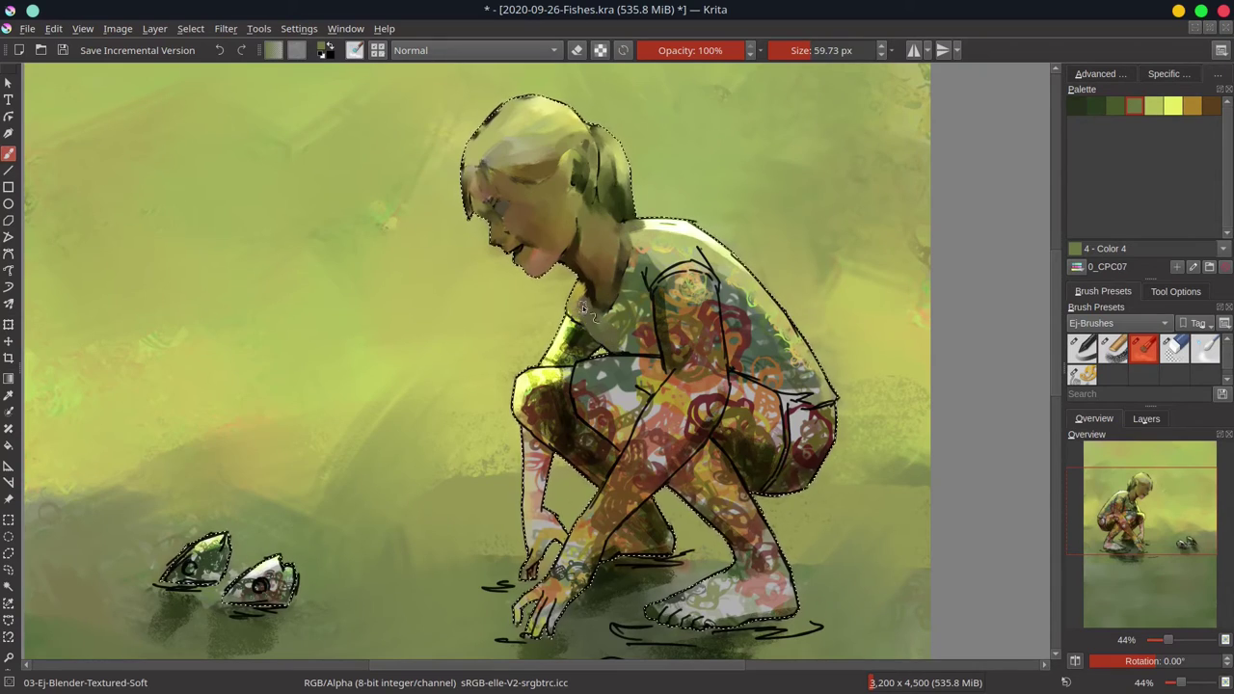
- Add Multiply chalk shadows to the shirt's chest, paint over the chin and jaw in Normal mode with sampled neck brown, and save the document
{"action": "key", "text": "slash"}
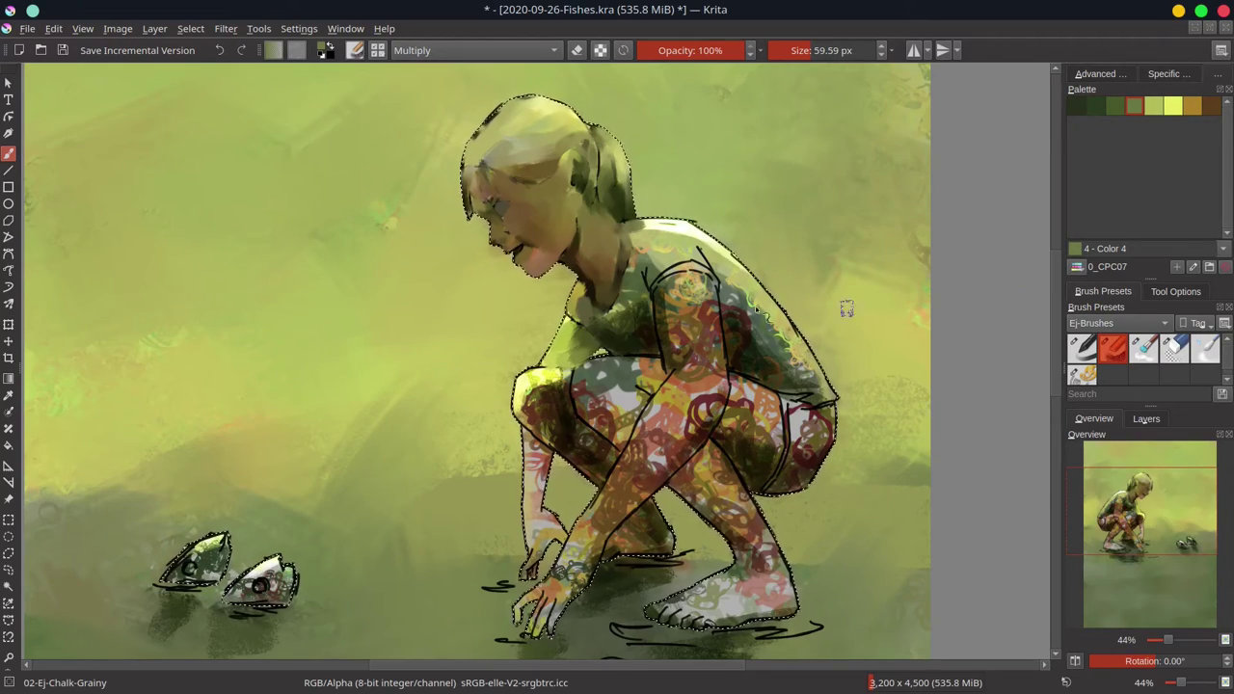
{"action": "left_click", "coordinate": [476, 50]}
{"action": "left_click", "coordinate": [457, 135]}
{"action": "left_click", "coordinate": [565, 247], "text": "ctrl"}
{"action": "left_click_drag", "start_coordinate": [560, 243], "coordinate": [517, 290]}
{"action": "left_click_drag", "start_coordinate": [561, 253], "coordinate": [522, 273]}
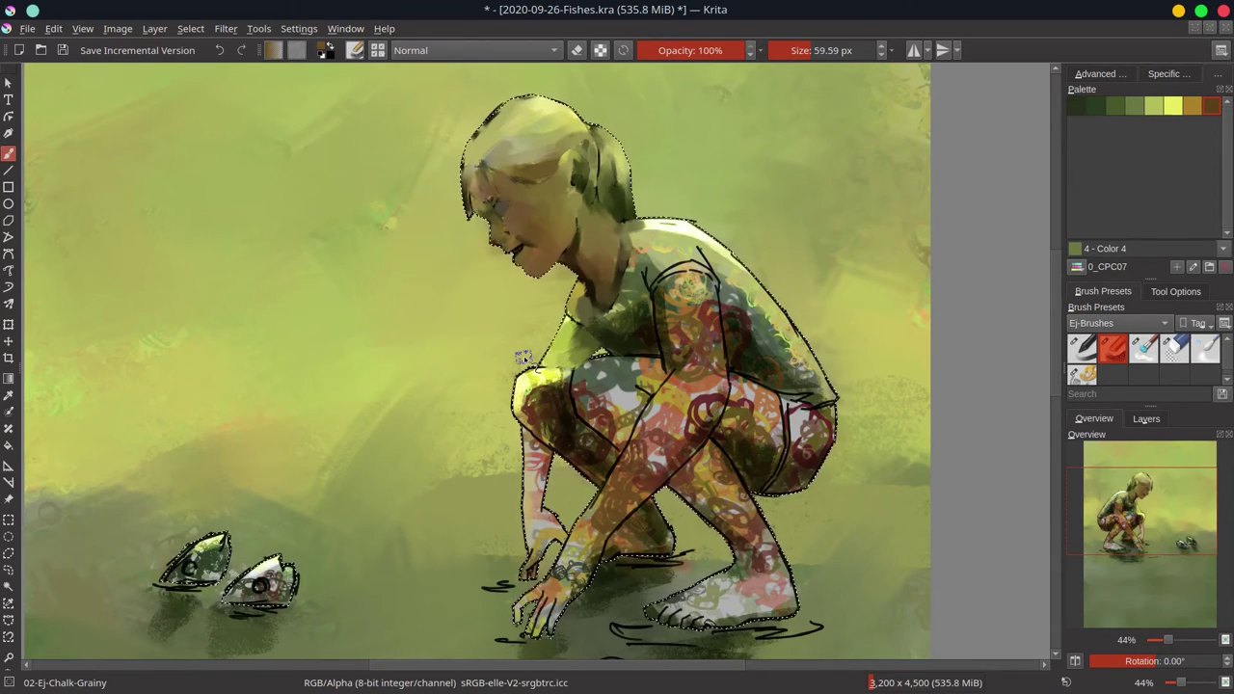
{"action": "key", "text": "ctrl+s"}
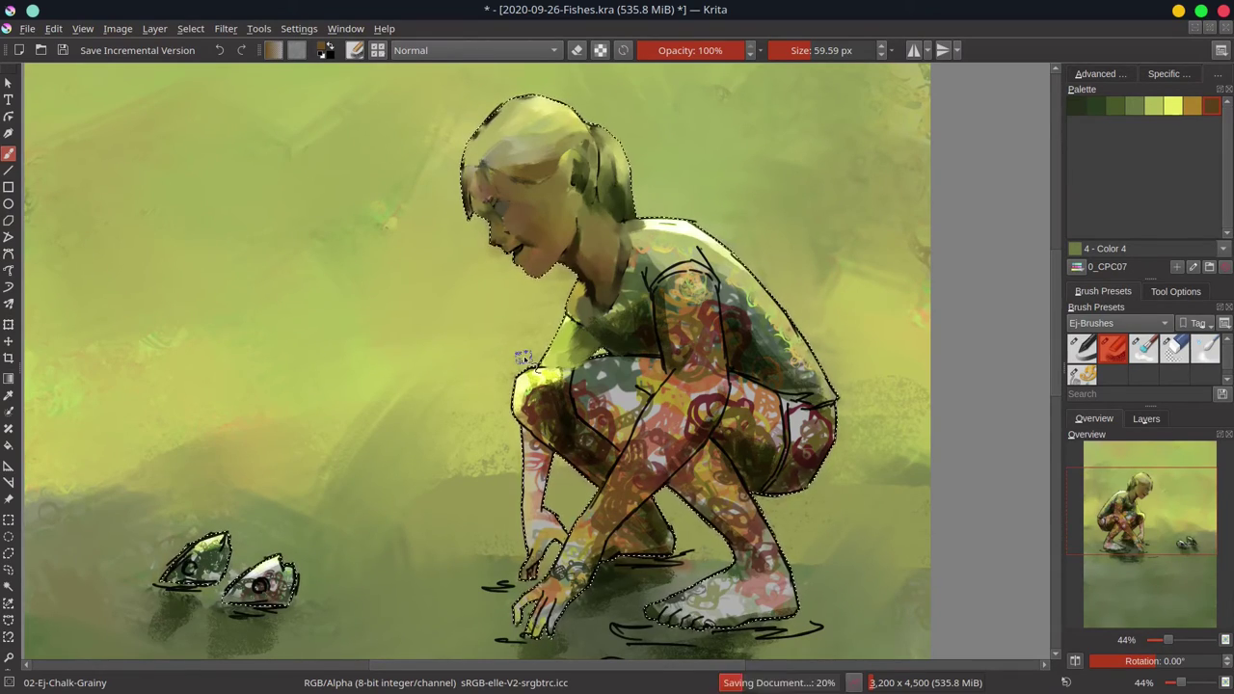
- Blend the shirt, back and near upper arm with 03-Ej-Blender-Textured-Soft, enlarging the brush to about 69 px
{"action": "left_click", "coordinate": [1143, 349]}
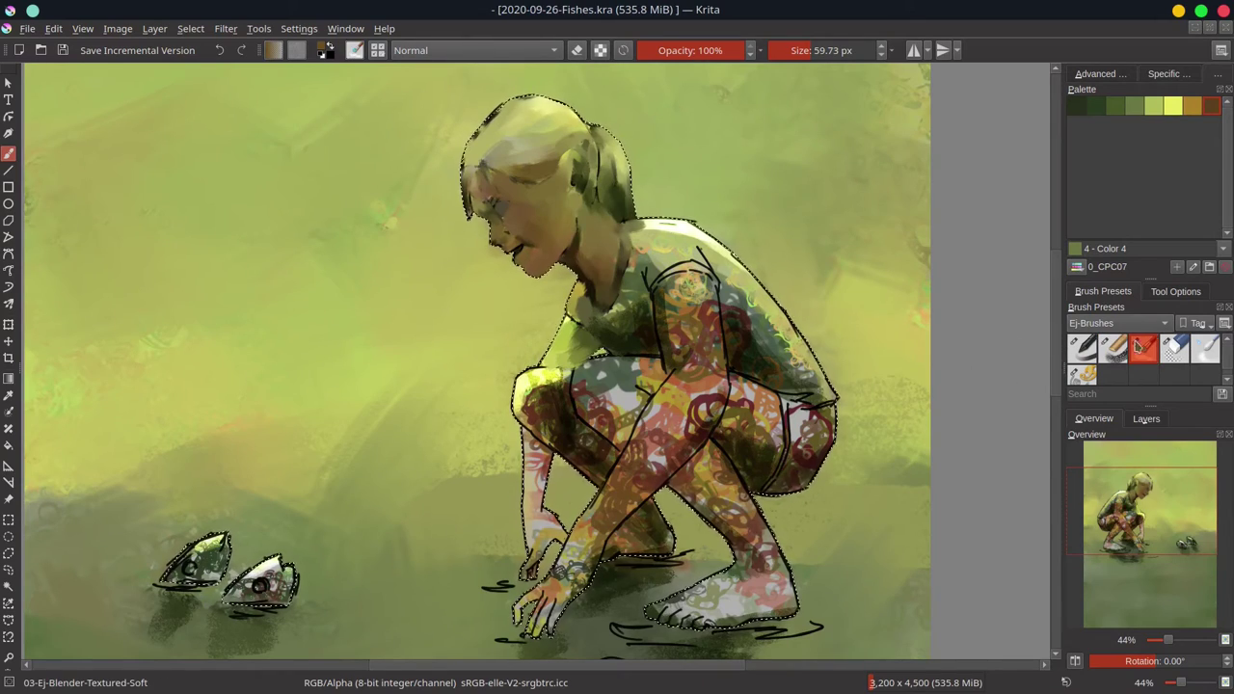
{"action": "mouse_move", "coordinate": [650, 311]}
{"action": "left_mouse_down"}
{"action": "mouse_move", "coordinate": [635, 335]}
{"action": "mouse_move", "coordinate": [615, 339]}
{"action": "mouse_move", "coordinate": [654, 339]}
{"action": "mouse_move", "coordinate": [592, 323]}
{"action": "mouse_move", "coordinate": [586, 351]}
{"action": "mouse_move", "coordinate": [565, 330]}
{"action": "mouse_move", "coordinate": [682, 252]}
{"action": "mouse_move", "coordinate": [669, 232]}
{"action": "mouse_move", "coordinate": [683, 230]}
{"action": "mouse_move", "coordinate": [755, 306]}
{"action": "mouse_move", "coordinate": [730, 279]}
{"action": "mouse_move", "coordinate": [749, 358]}
{"action": "mouse_move", "coordinate": [687, 309]}
{"action": "mouse_move", "coordinate": [671, 339]}
{"action": "mouse_move", "coordinate": [690, 287]}
{"action": "mouse_move", "coordinate": [720, 377]}
{"action": "left_mouse_up"}
{"action": "key", "text": "bracketright"}
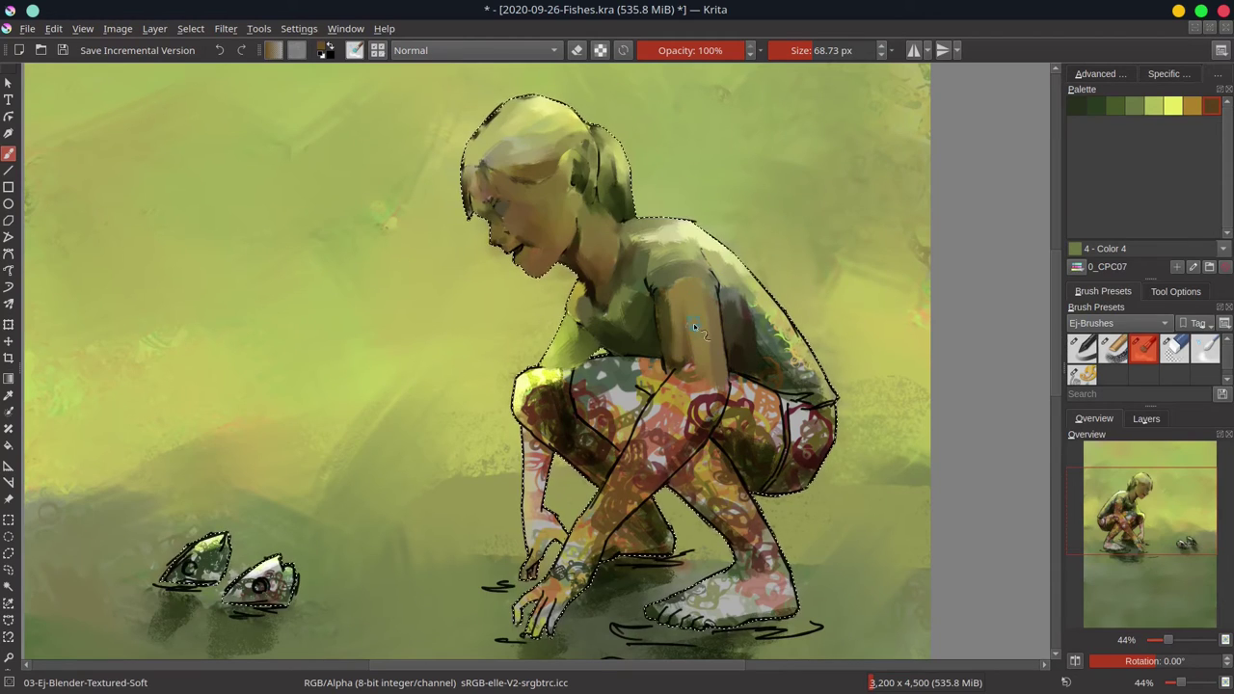
{"action": "mouse_move", "coordinate": [695, 327]}
{"action": "left_mouse_down"}
{"action": "mouse_move", "coordinate": [712, 237]}
{"action": "mouse_move", "coordinate": [731, 337]}
{"action": "mouse_move", "coordinate": [770, 372]}
{"action": "mouse_move", "coordinate": [776, 306]}
{"action": "mouse_move", "coordinate": [671, 241]}
{"action": "mouse_move", "coordinate": [812, 398]}
{"action": "mouse_move", "coordinate": [750, 278]}
{"action": "left_mouse_up"}
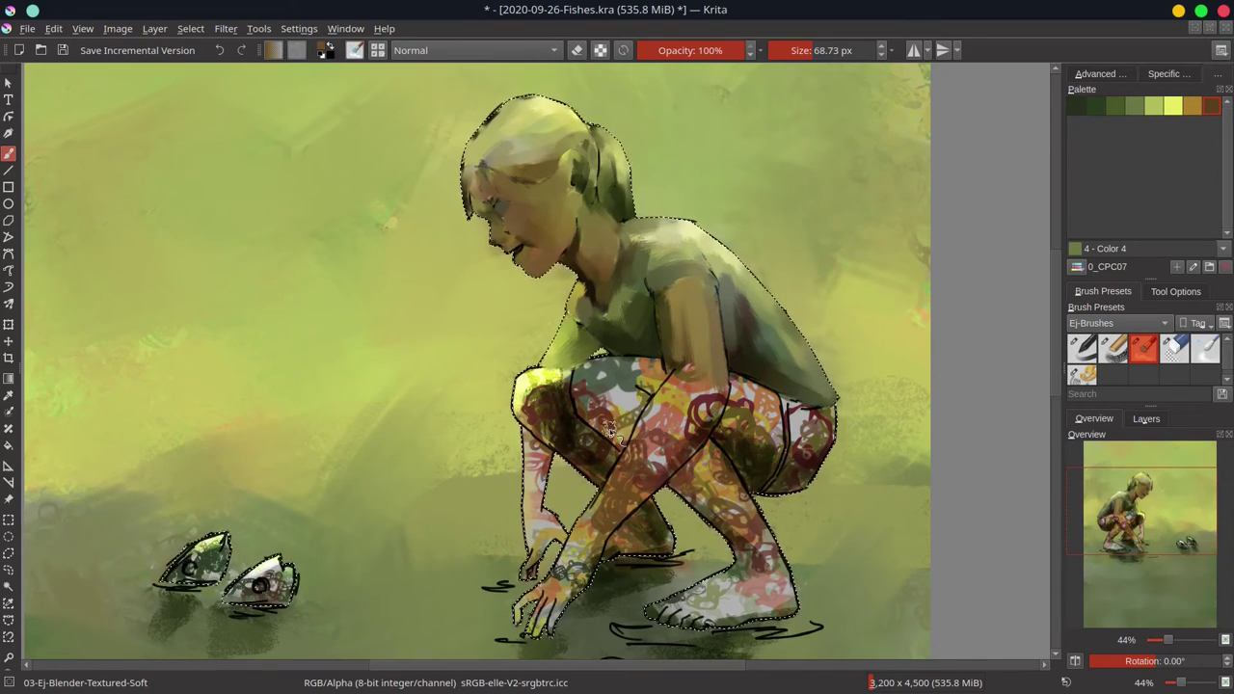
- Paint over the seat of the shorts with 02-Ej-Chalk-Grainy in the third palette green, and pick brown Color 8
{"action": "key", "text": "slash"}
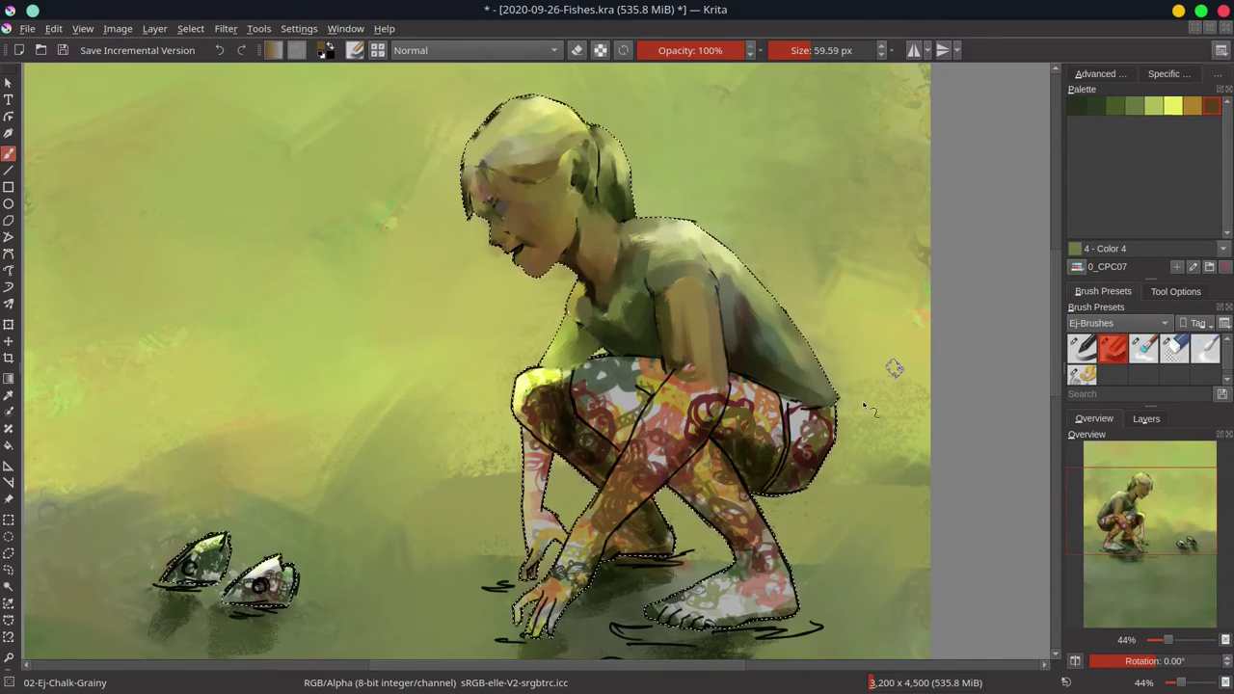
{"action": "left_click", "coordinate": [1116, 106]}
{"action": "mouse_move", "coordinate": [821, 442]}
{"action": "left_mouse_down"}
{"action": "mouse_move", "coordinate": [802, 432]}
{"action": "mouse_move", "coordinate": [826, 435]}
{"action": "mouse_move", "coordinate": [808, 473]}
{"action": "mouse_move", "coordinate": [824, 415]}
{"action": "mouse_move", "coordinate": [789, 421]}
{"action": "mouse_move", "coordinate": [805, 483]}
{"action": "mouse_move", "coordinate": [834, 429]}
{"action": "mouse_move", "coordinate": [788, 488]}
{"action": "left_mouse_up"}
{"action": "left_click", "coordinate": [1212, 107]}
- Blend the near forearm and hand with 03-Ej-Blender-Textured-Soft, reducing the brush to about 45 px for the fingers
{"action": "key", "text": "slash"}
{"action": "mouse_move", "coordinate": [684, 431]}
{"action": "left_mouse_down", "text": "shift"}
{"action": "mouse_move", "coordinate": [630, 463]}
{"action": "mouse_move", "coordinate": [694, 409]}
{"action": "mouse_move", "coordinate": [670, 453]}
{"action": "mouse_move", "coordinate": [730, 398]}
{"action": "left_mouse_up", "text": "shift"}
{"action": "key", "text": "bracketleft"}
{"action": "key", "text": "bracketleft"}
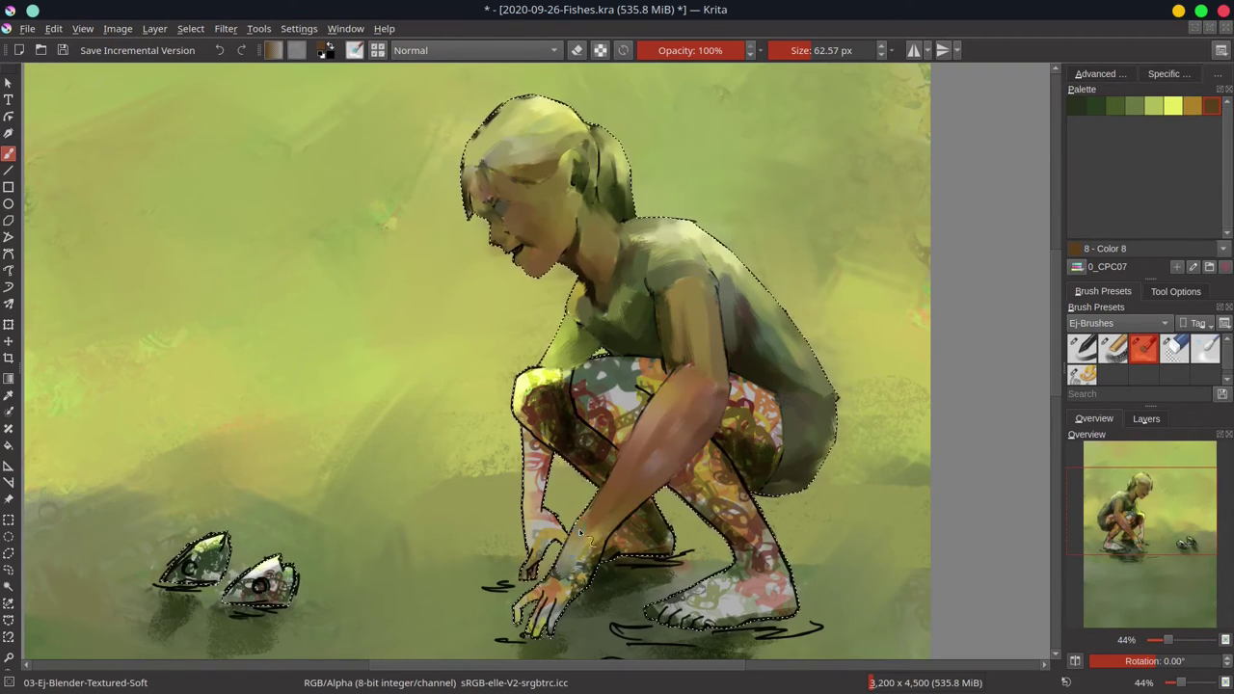
{"action": "left_click_drag", "start_coordinate": [600, 536], "coordinate": [617, 511]}
{"action": "left_click_drag", "start_coordinate": [596, 579], "coordinate": [542, 594], "text": "shift"}
{"action": "left_click_drag", "start_coordinate": [546, 592], "coordinate": [530, 624]}
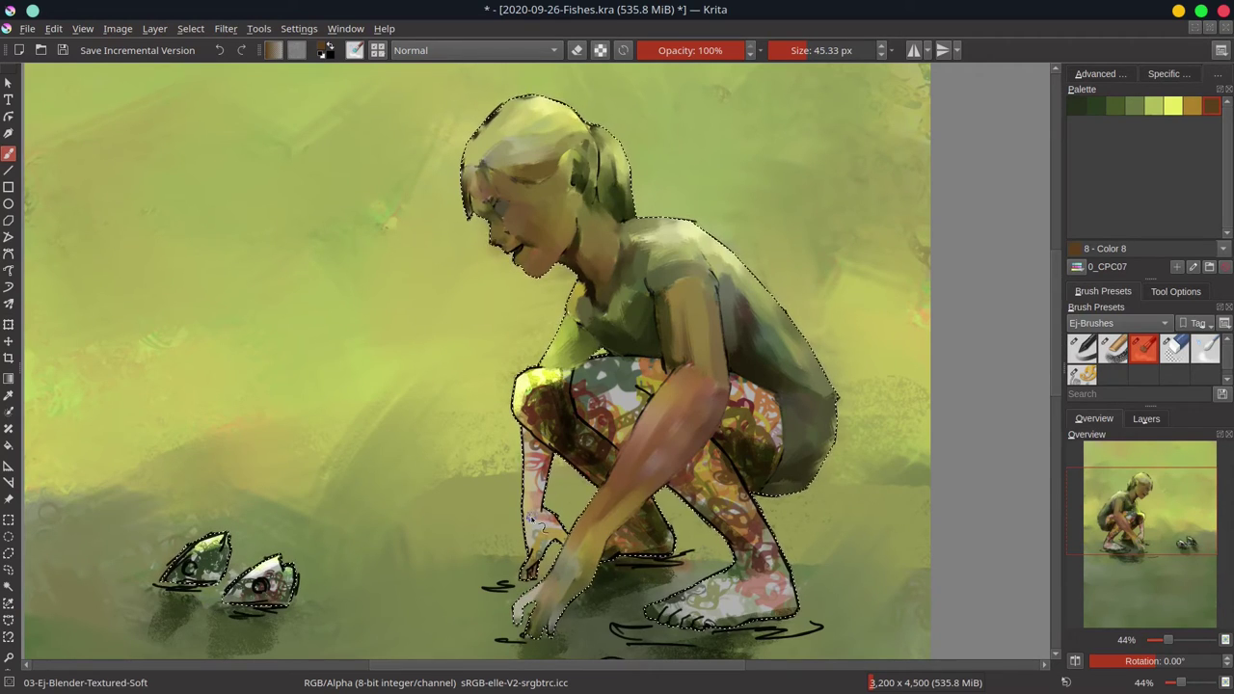
- Blend the girl's far forearm and hand with the brush reduced to about 39 px, and save the document
{"action": "key", "text": "bracketleft"}
{"action": "key", "text": "bracketleft"}
{"action": "key", "text": "bracketleft"}
{"action": "key", "text": "bracketleft"}
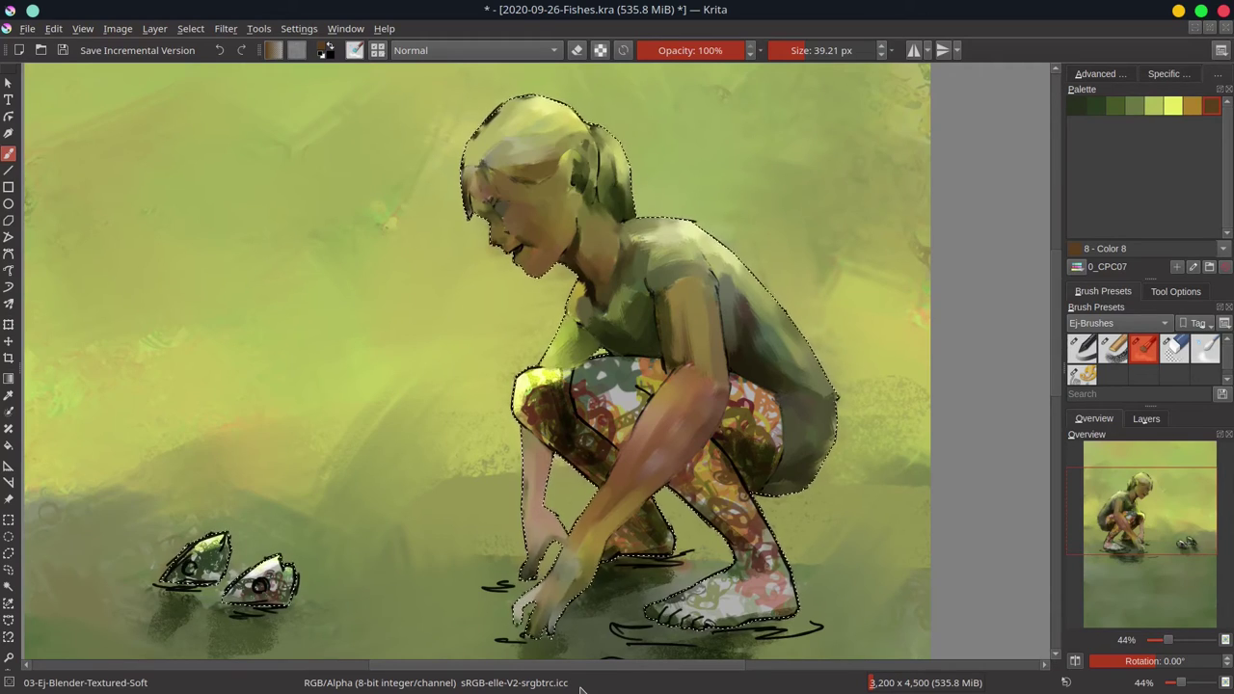
{"action": "left_click", "coordinate": [62, 51]}
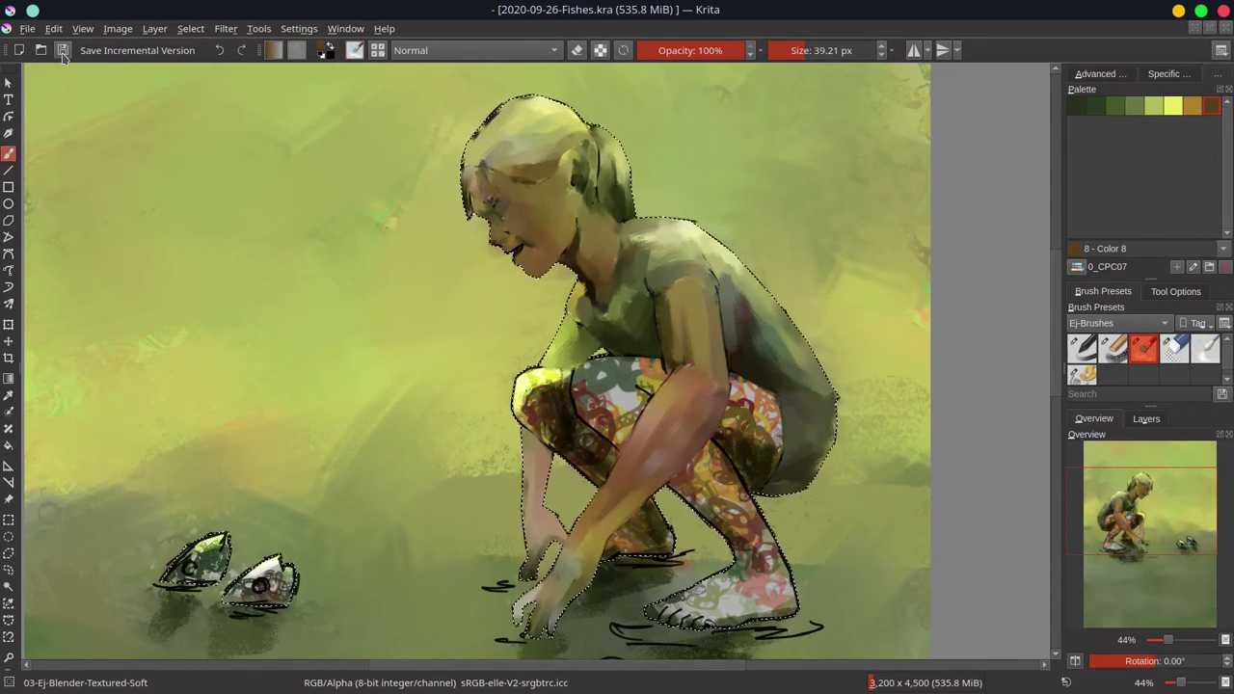
- Blend both of the girl's legs, from the knees and thighs down to the near foot, at about 56 px
{"action": "mouse_move", "coordinate": [536, 399]}
{"action": "left_mouse_down"}
{"action": "mouse_move", "coordinate": [527, 420]}
{"action": "mouse_move", "coordinate": [550, 382]}
{"action": "mouse_move", "coordinate": [559, 388]}
{"action": "mouse_move", "coordinate": [554, 373]}
{"action": "mouse_move", "coordinate": [539, 425]}
{"action": "mouse_move", "coordinate": [588, 454]}
{"action": "mouse_move", "coordinate": [579, 434]}
{"action": "mouse_move", "coordinate": [609, 467]}
{"action": "left_mouse_up"}
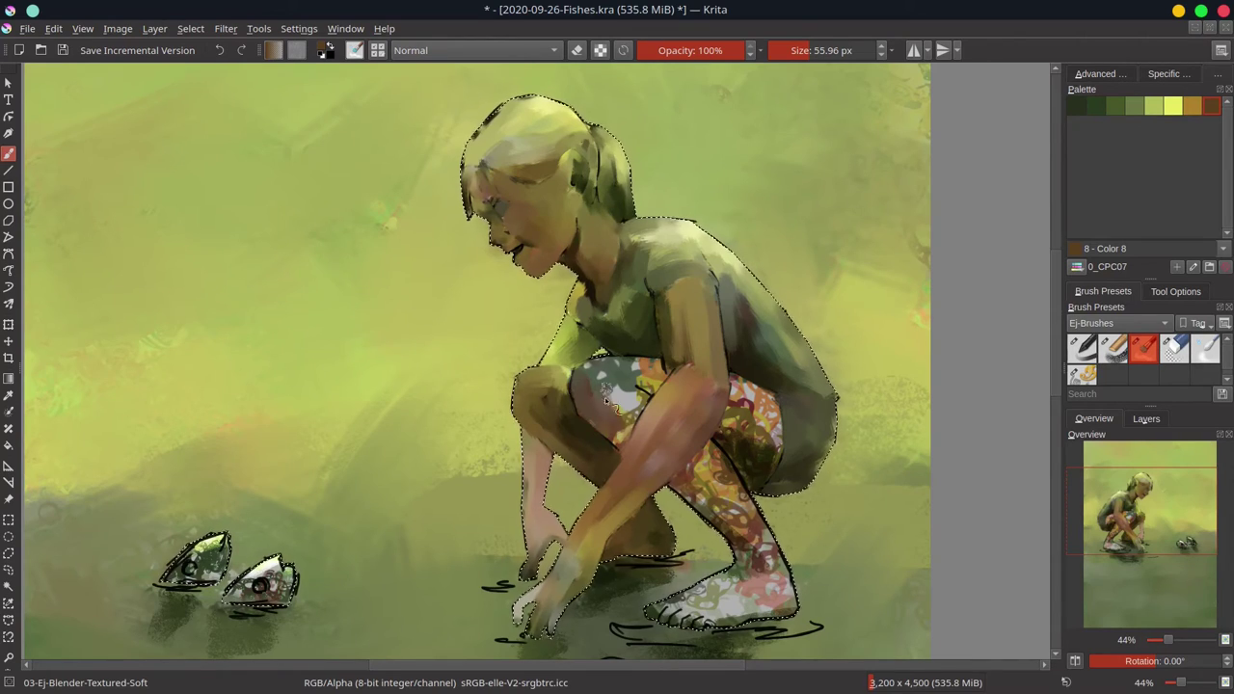
{"action": "mouse_move", "coordinate": [621, 427]}
{"action": "left_mouse_down"}
{"action": "mouse_move", "coordinate": [641, 401]}
{"action": "mouse_move", "coordinate": [590, 365]}
{"action": "mouse_move", "coordinate": [656, 367]}
{"action": "mouse_move", "coordinate": [594, 390]}
{"action": "mouse_move", "coordinate": [639, 384]}
{"action": "left_mouse_up"}
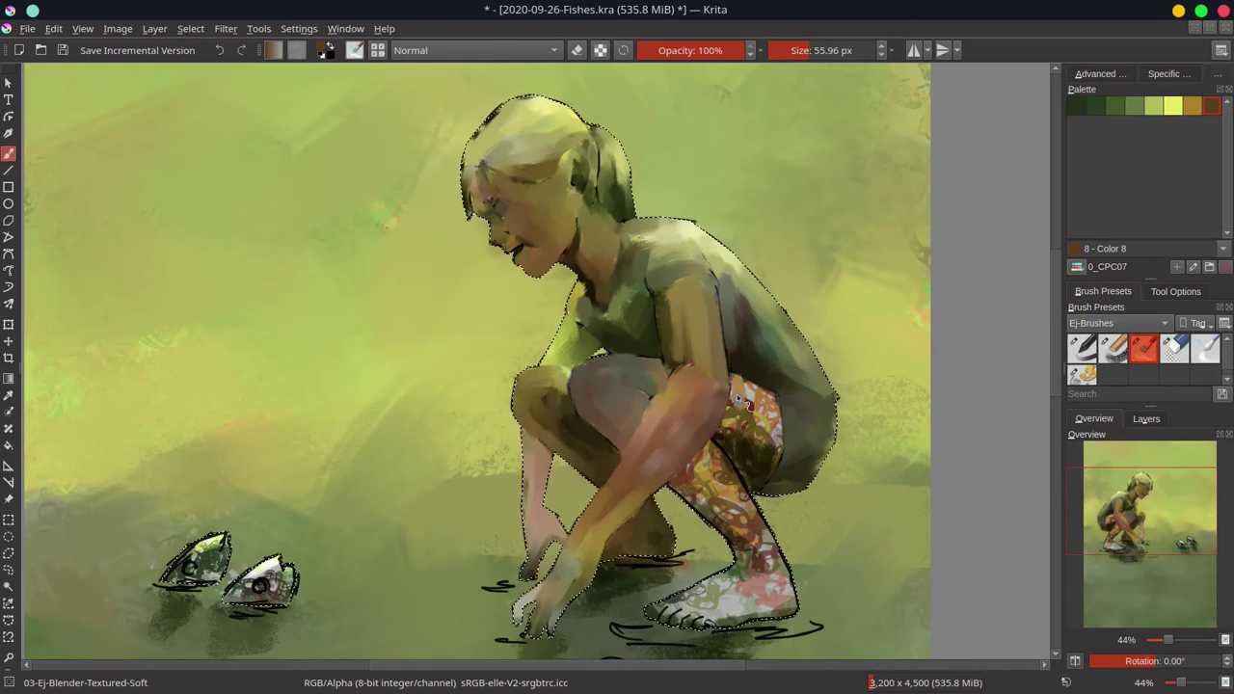
{"action": "mouse_move", "coordinate": [761, 433]}
{"action": "left_mouse_down"}
{"action": "mouse_move", "coordinate": [758, 415]}
{"action": "mouse_move", "coordinate": [735, 439]}
{"action": "mouse_move", "coordinate": [742, 455]}
{"action": "mouse_move", "coordinate": [774, 461]}
{"action": "mouse_move", "coordinate": [689, 482]}
{"action": "mouse_move", "coordinate": [697, 473]}
{"action": "mouse_move", "coordinate": [733, 519]}
{"action": "mouse_move", "coordinate": [758, 453]}
{"action": "left_mouse_up"}
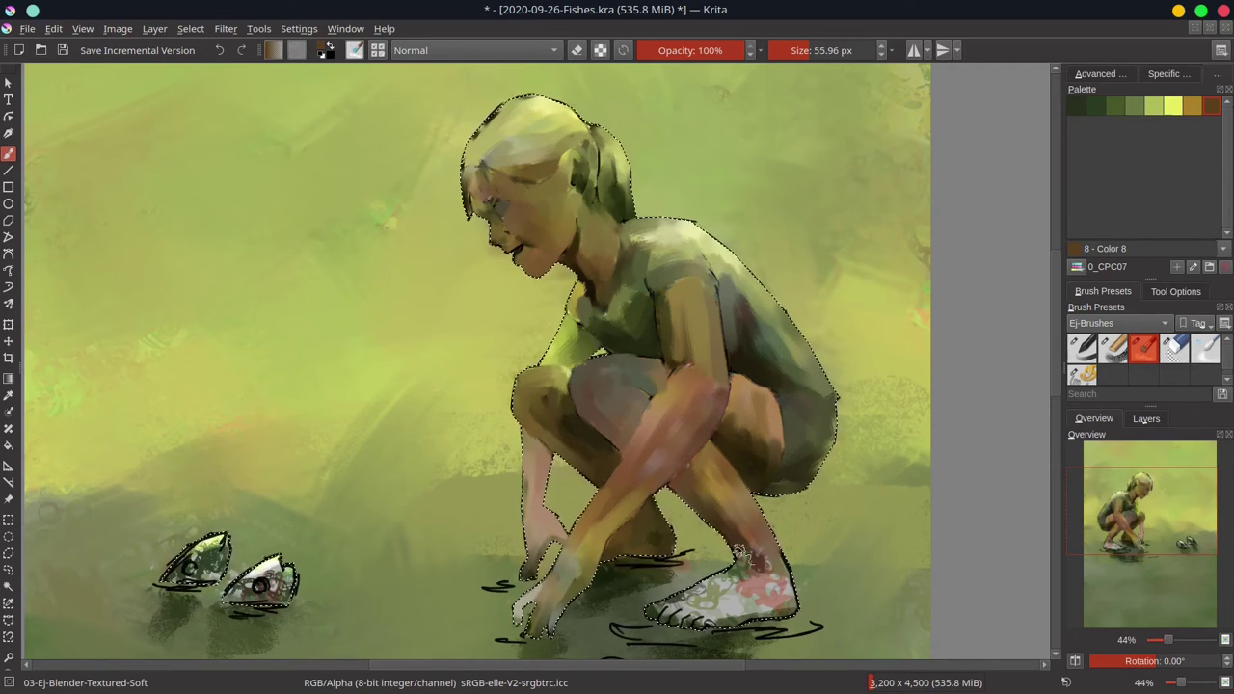
{"action": "mouse_move", "coordinate": [741, 552]}
{"action": "left_mouse_down"}
{"action": "mouse_move", "coordinate": [692, 601]}
{"action": "mouse_move", "coordinate": [700, 627]}
{"action": "mouse_move", "coordinate": [798, 613]}
{"action": "mouse_move", "coordinate": [728, 588]}
{"action": "mouse_move", "coordinate": [745, 574]}
{"action": "mouse_move", "coordinate": [741, 532]}
{"action": "mouse_move", "coordinate": [780, 586]}
{"action": "mouse_move", "coordinate": [767, 533]}
{"action": "left_mouse_up"}
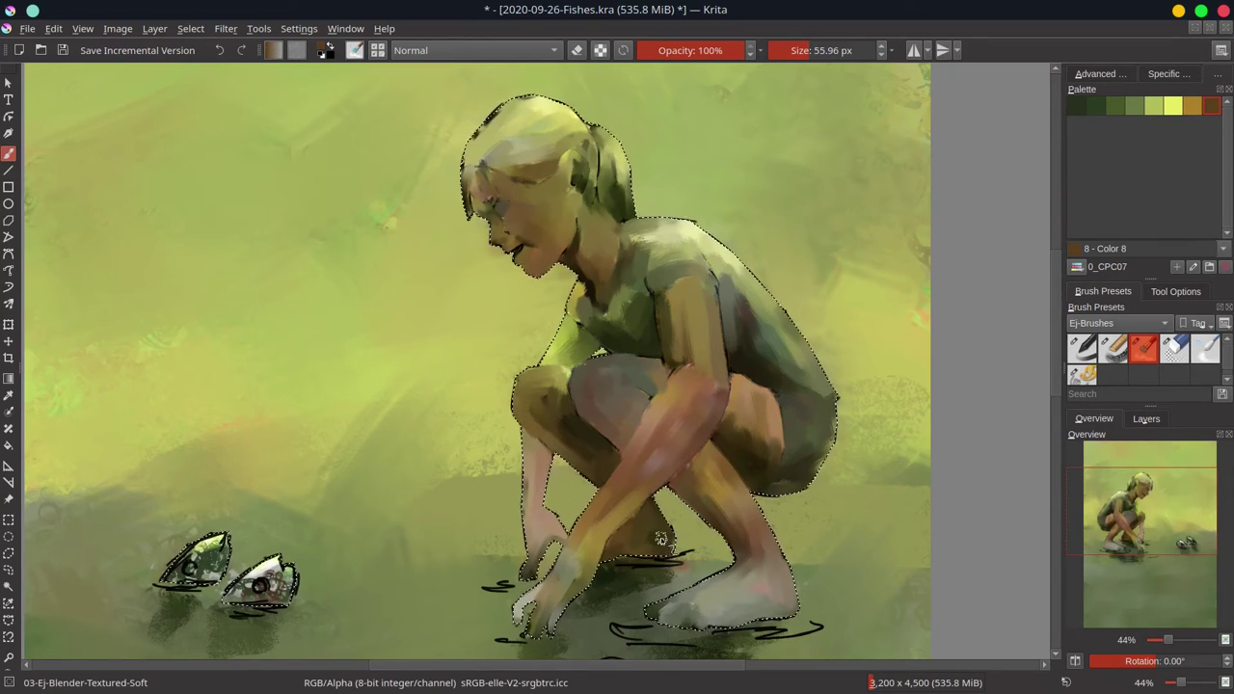
- Blend the line art and texture on both fishes with the brush at about 42 px
{"action": "left_click_drag", "start_coordinate": [150, 528], "coordinate": [139, 528]}
{"action": "left_click_drag", "start_coordinate": [190, 567], "coordinate": [223, 539]}
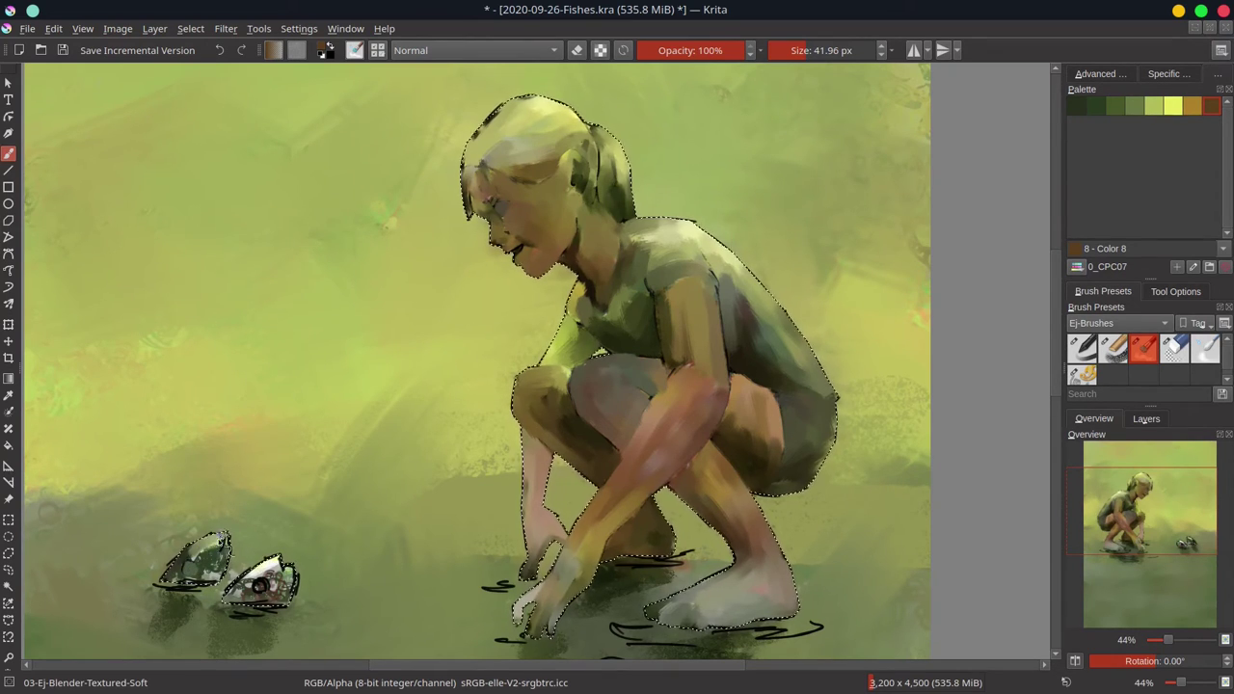
{"action": "mouse_move", "coordinate": [258, 585]}
{"action": "left_mouse_down"}
{"action": "mouse_move", "coordinate": [307, 592]}
{"action": "mouse_move", "coordinate": [272, 601]}
{"action": "mouse_move", "coordinate": [237, 578]}
{"action": "left_mouse_up"}
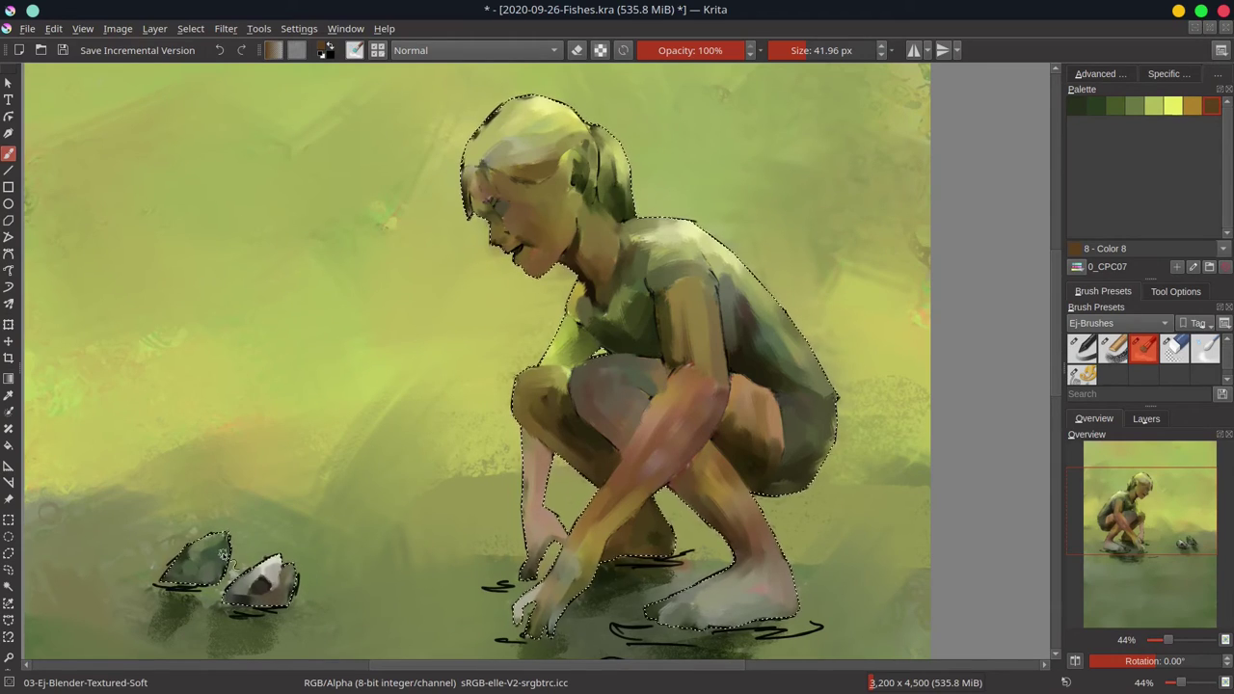
- Try bright yellow Color 6 rim highlights on the knee, far arm and upper back with 02-Ej-Chalk-Grainy at about 26 px
{"action": "left_click", "coordinate": [1172, 106]}
{"action": "left_click", "coordinate": [1112, 348]}
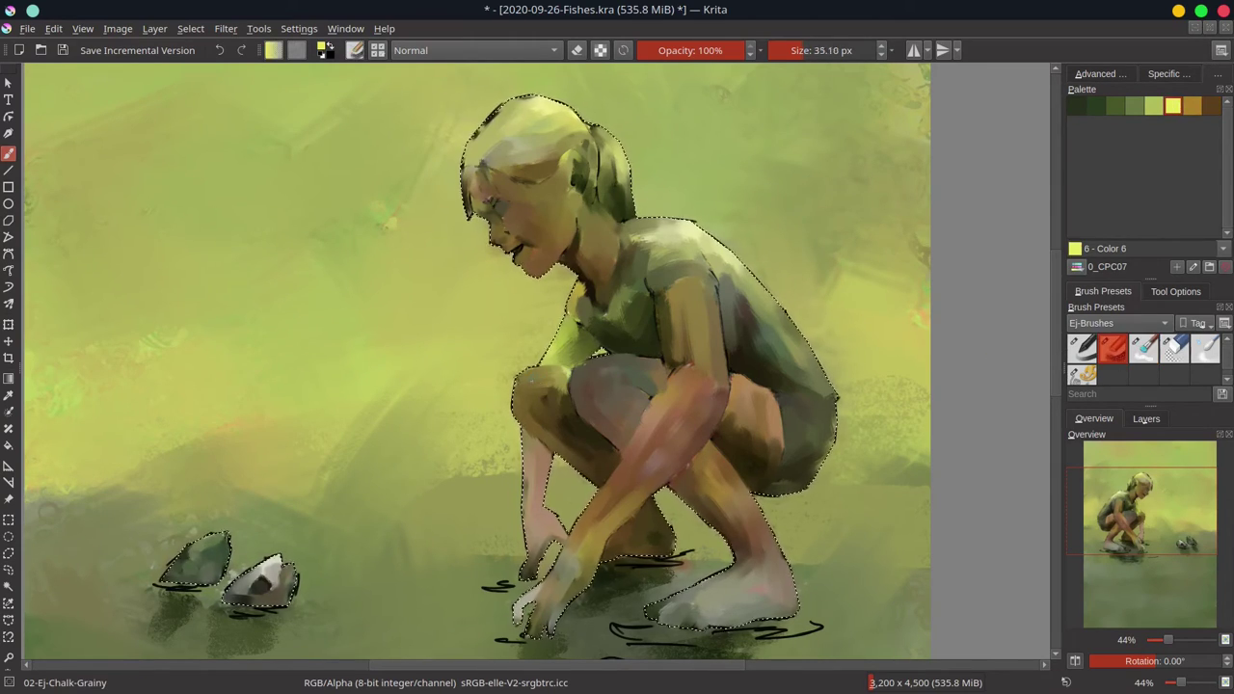
{"action": "mouse_move", "coordinate": [540, 384]}
{"action": "left_mouse_down"}
{"action": "mouse_move", "coordinate": [577, 274]}
{"action": "mouse_move", "coordinate": [542, 336]}
{"action": "left_mouse_up"}
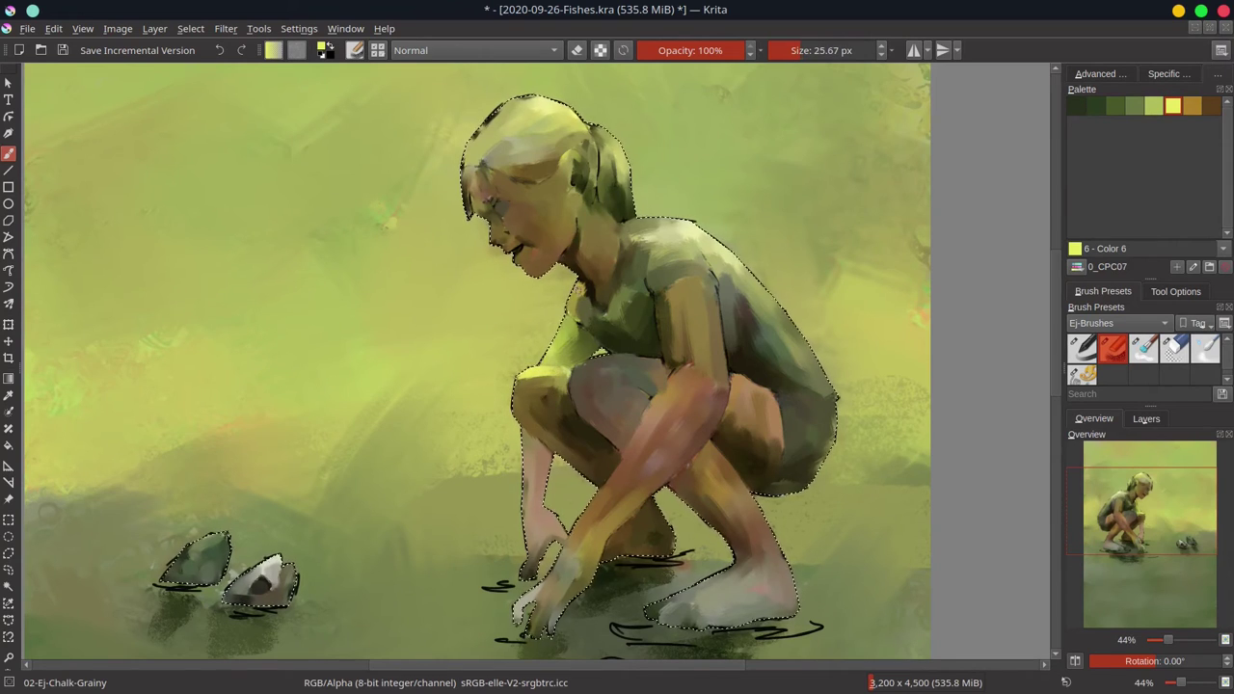
{"action": "left_click_drag", "start_coordinate": [576, 283], "coordinate": [566, 317]}
{"action": "left_click_drag", "start_coordinate": [632, 222], "coordinate": [692, 223]}
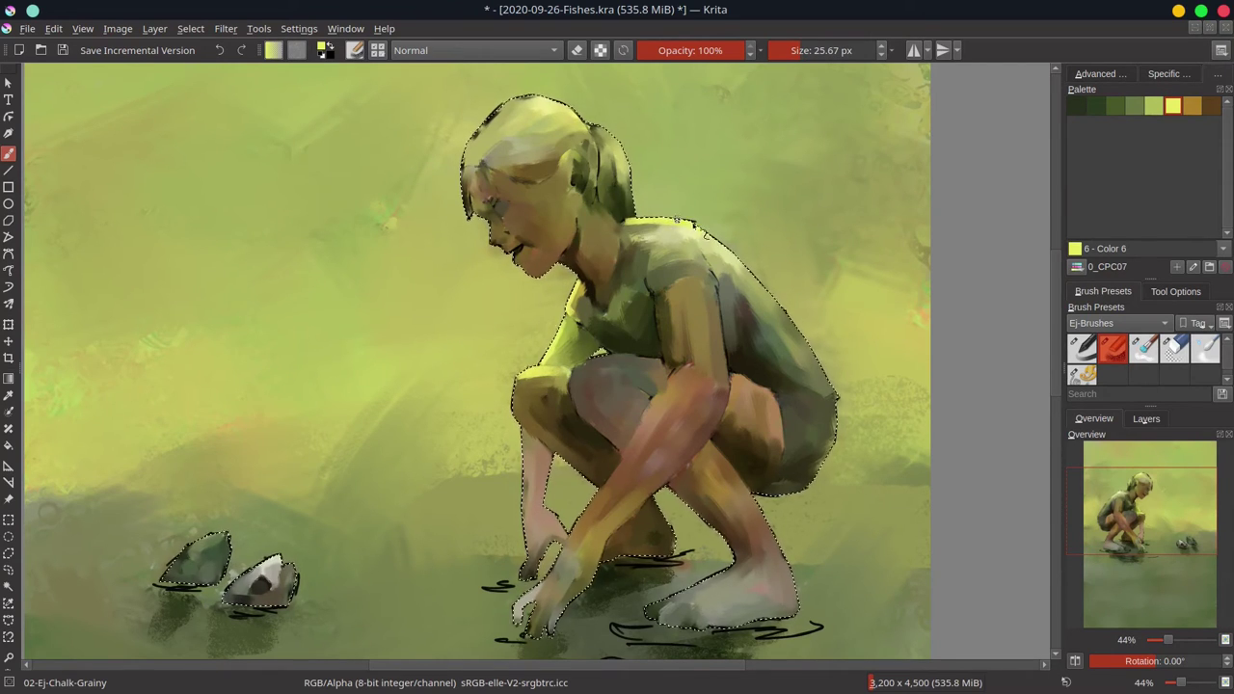
- Try yellow rim highlights on the crown of the head and the top edges of both fishes at about 38 px
{"action": "left_click", "coordinate": [688, 231], "text": "ctrl"}
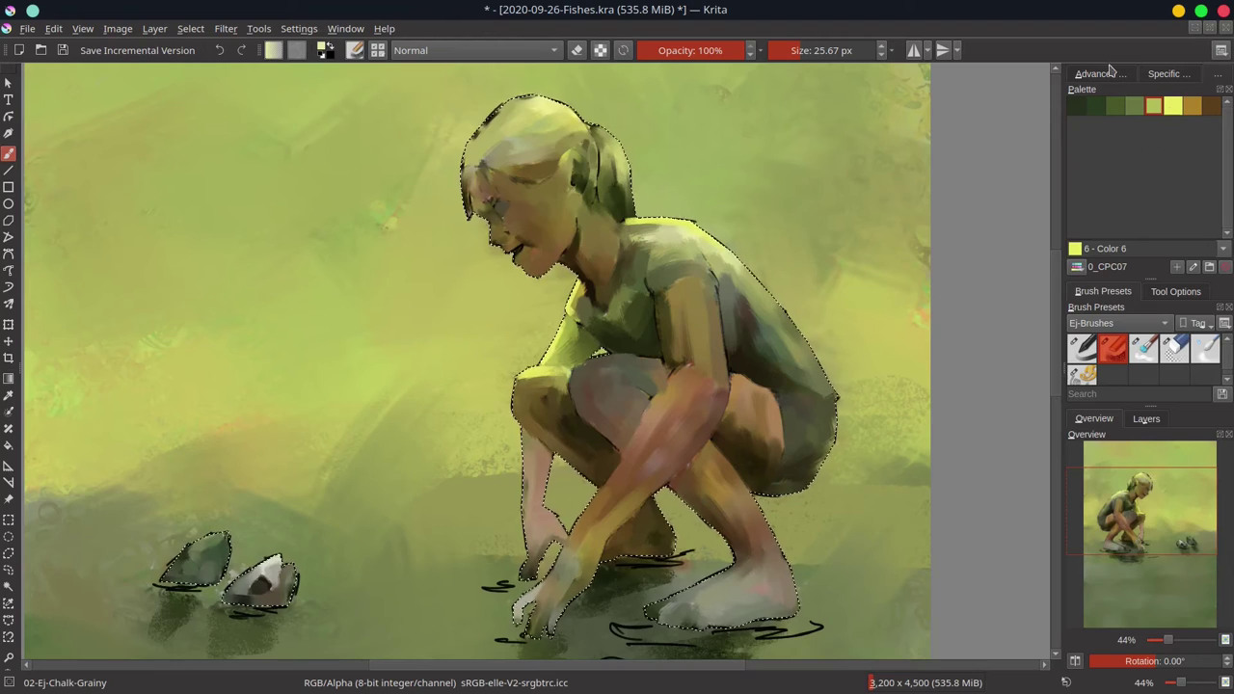
{"action": "left_click", "coordinate": [1172, 103]}
{"action": "left_click", "coordinate": [1115, 78]}
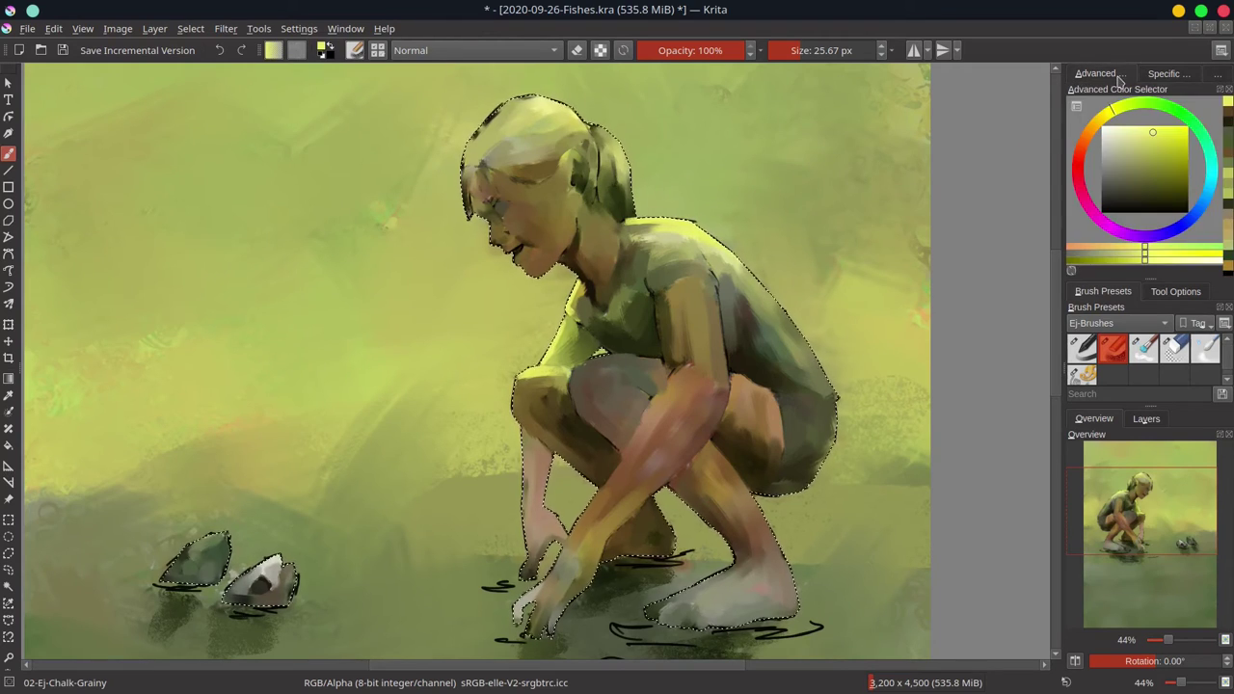
{"action": "left_click", "coordinate": [1218, 77]}
{"action": "left_click", "coordinate": [1155, 106]}
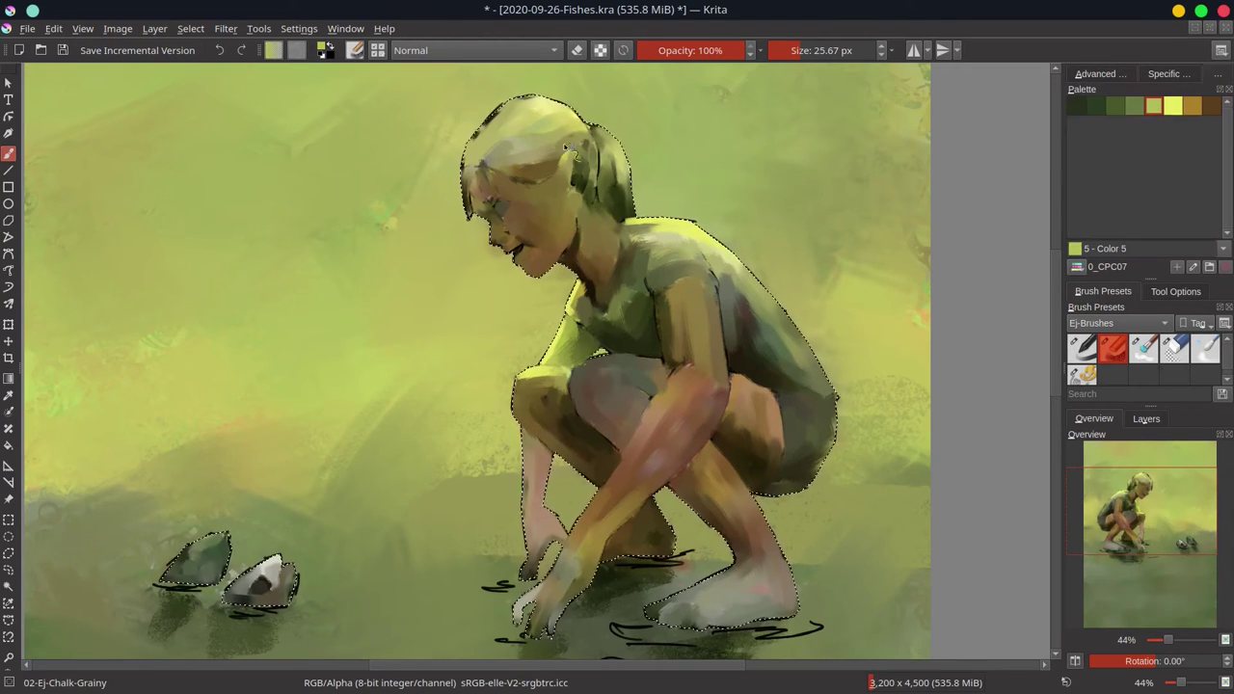
{"action": "left_click", "coordinate": [519, 112], "text": "ctrl"}
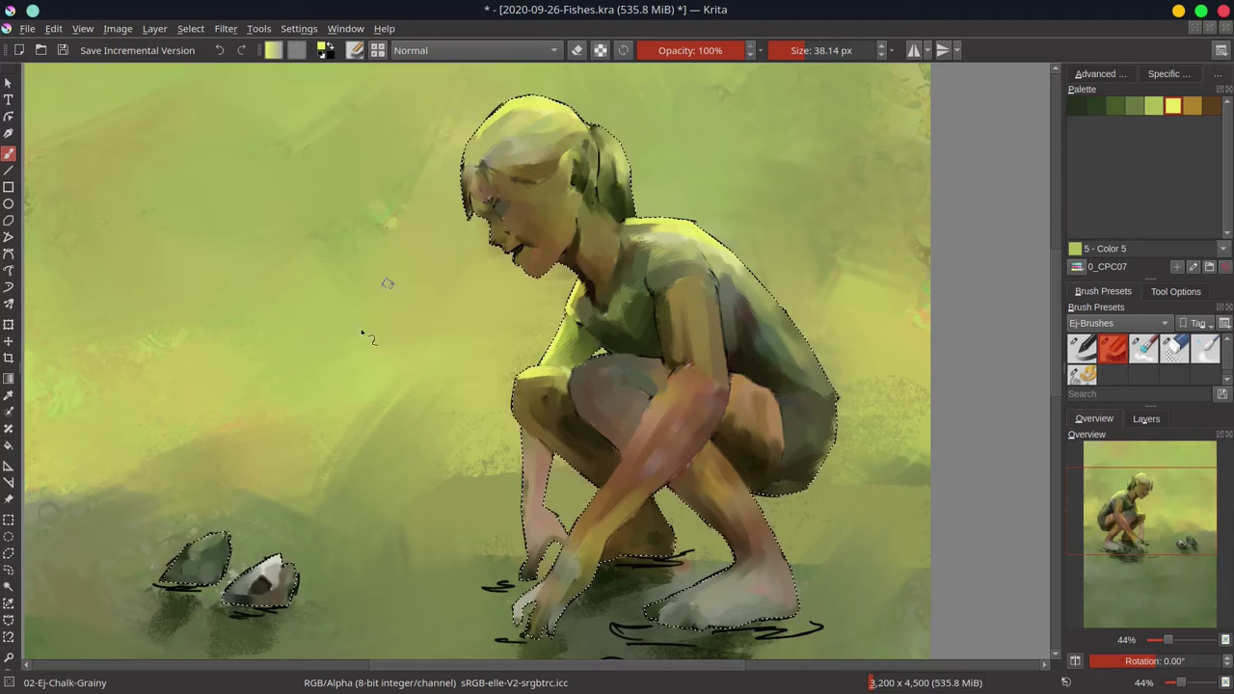
{"action": "left_click_drag", "start_coordinate": [221, 537], "coordinate": [168, 533]}
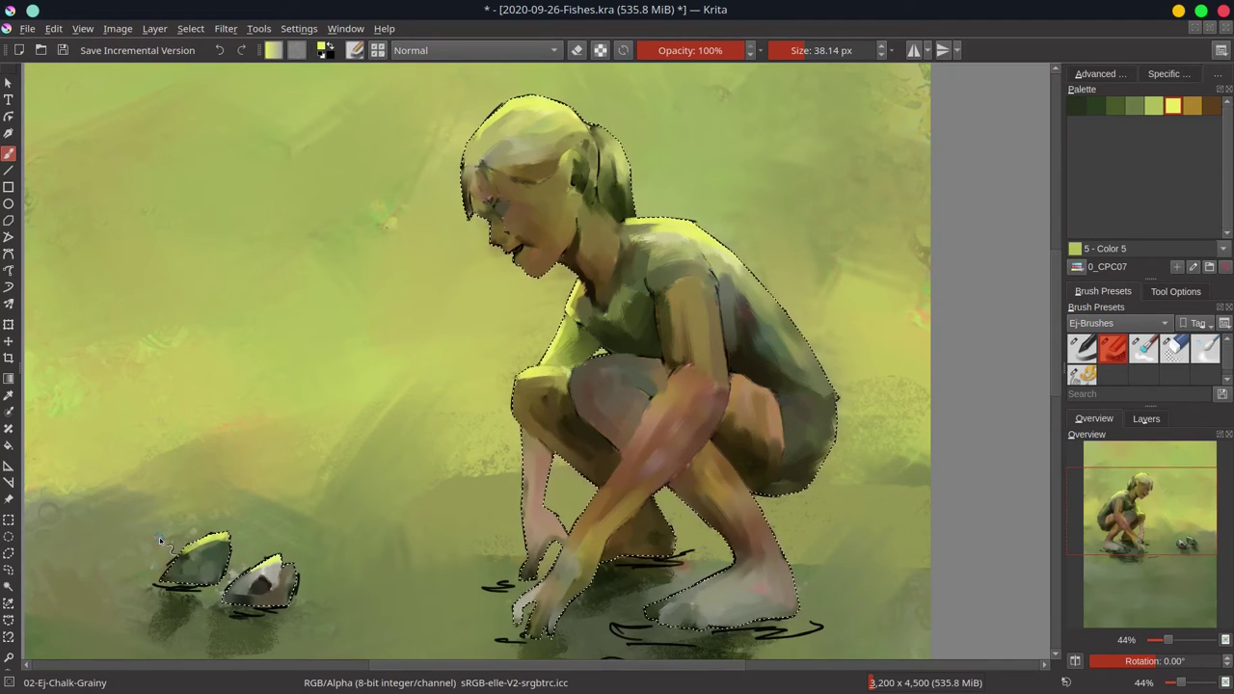
- Sample a colour from the girl's hair and adjust the painting colour to a pale green
{"action": "left_click", "coordinate": [507, 158], "text": "ctrl"}
{"action": "left_click", "coordinate": [1102, 75]}
{"action": "left_click", "coordinate": [512, 147], "text": "ctrl"}
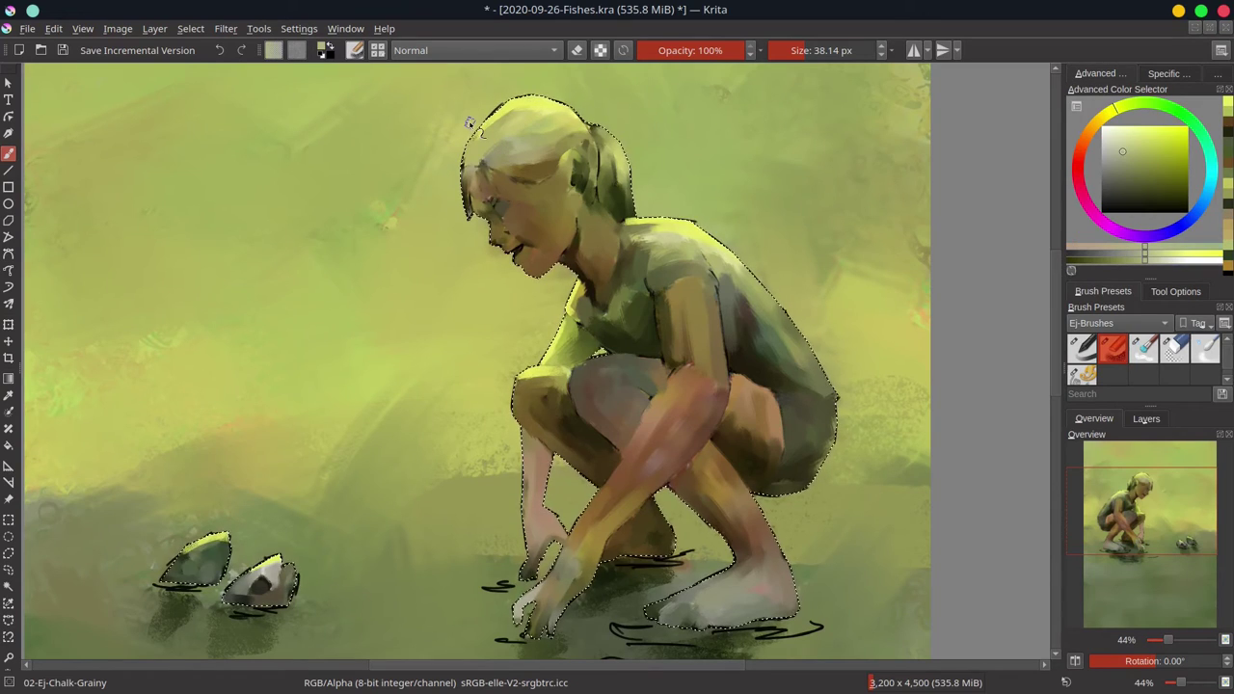
{"action": "left_click", "coordinate": [1121, 139]}
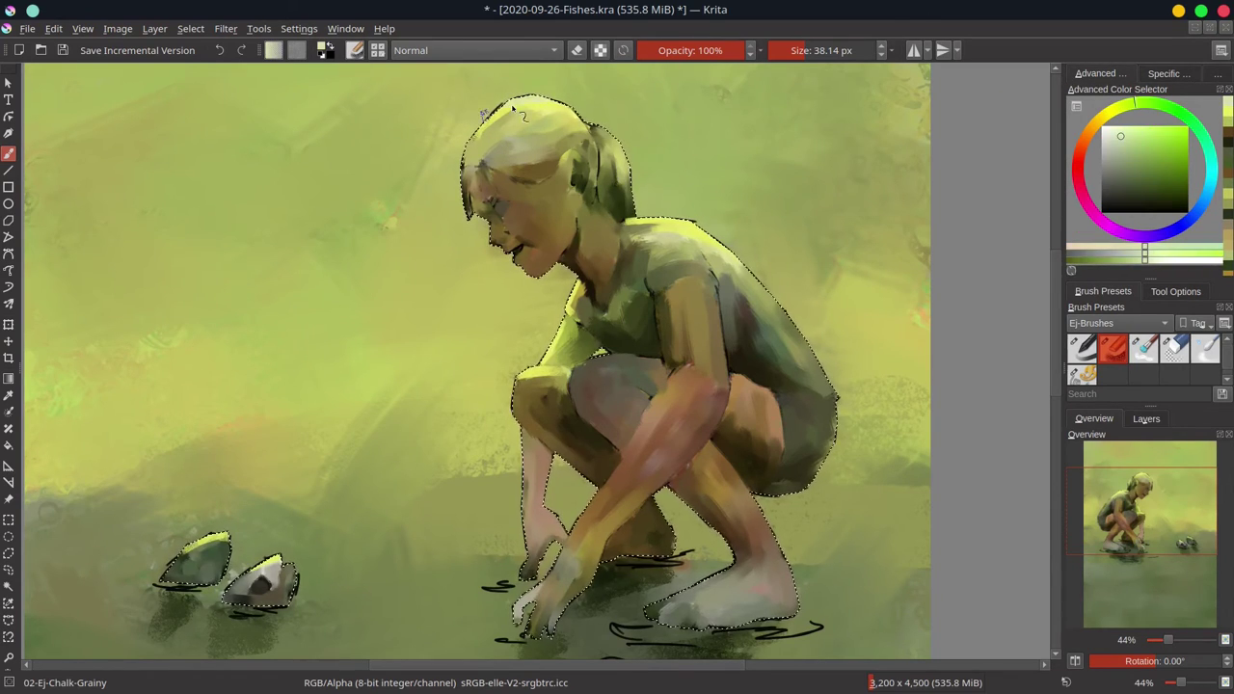
- Undo the yellow rim highlights on the girl and both fishes
{"action": "key", "text": "ctrl+z"}
{"action": "key", "text": "ctrl+z"}
{"action": "key", "text": "ctrl+z"}
{"action": "key", "text": "ctrl+z"}
{"action": "key", "text": "ctrl+z"}
{"action": "key", "text": "ctrl+z"}
{"action": "key", "text": "ctrl+z"}
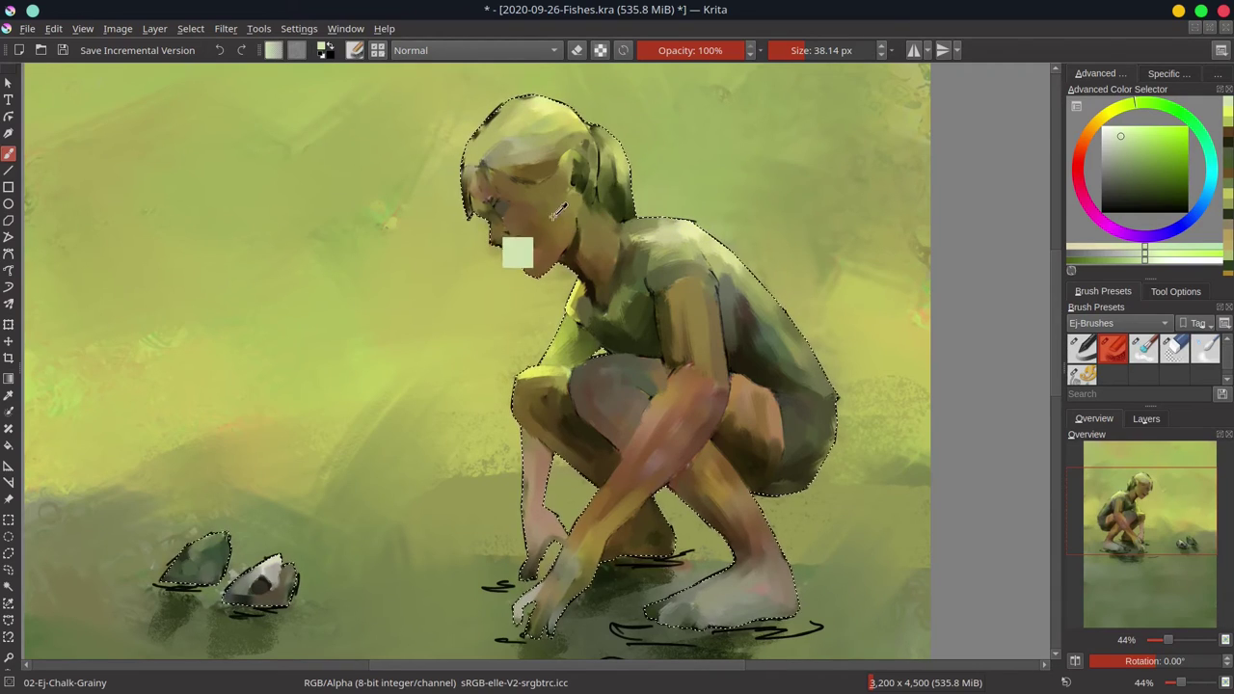
- Paint pale green rim highlights on the far arm, knee, back, head, ponytail and both fishes at about 26–32 px, and save the document
{"action": "mouse_move", "coordinate": [579, 286]}
{"action": "left_mouse_down"}
{"action": "mouse_move", "coordinate": [543, 363]}
{"action": "mouse_move", "coordinate": [517, 380]}
{"action": "left_mouse_up"}
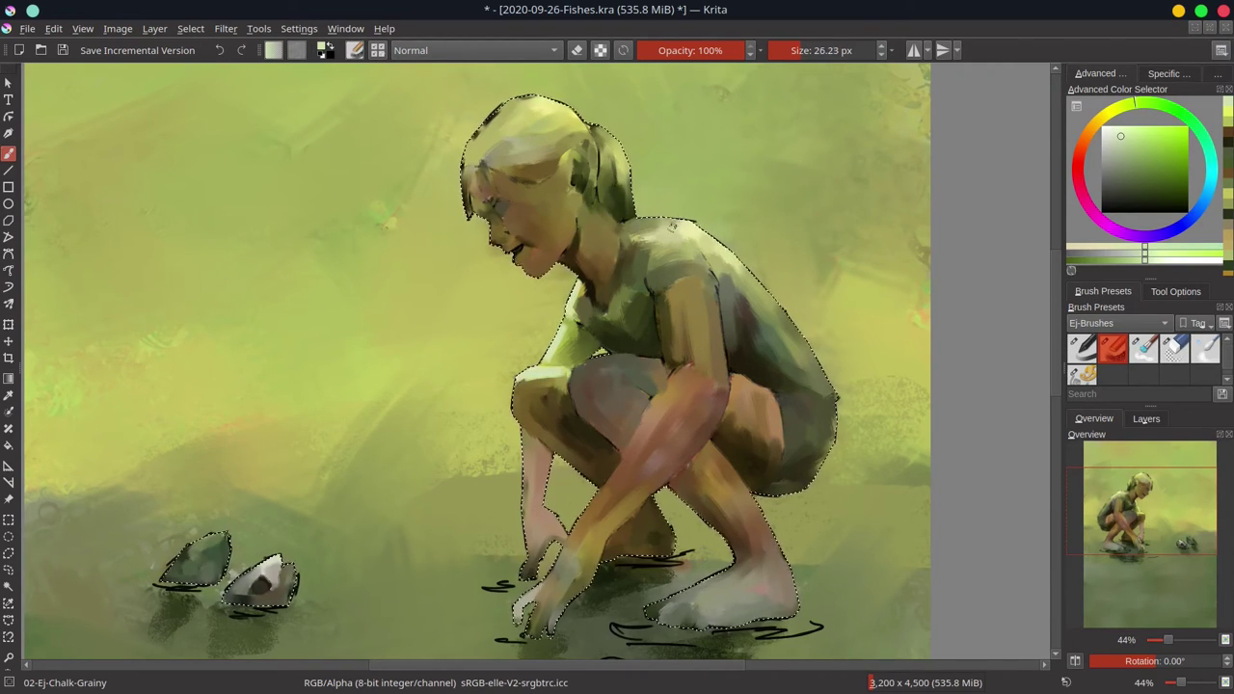
{"action": "left_click_drag", "start_coordinate": [489, 120], "coordinate": [536, 97]}
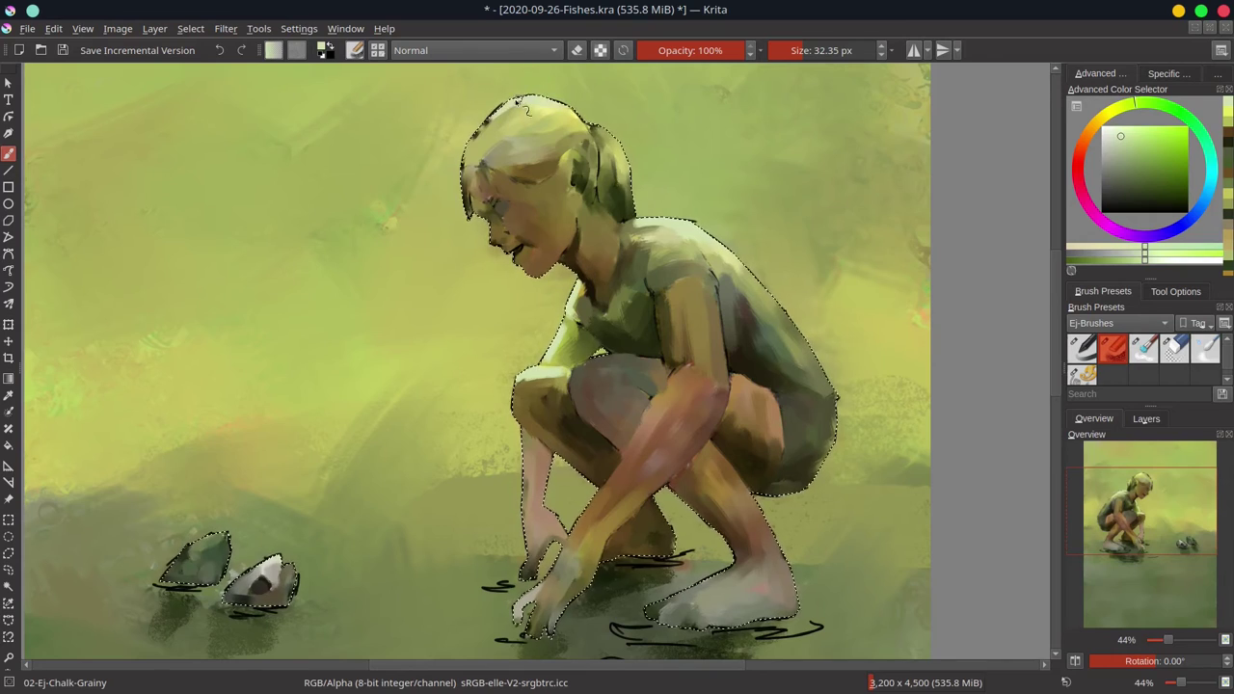
{"action": "left_click_drag", "start_coordinate": [592, 126], "coordinate": [632, 173]}
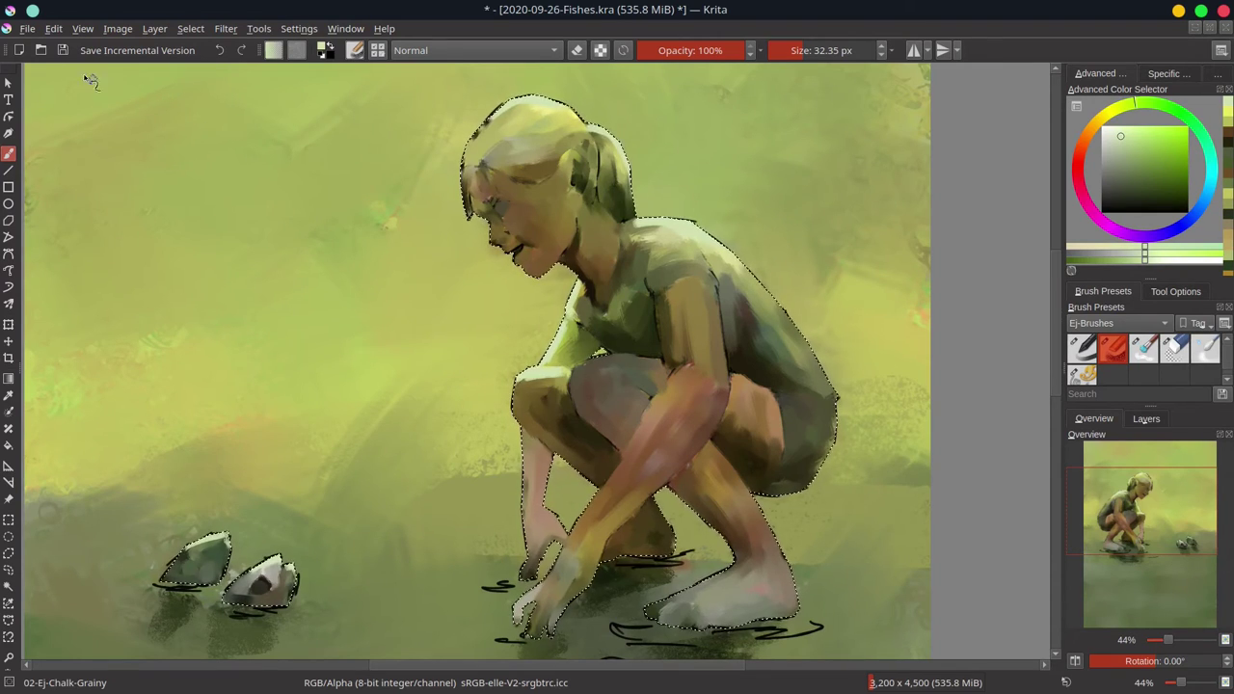
{"action": "left_click", "coordinate": [64, 51]}
- Invert the selection from the figure and fishes to the background
{"action": "scroll", "coordinate": [401, 399], "scroll_direction": "down", "scroll_amount": 2}
{"action": "left_click_drag", "start_coordinate": [402, 402], "coordinate": [459, 366]}
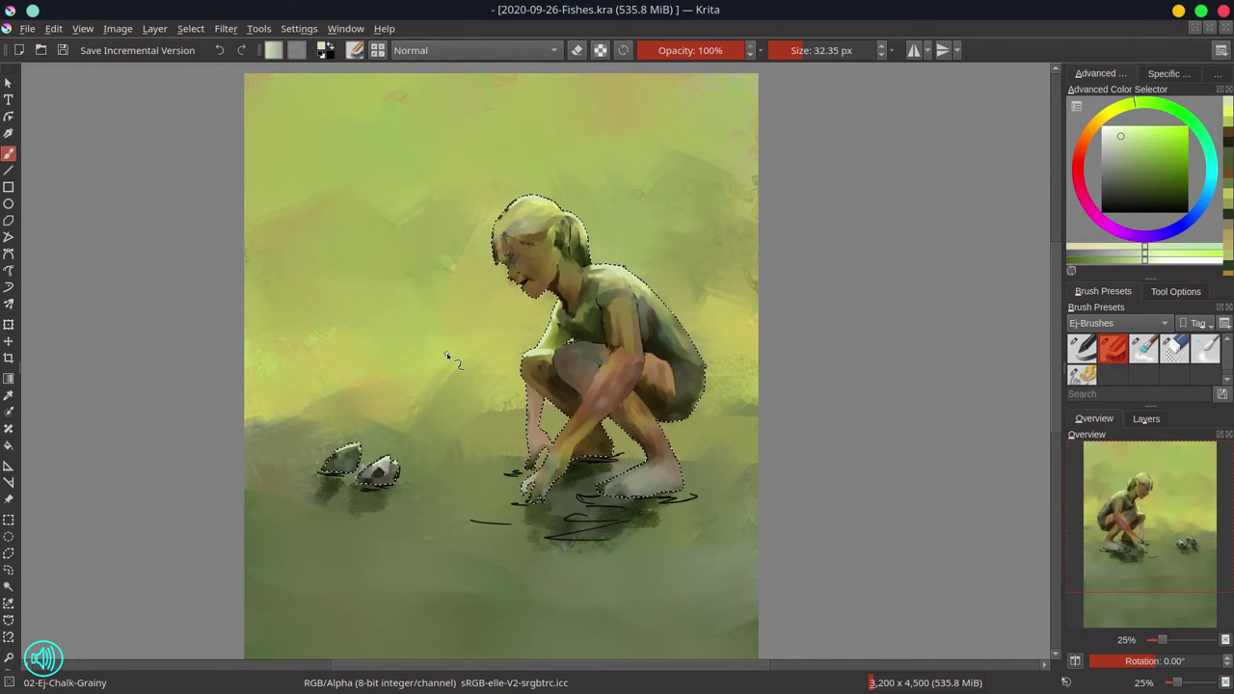
{"action": "left_click", "coordinate": [190, 29]}
{"action": "left_click", "coordinate": [181, 101]}
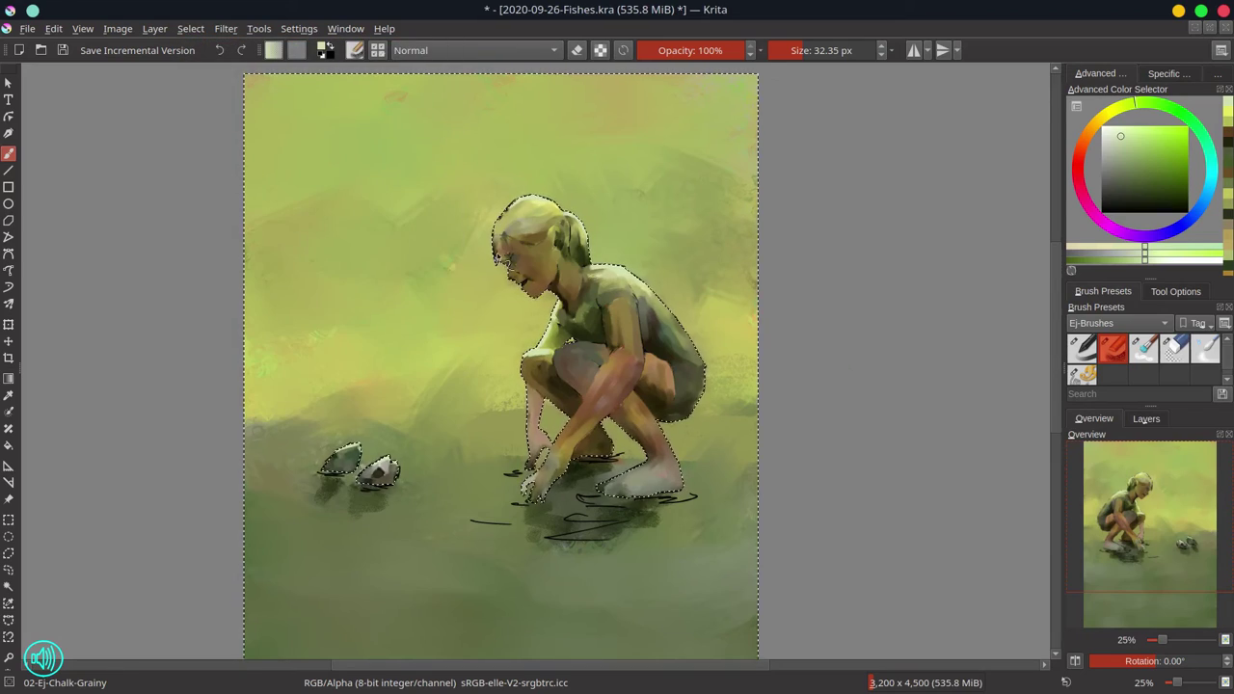
- Paint sampled background greens around the girl's head and face with the grainy chalk brush at about 46 px, covering stray outline marks
{"action": "left_click_drag", "start_coordinate": [486, 301], "coordinate": [496, 166]}
{"action": "left_click", "coordinate": [610, 164], "text": "ctrl"}
{"action": "left_click_drag", "start_coordinate": [609, 164], "coordinate": [622, 164], "text": "shift"}
{"action": "left_click_drag", "start_coordinate": [590, 175], "coordinate": [616, 196]}
{"action": "left_click", "coordinate": [482, 256], "text": "ctrl"}
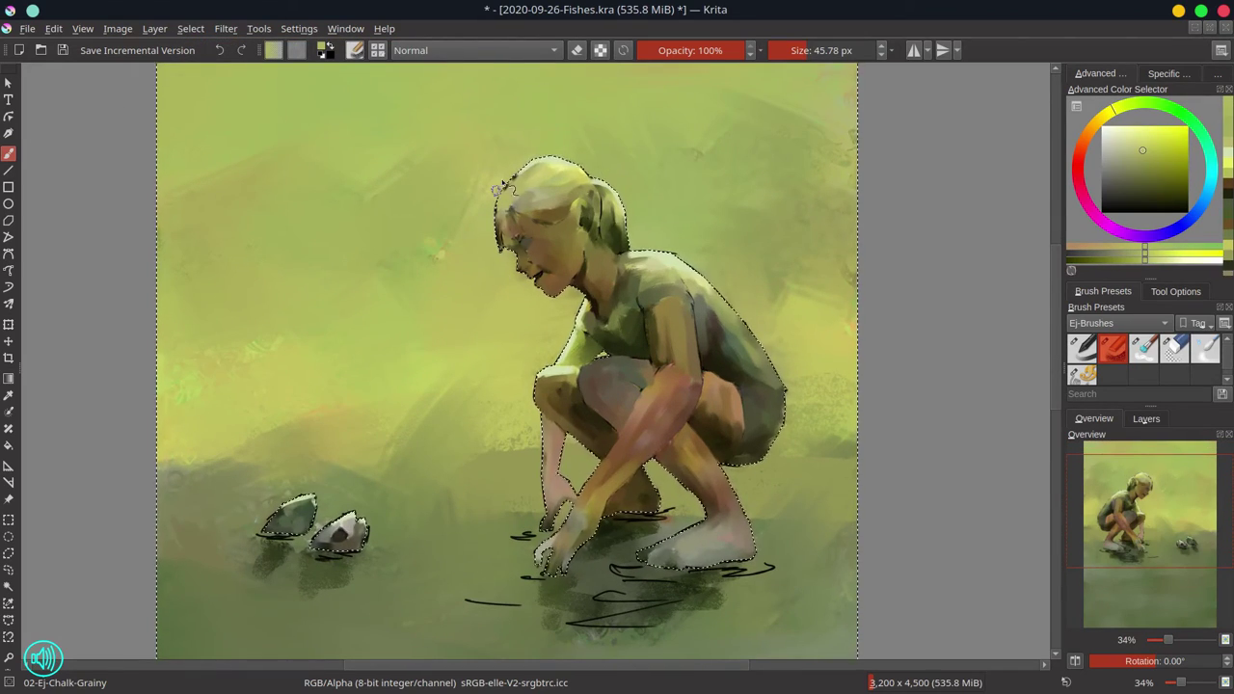
{"action": "left_click", "coordinate": [425, 260], "text": "ctrl"}
{"action": "left_click", "coordinate": [559, 303], "text": "ctrl"}
{"action": "left_click_drag", "start_coordinate": [569, 291], "coordinate": [498, 252]}
{"action": "left_click", "coordinate": [638, 206], "text": "ctrl"}
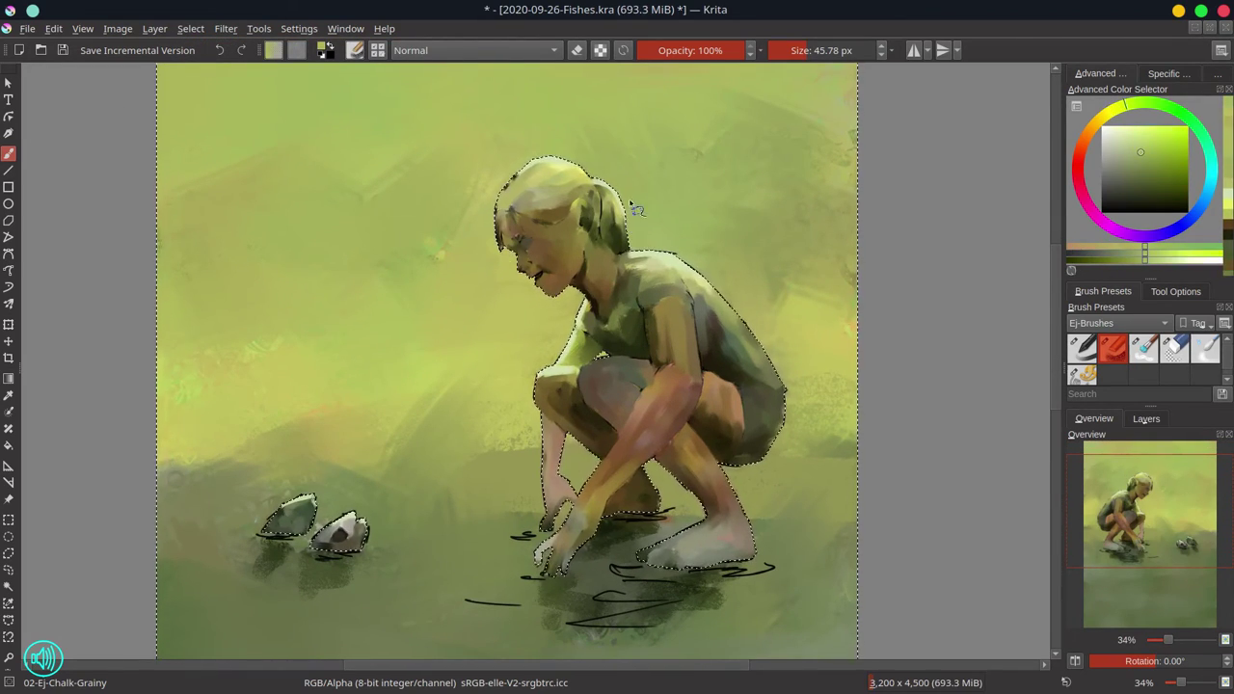
- Paint sampled background greens along the girl's ponytail, back, hip and around her legs to clean up the silhouette
{"action": "mouse_move", "coordinate": [633, 214]}
{"action": "left_mouse_down"}
{"action": "mouse_move", "coordinate": [767, 352]}
{"action": "mouse_move", "coordinate": [786, 415]}
{"action": "left_mouse_up"}
{"action": "left_click", "coordinate": [685, 241], "text": "ctrl"}
{"action": "left_click", "coordinate": [737, 284], "text": "ctrl"}
{"action": "left_click", "coordinate": [803, 372], "text": "ctrl"}
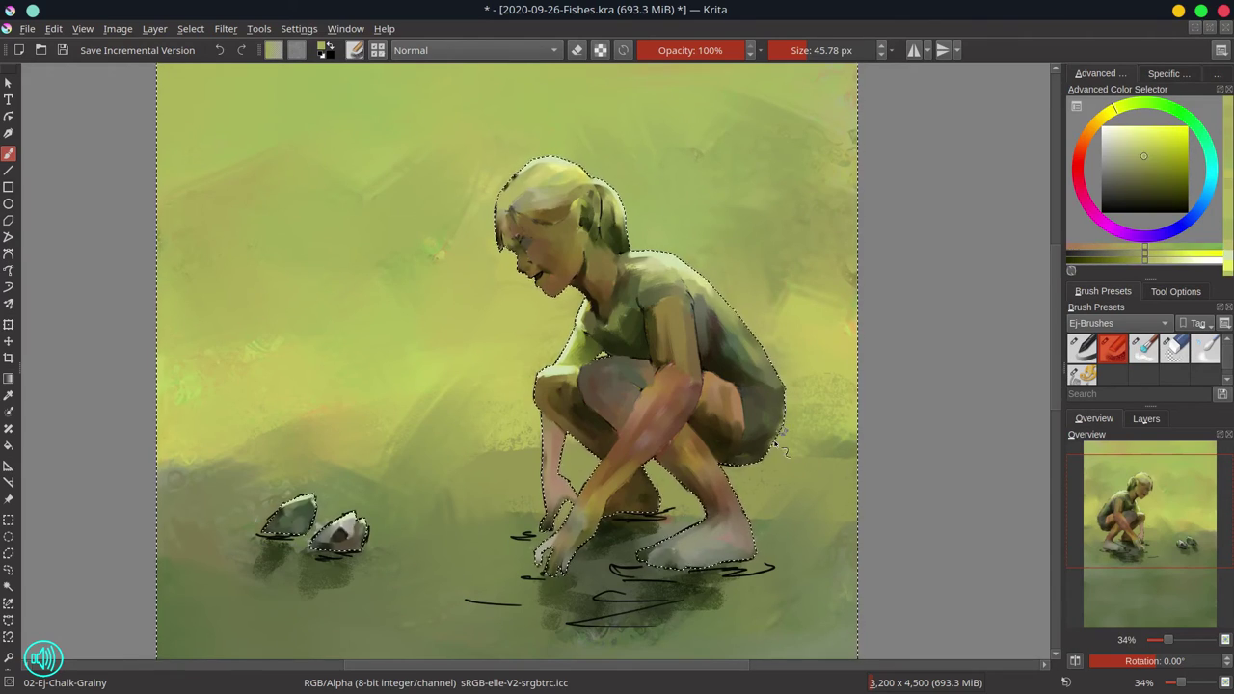
{"action": "left_click", "coordinate": [781, 478], "text": "ctrl"}
{"action": "left_click_drag", "start_coordinate": [728, 468], "coordinate": [750, 516]}
{"action": "left_click_drag", "start_coordinate": [644, 468], "coordinate": [666, 458]}
- Smudge the black line strokes into the shadows under the girl and both fishes with the Blender-Textured-Soft brush at about 62 px
{"action": "key", "text": "3"}
{"action": "left_click_drag", "start_coordinate": [624, 520], "coordinate": [638, 520], "text": "shift"}
{"action": "left_click_drag", "start_coordinate": [622, 527], "coordinate": [671, 514]}
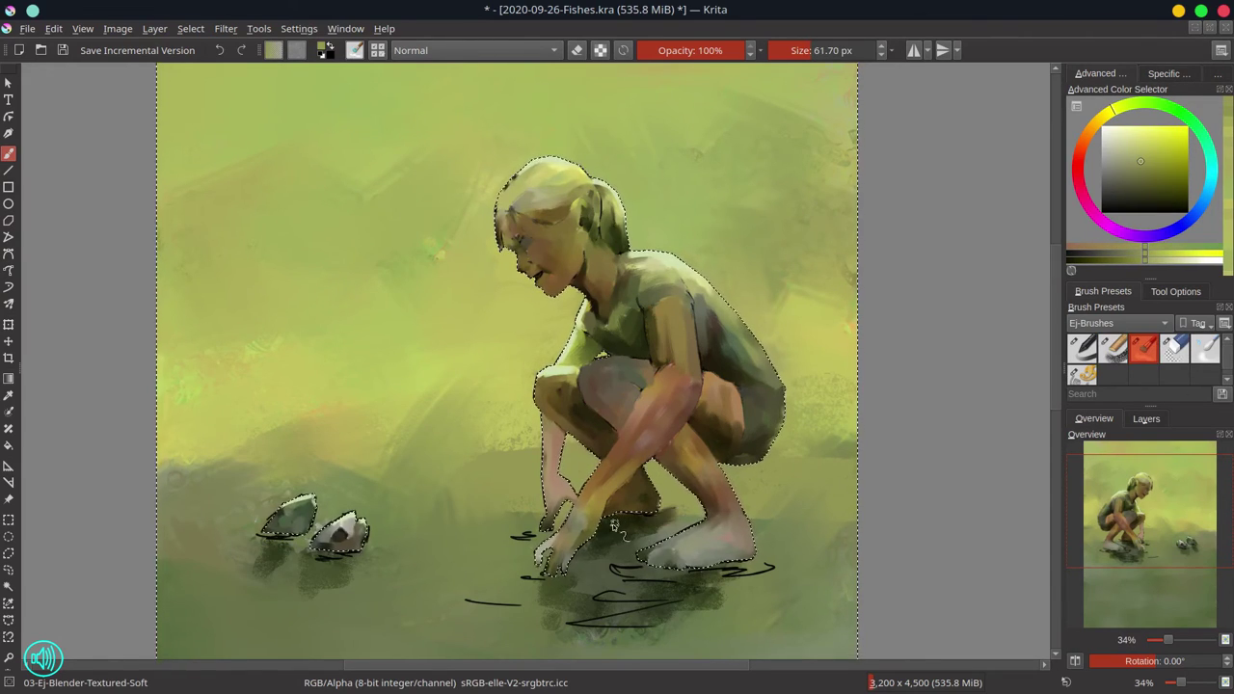
{"action": "mouse_move", "coordinate": [548, 533]}
{"action": "left_mouse_down"}
{"action": "mouse_move", "coordinate": [516, 535]}
{"action": "mouse_move", "coordinate": [555, 536]}
{"action": "left_mouse_up"}
{"action": "left_click_drag", "start_coordinate": [522, 577], "coordinate": [552, 577]}
{"action": "mouse_move", "coordinate": [521, 605]}
{"action": "left_mouse_down"}
{"action": "mouse_move", "coordinate": [468, 600]}
{"action": "mouse_move", "coordinate": [511, 606]}
{"action": "left_mouse_up"}
{"action": "mouse_move", "coordinate": [596, 596]}
{"action": "left_mouse_down"}
{"action": "mouse_move", "coordinate": [693, 575]}
{"action": "mouse_move", "coordinate": [723, 577]}
{"action": "left_mouse_up"}
{"action": "left_click_drag", "start_coordinate": [774, 569], "coordinate": [704, 578]}
{"action": "left_click_drag", "start_coordinate": [656, 625], "coordinate": [567, 623]}
{"action": "left_click_drag", "start_coordinate": [330, 575], "coordinate": [280, 549]}
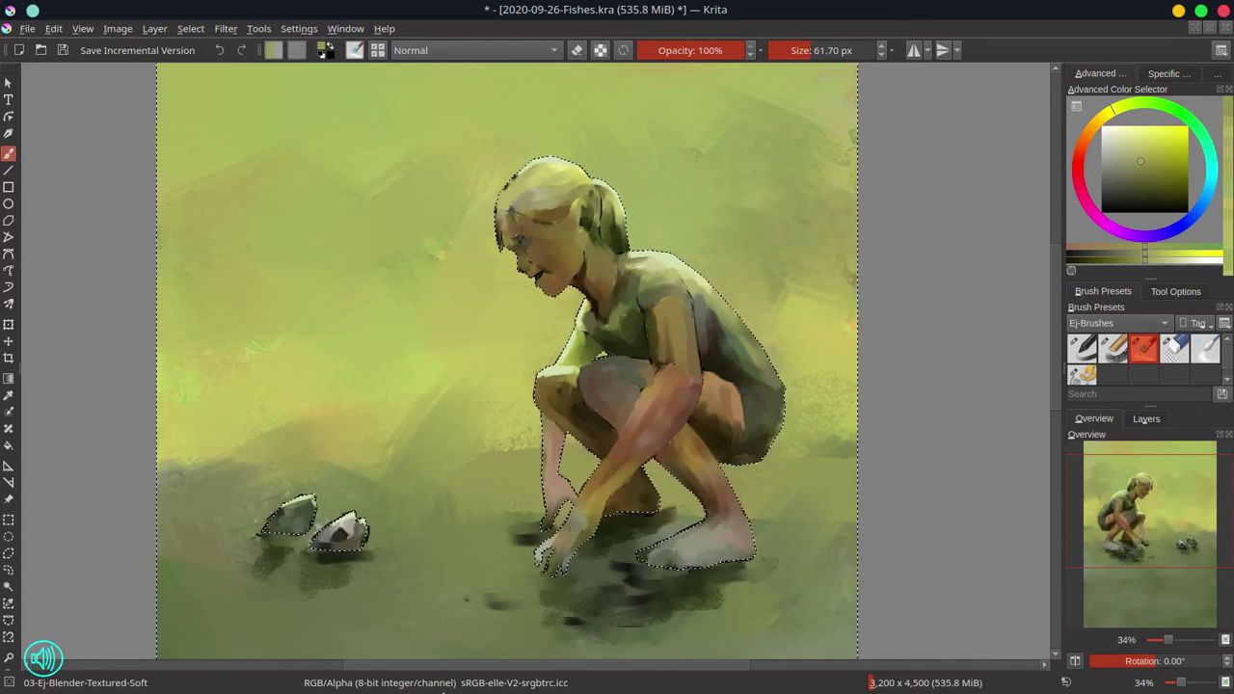
- Paint sampled colours into the shadow between the girl's hand and foot with the Chalk-Grainy brush at about 46 px
{"action": "key", "text": "2"}
{"action": "left_click", "coordinate": [631, 526], "text": "ctrl"}
{"action": "left_click_drag", "start_coordinate": [636, 524], "coordinate": [660, 525]}
{"action": "left_click", "coordinate": [678, 527], "text": "ctrl"}
{"action": "left_click_drag", "start_coordinate": [669, 517], "coordinate": [650, 540]}
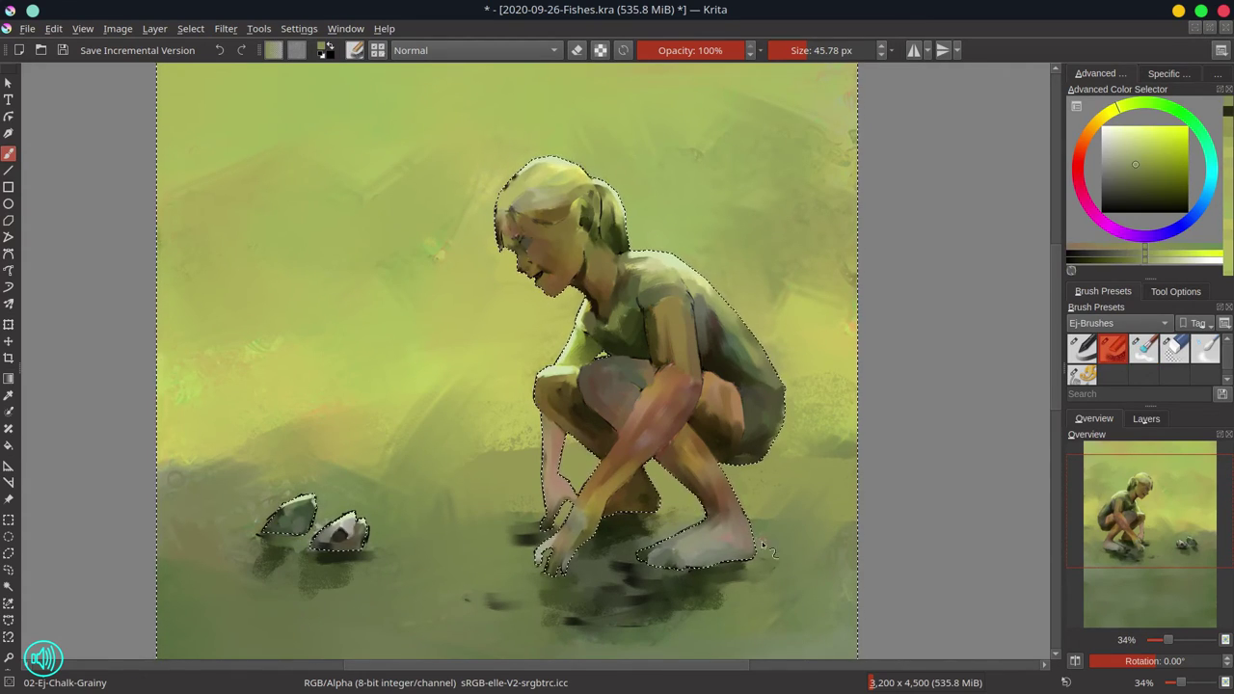
- Paint sampled background greens around the girl's far hand and forearm up to her knee
{"action": "left_click", "coordinate": [537, 492], "text": "ctrl"}
{"action": "left_click", "coordinate": [567, 501], "text": "ctrl"}
{"action": "mouse_move", "coordinate": [537, 492]}
{"action": "left_mouse_down"}
{"action": "mouse_move", "coordinate": [580, 507]}
{"action": "mouse_move", "coordinate": [540, 504]}
{"action": "left_mouse_up"}
{"action": "left_click", "coordinate": [536, 448], "text": "ctrl"}
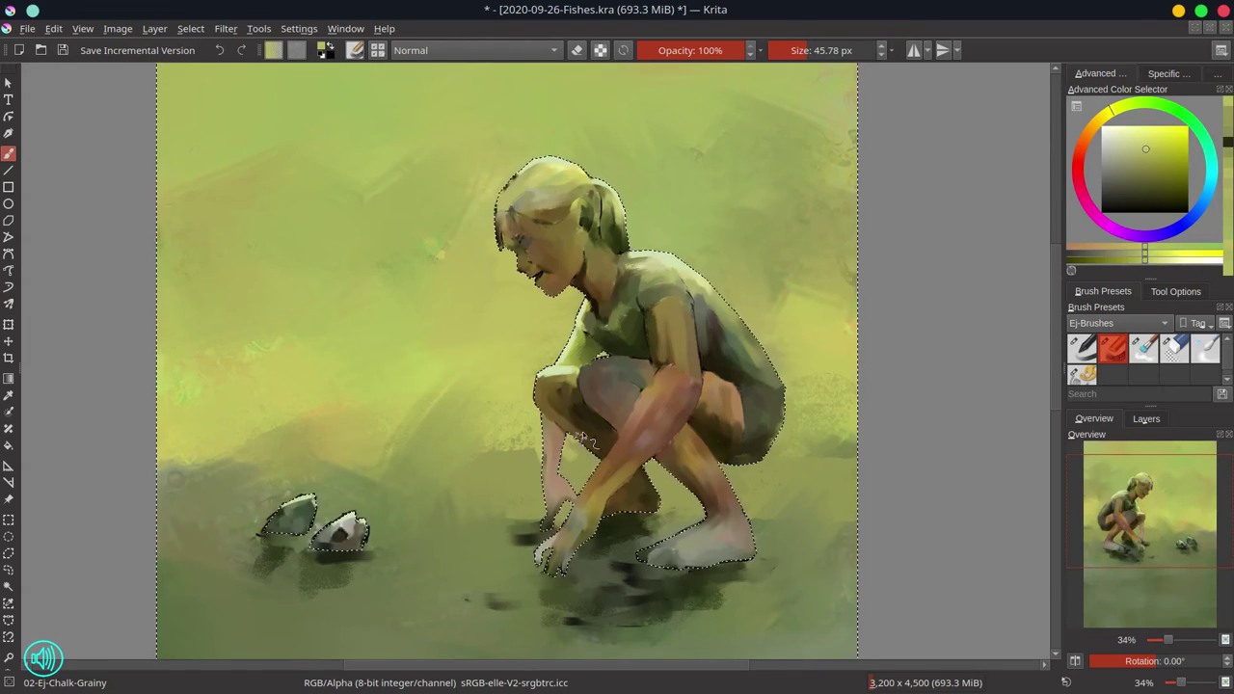
{"action": "left_click_drag", "start_coordinate": [540, 434], "coordinate": [549, 413]}
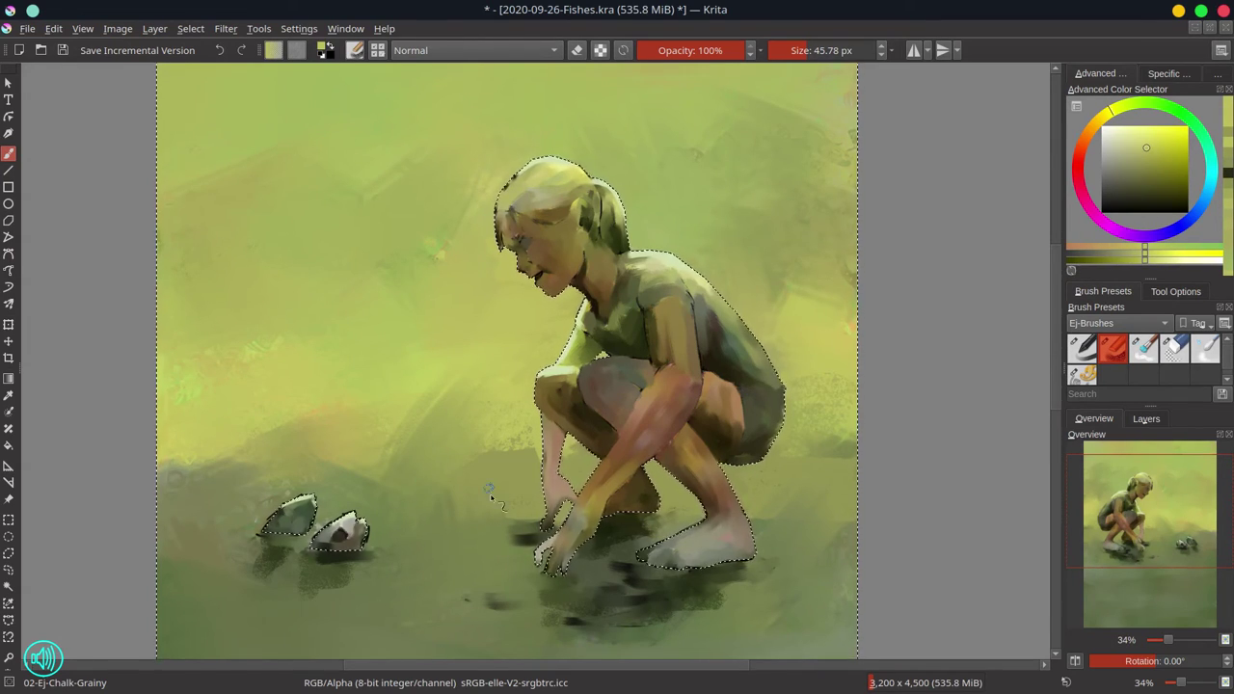
- Paint sampled background greens around the edges of both fishes to cover their remaining outlines
{"action": "left_click", "coordinate": [328, 501], "text": "ctrl"}
{"action": "mouse_move", "coordinate": [324, 500]}
{"action": "left_mouse_down"}
{"action": "mouse_move", "coordinate": [315, 527]}
{"action": "mouse_move", "coordinate": [368, 540]}
{"action": "left_mouse_up"}
{"action": "left_click", "coordinate": [334, 503], "text": "ctrl"}
{"action": "left_click", "coordinate": [371, 511], "text": "ctrl"}
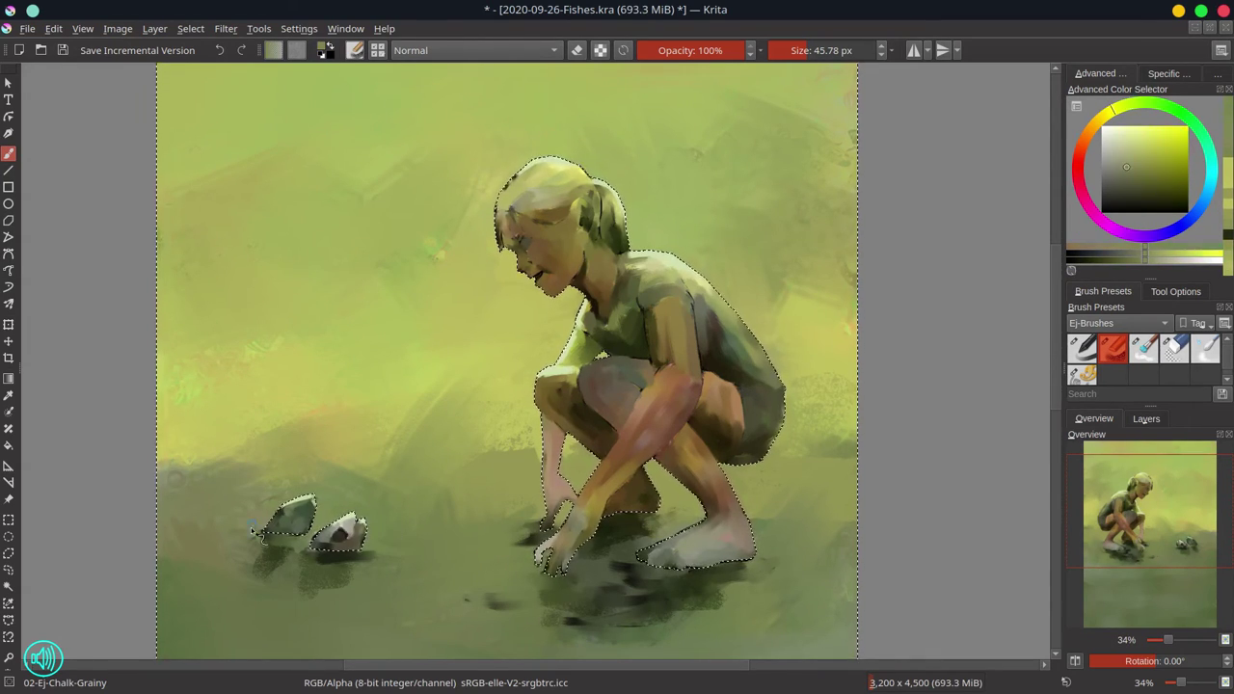
{"action": "left_click", "coordinate": [257, 542], "text": "ctrl"}
{"action": "left_click_drag", "start_coordinate": [259, 541], "coordinate": [264, 528]}
{"action": "left_click", "coordinate": [646, 355], "text": "ctrl"}
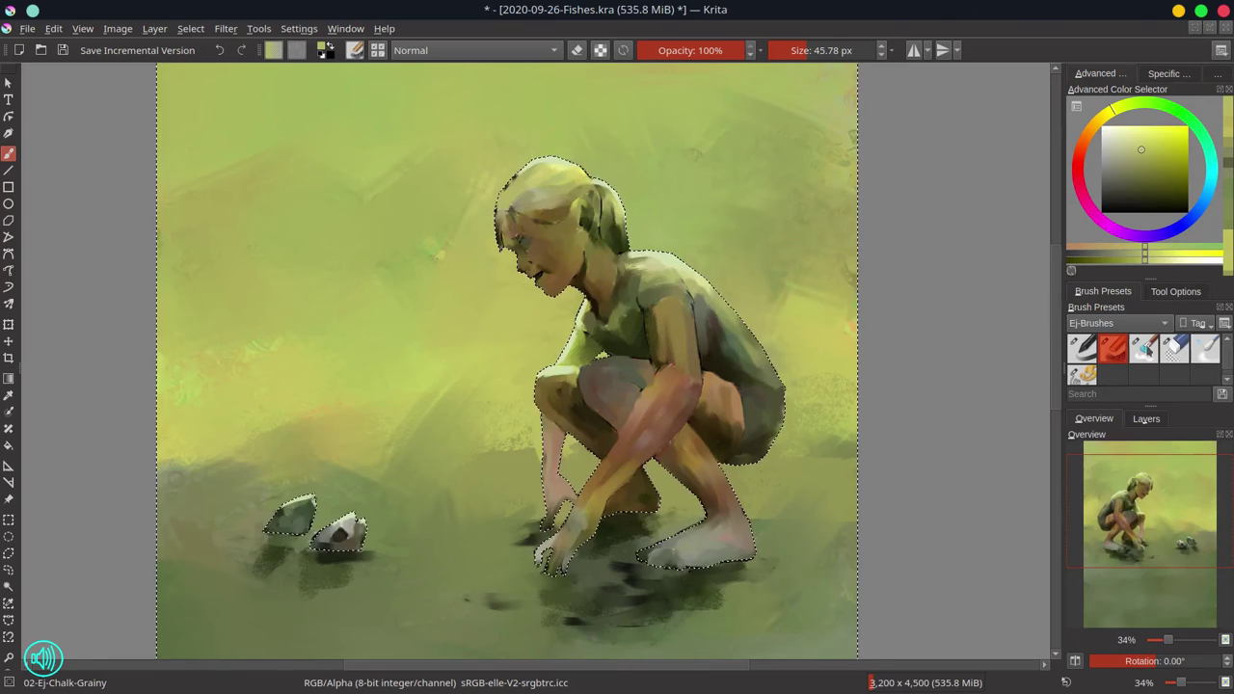
- Soften the background around the horizon with Blender-Textured-Soft at about 239 px, and return to the Chalk-Grainy brush
{"action": "key", "text": "period"}
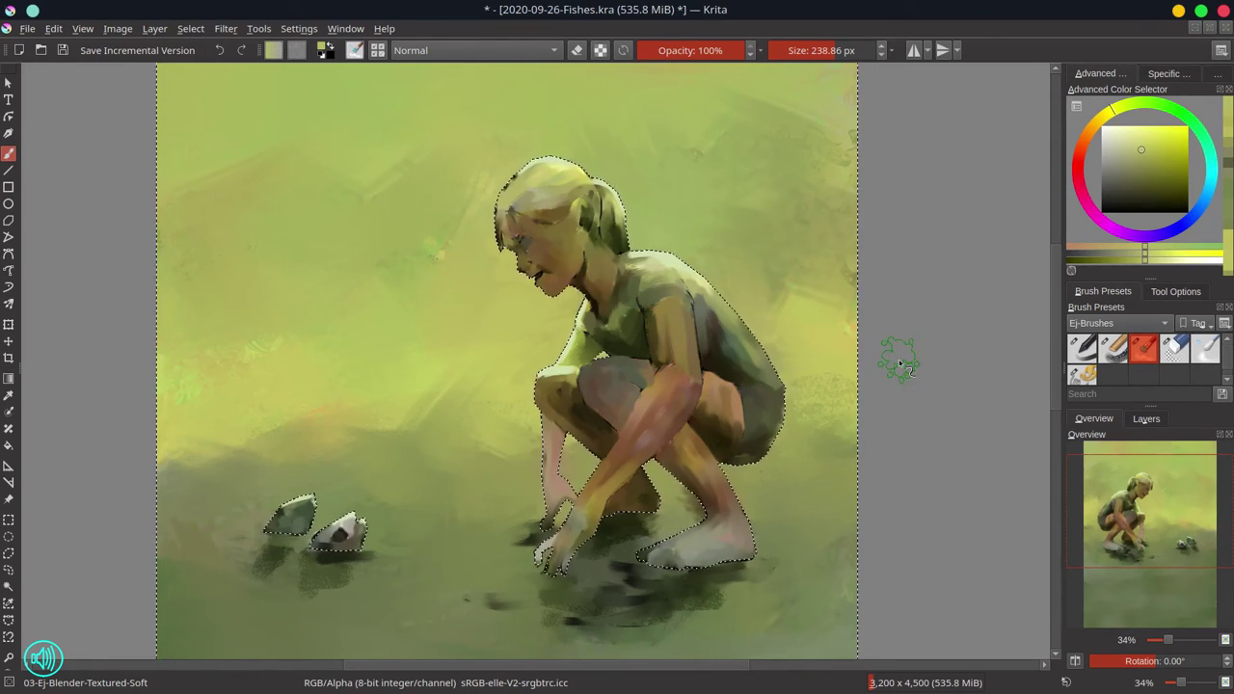
{"action": "left_click", "coordinate": [1113, 349]}
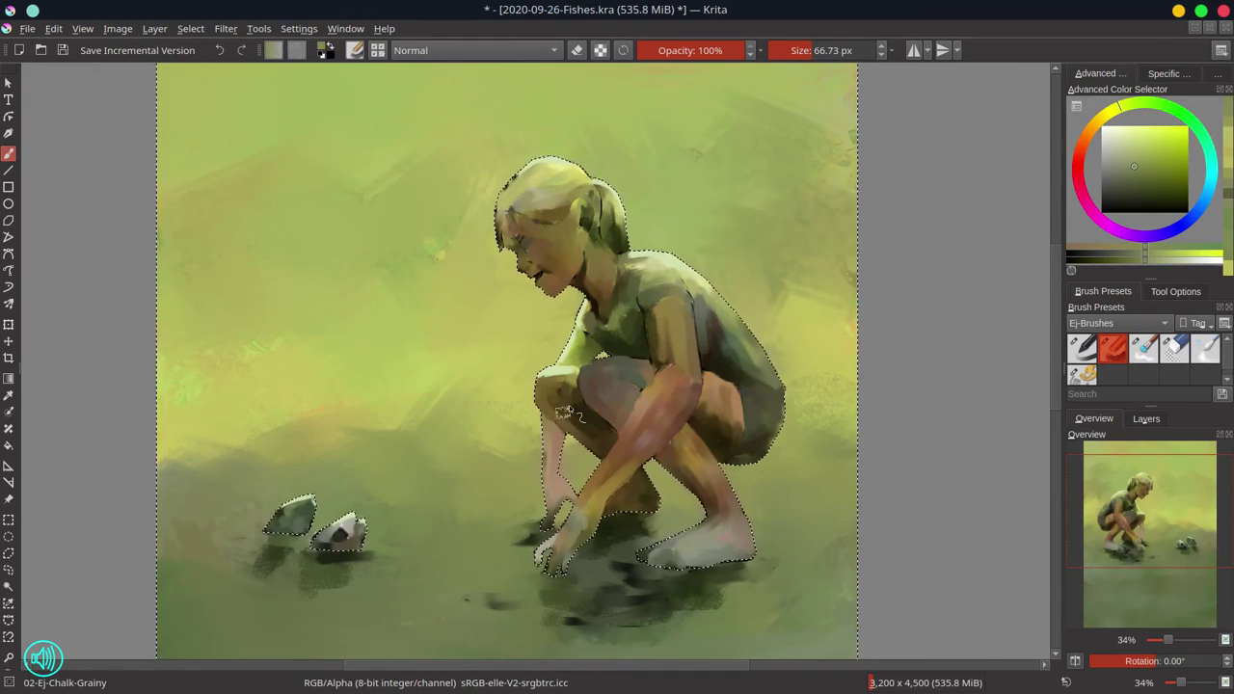
- Paint light horizontal water ripples around the girl's feet and hands with sampled colours
{"action": "left_click_drag", "start_coordinate": [827, 610], "coordinate": [384, 260]}
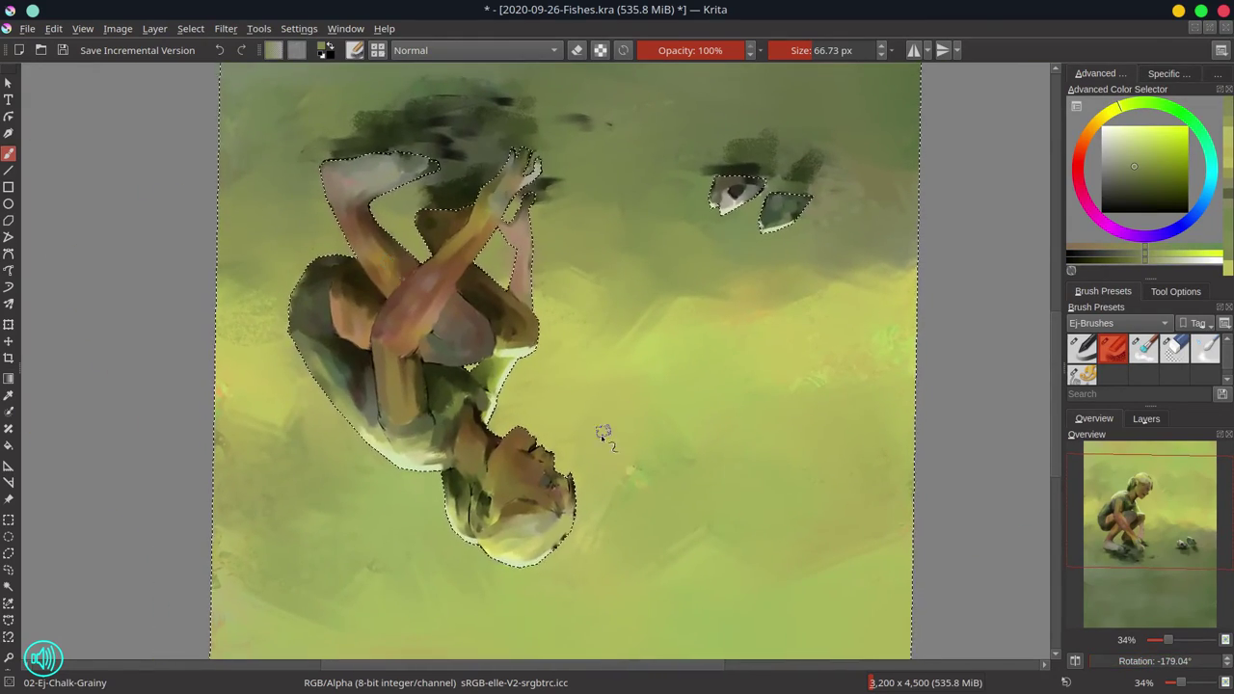
{"action": "left_click_drag", "start_coordinate": [640, 418], "coordinate": [622, 526]}
{"action": "left_click_drag", "start_coordinate": [709, 460], "coordinate": [722, 457]}
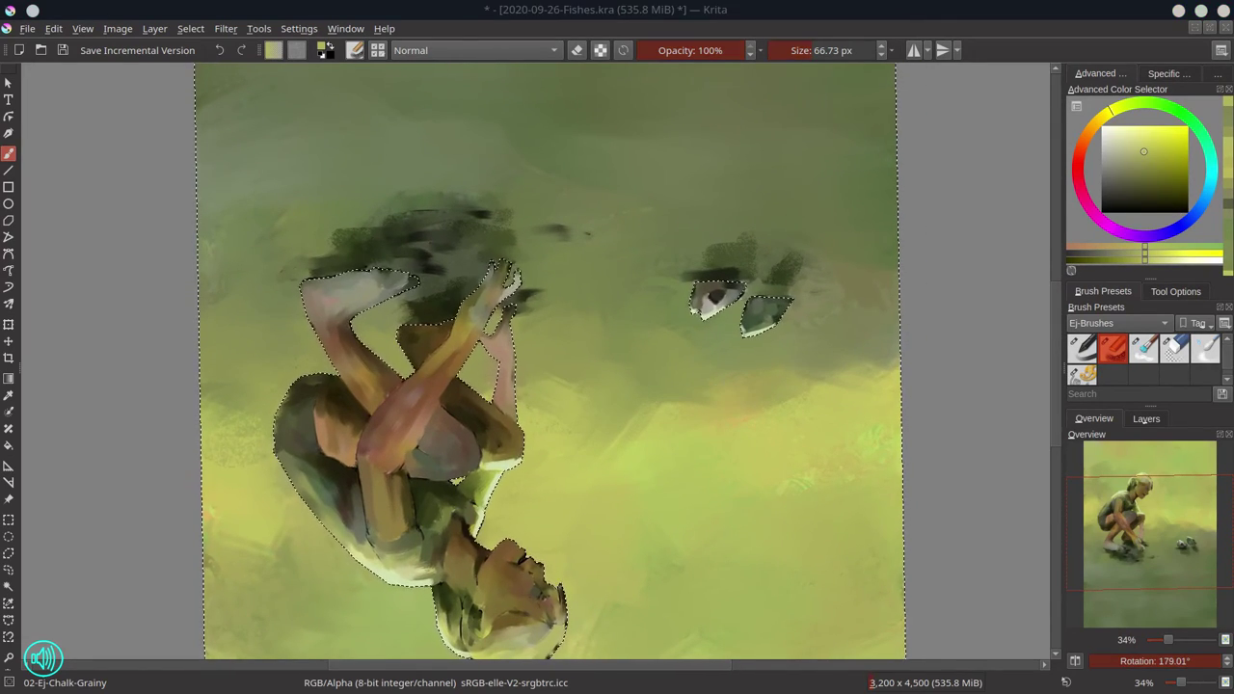
{"action": "left_click", "coordinate": [580, 230], "text": "ctrl"}
{"action": "left_click_drag", "start_coordinate": [443, 259], "coordinate": [421, 260]}
{"action": "left_click_drag", "start_coordinate": [443, 259], "coordinate": [461, 264]}
{"action": "left_click", "coordinate": [797, 203], "text": "ctrl"}
{"action": "mouse_move", "coordinate": [290, 270]}
{"action": "left_mouse_down"}
{"action": "mouse_move", "coordinate": [319, 265]}
{"action": "mouse_move", "coordinate": [273, 282]}
{"action": "left_mouse_up"}
{"action": "left_click", "coordinate": [339, 212], "text": "ctrl"}
{"action": "left_click_drag", "start_coordinate": [458, 255], "coordinate": [493, 252]}
{"action": "mouse_move", "coordinate": [497, 250]}
{"action": "left_mouse_down"}
{"action": "mouse_move", "coordinate": [533, 256]}
{"action": "mouse_move", "coordinate": [549, 280]}
{"action": "left_mouse_up"}
- Paint light horizontal water ripples beneath and beside both fishes
{"action": "left_click_drag", "start_coordinate": [679, 280], "coordinate": [731, 276]}
{"action": "mouse_move", "coordinate": [728, 262]}
{"action": "left_mouse_down"}
{"action": "mouse_move", "coordinate": [666, 245]}
{"action": "mouse_move", "coordinate": [777, 261]}
{"action": "mouse_move", "coordinate": [801, 288]}
{"action": "mouse_move", "coordinate": [823, 268]}
{"action": "left_mouse_up"}
{"action": "left_click_drag", "start_coordinate": [800, 287], "coordinate": [818, 290]}
- Add dark strokes to the girl's reflection and a pale ripple along its lower edge using sampled colours
{"action": "left_click", "coordinate": [429, 241], "text": "ctrl"}
{"action": "left_click_drag", "start_coordinate": [439, 274], "coordinate": [381, 264]}
{"action": "mouse_move", "coordinate": [415, 220]}
{"action": "left_mouse_down"}
{"action": "mouse_move", "coordinate": [349, 221]}
{"action": "mouse_move", "coordinate": [412, 226]}
{"action": "left_mouse_up"}
{"action": "left_click", "coordinate": [503, 187], "text": "ctrl"}
{"action": "left_click_drag", "start_coordinate": [397, 197], "coordinate": [437, 199]}
{"action": "key", "text": "5"}
- Blend the ripples around both fishes and the girl's hand and shadow with Blender-Textured-Soft at about 56 px
{"action": "left_click", "coordinate": [617, 434], "text": "ctrl"}
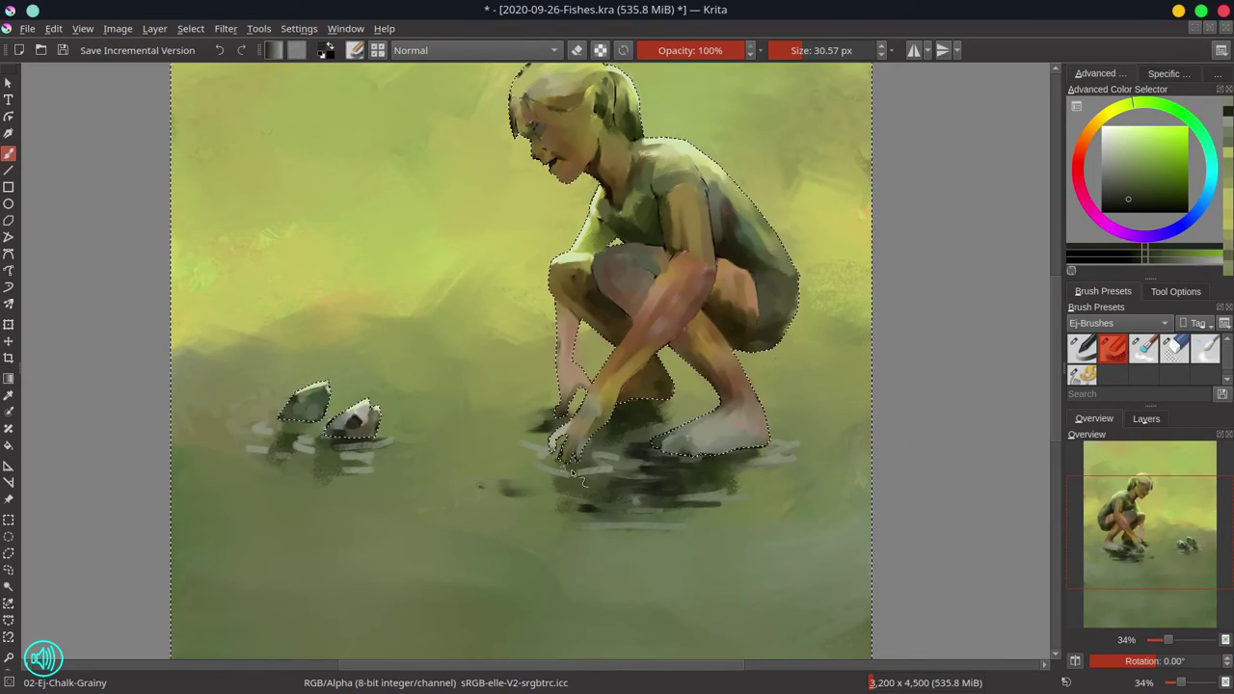
{"action": "left_click", "coordinate": [537, 439], "text": "ctrl"}
{"action": "left_click", "coordinate": [610, 460], "text": "ctrl"}
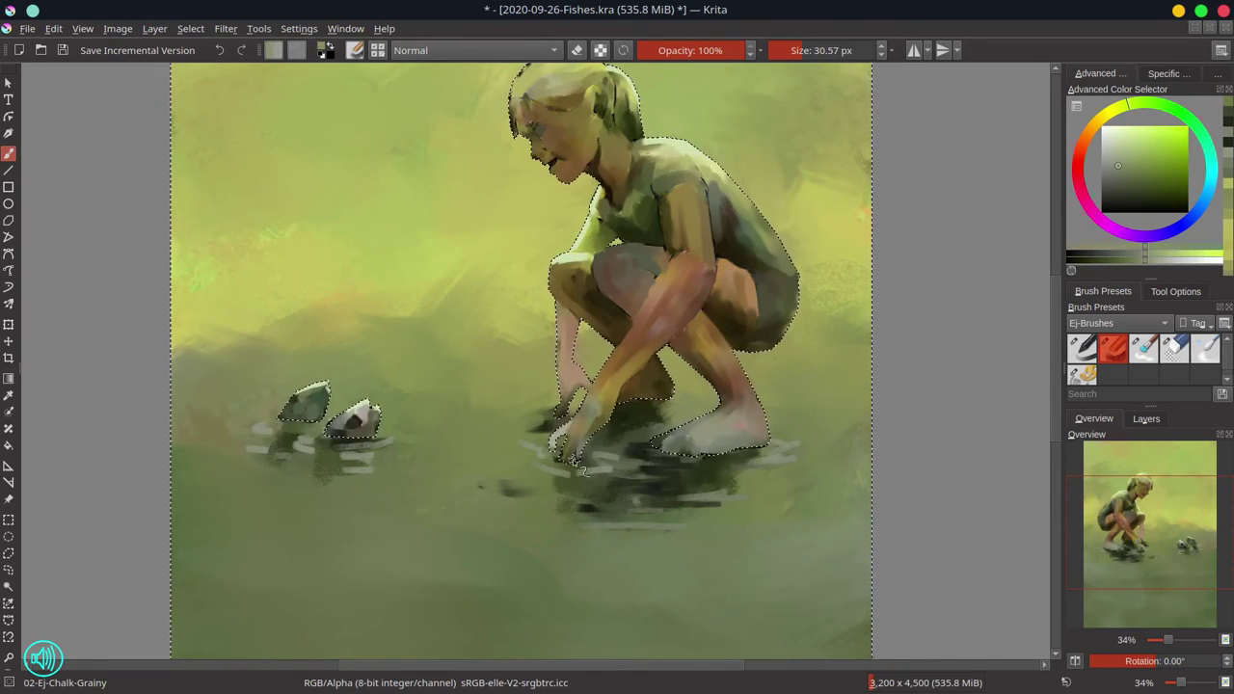
{"action": "key", "text": "/"}
{"action": "left_click_drag", "start_coordinate": [412, 495], "coordinate": [368, 501]}
{"action": "mouse_move", "coordinate": [332, 448]}
{"action": "left_mouse_down"}
{"action": "mouse_move", "coordinate": [359, 458]}
{"action": "mouse_move", "coordinate": [336, 461]}
{"action": "left_mouse_up"}
{"action": "left_click_drag", "start_coordinate": [370, 466], "coordinate": [340, 457]}
{"action": "left_click_drag", "start_coordinate": [272, 430], "coordinate": [249, 452]}
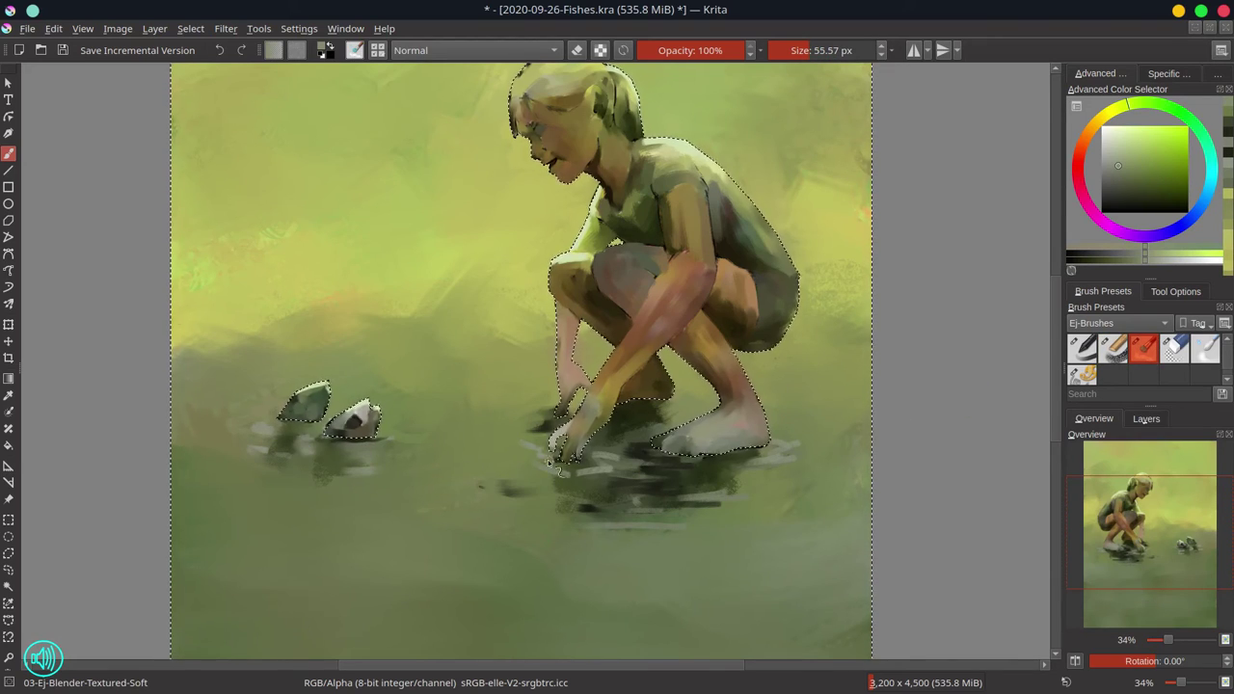
{"action": "mouse_move", "coordinate": [567, 470]}
{"action": "left_mouse_down"}
{"action": "mouse_move", "coordinate": [608, 458]}
{"action": "mouse_move", "coordinate": [765, 460]}
{"action": "mouse_move", "coordinate": [643, 496]}
{"action": "left_mouse_up"}
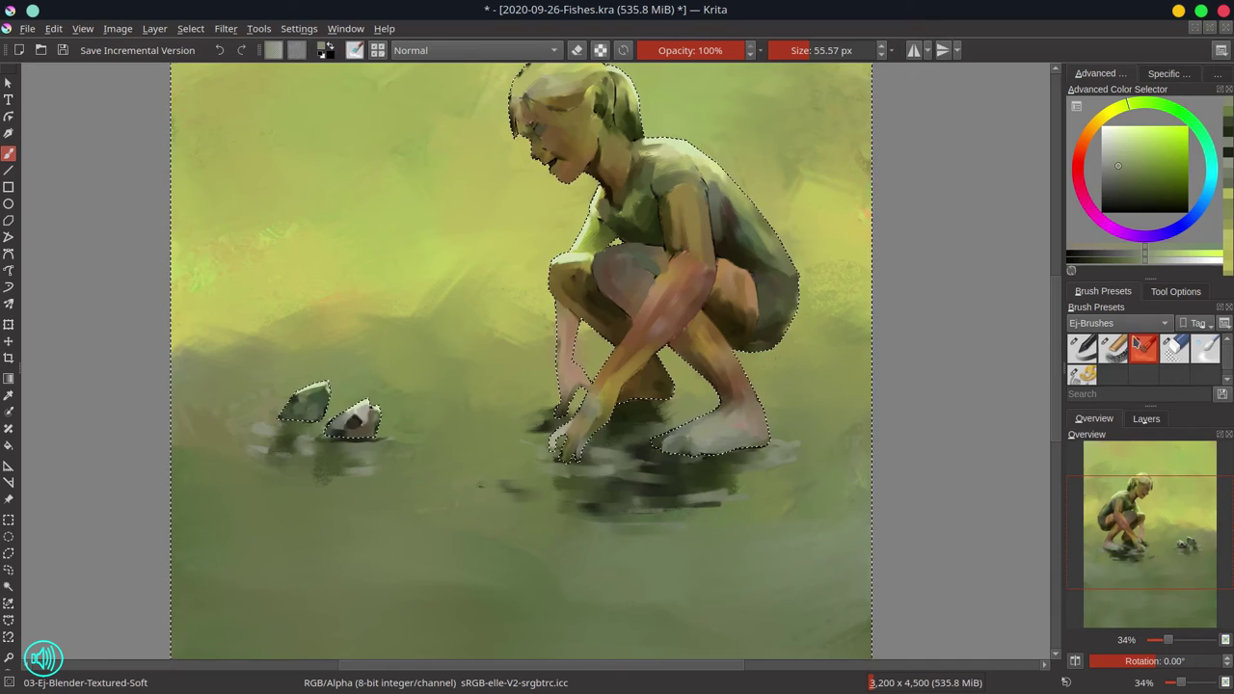
- Deepen the shadow beneath the girl's legs with sampled dark green using the Chalk-Grainy brush at about 23 px
{"action": "left_click", "coordinate": [1113, 348]}
{"action": "left_click", "coordinate": [617, 410], "text": "ctrl"}
{"action": "left_click", "coordinate": [658, 410], "text": "ctrl"}
{"action": "left_click_drag", "start_coordinate": [662, 419], "coordinate": [646, 415]}
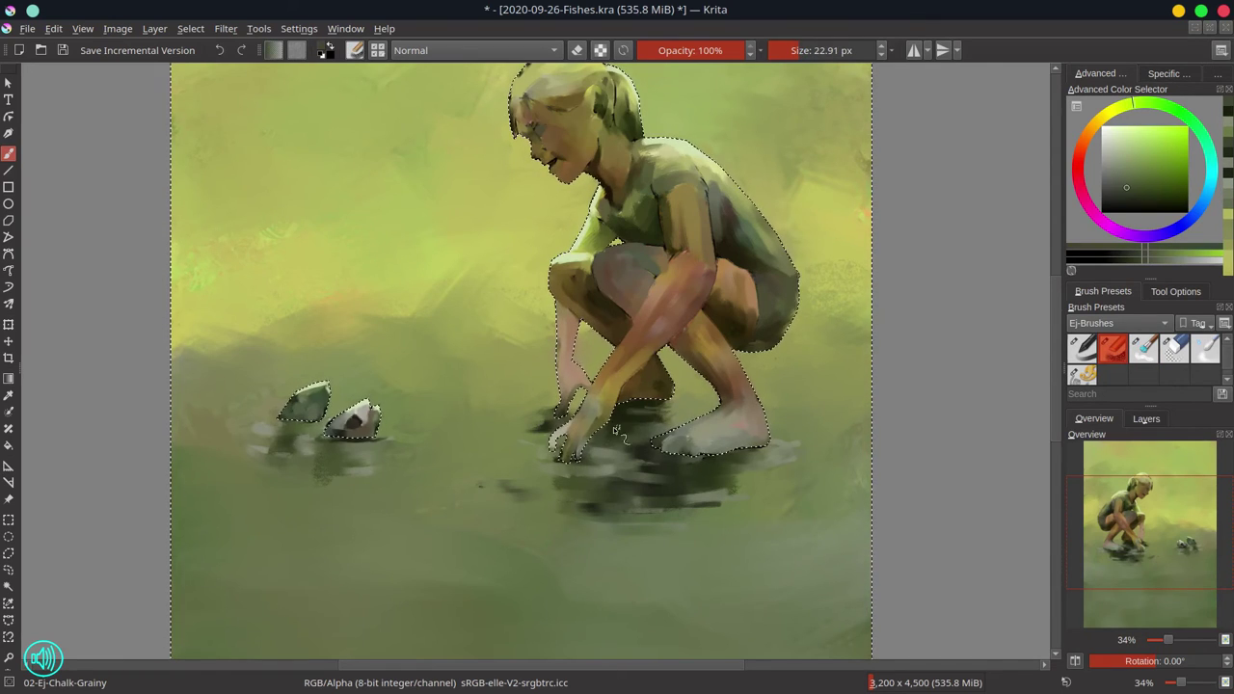
{"action": "left_click_drag", "start_coordinate": [674, 460], "coordinate": [670, 460]}
- Paint thin dark and pale ripple strokes in the water beneath both fishes with sampled colours
{"action": "left_click", "coordinate": [668, 470], "text": "ctrl"}
{"action": "mouse_move", "coordinate": [326, 443]}
{"action": "left_mouse_down"}
{"action": "mouse_move", "coordinate": [371, 447]}
{"action": "mouse_move", "coordinate": [280, 424]}
{"action": "mouse_move", "coordinate": [268, 436]}
{"action": "mouse_move", "coordinate": [280, 451]}
{"action": "left_mouse_up"}
{"action": "left_click", "coordinate": [255, 448], "text": "ctrl"}
{"action": "left_click_drag", "start_coordinate": [283, 464], "coordinate": [304, 464]}
- Paint thin ripple strokes through the shadow below the girl's near foot at about 19 px, resampling colours from the water
{"action": "left_click_drag", "start_coordinate": [699, 470], "coordinate": [758, 468]}
{"action": "left_click", "coordinate": [723, 462], "text": "ctrl"}
{"action": "mouse_move", "coordinate": [729, 457]}
{"action": "left_mouse_down"}
{"action": "mouse_move", "coordinate": [783, 449]}
{"action": "mouse_move", "coordinate": [737, 453]}
{"action": "left_mouse_up"}
{"action": "left_click", "coordinate": [762, 467], "text": "ctrl"}
{"action": "left_click_drag", "start_coordinate": [753, 455], "coordinate": [615, 496]}
{"action": "left_click", "coordinate": [757, 468], "text": "ctrl"}
{"action": "left_click", "coordinate": [735, 461], "text": "ctrl"}
{"action": "left_click", "coordinate": [702, 501], "text": "ctrl"}
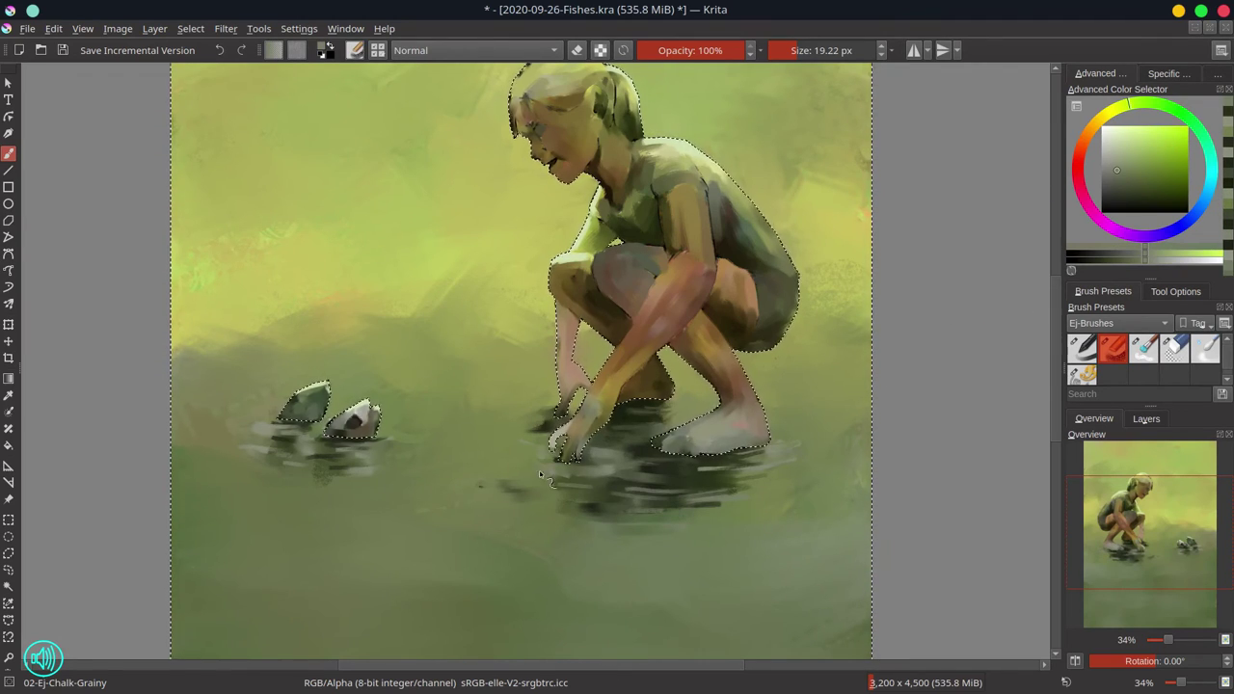
- Paint light ripples in the water in front of the girl's hand and along the lower edge of her reflection at about 19 px
{"action": "left_click", "coordinate": [569, 481], "text": "ctrl"}
{"action": "mouse_move", "coordinate": [480, 487]}
{"action": "left_mouse_down"}
{"action": "mouse_move", "coordinate": [540, 494]}
{"action": "mouse_move", "coordinate": [497, 499]}
{"action": "left_mouse_up"}
{"action": "left_click_drag", "start_coordinate": [615, 519], "coordinate": [649, 519]}
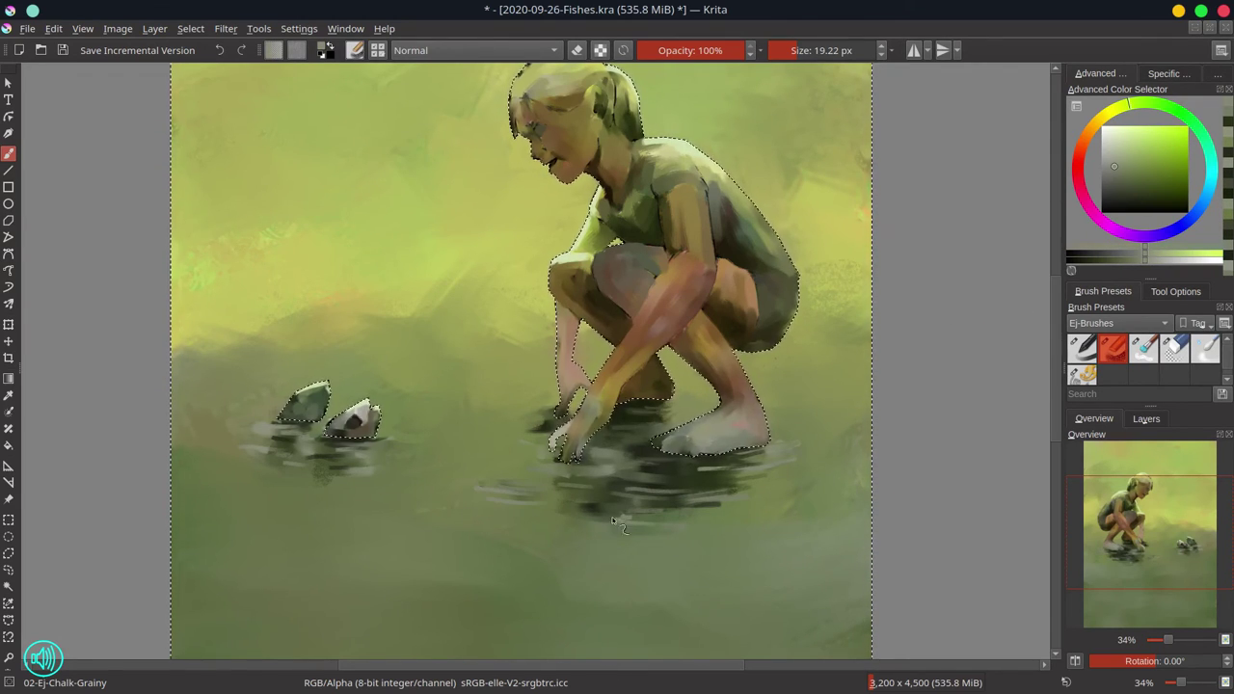
- Extend pale grey-green ripples beside the fishes, next to the girl's far hand and in front of her reflection
{"action": "left_click", "coordinate": [369, 457], "text": "ctrl"}
{"action": "left_click_drag", "start_coordinate": [392, 439], "coordinate": [369, 443]}
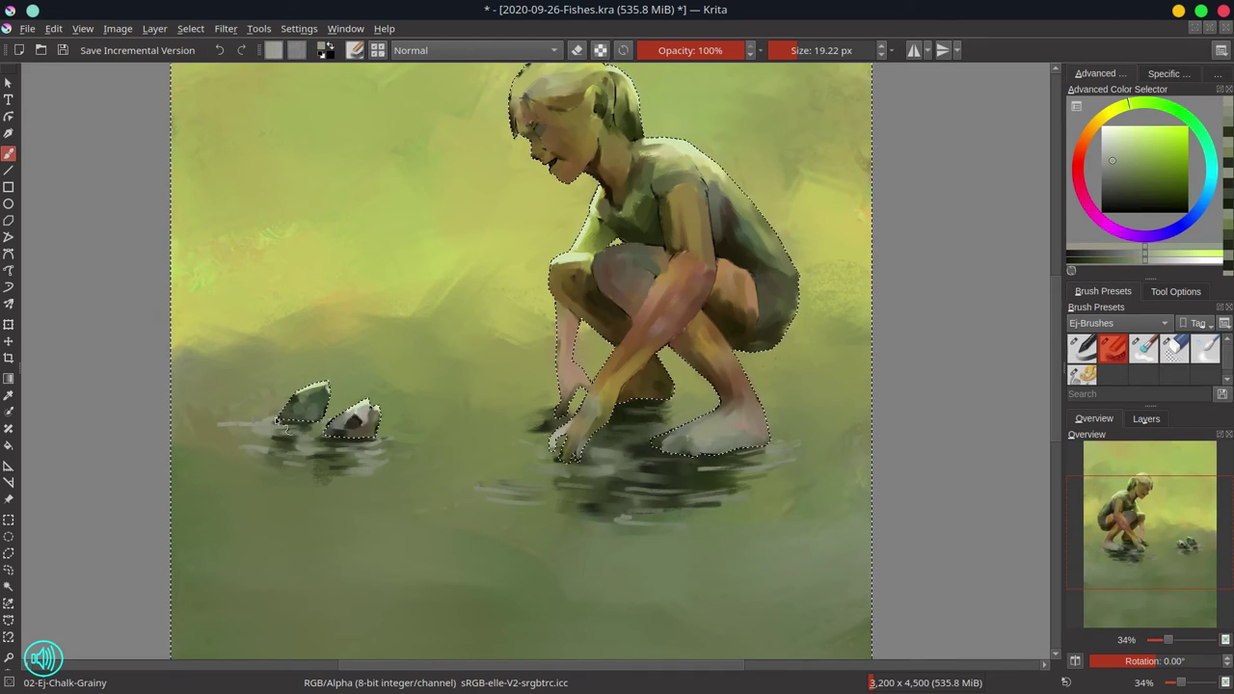
{"action": "left_click_drag", "start_coordinate": [546, 403], "coordinate": [503, 409]}
{"action": "left_click_drag", "start_coordinate": [481, 478], "coordinate": [459, 484]}
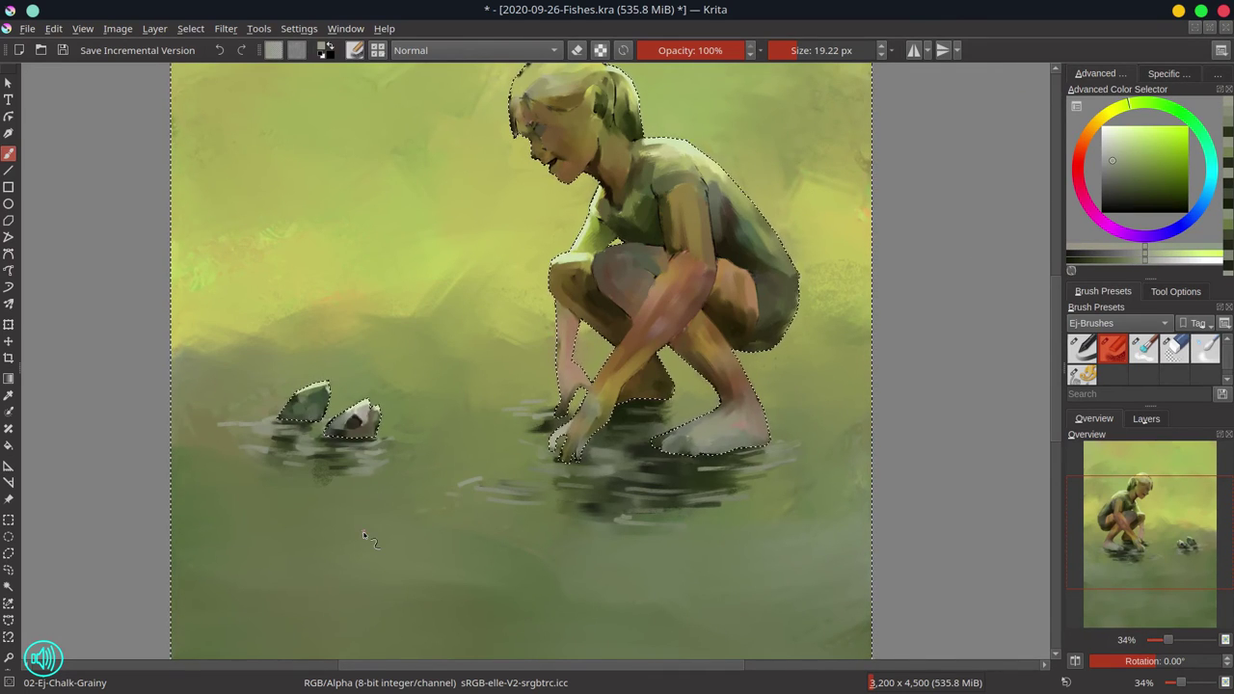
- Sample an olive green near the girl's hand and save the document
{"action": "left_click", "coordinate": [555, 427], "text": "ctrl"}
{"action": "left_click", "coordinate": [592, 397], "text": "ctrl"}
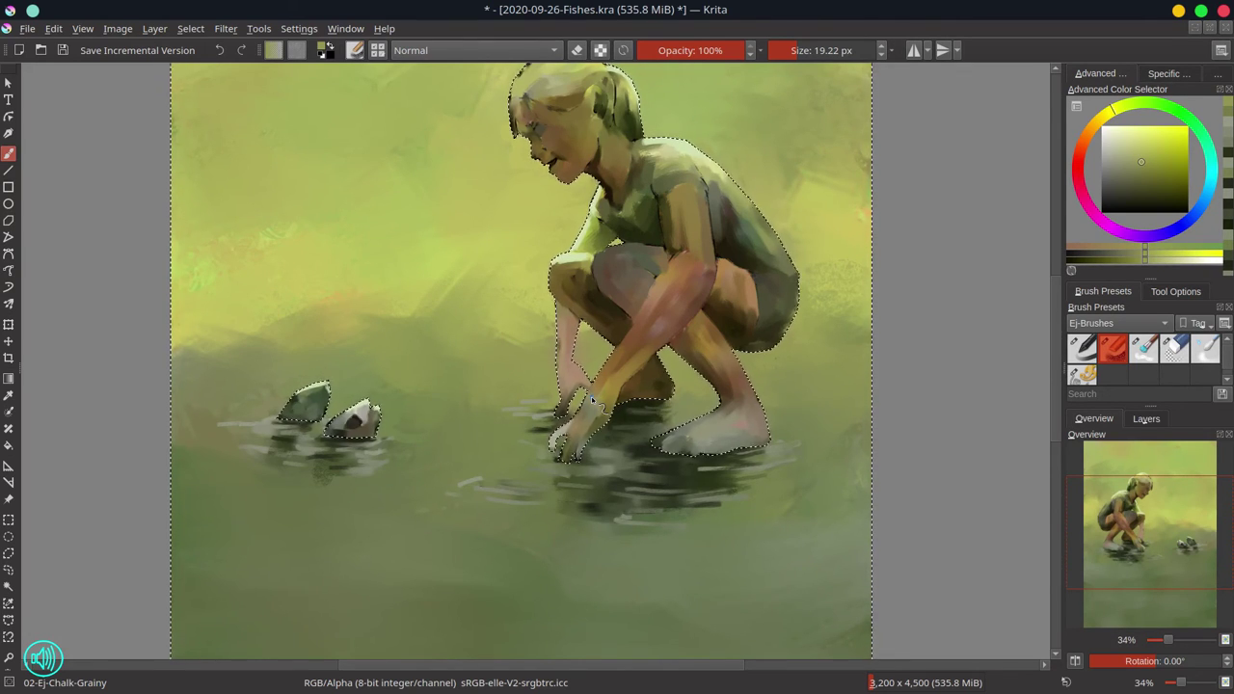
{"action": "left_click", "coordinate": [61, 52]}
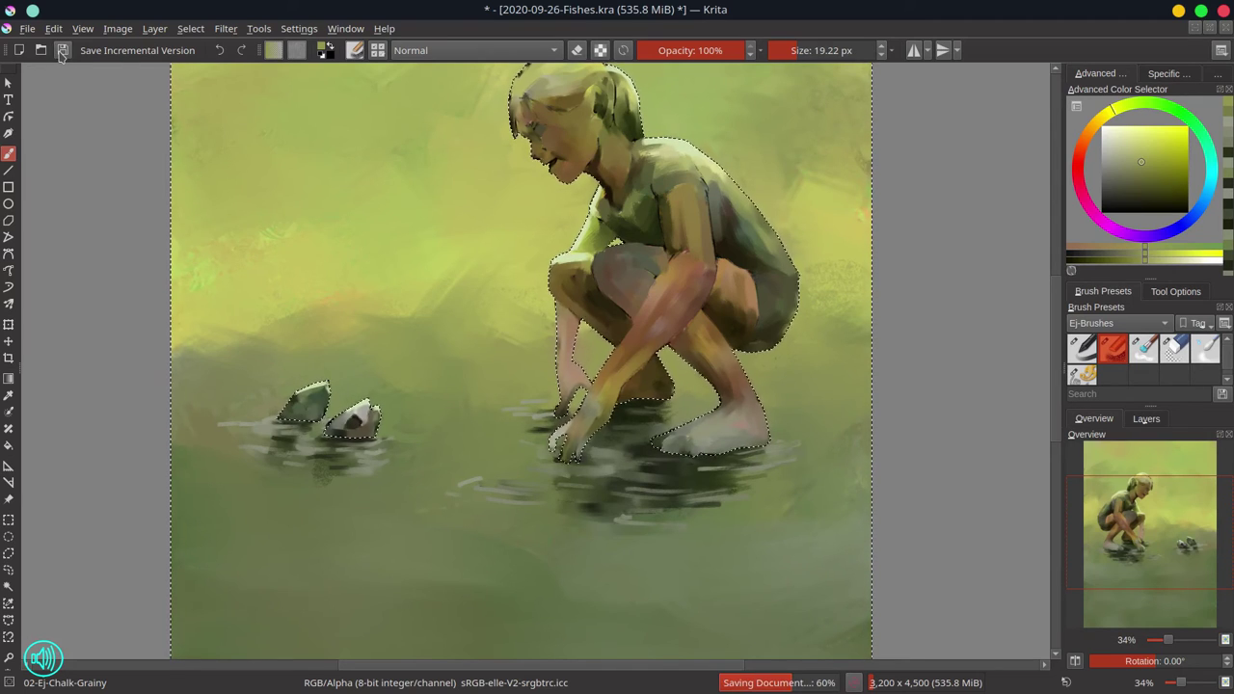
- Toggle the selection display and deselect the background selection
{"action": "left_click", "coordinate": [224, 31]}
{"action": "mouse_move", "coordinate": [192, 31]}
{"action": "left_click", "coordinate": [218, 222]}
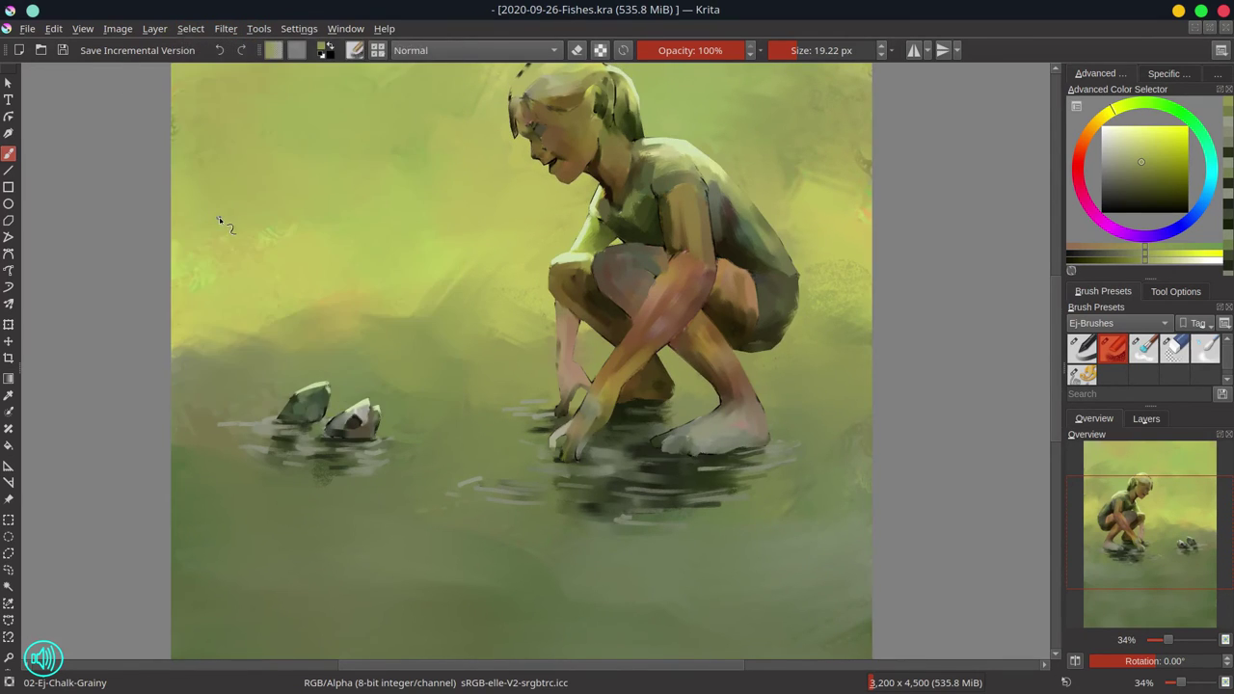
{"action": "left_click", "coordinate": [191, 29]}
{"action": "left_click", "coordinate": [218, 222]}
{"action": "left_click", "coordinate": [189, 31]}
{"action": "left_click", "coordinate": [212, 66]}
{"action": "left_click", "coordinate": [193, 30]}
{"action": "left_click", "coordinate": [229, 220]}
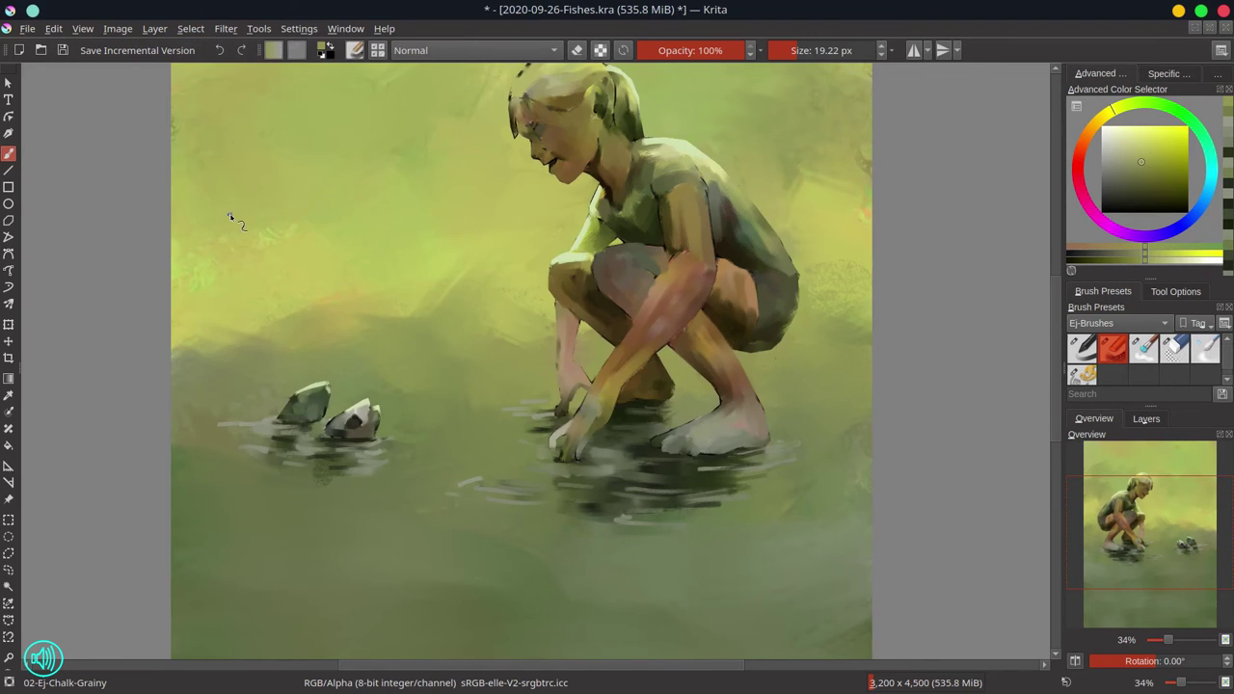
- Paint the lower water area with a sampled dark green, enlarging the brush to about 153 px
{"action": "scroll", "coordinate": [228, 217], "scroll_direction": "down", "scroll_amount": 3}
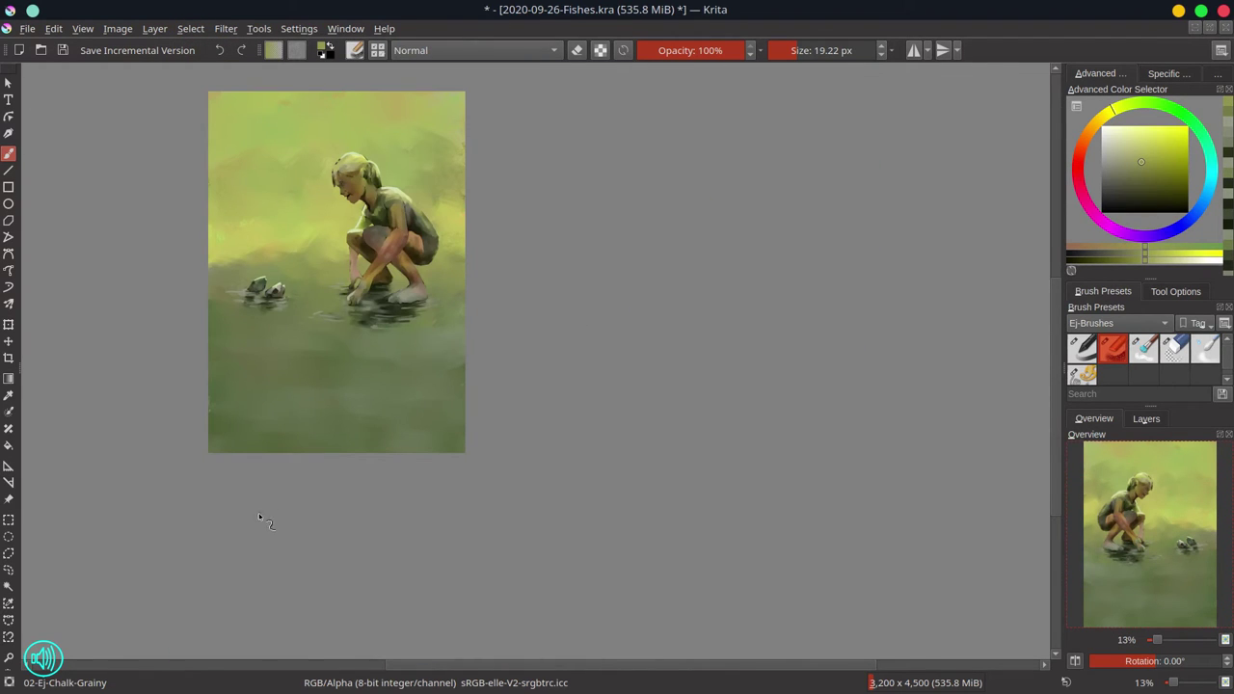
{"action": "left_click", "coordinate": [227, 399], "text": "ctrl"}
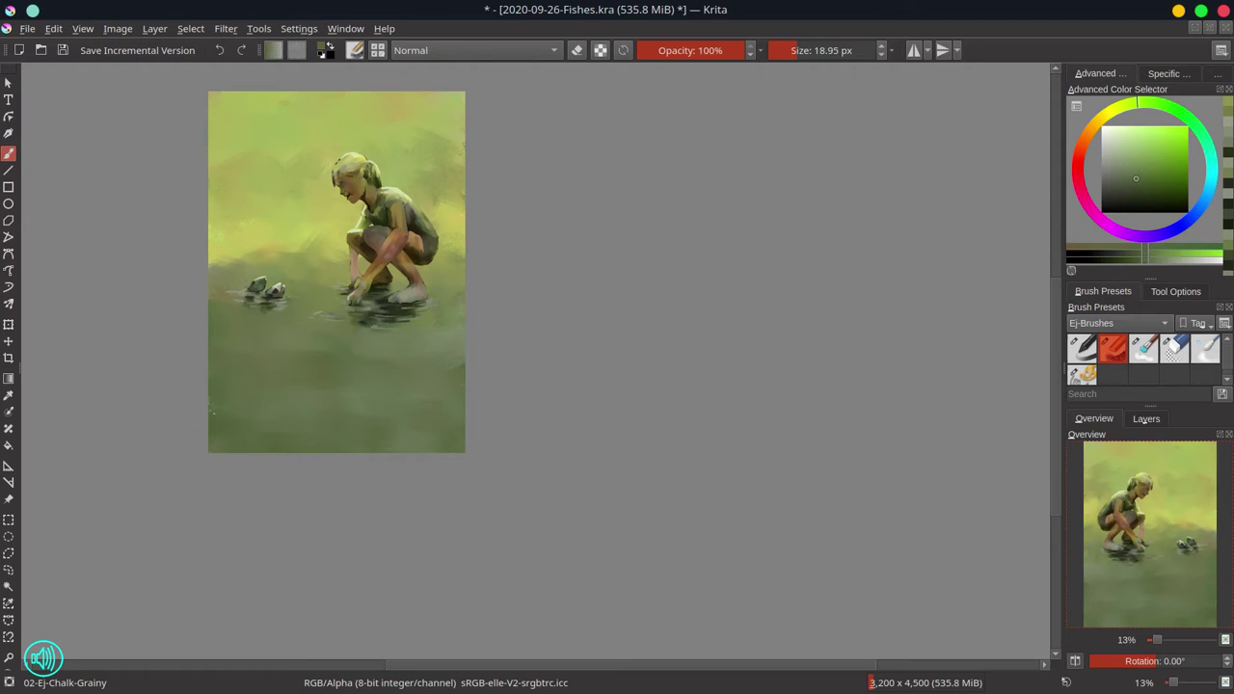
{"action": "left_click_drag", "start_coordinate": [243, 440], "coordinate": [325, 441]}
{"action": "left_click_drag", "start_coordinate": [234, 417], "coordinate": [234, 408]}
{"action": "key", "text": "ctrl+shift+i"}
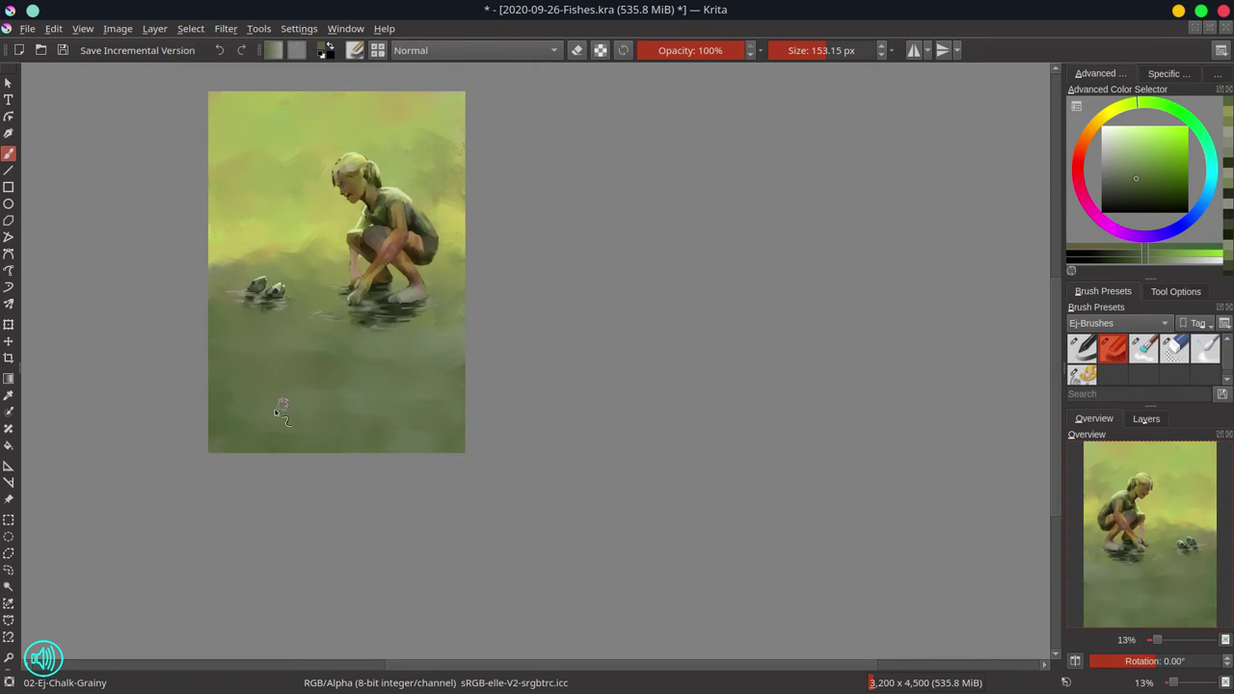
- Paint sampled greens over the upper background at about 153 px, and save the document
{"action": "left_click", "coordinate": [450, 169], "text": "ctrl"}
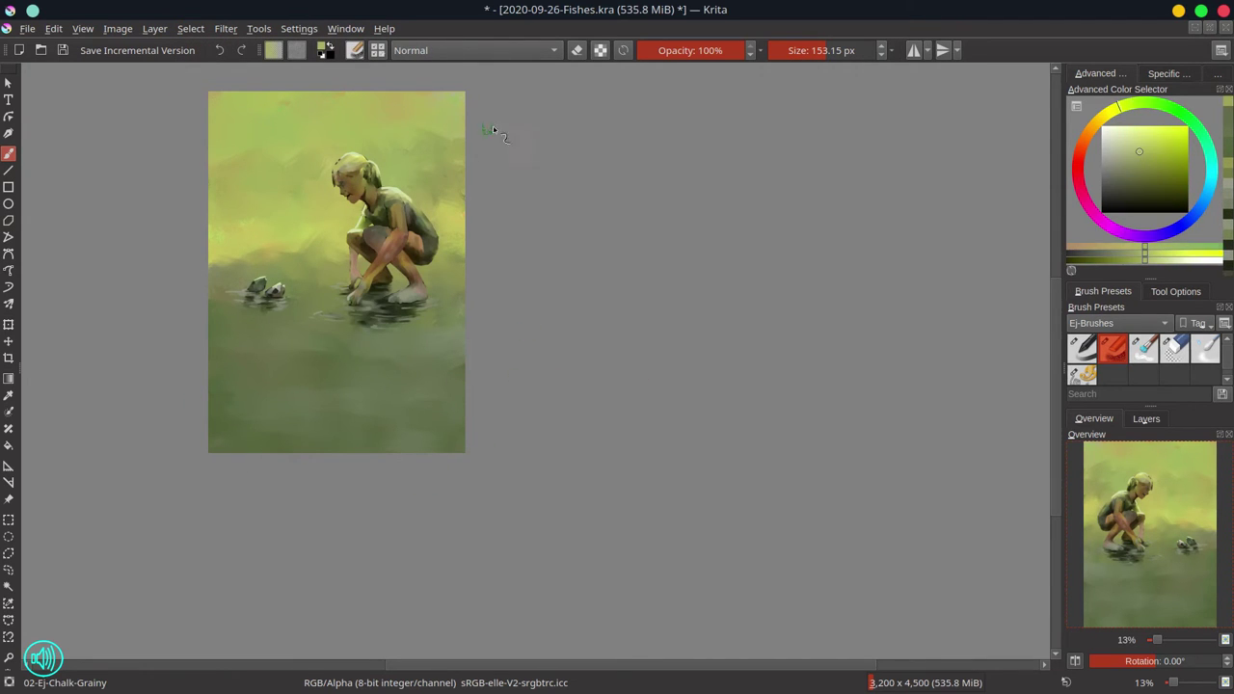
{"action": "left_click_drag", "start_coordinate": [492, 126], "coordinate": [413, 100]}
{"action": "mouse_move", "coordinate": [208, 99]}
{"action": "left_mouse_down"}
{"action": "mouse_move", "coordinate": [426, 88]}
{"action": "mouse_move", "coordinate": [460, 174]}
{"action": "left_mouse_up"}
{"action": "left_click", "coordinate": [434, 111], "text": "ctrl"}
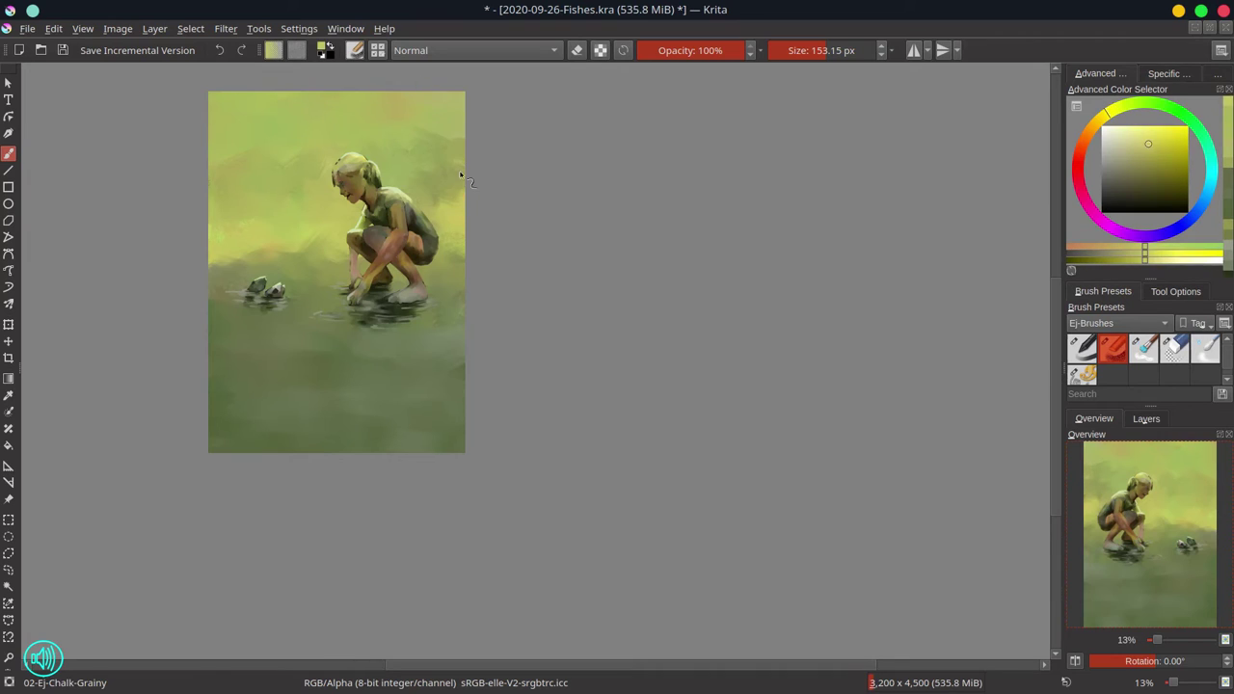
{"action": "left_click", "coordinate": [459, 174], "text": "ctrl"}
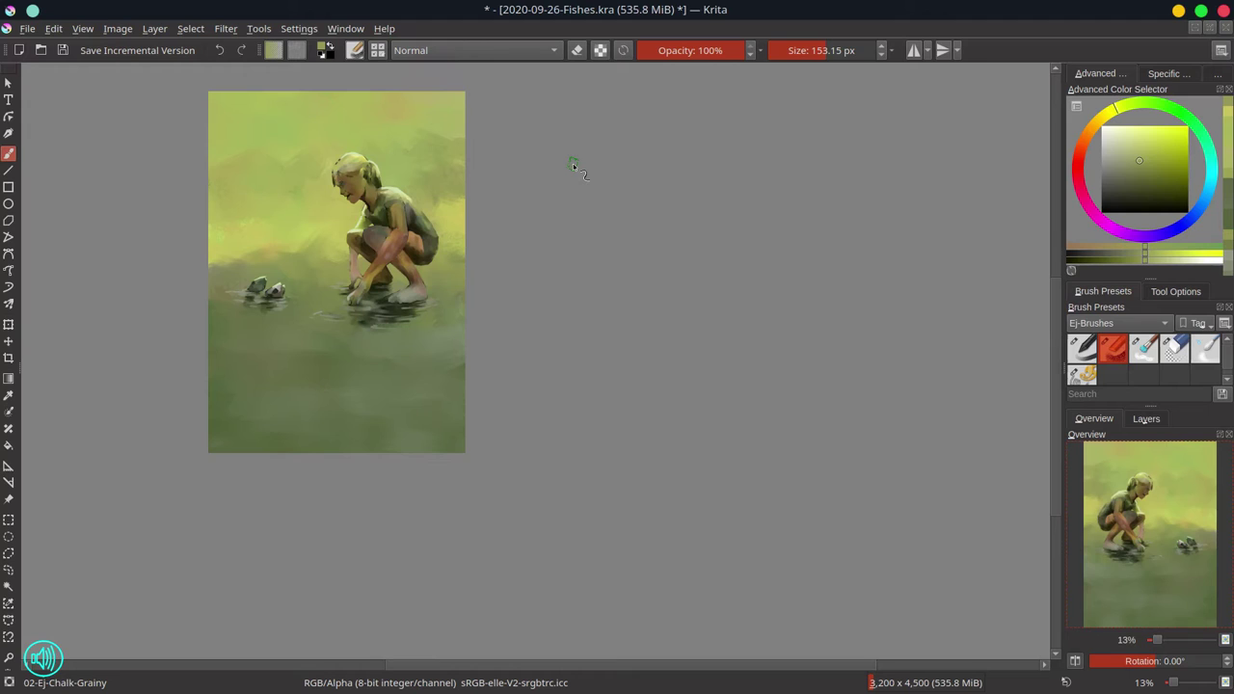
{"action": "key", "text": "ctrl+s"}
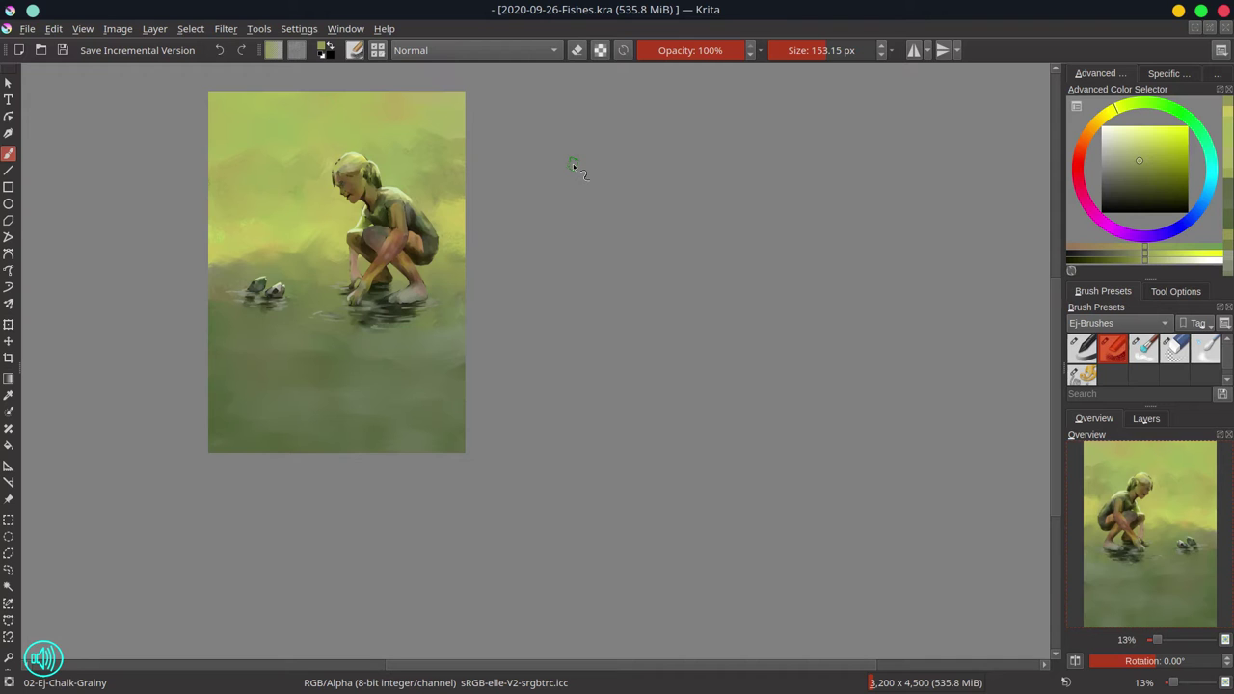
- Paint the front edge of the girl's fringe with a sampled brown, reducing the brush to about 20 px
{"action": "left_click_drag", "start_coordinate": [408, 363], "coordinate": [477, 528]}
{"action": "left_click_drag", "start_coordinate": [478, 527], "coordinate": [593, 332]}
{"action": "left_click_drag", "start_coordinate": [469, 409], "coordinate": [456, 382]}
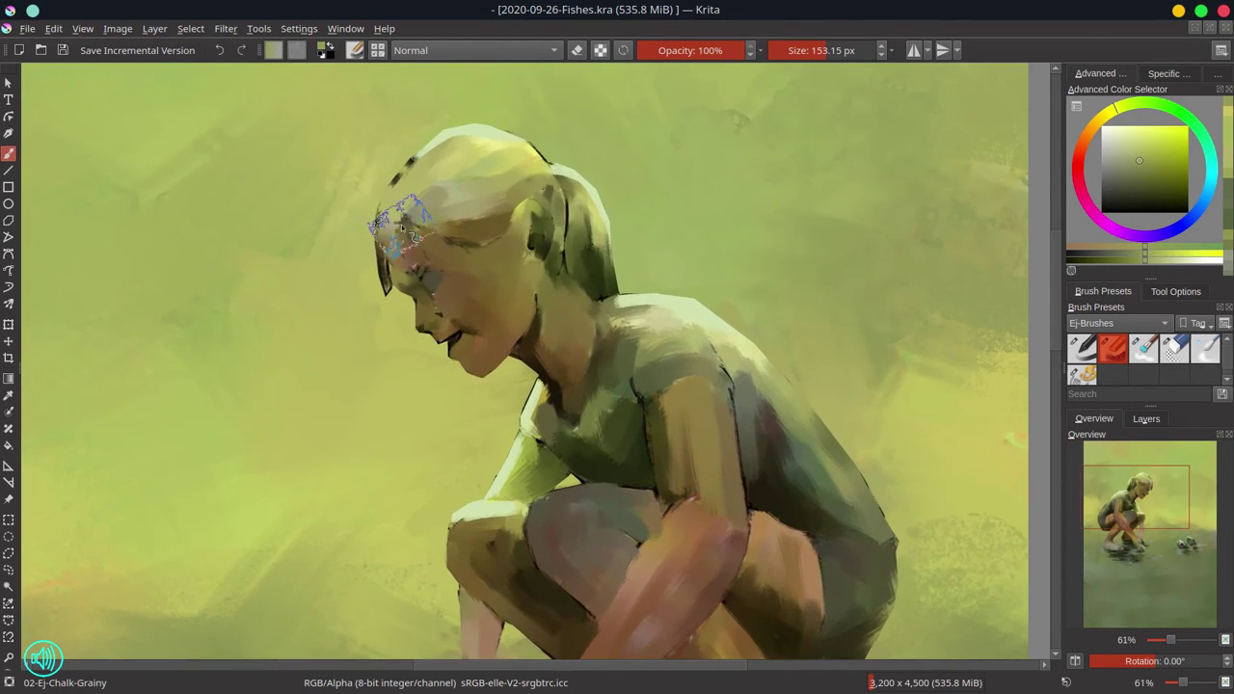
{"action": "left_click", "coordinate": [386, 258], "text": "ctrl"}
{"action": "left_click_drag", "start_coordinate": [385, 260], "coordinate": [313, 260]}
{"action": "key", "text": "bracketleft"}
{"action": "left_click_drag", "start_coordinate": [397, 271], "coordinate": [387, 258]}
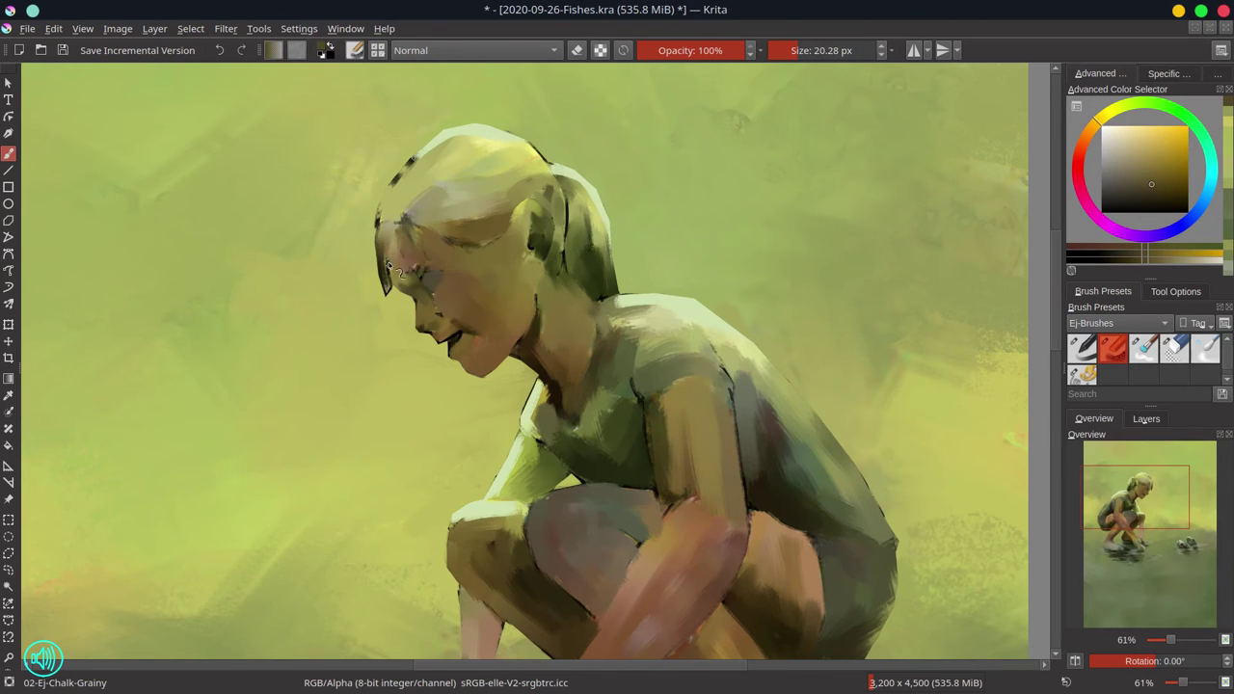
- Toggle the selection display to check the current selection around the girl
{"action": "left_click", "coordinate": [197, 31]}
{"action": "left_click", "coordinate": [183, 223]}
{"action": "left_click", "coordinate": [197, 32]}
{"action": "left_click", "coordinate": [183, 224]}
{"action": "left_click", "coordinate": [196, 31]}
{"action": "left_click", "coordinate": [180, 224]}
- Darken the front strand of the fringe with a sampled tone, using a brush of about 13 px
{"action": "left_click", "coordinate": [379, 263], "text": "ctrl"}
{"action": "left_click_drag", "start_coordinate": [378, 260], "coordinate": [389, 291]}
{"action": "key", "text": "k"}
{"action": "key", "text": "k"}
{"action": "key", "text": "l"}
{"action": "left_click", "coordinate": [536, 355], "text": "ctrl"}
- Hide Layer 6 in the originals group so the Layer 3 line art overlays the painting, and collapse the group
{"action": "left_click", "coordinate": [1218, 74]}
{"action": "left_click", "coordinate": [1212, 106]}
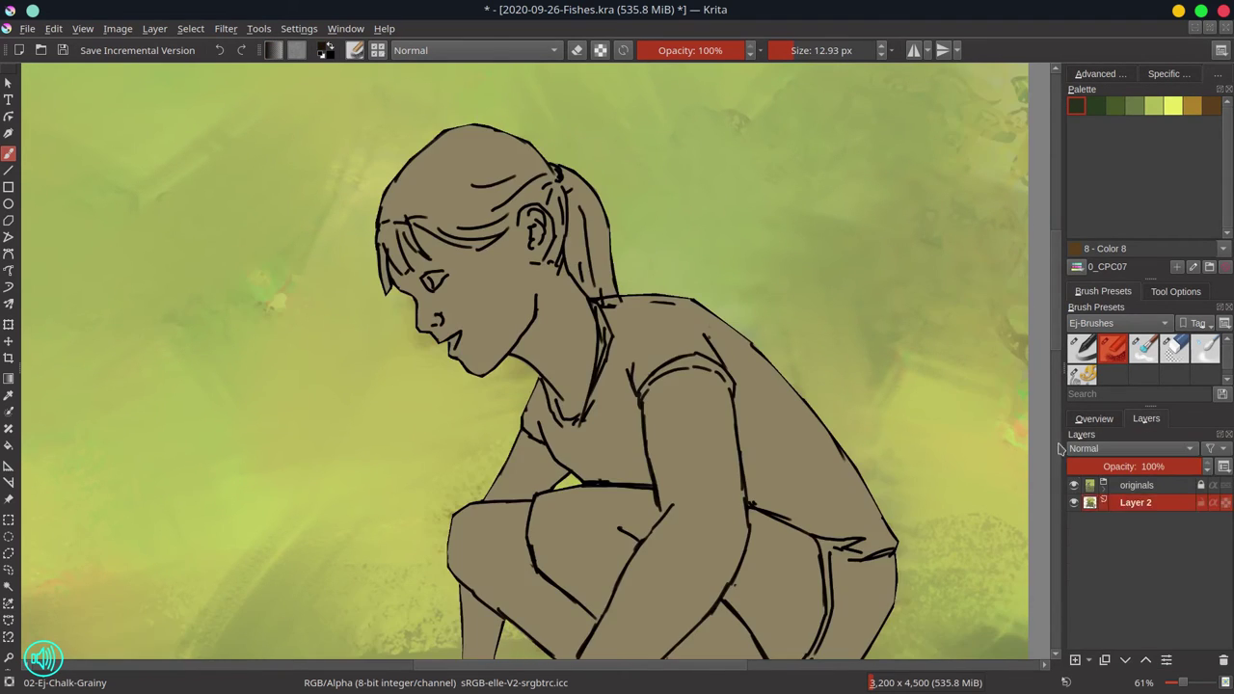
{"action": "left_click", "coordinate": [1074, 537]}
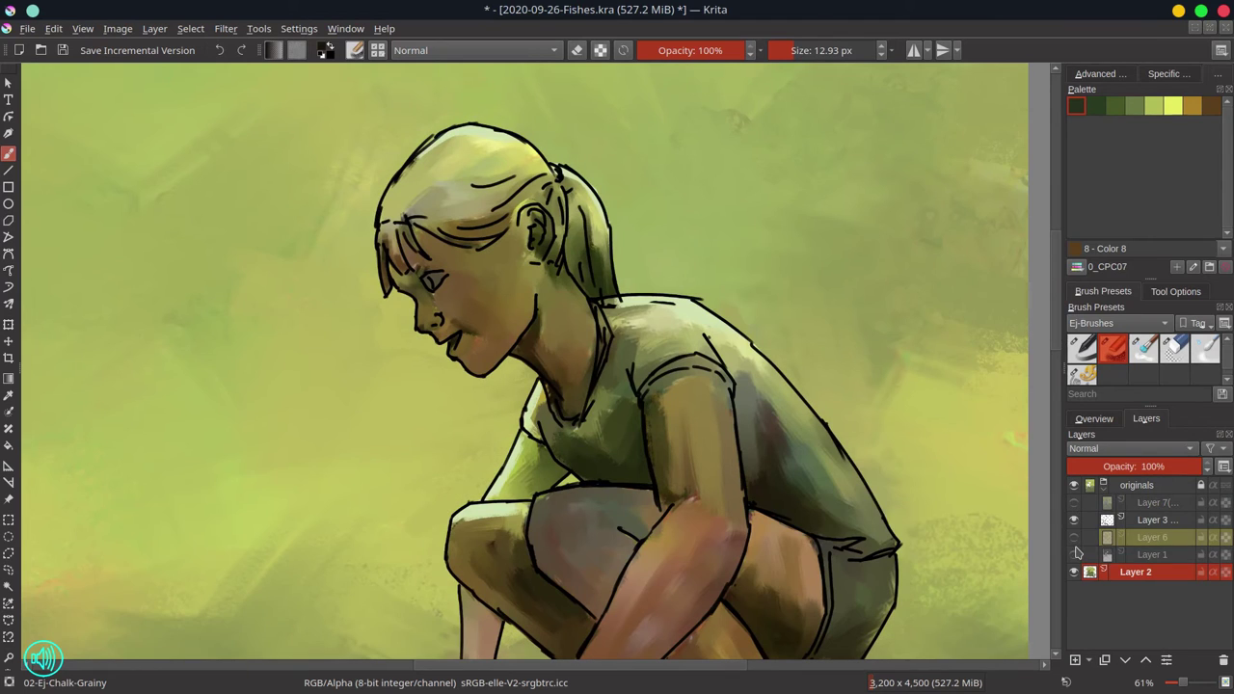
{"action": "left_click", "coordinate": [1103, 485]}
- Paint dark brown fringe strands and the hairline towards the ear over the line art, and hide the originals group
{"action": "left_click", "coordinate": [537, 361], "text": "ctrl"}
{"action": "left_click_drag", "start_coordinate": [389, 256], "coordinate": [392, 280]}
{"action": "left_click", "coordinate": [1101, 74]}
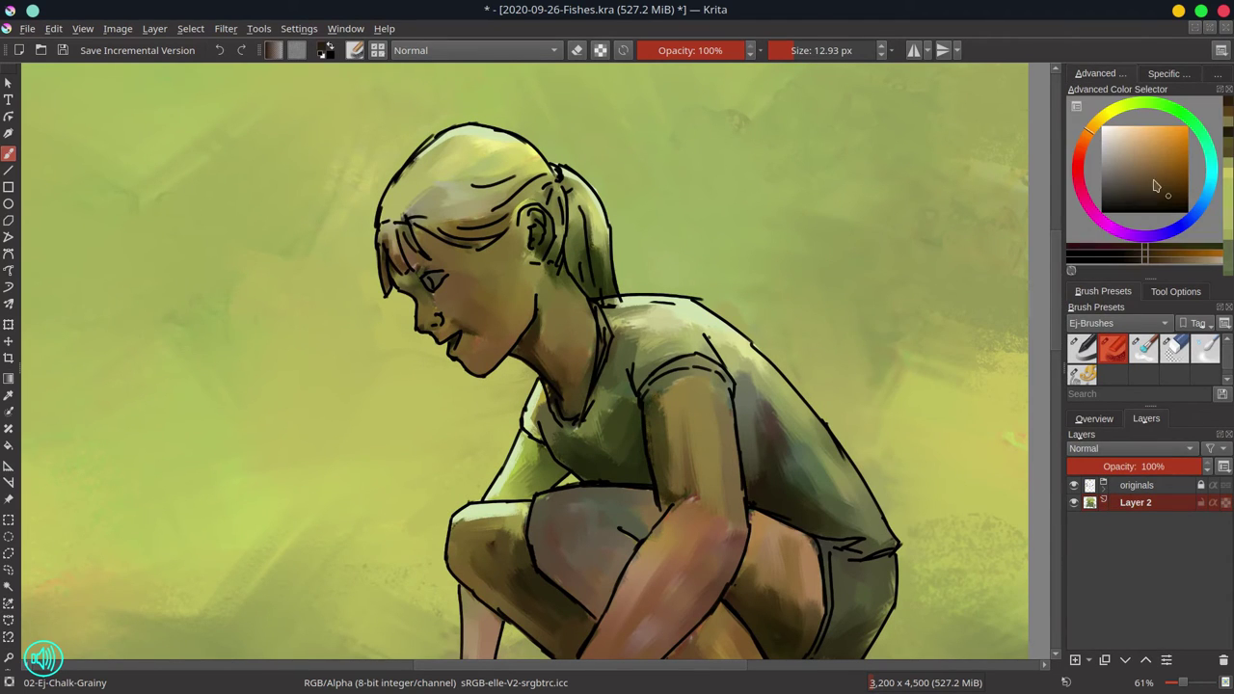
{"action": "left_click", "coordinate": [1130, 203]}
{"action": "mouse_move", "coordinate": [401, 227]}
{"action": "left_mouse_down"}
{"action": "mouse_move", "coordinate": [405, 250]}
{"action": "mouse_move", "coordinate": [415, 230]}
{"action": "left_mouse_up"}
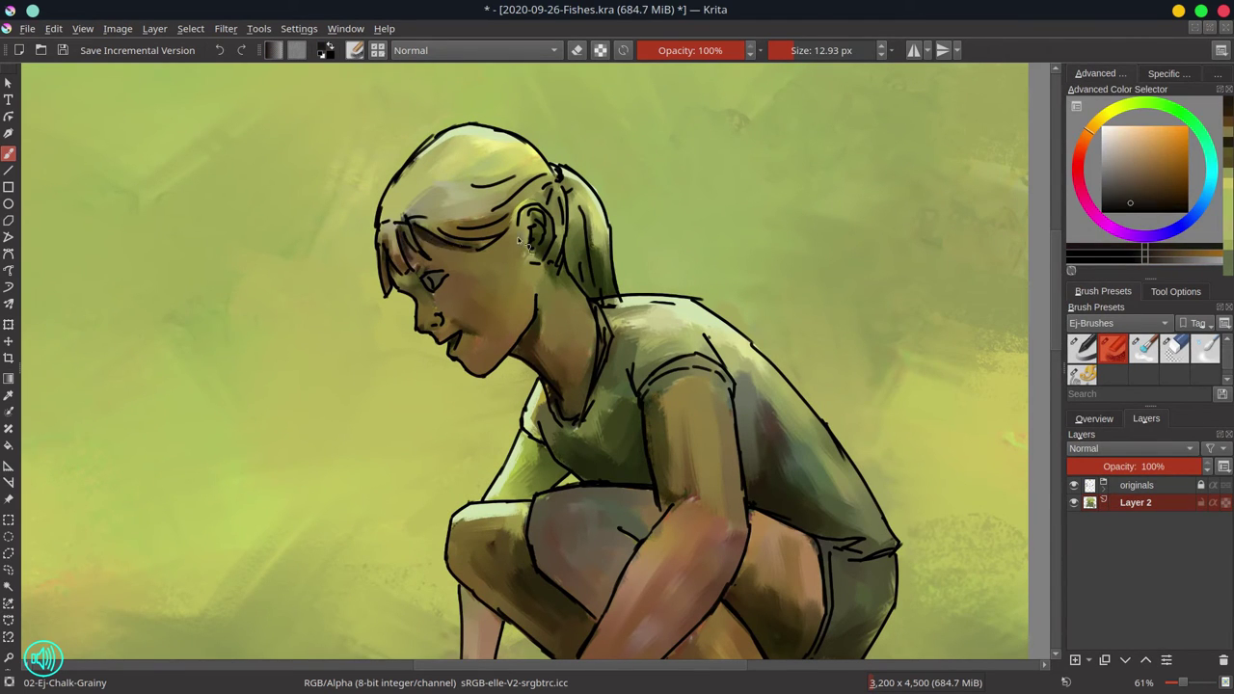
{"action": "left_click_drag", "start_coordinate": [529, 204], "coordinate": [473, 231]}
{"action": "left_click", "coordinate": [1075, 485]}
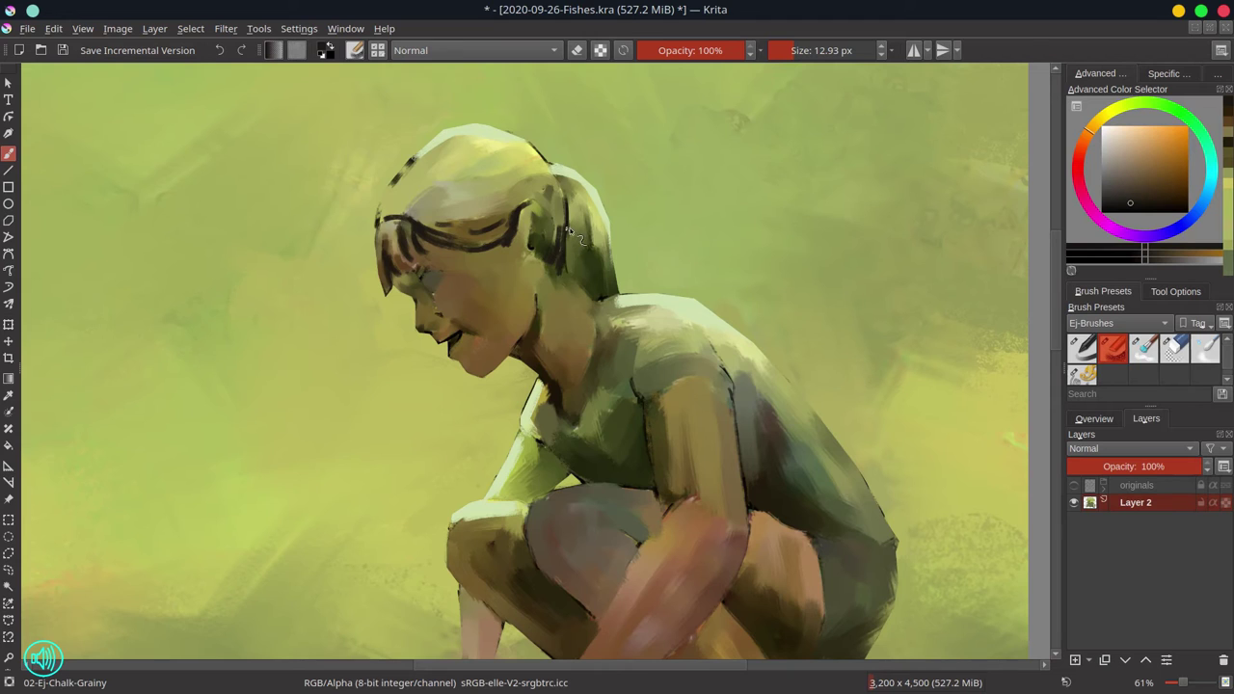
- Paint dark strands down the ponytail and behind the ear with sampled tones
{"action": "left_click_drag", "start_coordinate": [577, 219], "coordinate": [585, 274]}
{"action": "mouse_move", "coordinate": [590, 229]}
{"action": "left_mouse_down"}
{"action": "mouse_move", "coordinate": [576, 260]}
{"action": "mouse_move", "coordinate": [599, 294]}
{"action": "left_mouse_up"}
{"action": "left_click", "coordinate": [592, 239], "text": "ctrl"}
{"action": "mouse_move", "coordinate": [569, 204]}
{"action": "left_mouse_down"}
{"action": "mouse_move", "coordinate": [575, 276]}
{"action": "mouse_move", "coordinate": [560, 272]}
{"action": "mouse_move", "coordinate": [544, 188]}
{"action": "mouse_move", "coordinate": [504, 248]}
{"action": "mouse_move", "coordinate": [523, 217]}
{"action": "mouse_move", "coordinate": [538, 247]}
{"action": "mouse_move", "coordinate": [531, 193]}
{"action": "mouse_move", "coordinate": [406, 206]}
{"action": "mouse_move", "coordinate": [377, 225]}
{"action": "mouse_move", "coordinate": [415, 138]}
{"action": "mouse_move", "coordinate": [380, 210]}
{"action": "left_mouse_up"}
{"action": "left_click", "coordinate": [569, 218], "text": "ctrl"}
{"action": "left_click", "coordinate": [561, 264], "text": "ctrl"}
{"action": "left_click", "coordinate": [507, 249], "text": "ctrl"}
- Refine the hairline, fringe and front head contour with sampled hair tones at about 13 px, covering the leftover outline
{"action": "left_click", "coordinate": [466, 245], "text": "ctrl"}
{"action": "left_click", "coordinate": [458, 201], "text": "ctrl"}
{"action": "left_click", "coordinate": [463, 229], "text": "ctrl"}
{"action": "left_click", "coordinate": [466, 195], "text": "ctrl"}
{"action": "left_click", "coordinate": [442, 226], "text": "ctrl"}
{"action": "left_click", "coordinate": [417, 207], "text": "ctrl"}
{"action": "left_click", "coordinate": [377, 225], "text": "ctrl"}
{"action": "left_click", "coordinate": [417, 166], "text": "ctrl"}
{"action": "left_click", "coordinate": [1097, 419]}
{"action": "left_click", "coordinate": [571, 262], "text": "ctrl"}
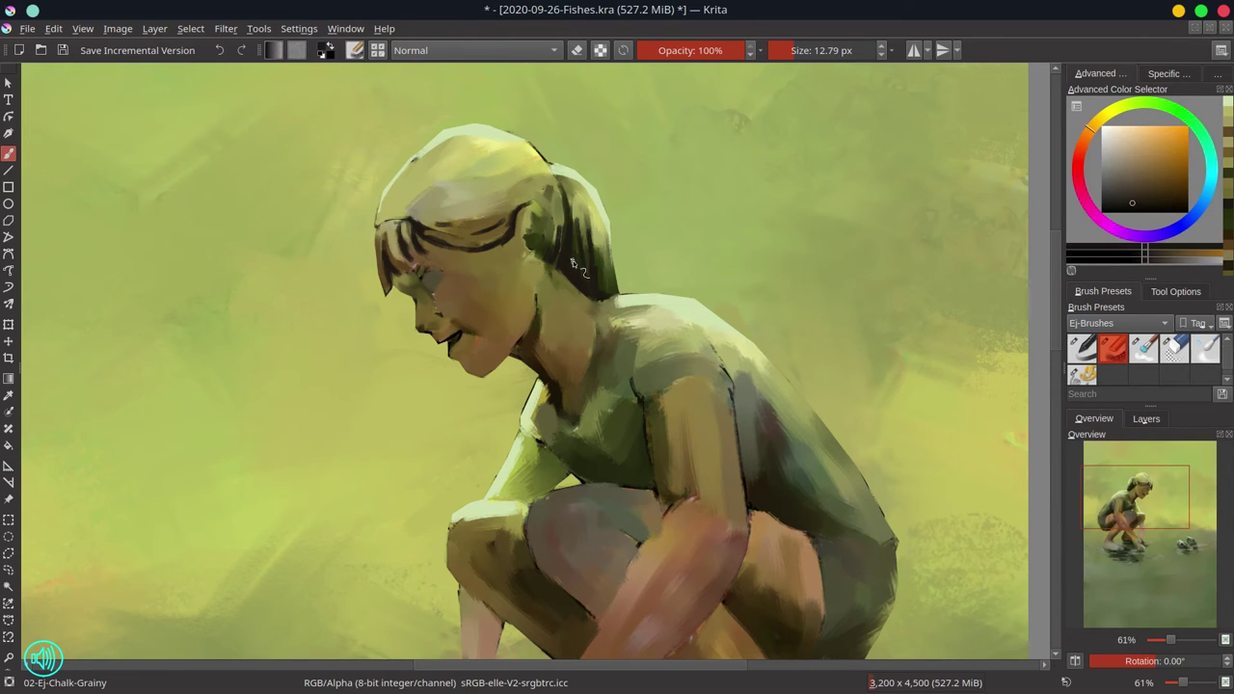
- Mark the ear's shape in a dark tone with the originals group shown as a guide, and hide the group again
{"action": "left_click", "coordinate": [1146, 419]}
{"action": "left_click", "coordinate": [1074, 485]}
{"action": "mouse_move", "coordinate": [546, 237]}
{"action": "left_mouse_down"}
{"action": "mouse_move", "coordinate": [553, 249]}
{"action": "mouse_move", "coordinate": [552, 235]}
{"action": "left_mouse_up"}
{"action": "left_click", "coordinate": [423, 222], "text": "ctrl"}
{"action": "left_click", "coordinate": [1074, 485]}
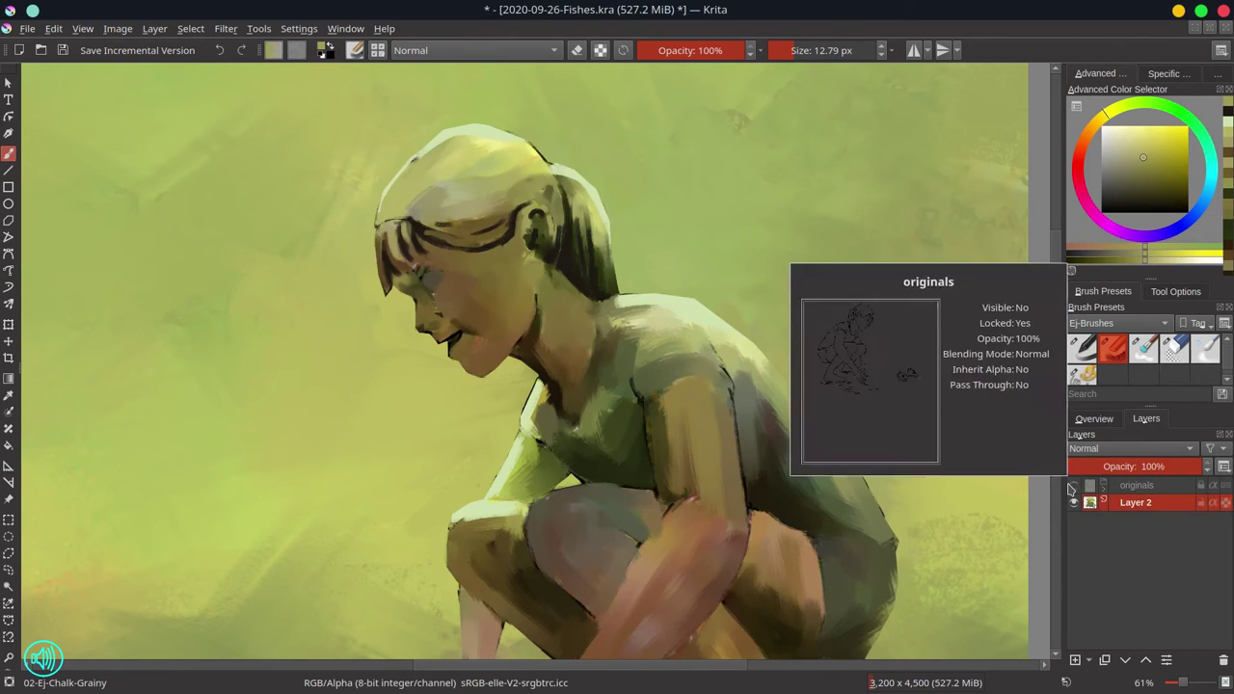
- Paint the ear's inner shadows and pale rim with colours sampled from the ear, hair and arm
{"action": "left_click", "coordinate": [537, 200], "text": "ctrl"}
{"action": "left_click", "coordinate": [530, 208], "text": "ctrl"}
{"action": "mouse_move", "coordinate": [532, 206]}
{"action": "left_mouse_down"}
{"action": "mouse_move", "coordinate": [550, 222]}
{"action": "mouse_move", "coordinate": [552, 248]}
{"action": "mouse_move", "coordinate": [529, 235]}
{"action": "mouse_move", "coordinate": [550, 238]}
{"action": "mouse_move", "coordinate": [530, 249]}
{"action": "mouse_move", "coordinate": [540, 257]}
{"action": "left_mouse_up"}
{"action": "left_click", "coordinate": [557, 228], "text": "ctrl"}
{"action": "left_click", "coordinate": [542, 242], "text": "ctrl"}
{"action": "left_click", "coordinate": [508, 237], "text": "ctrl"}
{"action": "left_click", "coordinate": [542, 241], "text": "ctrl"}
{"action": "left_click", "coordinate": [533, 228], "text": "ctrl"}
{"action": "left_click", "coordinate": [544, 252], "text": "ctrl"}
{"action": "left_click", "coordinate": [511, 474], "text": "ctrl"}
- Paint the area between nose and mouth in sampled brown and the cheek below the eye in a greyish brown
{"action": "left_click", "coordinate": [450, 299], "text": "ctrl"}
{"action": "left_click_drag", "start_coordinate": [448, 301], "coordinate": [457, 326]}
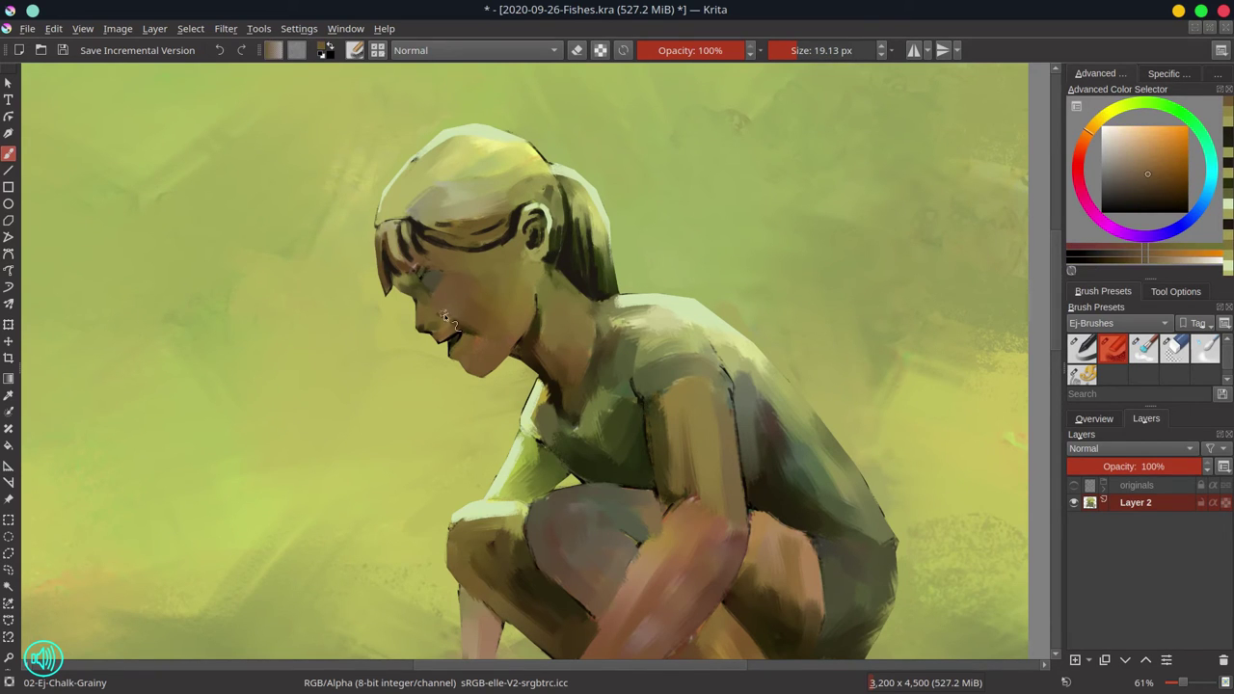
{"action": "left_click", "coordinate": [1124, 170]}
{"action": "left_click_drag", "start_coordinate": [438, 282], "coordinate": [445, 301]}
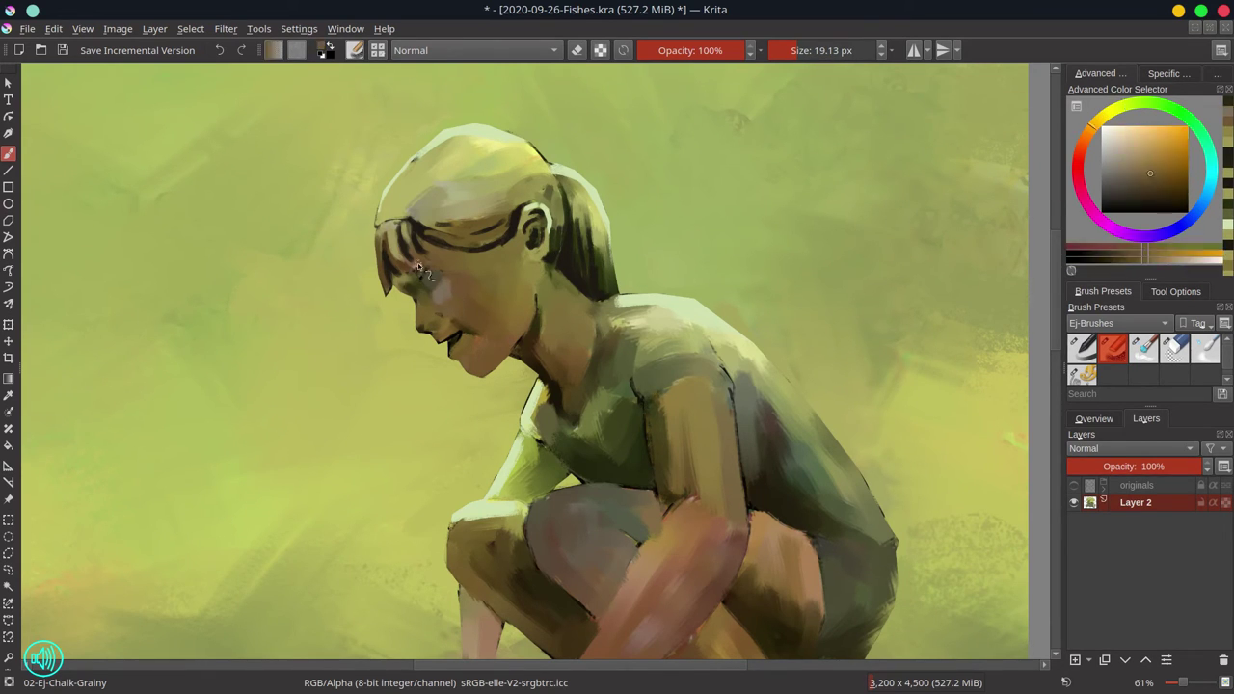
- Refine the nose, cheek and mouth corner with sampled skin browns at about 17 px
{"action": "left_click", "coordinate": [431, 326], "text": "ctrl"}
{"action": "key", "text": "bracketleft"}
{"action": "mouse_move", "coordinate": [436, 322]}
{"action": "left_mouse_down"}
{"action": "mouse_move", "coordinate": [424, 331]}
{"action": "mouse_move", "coordinate": [446, 311]}
{"action": "left_mouse_up"}
{"action": "left_click", "coordinate": [417, 325], "text": "ctrl"}
{"action": "left_click", "coordinate": [445, 304], "text": "ctrl"}
{"action": "left_click", "coordinate": [465, 345]}
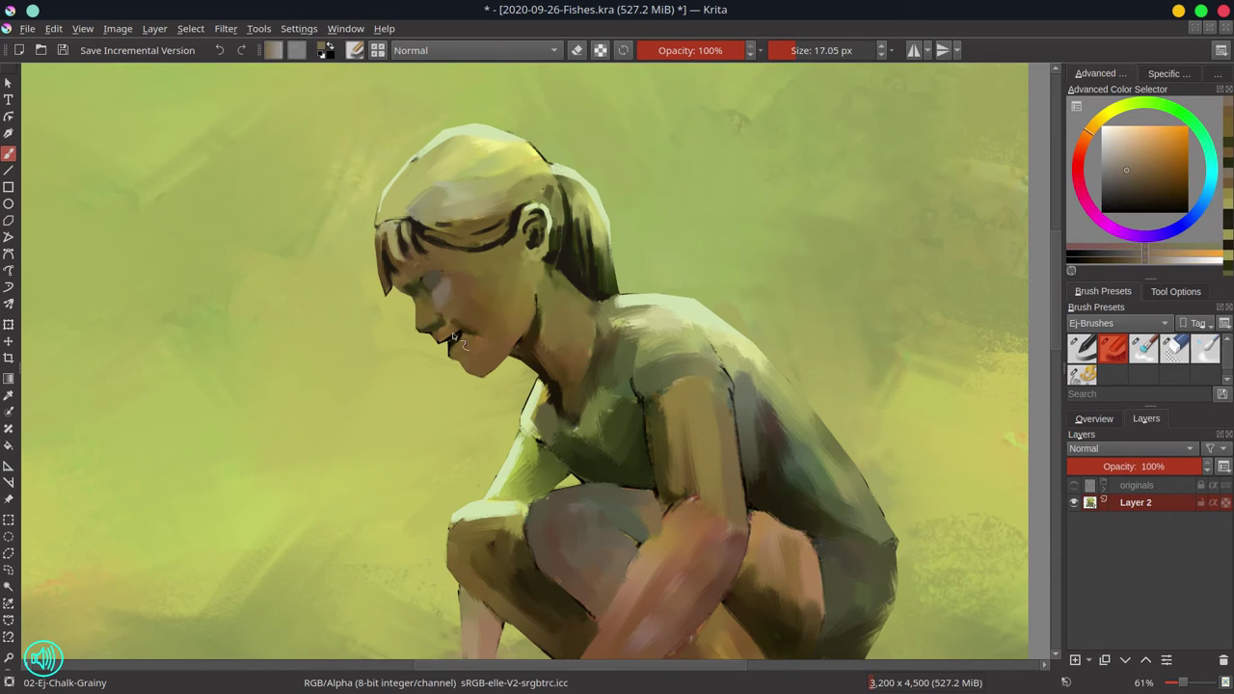
- Repaint the mouth and lips with sampled browns, reducing the brush to about 11 px
{"action": "left_click", "coordinate": [451, 341], "text": "ctrl"}
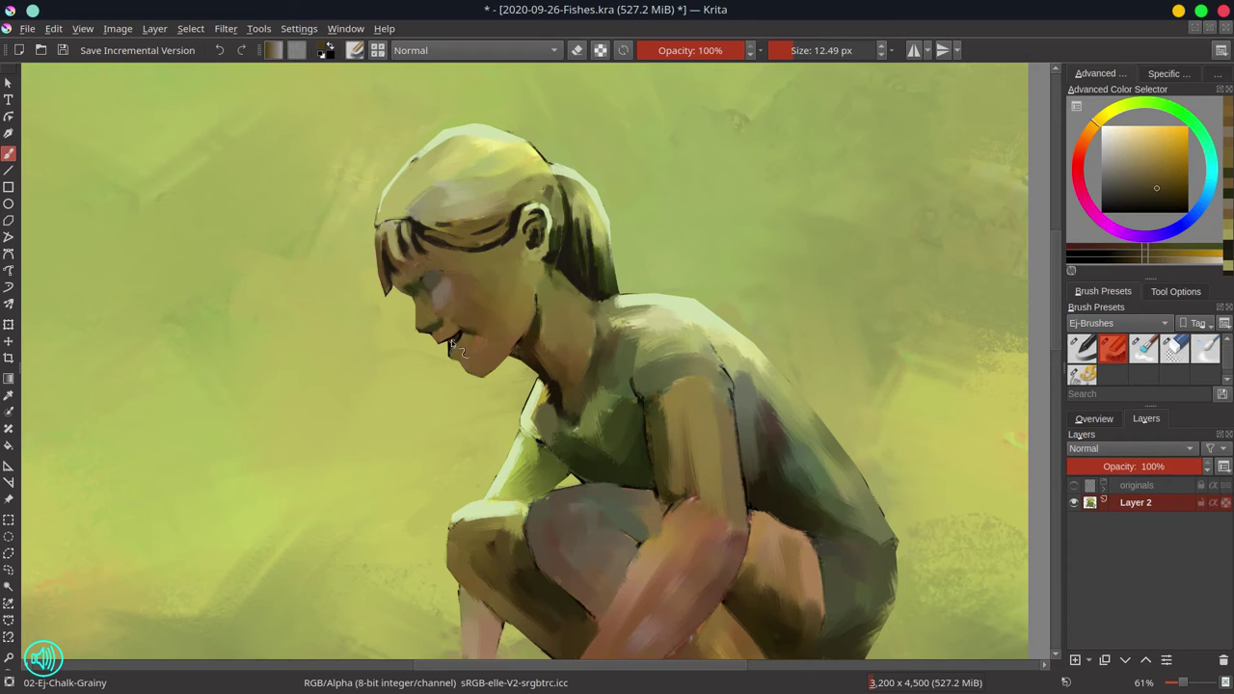
{"action": "key", "text": "bracketleft"}
{"action": "key", "text": "bracketleft"}
{"action": "left_click", "coordinate": [456, 339], "text": "ctrl"}
{"action": "key", "text": "bracketleft"}
{"action": "left_click_drag", "start_coordinate": [450, 353], "coordinate": [462, 338]}
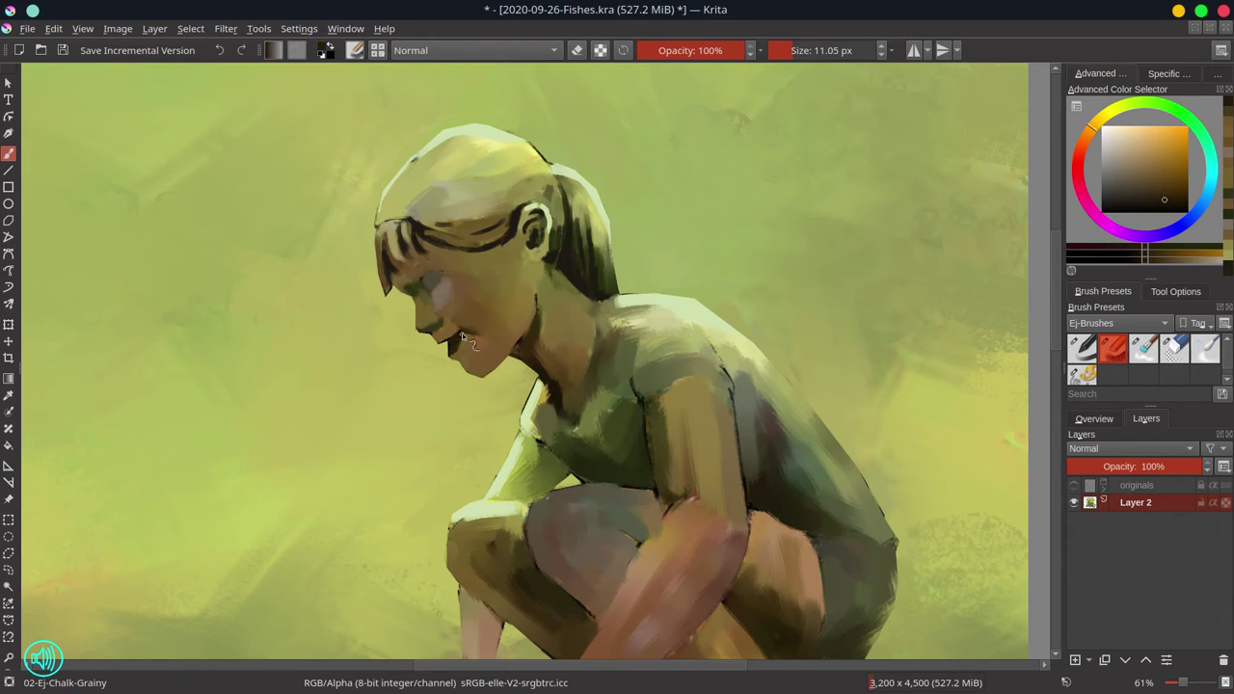
{"action": "left_click", "coordinate": [475, 332], "text": "ctrl"}
{"action": "left_click", "coordinate": [486, 326], "text": "ctrl"}
{"action": "left_click", "coordinate": [486, 325], "text": "ctrl"}
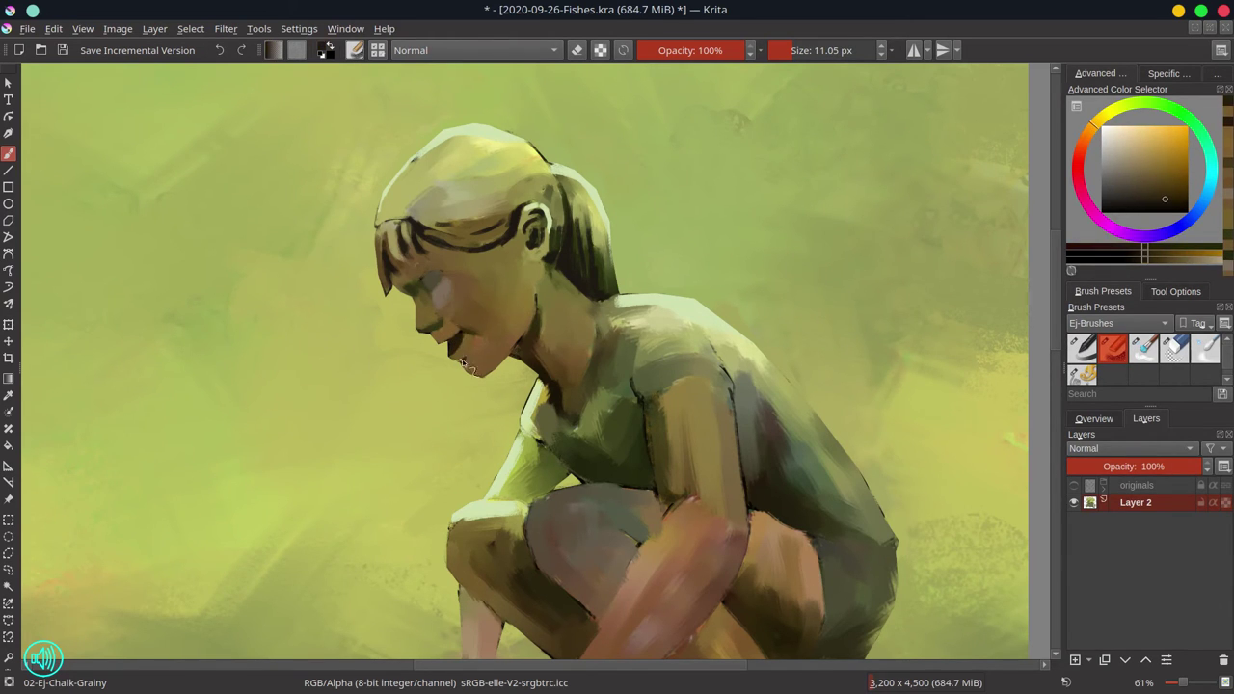
- Paint over the grey eye patch with brown sampled from the eye socket
{"action": "left_click", "coordinate": [1093, 419]}
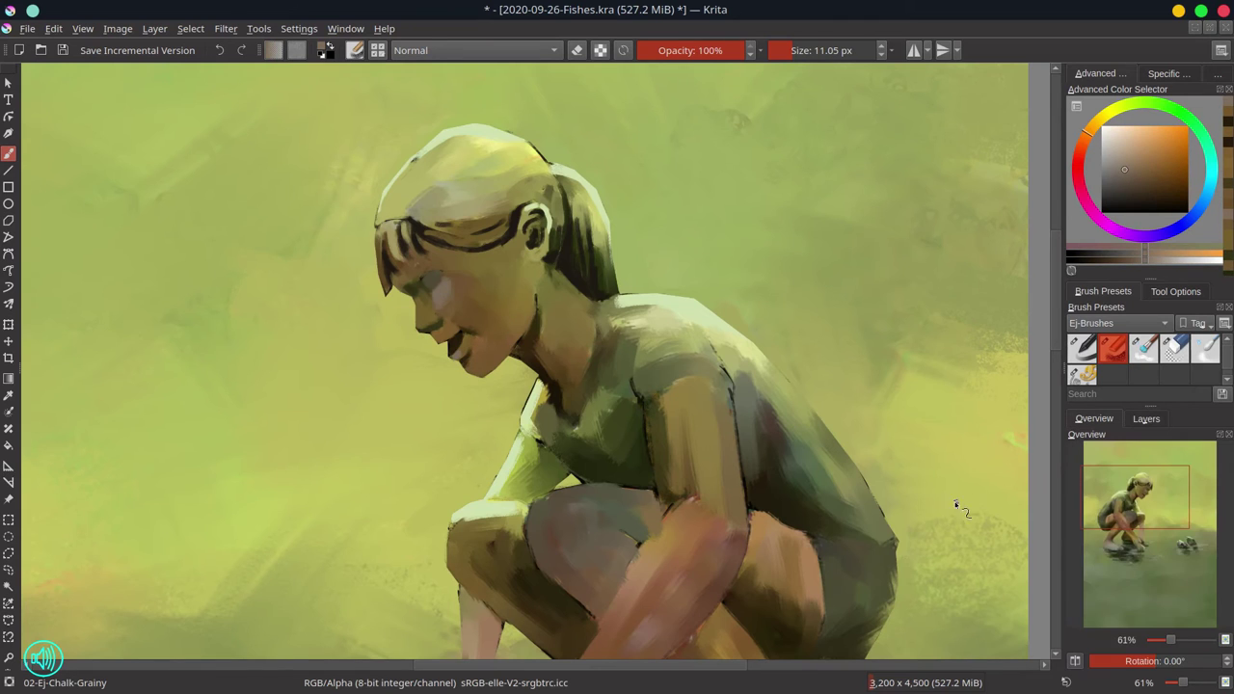
{"action": "left_click", "coordinate": [422, 278], "text": "ctrl"}
{"action": "left_click", "coordinate": [434, 274], "text": "ctrl"}
{"action": "left_click_drag", "start_coordinate": [420, 276], "coordinate": [434, 274]}
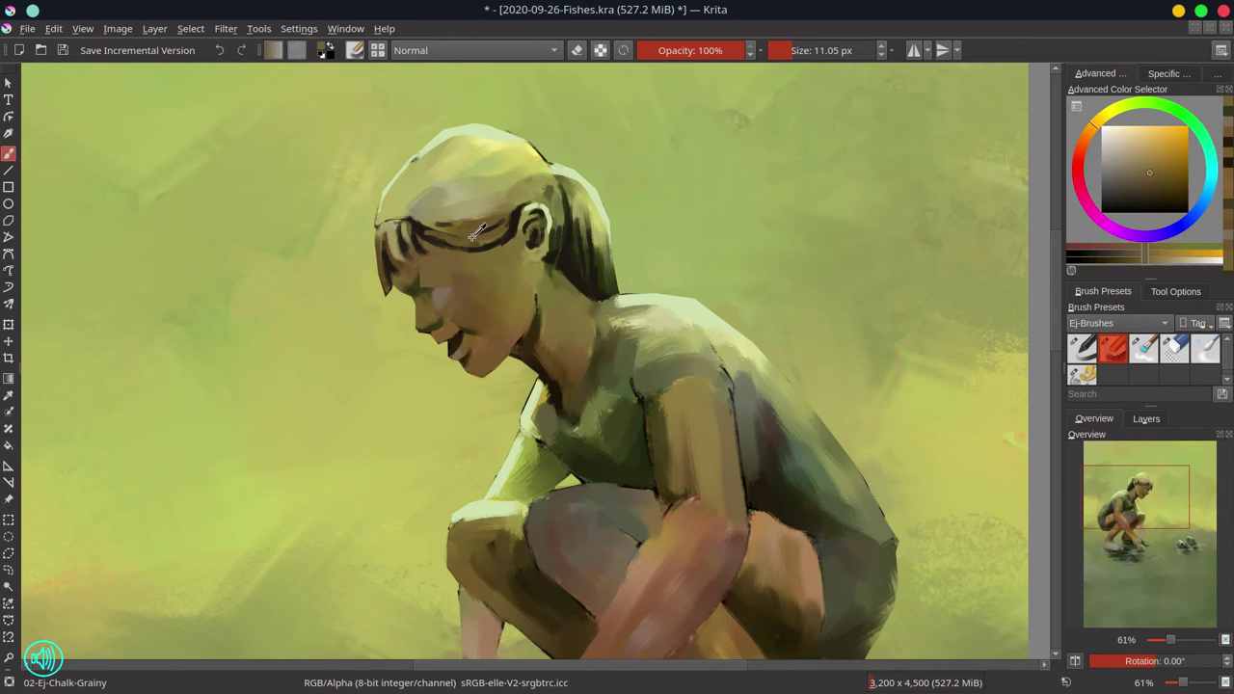
{"action": "left_click", "coordinate": [434, 272], "text": "ctrl"}
- Rotate the canvas about 44° and paint the dark eyebrow and eye with a brush of about 8 px
{"action": "left_click_drag", "start_coordinate": [567, 339], "coordinate": [559, 365]}
{"action": "left_click", "coordinate": [517, 238], "text": "ctrl"}
{"action": "left_click", "coordinate": [517, 237], "text": "ctrl"}
{"action": "left_click", "coordinate": [510, 228], "text": "ctrl"}
{"action": "mouse_move", "coordinate": [510, 230]}
{"action": "left_mouse_down"}
{"action": "mouse_move", "coordinate": [528, 234]}
{"action": "mouse_move", "coordinate": [502, 216]}
{"action": "mouse_move", "coordinate": [528, 245]}
{"action": "mouse_move", "coordinate": [507, 229]}
{"action": "left_mouse_up"}
{"action": "left_click", "coordinate": [537, 190], "text": "ctrl"}
{"action": "left_click", "coordinate": [523, 218], "text": "ctrl"}
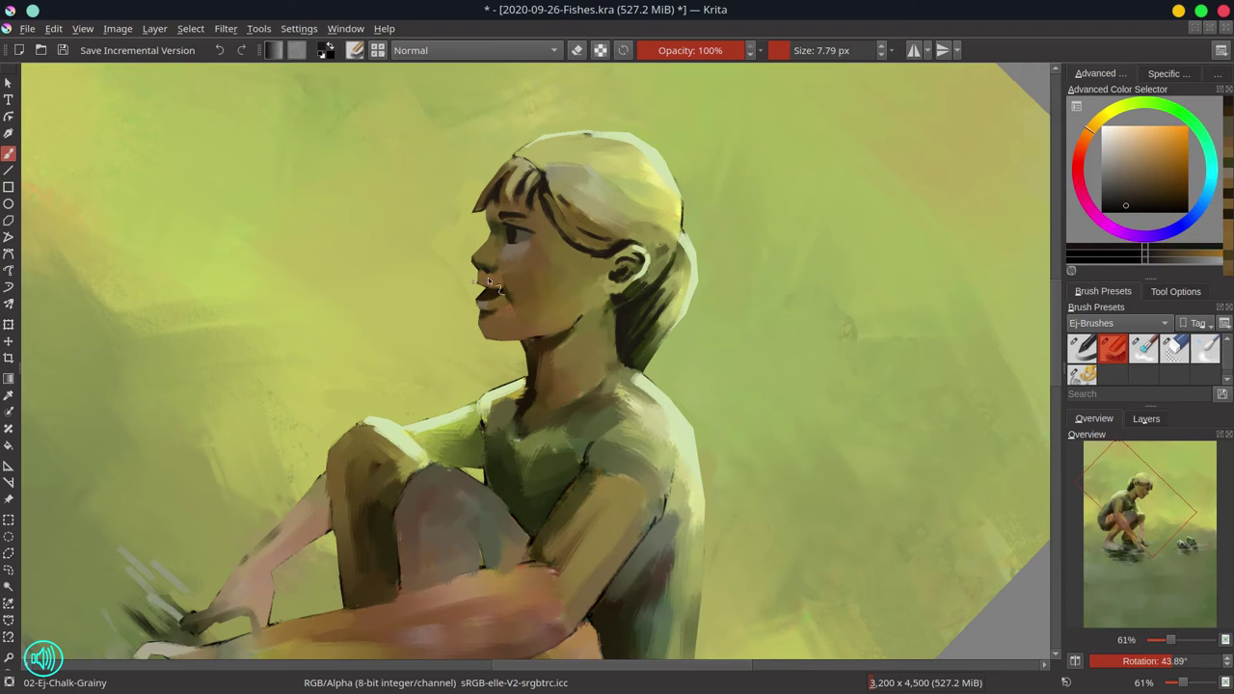
- Add a light grey highlight in the eye and detail the lower eyelid with sampled skin tones
{"action": "left_click", "coordinate": [427, 264], "text": "ctrl"}
{"action": "left_click", "coordinate": [1107, 160]}
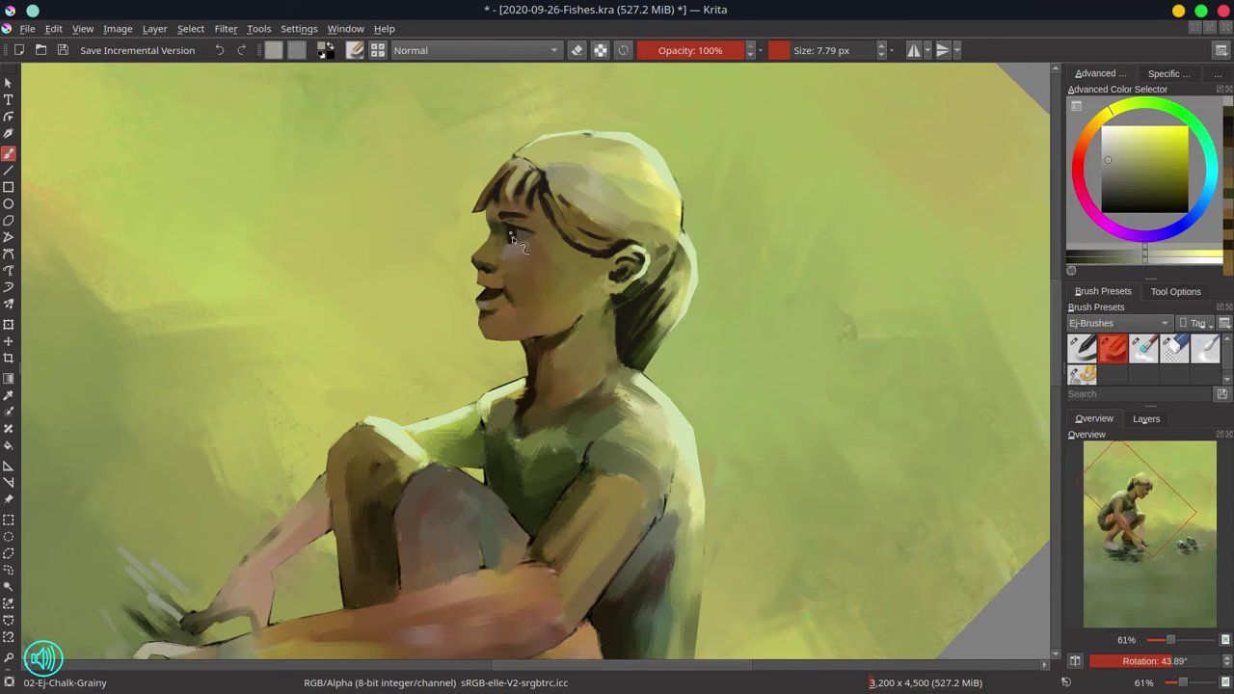
{"action": "left_click", "coordinate": [538, 254], "text": "ctrl"}
{"action": "mouse_move", "coordinate": [525, 245]}
{"action": "left_mouse_down"}
{"action": "mouse_move", "coordinate": [513, 248]}
{"action": "mouse_move", "coordinate": [524, 248]}
{"action": "left_mouse_up"}
{"action": "left_click", "coordinate": [515, 253], "text": "ctrl"}
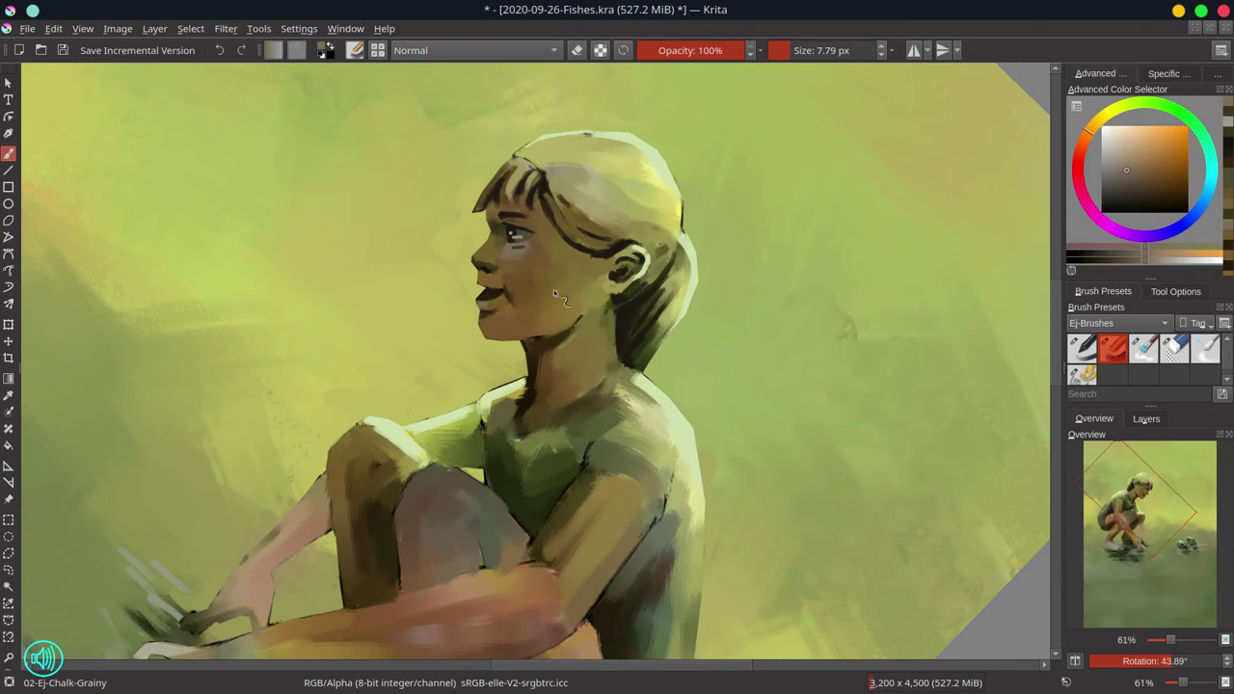
- Refine the chin, jaw and neck with sampled tones at about 21 px, reset the canvas rotation and save
{"action": "left_click", "coordinate": [538, 347], "text": "ctrl"}
{"action": "left_click_drag", "start_coordinate": [501, 333], "coordinate": [510, 333]}
{"action": "left_click", "coordinate": [540, 326], "text": "ctrl"}
{"action": "left_click", "coordinate": [578, 323], "text": "ctrl"}
{"action": "left_click", "coordinate": [595, 304], "text": "ctrl"}
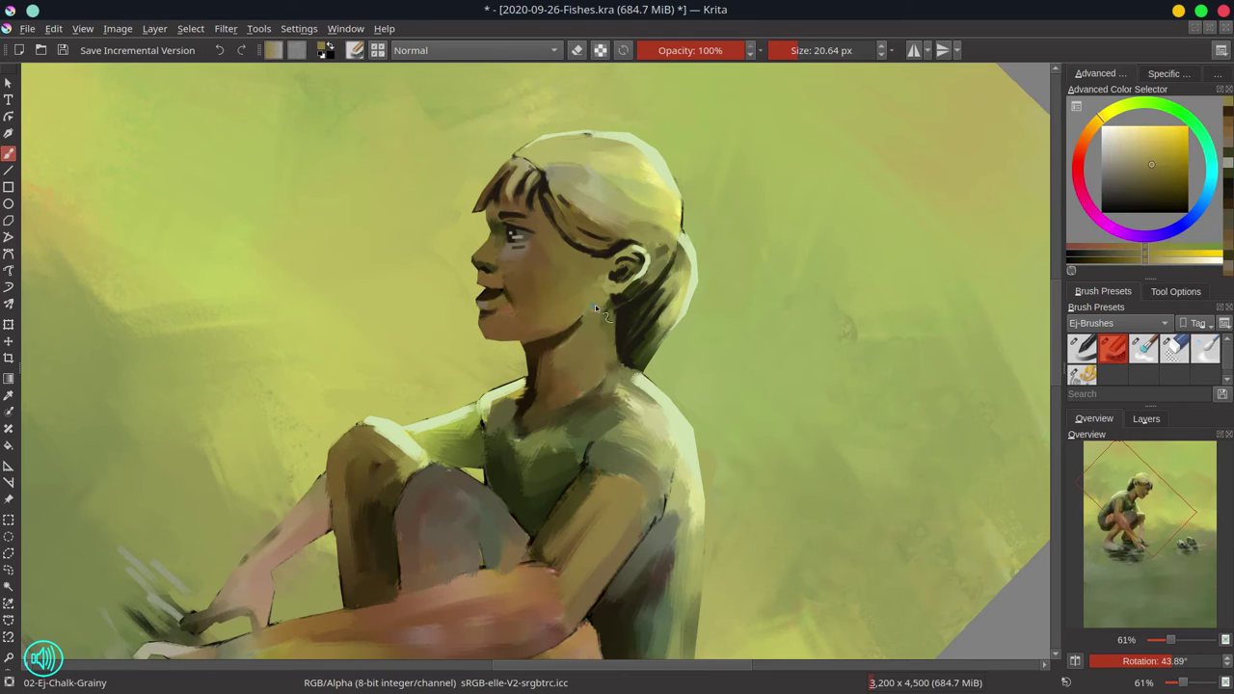
{"action": "left_click", "coordinate": [482, 444], "text": "ctrl"}
{"action": "key", "text": "5"}
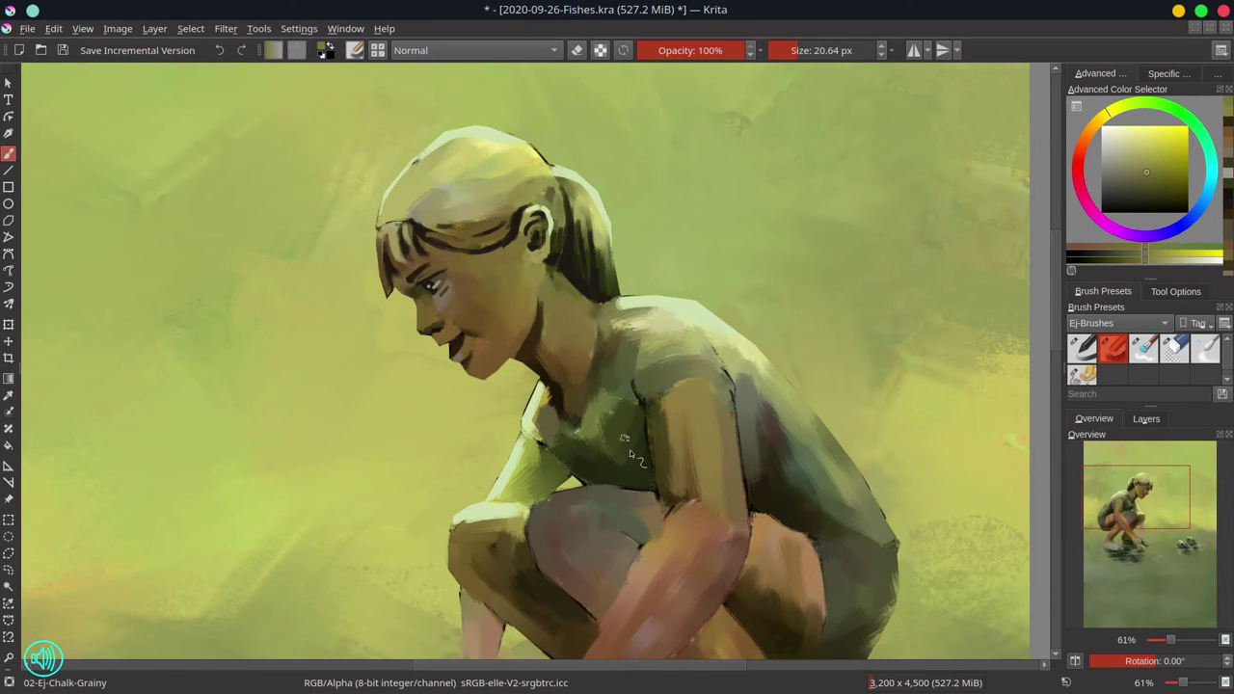
{"action": "key", "text": "ctrl+s"}
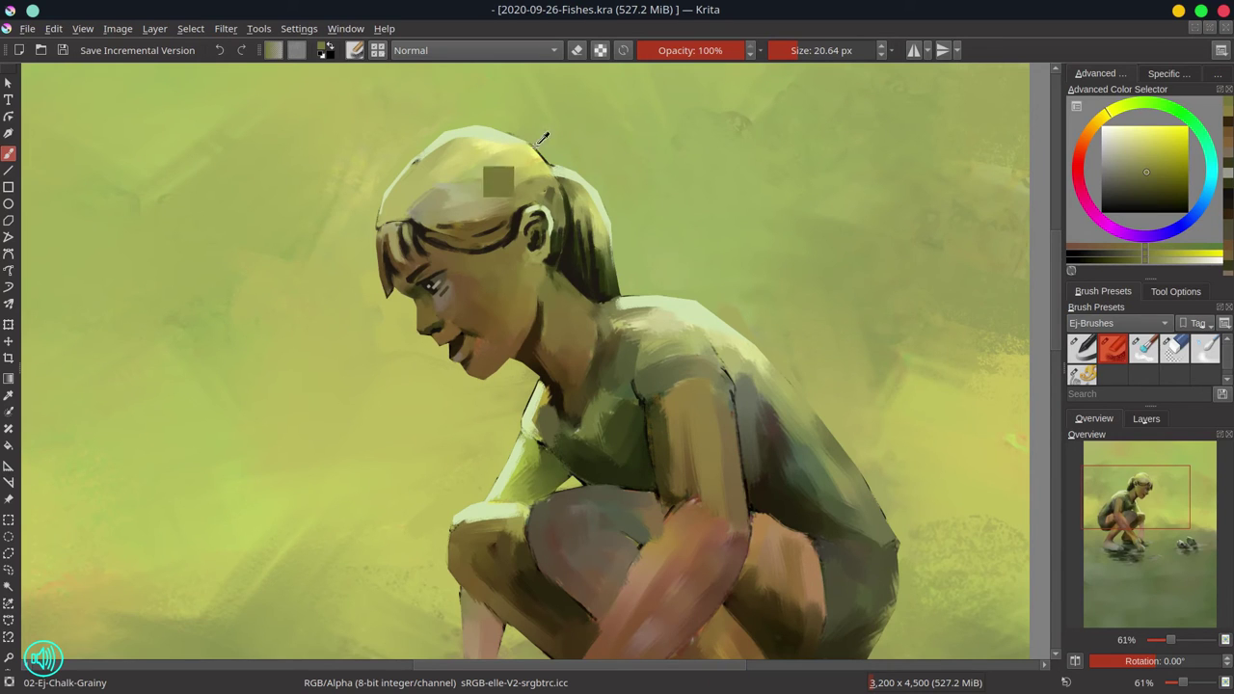
- Cover the dark outline around the top of the head with sampled light hair tones at about 16 px
{"action": "left_click", "coordinate": [532, 151], "text": "ctrl"}
{"action": "left_click_drag", "start_coordinate": [533, 151], "coordinate": [550, 172]}
{"action": "left_click_drag", "start_coordinate": [405, 176], "coordinate": [437, 154]}
{"action": "left_click_drag", "start_coordinate": [392, 197], "coordinate": [456, 144]}
{"action": "left_click", "coordinate": [468, 129], "text": "ctrl"}
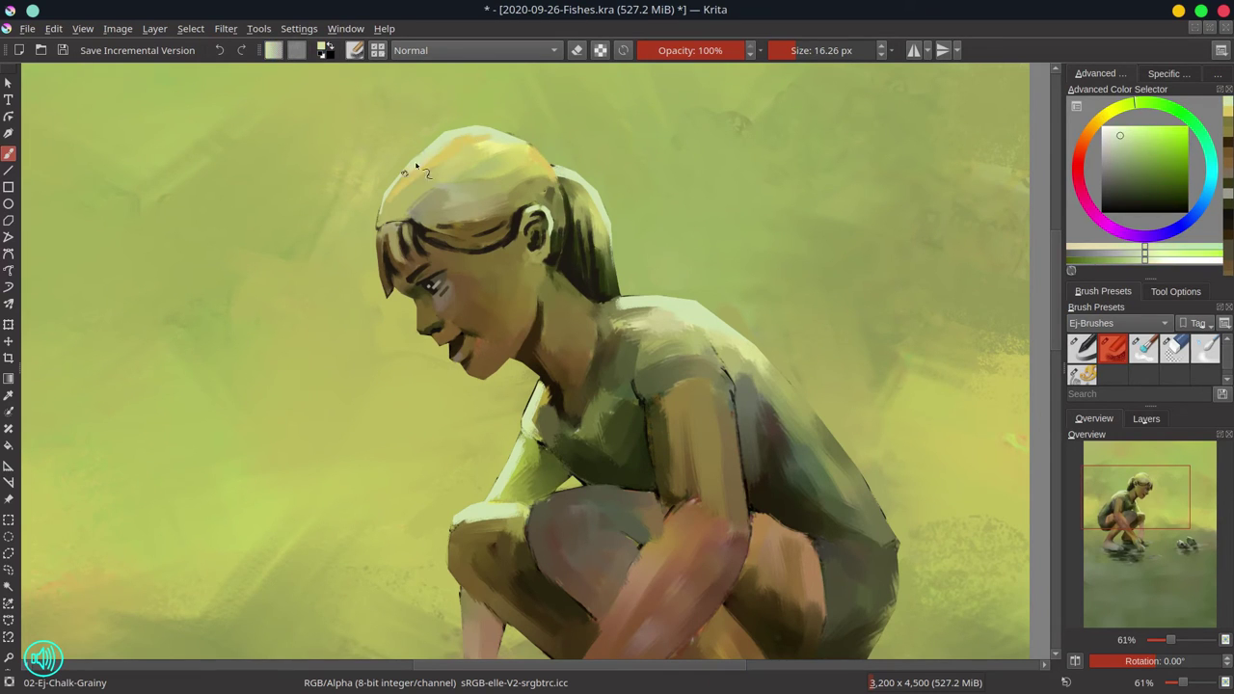
- Paint warm light strands along the ponytail, sample an olive tone from the neck, and save the document
{"action": "left_click", "coordinate": [560, 178], "text": "ctrl"}
{"action": "left_click", "coordinate": [472, 190], "text": "ctrl"}
{"action": "left_click_drag", "start_coordinate": [561, 179], "coordinate": [597, 225]}
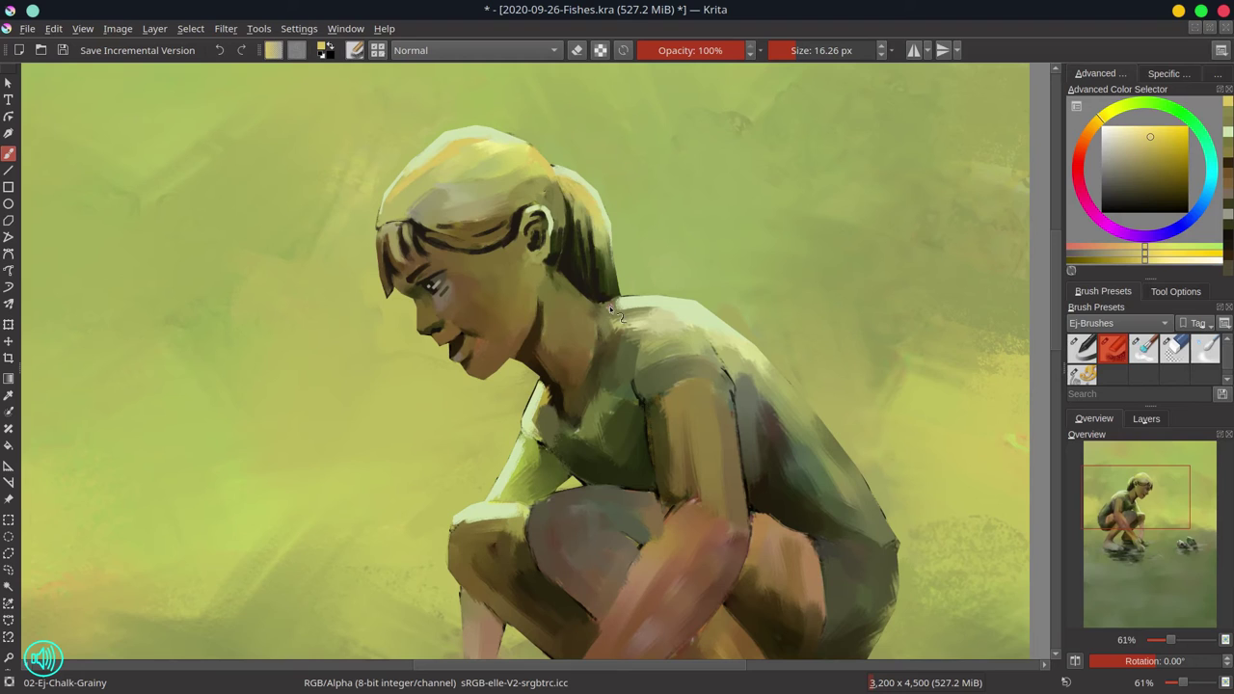
{"action": "left_click", "coordinate": [553, 296], "text": "ctrl"}
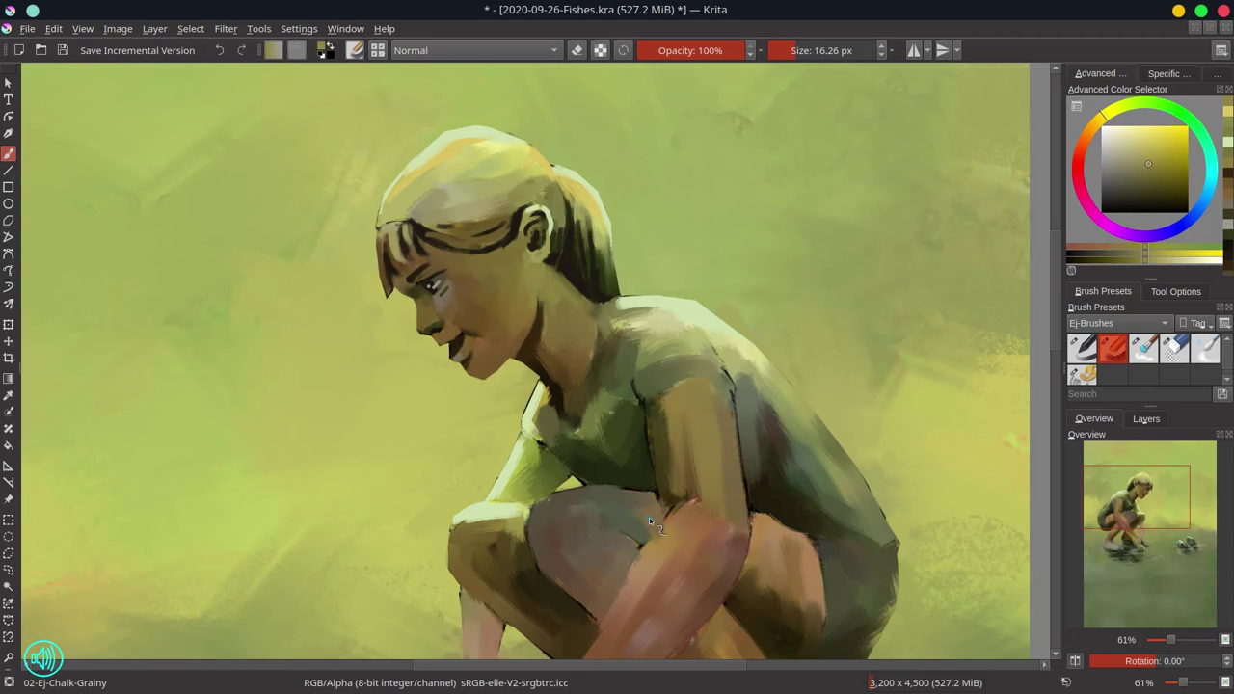
{"action": "key", "text": "ctrl+s"}
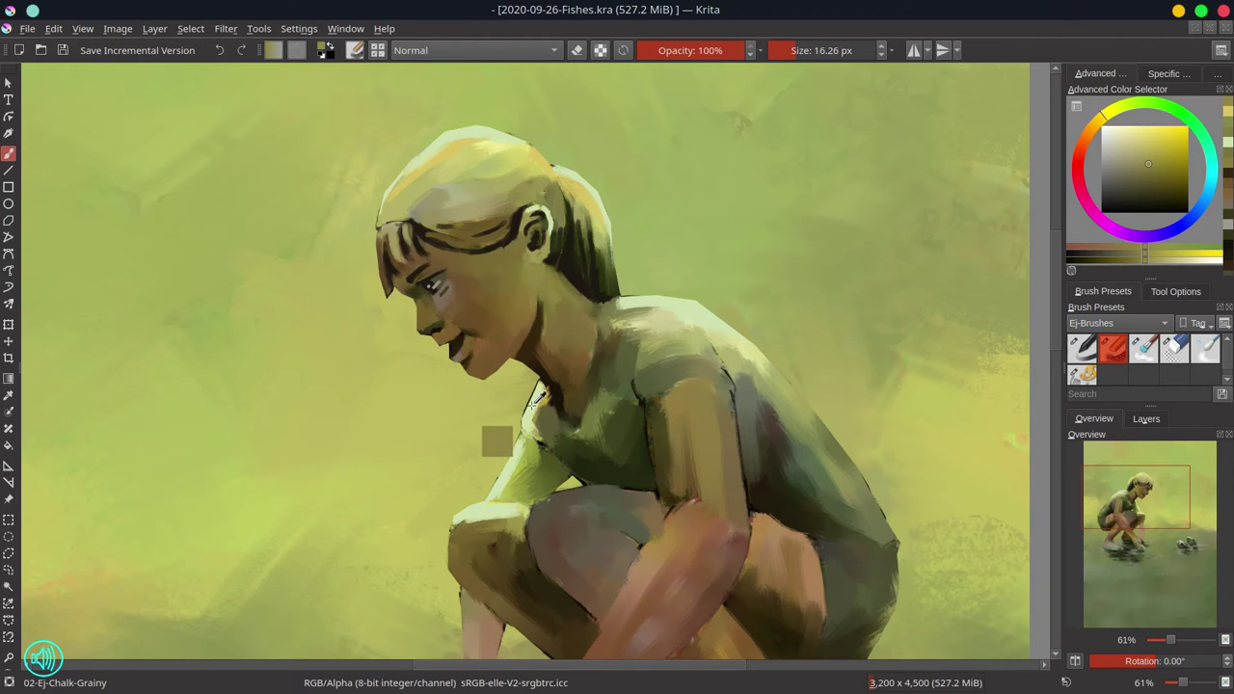
- Paint over the dark outline along the far arm and knee with sampled light greens, inverting the selection for the background side
{"action": "left_click", "coordinate": [532, 405], "text": "ctrl"}
{"action": "mouse_move", "coordinate": [532, 417]}
{"action": "left_mouse_down"}
{"action": "mouse_move", "coordinate": [522, 414]}
{"action": "mouse_move", "coordinate": [487, 499]}
{"action": "mouse_move", "coordinate": [466, 503]}
{"action": "left_mouse_up"}
{"action": "left_click", "coordinate": [191, 29]}
{"action": "left_click", "coordinate": [235, 105]}
{"action": "left_click", "coordinate": [517, 403], "text": "ctrl"}
{"action": "left_click", "coordinate": [513, 432], "text": "ctrl"}
{"action": "left_click", "coordinate": [481, 484], "text": "ctrl"}
{"action": "left_click", "coordinate": [446, 571], "text": "ctrl"}
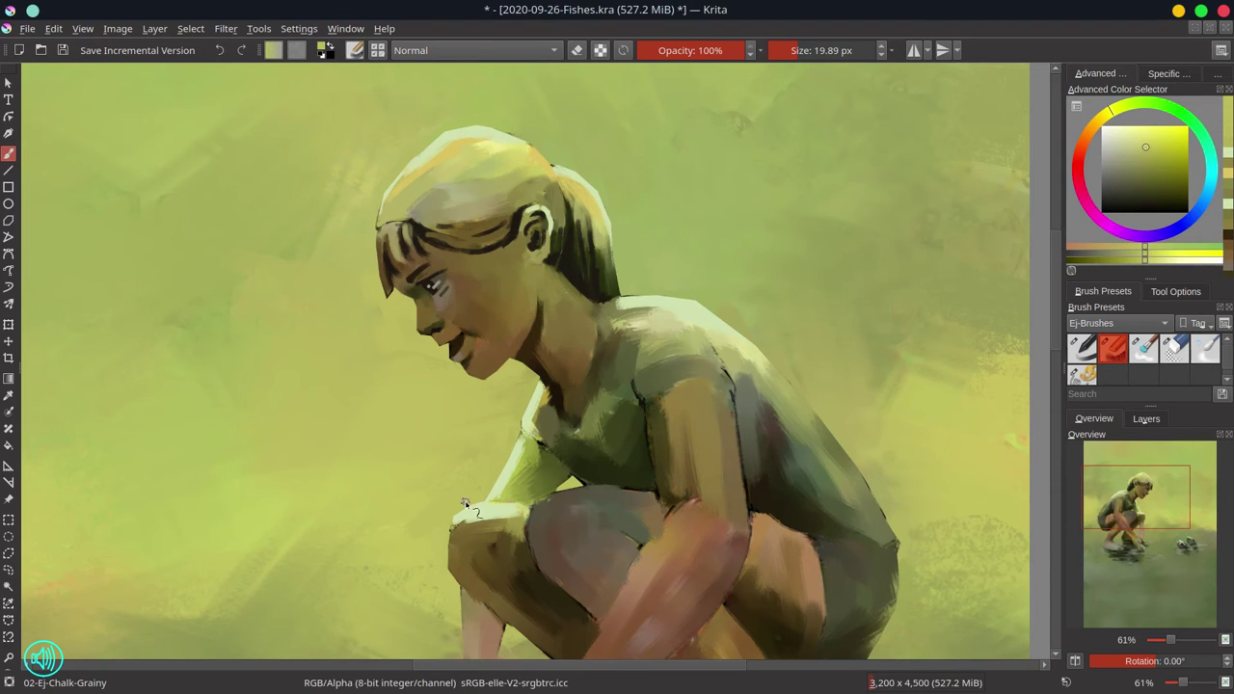
{"action": "left_click", "coordinate": [620, 319], "text": "ctrl"}
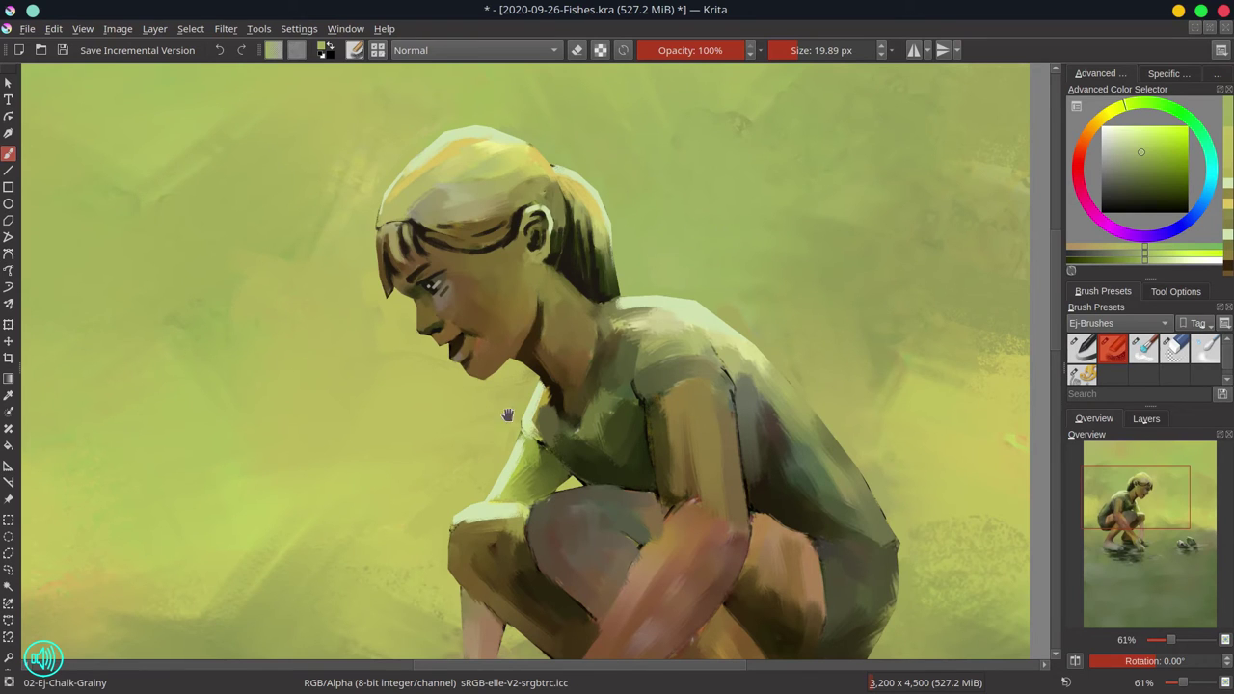
- Darken the girl's shorts with sampled dark tones inside the inverted selection, enlarging the brush to about 44 px
{"action": "left_click_drag", "start_coordinate": [508, 414], "coordinate": [479, 536]}
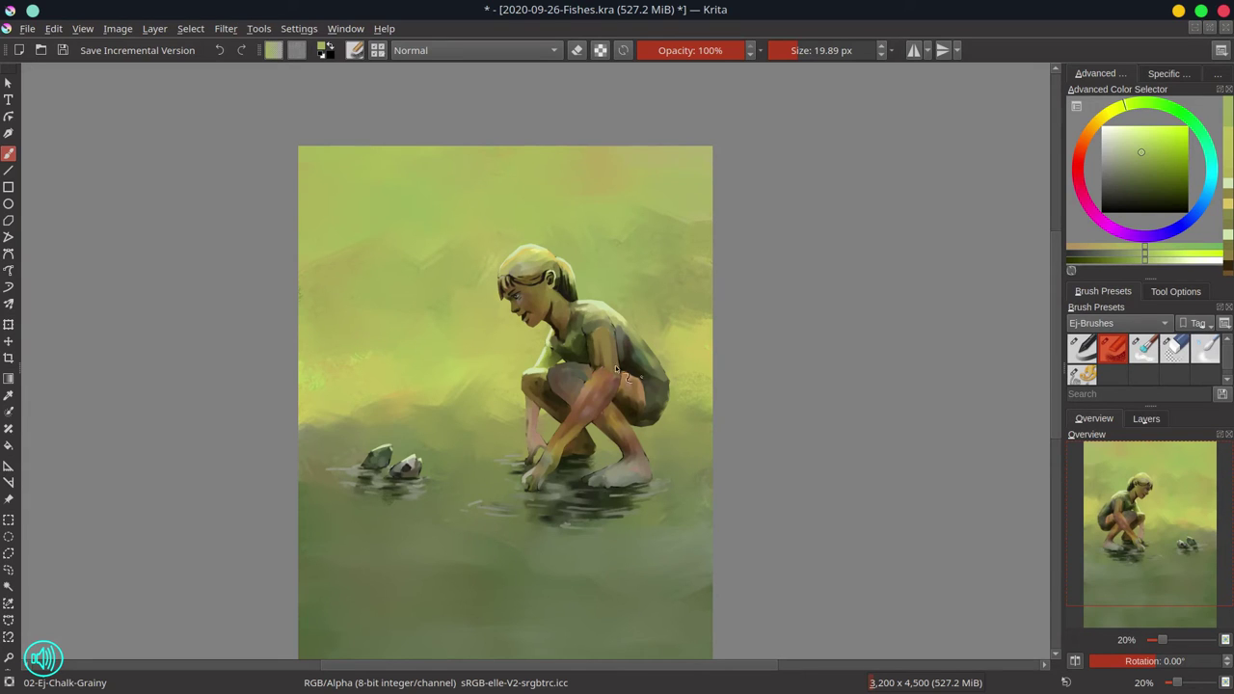
{"action": "left_click", "coordinate": [640, 435], "text": "ctrl"}
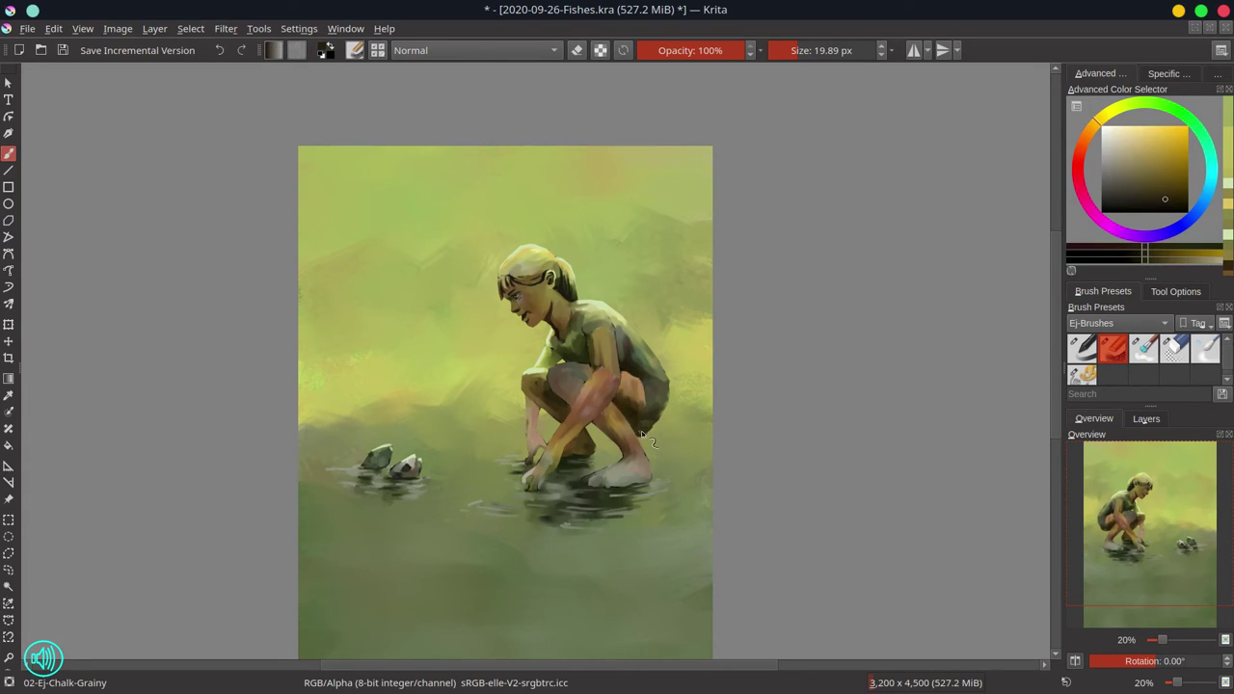
{"action": "left_click", "coordinate": [191, 29]}
{"action": "left_click", "coordinate": [236, 104]}
{"action": "left_click", "coordinate": [637, 368], "text": "ctrl"}
{"action": "left_click_drag", "start_coordinate": [638, 367], "coordinate": [653, 368], "text": "shift"}
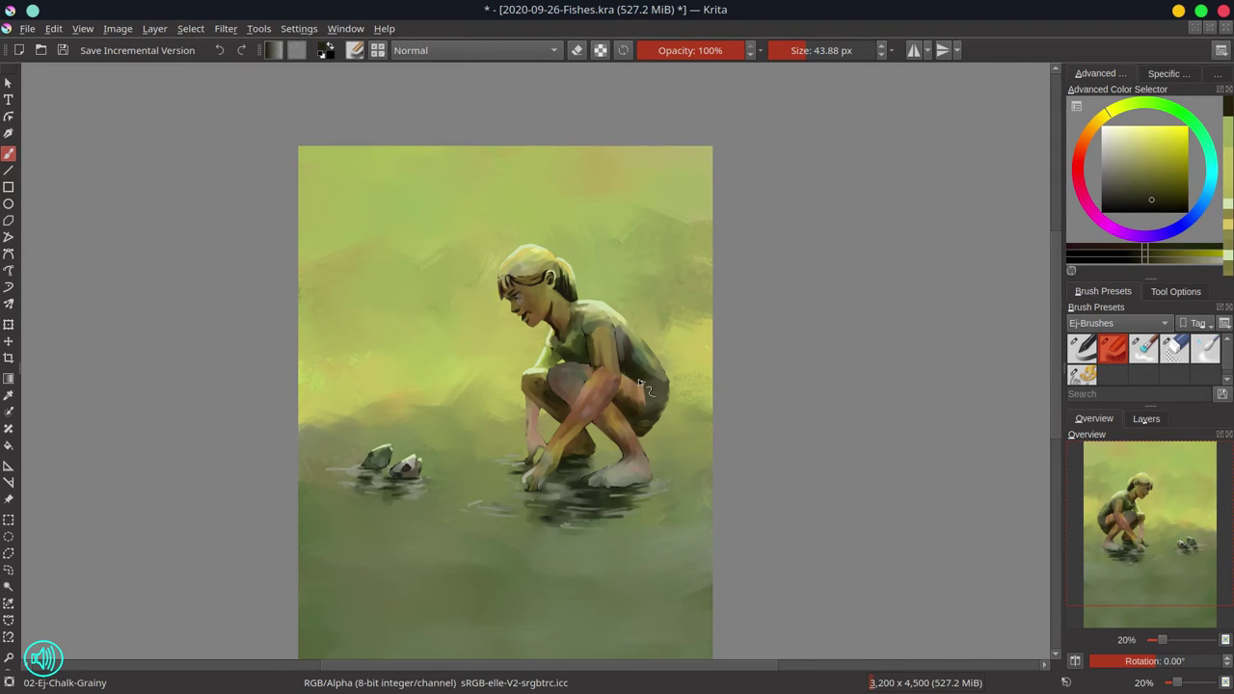
- Display the selection around the girl and fishes and deselect it
{"action": "left_click", "coordinate": [191, 29]}
{"action": "left_click", "coordinate": [236, 222]}
{"action": "left_click", "coordinate": [191, 29]}
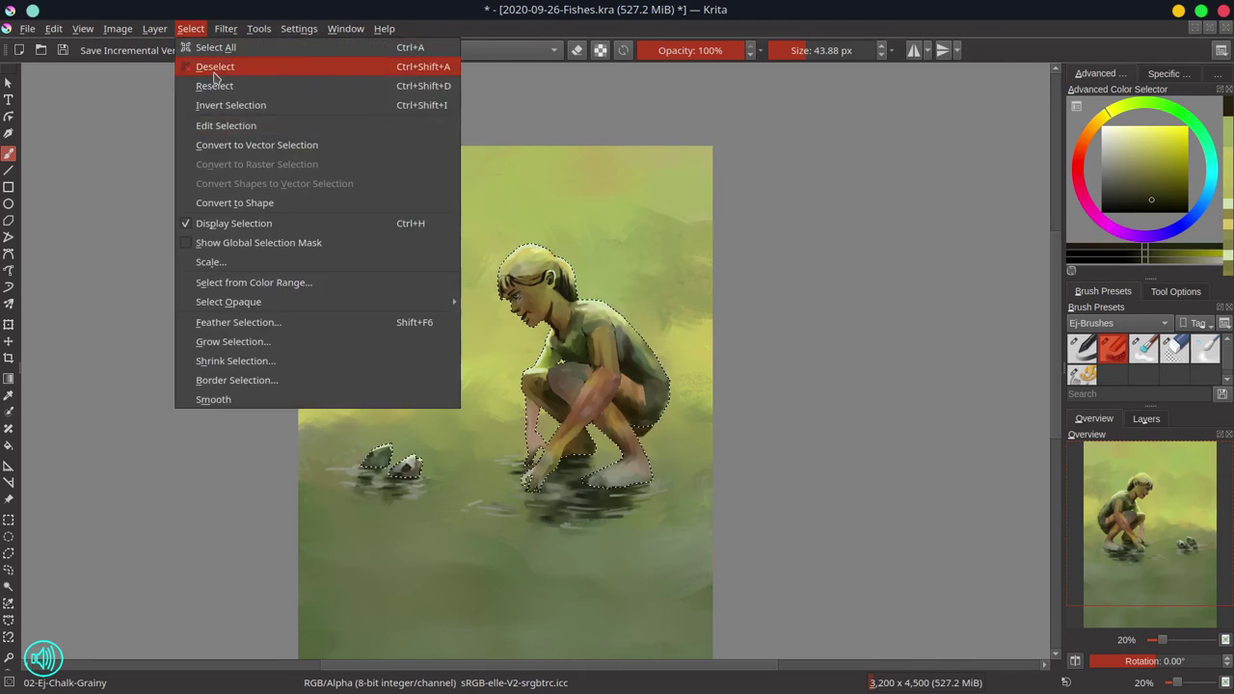
{"action": "left_click", "coordinate": [219, 66]}
- Smooth the back edge of the shorts with sampled dark and background greens at about 40 px
{"action": "left_click", "coordinate": [647, 426], "text": "ctrl"}
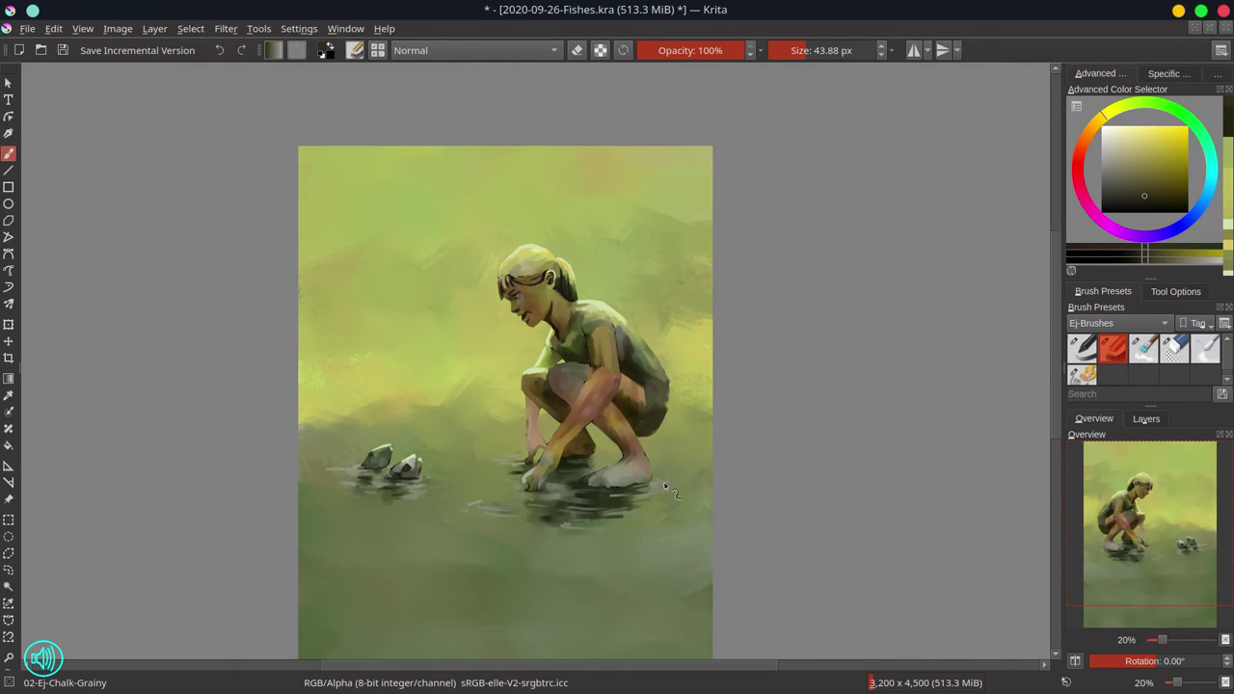
{"action": "left_click", "coordinate": [666, 389], "text": "ctrl"}
{"action": "left_click_drag", "start_coordinate": [668, 387], "coordinate": [667, 420]}
{"action": "left_click", "coordinate": [678, 404], "text": "ctrl"}
{"action": "left_click_drag", "start_coordinate": [673, 410], "coordinate": [672, 417], "text": "shift"}
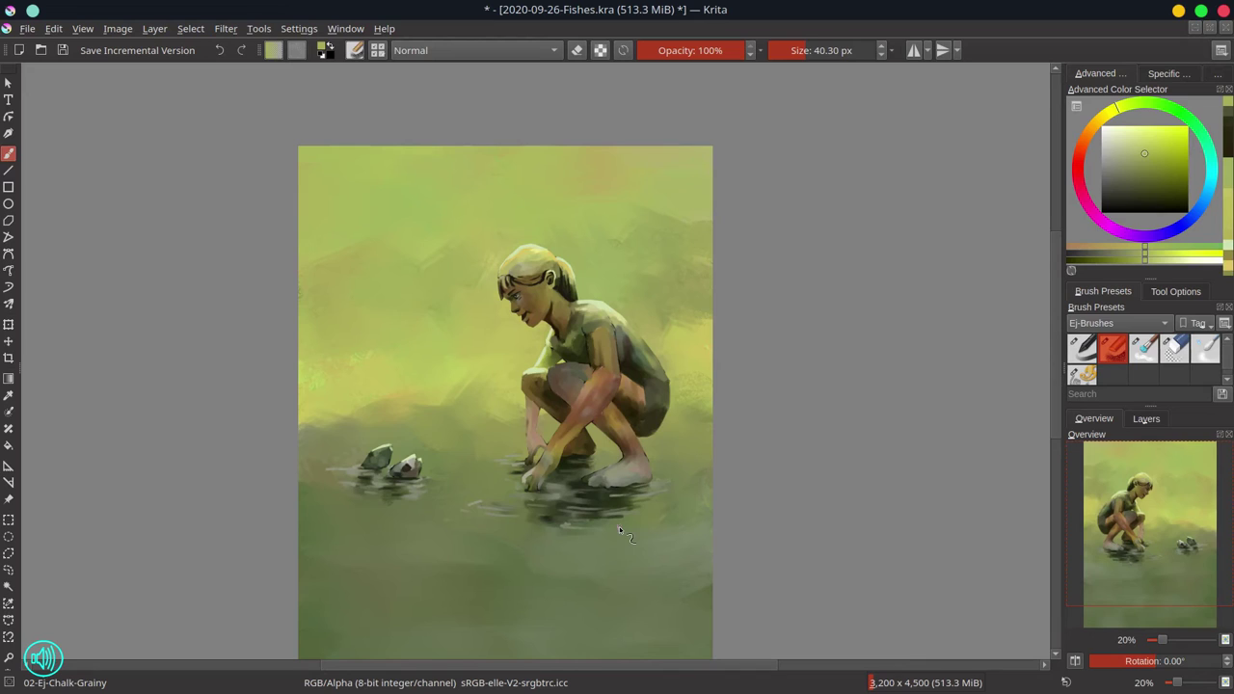
- Save the painting, then refine the girl's neck and collar edge with sampled skin and shadow tones
{"action": "key", "text": "ctrl+s"}
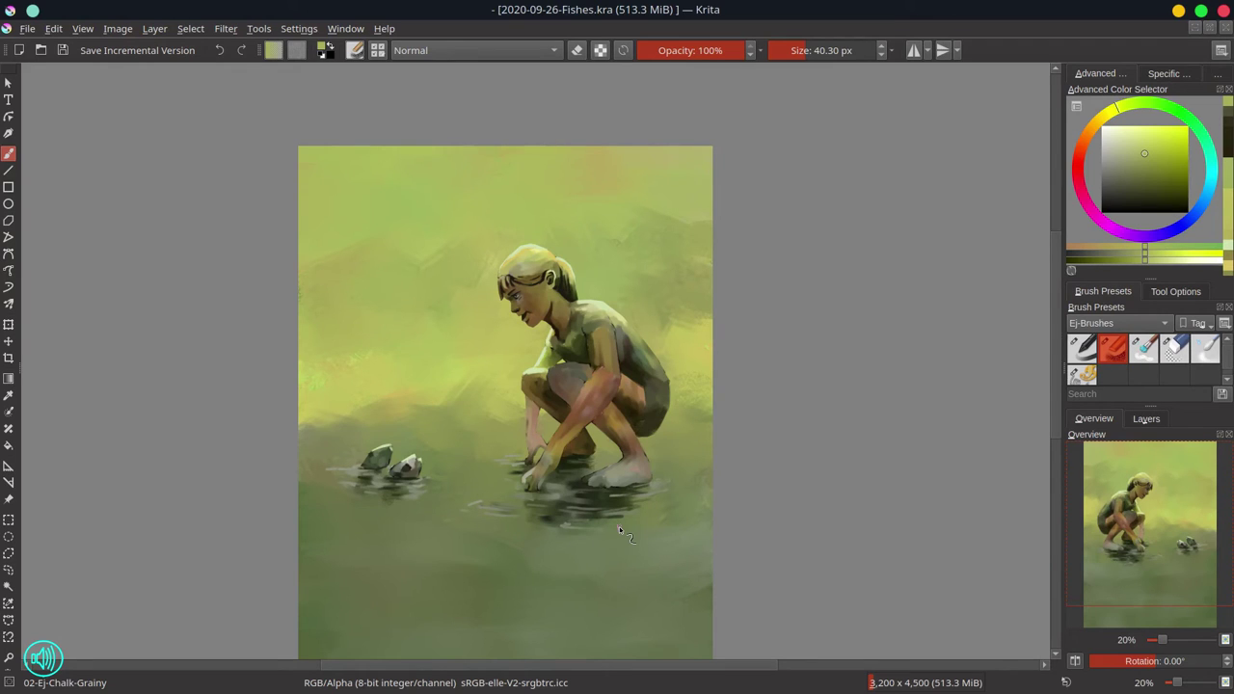
{"action": "mouse_move", "coordinate": [584, 419]}
{"action": "left_mouse_down"}
{"action": "mouse_move", "coordinate": [677, 283]}
{"action": "mouse_move", "coordinate": [670, 482]}
{"action": "left_mouse_up"}
{"action": "left_click_drag", "start_coordinate": [547, 311], "coordinate": [542, 325]}
{"action": "key", "text": "ctrl+z"}
{"action": "left_click", "coordinate": [535, 269], "text": "ctrl"}
{"action": "mouse_move", "coordinate": [548, 266]}
{"action": "left_mouse_down"}
{"action": "mouse_move", "coordinate": [532, 266]}
{"action": "mouse_move", "coordinate": [538, 284]}
{"action": "left_mouse_up"}
{"action": "mouse_move", "coordinate": [540, 337]}
{"action": "left_mouse_down"}
{"action": "mouse_move", "coordinate": [538, 285]}
{"action": "mouse_move", "coordinate": [506, 326]}
{"action": "left_mouse_up"}
{"action": "left_click", "coordinate": [501, 314], "text": "ctrl"}
{"action": "left_click", "coordinate": [493, 310], "text": "ctrl"}
{"action": "mouse_move", "coordinate": [557, 267]}
{"action": "left_mouse_down"}
{"action": "mouse_move", "coordinate": [542, 354]}
{"action": "mouse_move", "coordinate": [526, 353]}
{"action": "left_mouse_up"}
{"action": "left_click", "coordinate": [542, 336], "text": "ctrl"}
- Paint over the outlines from the shirt front down to the knees with sampled tones, using a brush of about 20 px
{"action": "left_click", "coordinate": [521, 310], "text": "ctrl"}
{"action": "left_click_drag", "start_coordinate": [521, 314], "coordinate": [486, 461]}
{"action": "left_click", "coordinate": [509, 362], "text": "ctrl"}
{"action": "left_click", "coordinate": [626, 301], "text": "ctrl"}
{"action": "left_click", "coordinate": [536, 142], "text": "ctrl"}
{"action": "left_click", "coordinate": [509, 411], "text": "ctrl"}
{"action": "left_click", "coordinate": [464, 464], "text": "ctrl"}
{"action": "left_click_drag", "start_coordinate": [497, 468], "coordinate": [493, 468]}
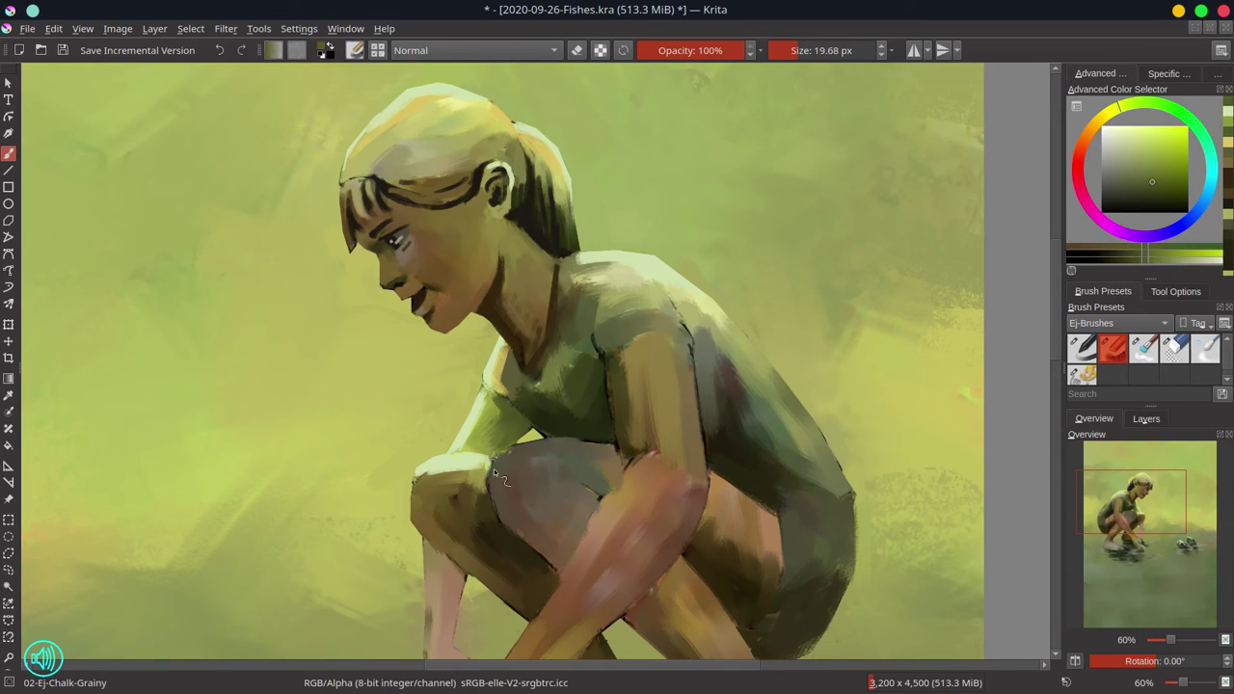
- Paint the top of the near knee with sampled orange-brown skin tones, varying the brush between about 26 and 17 px
{"action": "left_click", "coordinate": [512, 546], "text": "ctrl"}
{"action": "left_click", "coordinate": [557, 422], "text": "ctrl"}
{"action": "mouse_move", "coordinate": [546, 430]}
{"action": "left_mouse_down"}
{"action": "mouse_move", "coordinate": [561, 466]}
{"action": "mouse_move", "coordinate": [503, 467]}
{"action": "left_mouse_up"}
{"action": "left_click", "coordinate": [569, 586], "text": "ctrl"}
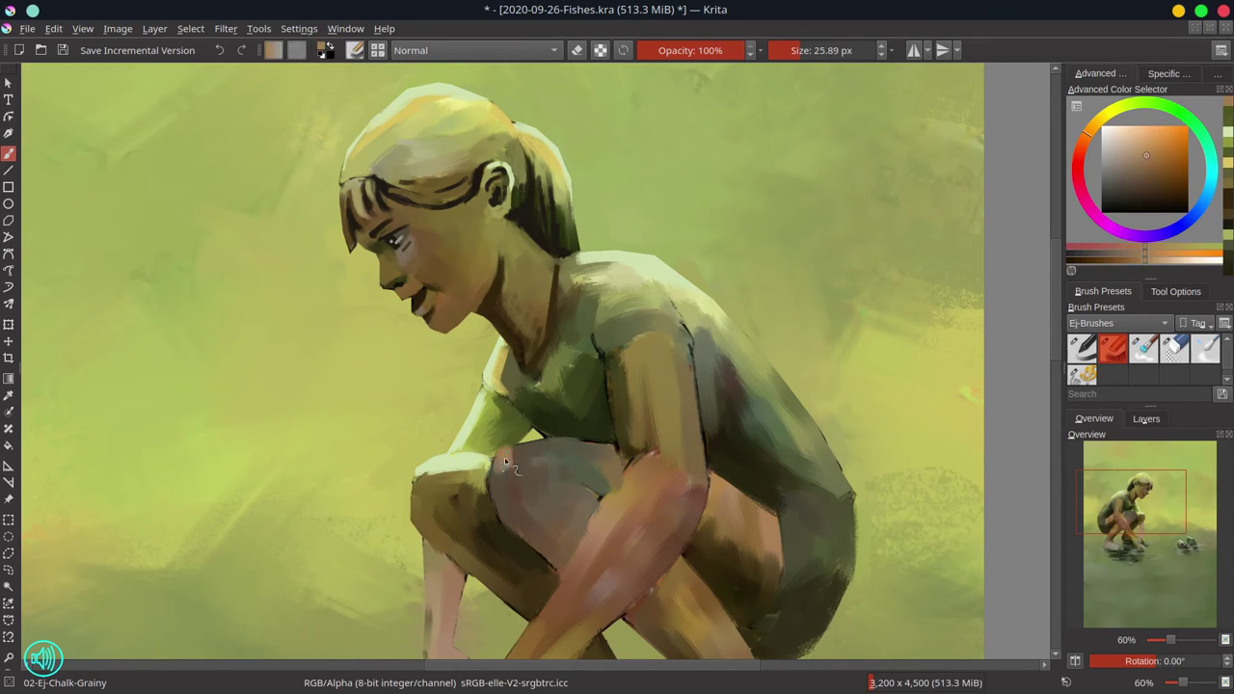
{"action": "mouse_move", "coordinate": [600, 461]}
{"action": "left_mouse_down"}
{"action": "mouse_move", "coordinate": [514, 465]}
{"action": "mouse_move", "coordinate": [515, 496]}
{"action": "mouse_move", "coordinate": [598, 492]}
{"action": "left_mouse_up"}
{"action": "left_click", "coordinate": [573, 464], "text": "ctrl"}
{"action": "left_click", "coordinate": [701, 554], "text": "ctrl"}
{"action": "left_click", "coordinate": [623, 488], "text": "ctrl"}
{"action": "key", "text": "]"}
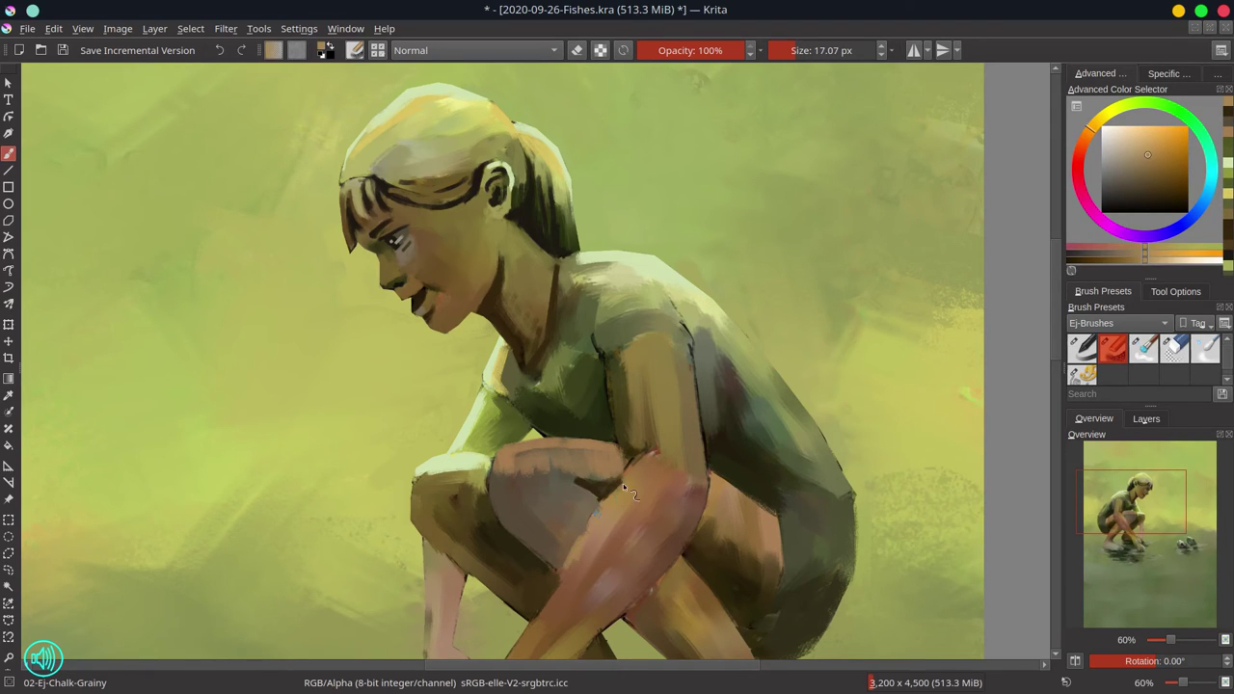
- Paint over the forearm outline and darken the inner upper arm, the shirt behind the arm and its lower edge with sampled browns
{"action": "left_click_drag", "start_coordinate": [567, 575], "coordinate": [554, 608]}
{"action": "left_click", "coordinate": [621, 382], "text": "ctrl"}
{"action": "left_click", "coordinate": [590, 426], "text": "ctrl"}
{"action": "left_click_drag", "start_coordinate": [611, 368], "coordinate": [617, 412]}
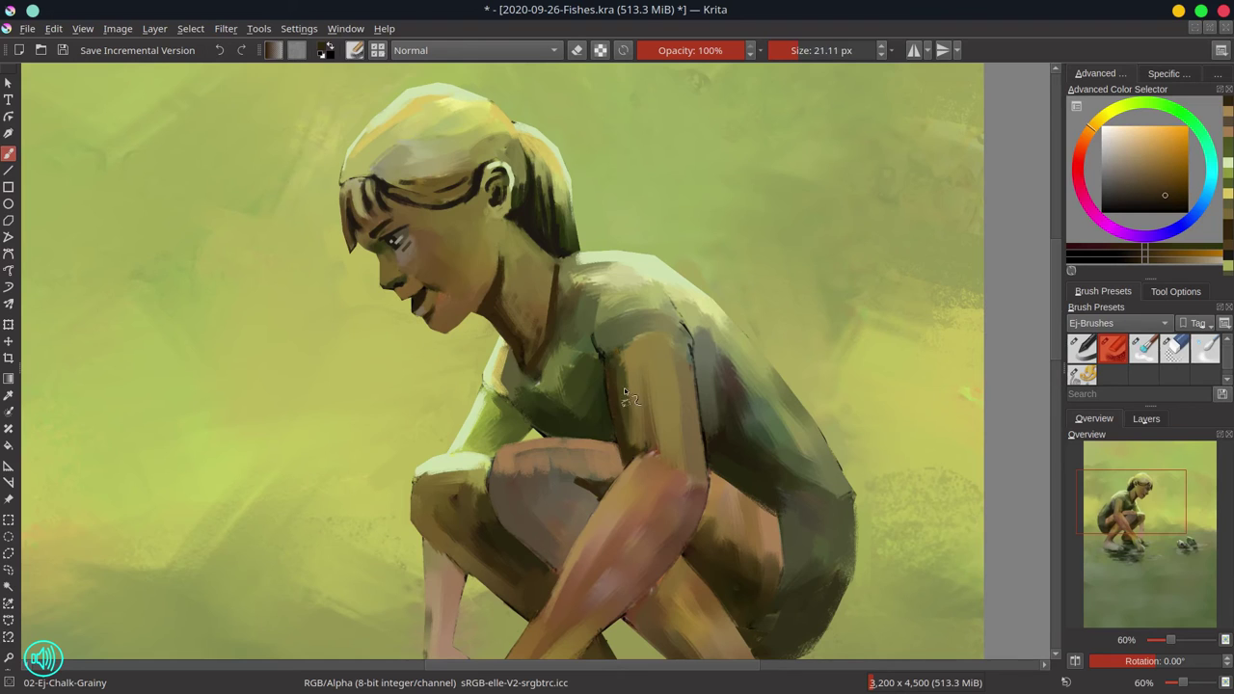
{"action": "left_click", "coordinate": [727, 446], "text": "ctrl"}
{"action": "key", "text": "]"}
{"action": "left_click_drag", "start_coordinate": [702, 371], "coordinate": [709, 433]}
{"action": "left_click_drag", "start_coordinate": [715, 474], "coordinate": [764, 507]}
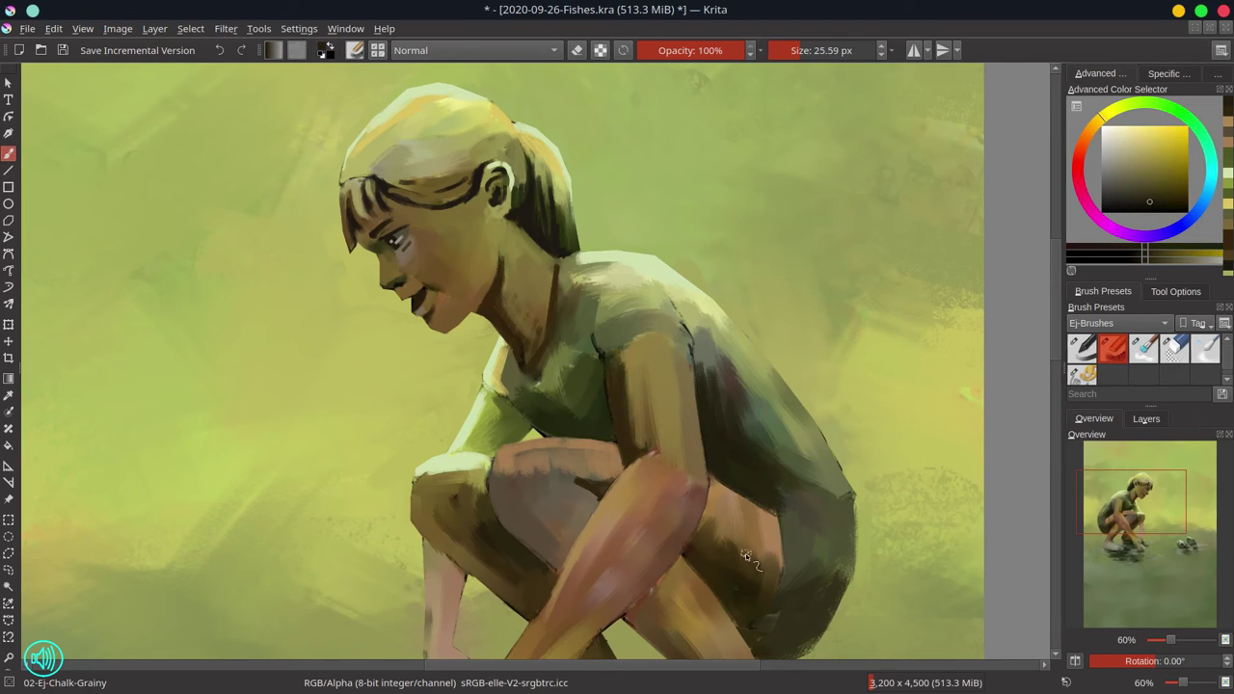
- Define the near sleeve's hem and armpit with a sampled dark tone, reducing the brush to about 16 px
{"action": "left_click", "coordinate": [740, 358], "text": "ctrl"}
{"action": "left_click", "coordinate": [605, 360], "text": "ctrl"}
{"action": "key", "text": "["}
{"action": "key", "text": "["}
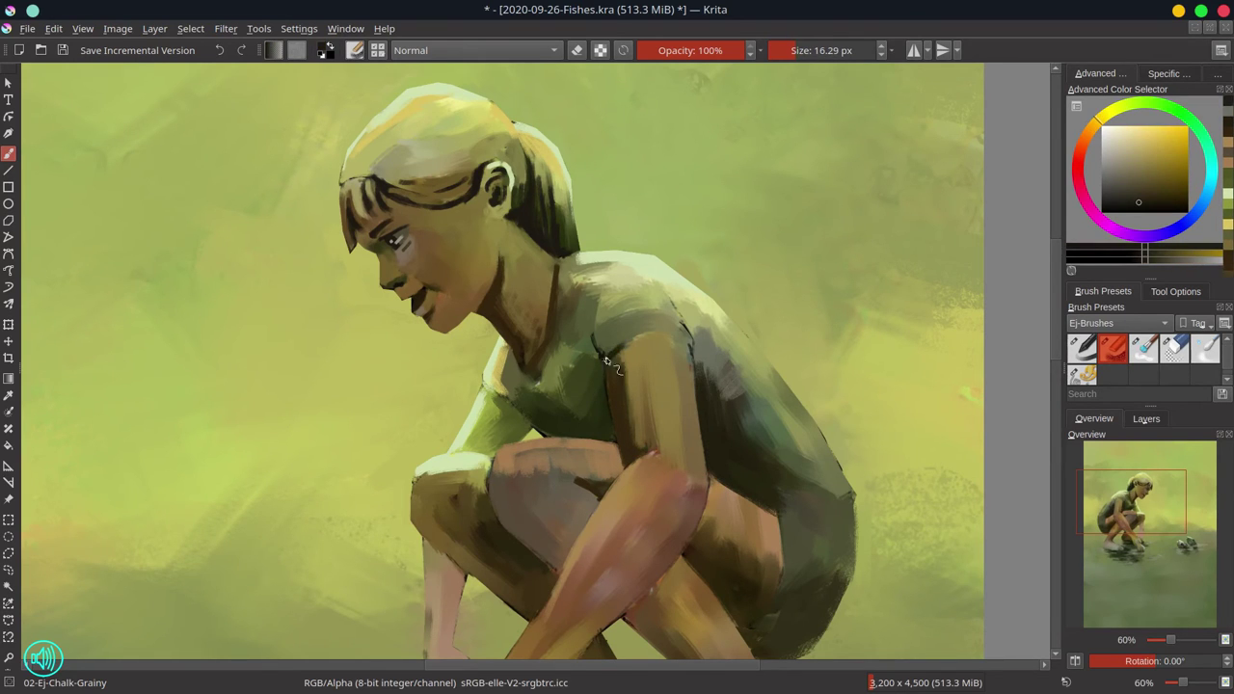
{"action": "left_click_drag", "start_coordinate": [594, 309], "coordinate": [605, 359]}
- Paint the far sleeve with sampled pale yellow and green tones at about 16 px
{"action": "left_click", "coordinate": [531, 400], "text": "ctrl"}
{"action": "left_click", "coordinate": [498, 374], "text": "ctrl"}
{"action": "left_click_drag", "start_coordinate": [486, 385], "coordinate": [506, 398]}
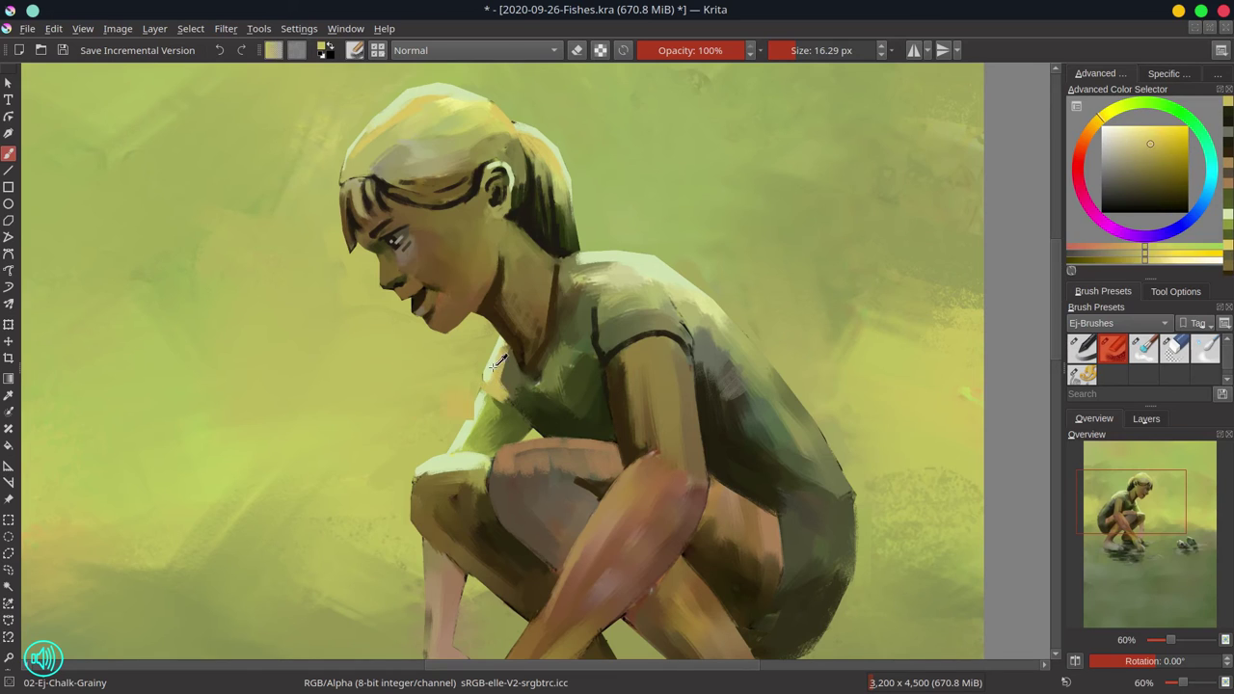
{"action": "left_click", "coordinate": [497, 363], "text": "ctrl"}
{"action": "left_click", "coordinate": [489, 379], "text": "ctrl"}
{"action": "left_click", "coordinate": [503, 389], "text": "ctrl"}
{"action": "left_click", "coordinate": [528, 398], "text": "ctrl"}
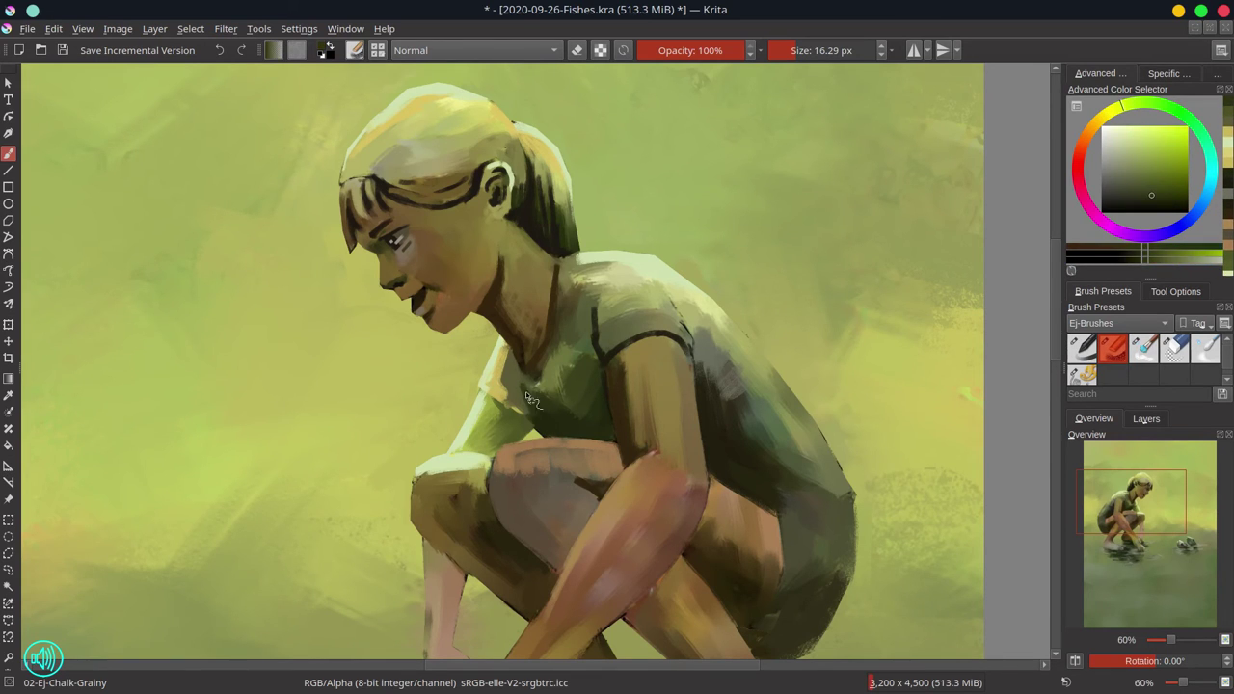
- Blend the shirt's chest with sampled dark greens, enlarging the brush to about 24 px
{"action": "left_click", "coordinate": [512, 404], "text": "ctrl"}
{"action": "left_click", "coordinate": [536, 393], "text": "ctrl"}
{"action": "left_click", "coordinate": [546, 374], "text": "ctrl"}
{"action": "key", "text": "]"}
{"action": "key", "text": "]"}
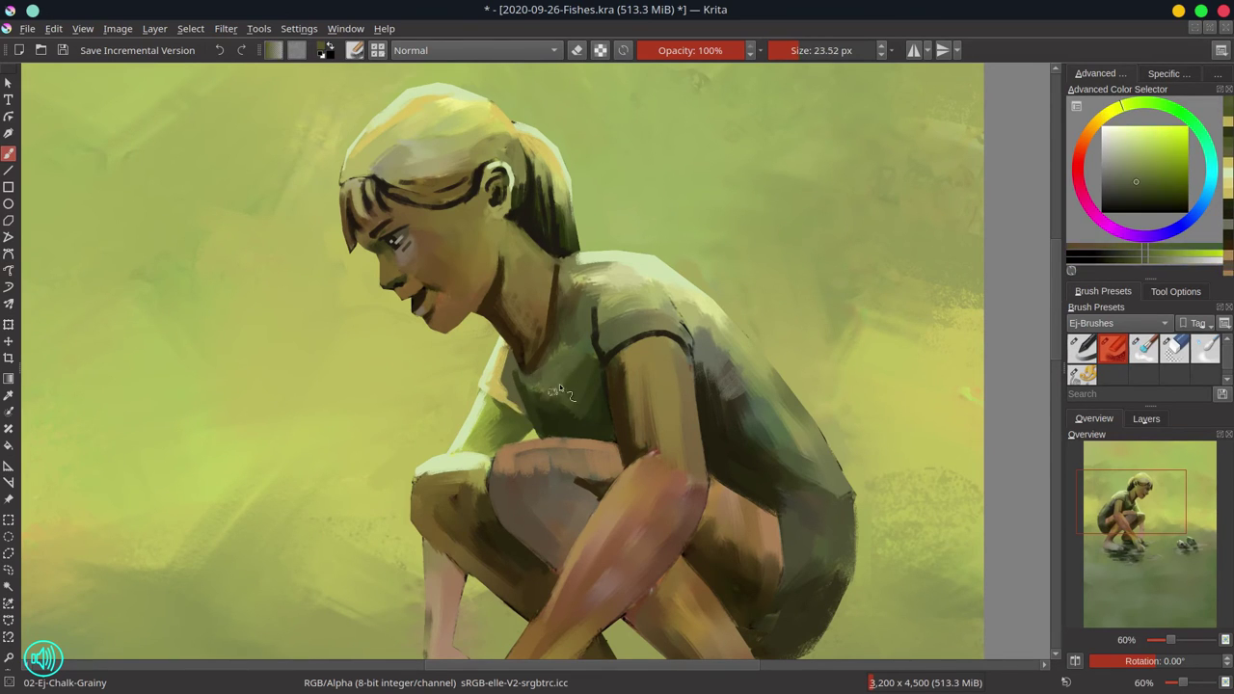
{"action": "left_click", "coordinate": [565, 392], "text": "ctrl"}
{"action": "left_click_drag", "start_coordinate": [589, 330], "coordinate": [575, 400]}
{"action": "left_click", "coordinate": [565, 386], "text": "ctrl"}
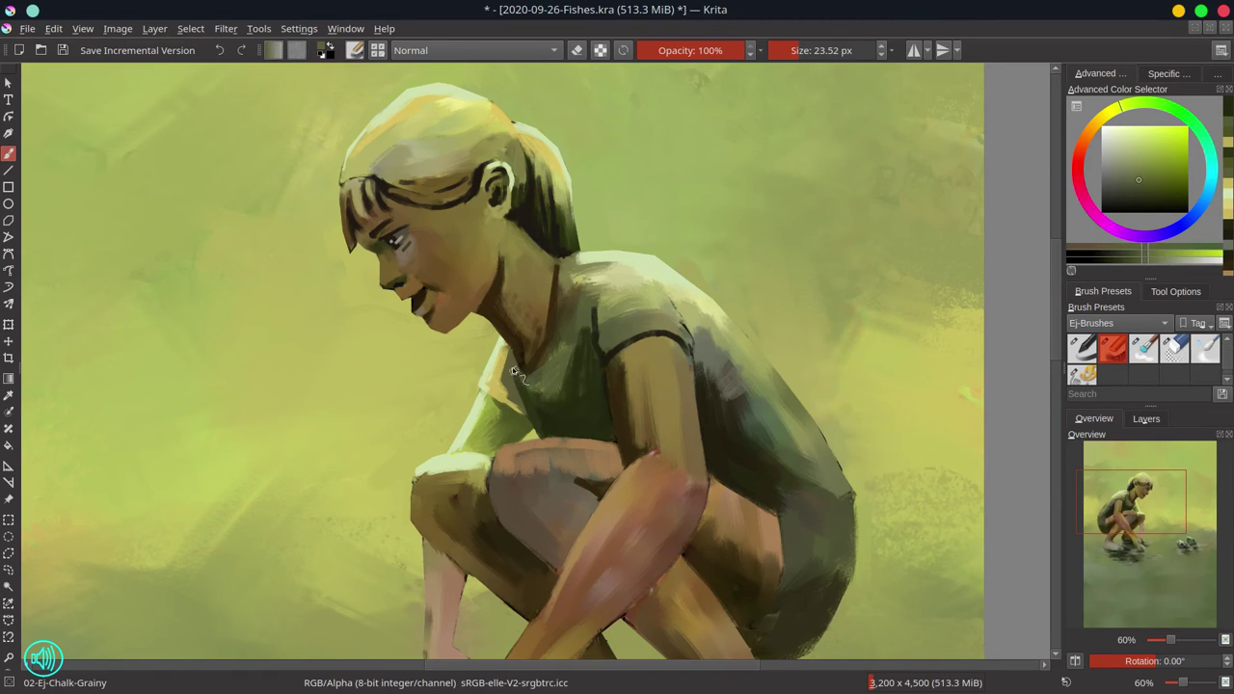
{"action": "left_click_drag", "start_coordinate": [513, 368], "coordinate": [538, 415]}
- Define the shirt's neckline with a sampled dark tone, reducing the brush to about 13 px
{"action": "left_click", "coordinate": [524, 223], "text": "ctrl"}
{"action": "key", "text": "["}
{"action": "key", "text": "["}
{"action": "key", "text": "["}
{"action": "mouse_move", "coordinate": [511, 358]}
{"action": "left_mouse_down"}
{"action": "mouse_move", "coordinate": [523, 369]}
{"action": "mouse_move", "coordinate": [547, 313]}
{"action": "left_mouse_up"}
- Paint the shoulder and the sleeve's front fold with sampled light and dark shirt tones using a larger brush
{"action": "left_click", "coordinate": [610, 263], "text": "ctrl"}
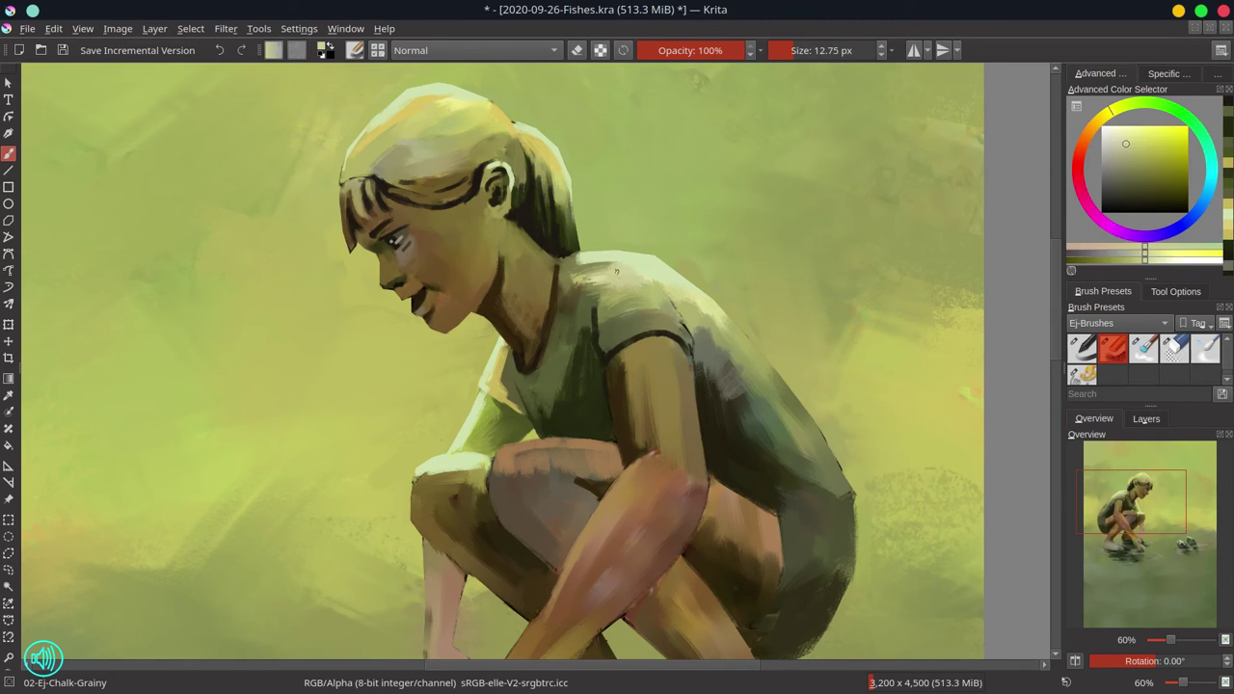
{"action": "left_click", "coordinate": [656, 277], "text": "ctrl"}
{"action": "key", "text": "]"}
{"action": "key", "text": "]"}
{"action": "key", "text": "]"}
{"action": "key", "text": "]"}
{"action": "key", "text": "]"}
{"action": "mouse_move", "coordinate": [617, 268]}
{"action": "left_mouse_down"}
{"action": "mouse_move", "coordinate": [567, 279]}
{"action": "mouse_move", "coordinate": [602, 359]}
{"action": "left_mouse_up"}
{"action": "left_click", "coordinate": [602, 299], "text": "ctrl"}
{"action": "left_click", "coordinate": [602, 359], "text": "ctrl"}
- Paint a dark fold from the back of the sleeve down behind the arm, reducing the brush to about 20 px
{"action": "key", "text": "["}
{"action": "key", "text": "["}
{"action": "left_click_drag", "start_coordinate": [680, 309], "coordinate": [714, 418]}
{"action": "left_click", "coordinate": [723, 375], "text": "ctrl"}
{"action": "left_click", "coordinate": [627, 295], "text": "ctrl"}
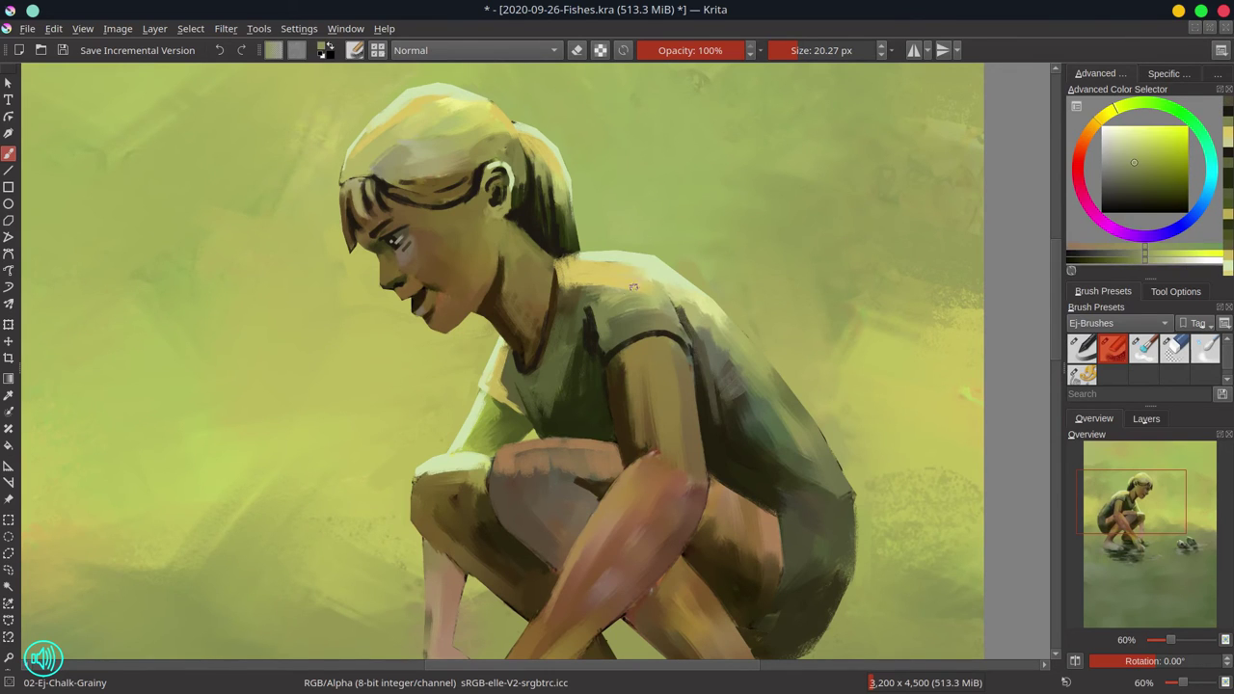
- Brighten the top of the shoulder with sampled greens and warm yellows, reducing the brush to about 19 px
{"action": "left_click_drag", "start_coordinate": [629, 278], "coordinate": [636, 278]}
{"action": "mouse_move", "coordinate": [631, 273]}
{"action": "left_mouse_down"}
{"action": "mouse_move", "coordinate": [602, 287]}
{"action": "mouse_move", "coordinate": [622, 253]}
{"action": "left_mouse_up"}
{"action": "left_click", "coordinate": [631, 268], "text": "ctrl"}
{"action": "left_click", "coordinate": [614, 295], "text": "ctrl"}
{"action": "key", "text": "bracketleft"}
{"action": "key", "text": "bracketleft"}
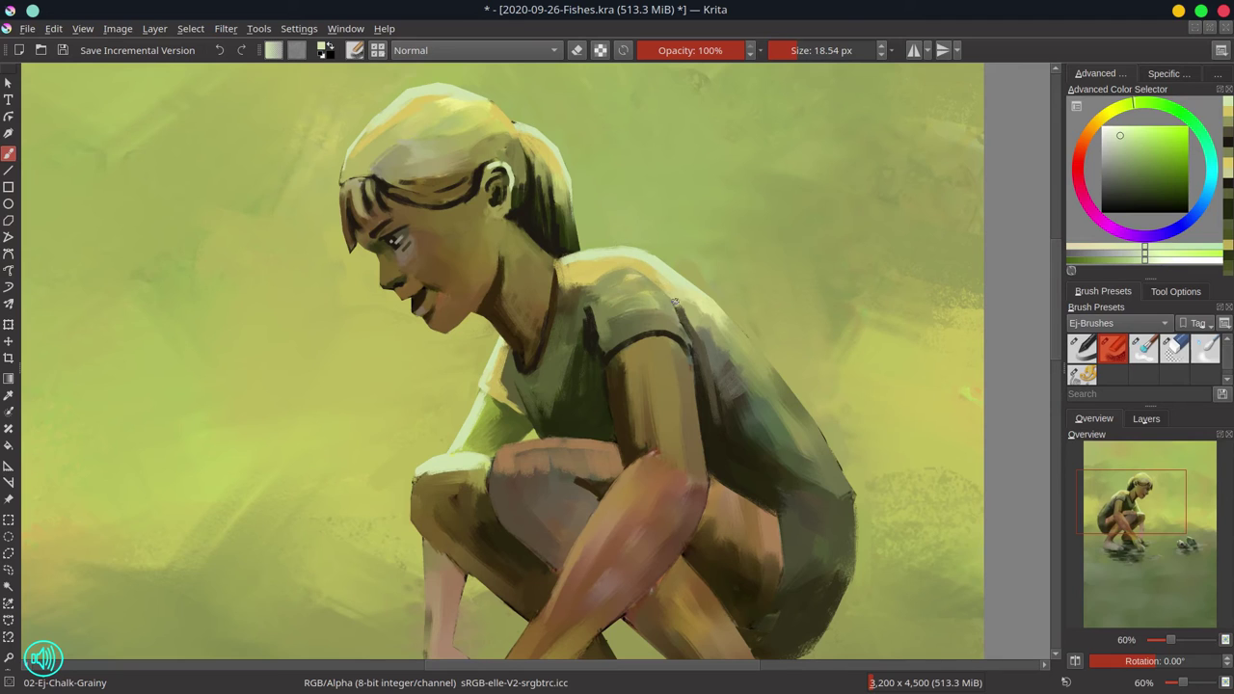
- Paint pale yellow highlights along the back of the sleeve and the upper back at about 19 px
{"action": "left_click", "coordinate": [645, 277], "text": "ctrl"}
{"action": "left_click", "coordinate": [683, 319], "text": "ctrl"}
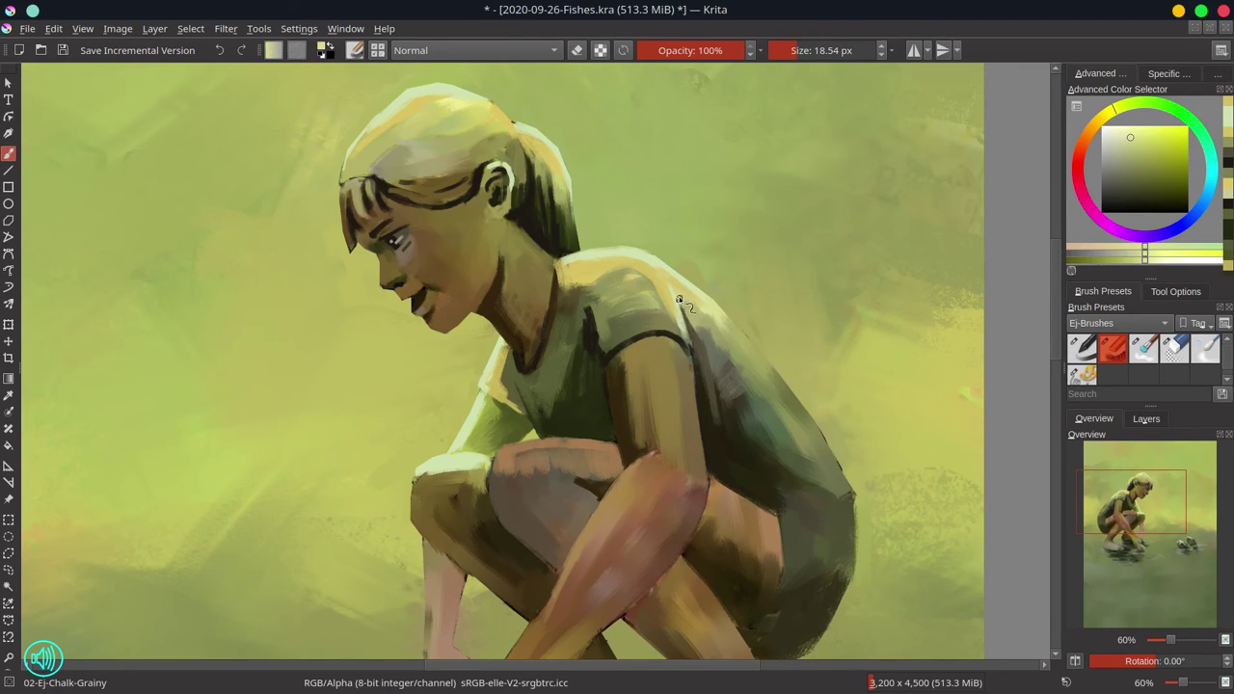
{"action": "left_click_drag", "start_coordinate": [681, 302], "coordinate": [691, 359]}
{"action": "key", "text": "ctrl+z"}
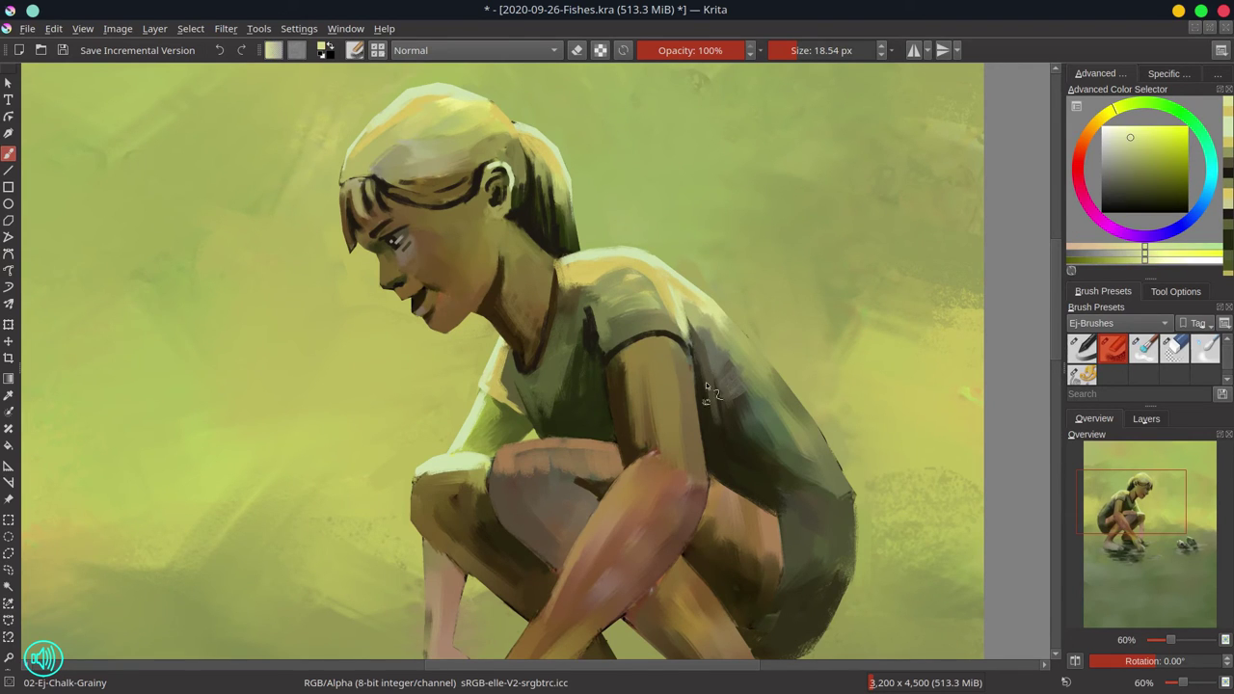
{"action": "left_click", "coordinate": [710, 322], "text": "ctrl"}
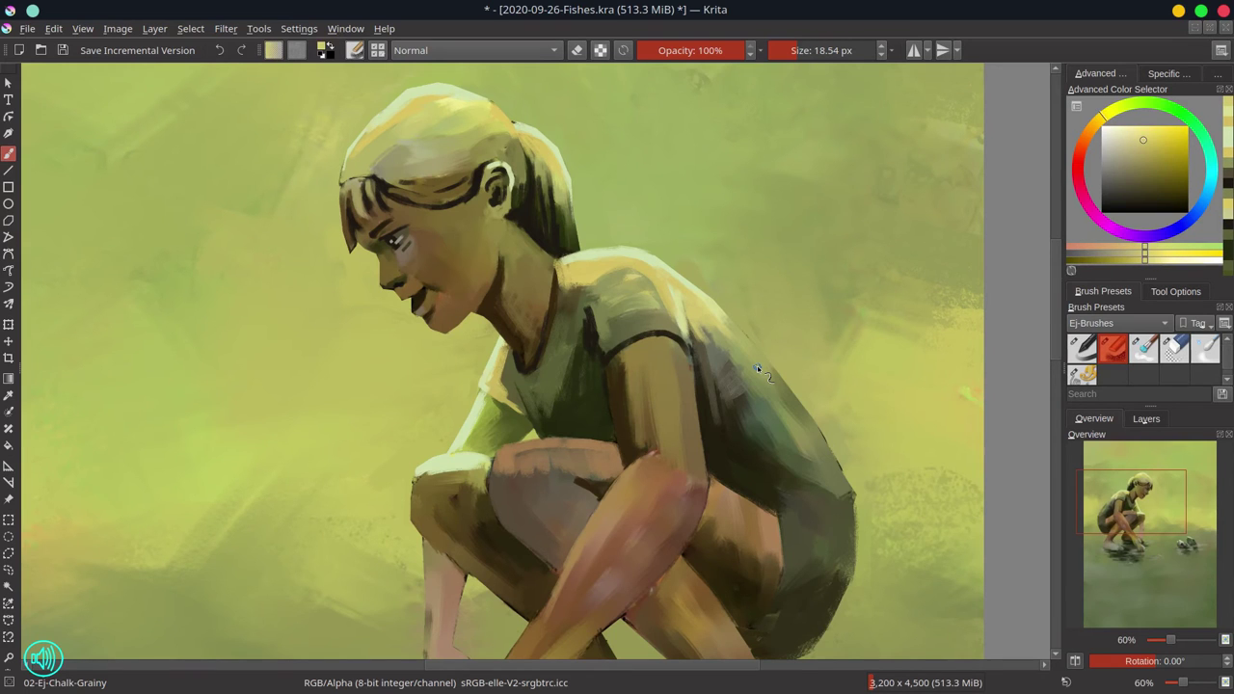
- Paint dark folds at the hip and a dark leg hem on the shorts with sampled tones
{"action": "left_click", "coordinate": [750, 467], "text": "ctrl"}
{"action": "mouse_move", "coordinate": [779, 460]}
{"action": "left_mouse_down"}
{"action": "mouse_move", "coordinate": [692, 357]}
{"action": "mouse_move", "coordinate": [702, 407]}
{"action": "left_mouse_up"}
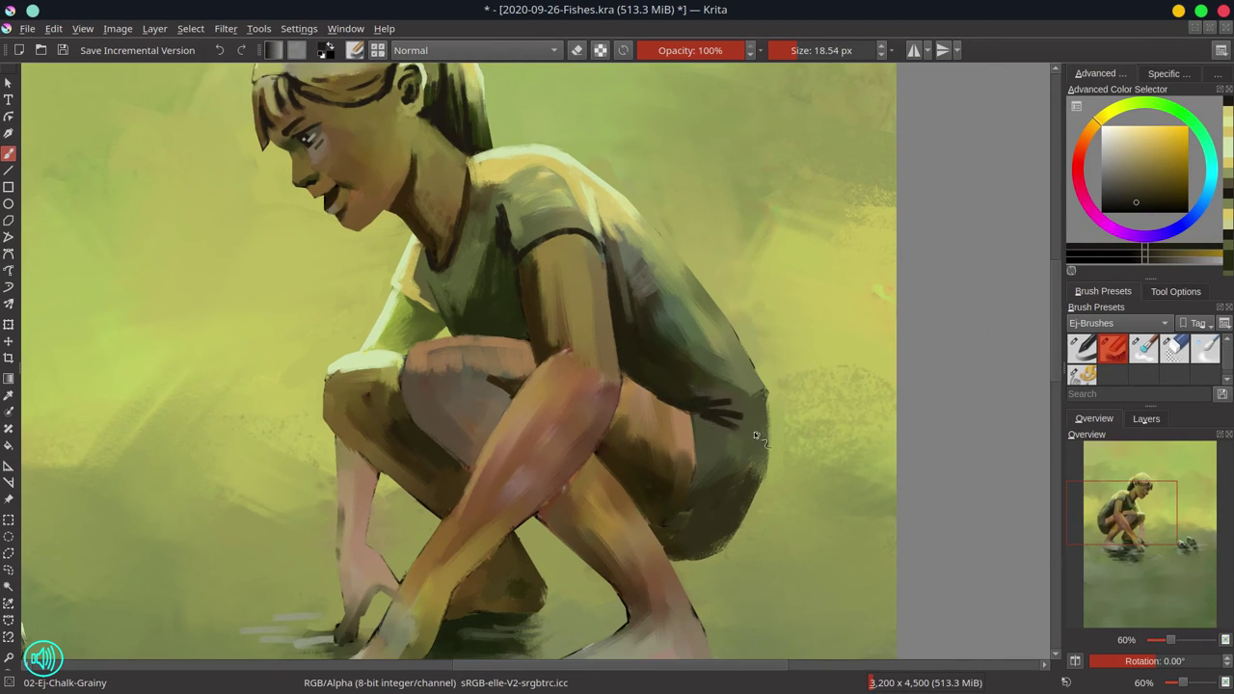
{"action": "left_click_drag", "start_coordinate": [757, 435], "coordinate": [695, 482]}
{"action": "left_click", "coordinate": [663, 527], "text": "ctrl"}
{"action": "mouse_move", "coordinate": [666, 532]}
{"action": "left_mouse_down"}
{"action": "mouse_move", "coordinate": [632, 494]}
{"action": "mouse_move", "coordinate": [628, 463]}
{"action": "mouse_move", "coordinate": [657, 486]}
{"action": "mouse_move", "coordinate": [662, 522]}
{"action": "left_mouse_up"}
- Repaint the thigh between the arm and the shorts' hem with sampled brown and orange skin tones
{"action": "left_click", "coordinate": [581, 486], "text": "ctrl"}
{"action": "left_click", "coordinate": [648, 471], "text": "ctrl"}
{"action": "left_click", "coordinate": [663, 492], "text": "ctrl"}
{"action": "left_click", "coordinate": [660, 506], "text": "ctrl"}
{"action": "left_click", "coordinate": [684, 419], "text": "ctrl"}
{"action": "left_click_drag", "start_coordinate": [622, 379], "coordinate": [643, 396]}
{"action": "left_click_drag", "start_coordinate": [780, 443], "coordinate": [796, 373]}
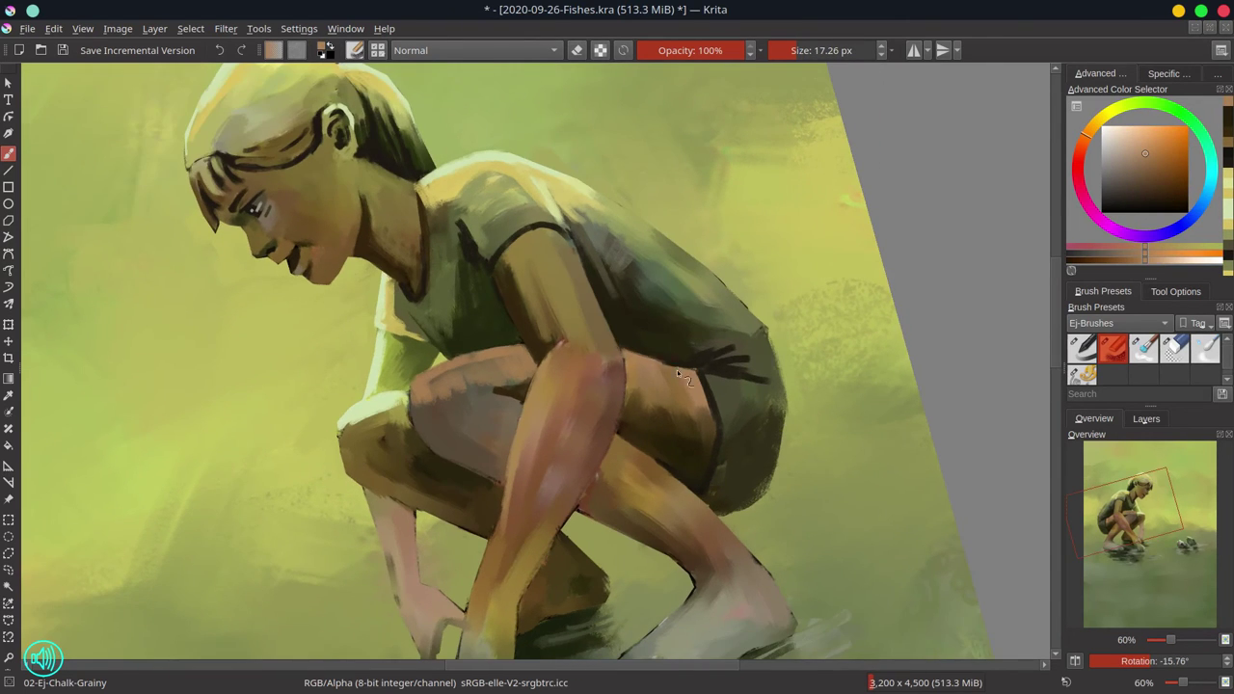
- Refine the near elbow's edge against the thigh with sampled skin tones
{"action": "left_click", "coordinate": [609, 358], "text": "ctrl"}
{"action": "left_click", "coordinate": [618, 328], "text": "ctrl"}
{"action": "mouse_move", "coordinate": [609, 359]}
{"action": "left_mouse_down"}
{"action": "mouse_move", "coordinate": [623, 355]}
{"action": "mouse_move", "coordinate": [621, 396]}
{"action": "left_mouse_up"}
{"action": "left_click", "coordinate": [611, 343], "text": "ctrl"}
{"action": "left_click", "coordinate": [623, 330], "text": "ctrl"}
{"action": "left_click", "coordinate": [630, 359], "text": "ctrl"}
{"action": "left_click", "coordinate": [625, 368], "text": "ctrl"}
- Smooth the near forearm's front edge with sampled warm browns at about 20 px
{"action": "left_click", "coordinate": [569, 348], "text": "ctrl"}
{"action": "left_click", "coordinate": [497, 555], "text": "ctrl"}
{"action": "left_click_drag", "start_coordinate": [492, 561], "coordinate": [472, 594]}
{"action": "left_click", "coordinate": [514, 482], "text": "ctrl"}
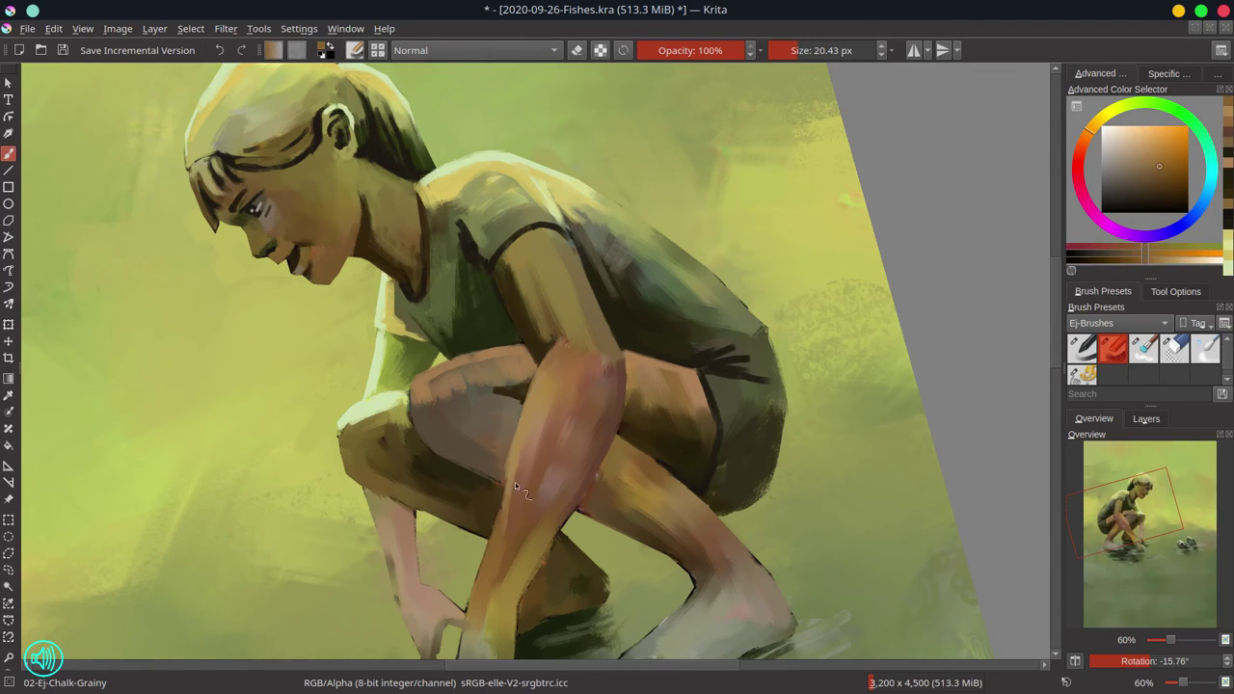
{"action": "left_click", "coordinate": [509, 511], "text": "ctrl"}
{"action": "left_click_drag", "start_coordinate": [504, 484], "coordinate": [494, 540]}
- Reset the canvas rotation and darken the shirt's chest with a sampled green at about 42 px
{"action": "key", "text": "5"}
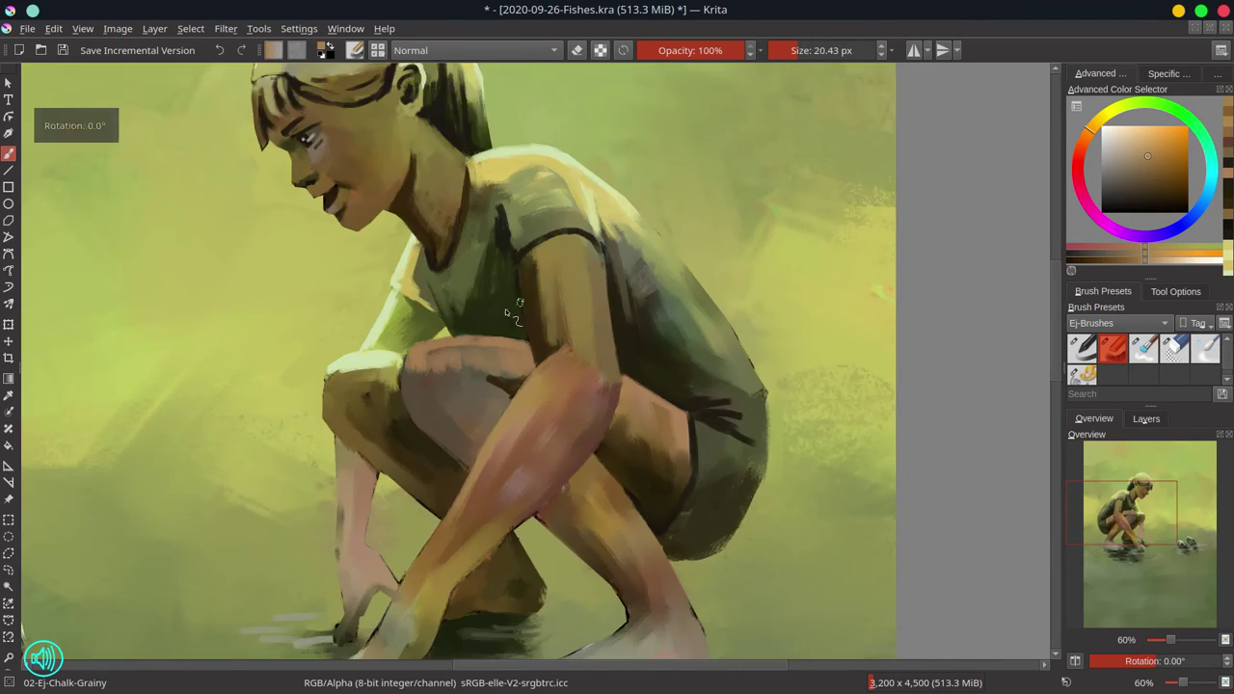
{"action": "left_click", "coordinate": [506, 309], "text": "ctrl"}
{"action": "left_click_drag", "start_coordinate": [506, 309], "coordinate": [518, 308]}
{"action": "left_click_drag", "start_coordinate": [466, 275], "coordinate": [451, 304]}
{"action": "left_click_drag", "start_coordinate": [438, 260], "coordinate": [427, 304]}
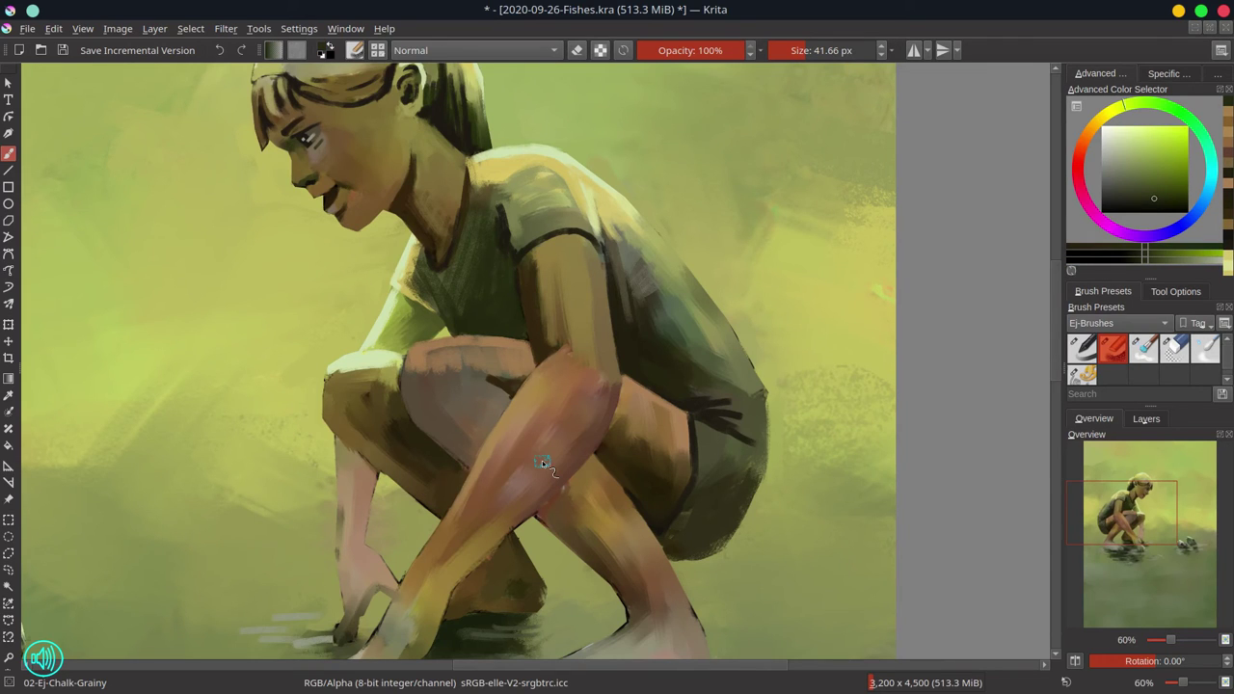
- Smooth the near upper arm's shading and front edge with sampled olive-brown tones, using a brush of about 38 px
{"action": "left_click", "coordinate": [517, 283], "text": "ctrl"}
{"action": "left_click", "coordinate": [531, 260], "text": "ctrl"}
{"action": "mouse_move", "coordinate": [526, 272]}
{"action": "left_mouse_down"}
{"action": "mouse_move", "coordinate": [536, 348]}
{"action": "mouse_move", "coordinate": [536, 291]}
{"action": "left_mouse_up"}
{"action": "key", "text": "bracketright"}
{"action": "left_click", "coordinate": [538, 259], "text": "ctrl"}
{"action": "left_click", "coordinate": [546, 299], "text": "ctrl"}
{"action": "left_click_drag", "start_coordinate": [542, 262], "coordinate": [551, 336]}
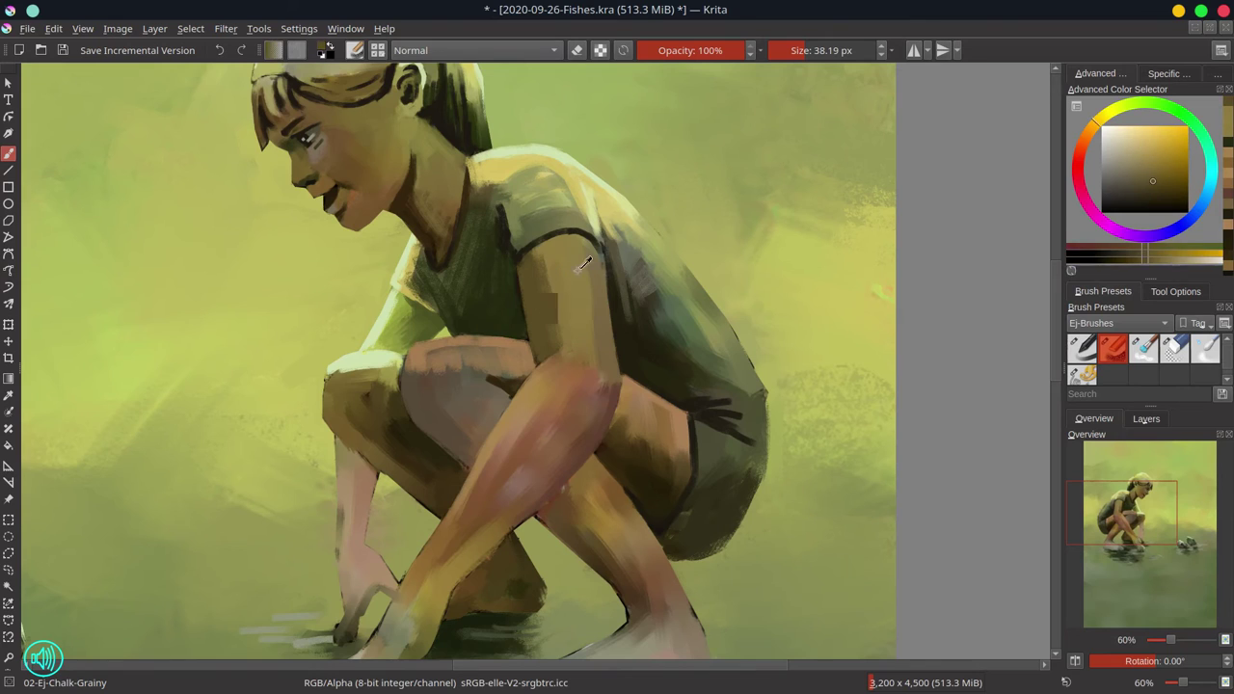
{"action": "left_click", "coordinate": [584, 265], "text": "ctrl"}
{"action": "left_click", "coordinate": [512, 287], "text": "ctrl"}
{"action": "left_click_drag", "start_coordinate": [514, 273], "coordinate": [523, 326]}
- Paint dark folds on the shirt's back behind the upper arm with sampled shadow tones
{"action": "left_click", "coordinate": [623, 297], "text": "ctrl"}
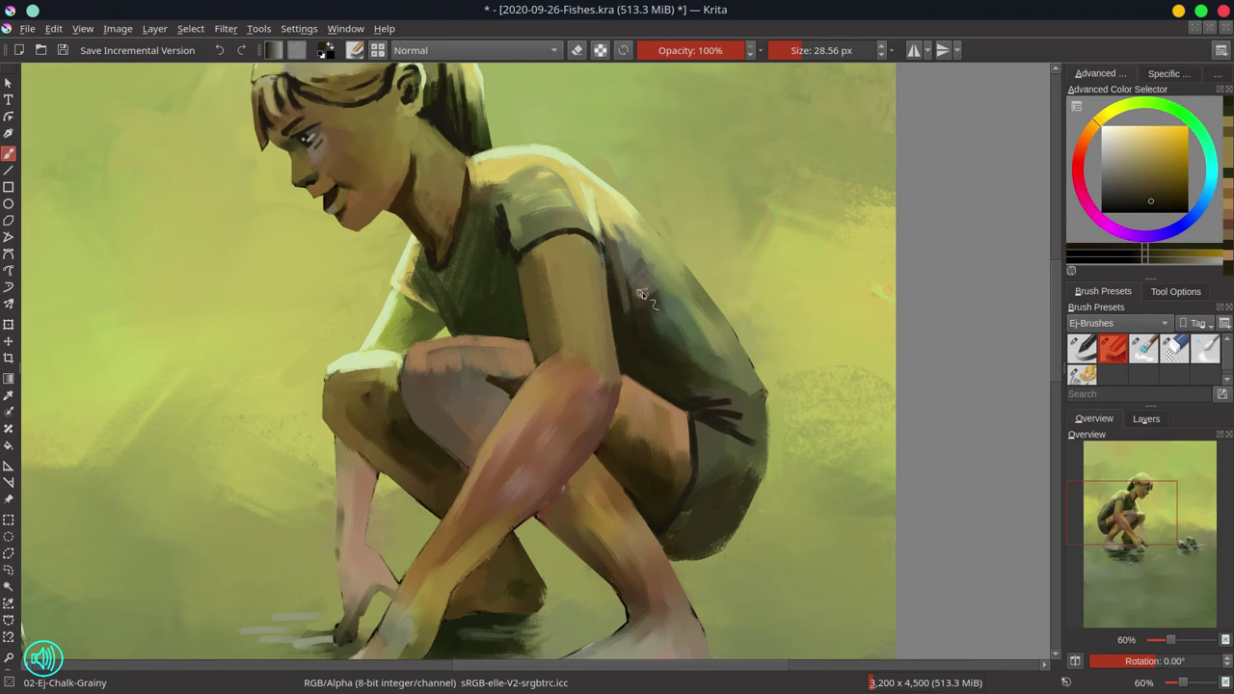
{"action": "left_click", "coordinate": [620, 280], "text": "ctrl"}
{"action": "mouse_move", "coordinate": [608, 274]}
{"action": "left_mouse_down"}
{"action": "mouse_move", "coordinate": [620, 231]}
{"action": "mouse_move", "coordinate": [630, 301]}
{"action": "left_mouse_up"}
{"action": "left_click", "coordinate": [627, 333], "text": "ctrl"}
- Refine the shirt's edge between the near arm and knee with sampled tones, and save the painting
{"action": "left_click", "coordinate": [503, 326], "text": "ctrl"}
{"action": "mouse_move", "coordinate": [521, 330]}
{"action": "left_mouse_down"}
{"action": "mouse_move", "coordinate": [503, 330]}
{"action": "mouse_move", "coordinate": [527, 344]}
{"action": "left_mouse_up"}
{"action": "left_click", "coordinate": [515, 347], "text": "ctrl"}
{"action": "key", "text": "bracketright"}
{"action": "key", "text": "bracketright"}
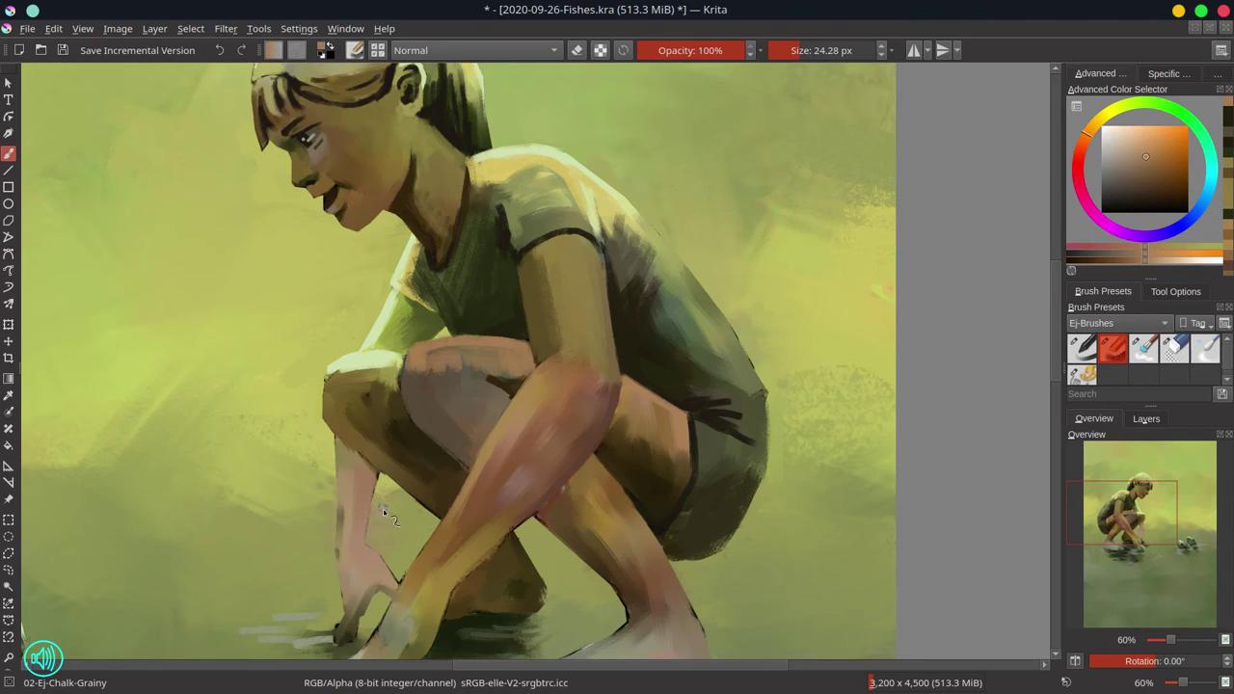
{"action": "key", "text": "ctrl+s"}
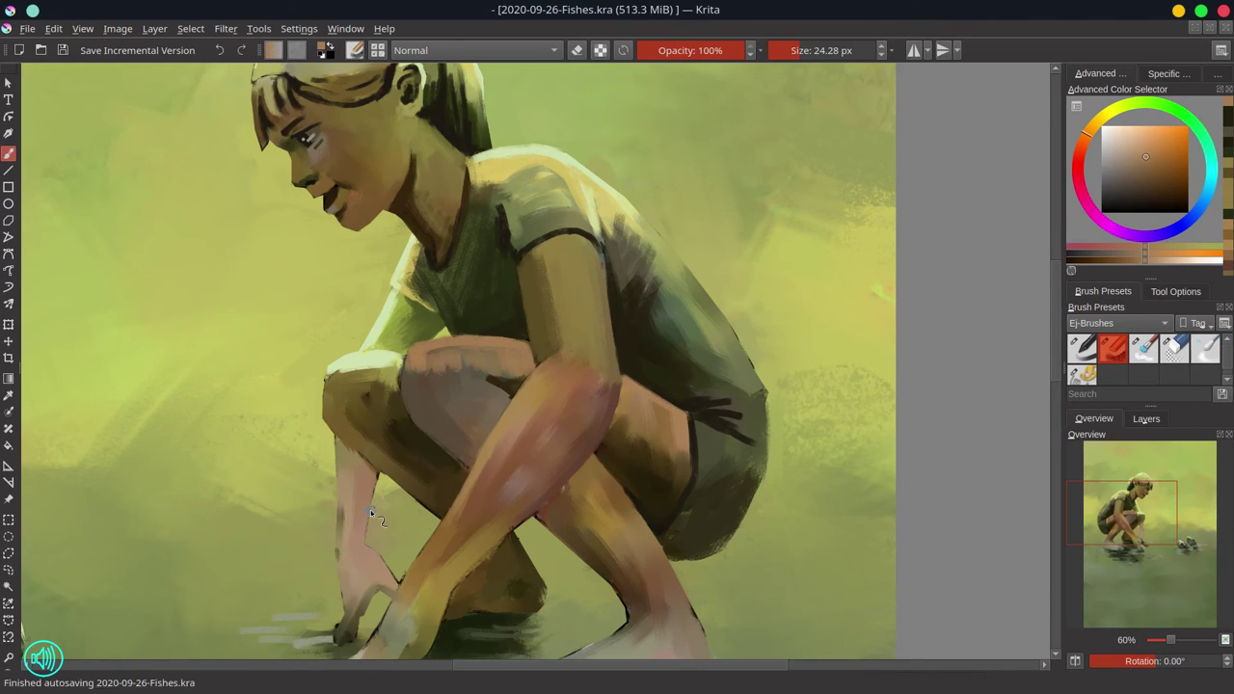
- Blend the shadow beneath the near thigh with sampled browns at about 28 px
{"action": "left_click", "coordinate": [619, 446], "text": "ctrl"}
{"action": "mouse_move", "coordinate": [603, 448]}
{"action": "left_mouse_down"}
{"action": "mouse_move", "coordinate": [626, 474]}
{"action": "mouse_move", "coordinate": [628, 505]}
{"action": "left_mouse_up"}
{"action": "left_click", "coordinate": [633, 438], "text": "ctrl"}
{"action": "left_click", "coordinate": [622, 492], "text": "ctrl"}
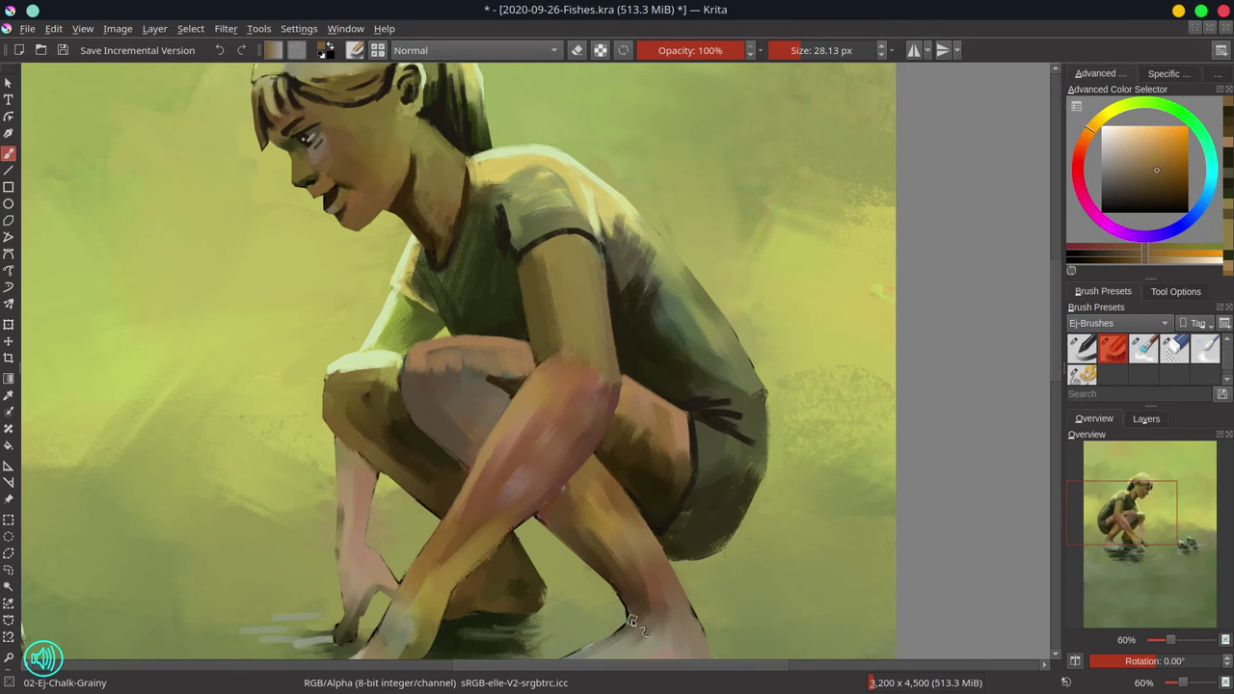
- Blend the top of the near knee with sampled grey-brown and orange skin tones at about 27 px
{"action": "left_click", "coordinate": [453, 415], "text": "ctrl"}
{"action": "mouse_move", "coordinate": [417, 360]}
{"action": "left_mouse_down"}
{"action": "mouse_move", "coordinate": [438, 385]}
{"action": "mouse_move", "coordinate": [507, 395]}
{"action": "left_mouse_up"}
{"action": "left_click", "coordinate": [526, 376], "text": "ctrl"}
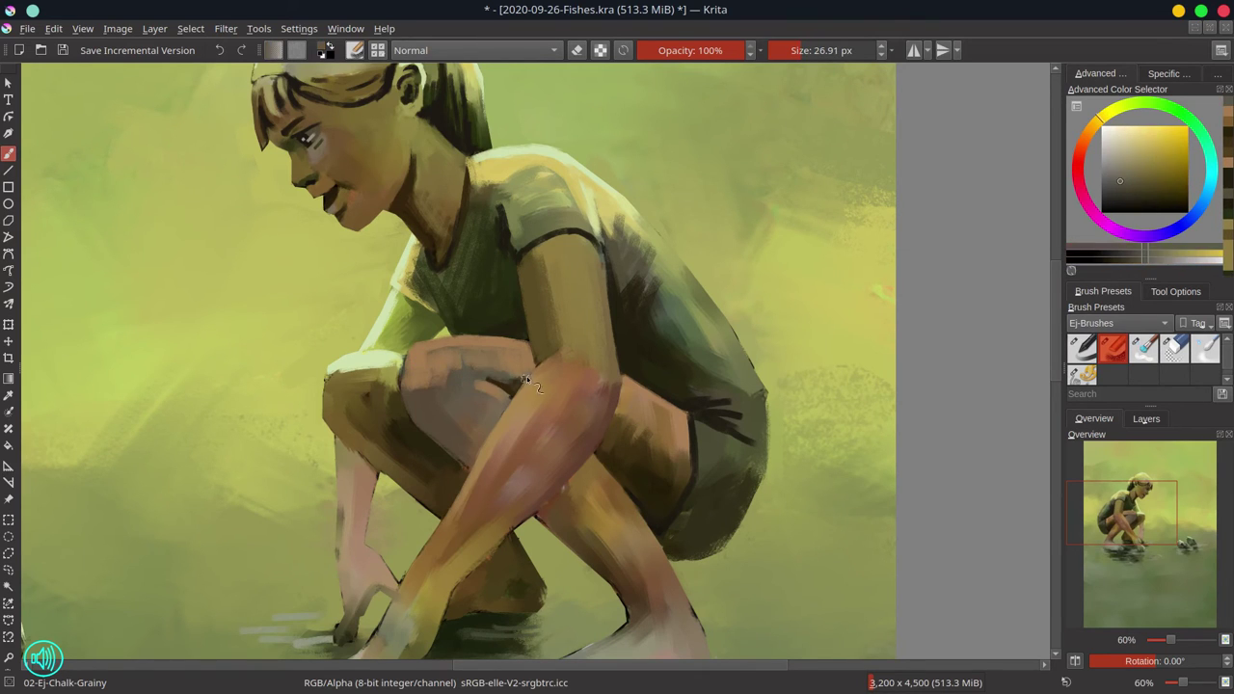
{"action": "left_click", "coordinate": [502, 363], "text": "ctrl"}
{"action": "left_click_drag", "start_coordinate": [472, 349], "coordinate": [488, 352]}
{"action": "left_click", "coordinate": [494, 353], "text": "ctrl"}
- Blend the shadow plane below the near knee with sampled grey-brown skin tones at about 22 px
{"action": "left_click", "coordinate": [453, 434], "text": "ctrl"}
{"action": "left_click_drag", "start_coordinate": [430, 438], "coordinate": [443, 451]}
{"action": "left_click", "coordinate": [484, 429], "text": "ctrl"}
{"action": "key", "text": "bracketleft"}
{"action": "key", "text": "bracketleft"}
{"action": "key", "text": "bracketleft"}
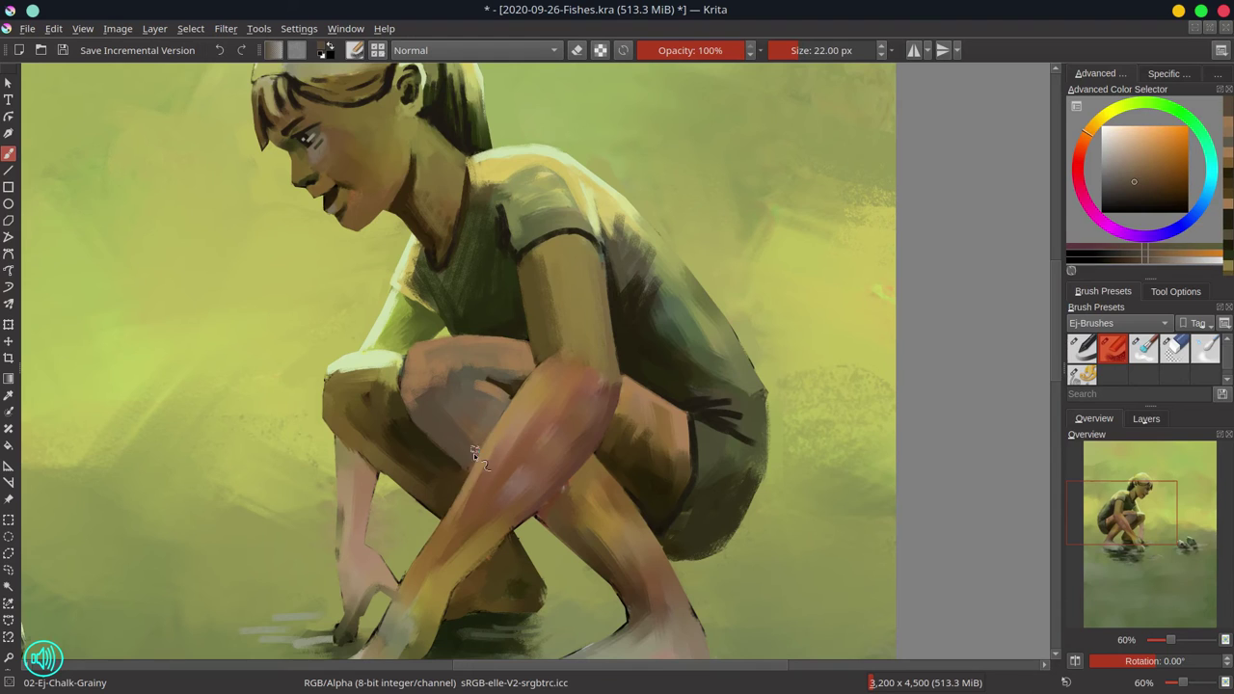
{"action": "left_click", "coordinate": [501, 426], "text": "ctrl"}
{"action": "mouse_move", "coordinate": [466, 494]}
{"action": "left_mouse_down"}
{"action": "mouse_move", "coordinate": [440, 507]}
{"action": "mouse_move", "coordinate": [419, 495]}
{"action": "mouse_move", "coordinate": [432, 509]}
{"action": "mouse_move", "coordinate": [382, 480]}
{"action": "mouse_move", "coordinate": [362, 449]}
{"action": "mouse_move", "coordinate": [364, 466]}
{"action": "mouse_move", "coordinate": [328, 415]}
{"action": "mouse_move", "coordinate": [326, 377]}
{"action": "mouse_move", "coordinate": [381, 383]}
{"action": "left_mouse_up"}
- Refine the far lower leg and its edges with sampled dark brown and background tones
{"action": "key", "text": "bracketright"}
{"action": "key", "text": "bracketright"}
{"action": "key", "text": "bracketright"}
{"action": "key", "text": "bracketright"}
{"action": "key", "text": "bracketright"}
{"action": "left_click", "coordinate": [422, 439], "text": "ctrl"}
{"action": "left_click", "coordinate": [431, 472], "text": "ctrl"}
{"action": "left_click", "coordinate": [405, 513], "text": "ctrl"}
{"action": "left_click", "coordinate": [396, 471], "text": "ctrl"}
{"action": "left_click", "coordinate": [374, 451], "text": "ctrl"}
{"action": "left_click", "coordinate": [351, 424], "text": "ctrl"}
{"action": "key", "text": "bracketleft"}
{"action": "key", "text": "bracketleft"}
- Refine the highlighted top of the far knee and the adjoining near knee edge with sampled tones at about 26 px
{"action": "left_click", "coordinate": [340, 385], "text": "ctrl"}
{"action": "left_click", "coordinate": [354, 389], "text": "ctrl"}
{"action": "left_click", "coordinate": [382, 376], "text": "ctrl"}
{"action": "mouse_move", "coordinate": [376, 383]}
{"action": "left_mouse_down"}
{"action": "mouse_move", "coordinate": [401, 353]}
{"action": "mouse_move", "coordinate": [421, 352]}
{"action": "mouse_move", "coordinate": [394, 412]}
{"action": "left_mouse_up"}
{"action": "left_click", "coordinate": [394, 360], "text": "ctrl"}
{"action": "left_click", "coordinate": [420, 352], "text": "ctrl"}
{"action": "left_click", "coordinate": [383, 403], "text": "ctrl"}
{"action": "left_click", "coordinate": [463, 502], "text": "ctrl"}
{"action": "left_click", "coordinate": [386, 385], "text": "ctrl"}
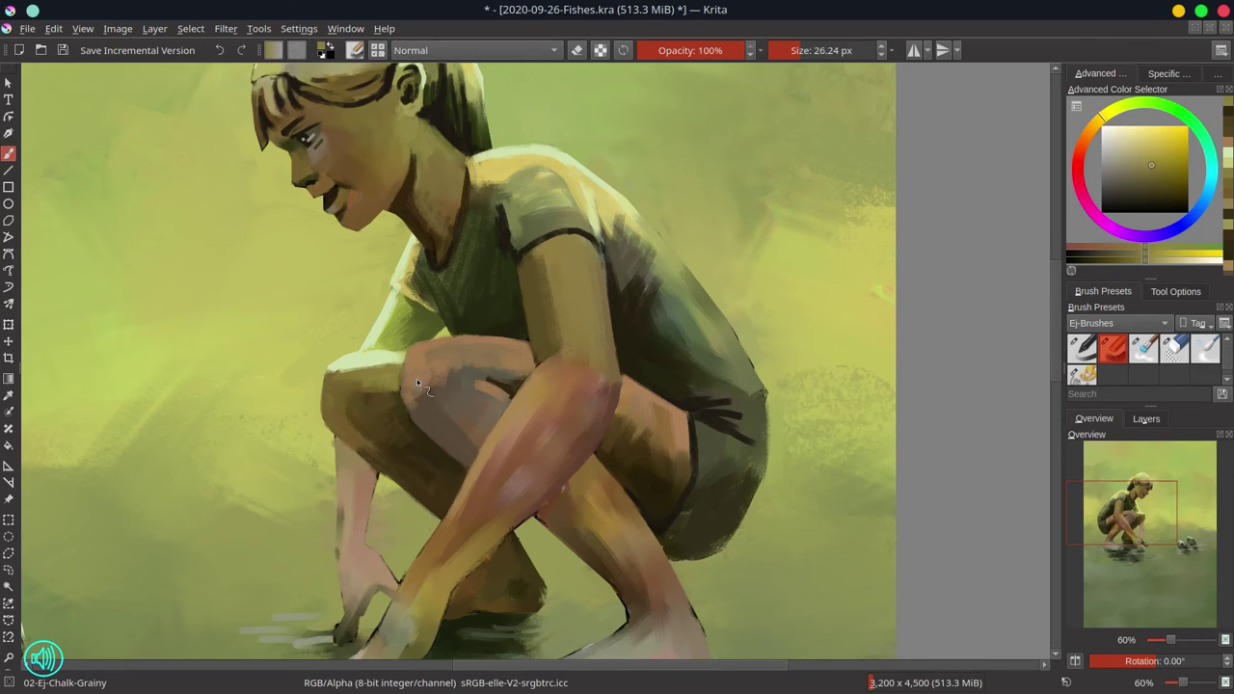
{"action": "left_click", "coordinate": [502, 368], "text": "ctrl"}
{"action": "left_click_drag", "start_coordinate": [490, 384], "coordinate": [509, 393]}
{"action": "left_click", "coordinate": [388, 403], "text": "ctrl"}
{"action": "left_click_drag", "start_coordinate": [390, 395], "coordinate": [400, 405]}
{"action": "left_click", "coordinate": [414, 370], "text": "ctrl"}
- Check the whole figure against the background and mirror the canvas view horizontally
{"action": "scroll", "coordinate": [617, 349], "scroll_direction": "down", "scroll_amount": 6}
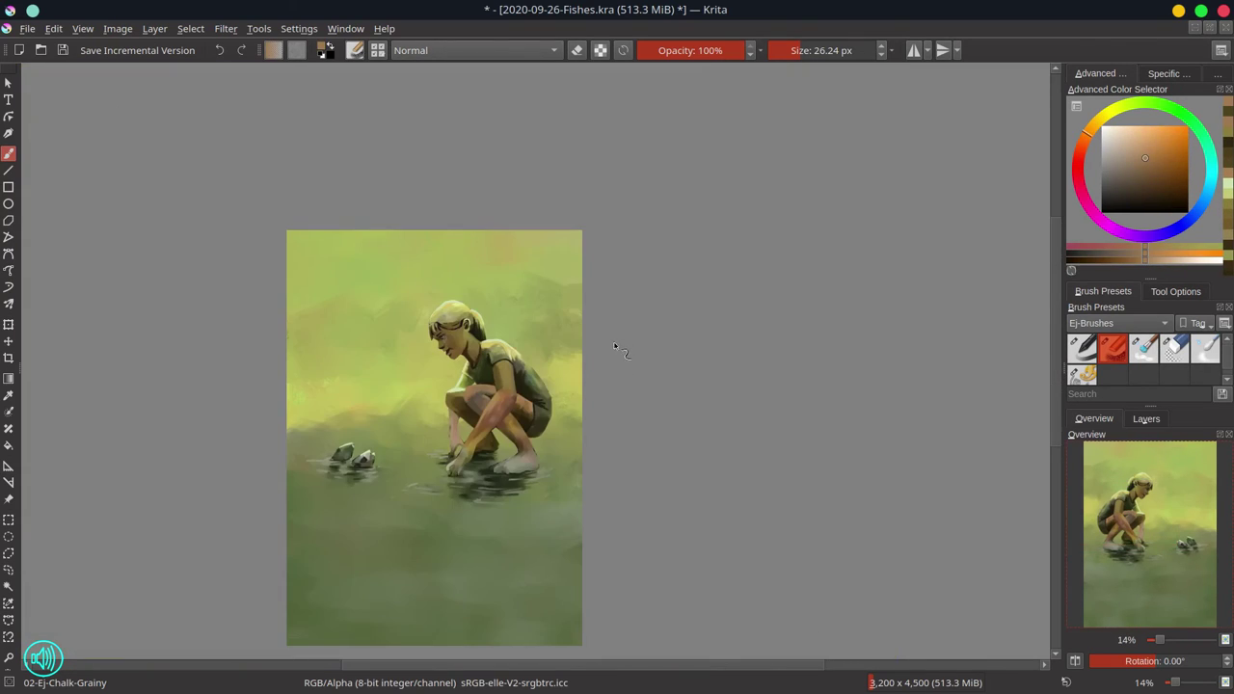
{"action": "left_click", "coordinate": [469, 394], "text": "ctrl"}
{"action": "left_click", "coordinate": [470, 333], "text": "ctrl"}
{"action": "left_click", "coordinate": [472, 386], "text": "ctrl"}
{"action": "scroll", "coordinate": [471, 380], "scroll_direction": "up", "scroll_amount": 5}
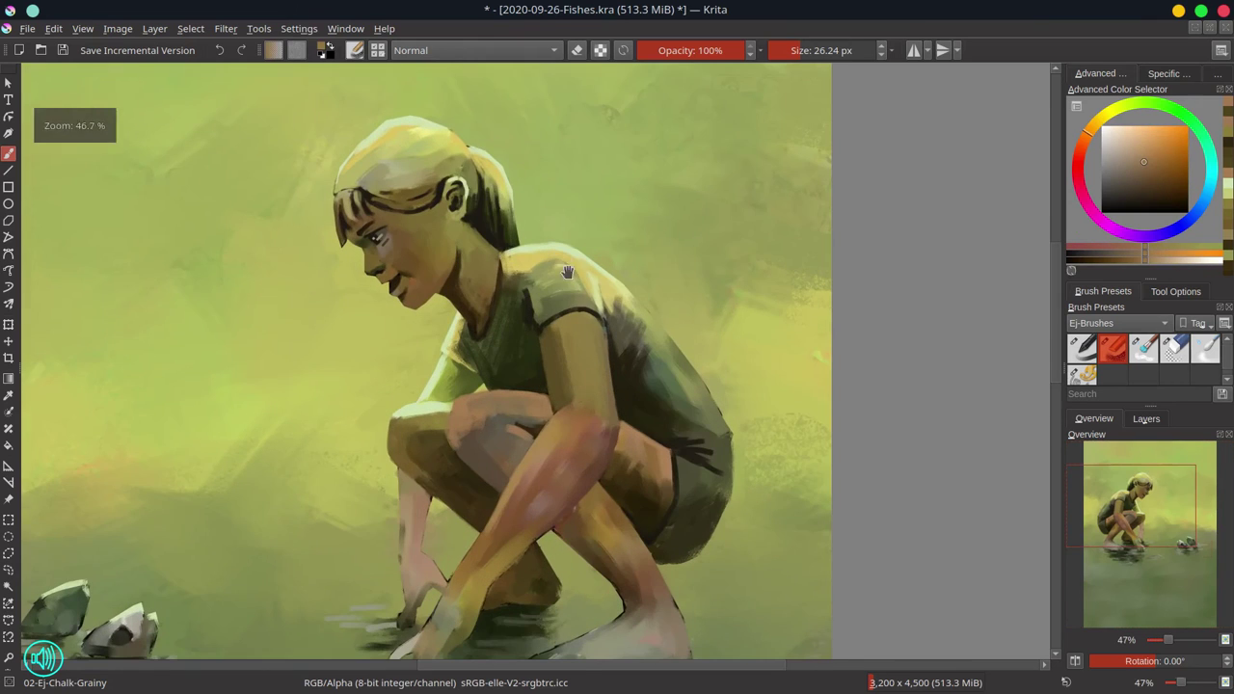
{"action": "key", "text": "m"}
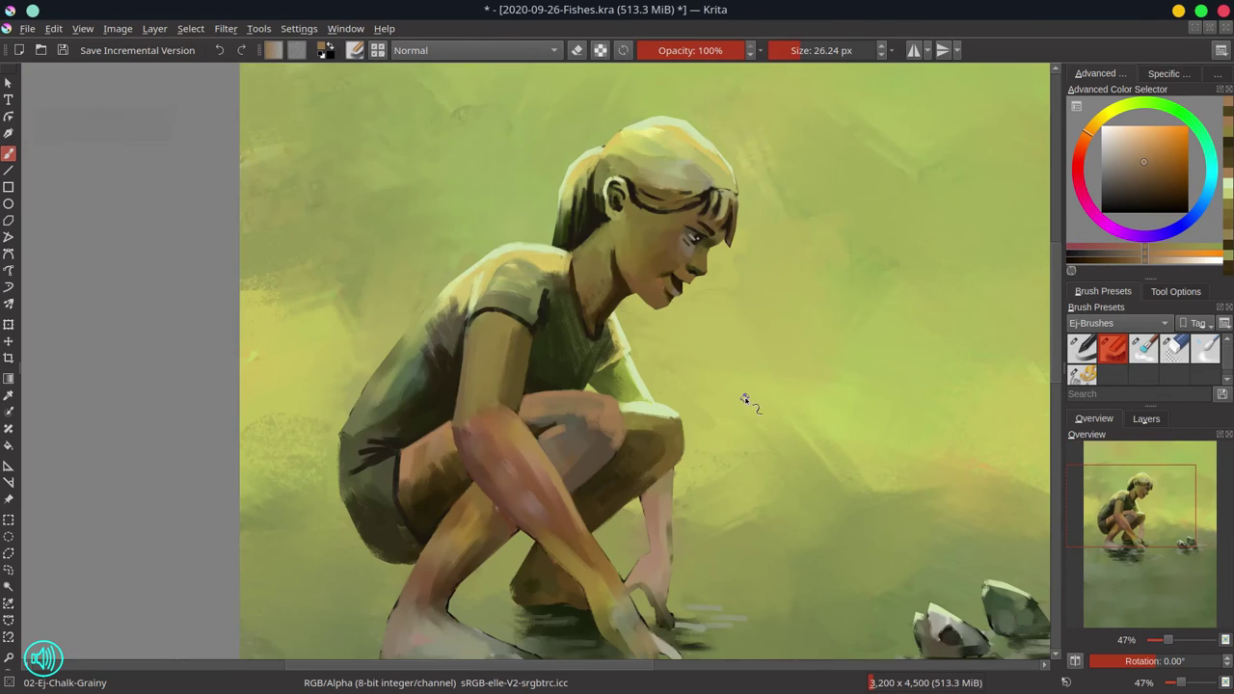
{"action": "key", "text": "bracketright"}
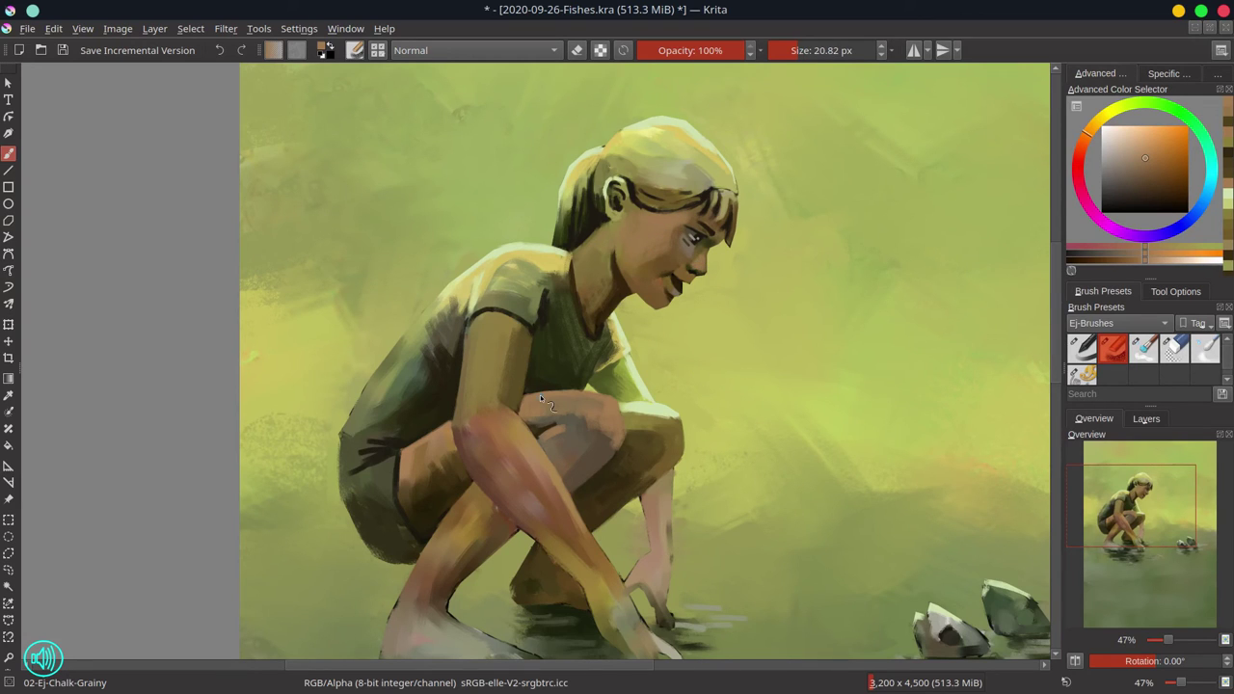
- Clean up the neck, collar and chin edges with sampled shirt and yellow-green background tones at about 12 to 15 px
{"action": "left_click", "coordinate": [624, 319], "text": "ctrl"}
{"action": "mouse_move", "coordinate": [618, 313]}
{"action": "left_mouse_down"}
{"action": "mouse_move", "coordinate": [555, 266]}
{"action": "mouse_move", "coordinate": [615, 325]}
{"action": "left_mouse_up"}
{"action": "left_click", "coordinate": [555, 263], "text": "ctrl"}
{"action": "key", "text": "bracketleft"}
{"action": "left_click", "coordinate": [625, 345], "text": "ctrl"}
{"action": "key", "text": "bracketleft"}
{"action": "left_click", "coordinate": [606, 317], "text": "ctrl"}
{"action": "left_click", "coordinate": [610, 318], "text": "ctrl"}
{"action": "key", "text": "bracketright"}
{"action": "key", "text": "bracketright"}
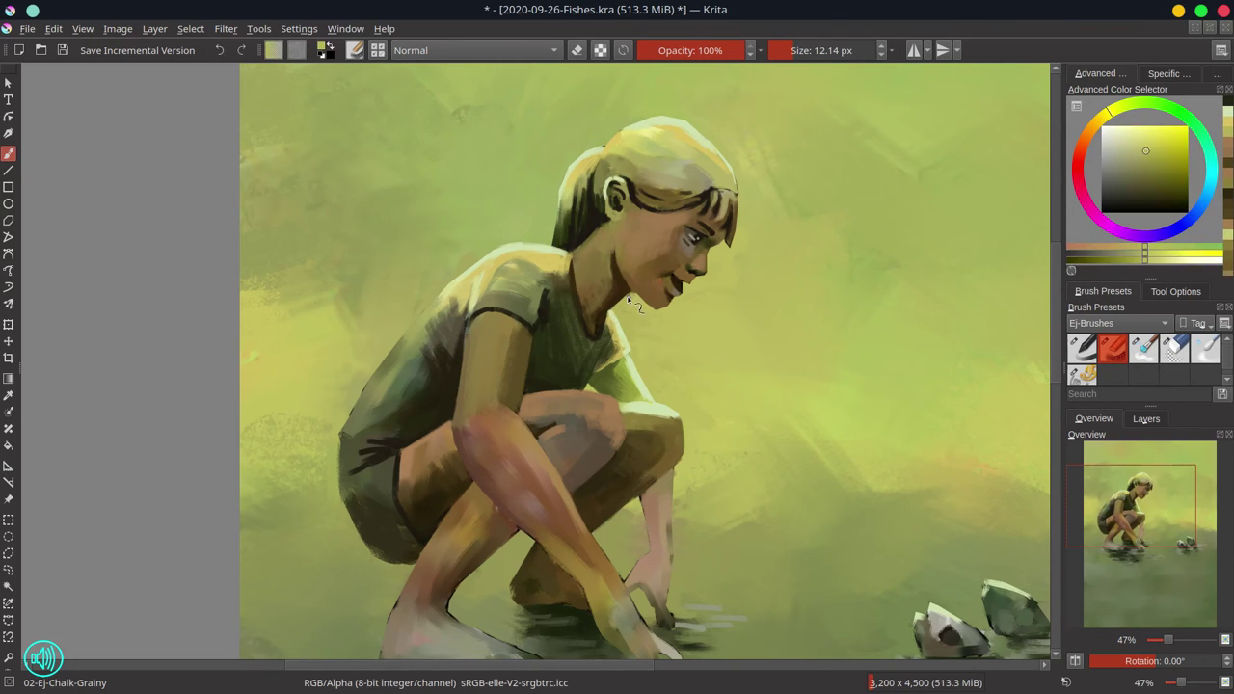
{"action": "scroll", "coordinate": [675, 325], "scroll_direction": "up", "scroll_amount": 2}
{"action": "left_click", "coordinate": [651, 301], "text": "ctrl"}
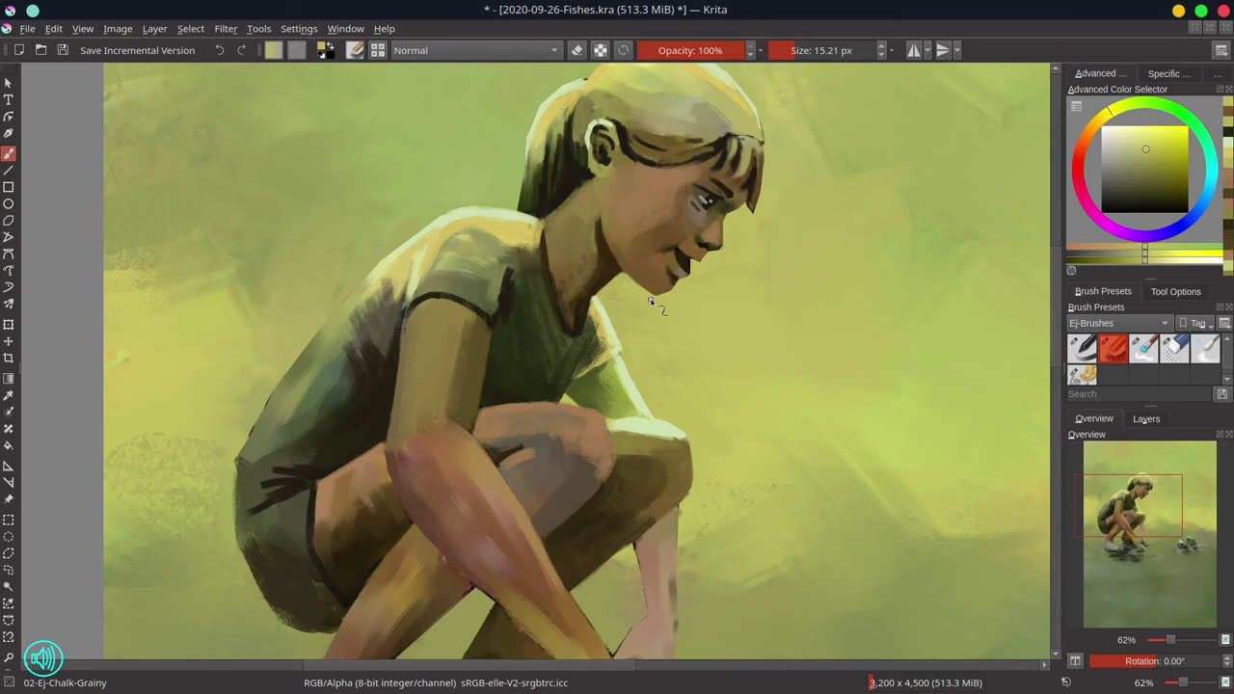
- Blend the near upper arm and its edge against the shirt with sampled olive-brown tones at about 30 px
{"action": "left_click", "coordinate": [453, 339], "text": "ctrl"}
{"action": "key", "text": "bracketright"}
{"action": "key", "text": "bracketright"}
{"action": "key", "text": "bracketright"}
{"action": "key", "text": "bracketright"}
{"action": "key", "text": "bracketright"}
{"action": "key", "text": "bracketright"}
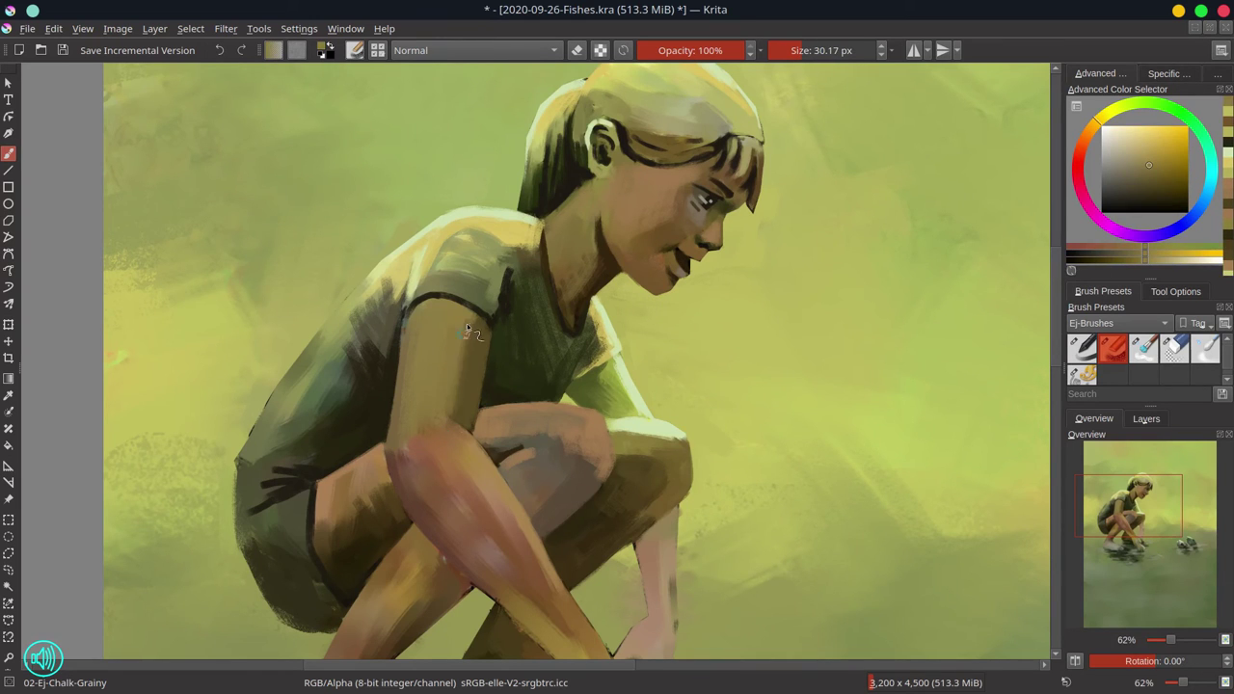
{"action": "left_click", "coordinate": [495, 377], "text": "ctrl"}
{"action": "left_click", "coordinate": [492, 382], "text": "ctrl"}
{"action": "key", "text": "bracketleft"}
{"action": "mouse_move", "coordinate": [483, 401]}
{"action": "left_mouse_down"}
{"action": "mouse_move", "coordinate": [496, 336]}
{"action": "mouse_move", "coordinate": [481, 411]}
{"action": "mouse_move", "coordinate": [429, 256]}
{"action": "left_mouse_up"}
{"action": "left_click", "coordinate": [494, 421], "text": "ctrl"}
- Paint over the underside edge of the shorts with a sampled dark olive tone at about 23 px
{"action": "scroll", "coordinate": [498, 378], "scroll_direction": "down", "scroll_amount": 1}
{"action": "left_click", "coordinate": [314, 434], "text": "ctrl"}
{"action": "key", "text": "bracketleft"}
{"action": "key", "text": "bracketleft"}
{"action": "left_click_drag", "start_coordinate": [251, 401], "coordinate": [301, 477]}
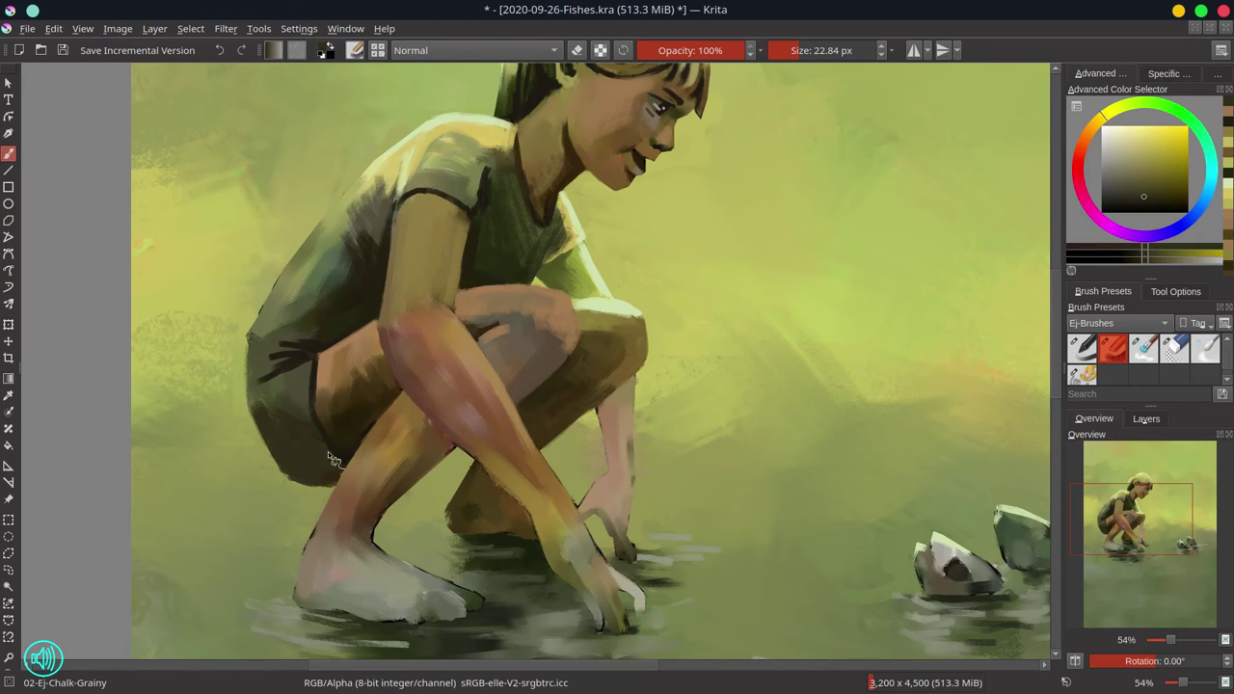
- Extend the lower back and hip silhouette outward with sampled dark green clothing tones at about 17 px
{"action": "left_click", "coordinate": [279, 405], "text": "ctrl"}
{"action": "key", "text": "bracketleft"}
{"action": "key", "text": "bracketleft"}
{"action": "left_click_drag", "start_coordinate": [278, 387], "coordinate": [251, 413]}
{"action": "left_click", "coordinate": [260, 370], "text": "ctrl"}
{"action": "mouse_move", "coordinate": [247, 333]}
{"action": "left_mouse_down"}
{"action": "mouse_move", "coordinate": [247, 406]}
{"action": "mouse_move", "coordinate": [267, 304]}
{"action": "mouse_move", "coordinate": [300, 266]}
{"action": "mouse_move", "coordinate": [239, 349]}
{"action": "mouse_move", "coordinate": [243, 401]}
{"action": "left_mouse_up"}
{"action": "left_click", "coordinate": [276, 304], "text": "ctrl"}
{"action": "left_click", "coordinate": [313, 237], "text": "ctrl"}
{"action": "left_click", "coordinate": [297, 274], "text": "ctrl"}
{"action": "left_click", "coordinate": [278, 383], "text": "ctrl"}
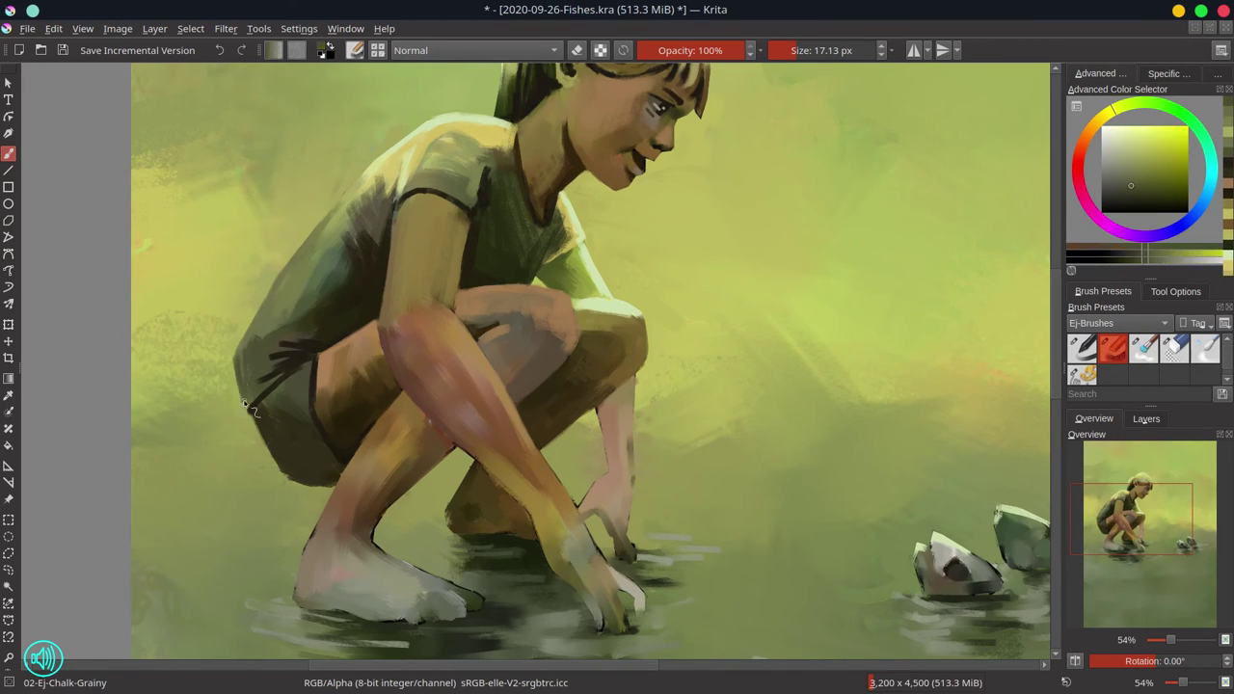
- Round off the lower-back silhouette with sampled background and shirt tones at about 23 px, and save the painting
{"action": "left_click", "coordinate": [220, 378], "text": "ctrl"}
{"action": "left_click", "coordinate": [274, 386], "text": "ctrl"}
{"action": "key", "text": "bracketright"}
{"action": "mouse_move", "coordinate": [232, 336]}
{"action": "left_mouse_down"}
{"action": "mouse_move", "coordinate": [237, 393]}
{"action": "mouse_move", "coordinate": [256, 403]}
{"action": "left_mouse_up"}
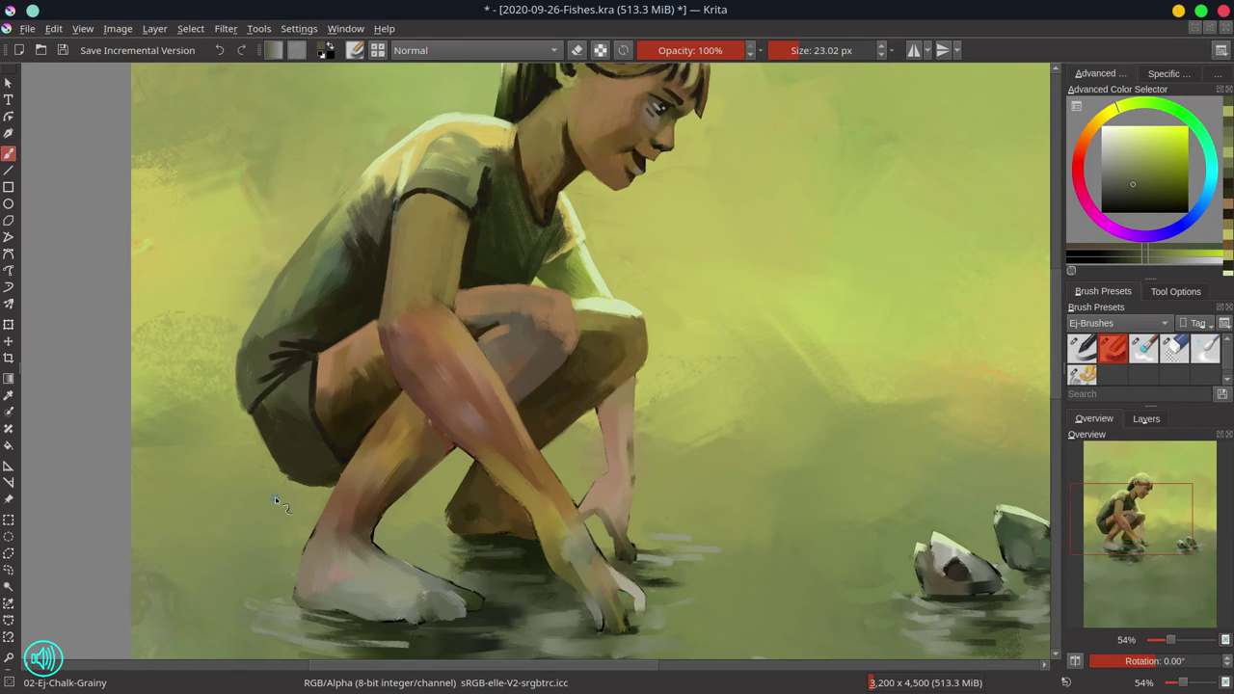
{"action": "key", "text": "ctrl+s"}
- Replace the outline along the near calf's back edge and heel with sampled ochre and pinkish skin tones at about 19 px
{"action": "left_click", "coordinate": [390, 454], "text": "ctrl"}
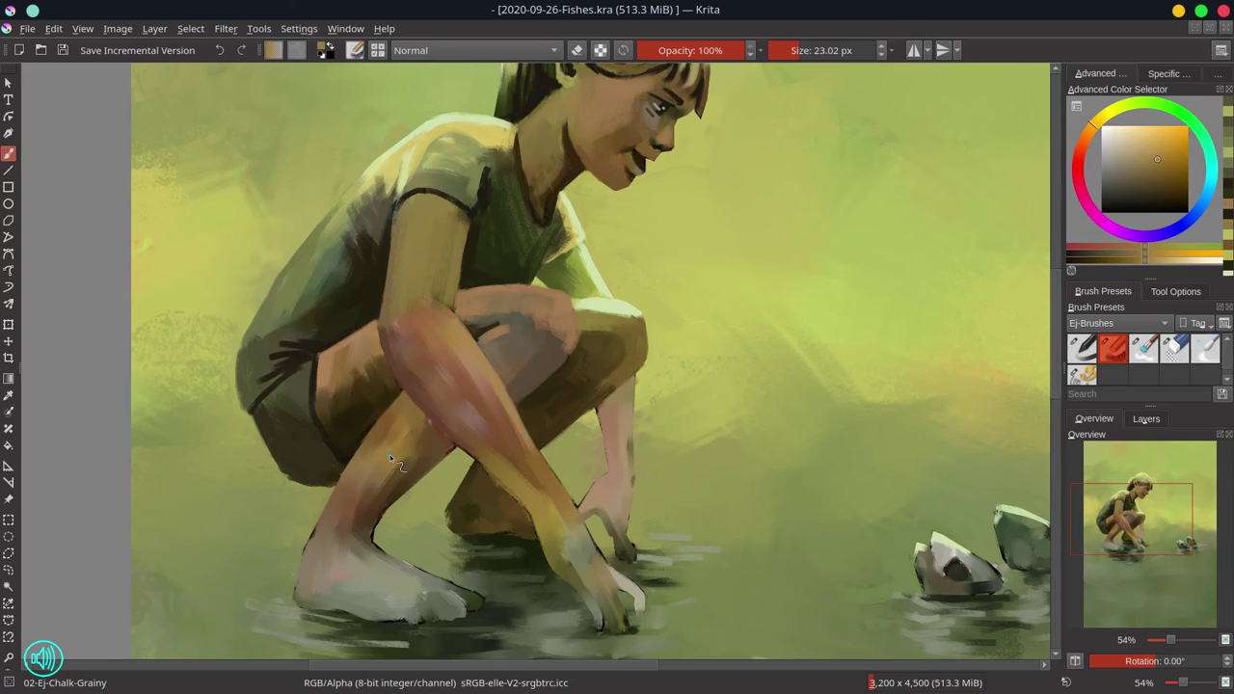
{"action": "left_click_drag", "start_coordinate": [406, 411], "coordinate": [382, 424]}
{"action": "left_click", "coordinate": [337, 521], "text": "ctrl"}
{"action": "left_click_drag", "start_coordinate": [335, 513], "coordinate": [355, 472]}
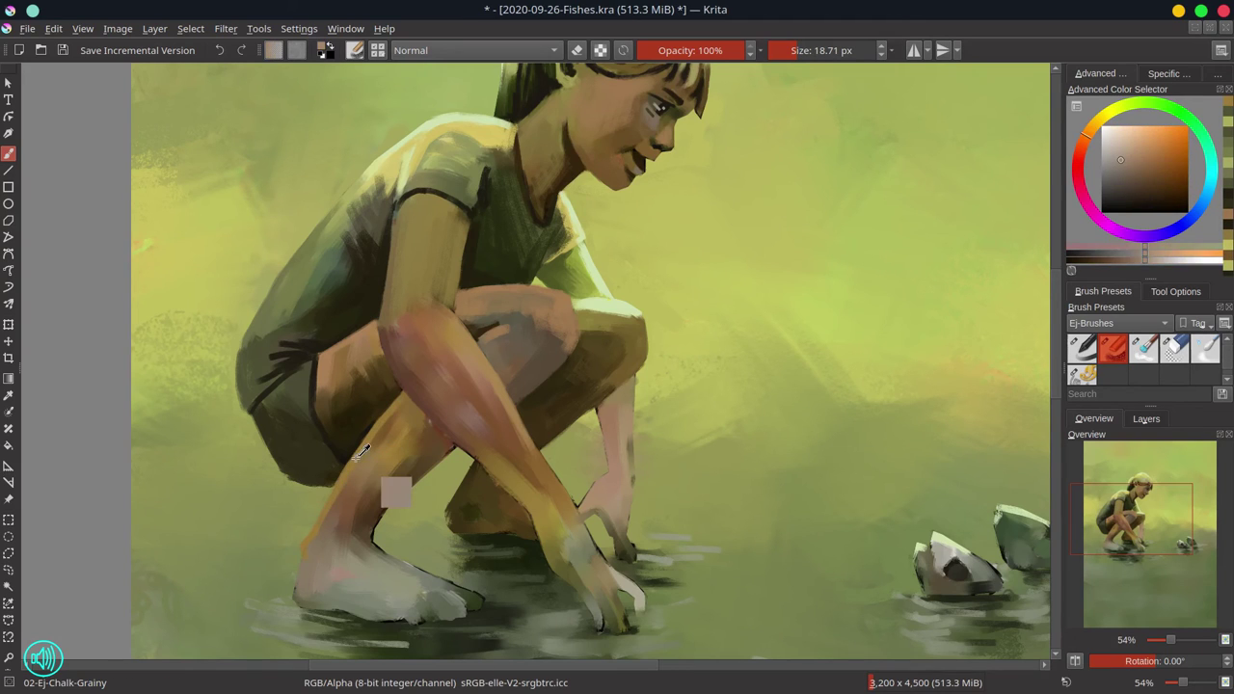
{"action": "left_click", "coordinate": [357, 458], "text": "ctrl"}
{"action": "left_click", "coordinate": [349, 526], "text": "ctrl"}
{"action": "left_click", "coordinate": [308, 552], "text": "ctrl"}
{"action": "left_click_drag", "start_coordinate": [322, 531], "coordinate": [306, 579]}
{"action": "left_click", "coordinate": [304, 576], "text": "ctrl"}
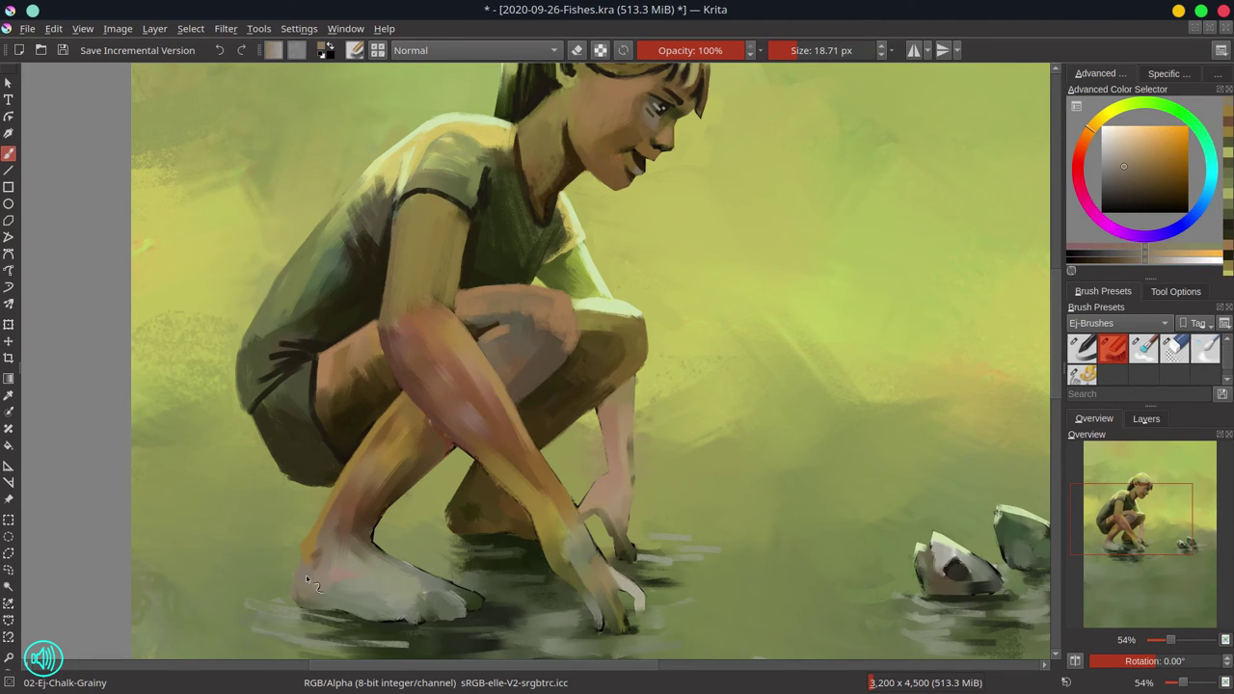
- Paint over the near shin's front outline and blend the lower leg with sampled brown and orange tones at about 30 px
{"action": "left_click_drag", "start_coordinate": [393, 487], "coordinate": [398, 487]}
{"action": "left_click", "coordinate": [401, 485], "text": "ctrl"}
{"action": "mouse_move", "coordinate": [397, 491]}
{"action": "left_mouse_down"}
{"action": "mouse_move", "coordinate": [440, 439]}
{"action": "mouse_move", "coordinate": [420, 417]}
{"action": "left_mouse_up"}
{"action": "left_click", "coordinate": [424, 425], "text": "ctrl"}
{"action": "left_click", "coordinate": [381, 439], "text": "ctrl"}
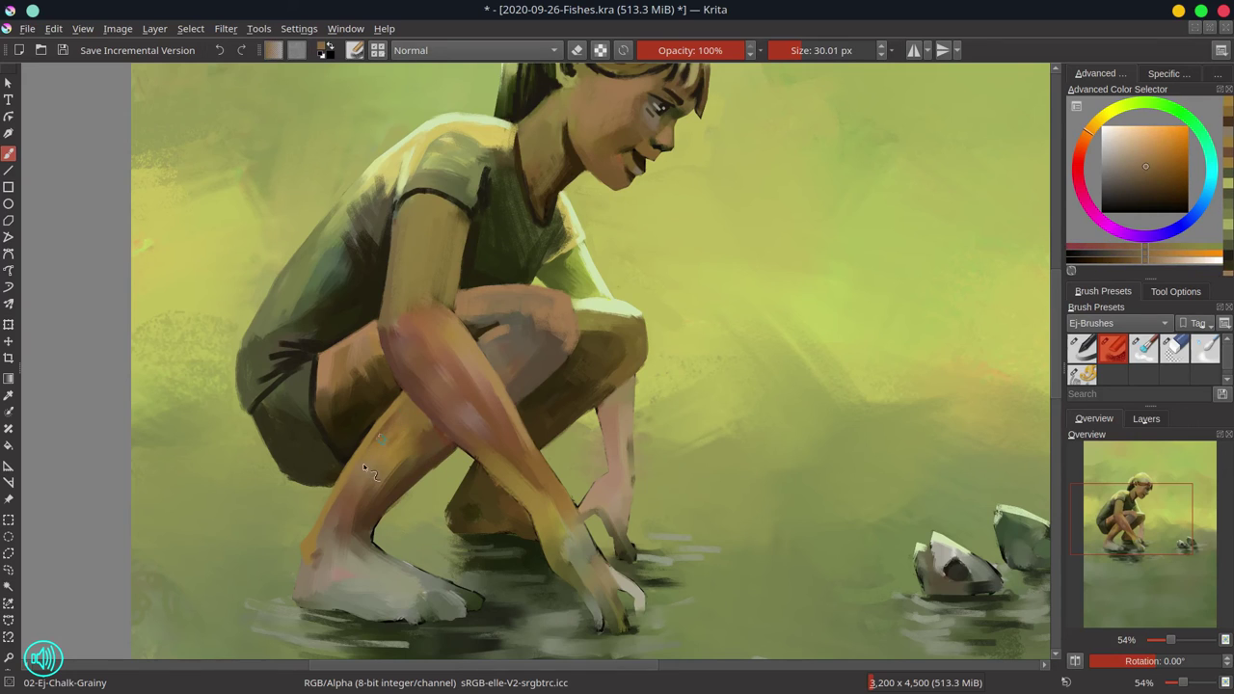
{"action": "left_click", "coordinate": [356, 471], "text": "ctrl"}
{"action": "mouse_move", "coordinate": [364, 468]}
{"action": "left_mouse_down"}
{"action": "mouse_move", "coordinate": [364, 481]}
{"action": "mouse_move", "coordinate": [380, 445]}
{"action": "mouse_move", "coordinate": [398, 480]}
{"action": "mouse_move", "coordinate": [433, 433]}
{"action": "mouse_move", "coordinate": [374, 516]}
{"action": "mouse_move", "coordinate": [388, 521]}
{"action": "left_mouse_up"}
{"action": "left_click", "coordinate": [370, 511], "text": "ctrl"}
{"action": "left_click", "coordinate": [378, 463], "text": "ctrl"}
{"action": "left_click", "coordinate": [403, 479], "text": "ctrl"}
{"action": "left_click", "coordinate": [433, 432], "text": "ctrl"}
{"action": "left_click", "coordinate": [397, 514], "text": "ctrl"}
- Refine the far lower leg's edges around the crossing forearm with sampled browns at about 21 px
{"action": "left_click_drag", "start_coordinate": [483, 503], "coordinate": [476, 504]}
{"action": "left_click", "coordinate": [482, 506], "text": "ctrl"}
{"action": "left_click_drag", "start_coordinate": [467, 496], "coordinate": [500, 519]}
{"action": "left_click_drag", "start_coordinate": [570, 415], "coordinate": [552, 433]}
{"action": "left_click", "coordinate": [523, 386], "text": "ctrl"}
{"action": "left_click_drag", "start_coordinate": [523, 391], "coordinate": [516, 405]}
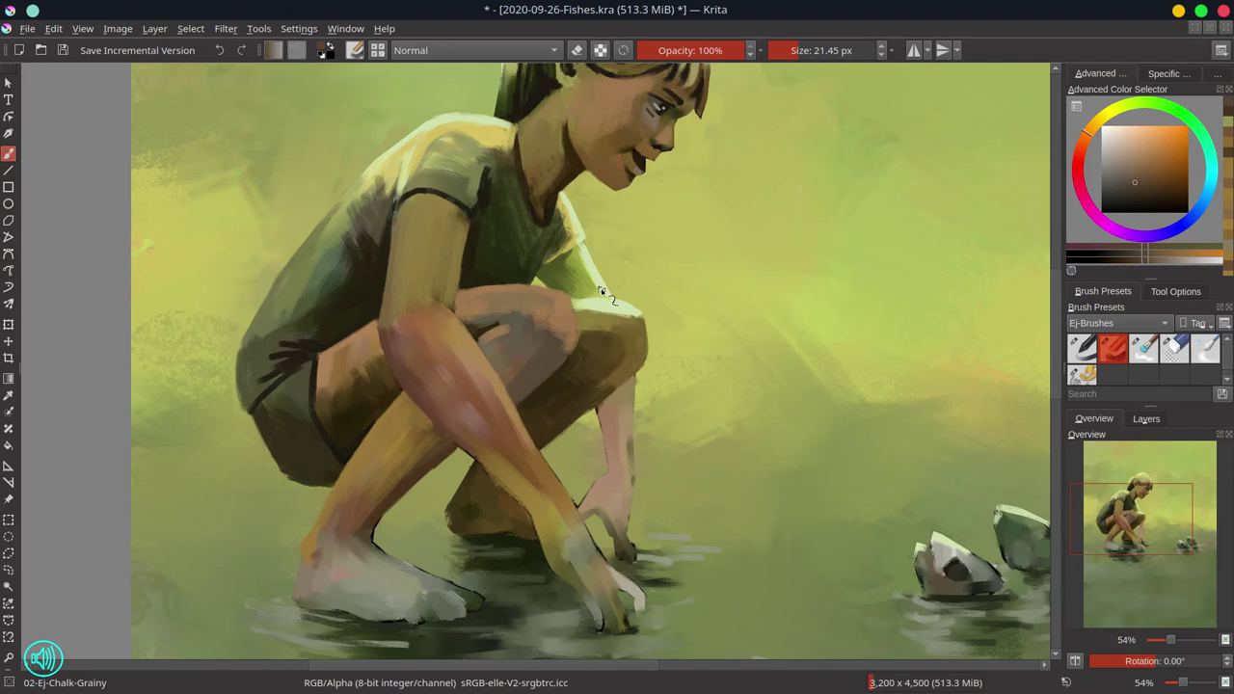
- Blend the near ankle and the top of the near foot with sampled skin and grey tones at about 21 px
{"action": "left_click", "coordinate": [363, 533], "text": "ctrl"}
{"action": "mouse_move", "coordinate": [361, 536]}
{"action": "left_mouse_down"}
{"action": "mouse_move", "coordinate": [353, 554]}
{"action": "mouse_move", "coordinate": [309, 555]}
{"action": "mouse_move", "coordinate": [380, 534]}
{"action": "left_mouse_up"}
{"action": "left_click", "coordinate": [346, 568], "text": "ctrl"}
{"action": "left_click", "coordinate": [415, 536], "text": "ctrl"}
{"action": "left_click_drag", "start_coordinate": [552, 555], "coordinate": [584, 549]}
{"action": "left_click_drag", "start_coordinate": [584, 549], "coordinate": [595, 462]}
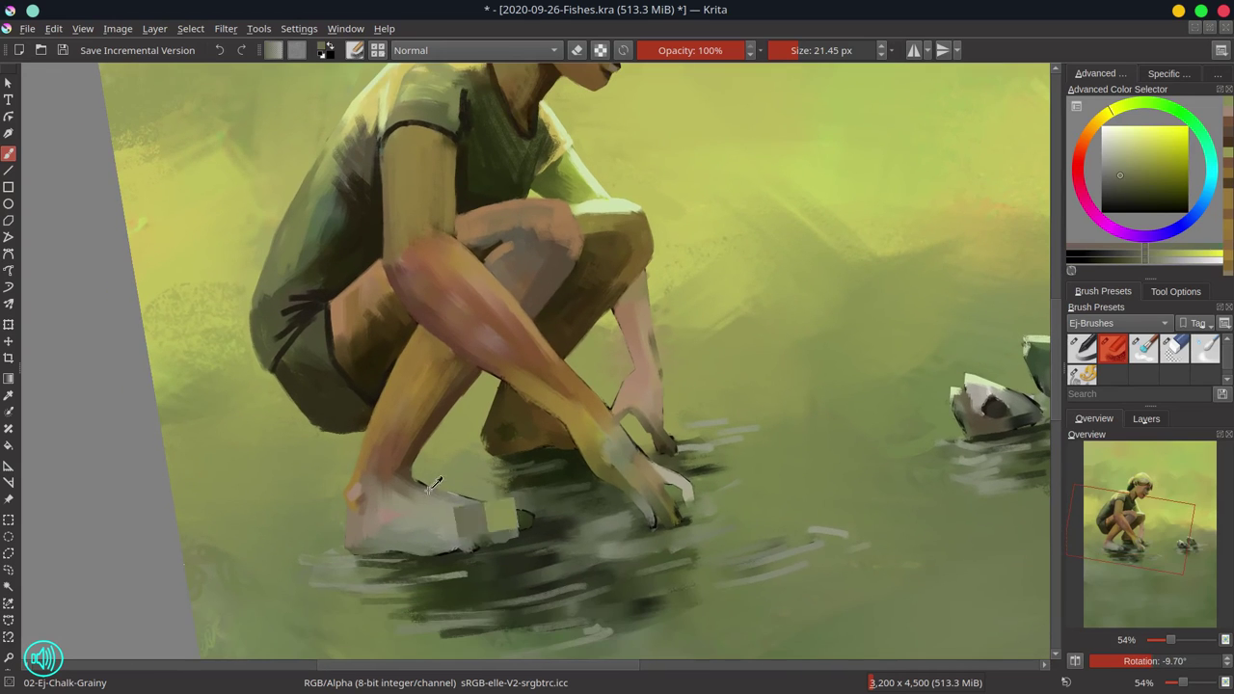
{"action": "mouse_move", "coordinate": [463, 505]}
{"action": "left_mouse_down"}
{"action": "mouse_move", "coordinate": [513, 530]}
{"action": "mouse_move", "coordinate": [491, 509]}
{"action": "mouse_move", "coordinate": [515, 519]}
{"action": "mouse_move", "coordinate": [461, 553]}
{"action": "mouse_move", "coordinate": [482, 548]}
{"action": "left_mouse_up"}
{"action": "left_click", "coordinate": [456, 487], "text": "ctrl"}
- Shape the near foot's toes and the dark water shadow beneath its sole with sampled tones at about 14 to 19 px
{"action": "left_click", "coordinate": [500, 512], "text": "ctrl"}
{"action": "left_click", "coordinate": [511, 522], "text": "ctrl"}
{"action": "left_click", "coordinate": [494, 529], "text": "ctrl"}
{"action": "left_click", "coordinate": [483, 559], "text": "ctrl"}
{"action": "left_click", "coordinate": [526, 529], "text": "ctrl"}
{"action": "left_click", "coordinate": [383, 540], "text": "ctrl"}
{"action": "left_click", "coordinate": [408, 559], "text": "ctrl"}
{"action": "mouse_move", "coordinate": [382, 552]}
{"action": "left_mouse_down"}
{"action": "mouse_move", "coordinate": [434, 565]}
{"action": "mouse_move", "coordinate": [383, 558]}
{"action": "left_mouse_up"}
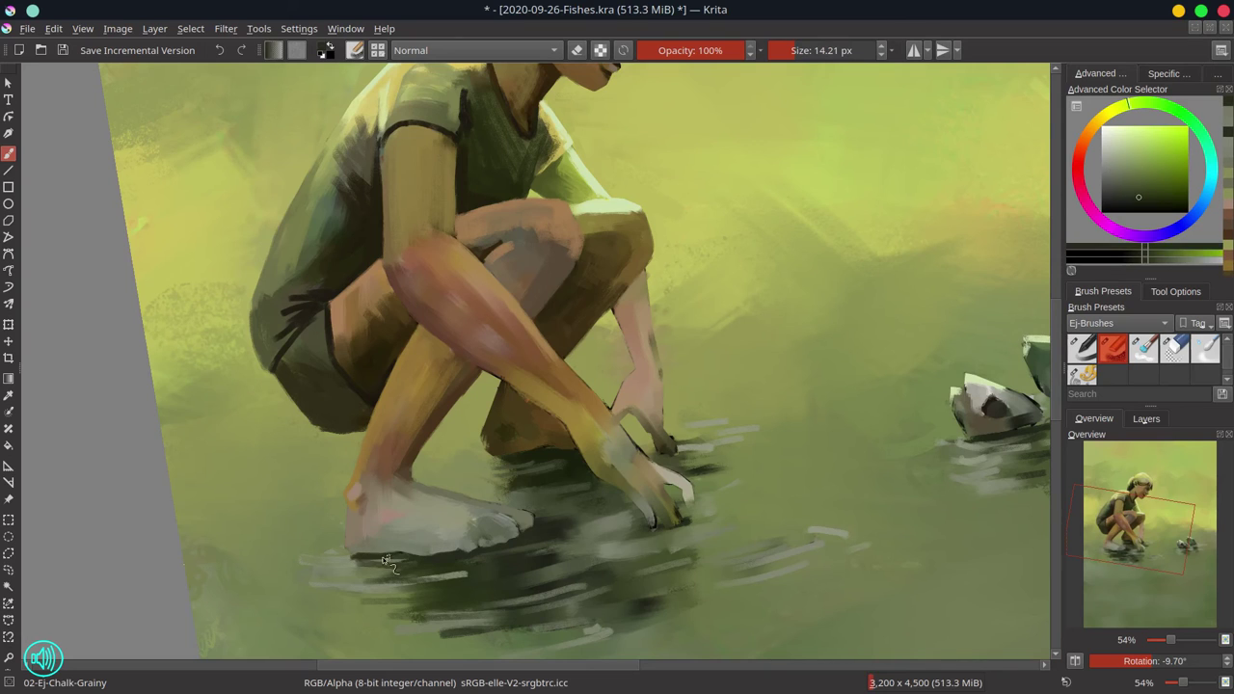
{"action": "left_click", "coordinate": [364, 560], "text": "ctrl"}
{"action": "left_click", "coordinate": [607, 528], "text": "ctrl"}
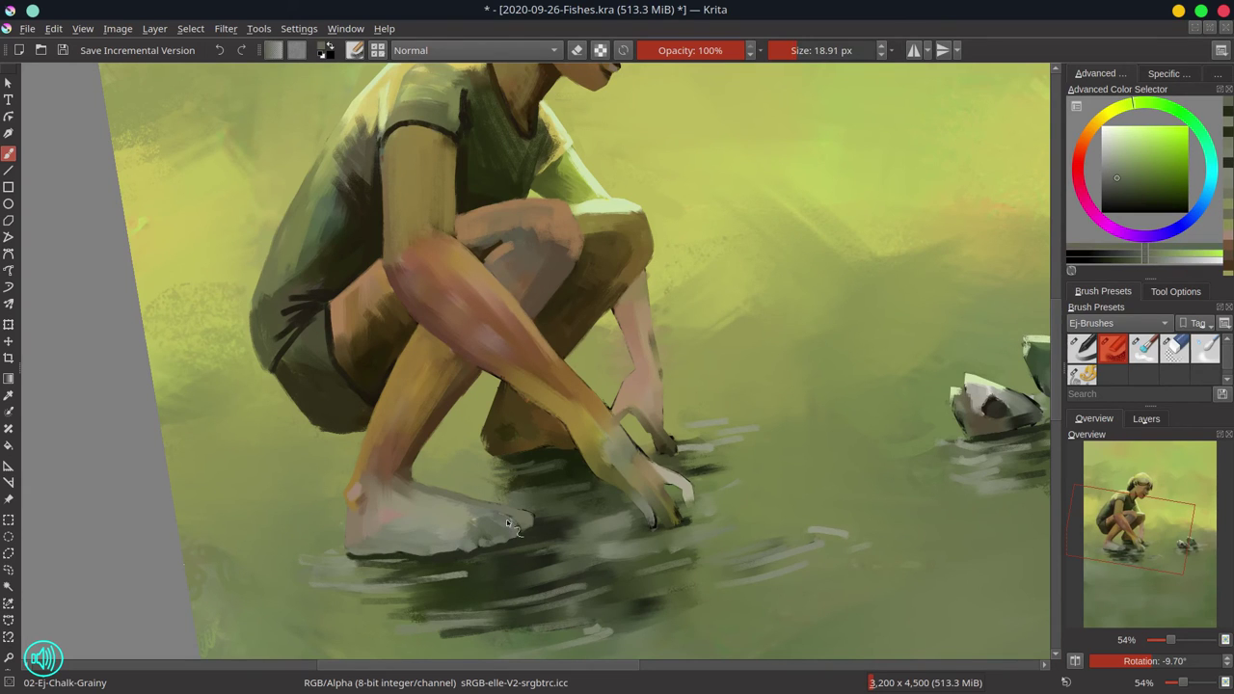
{"action": "key", "text": "5"}
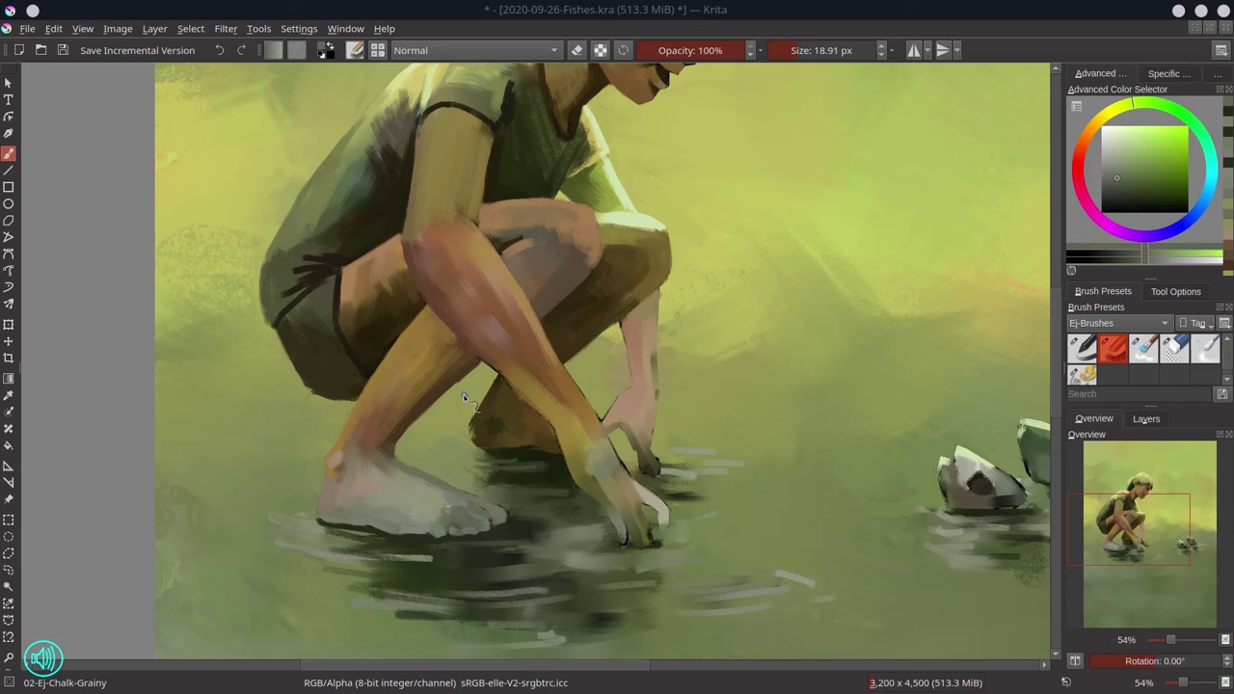
- Paint over the outlines of the far lower leg and the near forearm's underside with sampled ochres at about 10 px
{"action": "left_click", "coordinate": [493, 409], "text": "ctrl"}
{"action": "left_click_drag", "start_coordinate": [490, 409], "coordinate": [472, 432]}
{"action": "left_click", "coordinate": [509, 378], "text": "ctrl"}
{"action": "left_click_drag", "start_coordinate": [504, 369], "coordinate": [496, 369]}
{"action": "left_click_drag", "start_coordinate": [502, 374], "coordinate": [548, 420]}
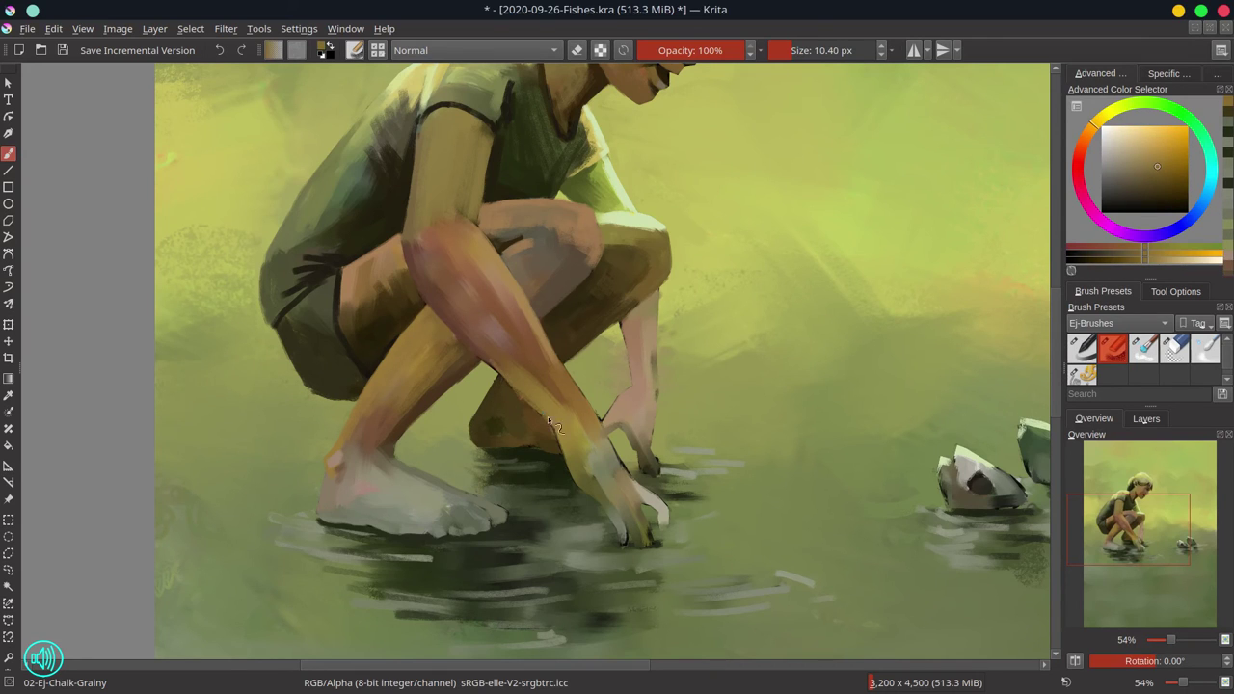
- Blend the near forearm from elbow to wrist with sampled ochre and reddish skin tones at up to about 48 px
{"action": "left_click", "coordinate": [496, 361], "text": "ctrl"}
{"action": "left_click", "coordinate": [492, 351], "text": "ctrl"}
{"action": "left_click_drag", "start_coordinate": [487, 354], "coordinate": [559, 415]}
{"action": "left_click", "coordinate": [513, 374], "text": "ctrl"}
{"action": "left_click", "coordinate": [442, 285], "text": "ctrl"}
{"action": "left_click", "coordinate": [530, 375], "text": "ctrl"}
{"action": "left_click", "coordinate": [510, 330], "text": "ctrl"}
{"action": "left_click", "coordinate": [482, 299], "text": "ctrl"}
{"action": "mouse_move", "coordinate": [507, 333]}
{"action": "left_mouse_down"}
{"action": "mouse_move", "coordinate": [463, 282]}
{"action": "mouse_move", "coordinate": [478, 272]}
{"action": "left_mouse_up"}
{"action": "left_click", "coordinate": [462, 279], "text": "ctrl"}
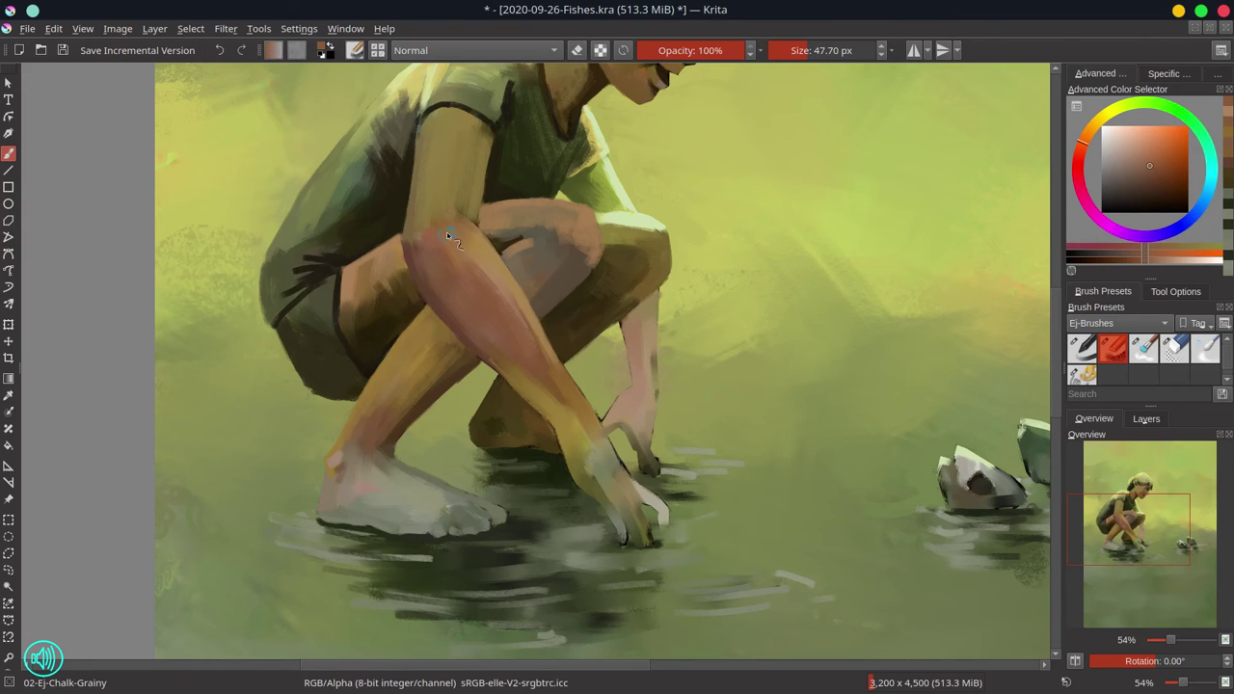
- Refine the near forearm's front edge down to the wrist with sampled ochre tones at about 41 px
{"action": "left_click", "coordinate": [526, 355], "text": "ctrl"}
{"action": "left_click_drag", "start_coordinate": [545, 345], "coordinate": [589, 422]}
{"action": "left_click", "coordinate": [599, 476], "text": "ctrl"}
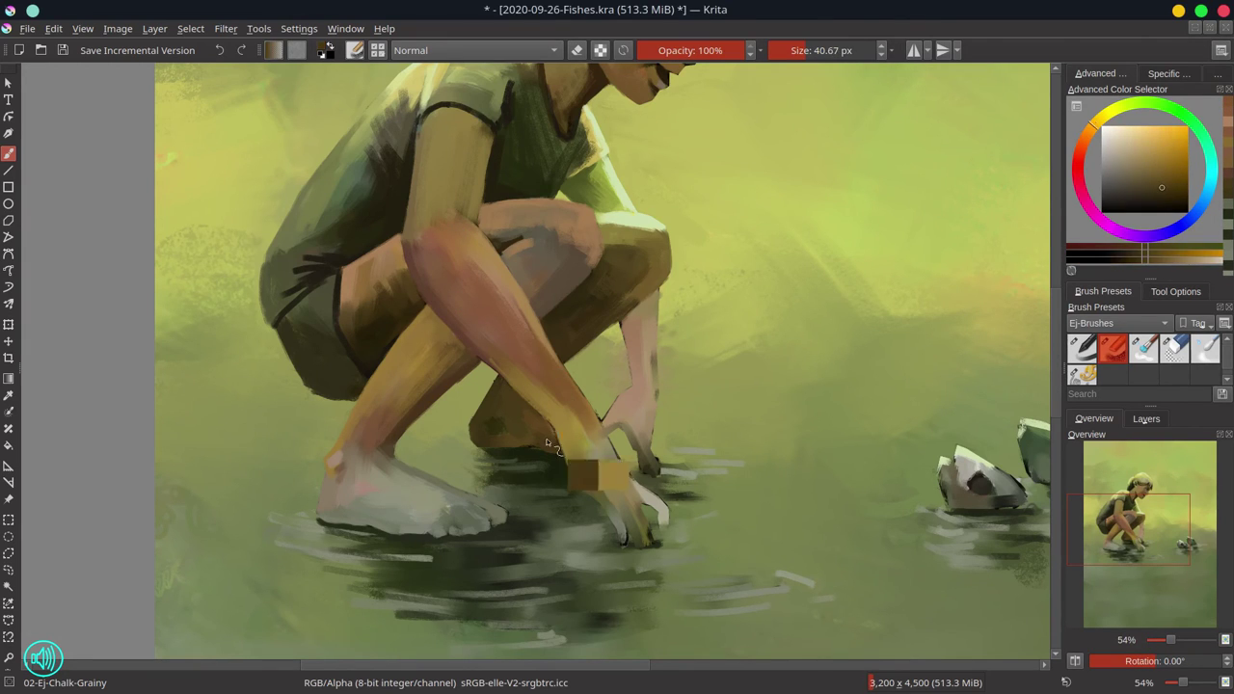
- Blend the far foot and heel above the water with sampled dark browns at about 18 px
{"action": "left_click", "coordinate": [515, 419], "text": "ctrl"}
{"action": "left_click", "coordinate": [521, 429], "text": "ctrl"}
{"action": "left_click", "coordinate": [527, 454], "text": "ctrl"}
{"action": "mouse_move", "coordinate": [511, 417]}
{"action": "left_mouse_down"}
{"action": "mouse_move", "coordinate": [525, 452]}
{"action": "mouse_move", "coordinate": [488, 453]}
{"action": "left_mouse_up"}
{"action": "left_click", "coordinate": [536, 424], "text": "ctrl"}
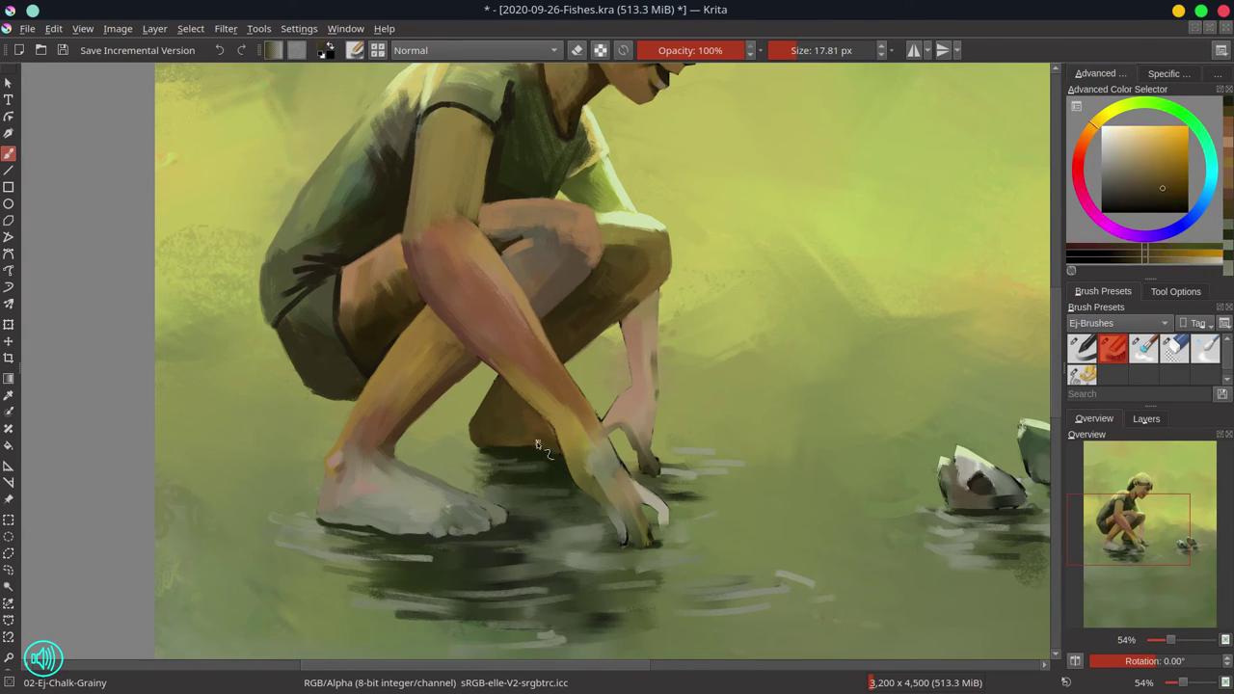
- Blend the lower end of the near forearm toward the wrist with sampled ochre tones at about 18 px
{"action": "left_click", "coordinate": [540, 386], "text": "ctrl"}
{"action": "left_click_drag", "start_coordinate": [506, 374], "coordinate": [570, 442]}
{"action": "left_click", "coordinate": [525, 385], "text": "ctrl"}
{"action": "left_click", "coordinate": [577, 397], "text": "ctrl"}
{"action": "left_click_drag", "start_coordinate": [577, 397], "coordinate": [604, 424]}
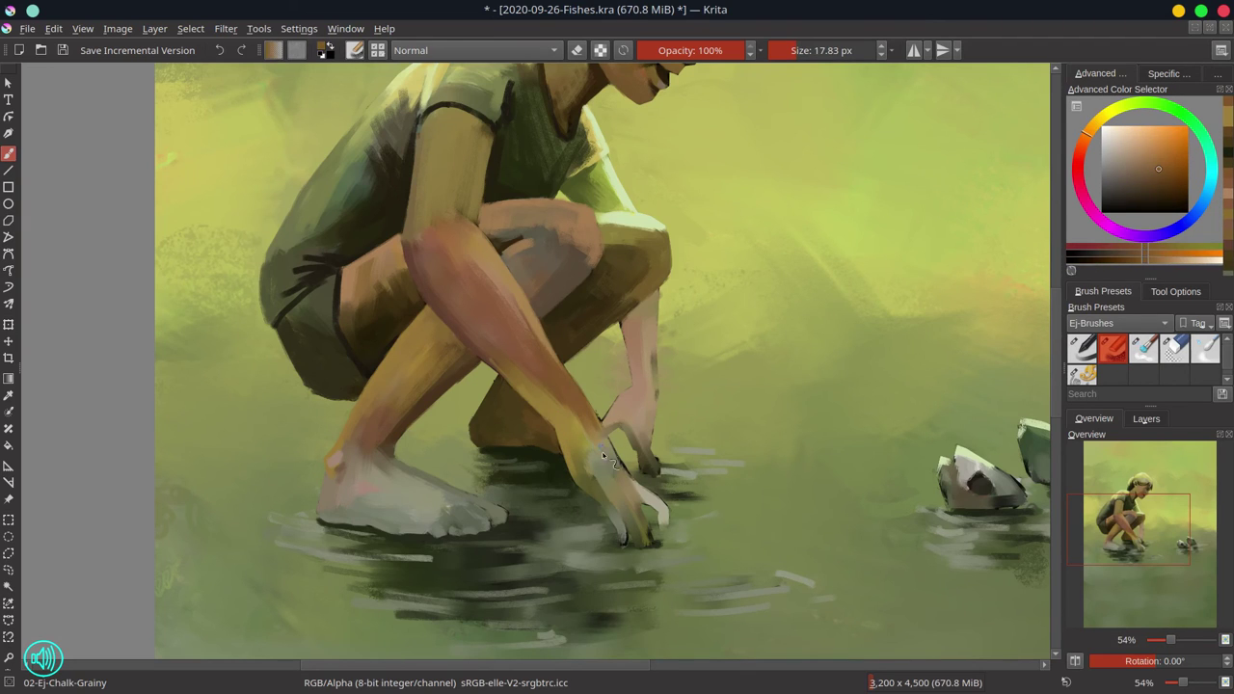
- Clean up the front edge of the near wrist and hand with sampled background green and skin tones at about 18 px
{"action": "left_click", "coordinate": [600, 384], "text": "ctrl"}
{"action": "left_click", "coordinate": [605, 391], "text": "ctrl"}
{"action": "left_click_drag", "start_coordinate": [617, 381], "coordinate": [600, 423]}
{"action": "left_click", "coordinate": [600, 416], "text": "ctrl"}
{"action": "left_click", "coordinate": [590, 424], "text": "ctrl"}
{"action": "left_click", "coordinate": [582, 403], "text": "ctrl"}
{"action": "left_click", "coordinate": [626, 472], "text": "ctrl"}
{"action": "left_click_drag", "start_coordinate": [631, 467], "coordinate": [649, 489]}
- Paint brown gaps between the near foot's toes at about 9 px, showing the originals line art only as a temporary guide
{"action": "left_click", "coordinate": [1147, 419]}
{"action": "left_click", "coordinate": [1075, 485]}
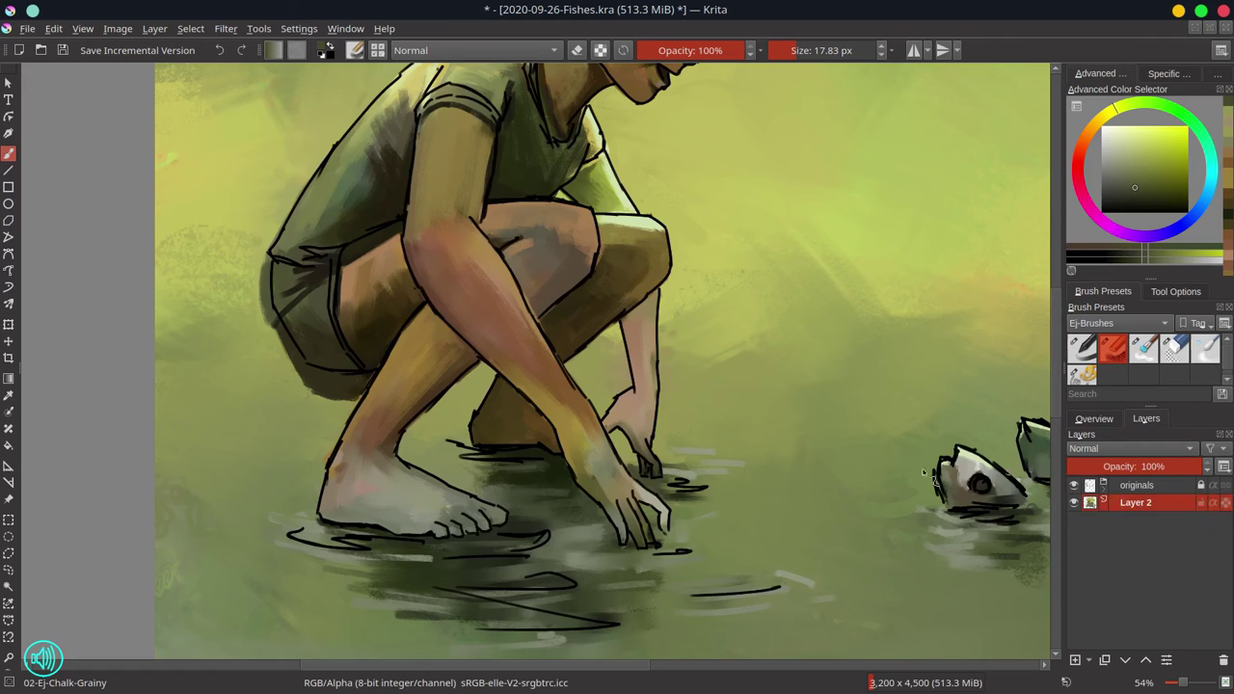
{"action": "left_click", "coordinate": [1130, 165]}
{"action": "left_click", "coordinate": [439, 380], "text": "ctrl"}
{"action": "left_click", "coordinate": [721, 443], "text": "ctrl"}
{"action": "left_click", "coordinate": [444, 532], "text": "ctrl"}
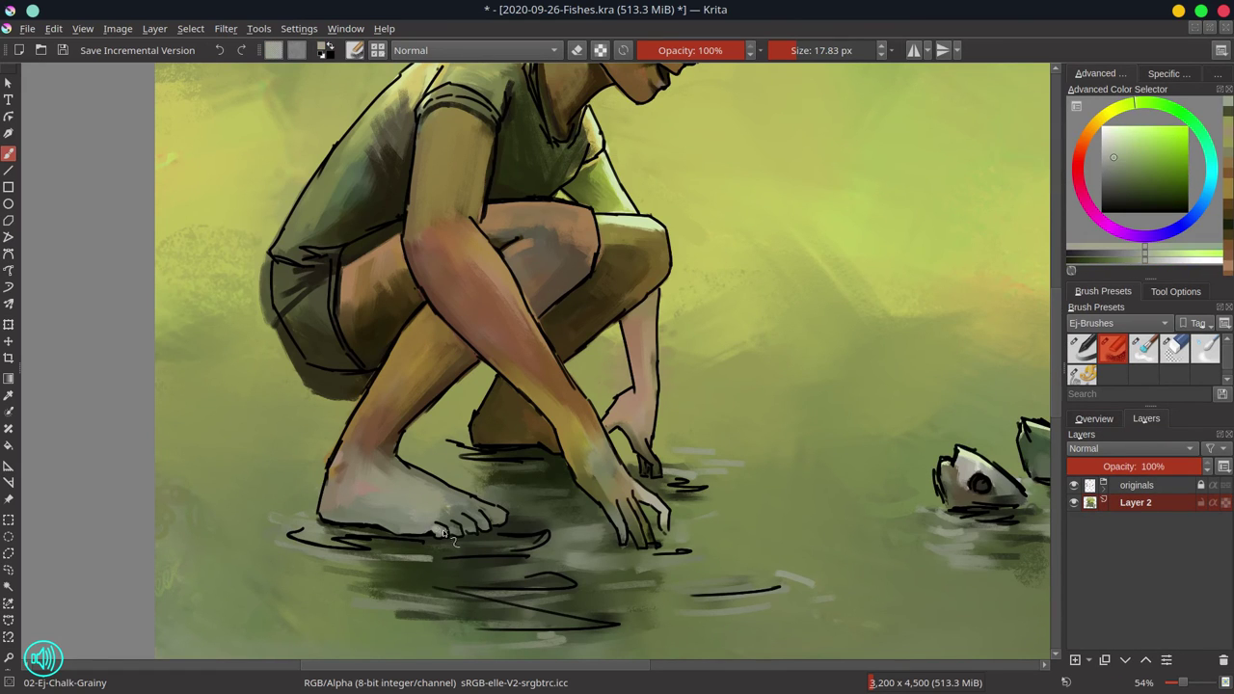
{"action": "left_click", "coordinate": [415, 412], "text": "ctrl"}
{"action": "left_click", "coordinate": [451, 453], "text": "ctrl"}
{"action": "key", "text": "bracketleft"}
{"action": "key", "text": "bracketleft"}
{"action": "key", "text": "bracketleft"}
{"action": "key", "text": "bracketleft"}
{"action": "key", "text": "bracketleft"}
{"action": "key", "text": "bracketleft"}
{"action": "key", "text": "bracketleft"}
{"action": "key", "text": "bracketleft"}
{"action": "key", "text": "bracketleft"}
{"action": "left_click_drag", "start_coordinate": [450, 523], "coordinate": [461, 528]}
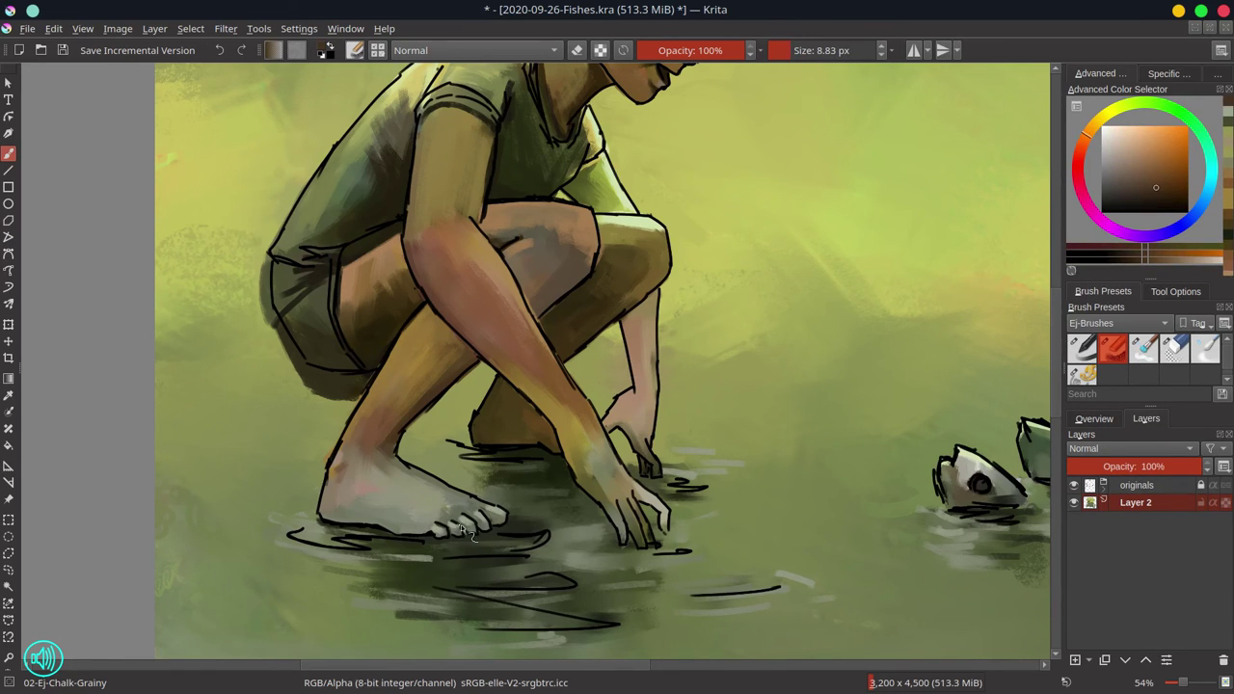
{"action": "left_click", "coordinate": [1074, 485]}
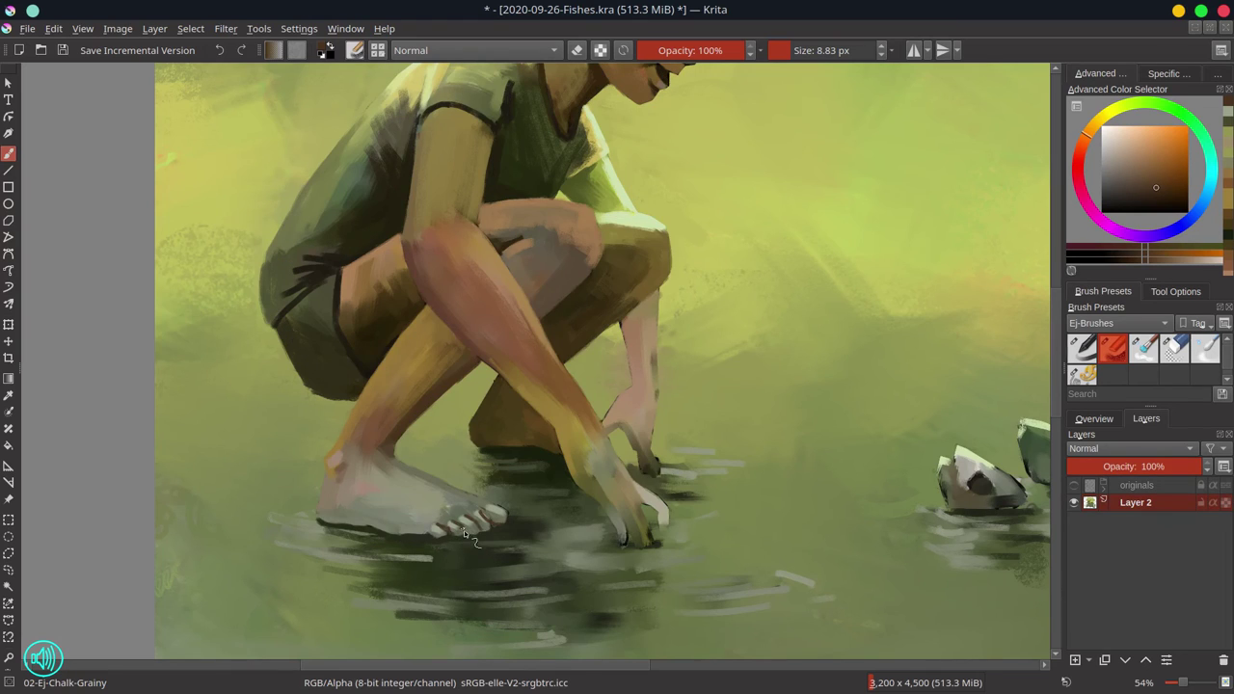
- Refine the toe edges and the gaps between them with sampled grey-green and brown tones at about 9 px
{"action": "left_click", "coordinate": [481, 533], "text": "ctrl"}
{"action": "mouse_move", "coordinate": [480, 534]}
{"action": "left_mouse_down"}
{"action": "mouse_move", "coordinate": [441, 533]}
{"action": "mouse_move", "coordinate": [493, 523]}
{"action": "left_mouse_up"}
{"action": "left_click", "coordinate": [455, 527], "text": "ctrl"}
{"action": "left_click", "coordinate": [446, 528], "text": "ctrl"}
{"action": "left_click", "coordinate": [489, 511], "text": "ctrl"}
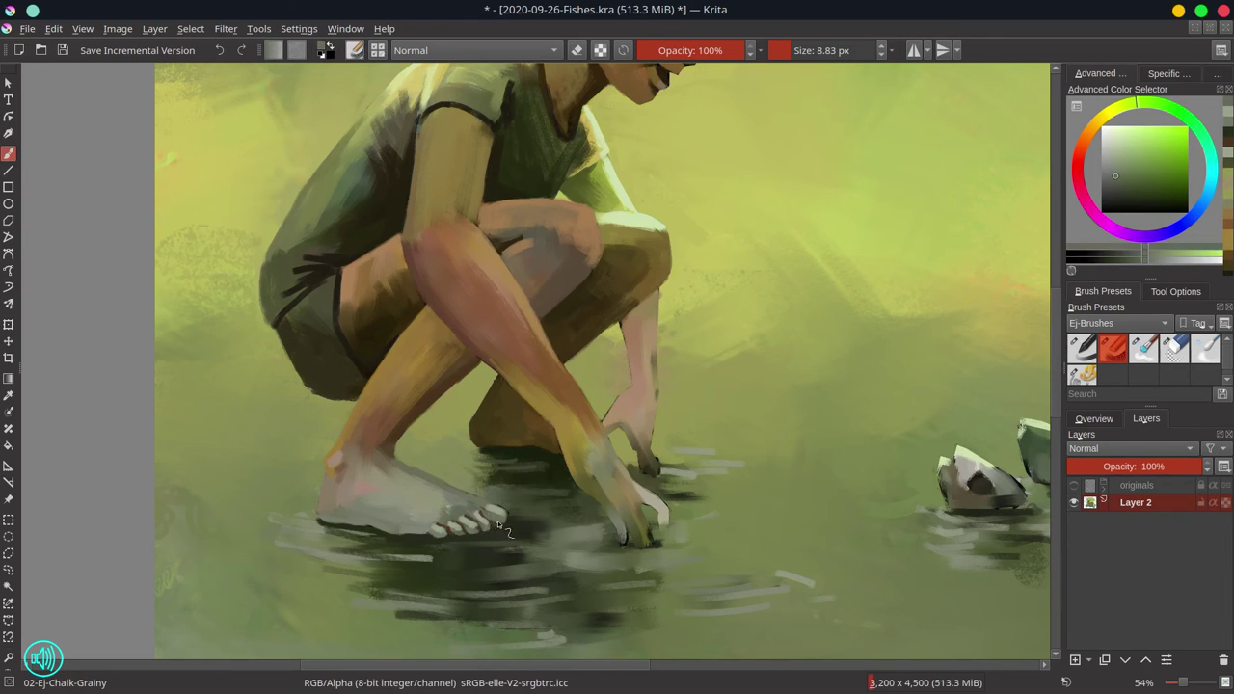
{"action": "left_click", "coordinate": [493, 527], "text": "ctrl"}
{"action": "left_click", "coordinate": [452, 520], "text": "ctrl"}
{"action": "left_click", "coordinate": [494, 527]}
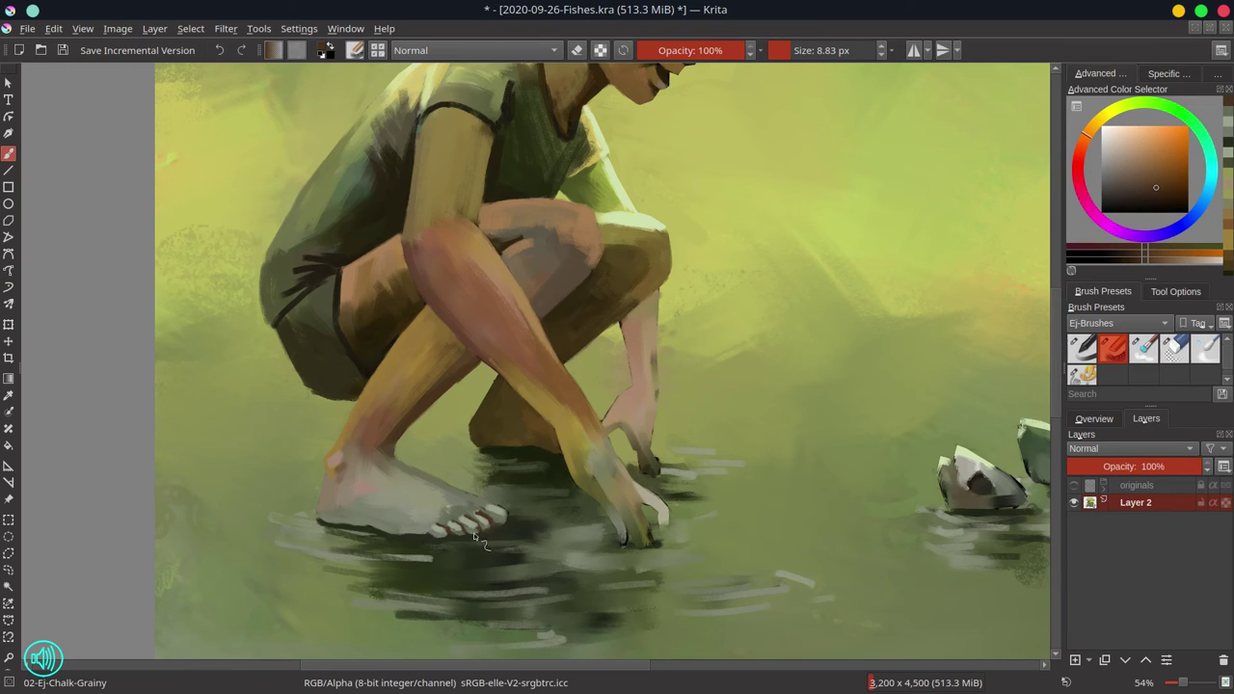
- Shape the big toe and its edge against the water with sampled foot and dark water tones at about 9 px
{"action": "left_click", "coordinate": [502, 511], "text": "ctrl"}
{"action": "left_click_drag", "start_coordinate": [502, 512], "coordinate": [505, 505]}
{"action": "left_click", "coordinate": [510, 499], "text": "ctrl"}
{"action": "left_click", "coordinate": [501, 499], "text": "ctrl"}
{"action": "left_click", "coordinate": [557, 491], "text": "ctrl"}
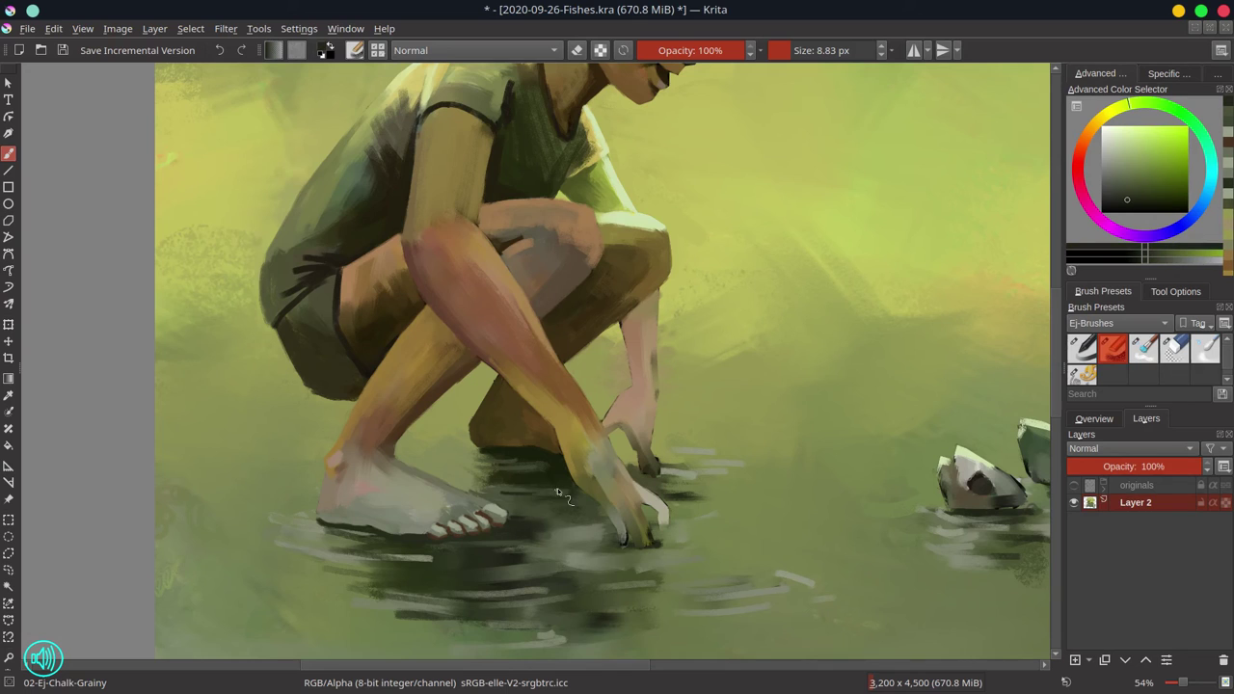
{"action": "left_click", "coordinate": [1089, 419]}
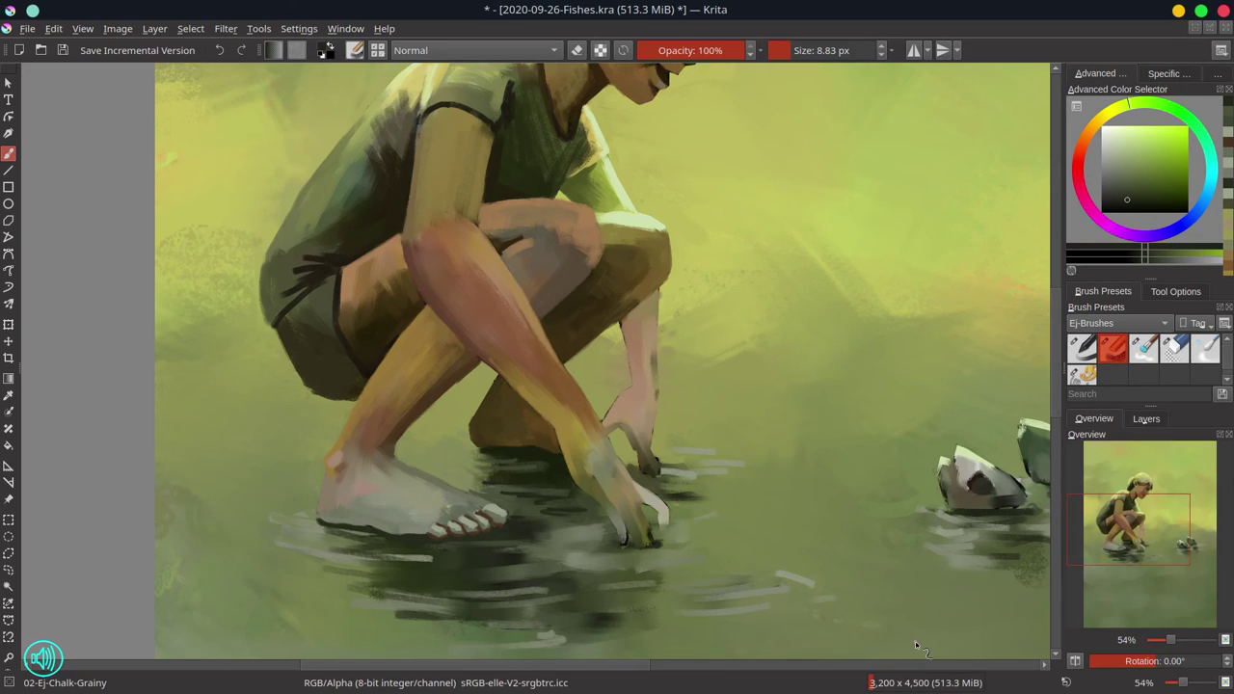
- Blend the near ankle into the foot with sampled greyish skin tones at about 25 px and save the painting
{"action": "left_click", "coordinate": [379, 463], "text": "ctrl"}
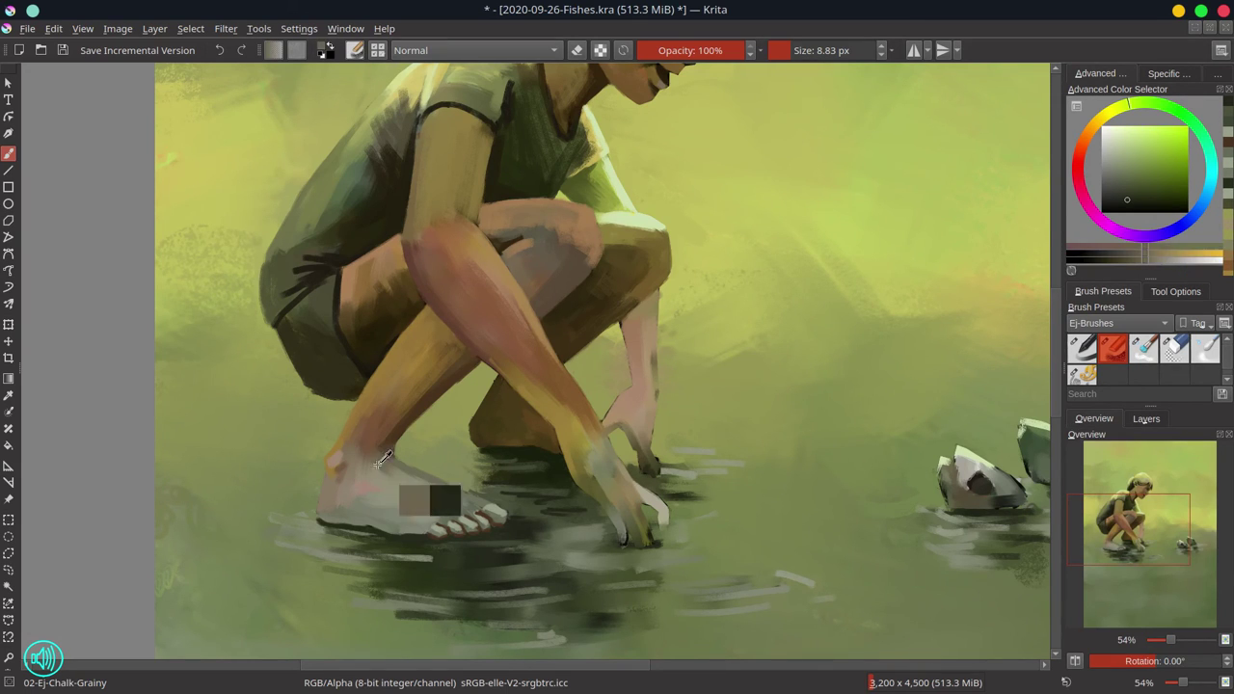
{"action": "left_click", "coordinate": [372, 461], "text": "ctrl"}
{"action": "left_click_drag", "start_coordinate": [376, 463], "coordinate": [365, 463]}
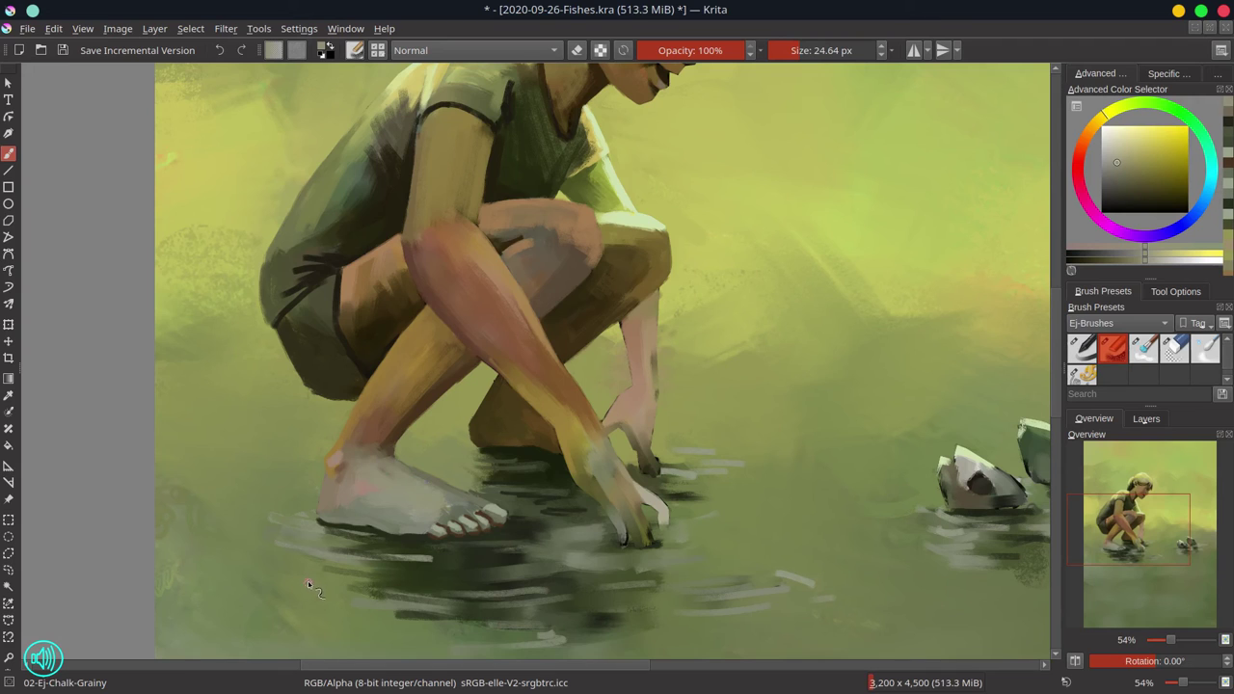
{"action": "scroll", "coordinate": [662, 399], "scroll_direction": "down", "scroll_amount": 4}
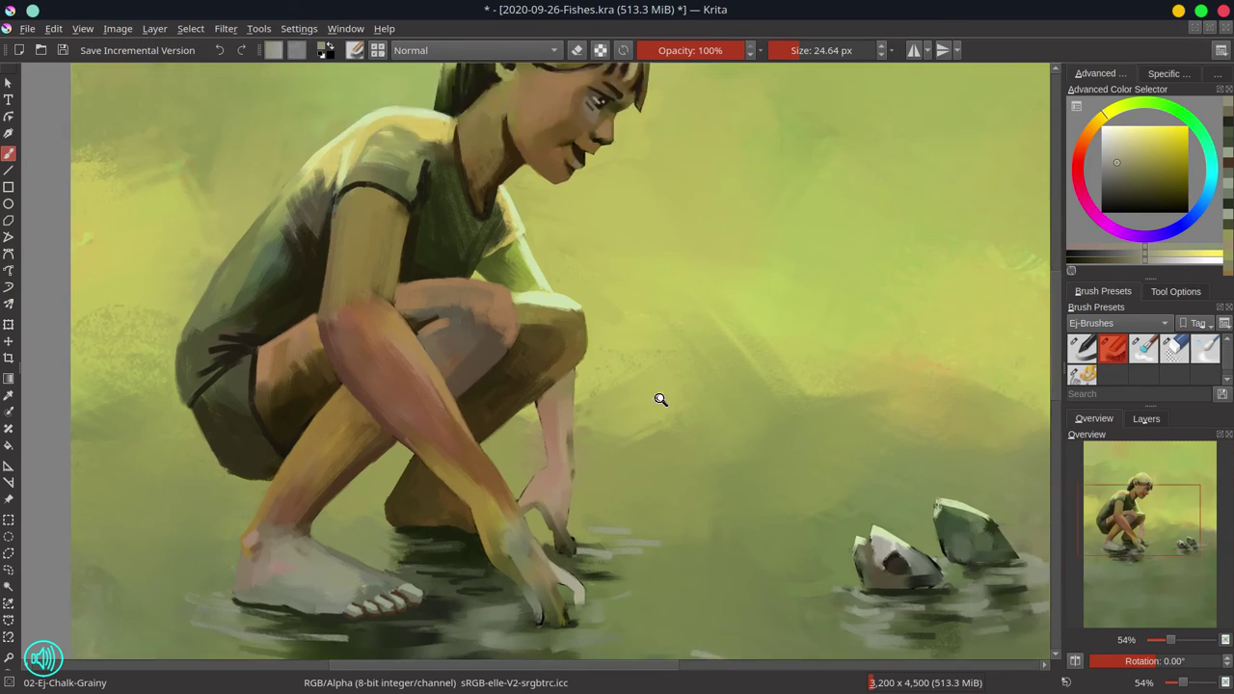
{"action": "key", "text": "ctrl+s"}
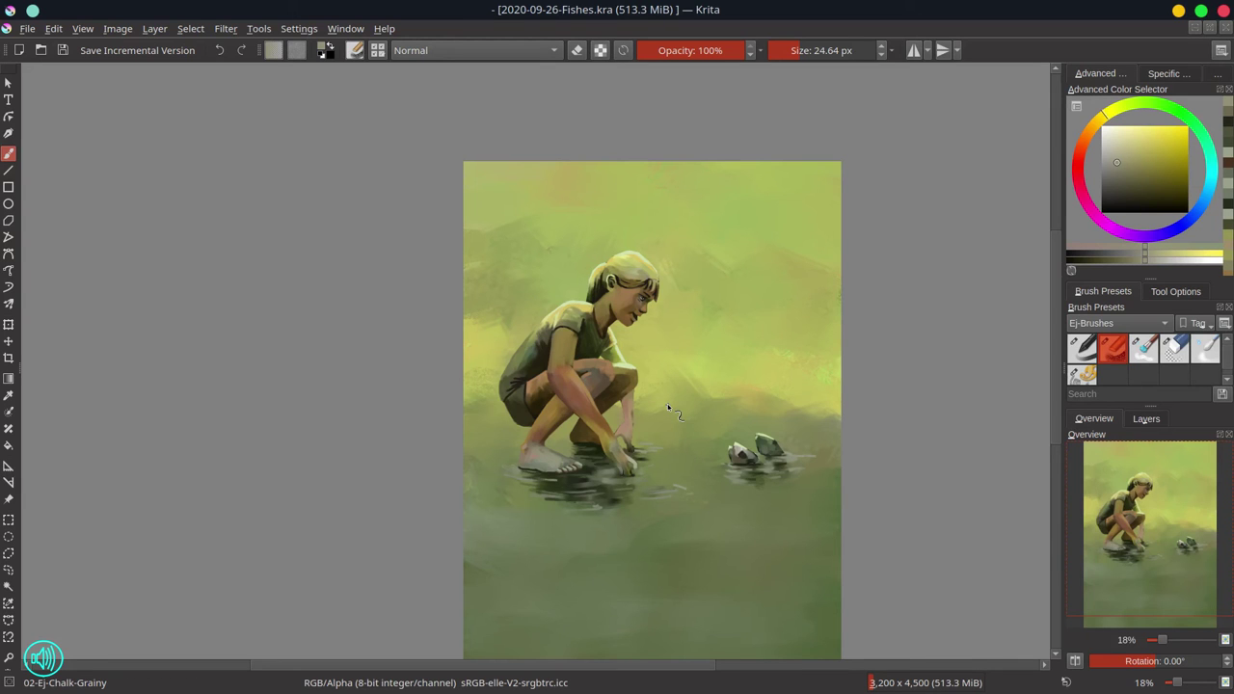
- Touch up the shadows around the girl's legs with sampled dark olive at about 28 px
{"action": "scroll", "coordinate": [524, 415], "scroll_direction": "up", "scroll_amount": 4}
{"action": "left_click", "coordinate": [502, 401], "text": "ctrl"}
{"action": "left_click_drag", "start_coordinate": [499, 400], "coordinate": [502, 400]}
{"action": "left_click_drag", "start_coordinate": [490, 397], "coordinate": [494, 412]}
{"action": "scroll", "coordinate": [547, 371], "scroll_direction": "down", "scroll_amount": 4}
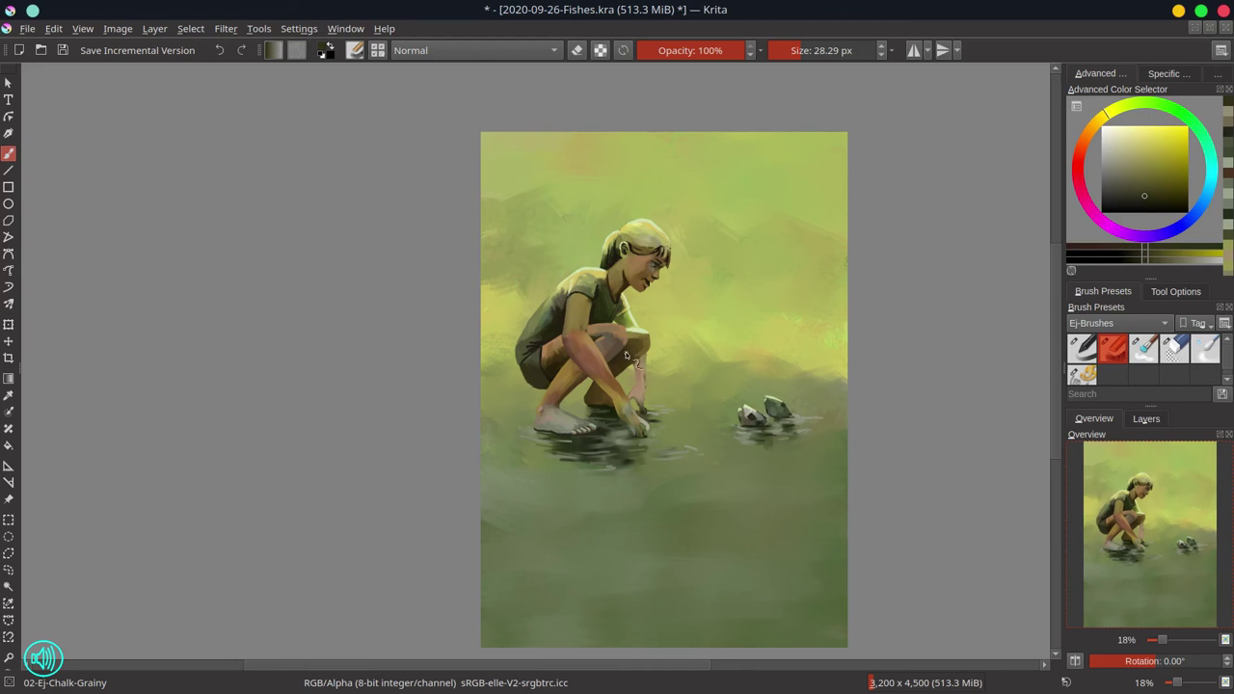
- Refine the hairline from the ear to the fringe with sampled dark tones at about 14 px
{"action": "mouse_move", "coordinate": [625, 386]}
{"action": "left_mouse_down"}
{"action": "mouse_move", "coordinate": [621, 116]}
{"action": "mouse_move", "coordinate": [598, 374]}
{"action": "mouse_move", "coordinate": [552, 340]}
{"action": "mouse_move", "coordinate": [579, 384]}
{"action": "left_mouse_up"}
{"action": "left_click", "coordinate": [561, 335], "text": "ctrl"}
{"action": "left_click", "coordinate": [510, 431], "text": "ctrl"}
{"action": "left_click", "coordinate": [537, 464], "text": "ctrl"}
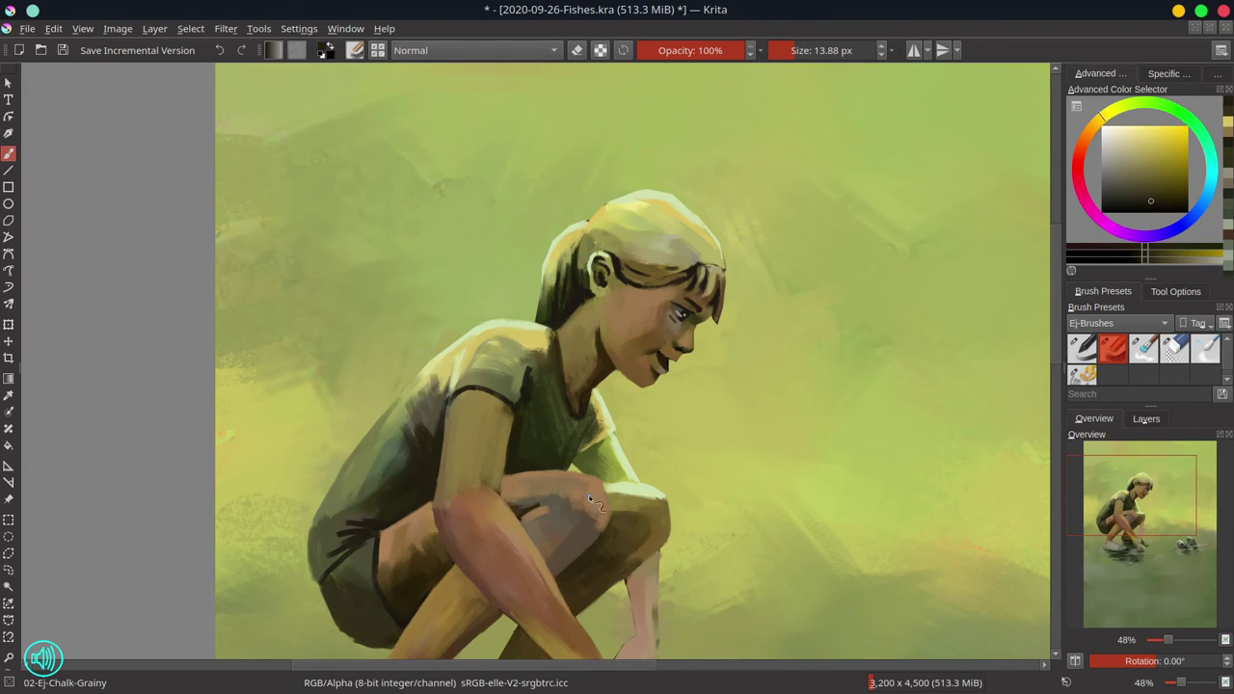
{"action": "left_click", "coordinate": [590, 376], "text": "ctrl"}
{"action": "left_click", "coordinate": [619, 278], "text": "ctrl"}
{"action": "left_click_drag", "start_coordinate": [631, 281], "coordinate": [712, 274]}
{"action": "left_click_drag", "start_coordinate": [632, 540], "coordinate": [576, 290]}
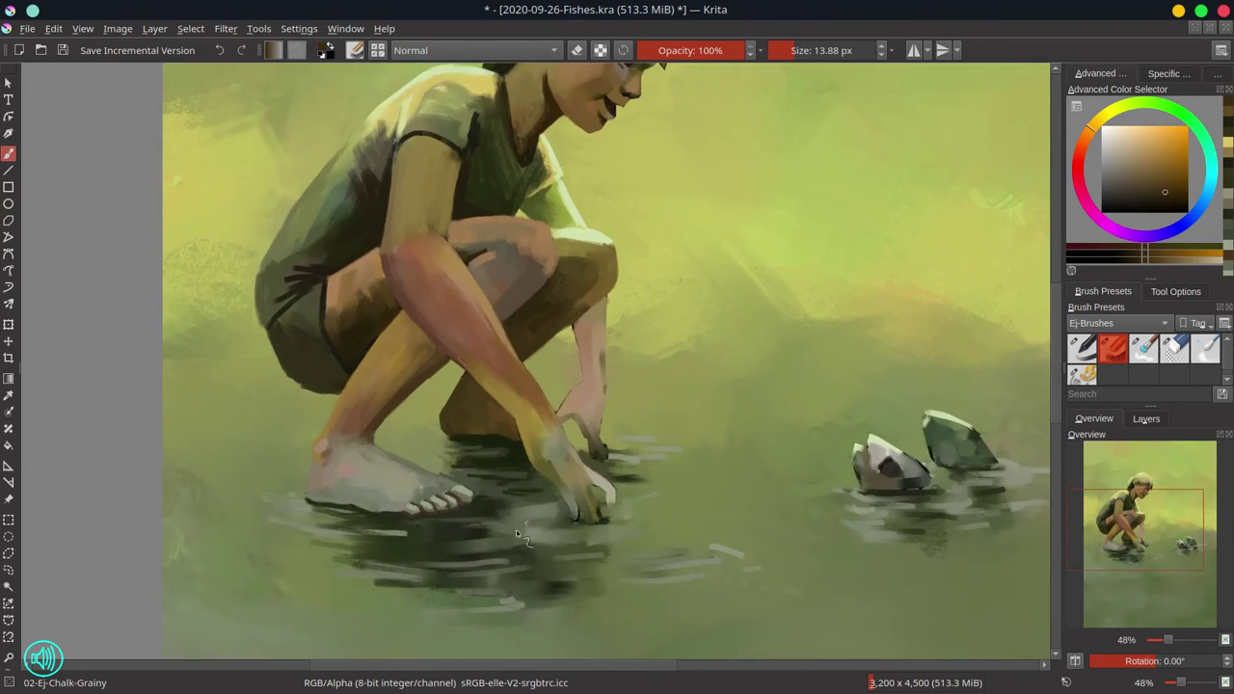
- Paint reddish-brown gaps between the near hand's fingers at about 10 px, showing the originals line art only as a temporary guide
{"action": "left_click_drag", "start_coordinate": [617, 521], "coordinate": [617, 491]}
{"action": "left_click", "coordinate": [1146, 419]}
{"action": "left_click", "coordinate": [1074, 485]}
{"action": "left_click", "coordinate": [434, 414], "text": "ctrl"}
{"action": "scroll", "coordinate": [579, 530], "scroll_direction": "up", "scroll_amount": 1}
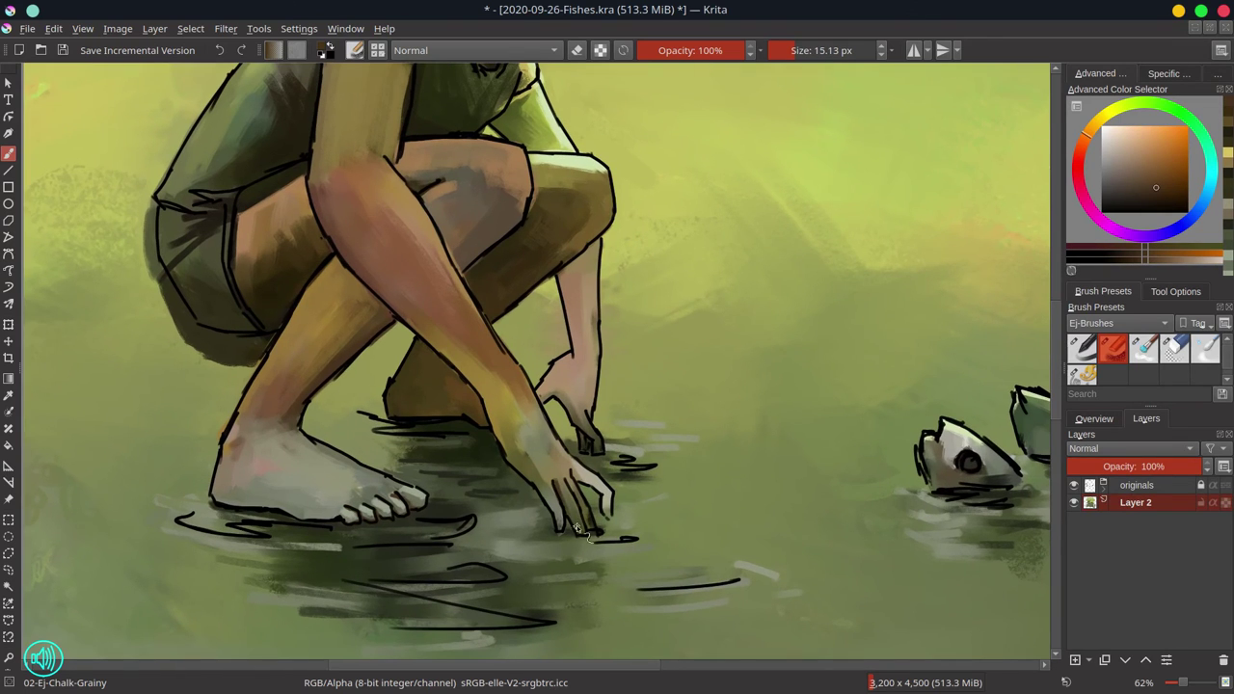
{"action": "left_click", "coordinate": [1074, 485]}
{"action": "left_click", "coordinate": [1094, 418]}
{"action": "left_click", "coordinate": [562, 526], "text": "ctrl"}
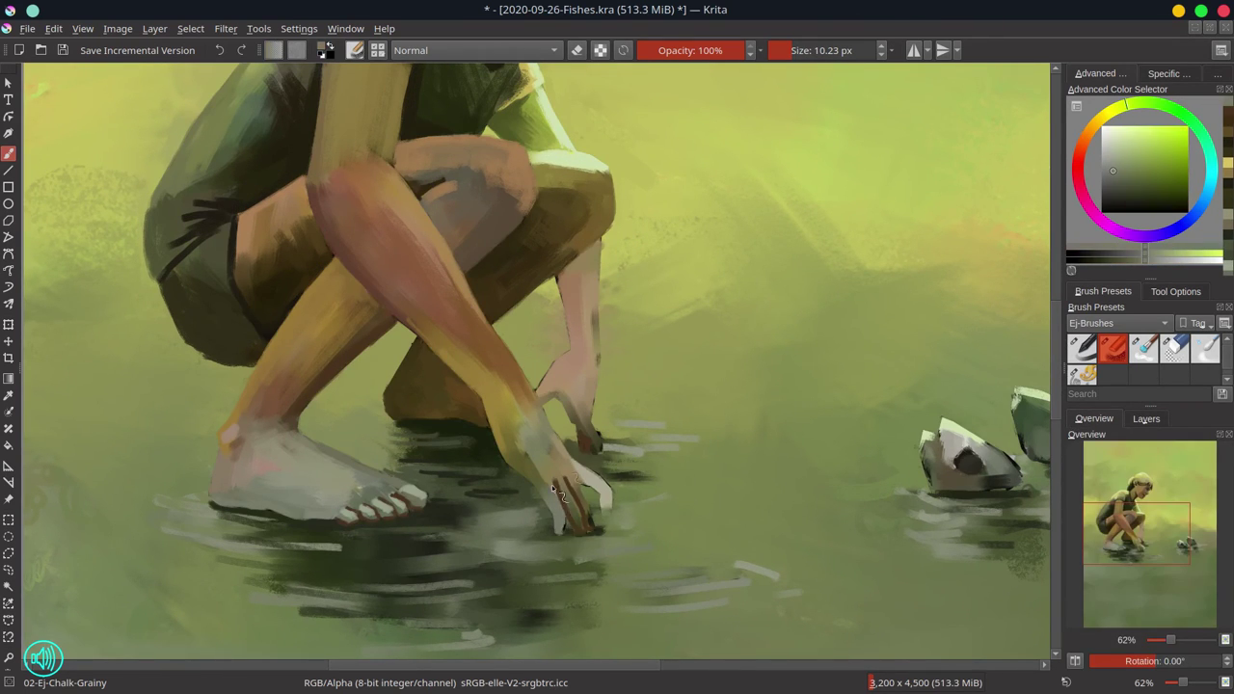
- Refine the near hand's fingertips where they enter the water with sampled browns and dark greens at about 10 px
{"action": "left_click", "coordinate": [581, 521], "text": "ctrl"}
{"action": "left_click", "coordinate": [590, 526], "text": "ctrl"}
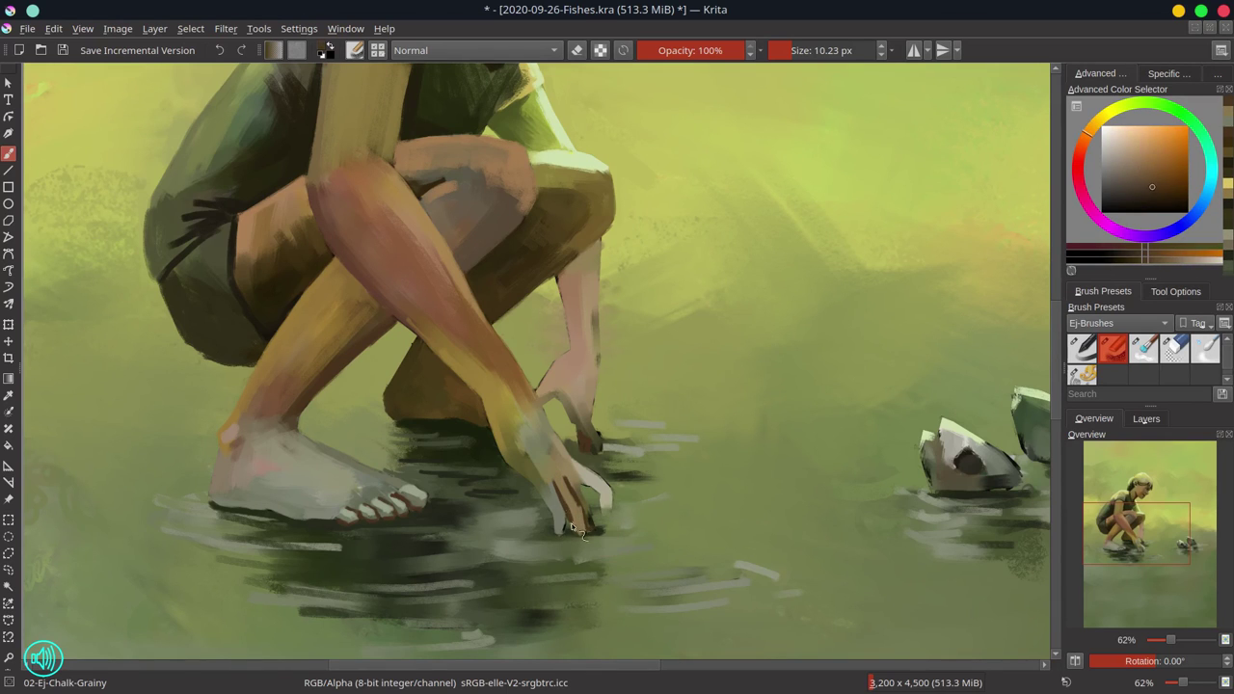
{"action": "left_click", "coordinate": [598, 527], "text": "ctrl"}
{"action": "left_click", "coordinate": [561, 526], "text": "ctrl"}
{"action": "key", "text": "bracketright"}
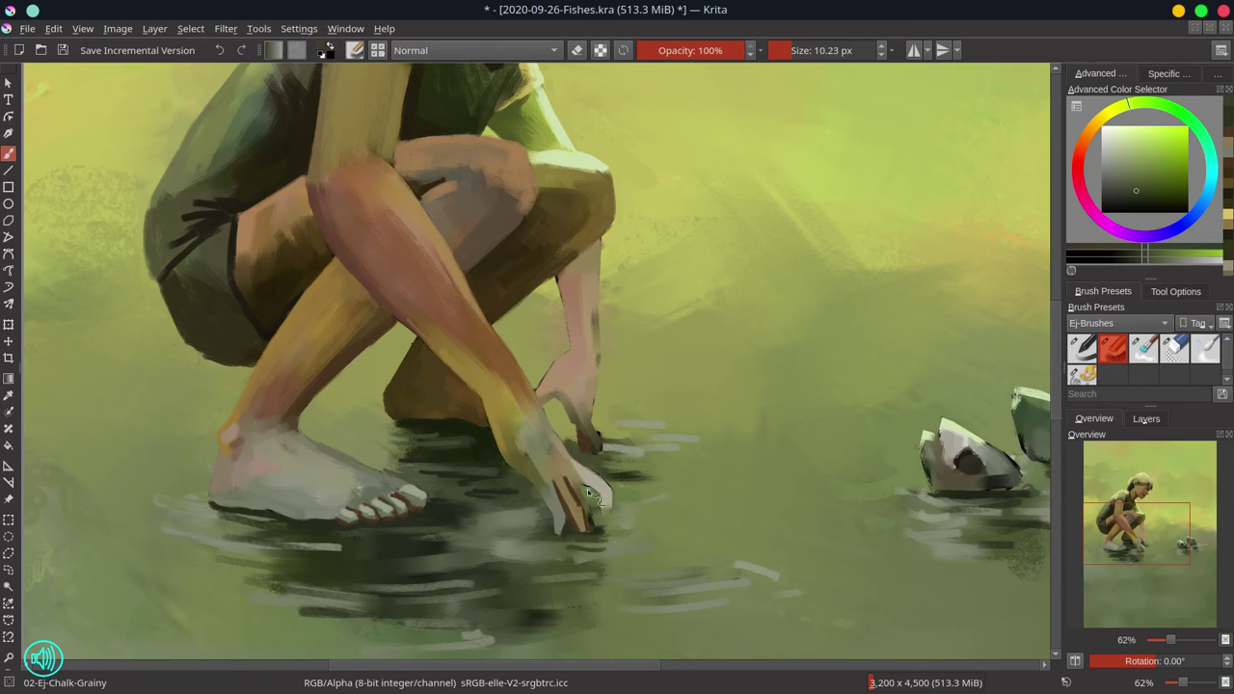
- Define the near hand's fingers beside the thumb with sampled browns at about 10 px, undoing the unwanted last stroke
{"action": "left_click", "coordinate": [582, 492], "text": "ctrl"}
{"action": "left_click", "coordinate": [573, 498], "text": "ctrl"}
{"action": "key", "text": "bracketleft"}
{"action": "left_click", "coordinate": [566, 508], "text": "ctrl"}
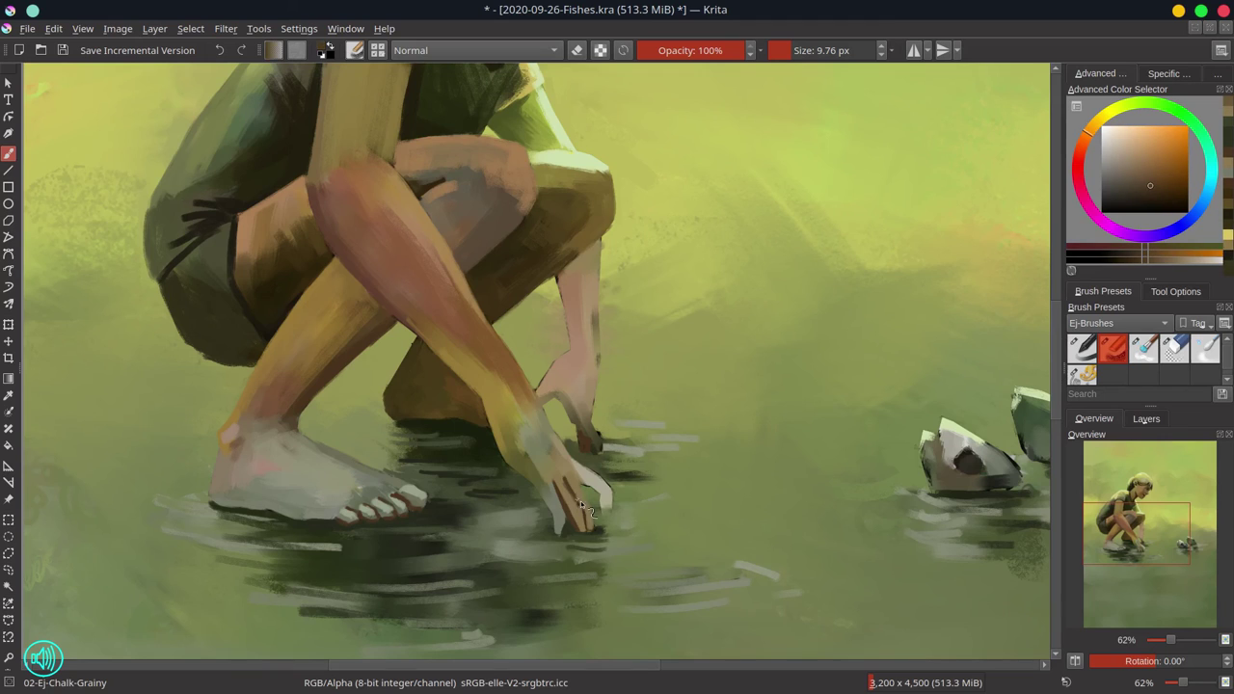
{"action": "left_click_drag", "start_coordinate": [582, 505], "coordinate": [588, 525]}
{"action": "left_click", "coordinate": [500, 488], "text": "ctrl"}
{"action": "key", "text": "ctrl+z"}
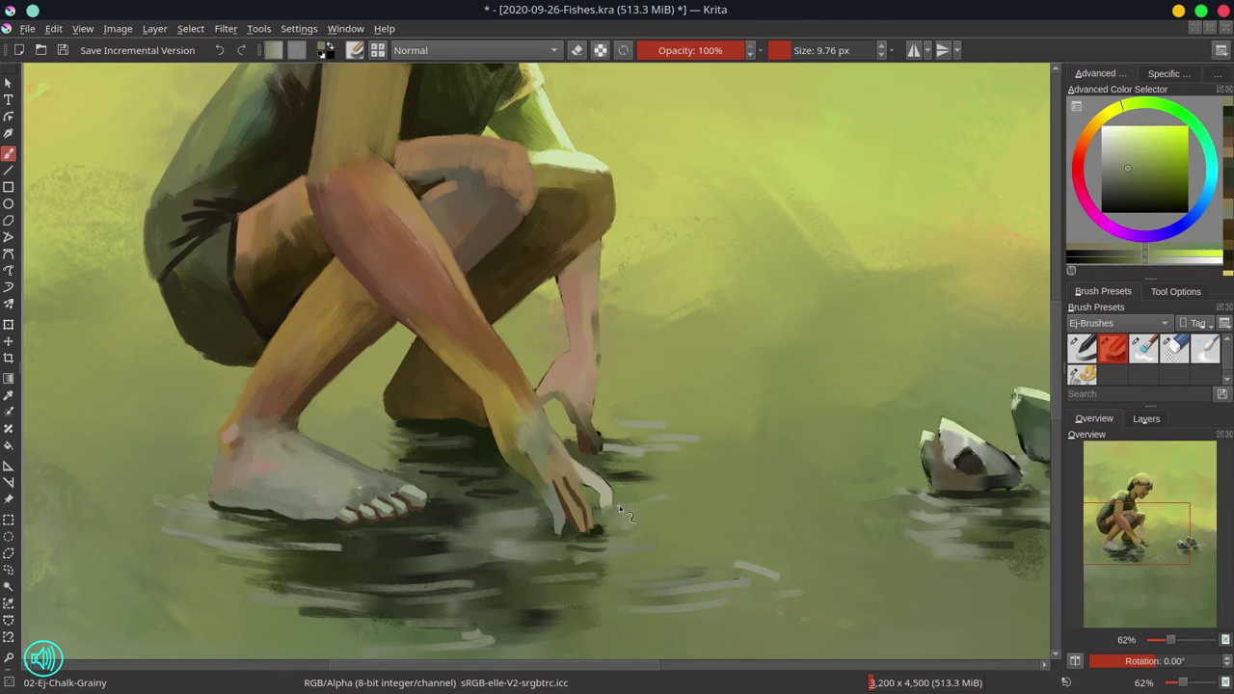
- Trim the near hand's thumb and its tip with sampled water greens at about 7 px
{"action": "left_click", "coordinate": [582, 543], "text": "ctrl"}
{"action": "left_click", "coordinate": [617, 512], "text": "ctrl"}
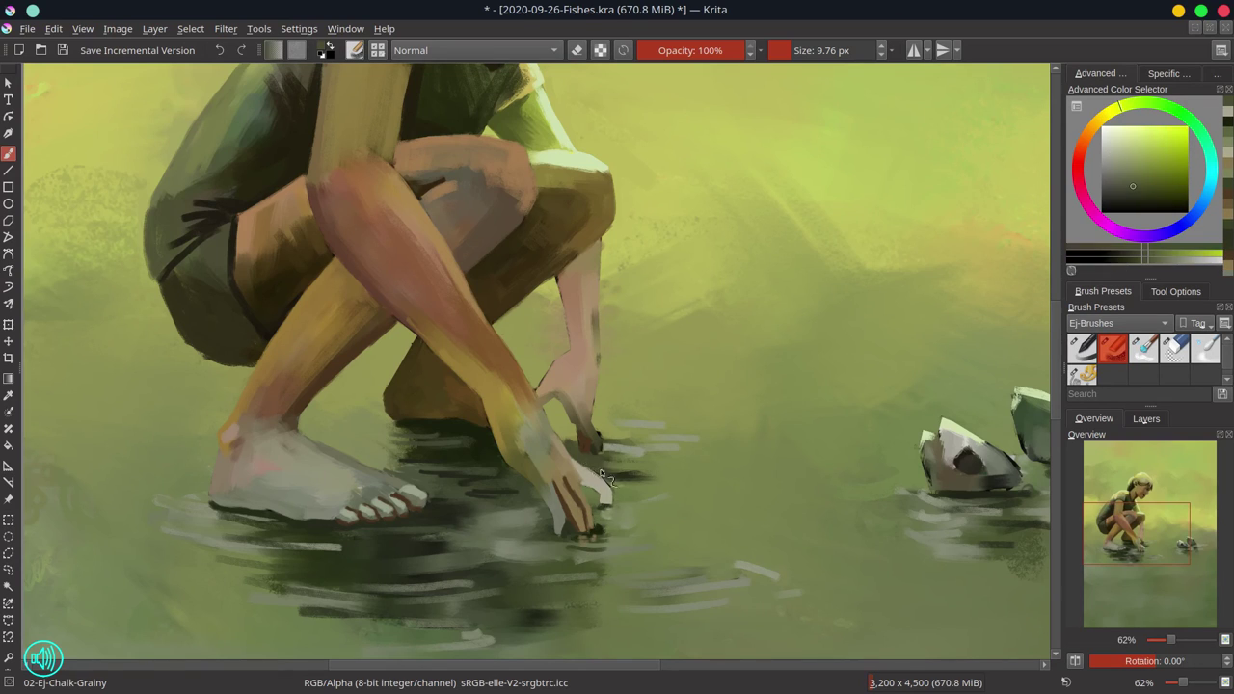
{"action": "left_click", "coordinate": [607, 491], "text": "ctrl"}
{"action": "left_click", "coordinate": [617, 494], "text": "ctrl"}
{"action": "left_click_drag", "start_coordinate": [607, 485], "coordinate": [613, 507]}
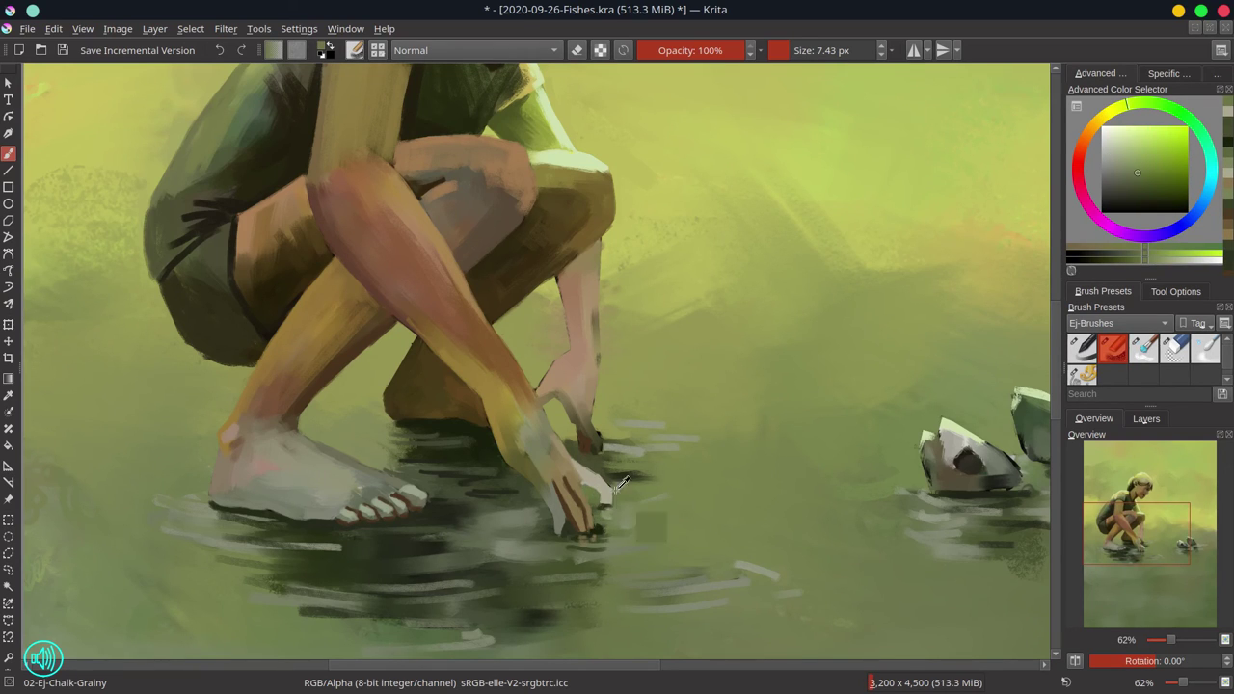
- Blend the back of the near hand from wrist to knuckles with sampled yellowish skin tones at up to about 31 px
{"action": "left_click", "coordinate": [590, 474], "text": "ctrl"}
{"action": "left_click", "coordinate": [583, 460], "text": "ctrl"}
{"action": "left_click", "coordinate": [567, 465], "text": "ctrl"}
{"action": "mouse_move", "coordinate": [543, 417]}
{"action": "left_mouse_down"}
{"action": "mouse_move", "coordinate": [567, 465]}
{"action": "mouse_move", "coordinate": [532, 463]}
{"action": "left_mouse_up"}
{"action": "left_click", "coordinate": [520, 457], "text": "ctrl"}
{"action": "left_click_drag", "start_coordinate": [529, 327], "coordinate": [542, 327], "text": "shift"}
{"action": "left_click", "coordinate": [525, 415], "text": "ctrl"}
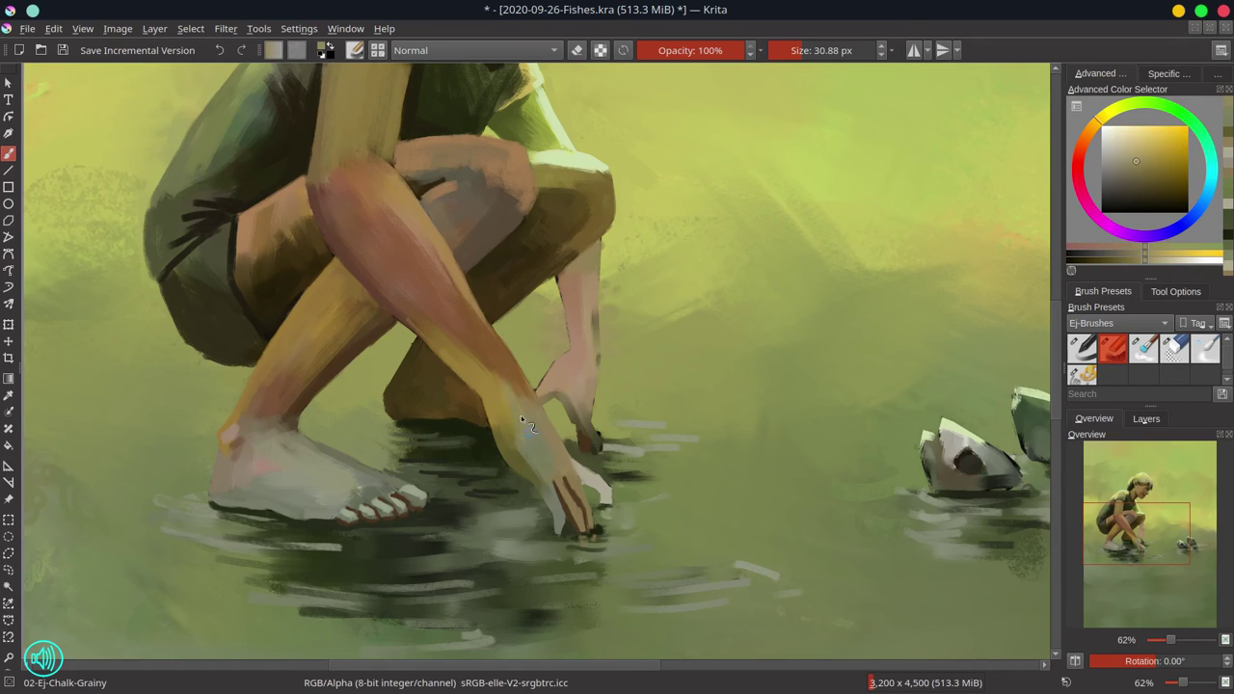
{"action": "left_click_drag", "start_coordinate": [527, 422], "coordinate": [552, 490]}
- Blend the near arm with sampled reddish-brown and ochre skin tones at up to about 38 px
{"action": "left_click", "coordinate": [453, 332], "text": "ctrl"}
{"action": "left_click", "coordinate": [459, 353], "text": "ctrl"}
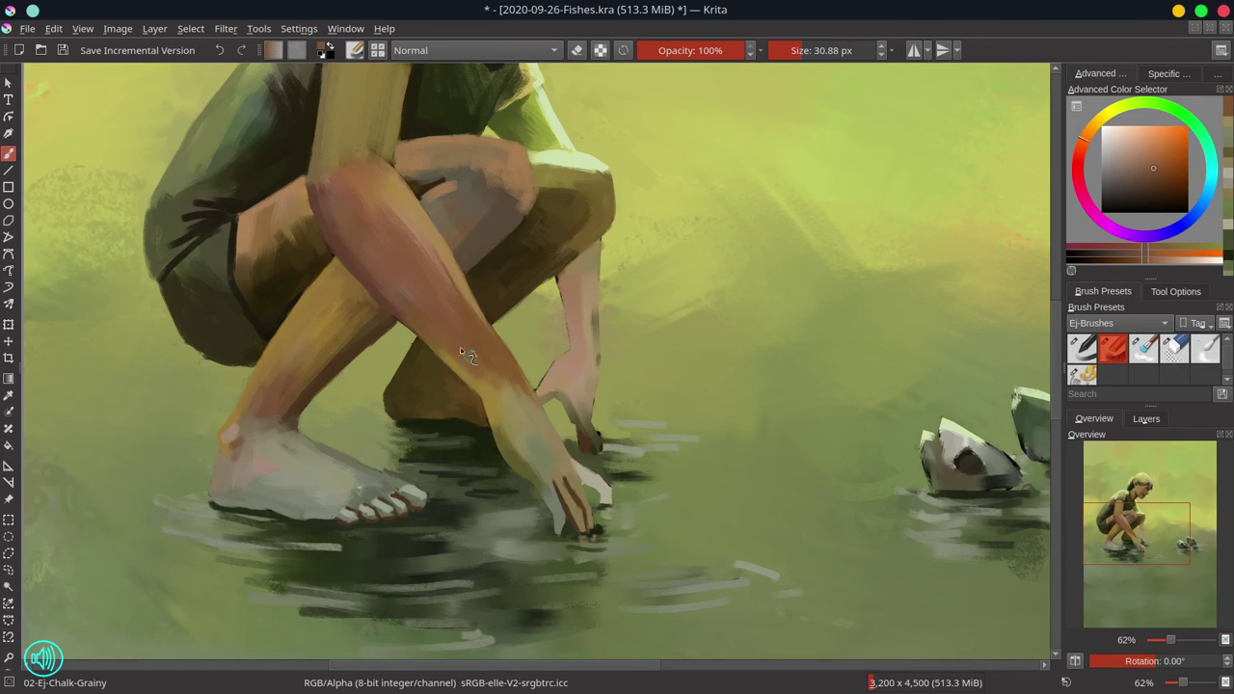
{"action": "mouse_move", "coordinate": [486, 312]}
{"action": "left_mouse_down", "text": "ctrl"}
{"action": "mouse_move", "coordinate": [488, 338]}
{"action": "mouse_move", "coordinate": [546, 258]}
{"action": "mouse_move", "coordinate": [546, 192]}
{"action": "left_mouse_up", "text": "ctrl"}
{"action": "left_click", "coordinate": [418, 153], "text": "ctrl"}
{"action": "left_click_drag", "start_coordinate": [412, 153], "coordinate": [463, 227], "text": "shift"}
- Add a new paint layer above the originals layer and fill it with black
{"action": "left_click", "coordinate": [1140, 420]}
{"action": "left_click", "coordinate": [1138, 485]}
{"action": "left_click", "coordinate": [1075, 660]}
{"action": "left_click", "coordinate": [1103, 211]}
{"action": "key", "text": "f"}
{"action": "left_click", "coordinate": [731, 523]}
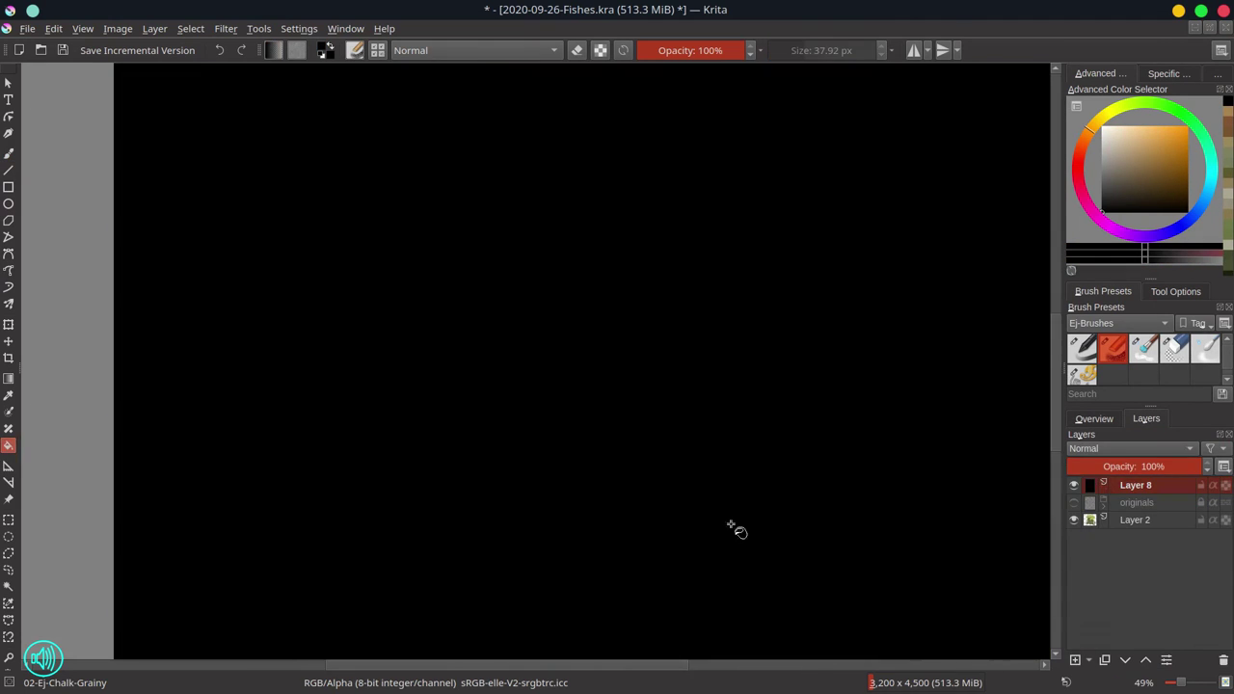
- Set the black layer to Color blending mode, lock it, and hide it after checking the painting's values in greyscale
{"action": "left_click", "coordinate": [1172, 449]}
{"action": "left_click", "coordinate": [1205, 490]}
{"action": "left_click", "coordinate": [1202, 486]}
{"action": "scroll", "coordinate": [903, 555], "scroll_direction": "down", "scroll_amount": 4}
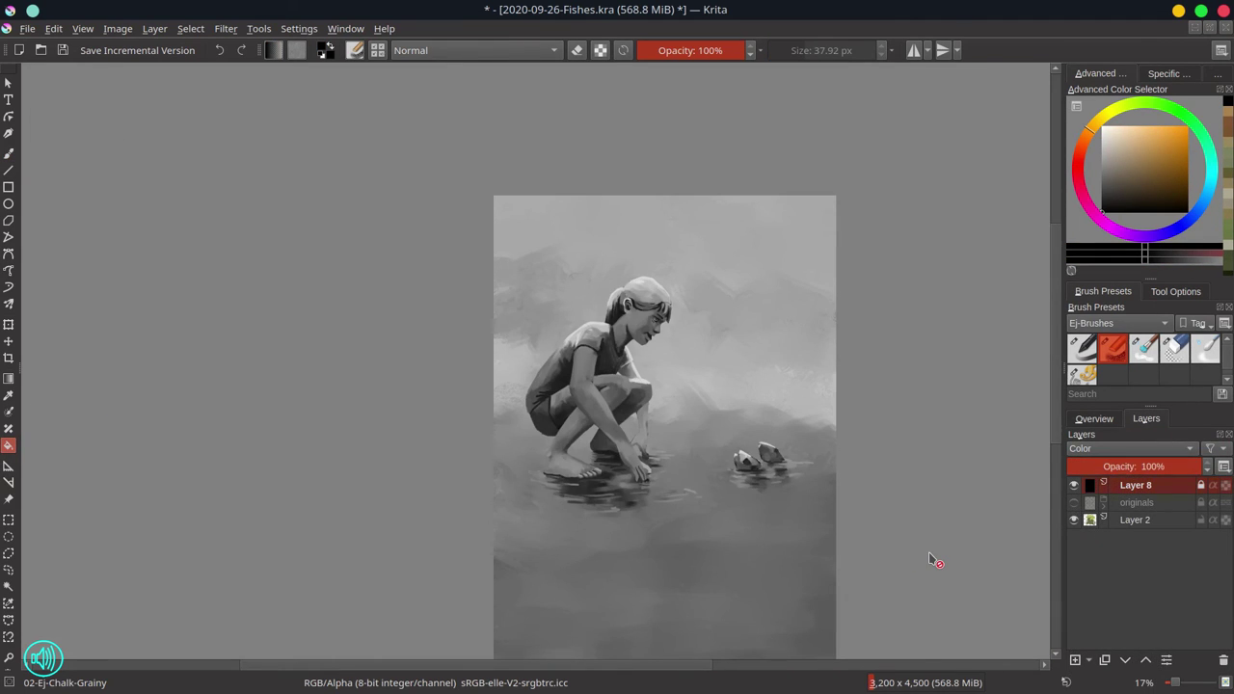
{"action": "left_click", "coordinate": [1073, 485]}
{"action": "left_click", "coordinate": [1095, 418]}
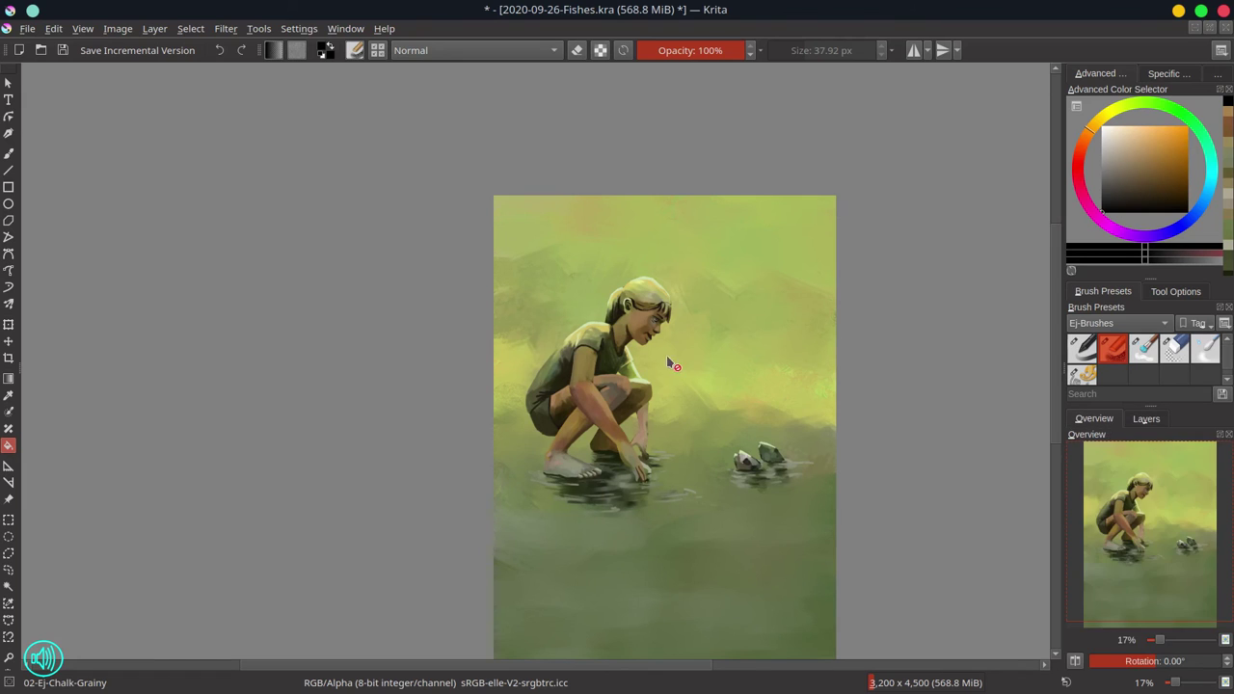
- Smooth the near wrist and back of the hand with sampled warm browns, going from about 56 px to 30 px
{"action": "left_click", "coordinate": [592, 430], "text": "ctrl"}
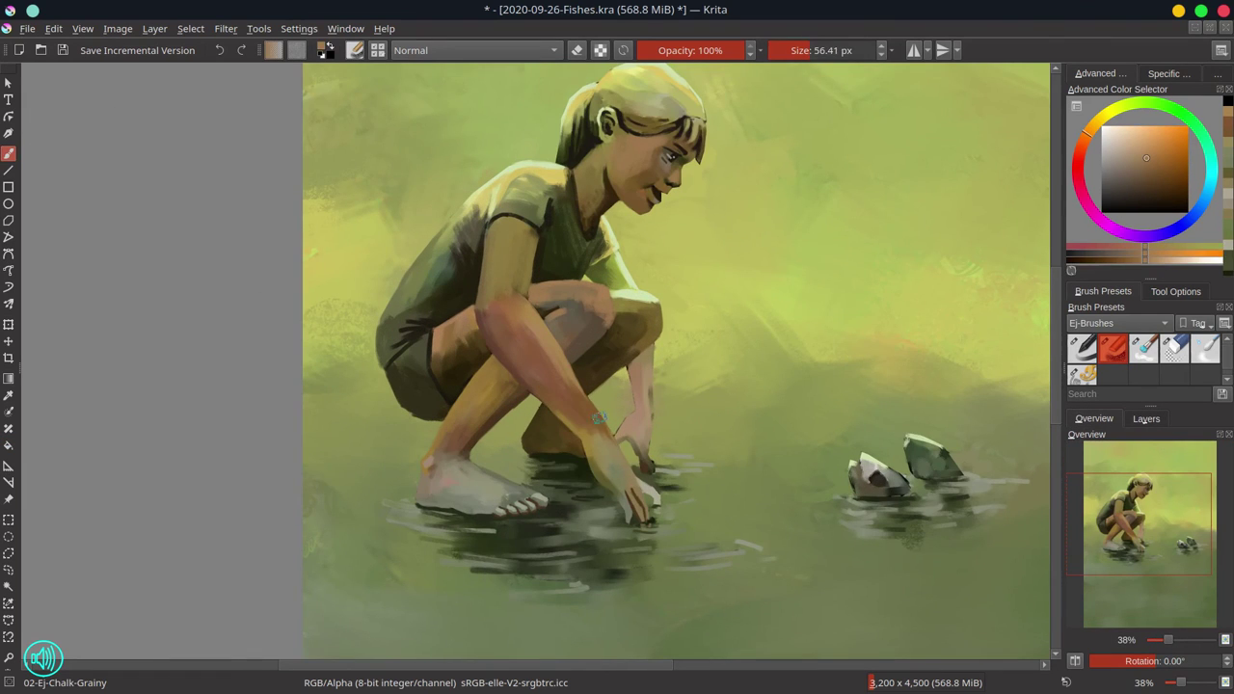
{"action": "left_click_drag", "start_coordinate": [584, 409], "coordinate": [614, 472]}
{"action": "left_click", "coordinate": [580, 435], "text": "ctrl"}
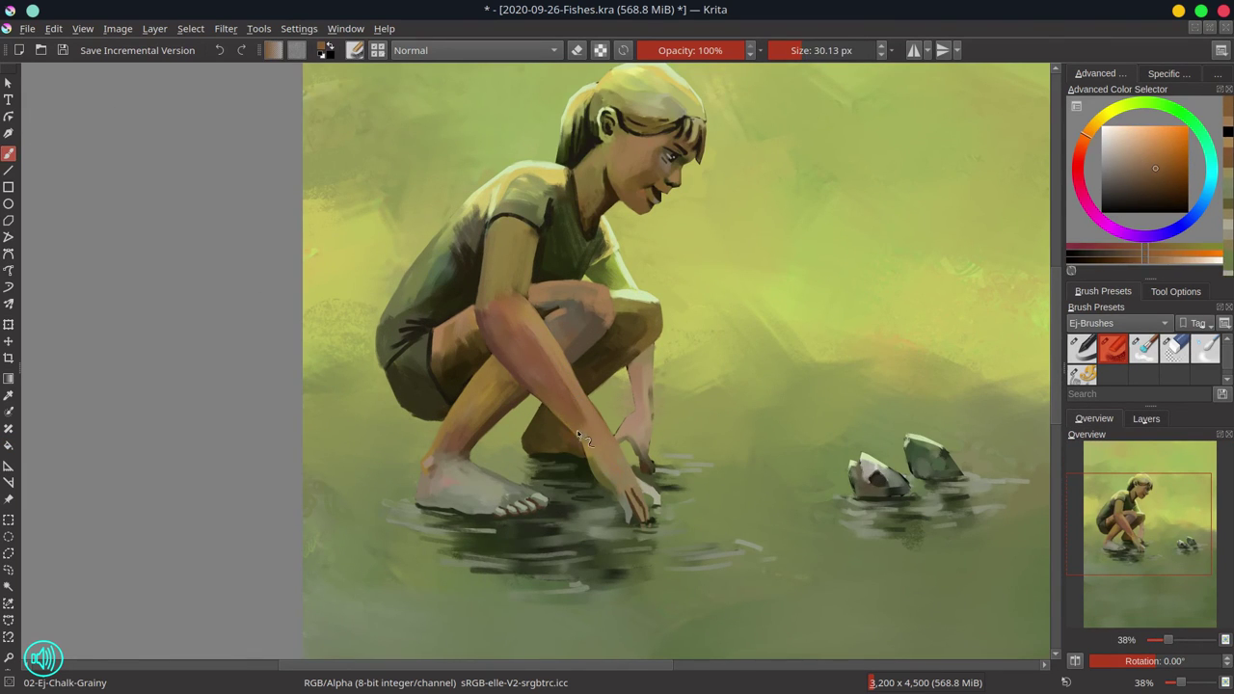
{"action": "left_click", "coordinate": [582, 441], "text": "ctrl"}
- Show and hide the black Color layer to check the values in greyscale, and save the painting
{"action": "left_click", "coordinate": [1146, 419]}
{"action": "left_click", "coordinate": [1074, 485]}
{"action": "scroll", "coordinate": [835, 549], "scroll_direction": "down", "scroll_amount": 2}
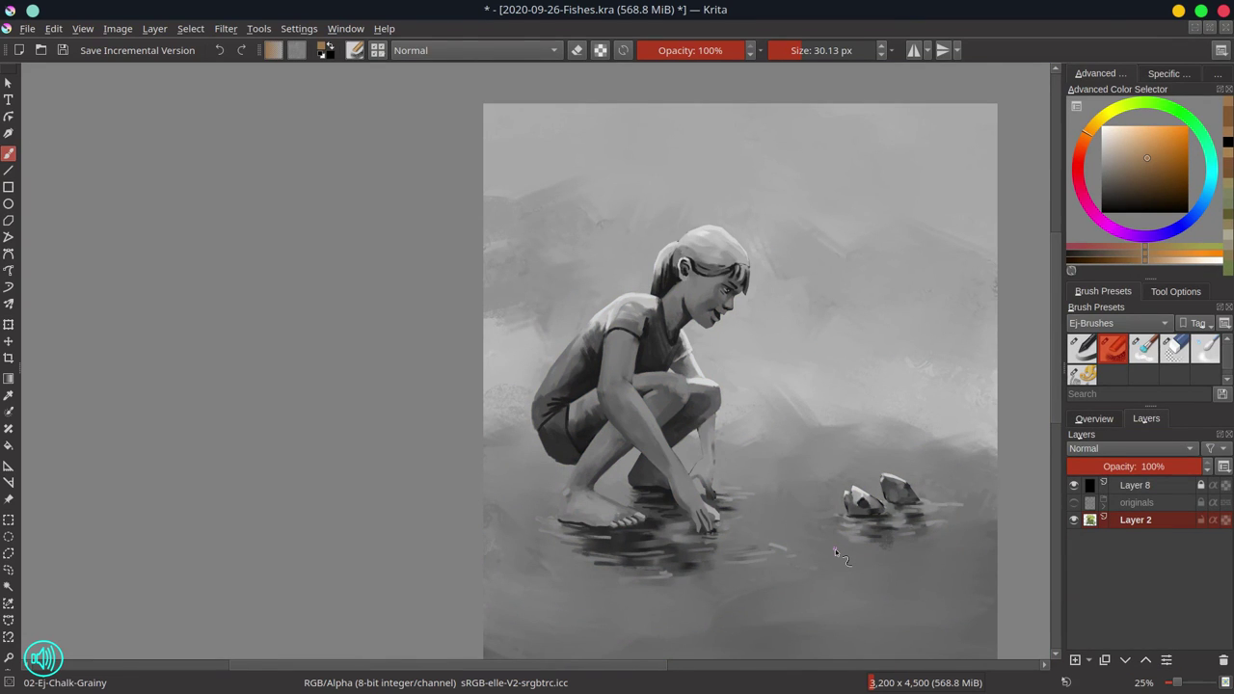
{"action": "left_click", "coordinate": [1074, 485]}
{"action": "left_click", "coordinate": [1094, 418]}
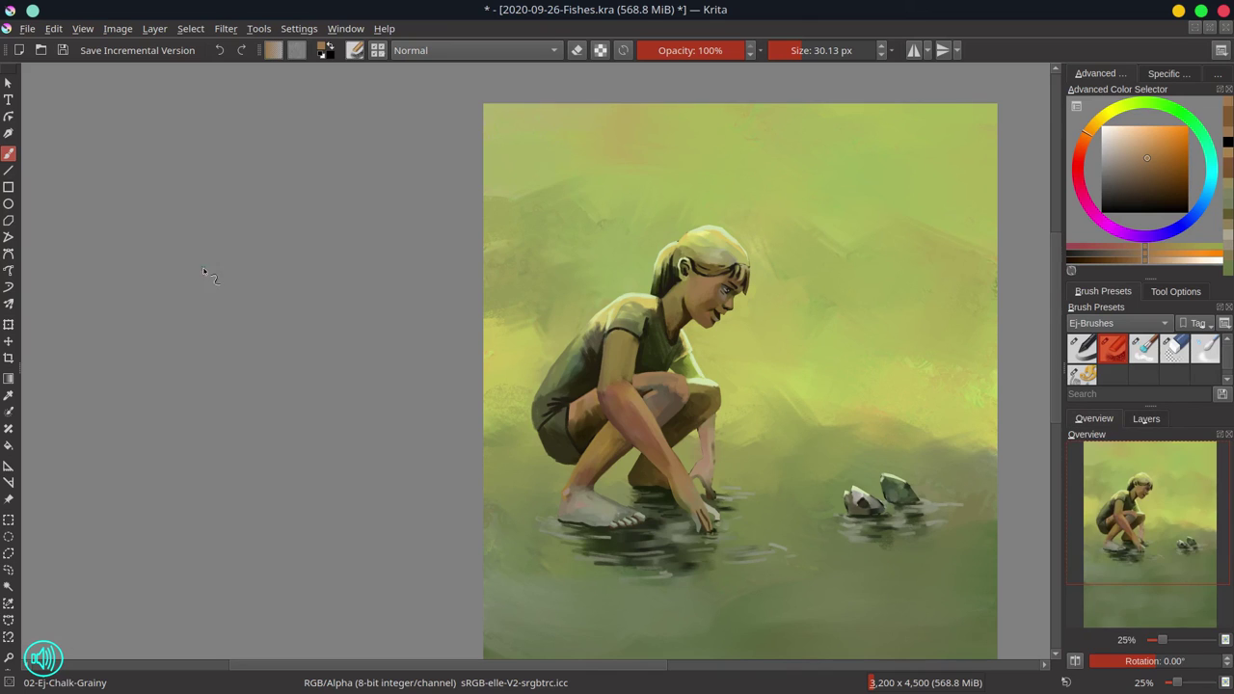
{"action": "left_click", "coordinate": [67, 54]}
{"action": "key", "text": "minus"}
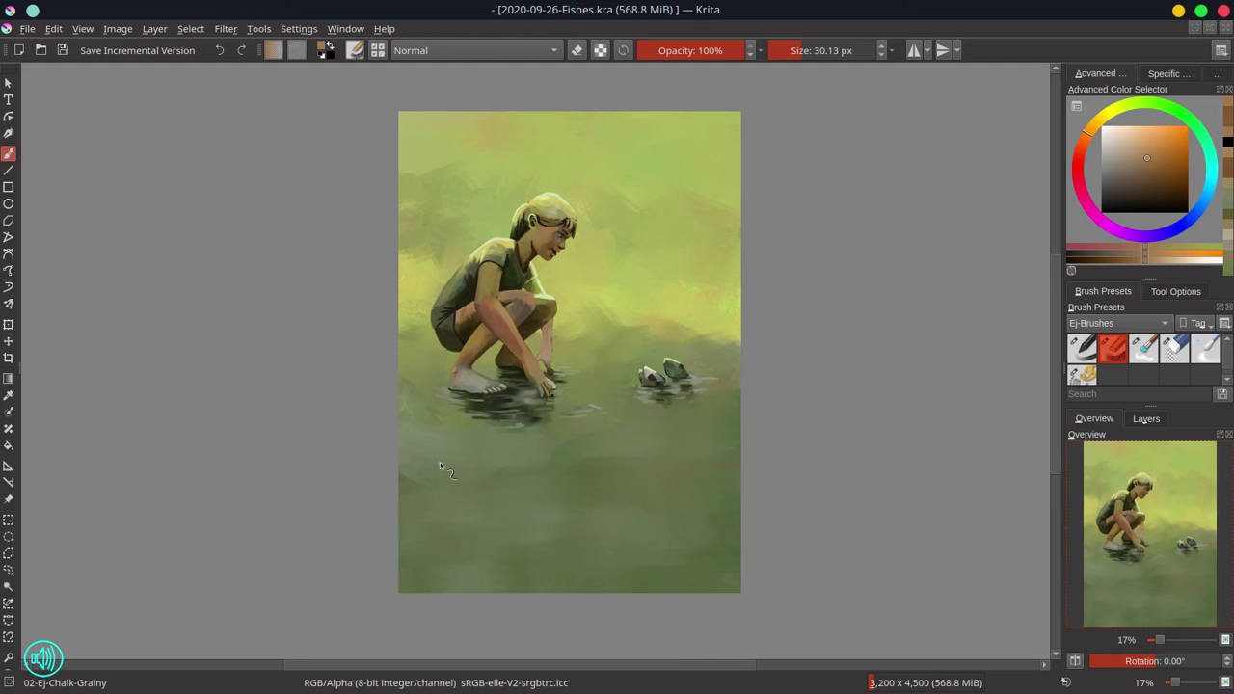
- Refine the contour of the far forearm and hand against the background with sampled greens at about 12 px
{"action": "left_click_drag", "start_coordinate": [578, 311], "coordinate": [579, 416]}
{"action": "left_click", "coordinate": [469, 363], "text": "ctrl"}
{"action": "mouse_move", "coordinate": [469, 363]}
{"action": "left_mouse_down"}
{"action": "mouse_move", "coordinate": [474, 437]}
{"action": "mouse_move", "coordinate": [443, 464]}
{"action": "mouse_move", "coordinate": [485, 333]}
{"action": "left_mouse_up"}
{"action": "left_click", "coordinate": [509, 343], "text": "ctrl"}
{"action": "left_click", "coordinate": [494, 334], "text": "ctrl"}
{"action": "left_click_drag", "start_coordinate": [491, 390], "coordinate": [489, 434]}
{"action": "left_click", "coordinate": [483, 448], "text": "ctrl"}
{"action": "left_click_drag", "start_coordinate": [481, 473], "coordinate": [496, 514]}
{"action": "left_click", "coordinate": [503, 468], "text": "ctrl"}
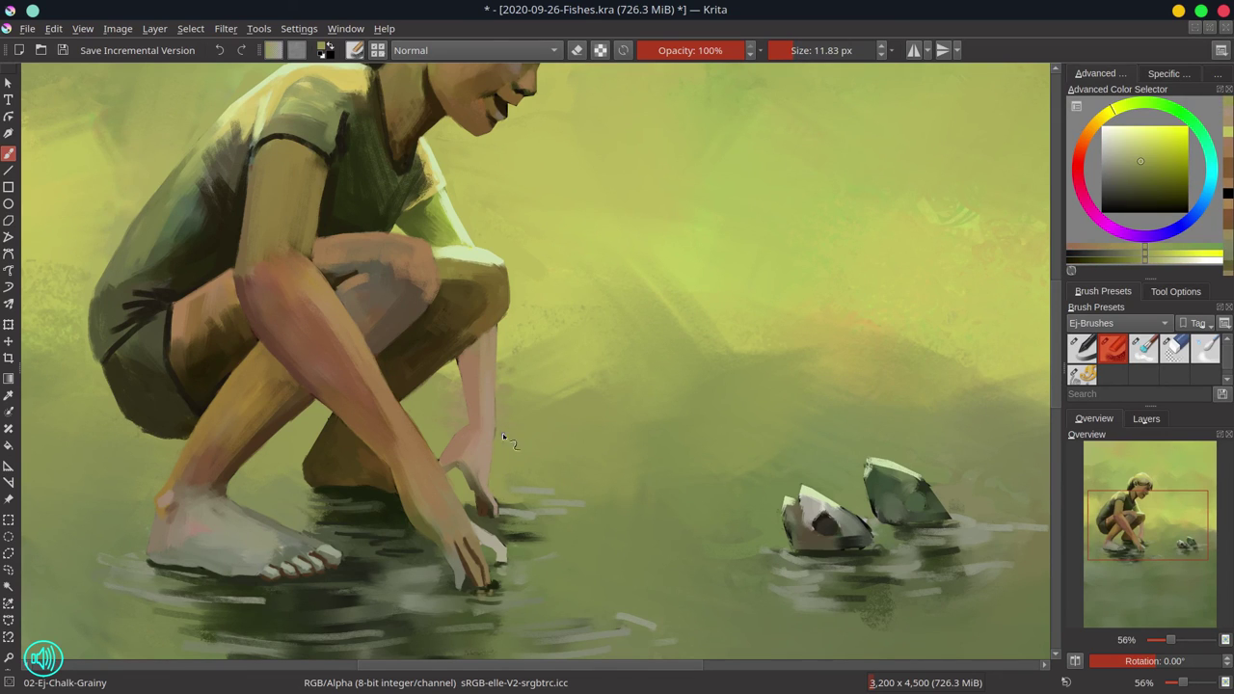
- Clean up the far forearm just below the knee with sampled skin and background tones
{"action": "left_click", "coordinate": [482, 378], "text": "ctrl"}
{"action": "mouse_move", "coordinate": [467, 352]}
{"action": "left_mouse_down"}
{"action": "mouse_move", "coordinate": [466, 329]}
{"action": "mouse_move", "coordinate": [454, 358]}
{"action": "mouse_move", "coordinate": [485, 326]}
{"action": "mouse_move", "coordinate": [498, 340]}
{"action": "left_mouse_up"}
{"action": "left_click", "coordinate": [449, 376], "text": "ctrl"}
{"action": "left_click", "coordinate": [471, 360], "text": "ctrl"}
{"action": "left_click", "coordinate": [480, 326], "text": "ctrl"}
{"action": "left_click", "coordinate": [514, 317], "text": "ctrl"}
- Touch up the far hand's fingertips at the waterline with sampled skin and water tones
{"action": "left_click", "coordinate": [500, 518], "text": "ctrl"}
{"action": "mouse_move", "coordinate": [498, 516]}
{"action": "left_mouse_down"}
{"action": "mouse_move", "coordinate": [487, 506]}
{"action": "mouse_move", "coordinate": [493, 514]}
{"action": "left_mouse_up"}
{"action": "left_click", "coordinate": [493, 517], "text": "ctrl"}
{"action": "left_click", "coordinate": [485, 500], "text": "ctrl"}
{"action": "left_click", "coordinate": [497, 519], "text": "ctrl"}
{"action": "left_click", "coordinate": [497, 519], "text": "ctrl"}
{"action": "left_click", "coordinate": [500, 517], "text": "ctrl"}
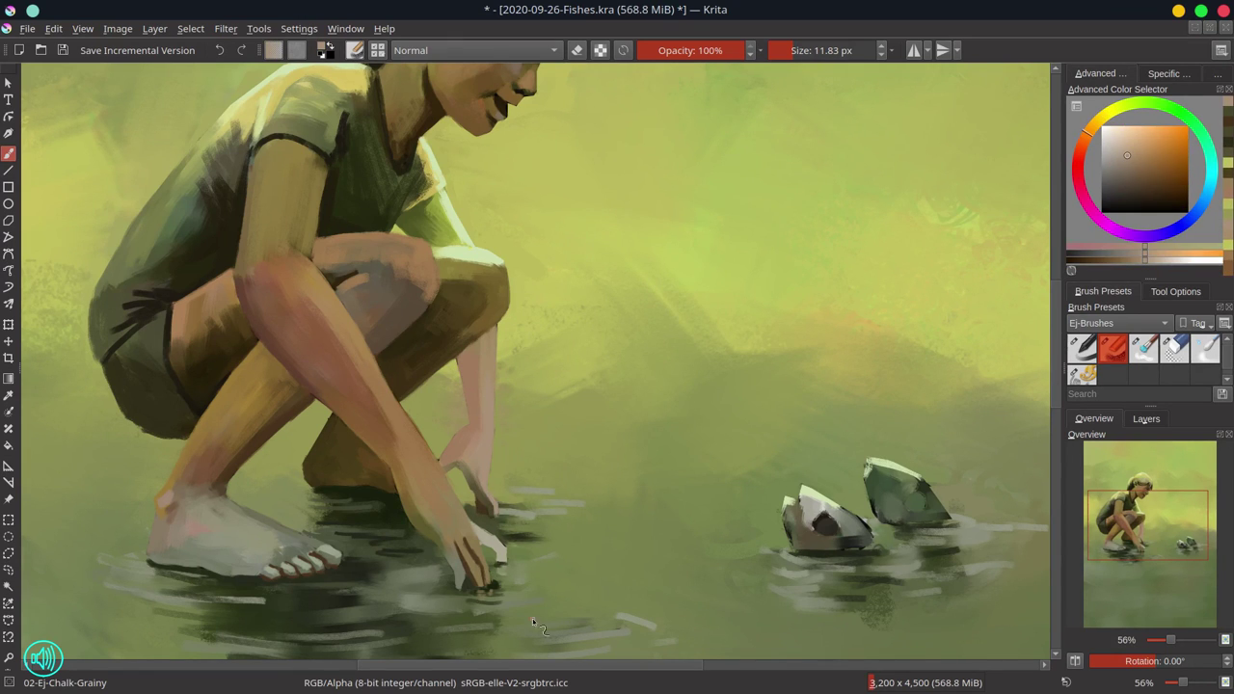
- Refine the rear edge of the light front fish with sampled grey-greens at about 12 px
{"action": "left_click_drag", "start_coordinate": [728, 464], "coordinate": [531, 427]}
{"action": "left_click", "coordinate": [664, 523], "text": "ctrl"}
{"action": "left_click", "coordinate": [670, 509], "text": "ctrl"}
{"action": "left_click_drag", "start_coordinate": [666, 519], "coordinate": [674, 509]}
{"action": "left_click", "coordinate": [675, 509], "text": "ctrl"}
{"action": "left_click", "coordinate": [680, 494], "text": "ctrl"}
{"action": "left_click", "coordinate": [681, 492], "text": "ctrl"}
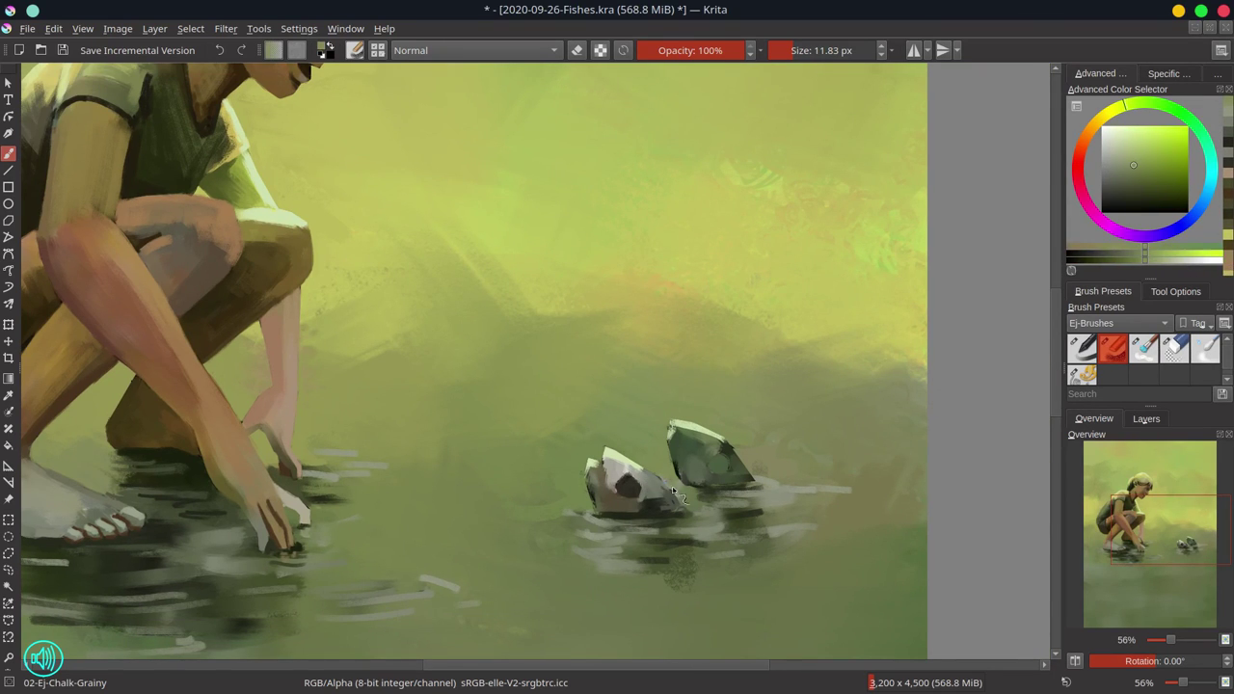
- Paint the light front fish's eye as a dark ring with a pale centre, using colors sampled from the fish
{"action": "left_click", "coordinate": [680, 482], "text": "ctrl"}
{"action": "left_click", "coordinate": [641, 479], "text": "ctrl"}
{"action": "left_click", "coordinate": [632, 482], "text": "ctrl"}
{"action": "mouse_move", "coordinate": [622, 479]}
{"action": "left_mouse_down"}
{"action": "mouse_move", "coordinate": [595, 465]}
{"action": "mouse_move", "coordinate": [595, 506]}
{"action": "mouse_move", "coordinate": [585, 489]}
{"action": "mouse_move", "coordinate": [595, 510]}
{"action": "mouse_move", "coordinate": [633, 489]}
{"action": "left_mouse_up"}
{"action": "left_click", "coordinate": [601, 482], "text": "ctrl"}
{"action": "left_click", "coordinate": [597, 493], "text": "ctrl"}
{"action": "left_click", "coordinate": [605, 501], "text": "ctrl"}
{"action": "left_click", "coordinate": [675, 528], "text": "ctrl"}
{"action": "left_click", "coordinate": [645, 483], "text": "ctrl"}
{"action": "left_click", "coordinate": [634, 483], "text": "ctrl"}
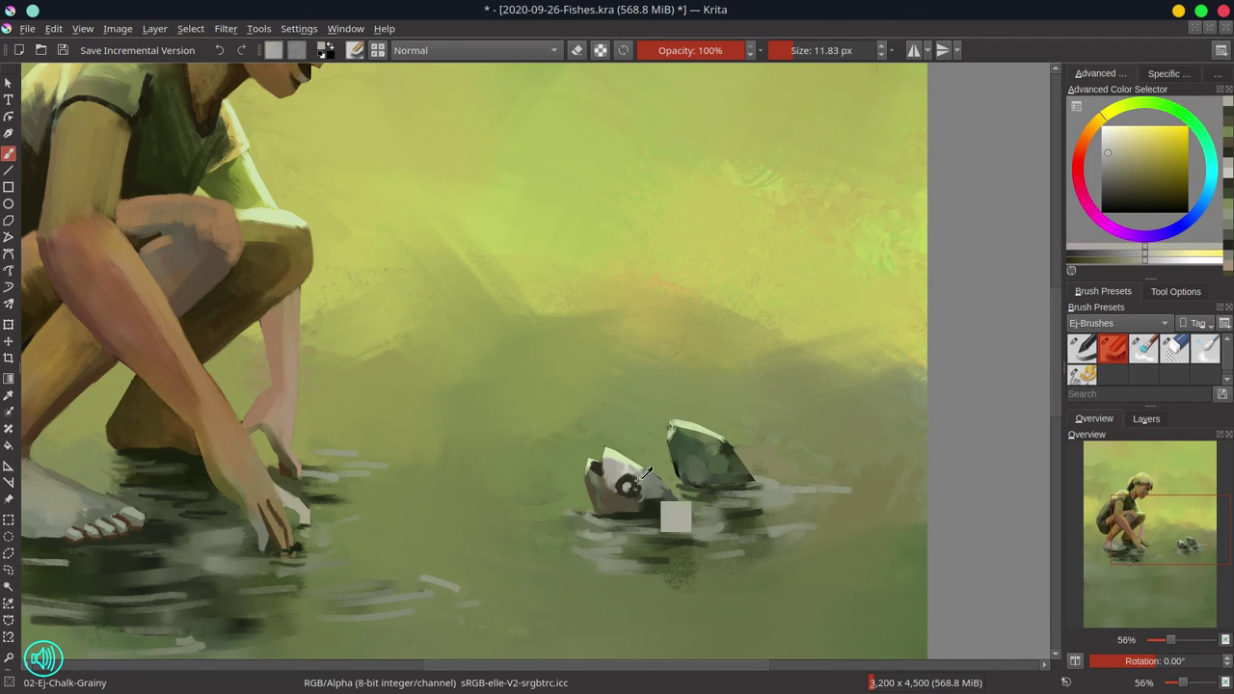
- Paint a matching dark-ringed eye with a pale centre on the green rear fish, and save the painting
{"action": "left_click_drag", "start_coordinate": [717, 455], "coordinate": [719, 468]}
{"action": "left_click", "coordinate": [647, 509], "text": "ctrl"}
{"action": "left_click_drag", "start_coordinate": [646, 509], "coordinate": [642, 513]}
{"action": "mouse_move", "coordinate": [687, 486]}
{"action": "left_mouse_down"}
{"action": "mouse_move", "coordinate": [783, 451]}
{"action": "mouse_move", "coordinate": [685, 483]}
{"action": "mouse_move", "coordinate": [743, 484]}
{"action": "mouse_move", "coordinate": [726, 448]}
{"action": "mouse_move", "coordinate": [744, 439]}
{"action": "mouse_move", "coordinate": [726, 443]}
{"action": "mouse_move", "coordinate": [748, 455]}
{"action": "mouse_move", "coordinate": [728, 468]}
{"action": "mouse_move", "coordinate": [736, 448]}
{"action": "mouse_move", "coordinate": [673, 437]}
{"action": "mouse_move", "coordinate": [678, 468]}
{"action": "mouse_move", "coordinate": [636, 487]}
{"action": "mouse_move", "coordinate": [716, 467]}
{"action": "left_mouse_up"}
{"action": "left_click", "coordinate": [708, 481], "text": "ctrl"}
{"action": "left_click", "coordinate": [737, 467], "text": "ctrl"}
{"action": "left_click", "coordinate": [730, 457], "text": "ctrl"}
{"action": "left_click", "coordinate": [692, 465], "text": "ctrl"}
{"action": "left_click", "coordinate": [637, 491], "text": "ctrl"}
{"action": "mouse_move", "coordinate": [672, 428]}
{"action": "left_mouse_down"}
{"action": "mouse_move", "coordinate": [643, 476]}
{"action": "mouse_move", "coordinate": [707, 467]}
{"action": "left_mouse_up"}
{"action": "left_click", "coordinate": [642, 474], "text": "ctrl"}
{"action": "left_click_drag", "start_coordinate": [716, 458], "coordinate": [717, 463]}
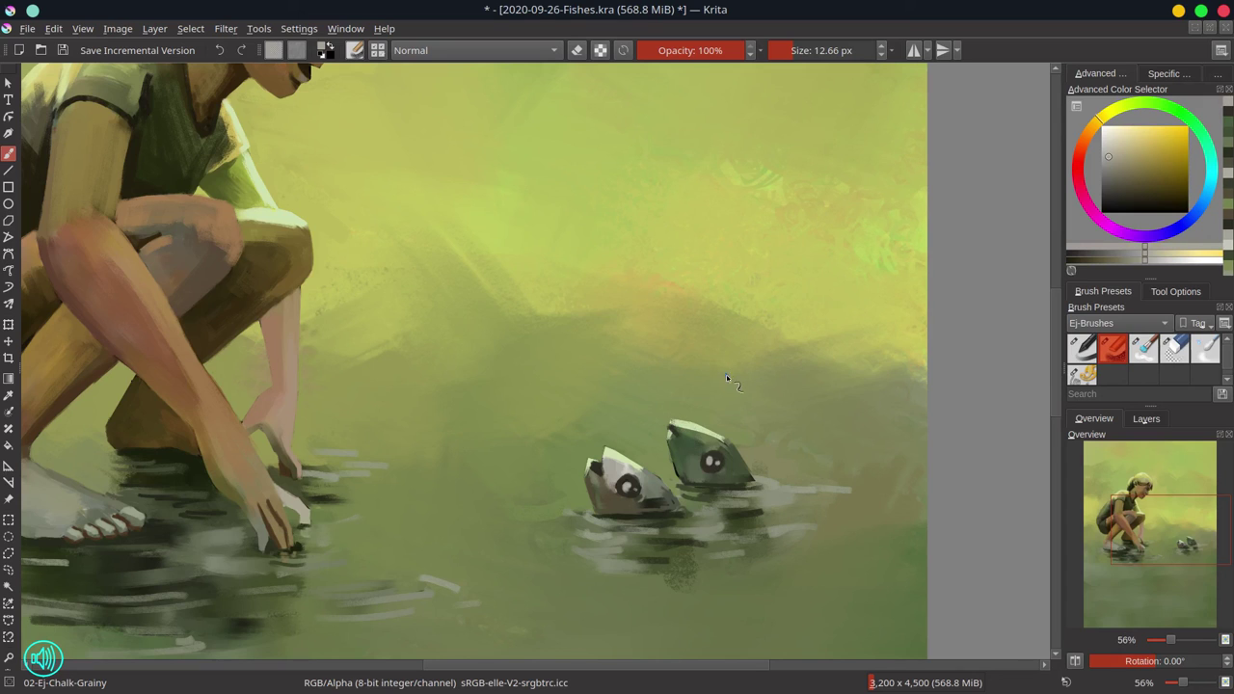
{"action": "scroll", "coordinate": [752, 410], "scroll_direction": "down", "scroll_amount": 4}
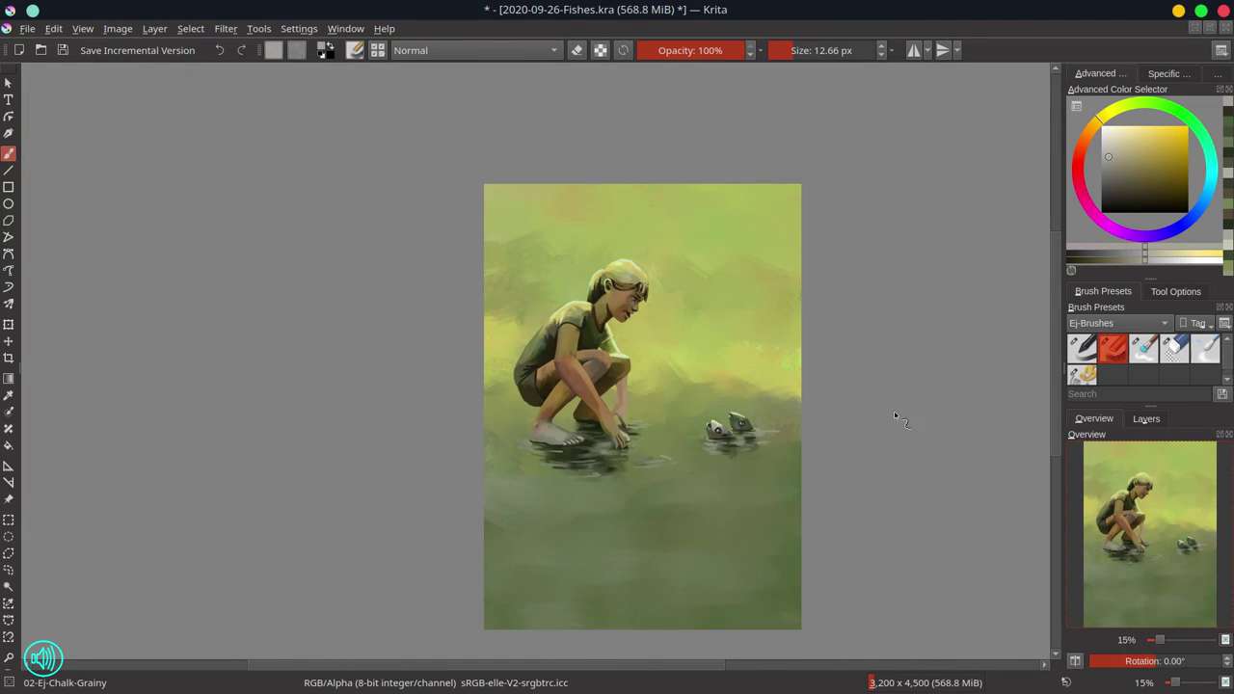
{"action": "key", "text": "ctrl+s"}
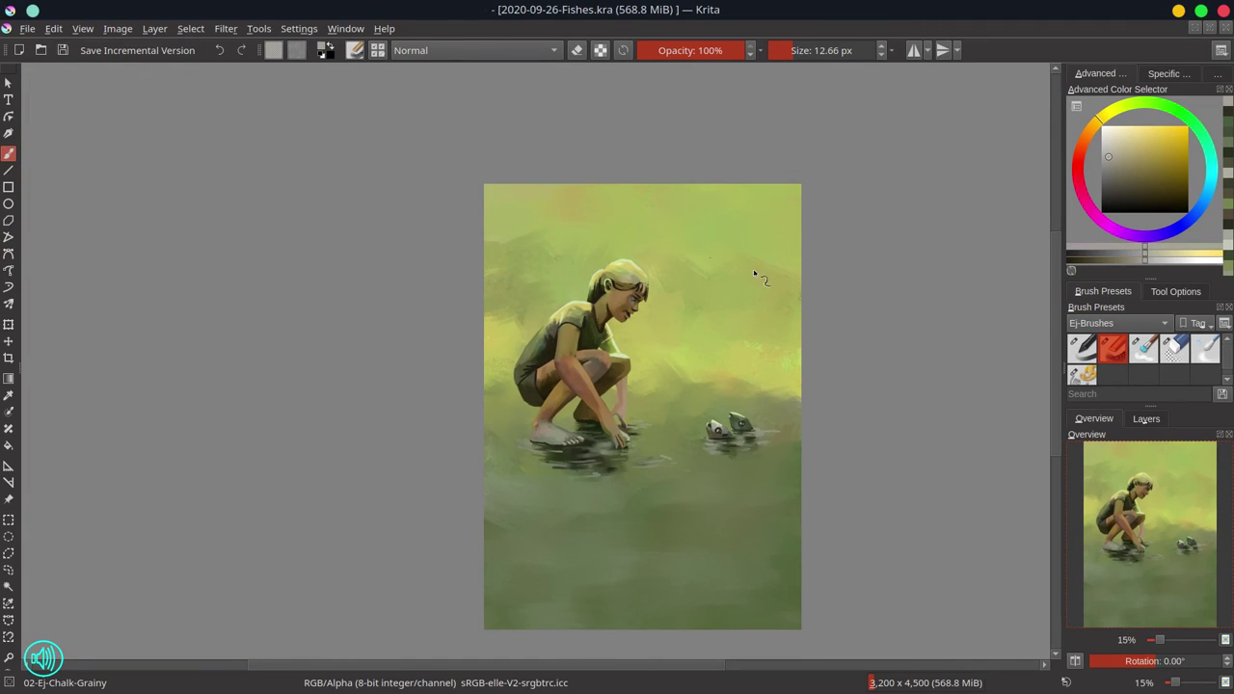
- Set the brush to Color Dodge blending at 29% opacity with a dull, dark red
{"action": "left_click", "coordinate": [667, 45]}
{"action": "left_click", "coordinate": [478, 52]}
{"action": "left_click", "coordinate": [471, 76]}
{"action": "left_click", "coordinate": [1078, 155]}
{"action": "left_click", "coordinate": [1127, 180]}
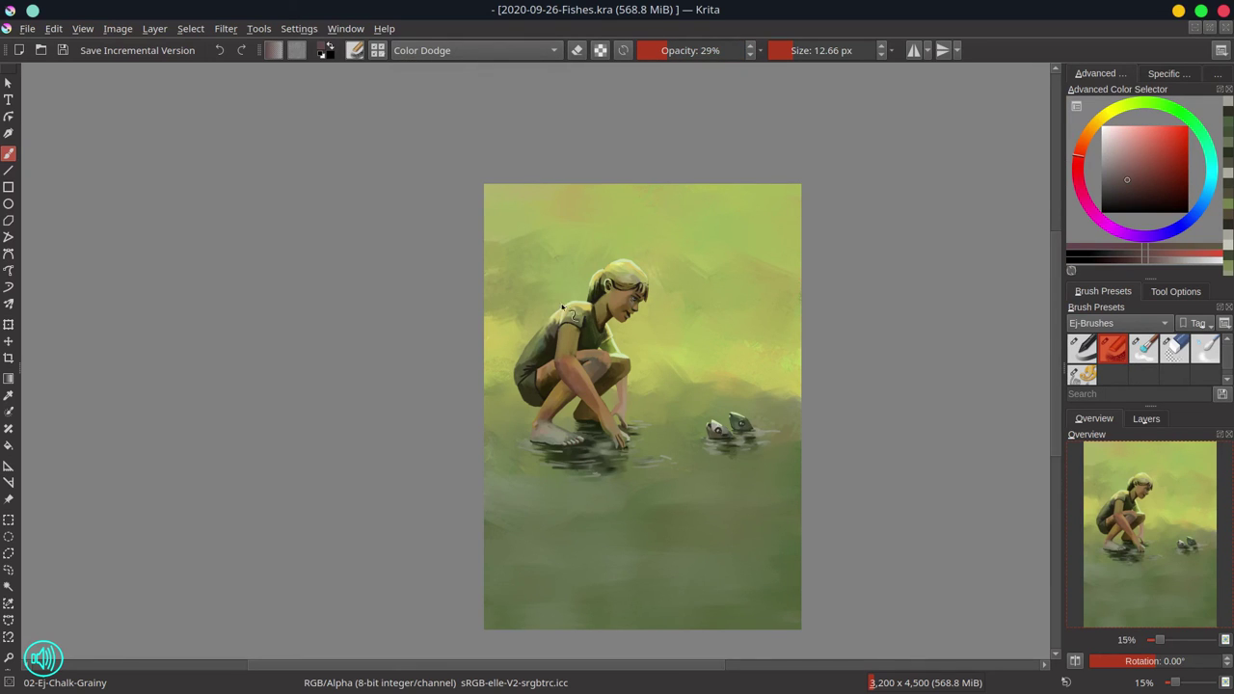
- Brush glowing highlights over the girl's shoulder, back, hair and knee and the fishes, enlarging the brush from about 103 to 162 px
{"action": "left_click_drag", "start_coordinate": [560, 304], "coordinate": [616, 303]}
{"action": "left_click_drag", "start_coordinate": [550, 326], "coordinate": [580, 308]}
{"action": "left_click_drag", "start_coordinate": [612, 269], "coordinate": [625, 263]}
{"action": "left_click_drag", "start_coordinate": [604, 326], "coordinate": [620, 348]}
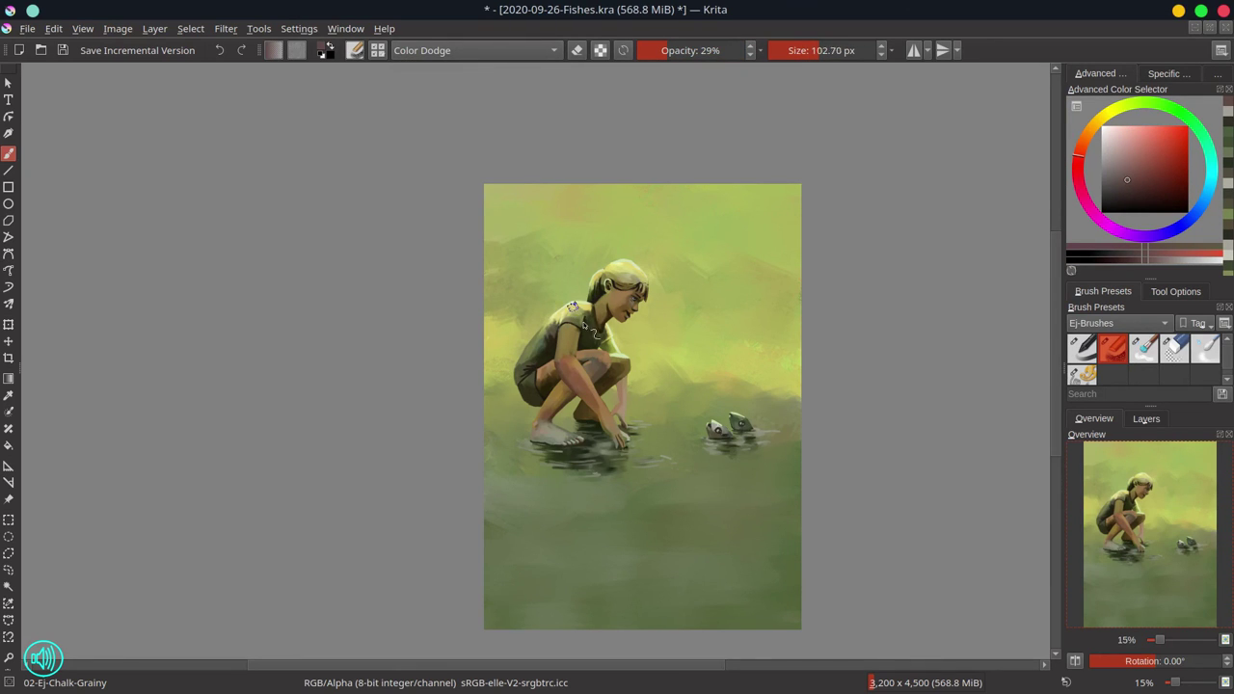
{"action": "left_click_drag", "start_coordinate": [569, 307], "coordinate": [581, 313]}
{"action": "left_click_drag", "start_coordinate": [635, 367], "coordinate": [590, 355]}
{"action": "mouse_move", "coordinate": [645, 281]}
{"action": "left_mouse_down"}
{"action": "mouse_move", "coordinate": [681, 282]}
{"action": "mouse_move", "coordinate": [637, 268]}
{"action": "left_mouse_up"}
{"action": "mouse_move", "coordinate": [757, 432]}
{"action": "left_mouse_down"}
{"action": "mouse_move", "coordinate": [716, 429]}
{"action": "mouse_move", "coordinate": [755, 429]}
{"action": "left_mouse_up"}
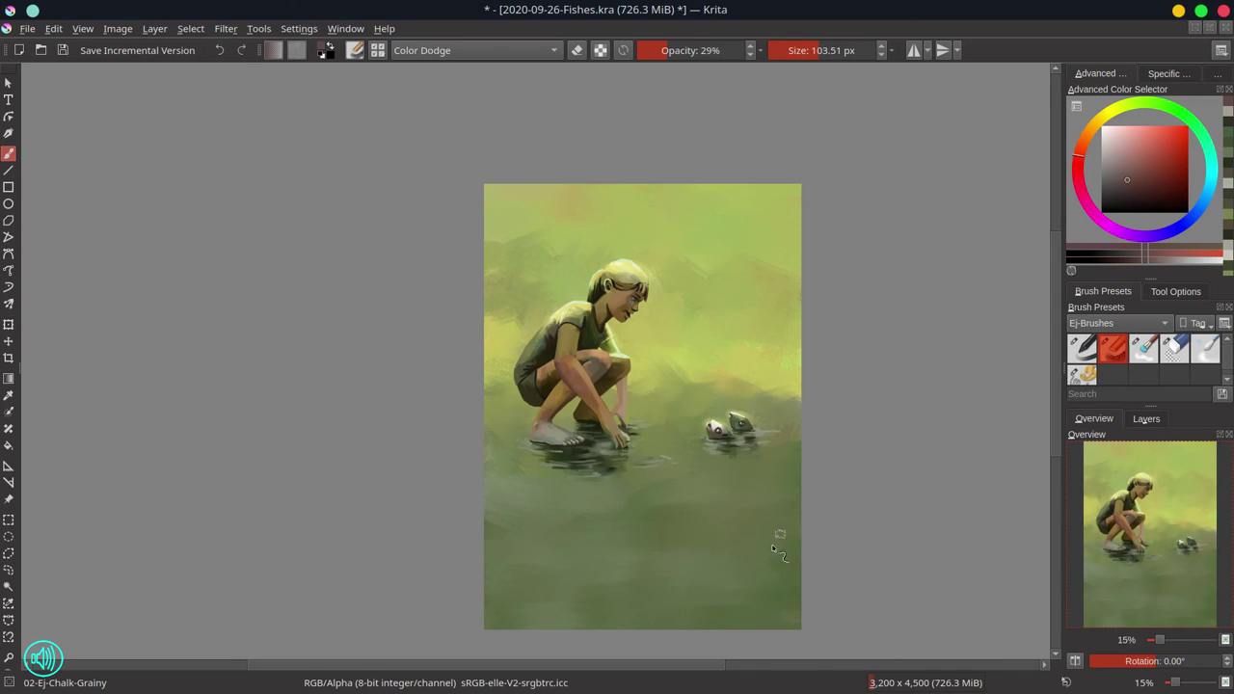
{"action": "key", "text": "bracketright"}
{"action": "key", "text": "bracketright"}
{"action": "key", "text": "bracketright"}
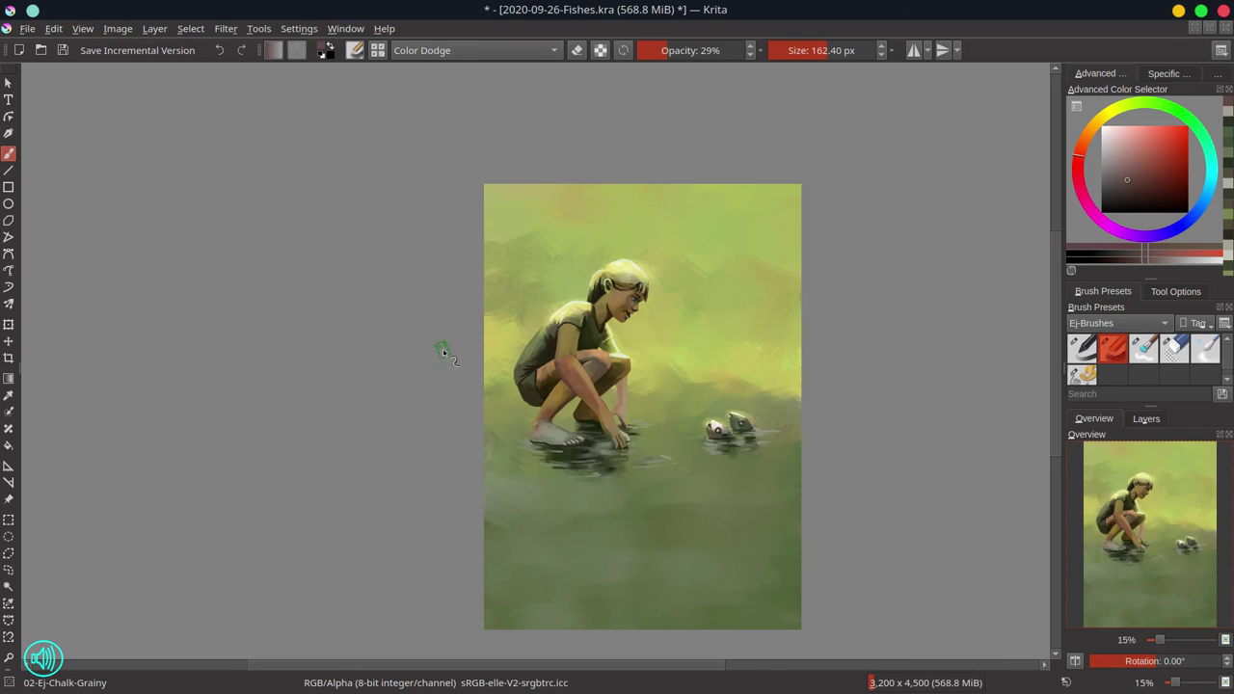
- Return to Normal blending and soften the background around the fishes and the girl's head with sampled greens at about 70 to 80 px
{"action": "key", "text": "alt+shift+n"}
{"action": "left_click", "coordinate": [790, 454], "text": "ctrl"}
{"action": "key", "text": "bracketleft"}
{"action": "key", "text": "bracketleft"}
{"action": "key", "text": "bracketleft"}
{"action": "key", "text": "bracketleft"}
{"action": "key", "text": "bracketleft"}
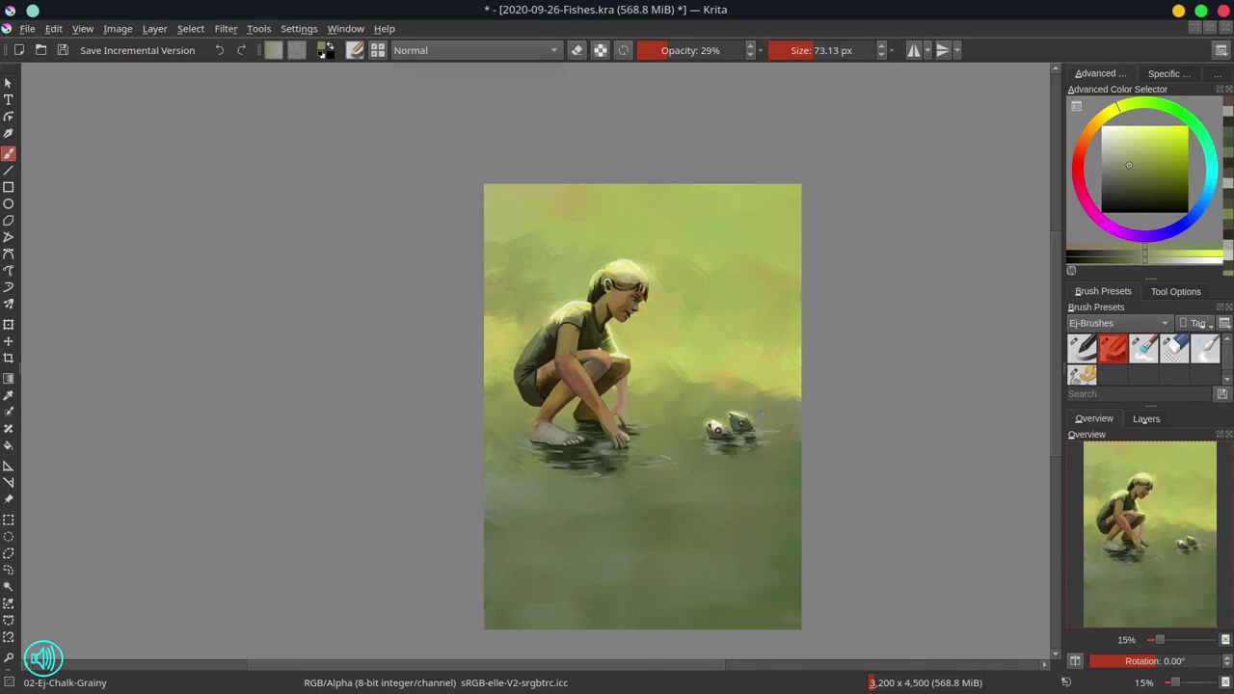
{"action": "left_click", "coordinate": [728, 409], "text": "ctrl"}
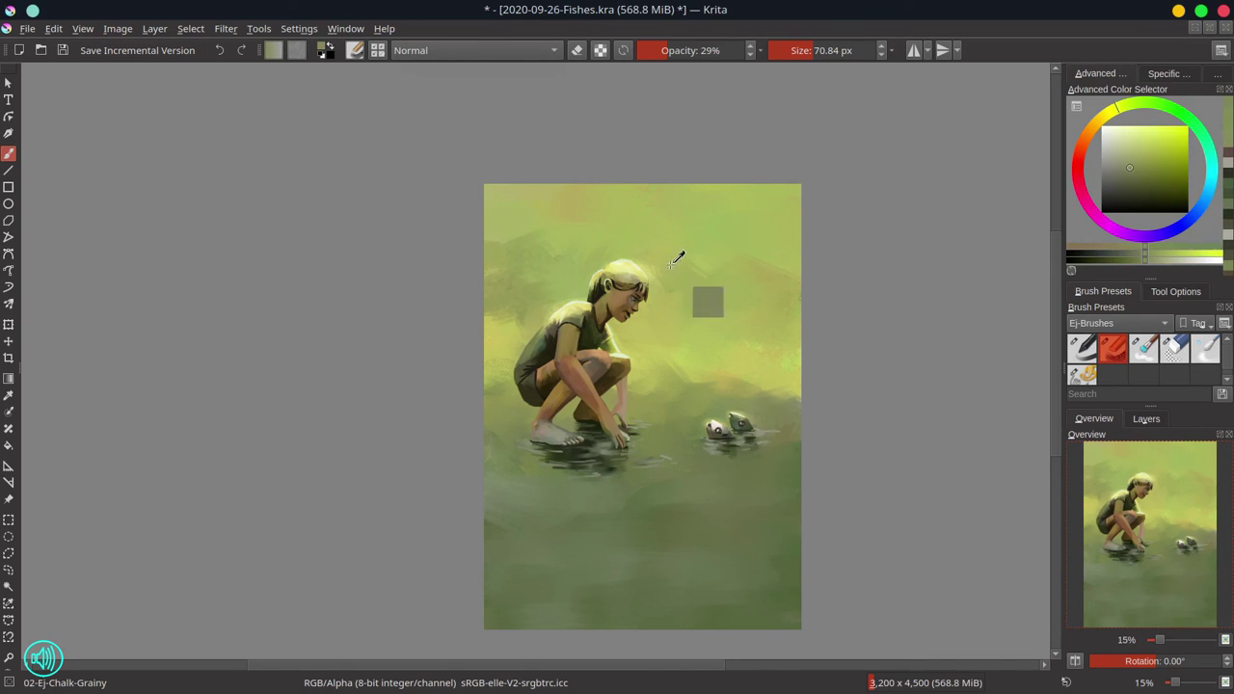
{"action": "left_click", "coordinate": [679, 258], "text": "ctrl"}
{"action": "key", "text": "bracketright"}
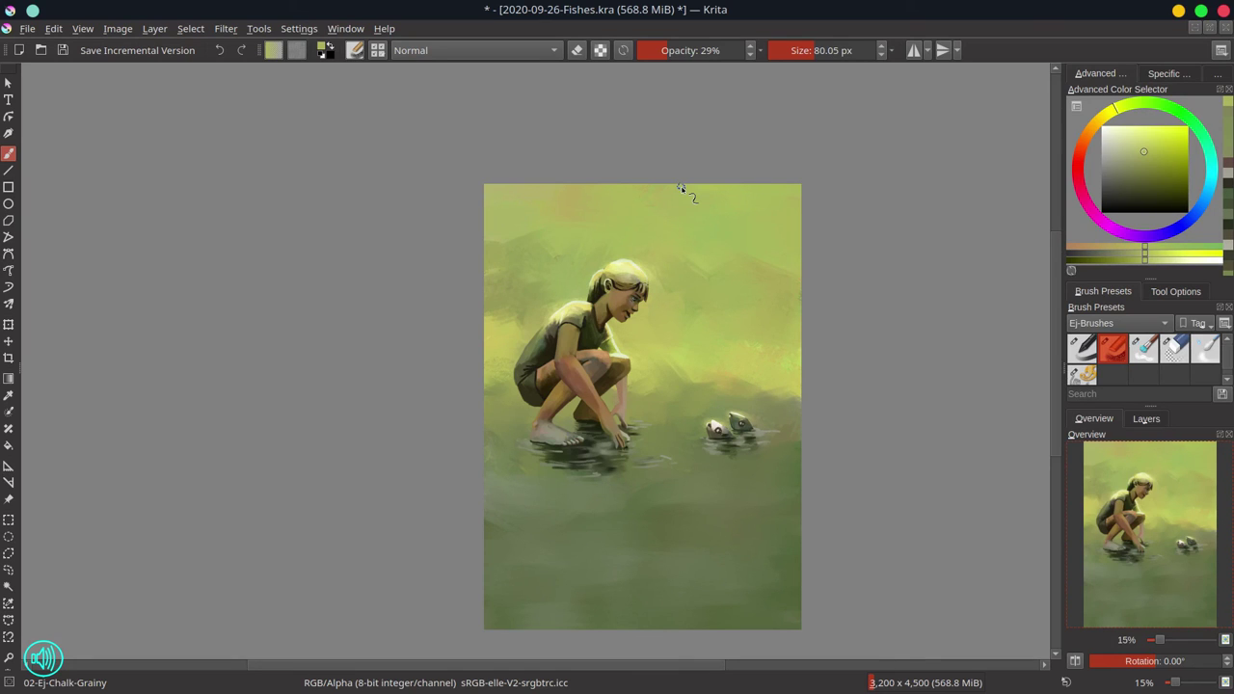
- Mirror the canvas view, then set the brush to 100% opacity and about 58 px with a dark brown sampled from the far leg
{"action": "left_click", "coordinate": [1076, 663]}
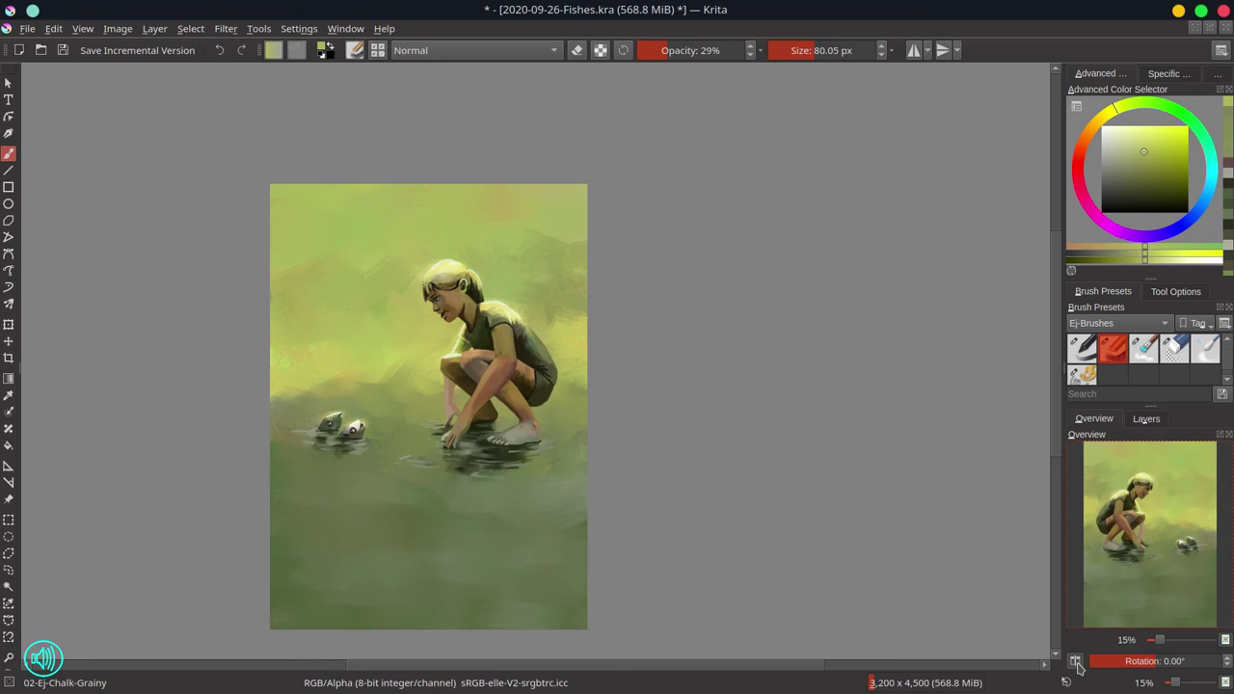
{"action": "left_click_drag", "start_coordinate": [665, 45], "coordinate": [750, 48]}
{"action": "left_click", "coordinate": [456, 372], "text": "ctrl"}
{"action": "key", "text": "bracketleft"}
{"action": "key", "text": "bracketleft"}
{"action": "key", "text": "bracketleft"}
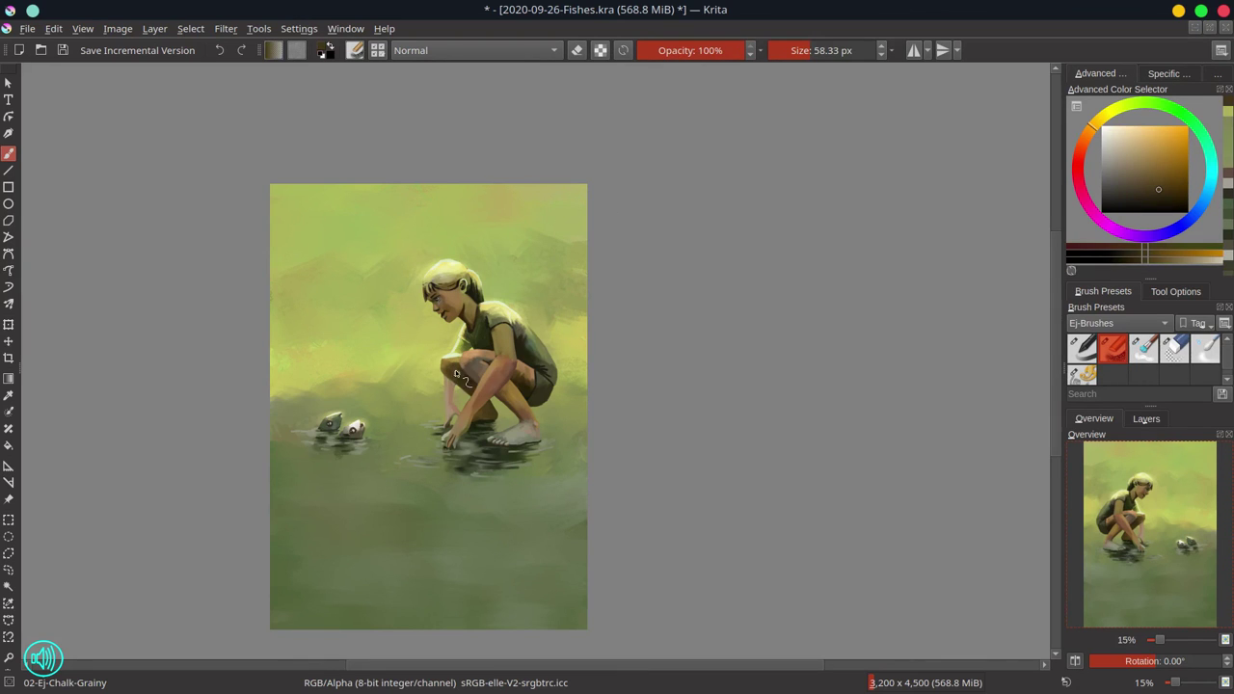
- Darken the far leg below the knee with sampled browns, and save the painting before unmirroring the view
{"action": "left_click", "coordinate": [456, 374], "text": "ctrl"}
{"action": "left_click", "coordinate": [455, 370], "text": "ctrl"}
{"action": "left_click_drag", "start_coordinate": [457, 374], "coordinate": [470, 390]}
{"action": "left_click", "coordinate": [455, 386], "text": "ctrl"}
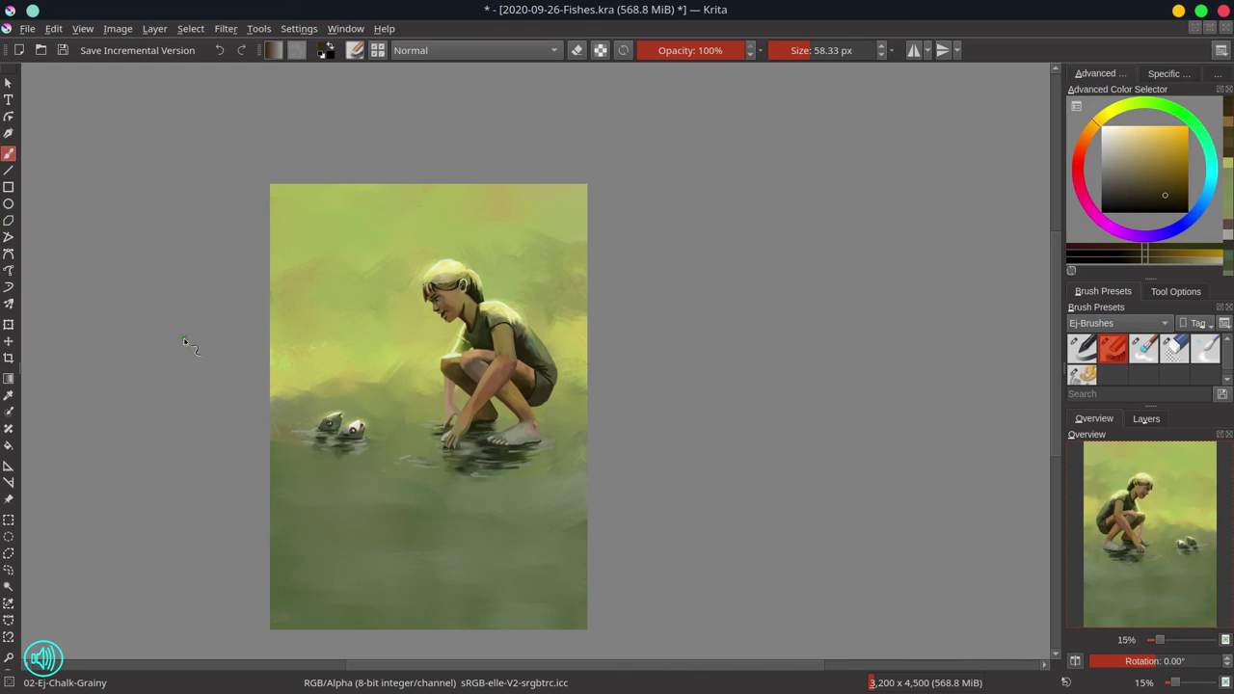
{"action": "key", "text": "ctrl+s"}
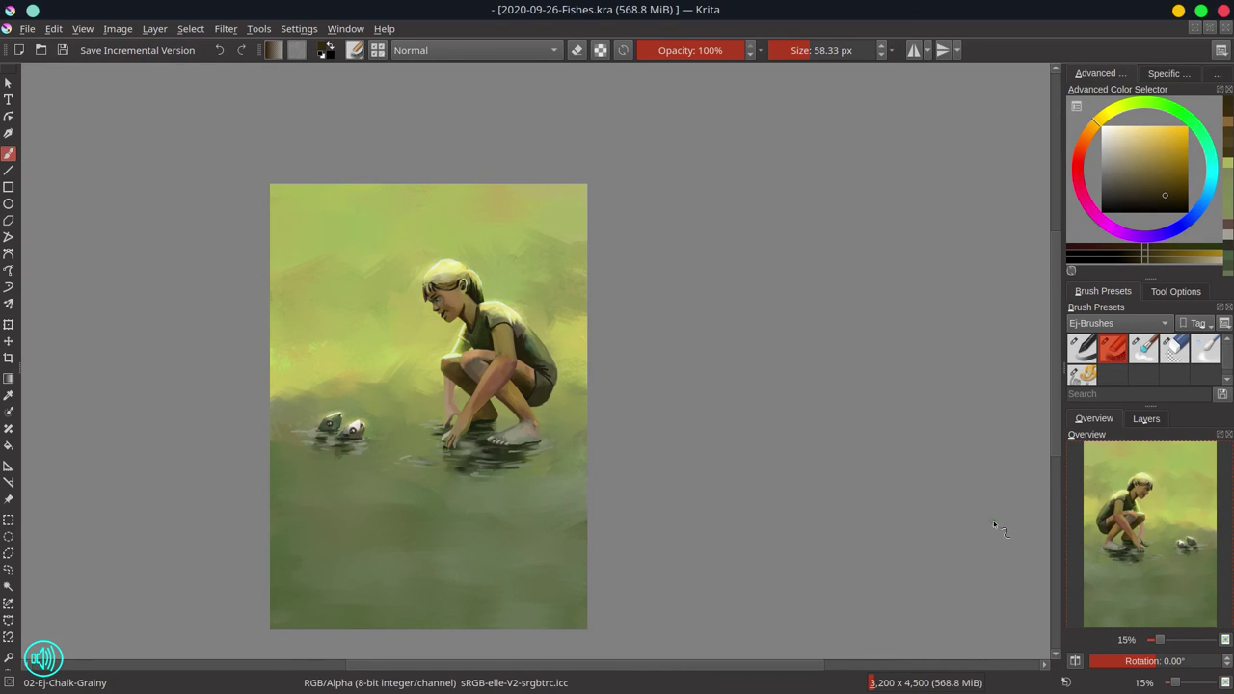
{"action": "left_click", "coordinate": [1075, 662]}
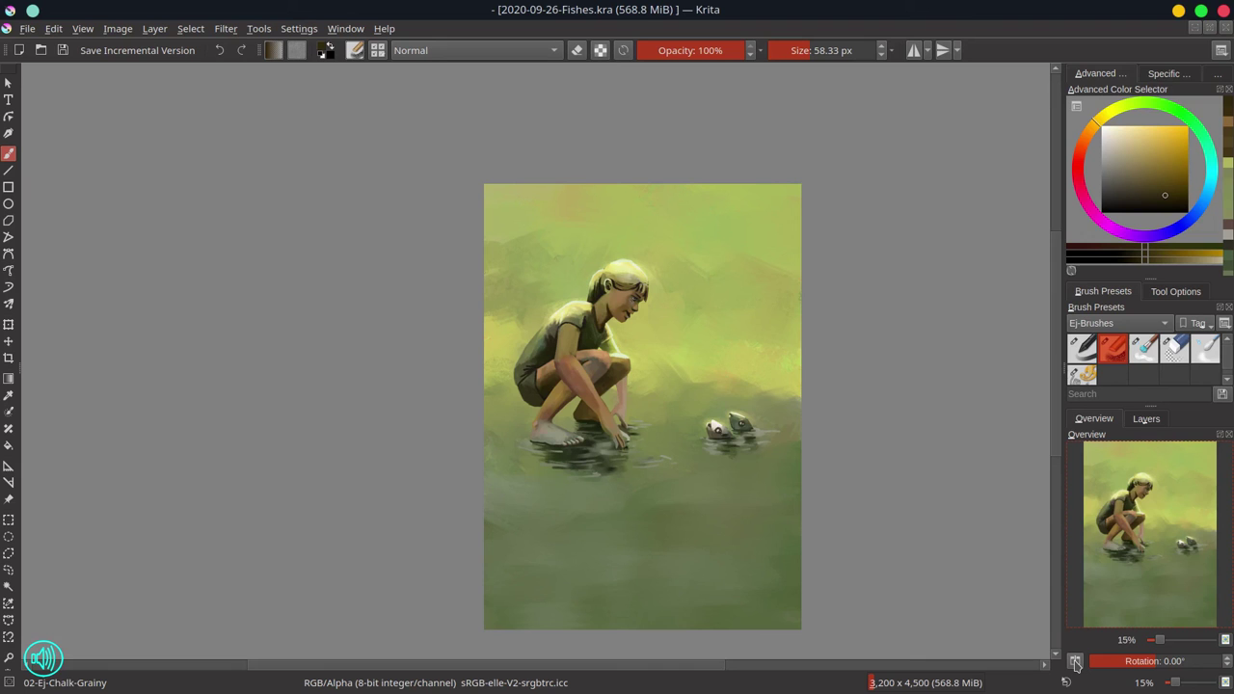
- Paint dark mouths on both fishes with sampled dark tones at about 12 px
{"action": "left_click_drag", "start_coordinate": [739, 440], "coordinate": [837, 353]}
{"action": "left_click", "coordinate": [772, 323], "text": "ctrl"}
{"action": "mouse_move", "coordinate": [762, 337]}
{"action": "left_mouse_down"}
{"action": "mouse_move", "coordinate": [742, 337]}
{"action": "mouse_move", "coordinate": [756, 354]}
{"action": "mouse_move", "coordinate": [708, 216]}
{"action": "left_mouse_up"}
{"action": "left_click", "coordinate": [758, 357], "text": "ctrl"}
{"action": "mouse_move", "coordinate": [675, 214]}
{"action": "left_mouse_down"}
{"action": "mouse_move", "coordinate": [664, 214]}
{"action": "mouse_move", "coordinate": [676, 221]}
{"action": "left_mouse_up"}
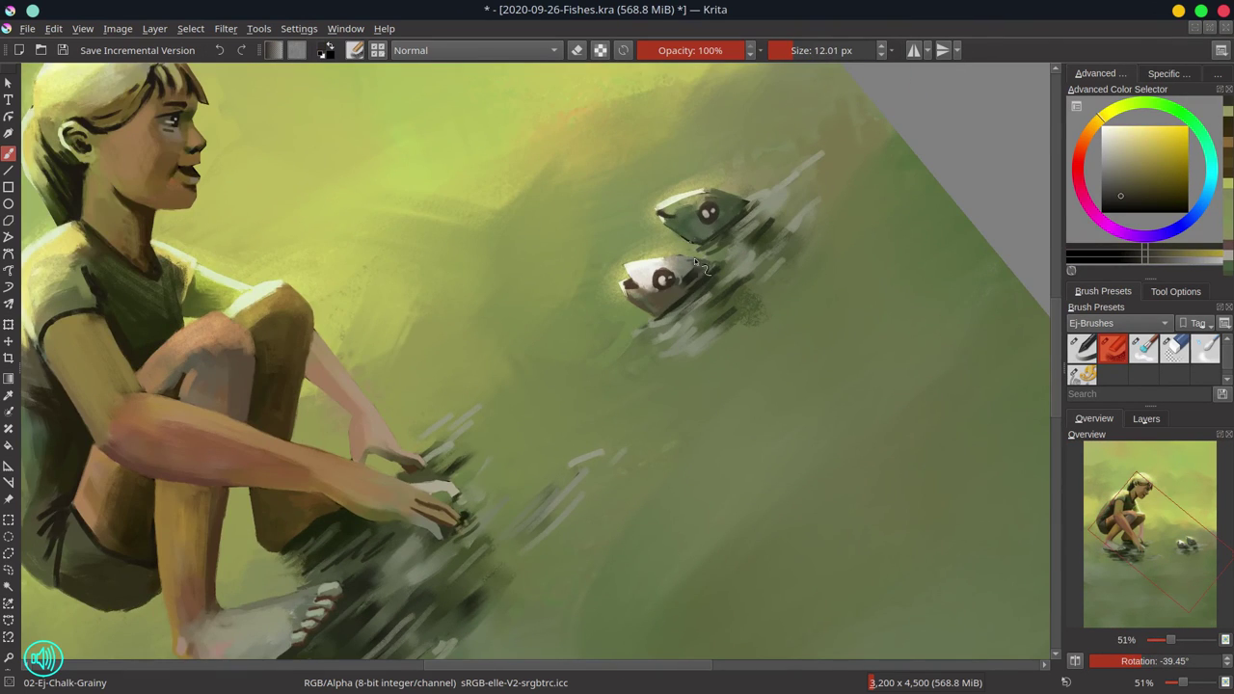
{"action": "key", "text": "5"}
{"action": "key", "text": "2"}
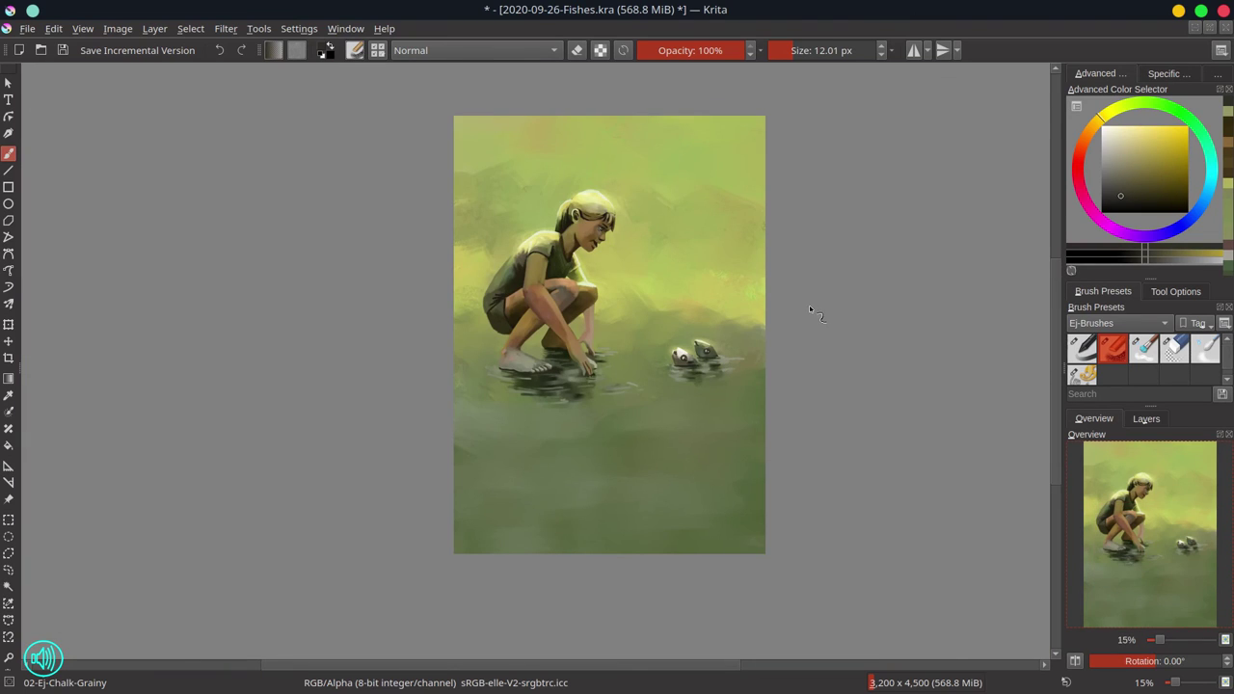
- Check the finished fishes and figure in greyscale by briefly showing the black Layer 8, and save the painting
{"action": "left_click", "coordinate": [1146, 418]}
{"action": "left_click", "coordinate": [1074, 486]}
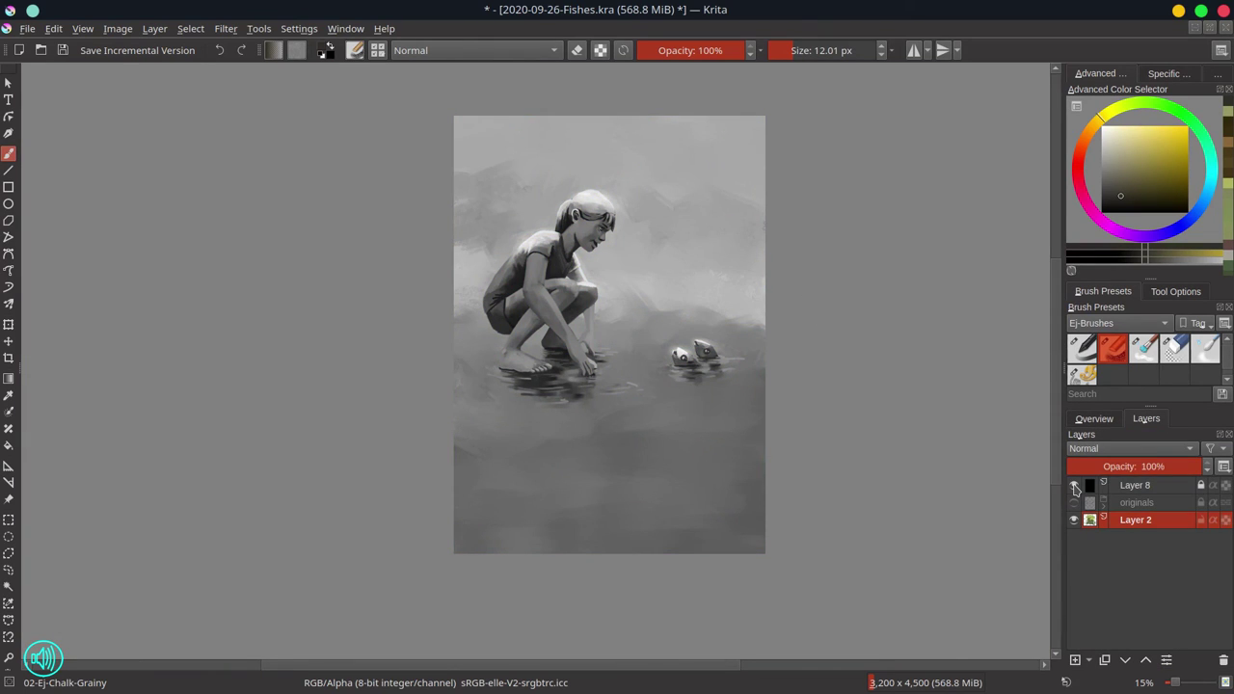
{"action": "left_click", "coordinate": [1074, 485]}
{"action": "left_click", "coordinate": [62, 50]}
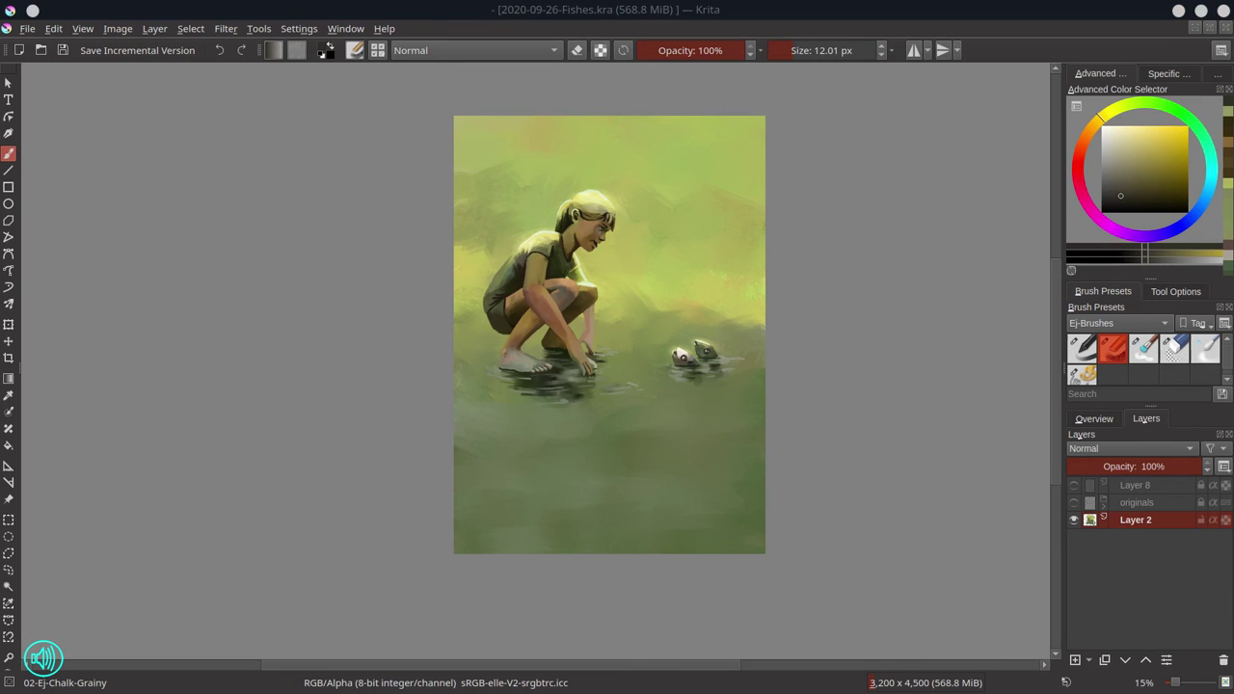
{"action": "left_click", "coordinate": [1109, 421]}
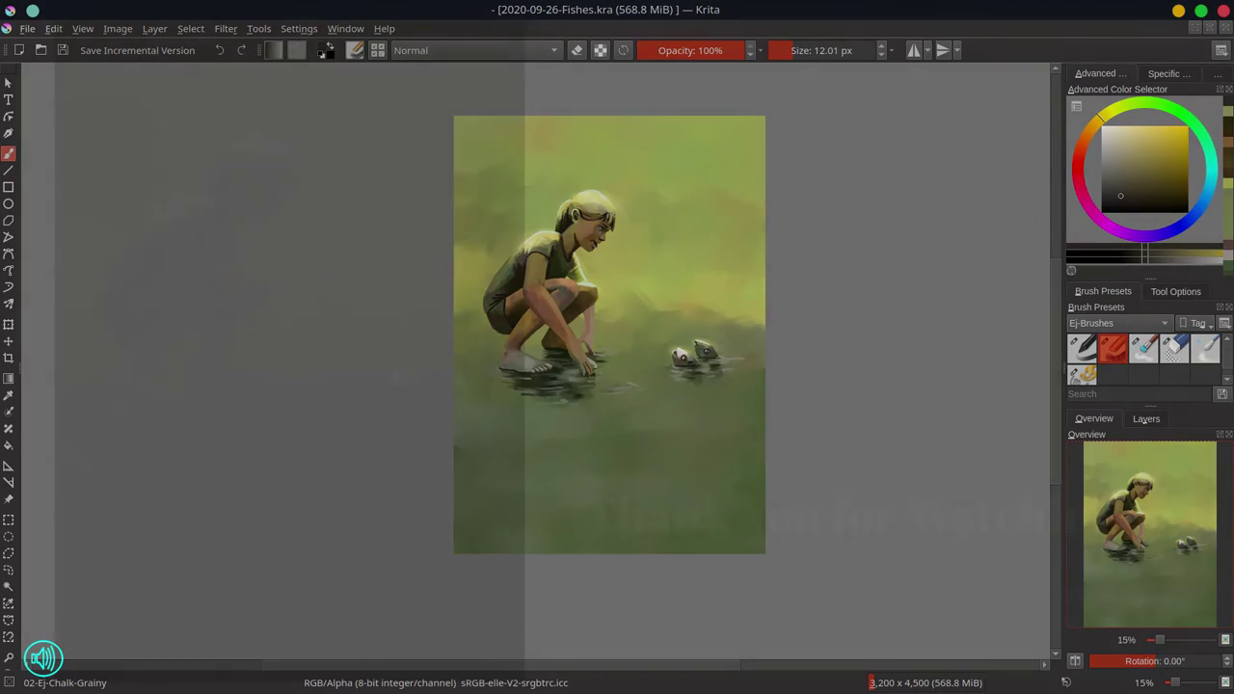